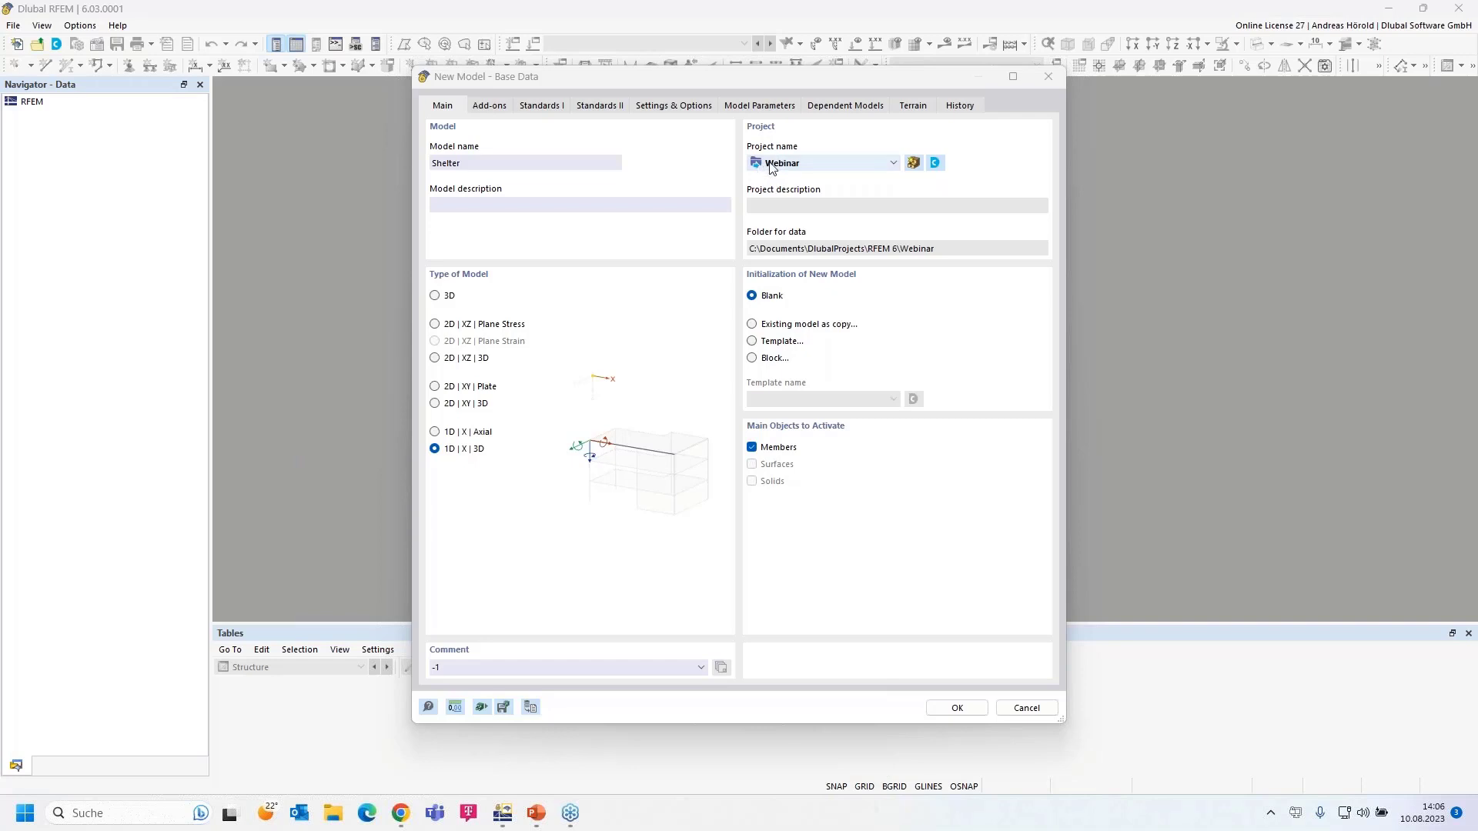
- Keep Webinar as the project and set the Shelter model type to 3D
left_click(891, 164)
left_click(891, 165)
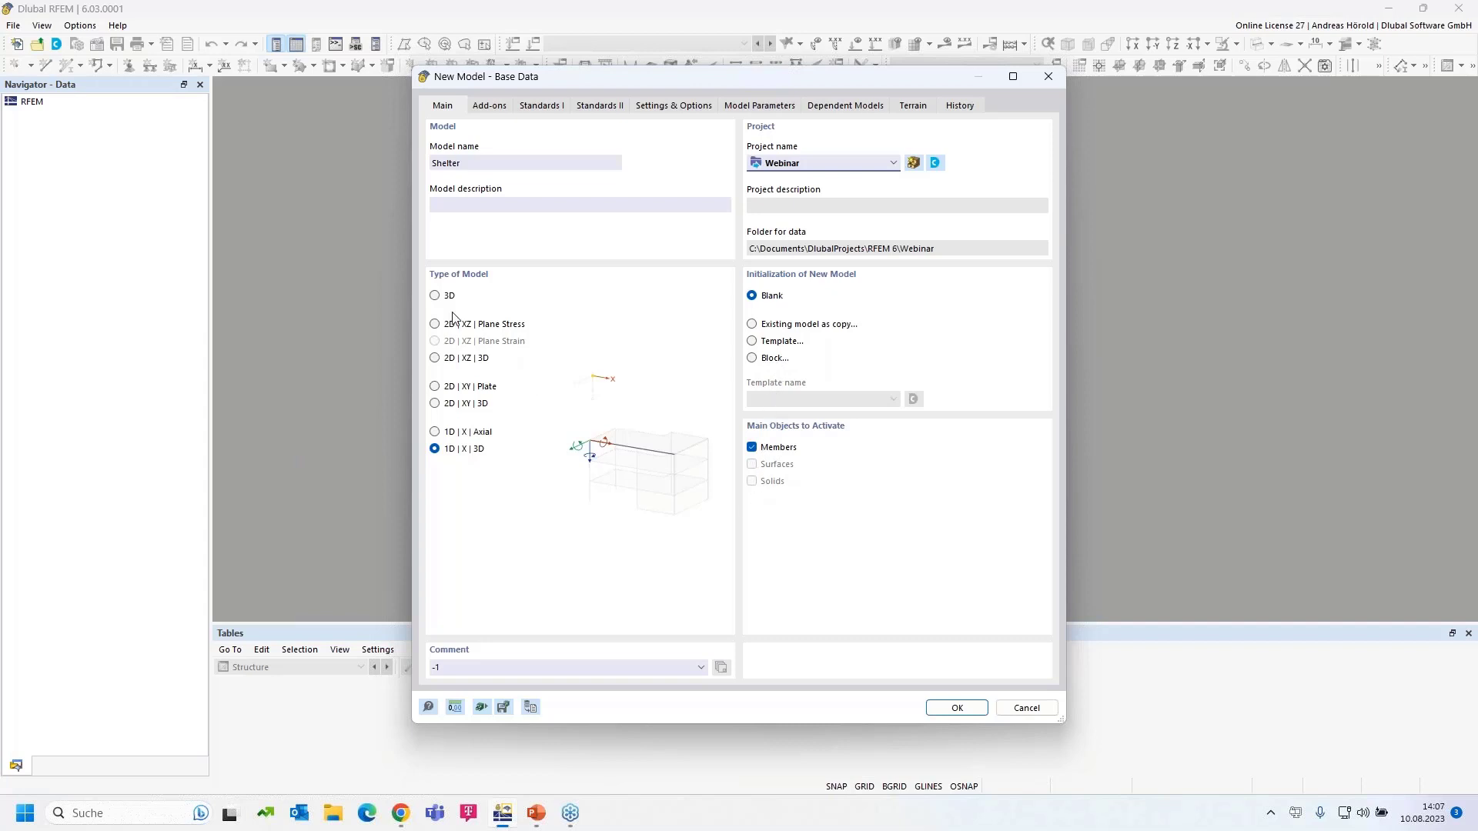
left_click(434, 296)
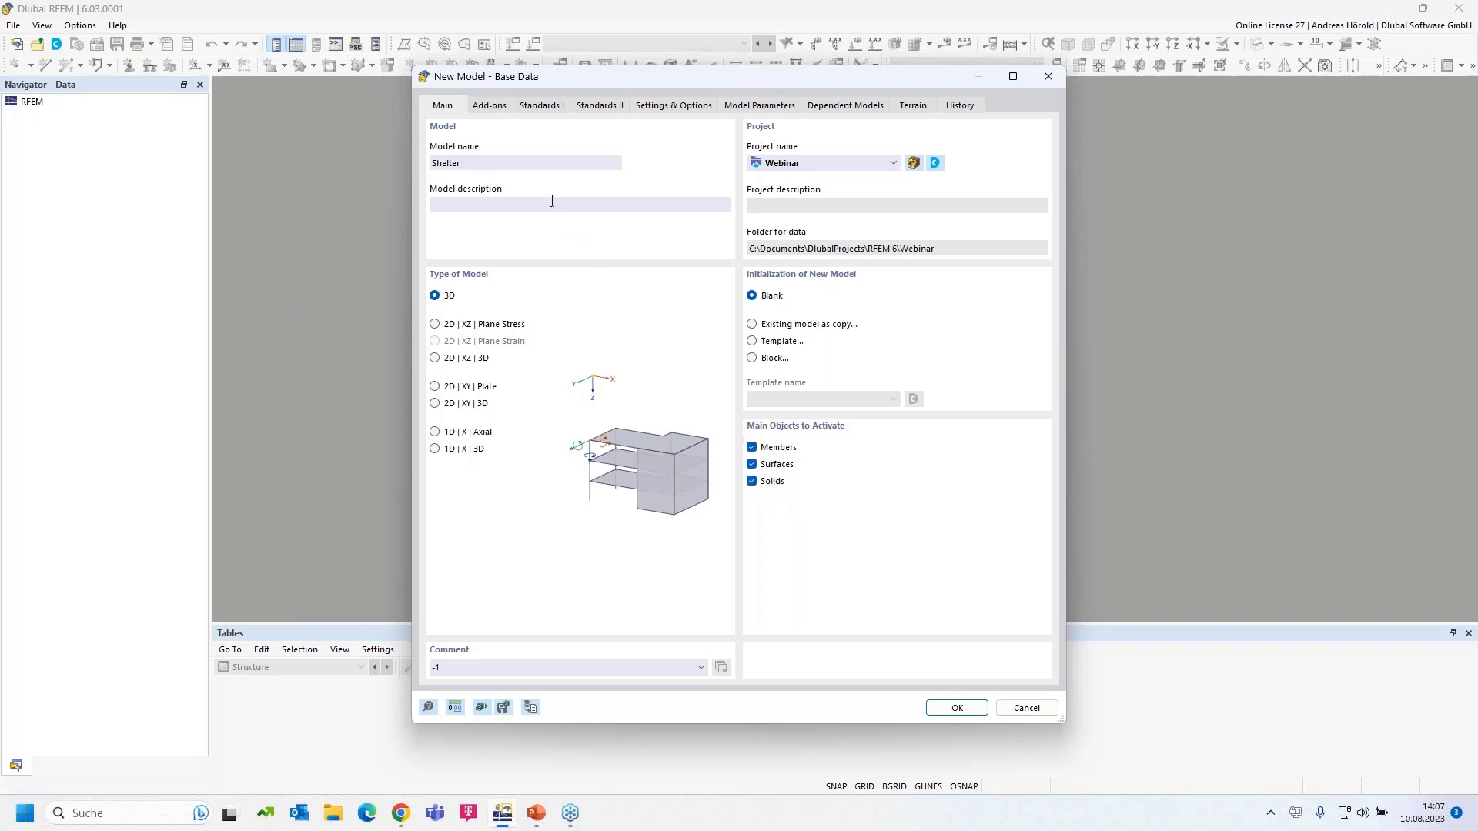
left_click(489, 107)
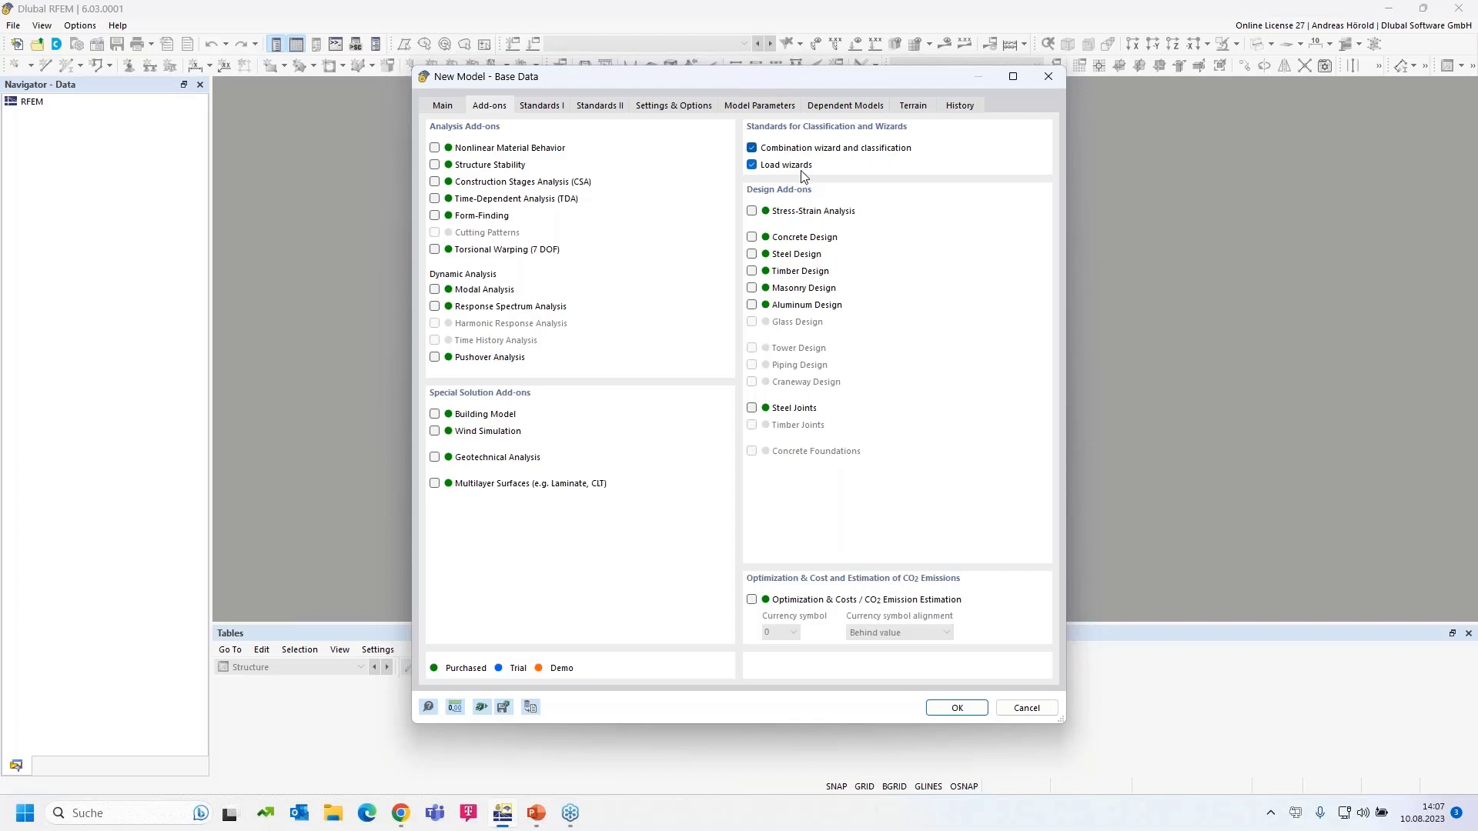
- Enable the Steel Design and Timber Design add-ons for the model
left_click(752, 255)
left_click(748, 267)
left_click(539, 108)
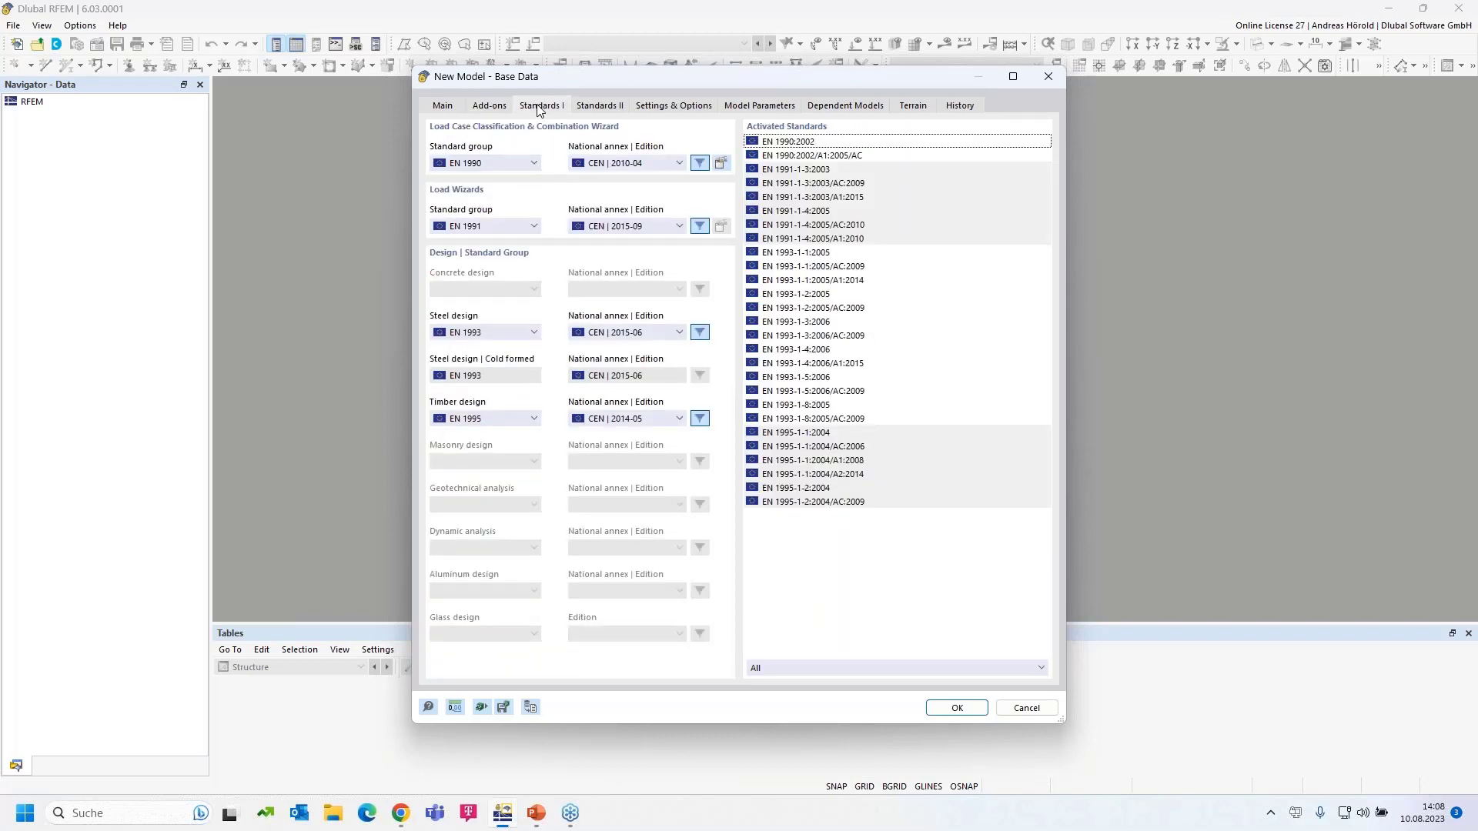
- Base load combinations on EN 1990 Base + Timber with the DIN 2012-08 annex
left_click(504, 163)
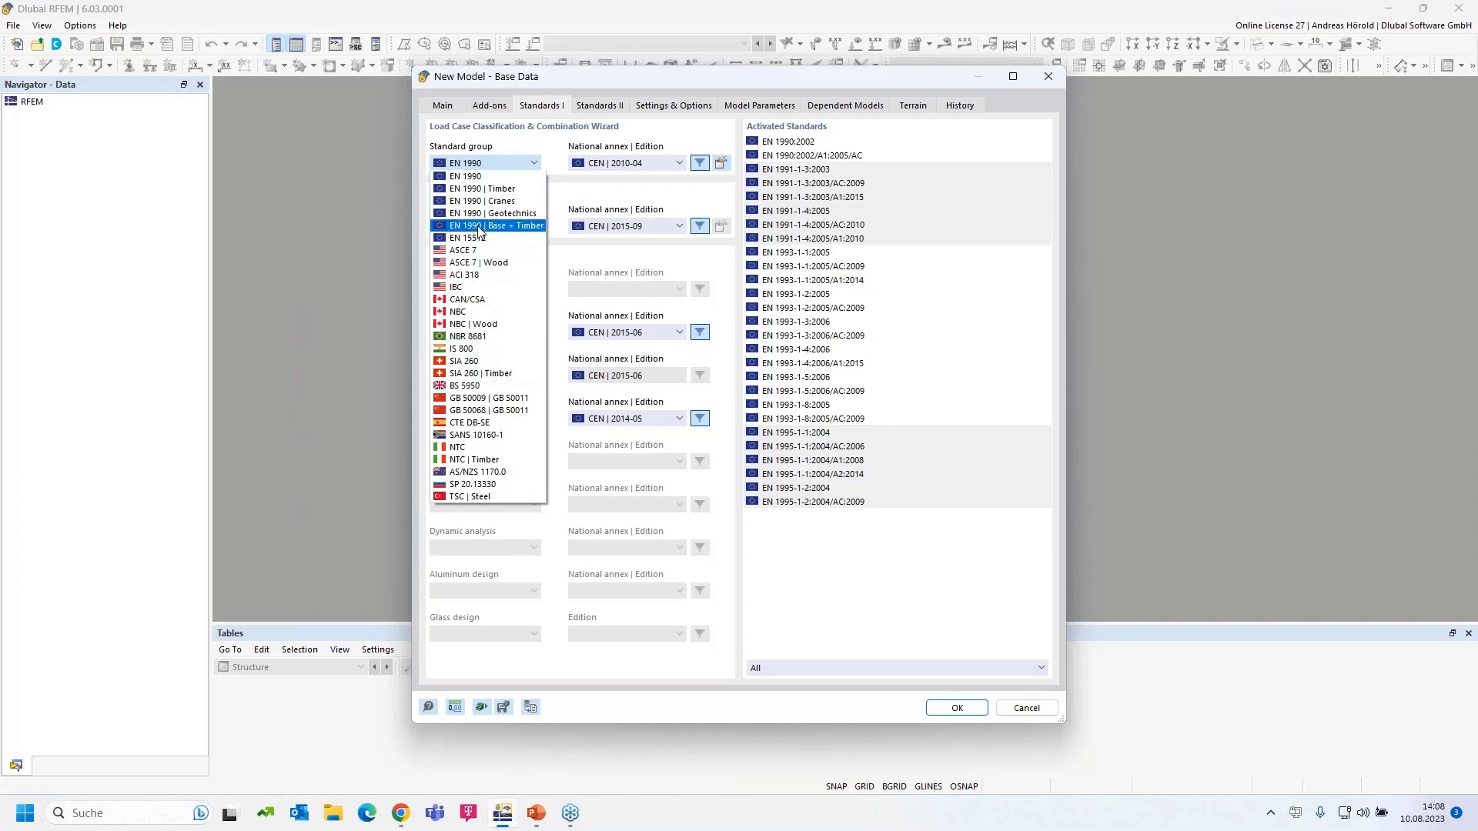
left_click(527, 226)
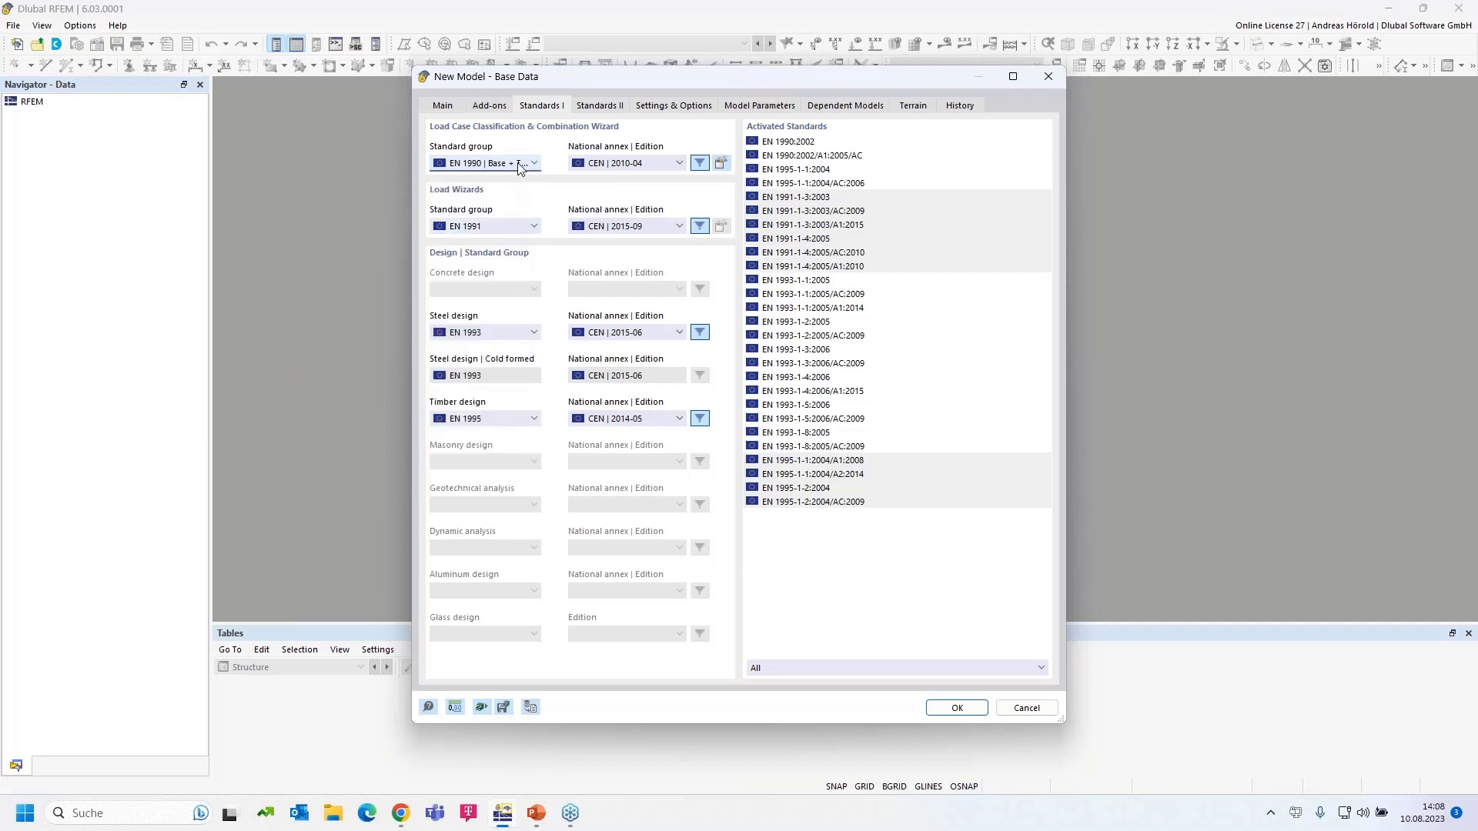
left_click(645, 163)
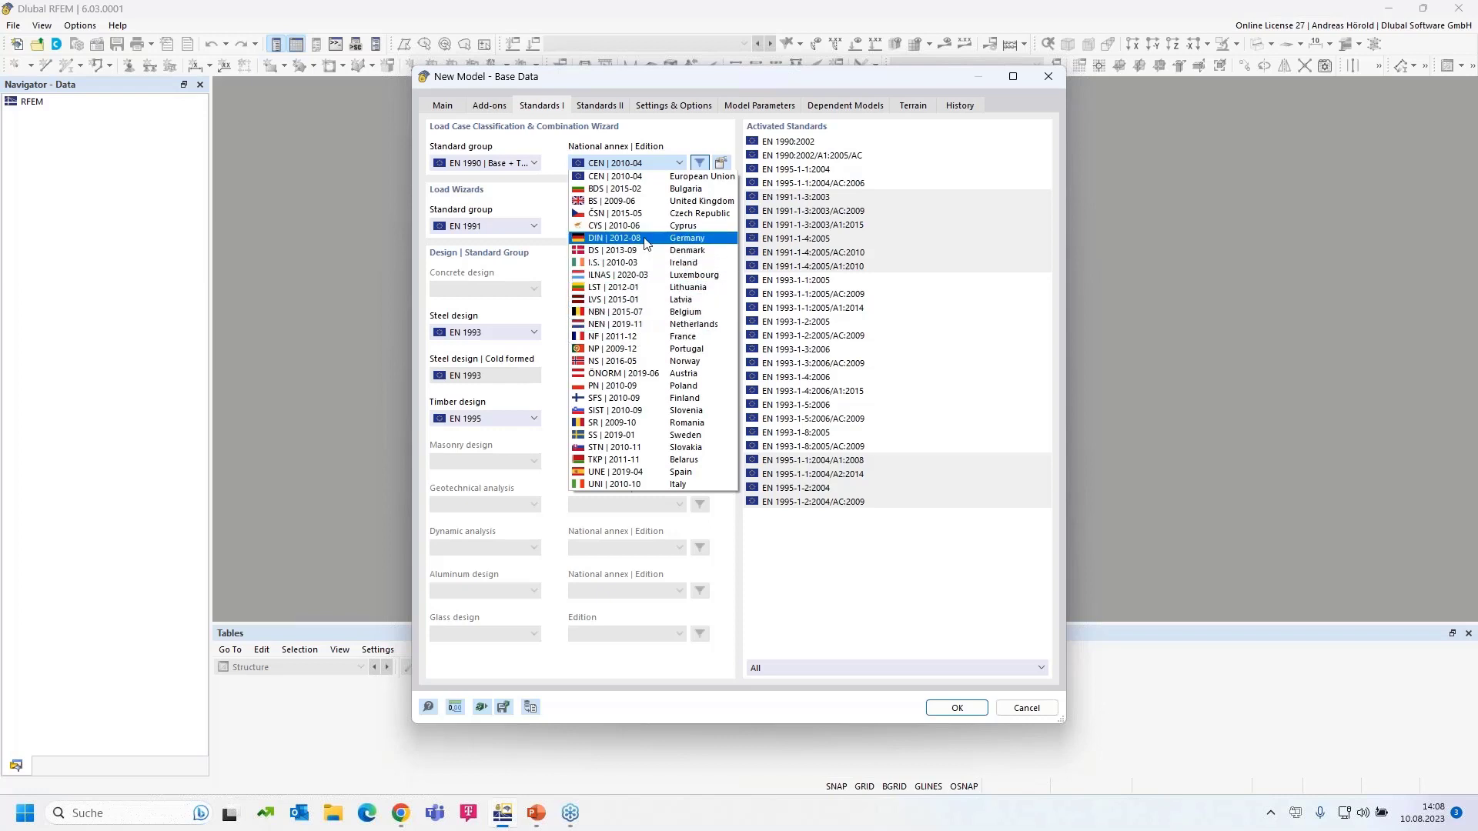
left_click(645, 244)
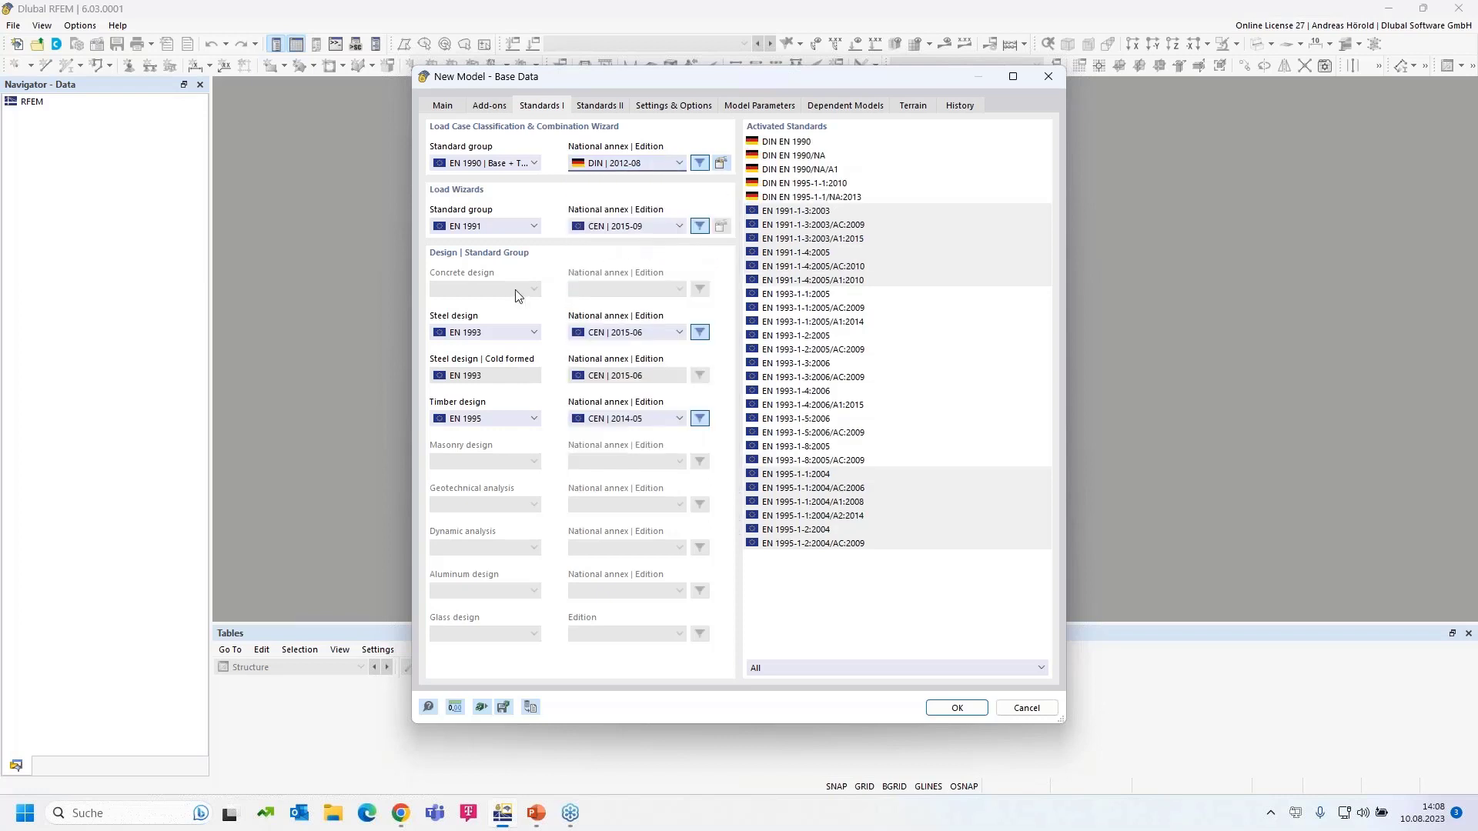
- Keep EN 1991 for load wizards with the DIN 2019-04 national annex
left_click(493, 226)
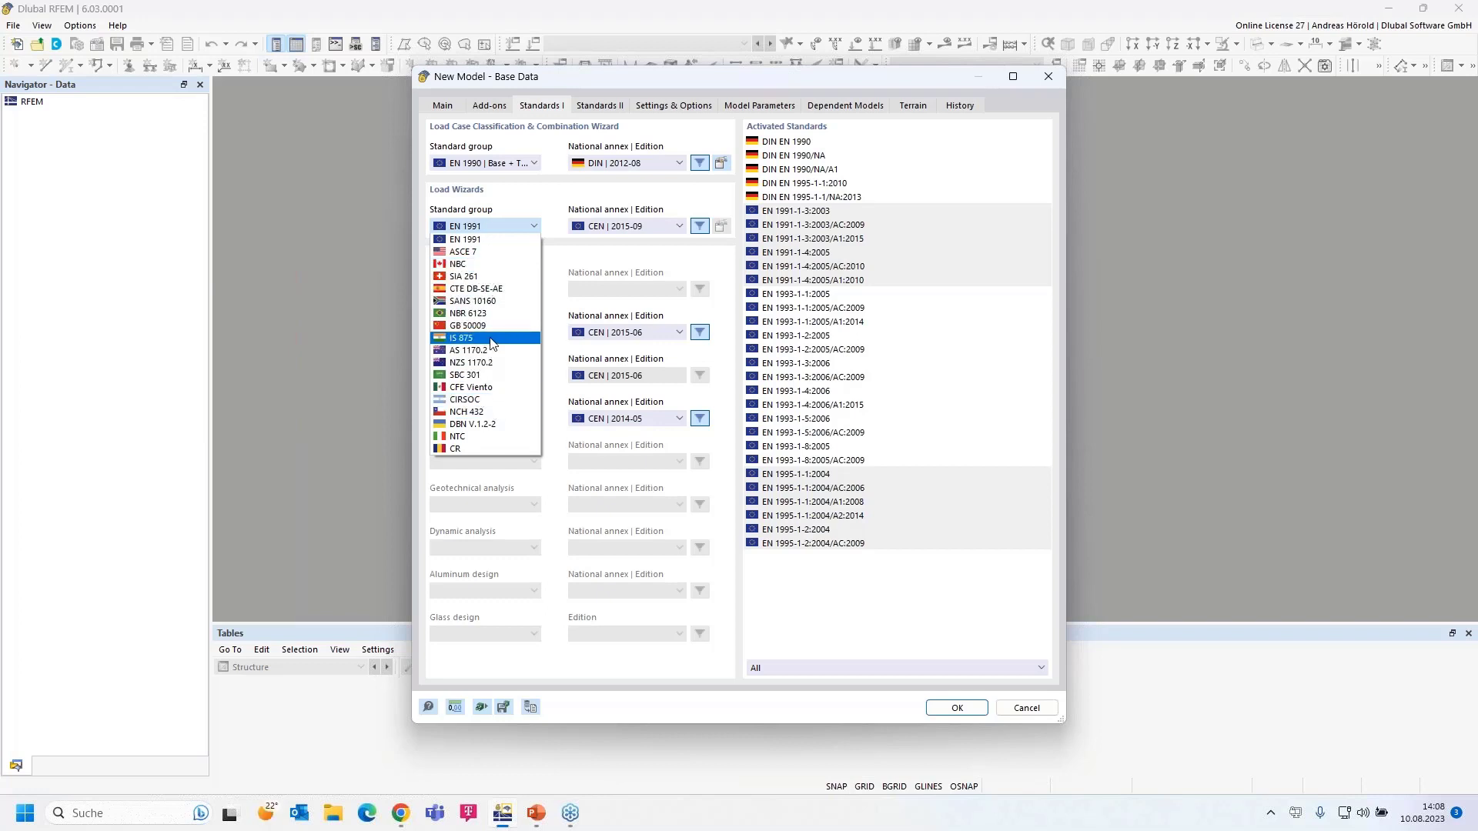
left_click(487, 239)
left_click(625, 229)
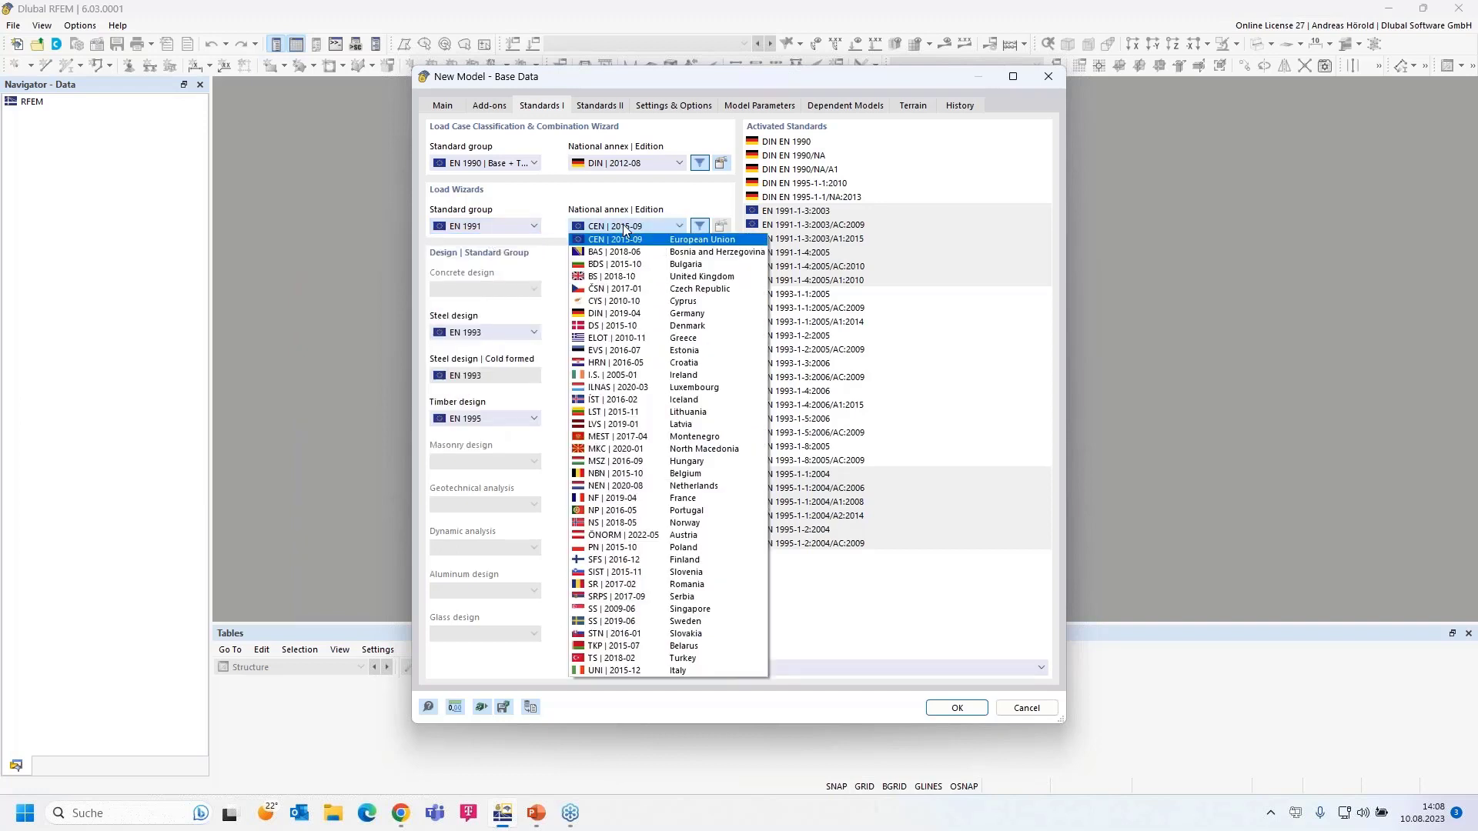
left_click(677, 316)
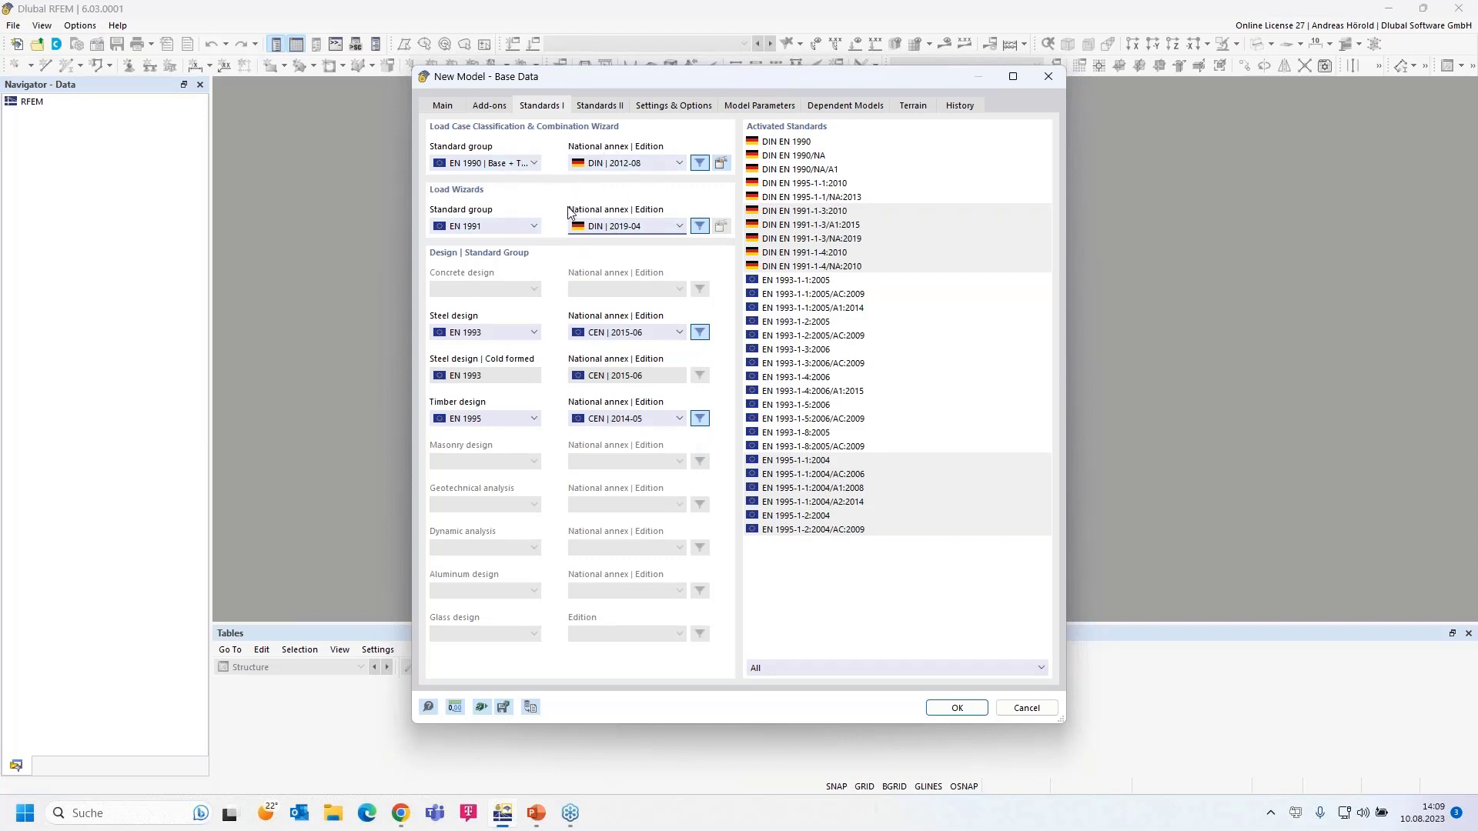
- Keep EN 1993 for steel design with the DIN 2020-11 national annex
left_click(505, 334)
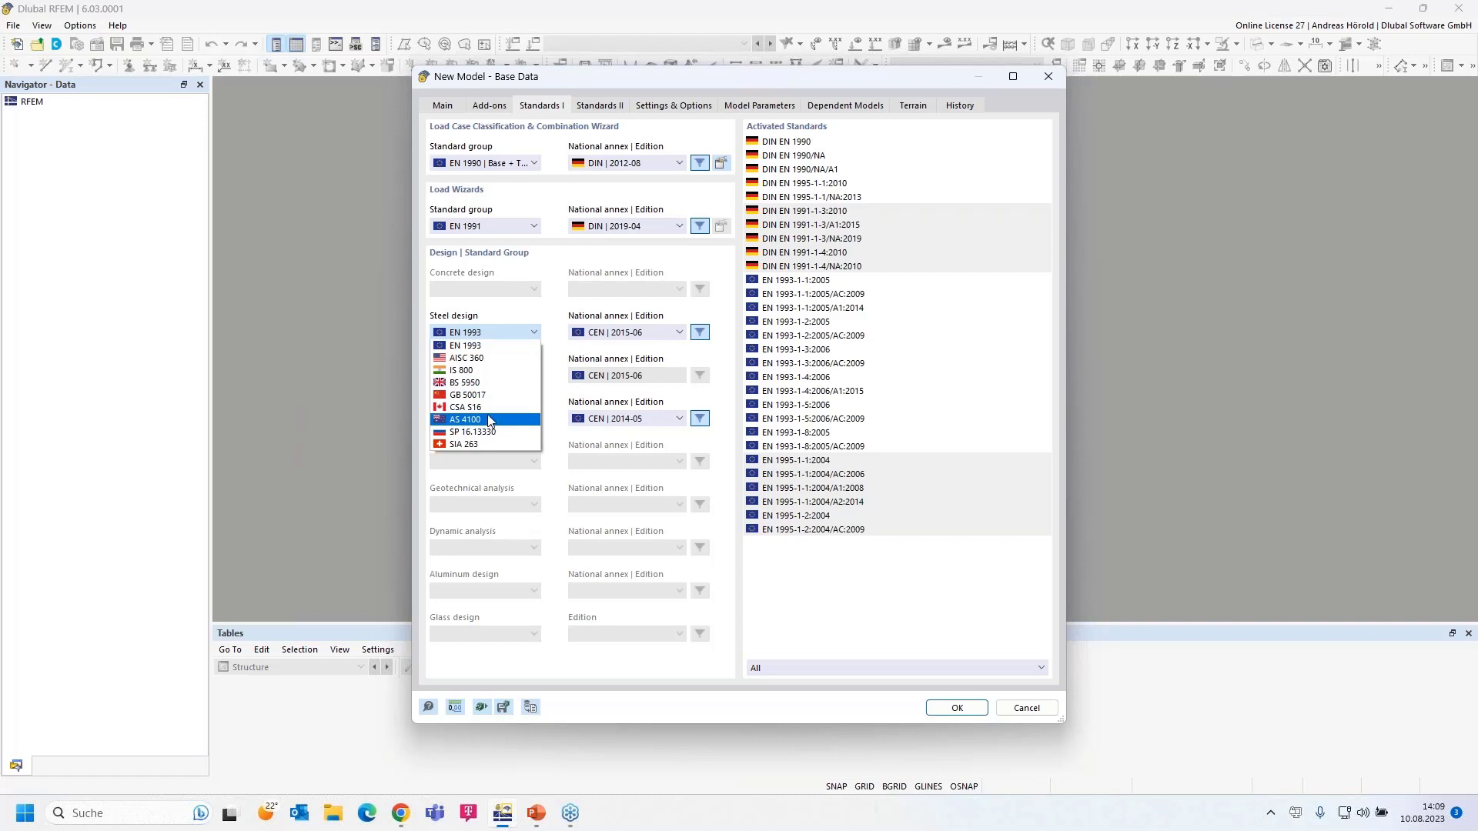
left_click(493, 351)
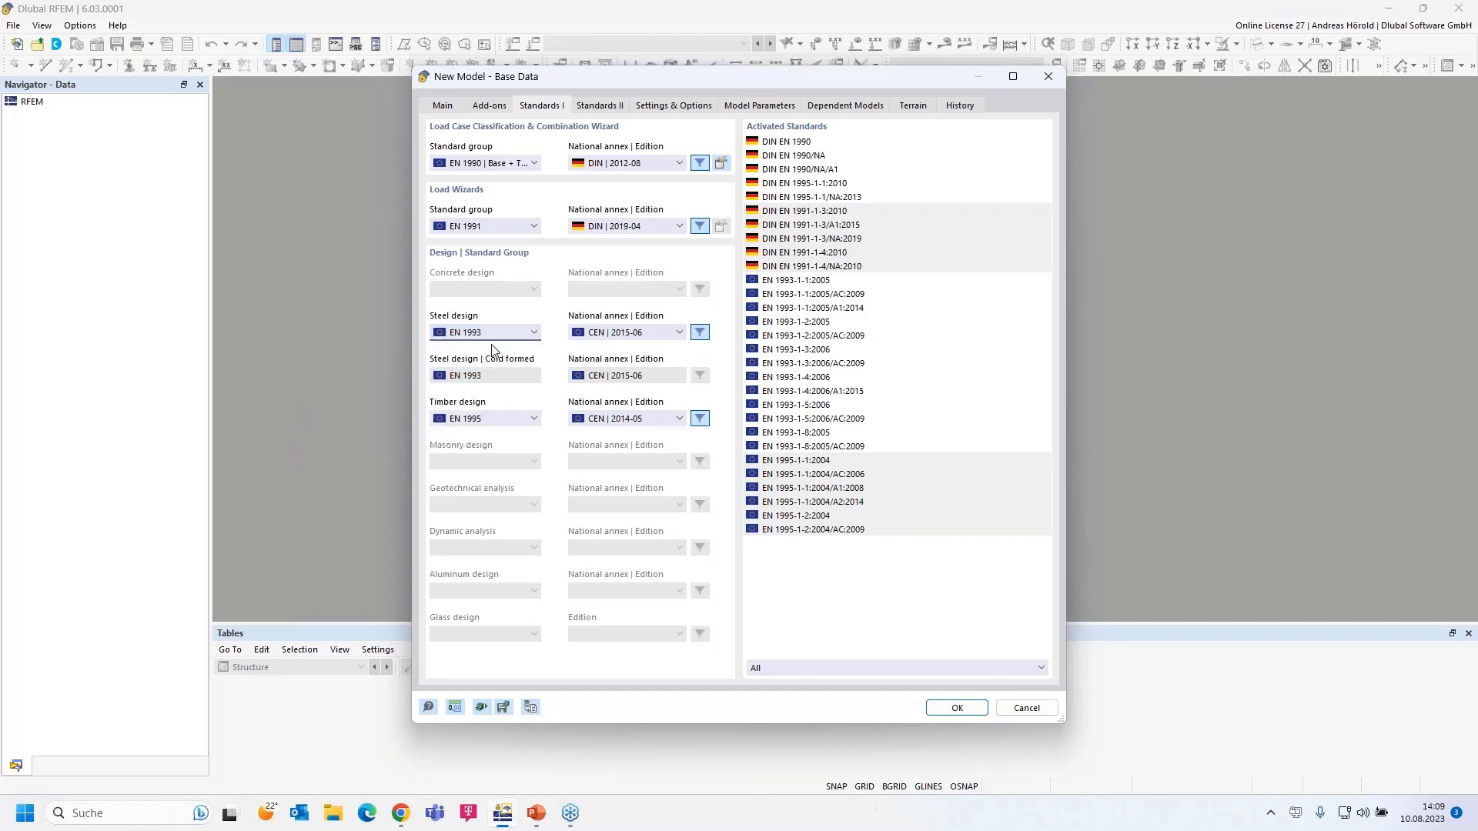
left_click(650, 334)
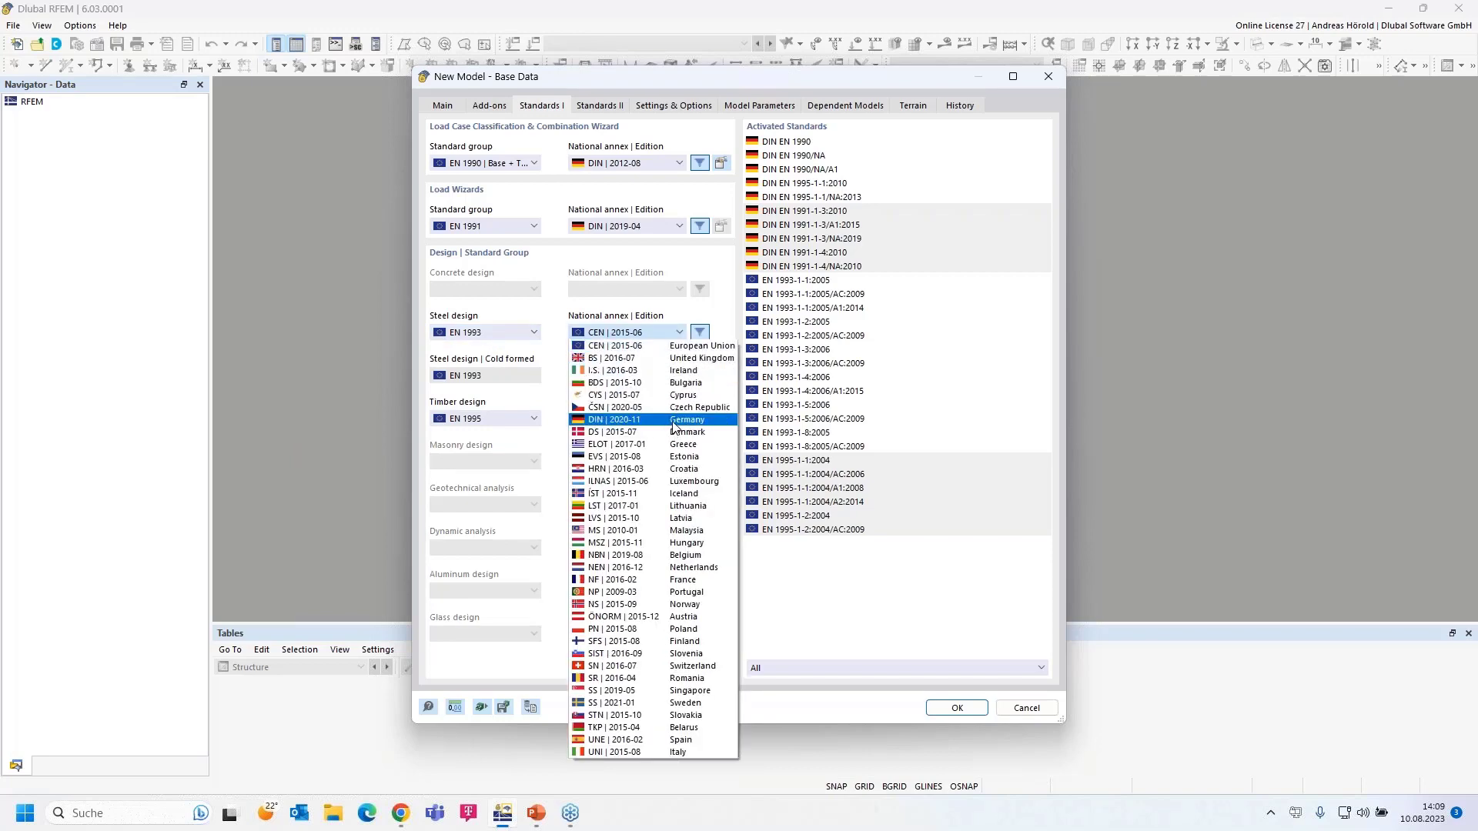
left_click(674, 421)
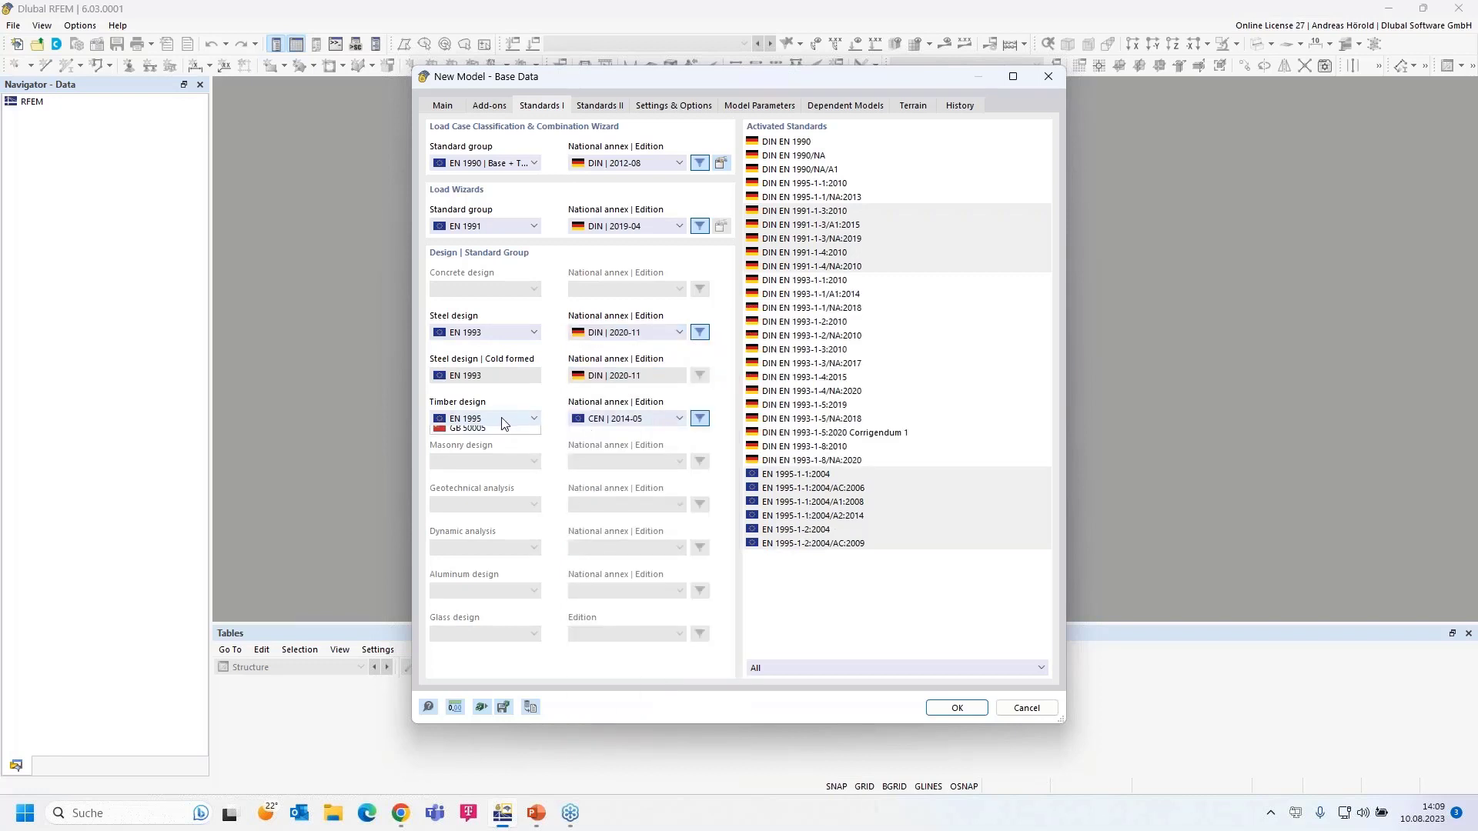
- Keep EN 1995 for timber design with the DIN 2014-07 national annex
left_click(501, 420)
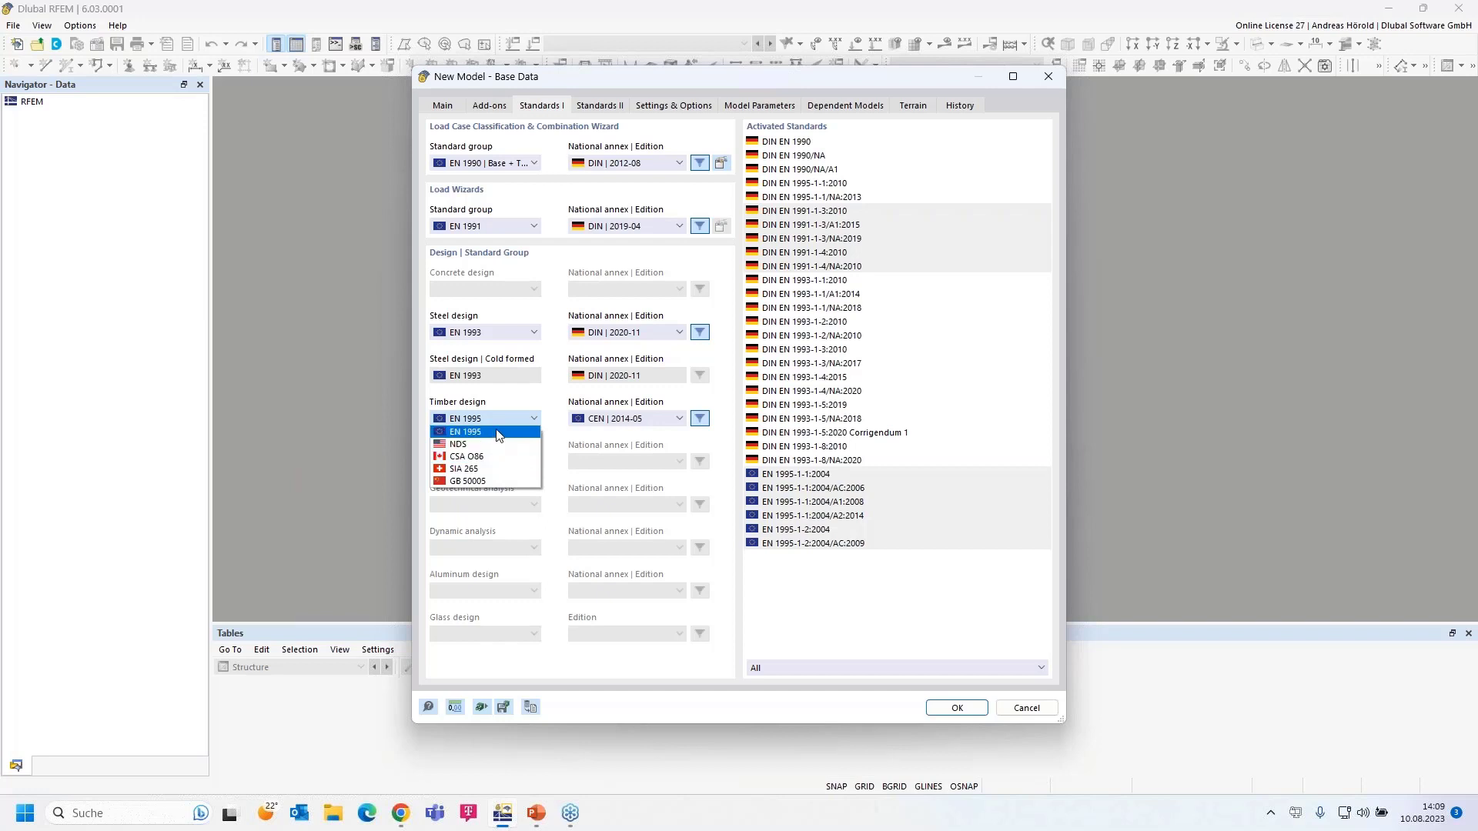
left_click(499, 432)
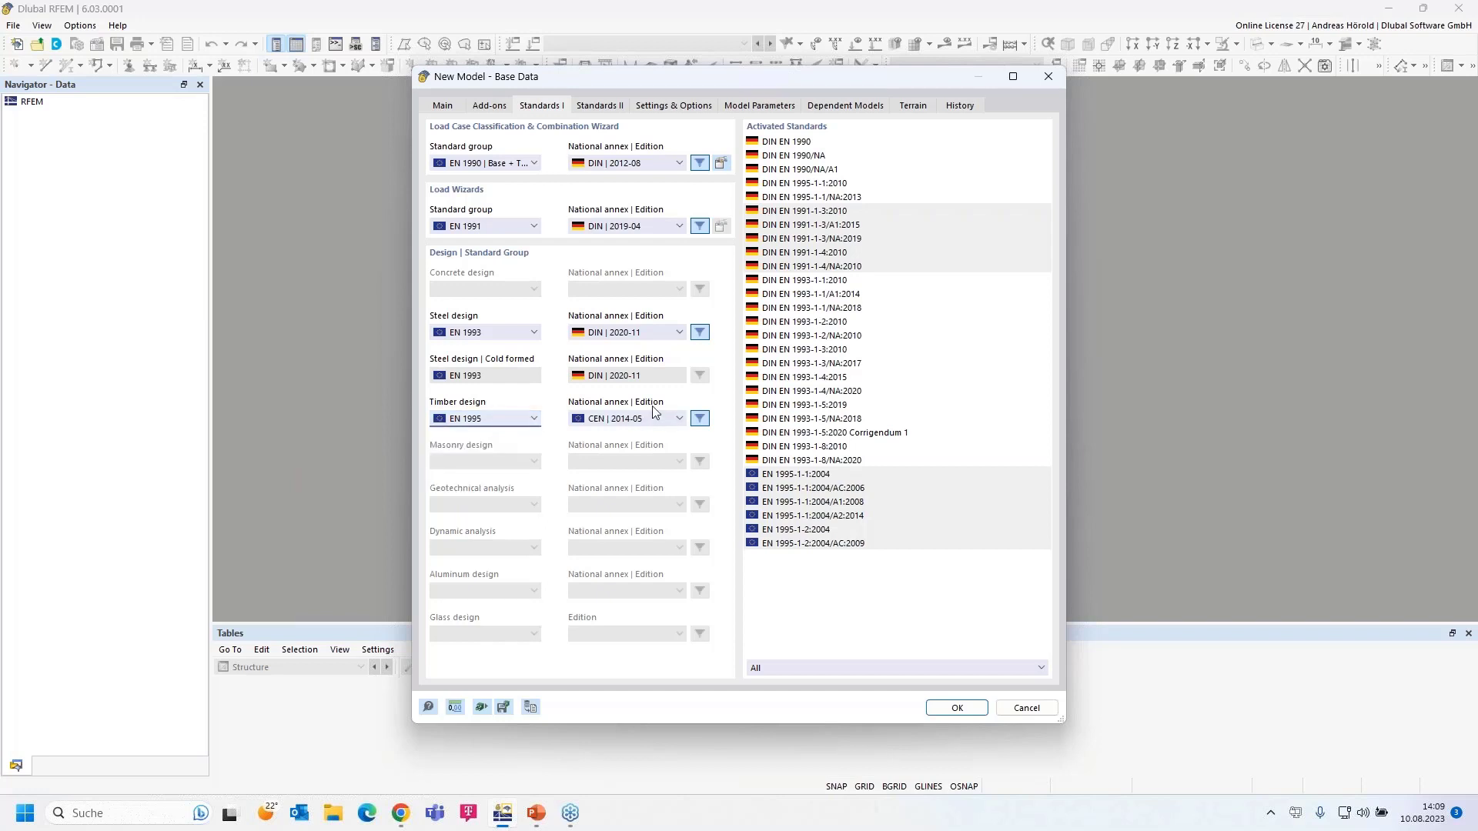
left_click(641, 418)
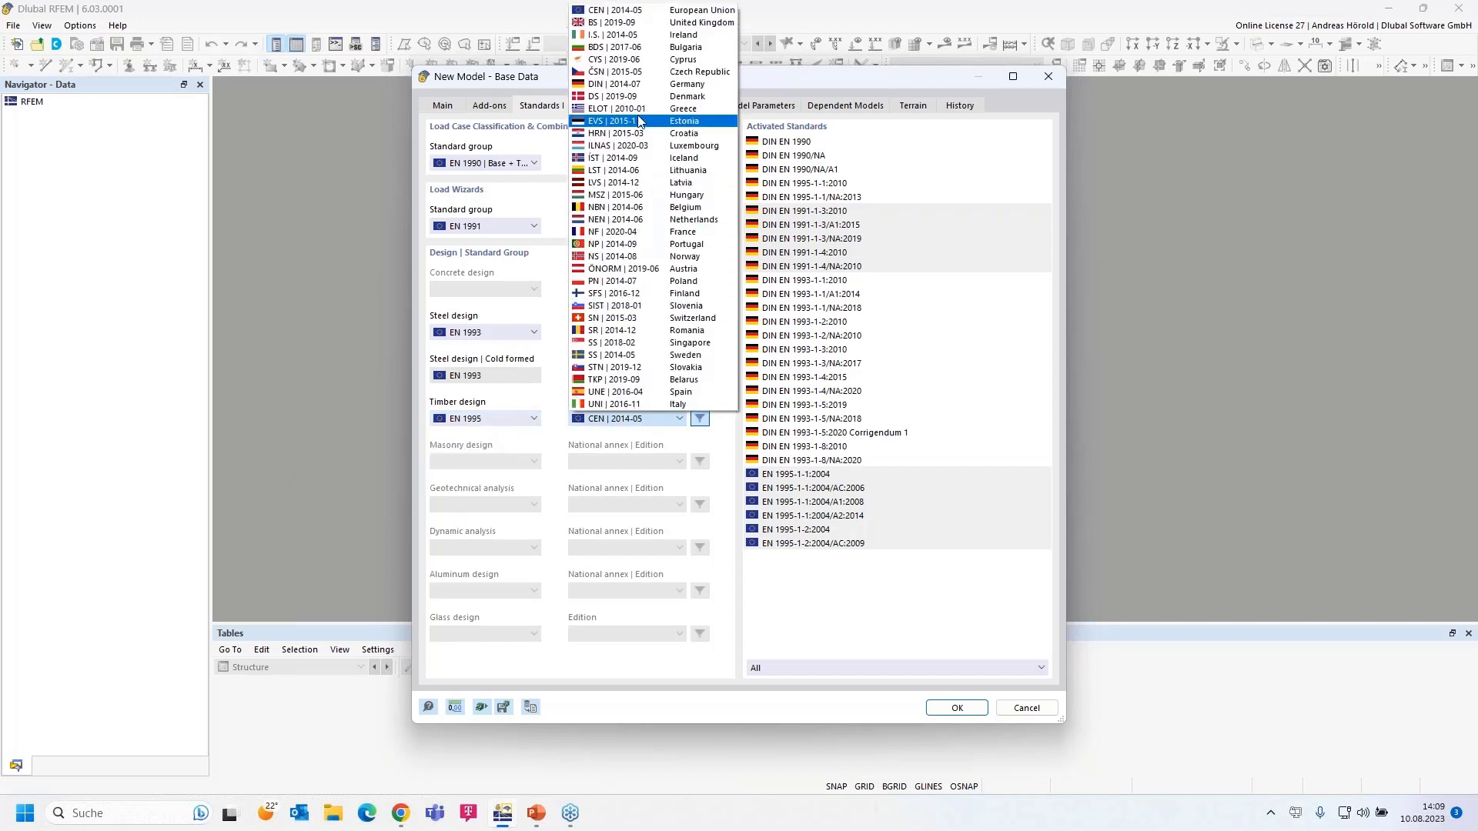
left_click(645, 85)
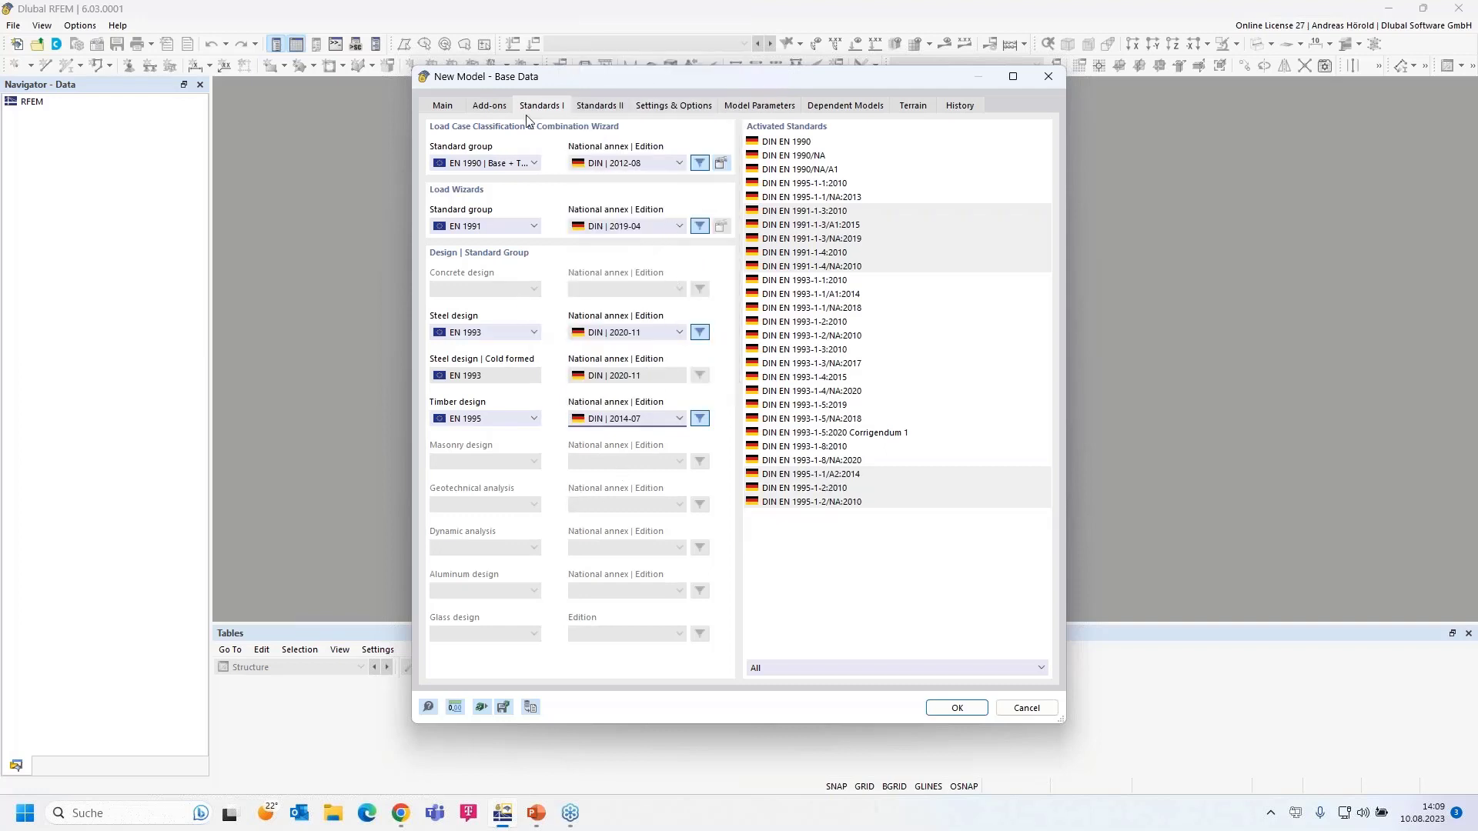
left_click(601, 106)
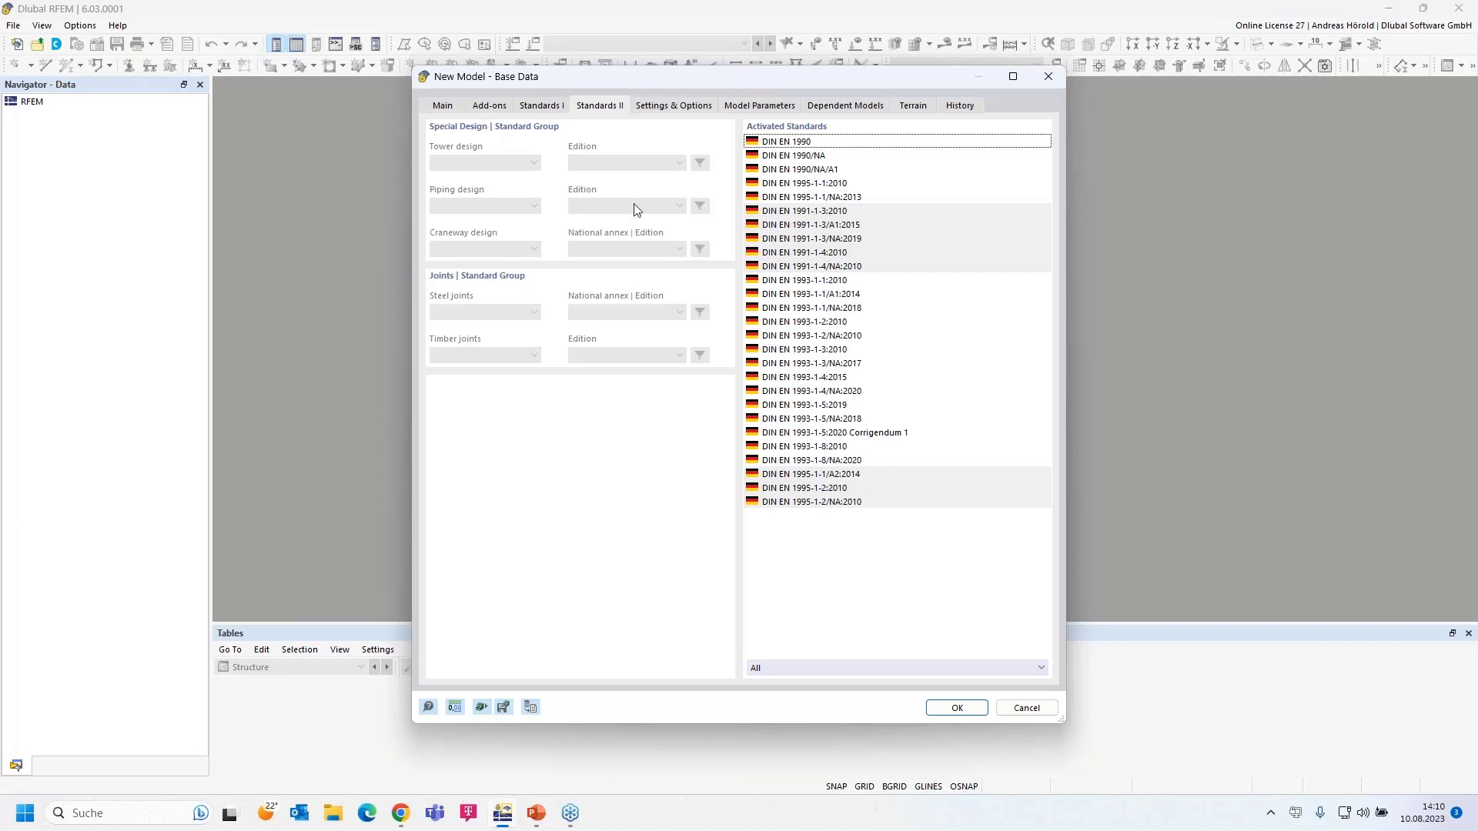
- Turn on Member Representatives and Member Set Representatives in Settings & Options
left_click(678, 107)
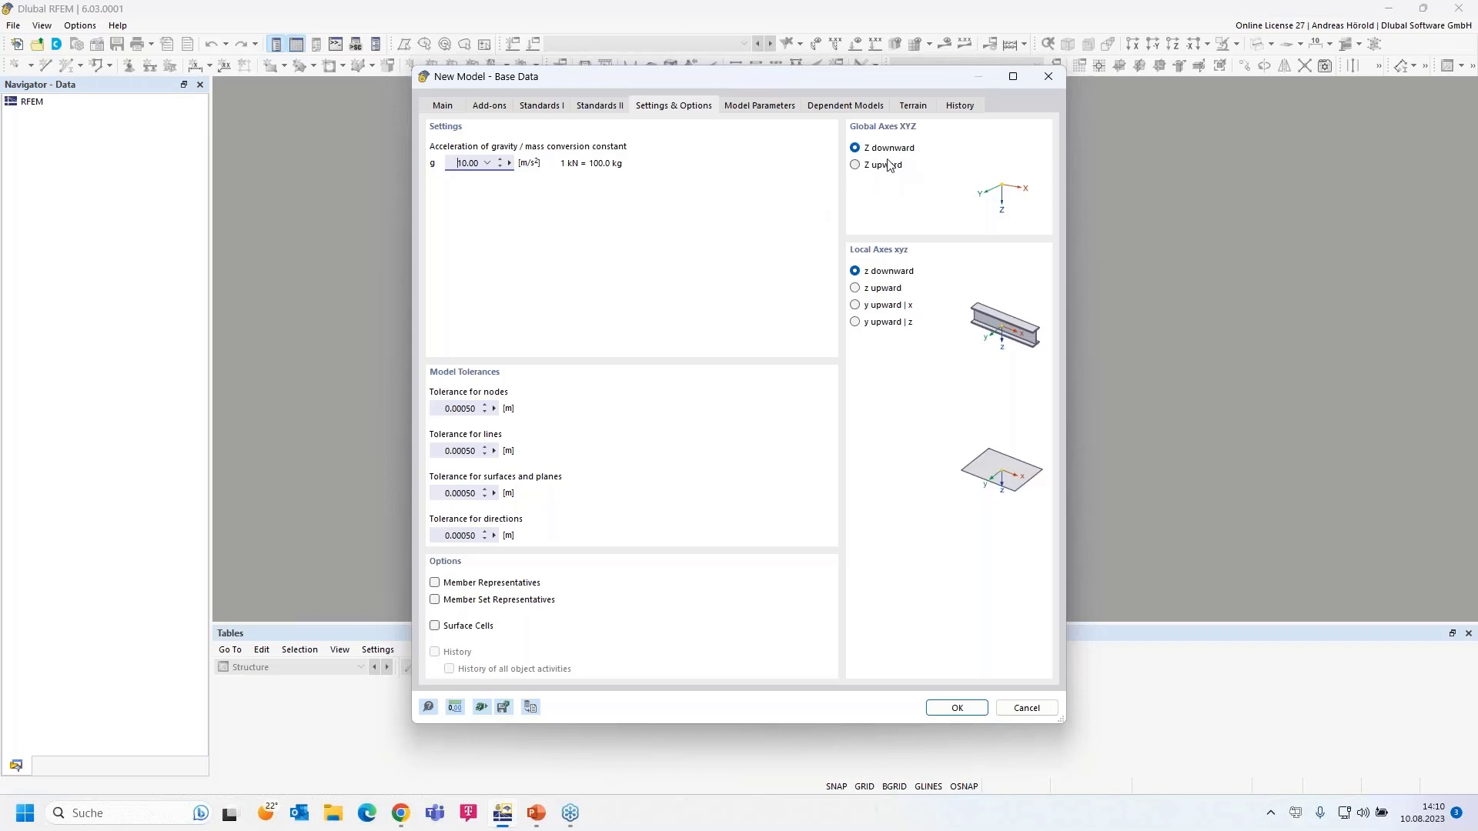
left_click(435, 584)
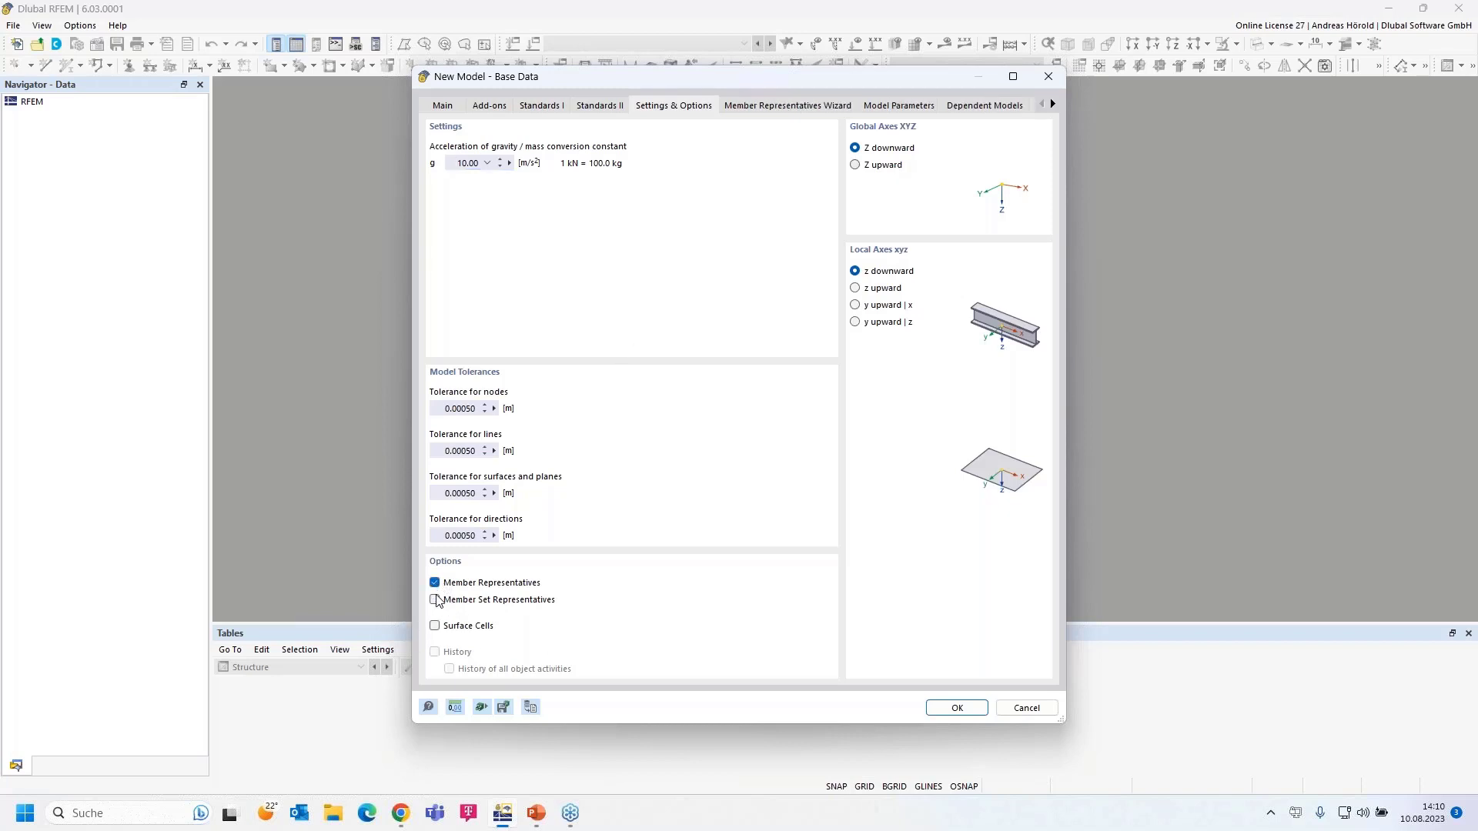
left_click(435, 601)
- Check the member and member set representative wizards' properties, then reach Model Parameters
left_click(759, 106)
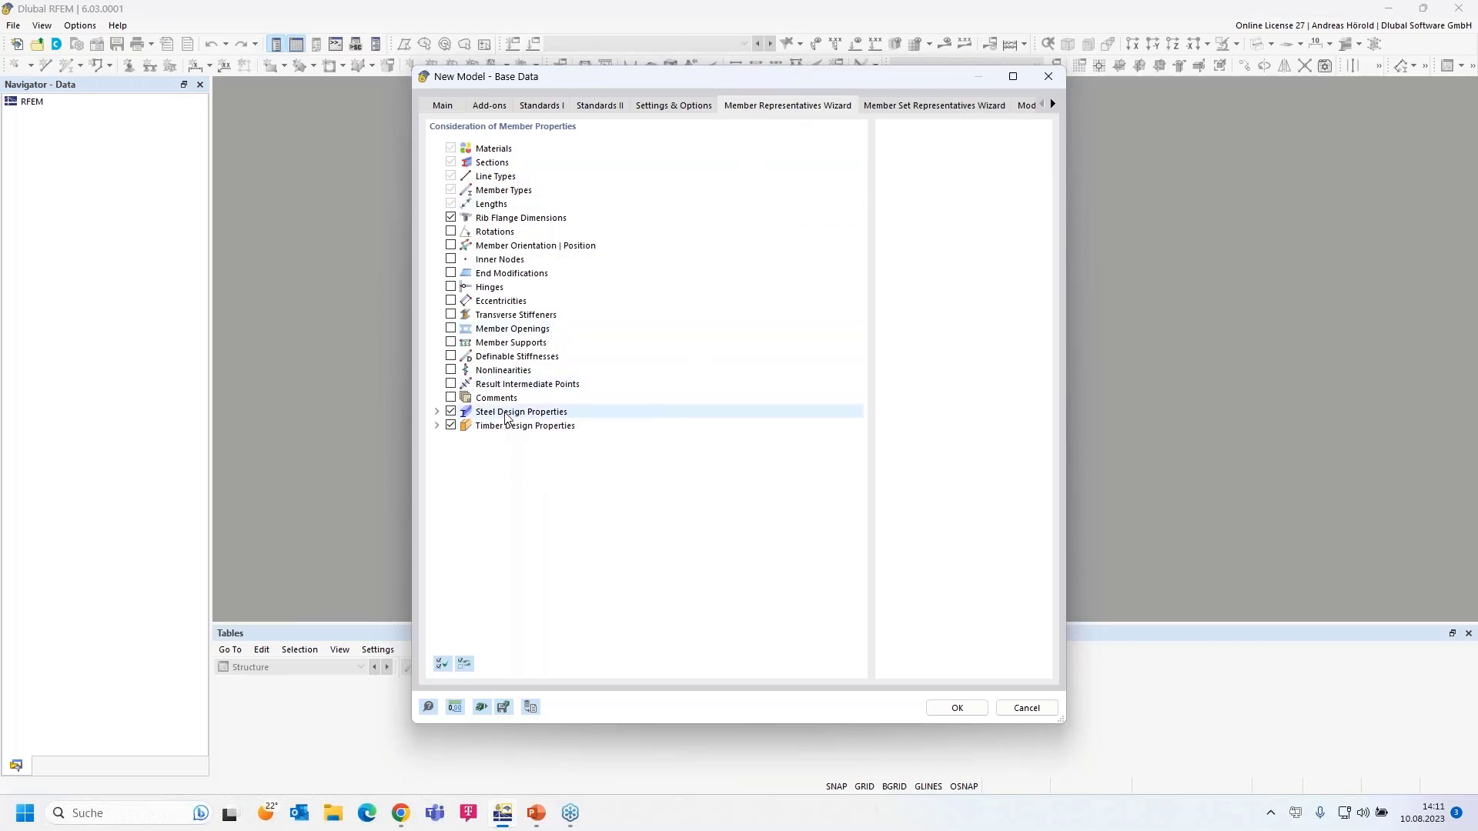
left_click(437, 426)
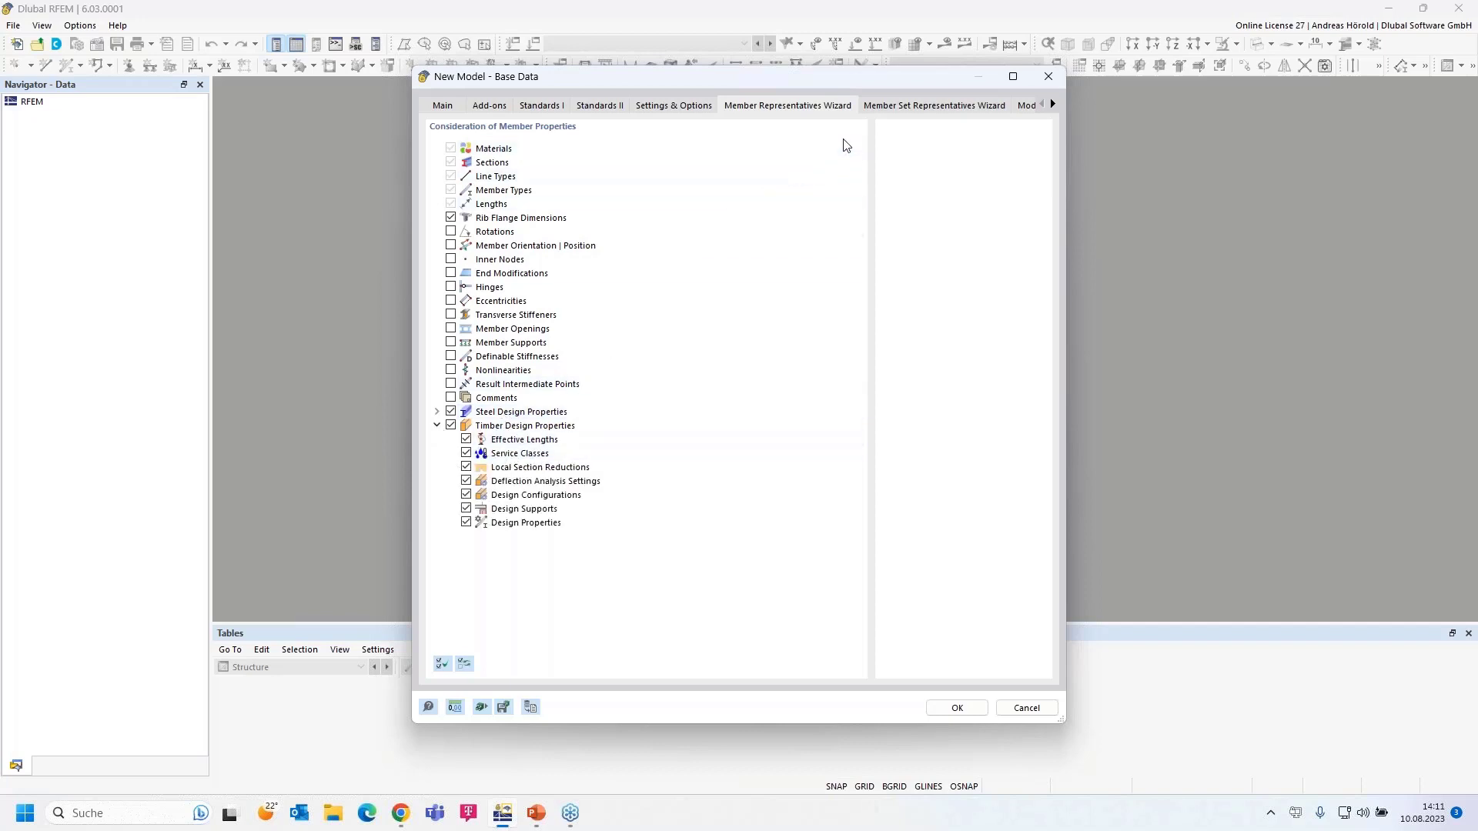
left_click(897, 106)
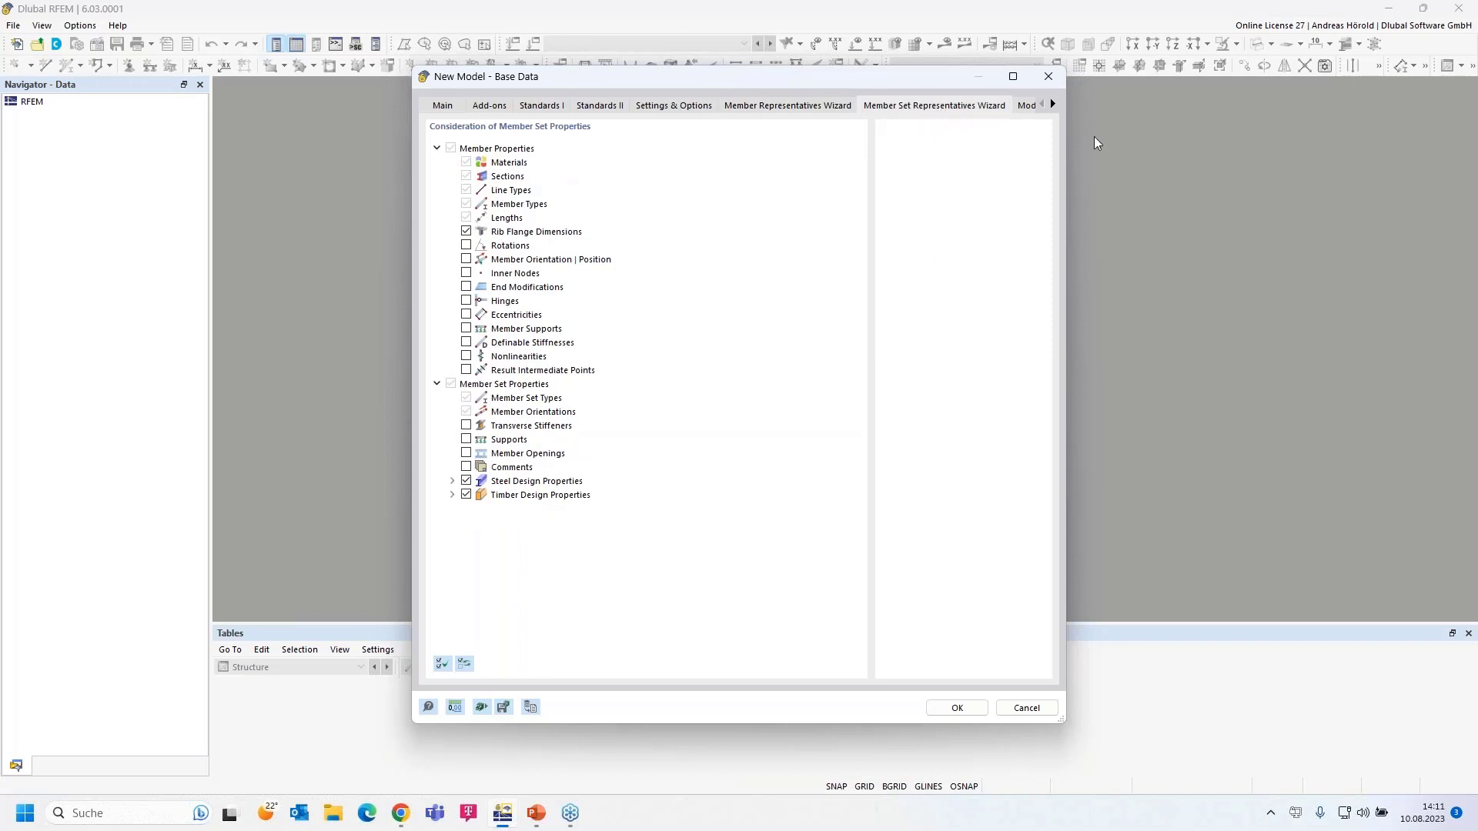
left_click(1054, 105)
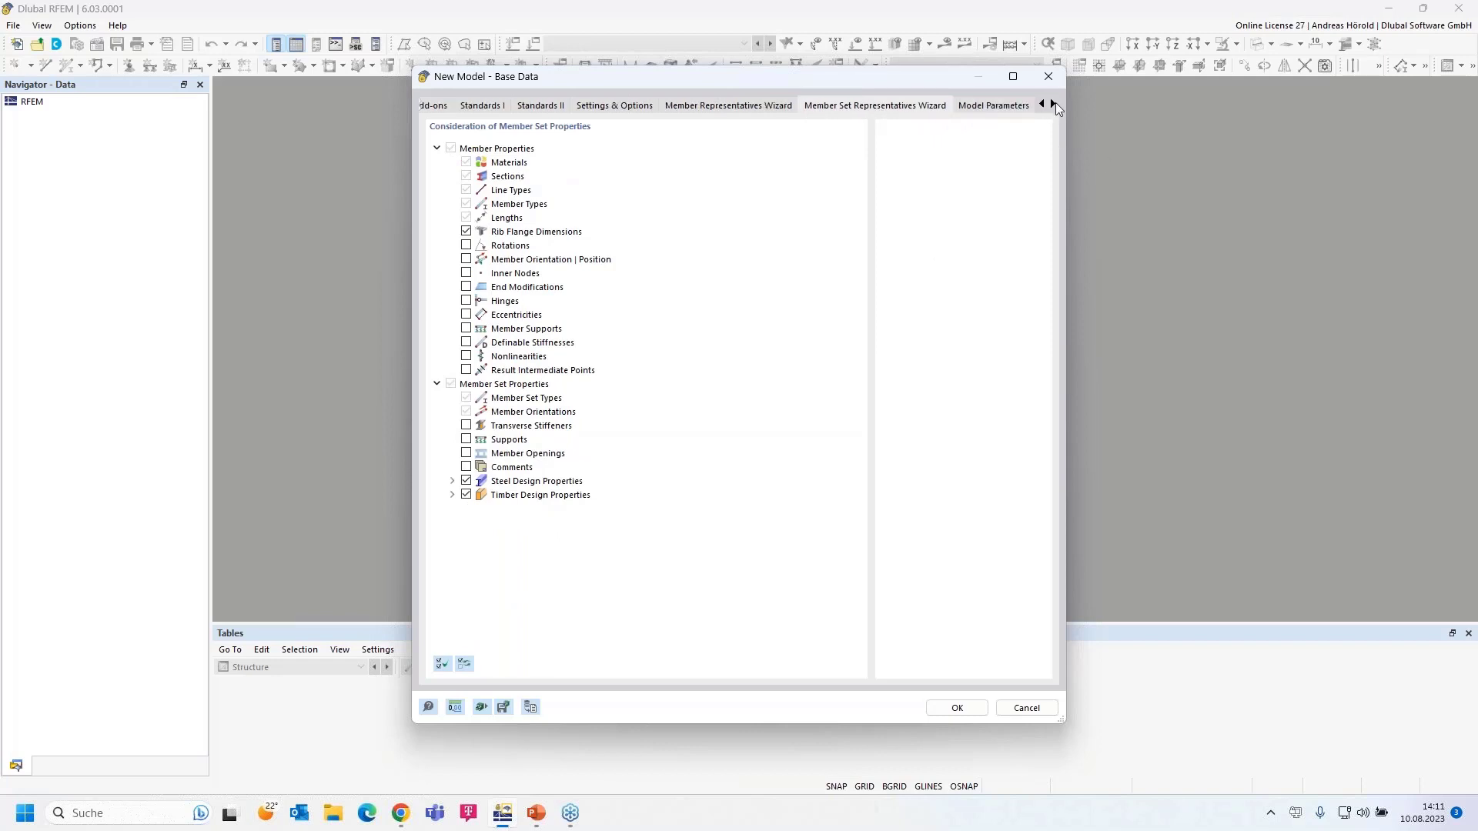
left_click(1054, 104)
left_click(1053, 106)
left_click(1054, 105)
left_click(809, 107)
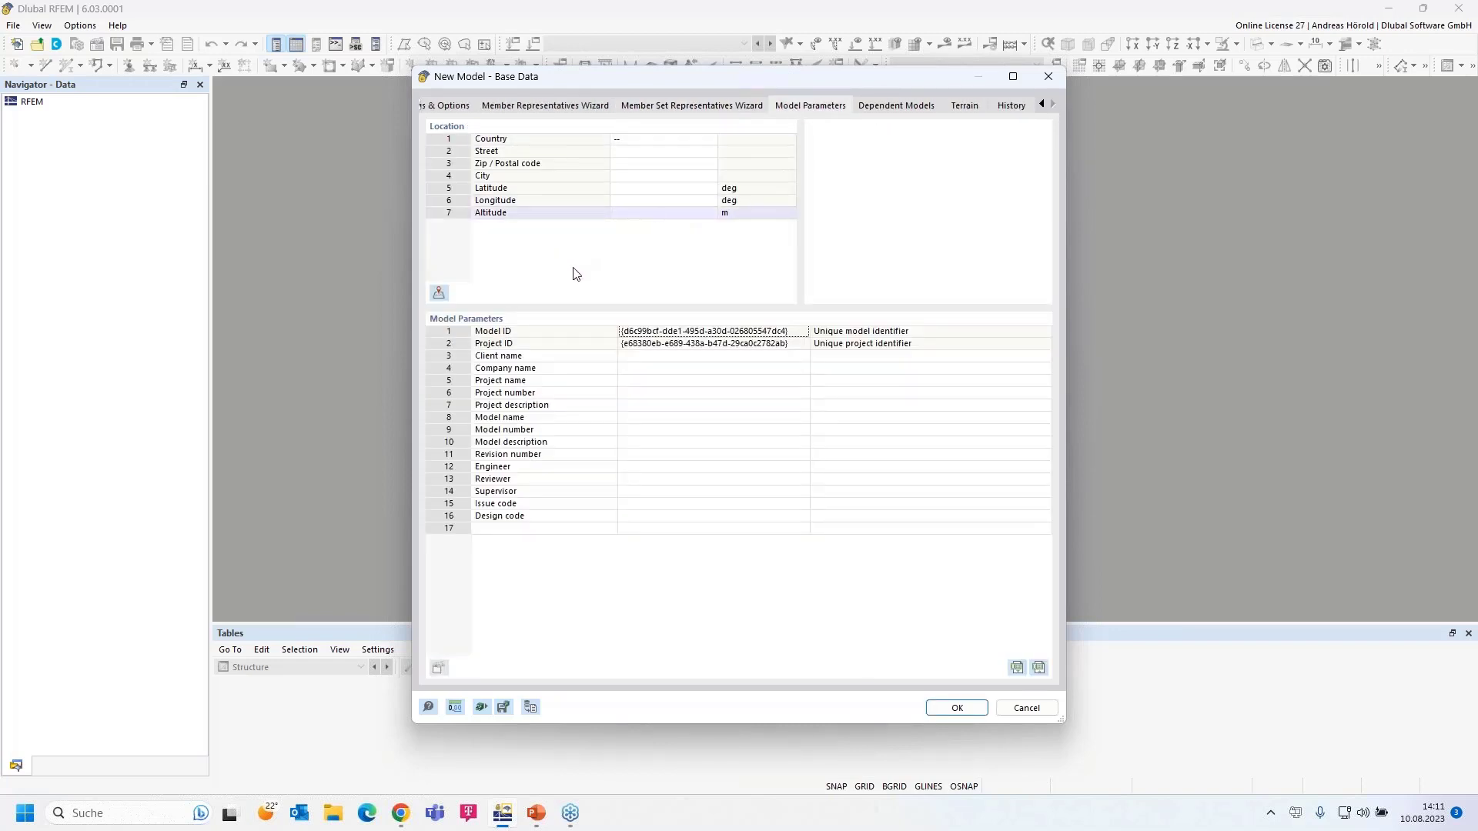
- Leave company, project and dependent models empty and keep the terrain definition at '--'
left_click(662, 368)
left_click(656, 383)
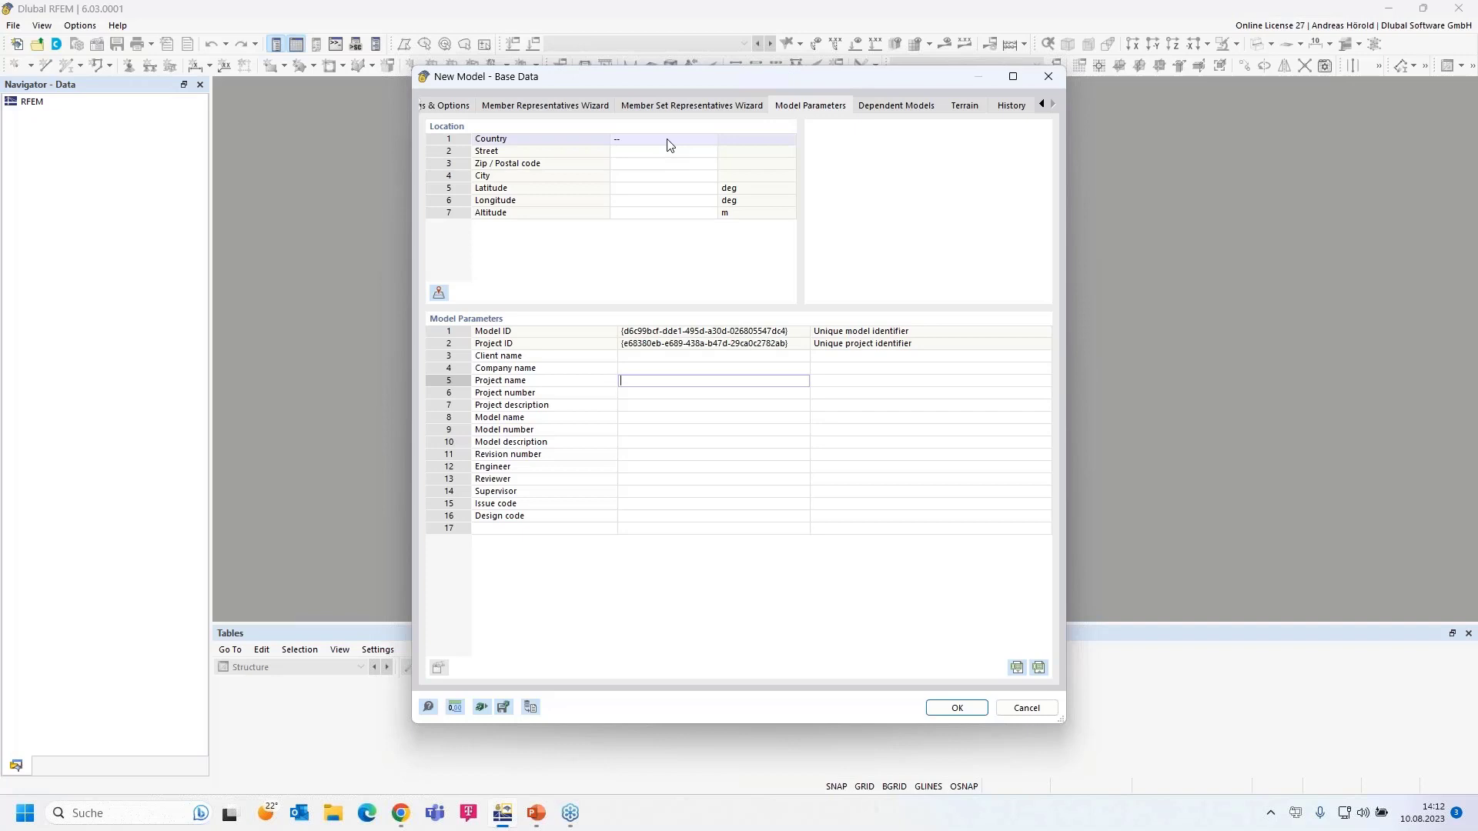
left_click(903, 108)
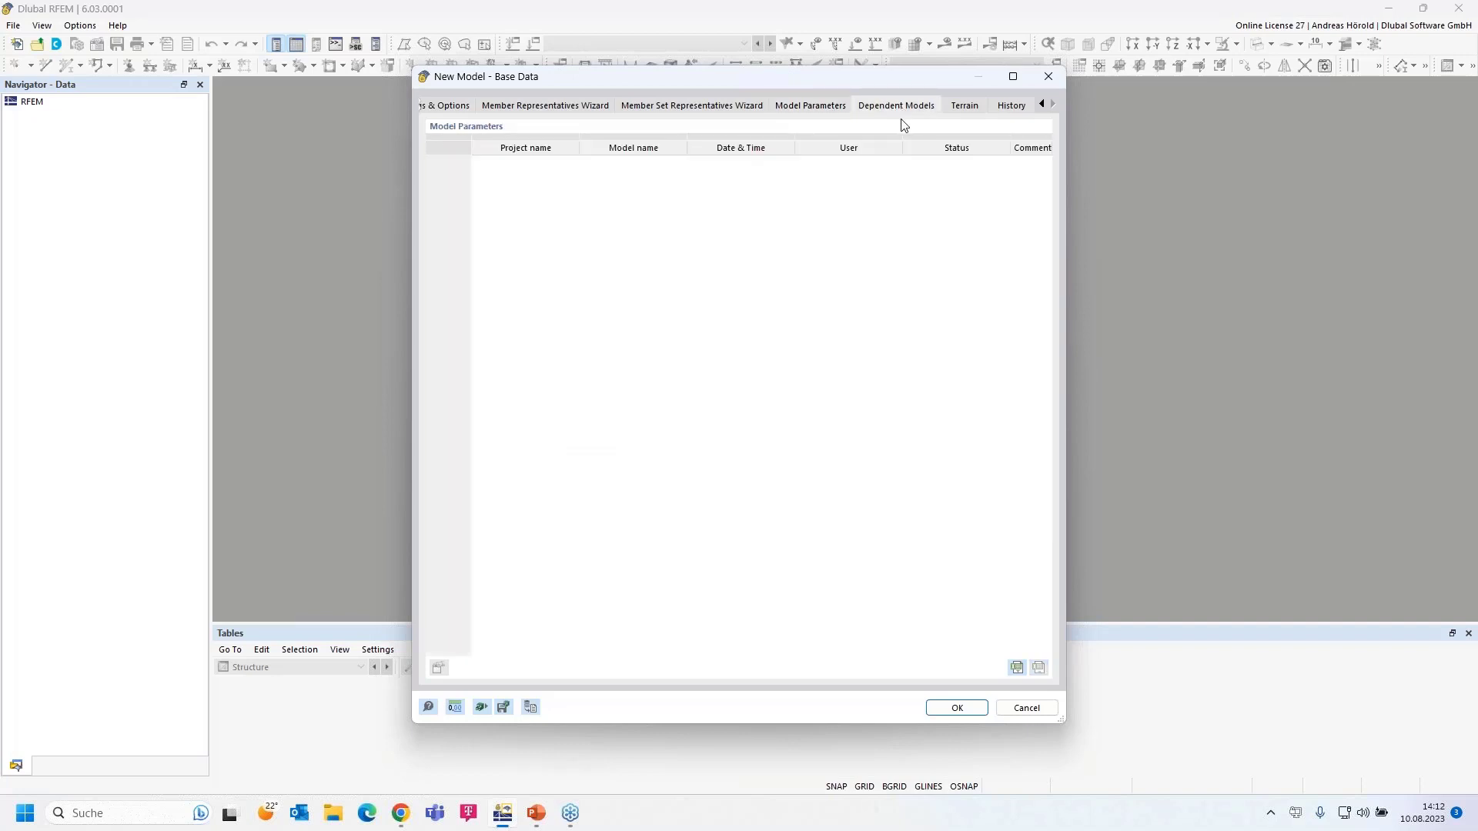
left_click(965, 107)
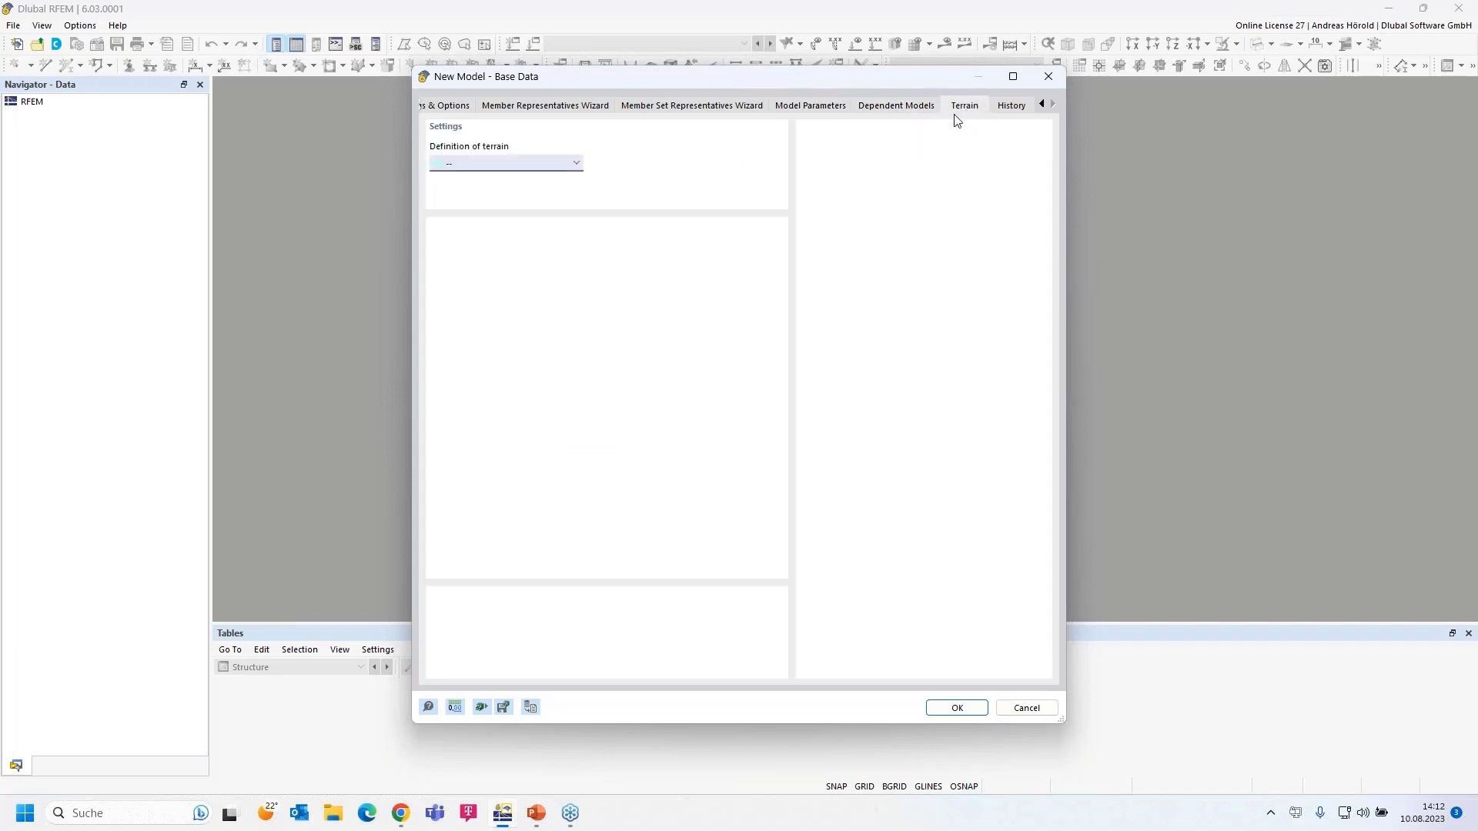
left_click(574, 164)
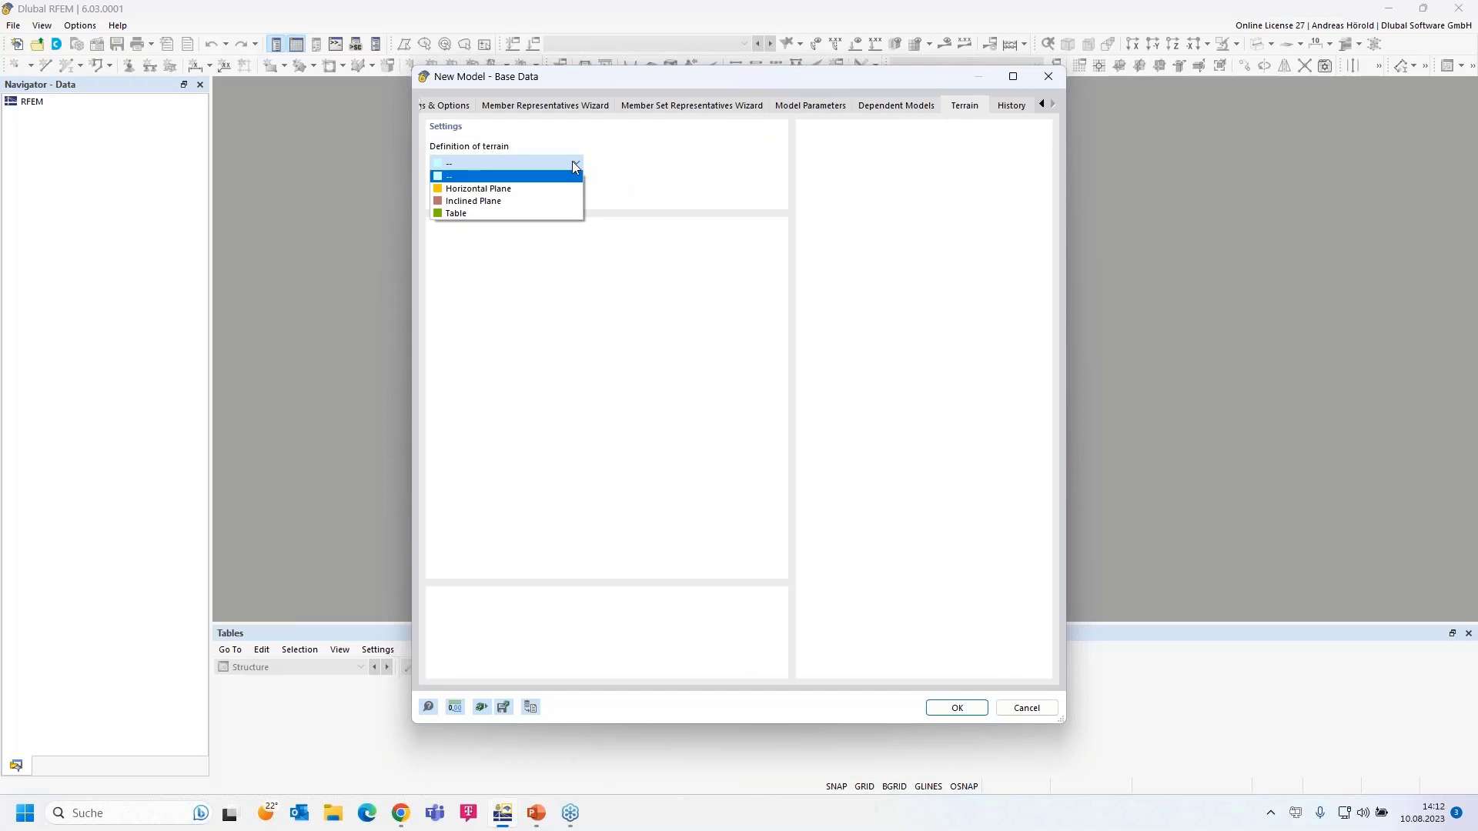
left_click(572, 161)
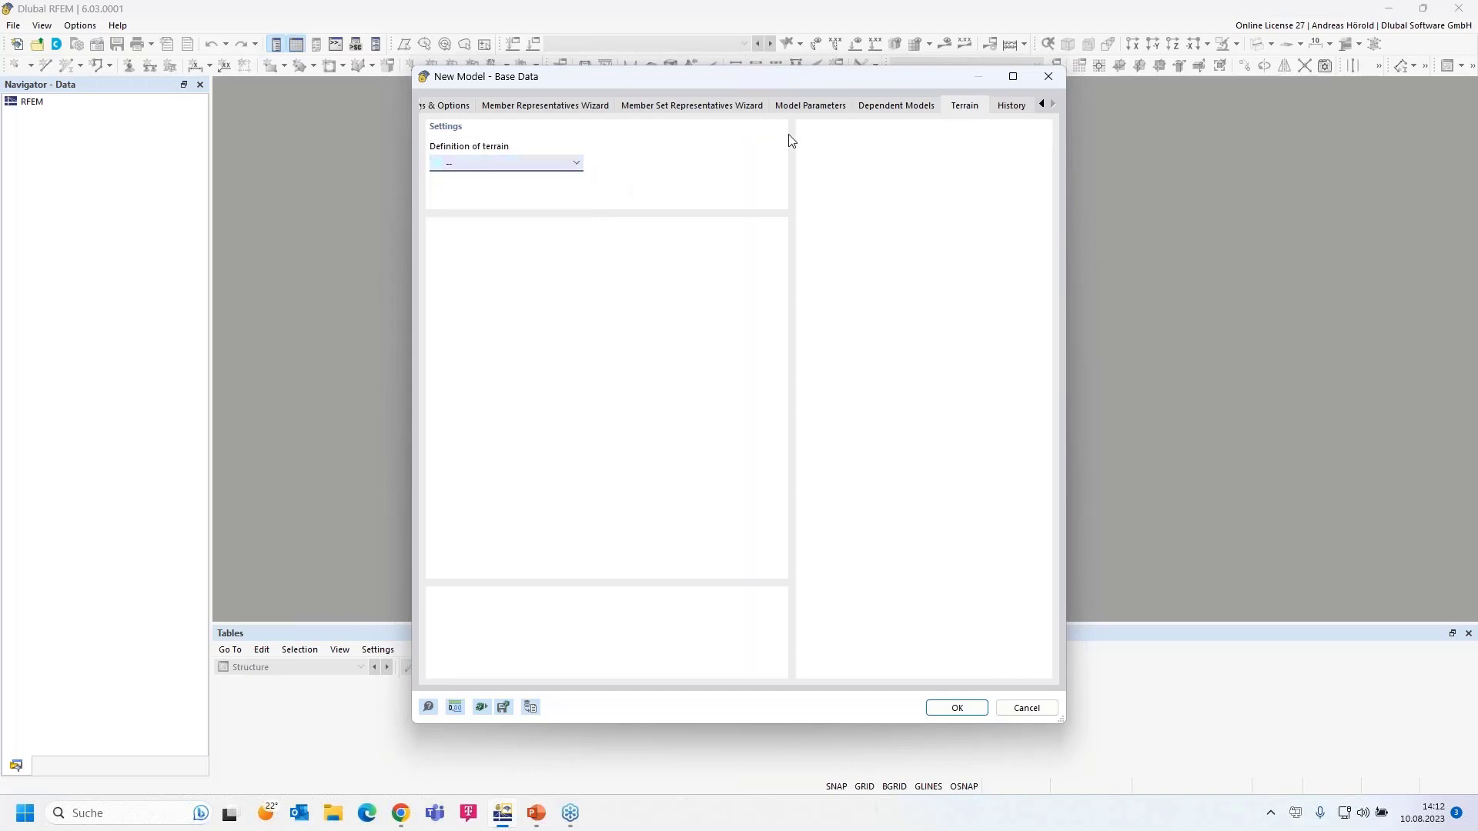
left_click(1012, 107)
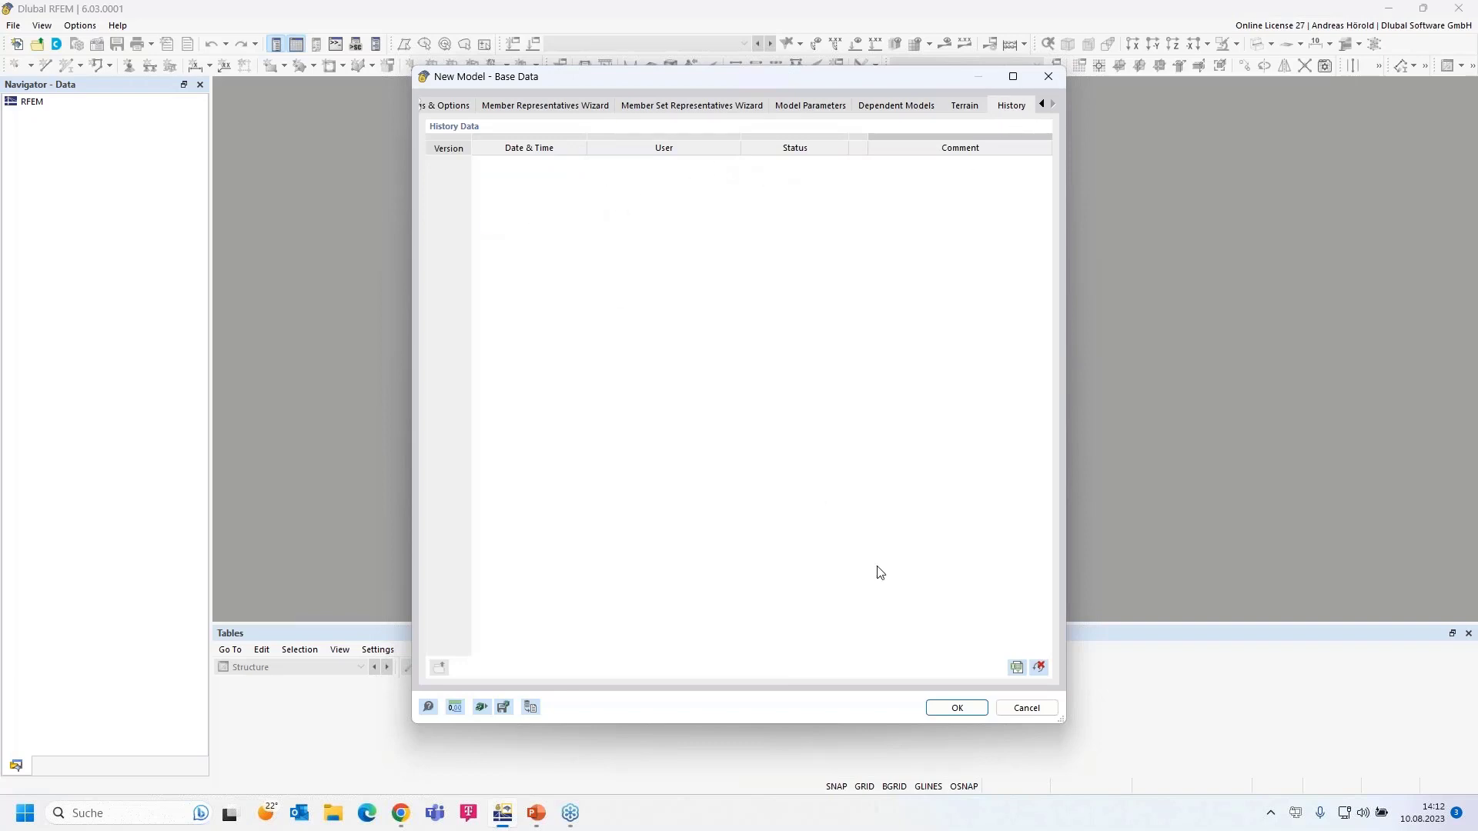
- Confirm the base data to open the empty Shelter model, then launch Dlubal Center
left_click(957, 709)
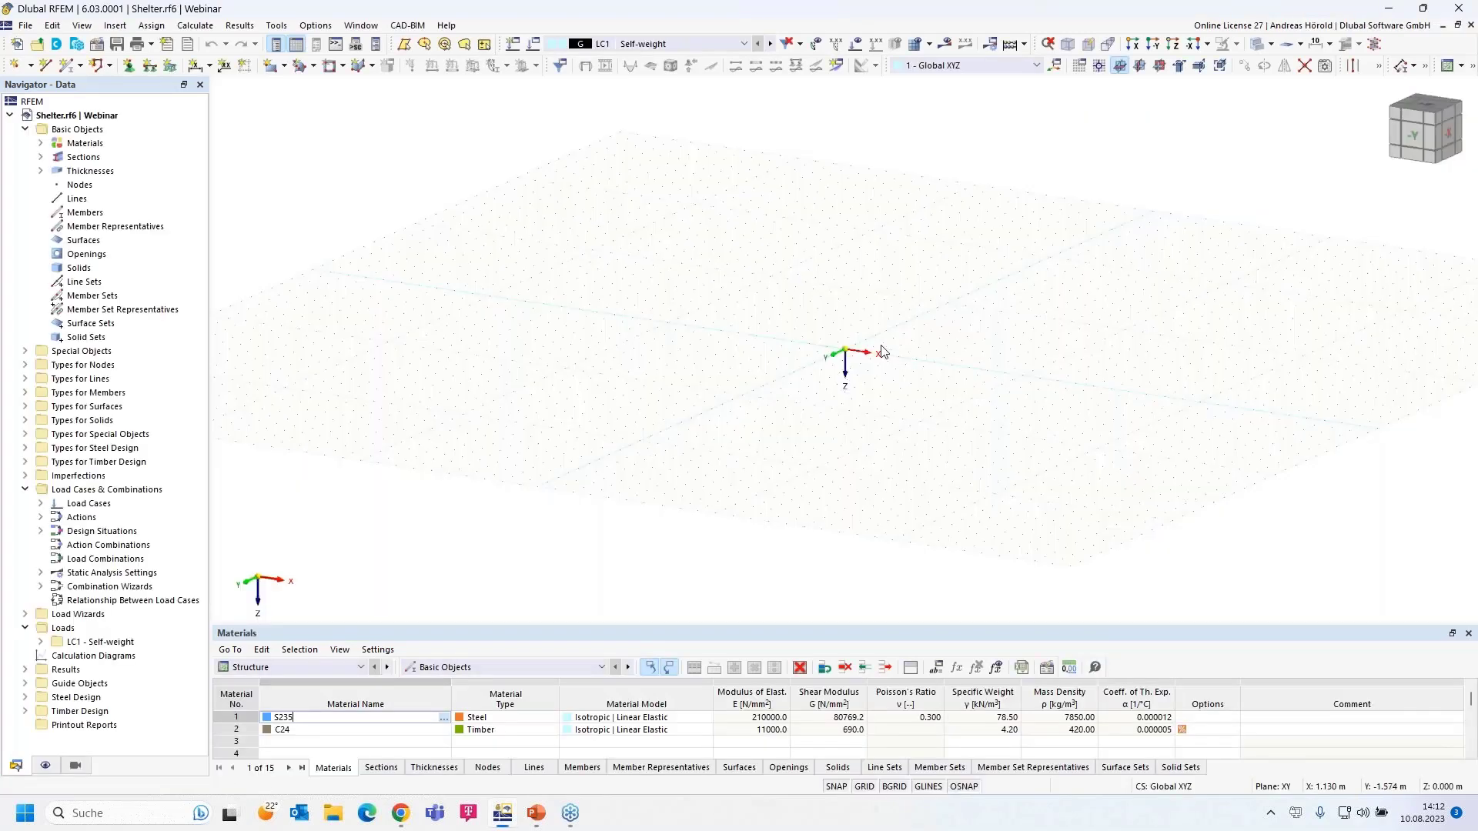
scroll(882, 348, "up", 1)
middle_click_drag(841, 365, 702, 470)
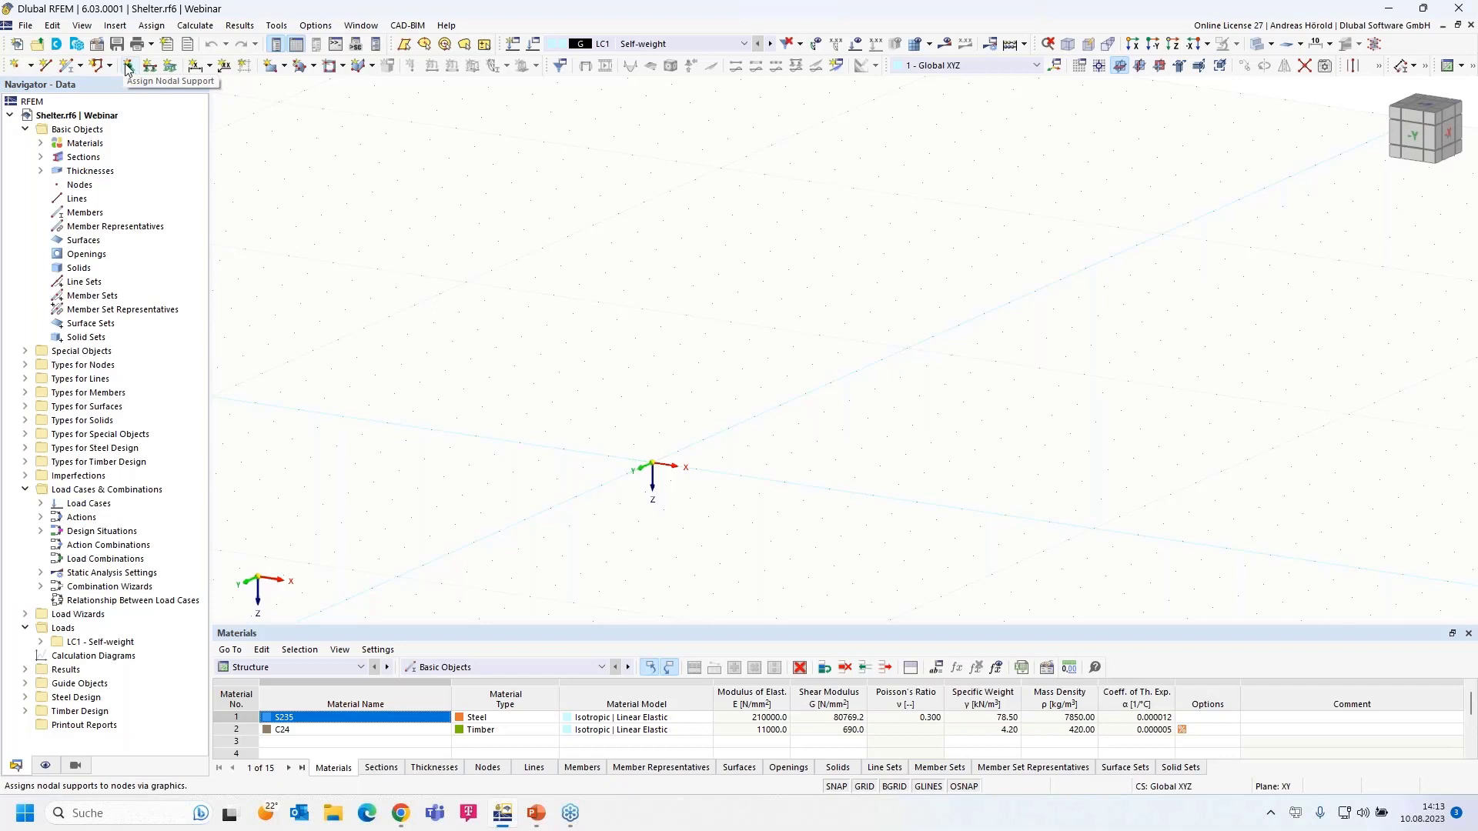
left_click(57, 45)
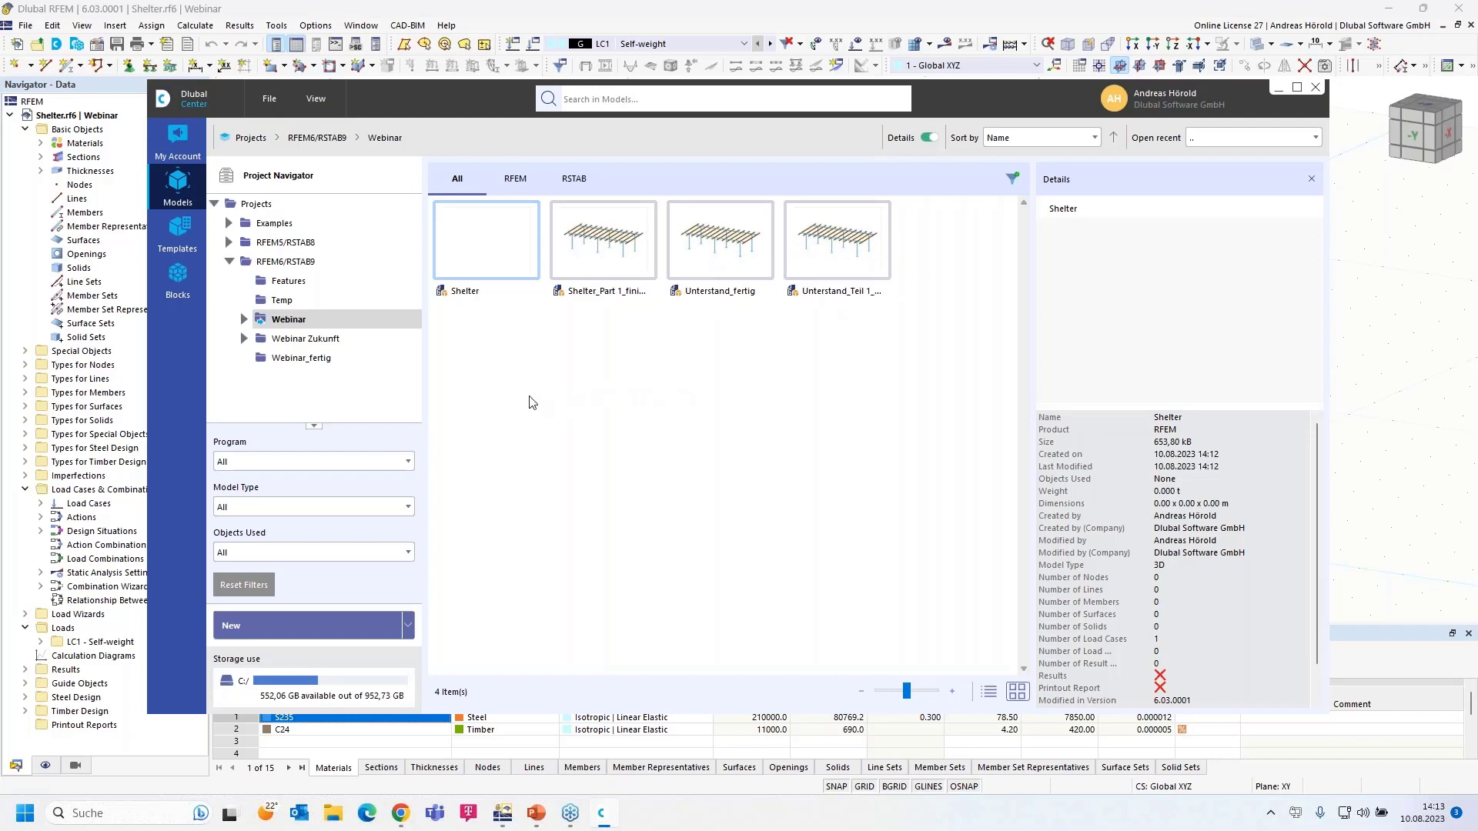
- Browse Webinar_fertig and the Concrete Structures, Construction Stages and Dynamic Analysis examples
left_click(295, 361)
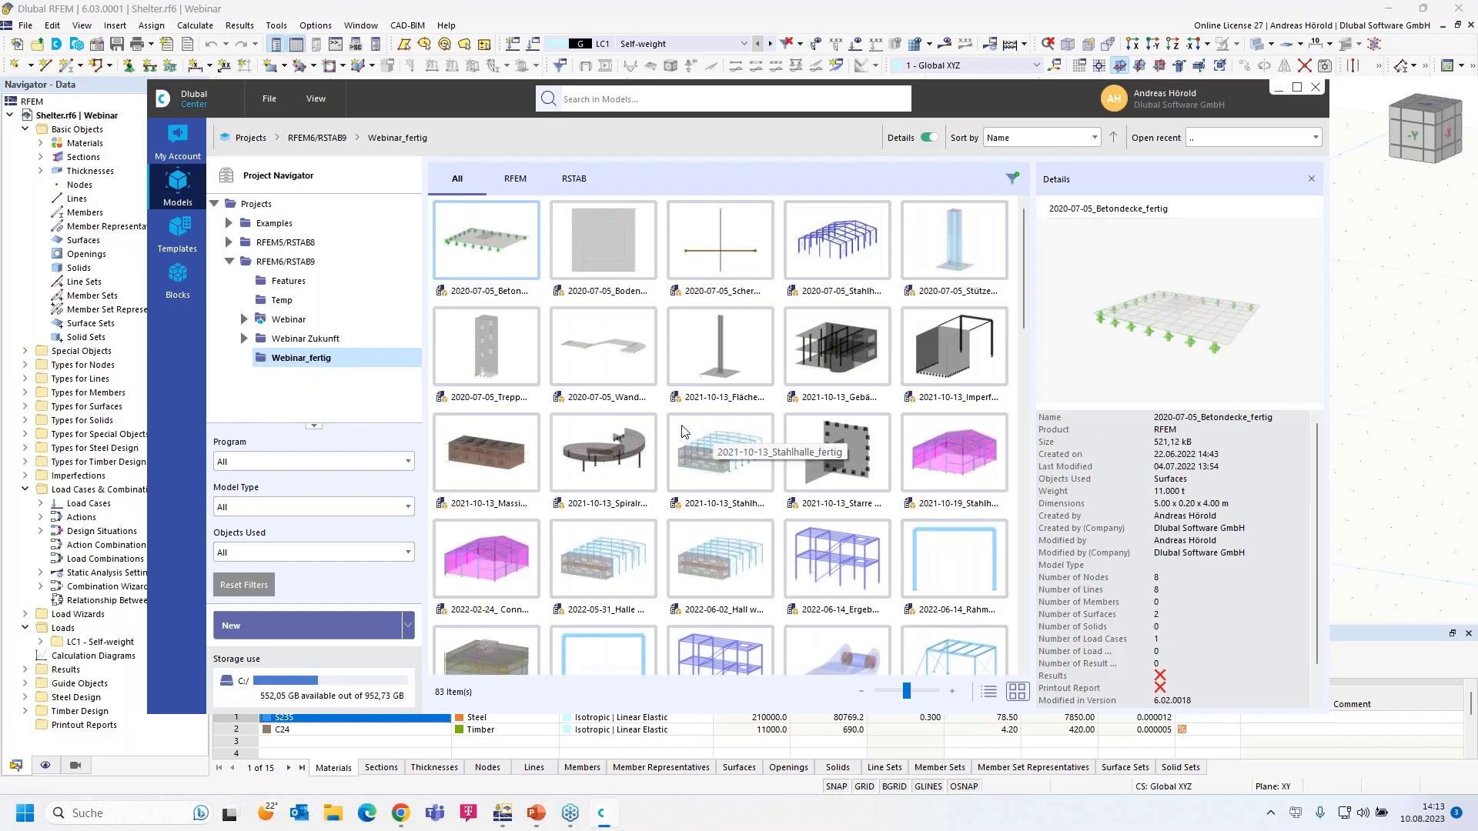
left_click(229, 224)
left_click(312, 244)
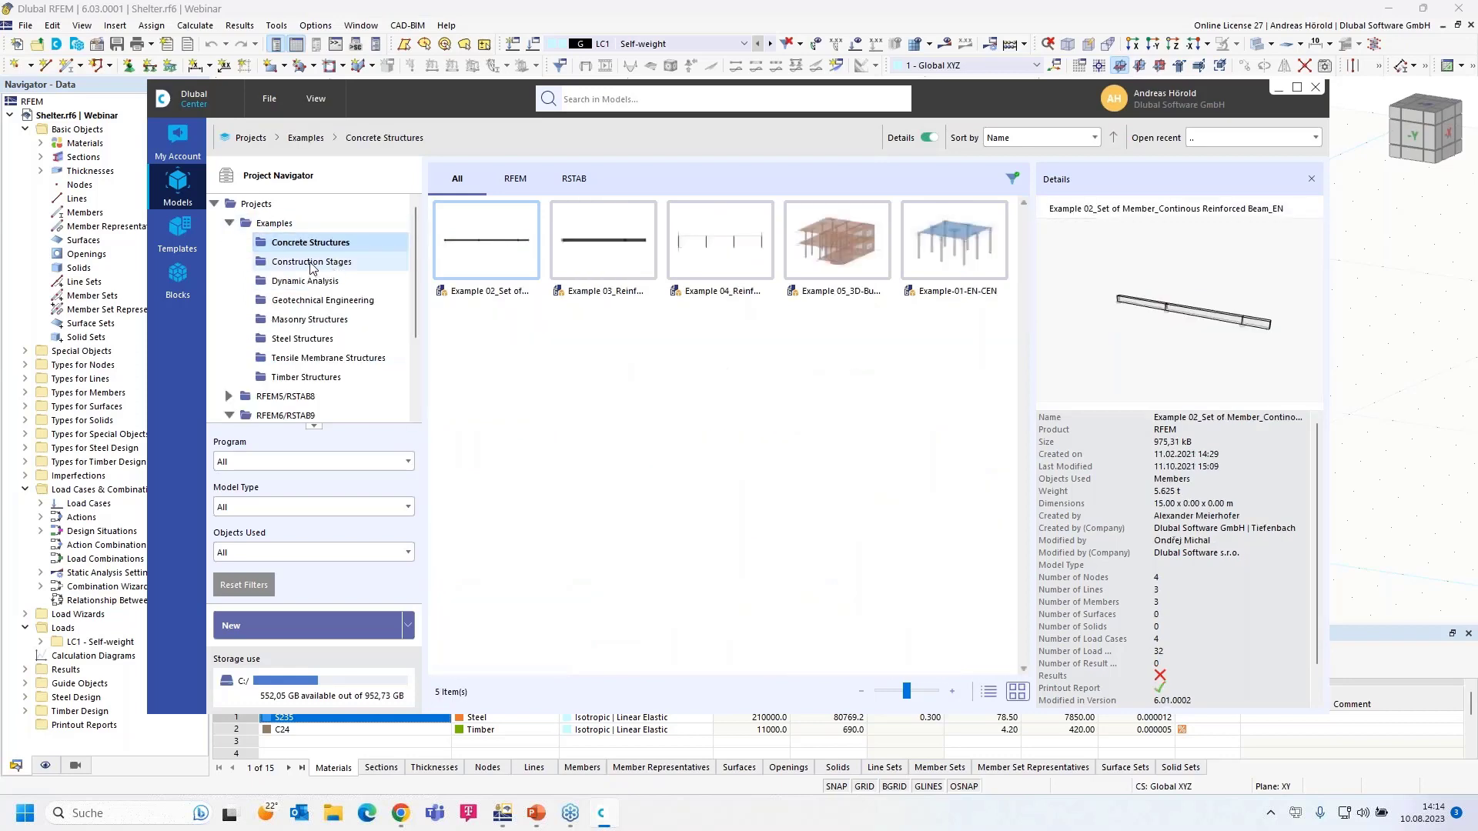
left_click(312, 264)
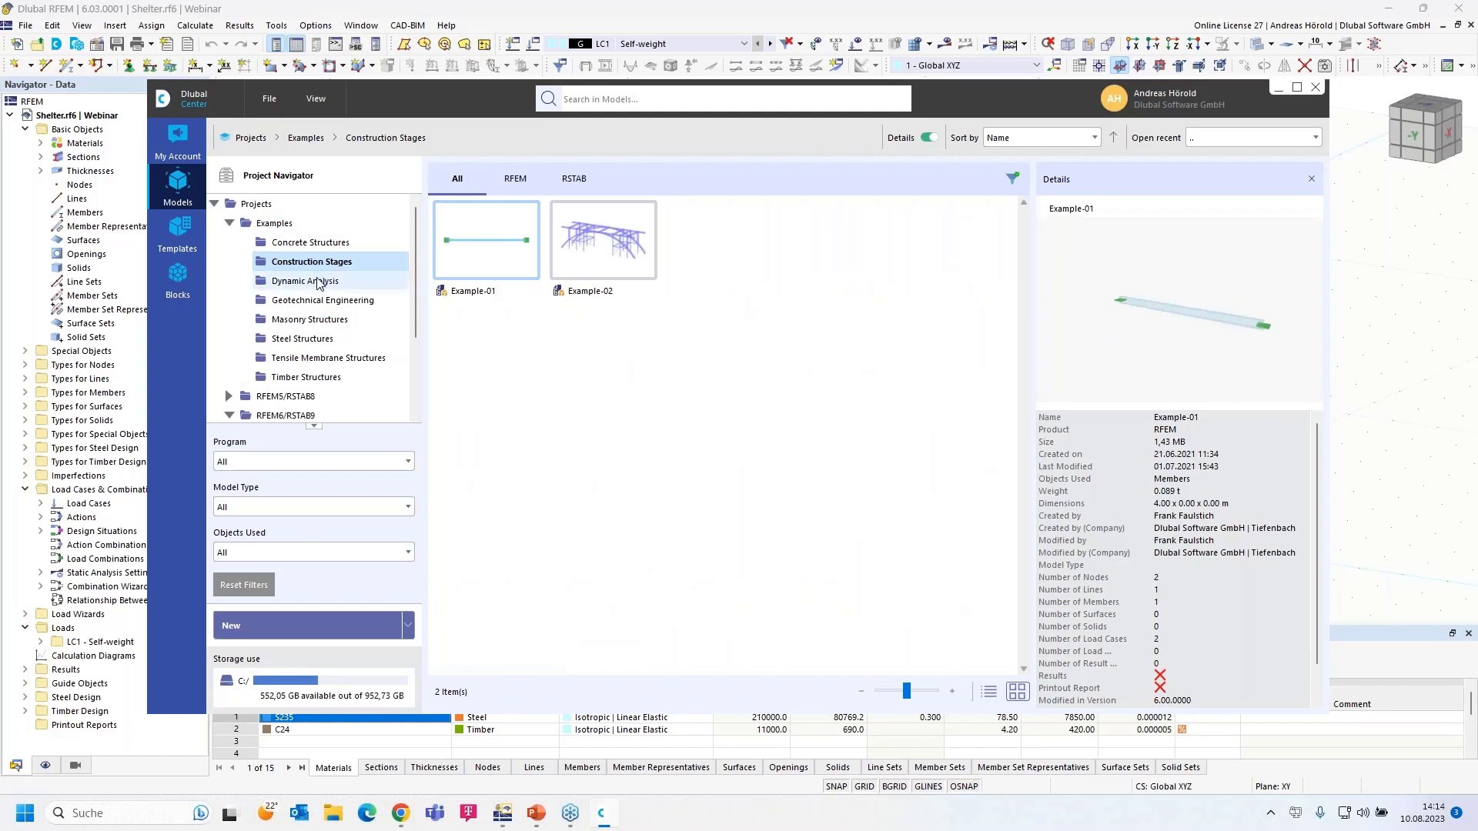
left_click(319, 283)
left_click_drag(1266, 342, 1186, 341)
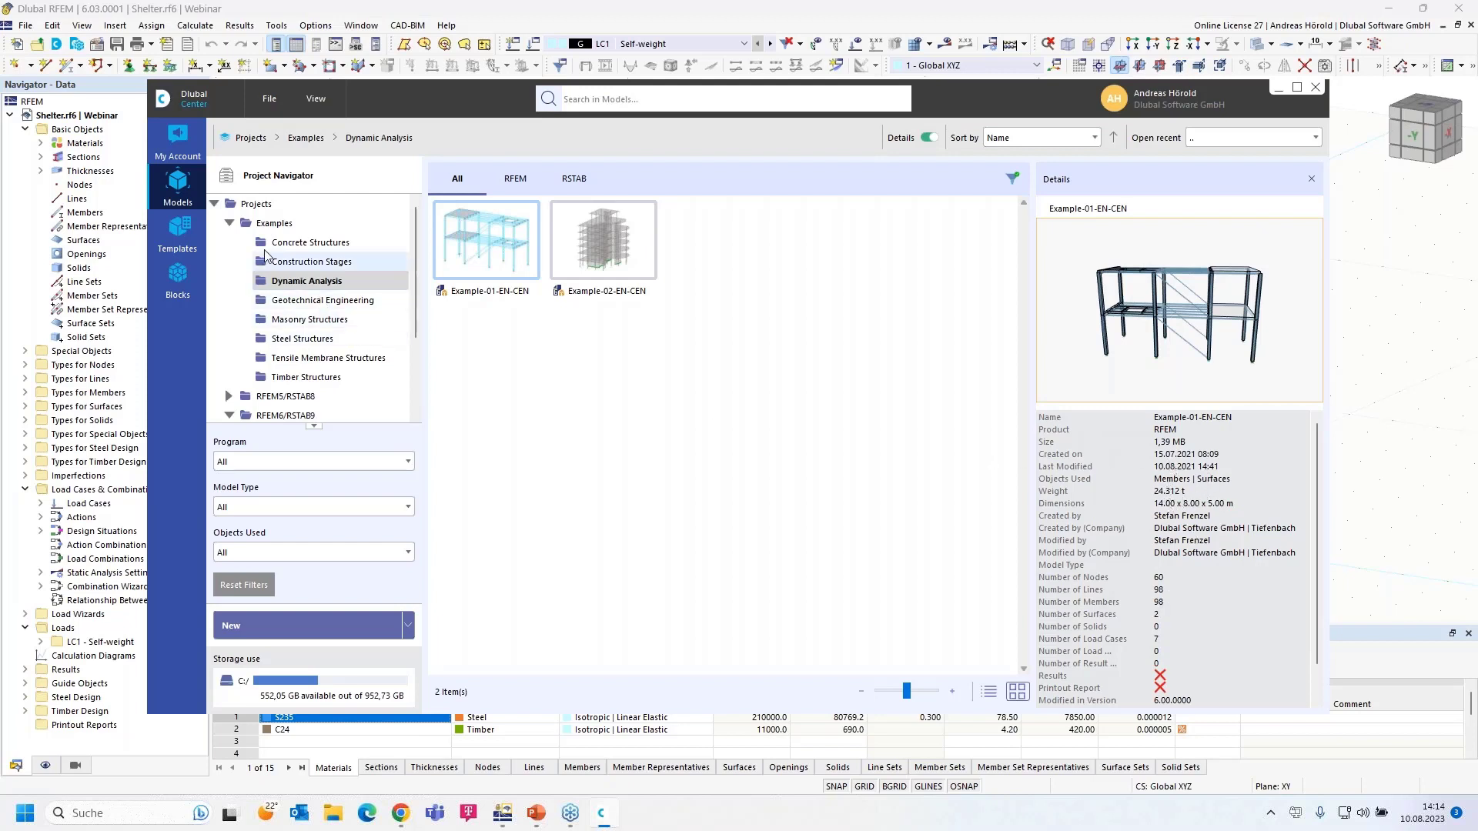
left_click(178, 136)
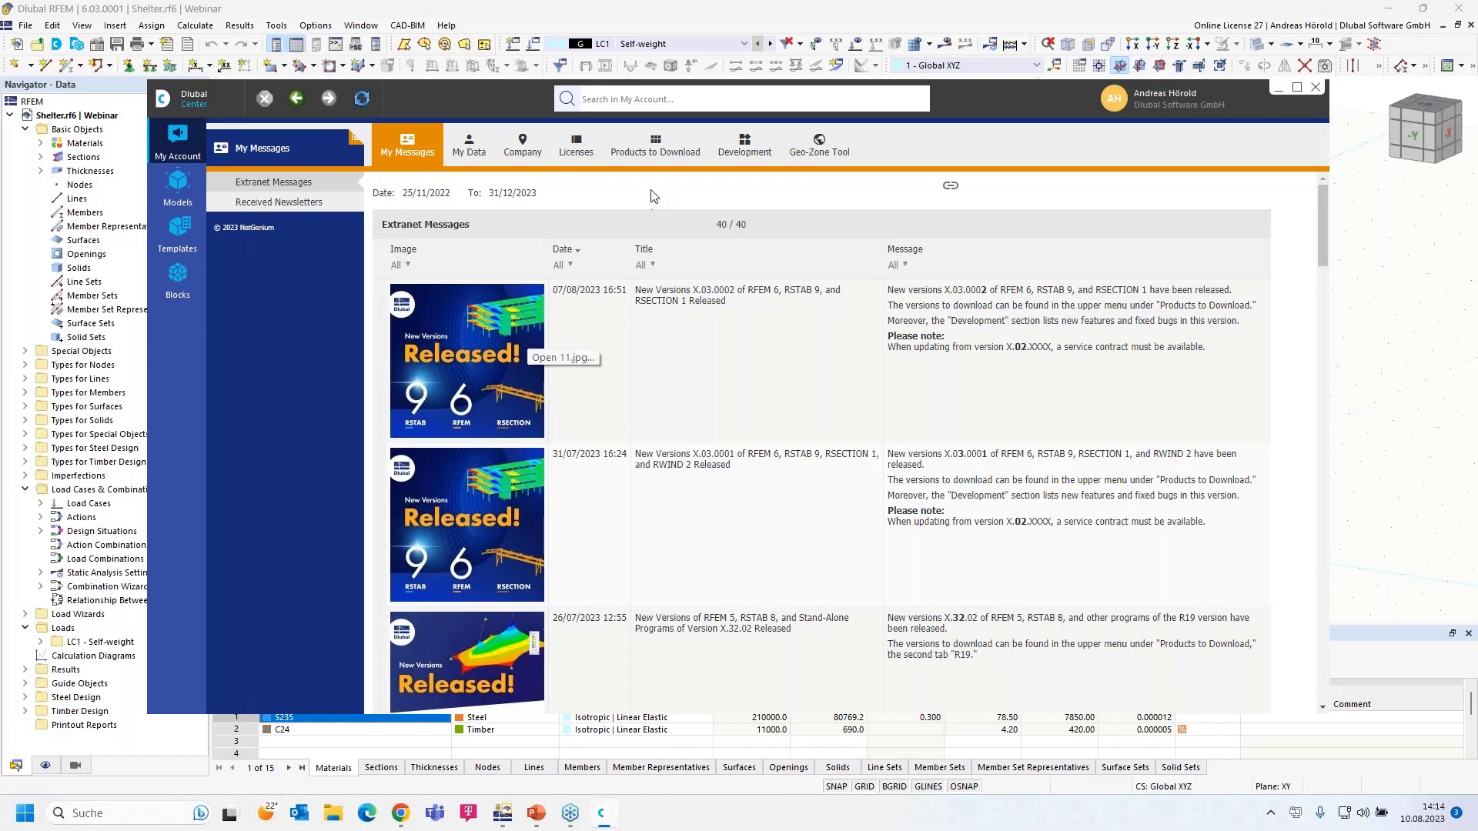
- Look through My Data, Company, the R19 and R20 downloads, then Development features
left_click(471, 142)
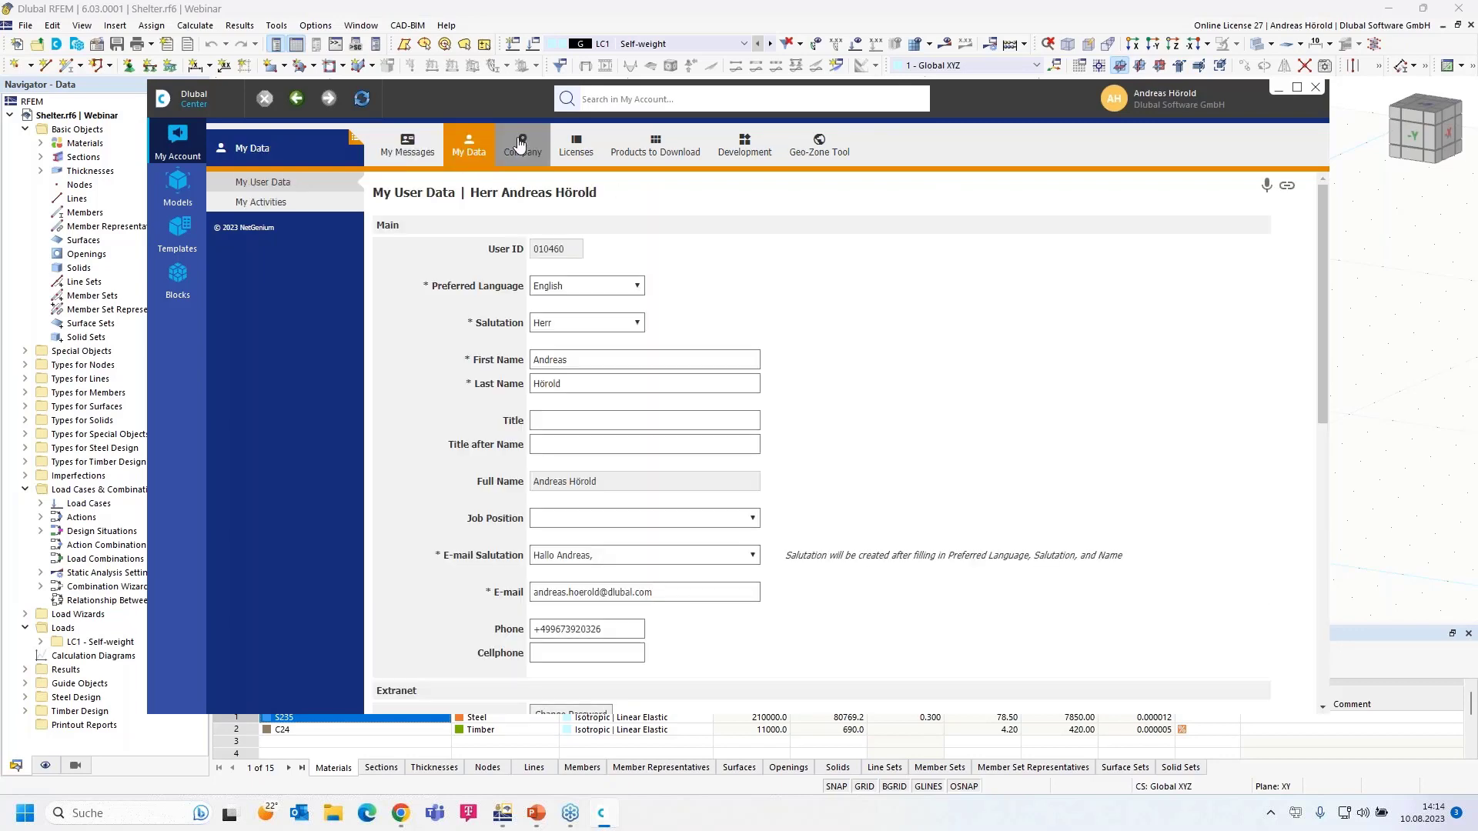
left_click(521, 143)
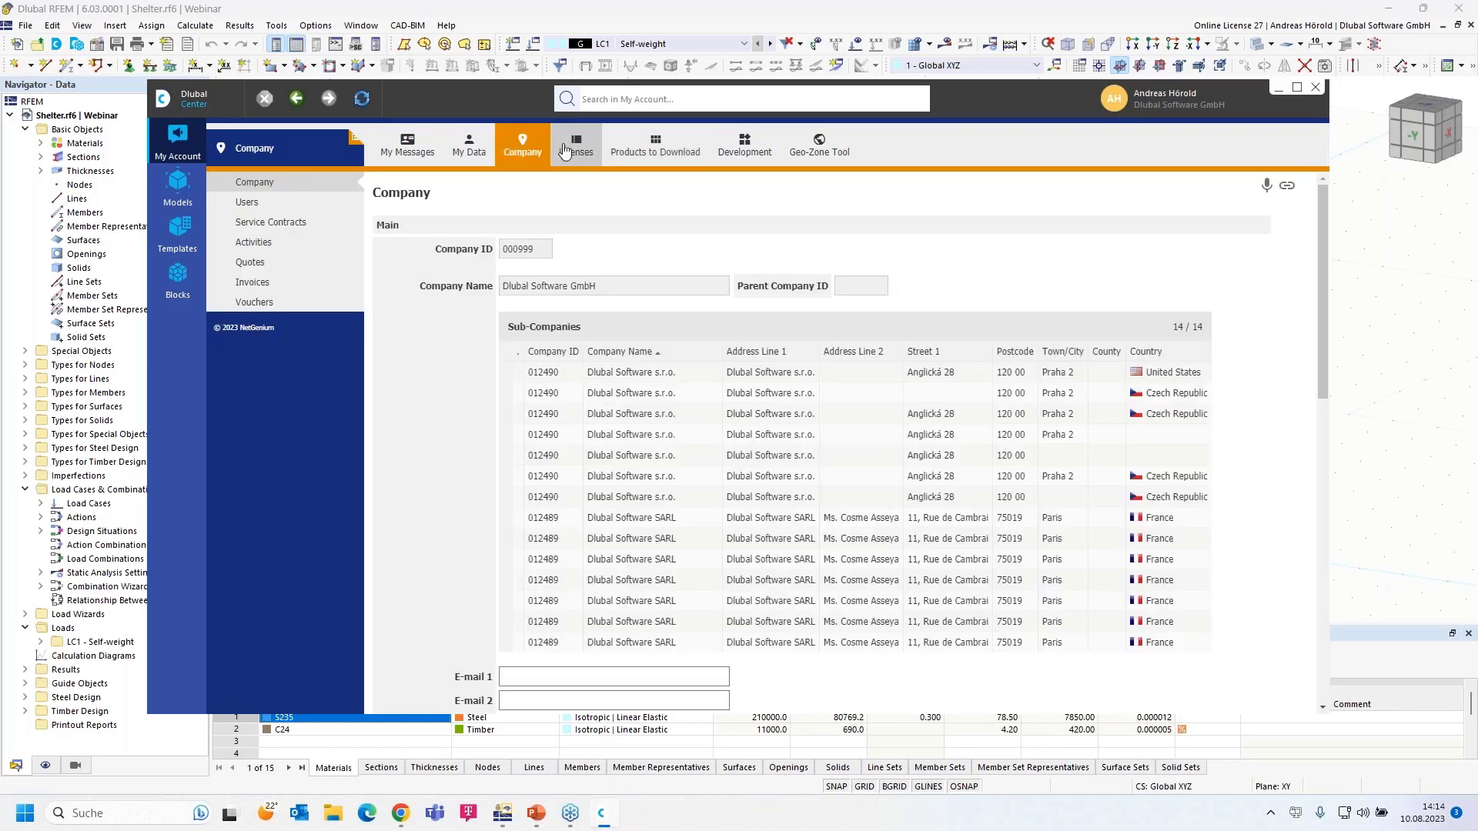
left_click(653, 147)
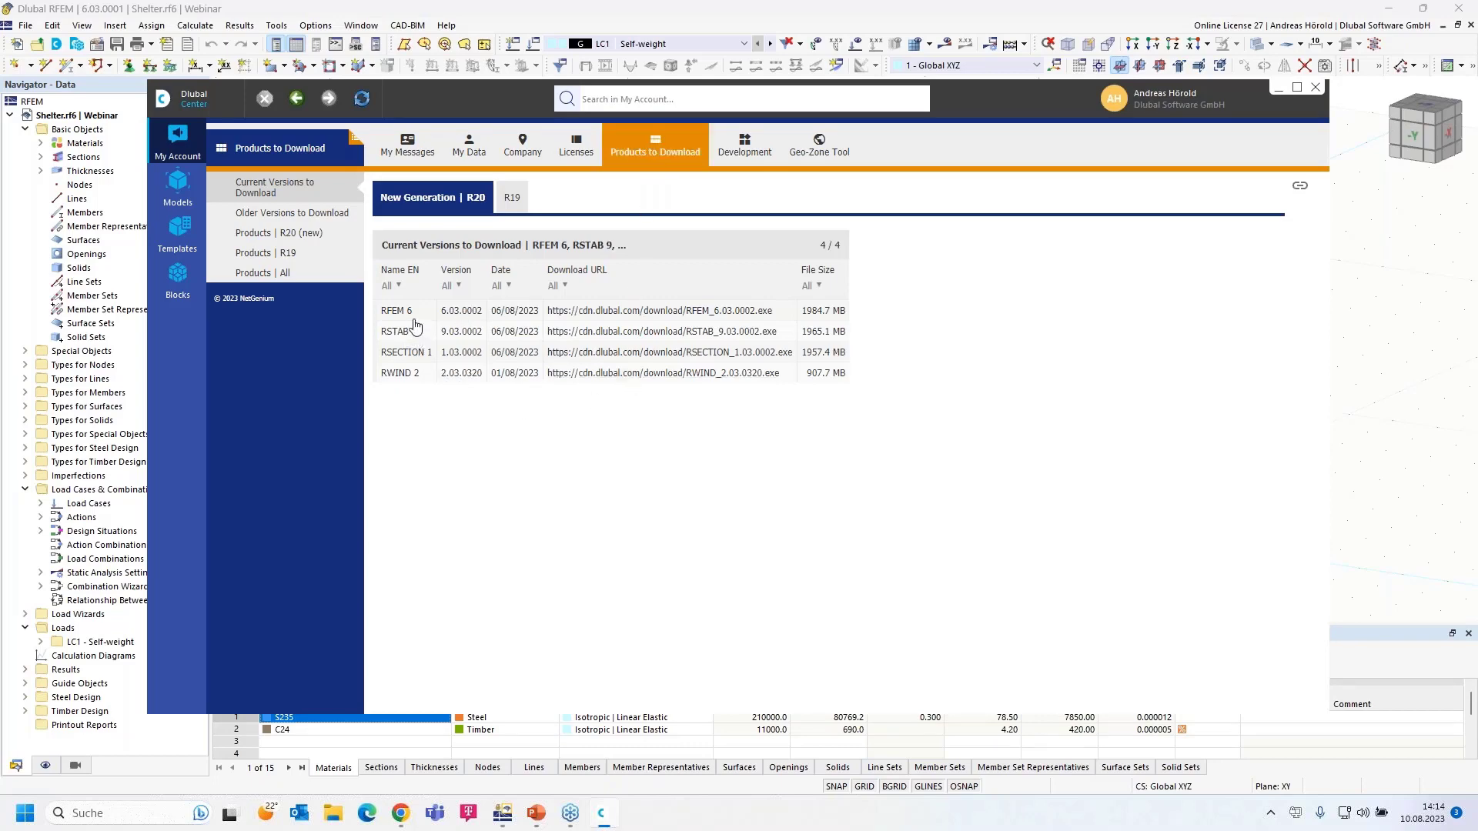
left_click(513, 199)
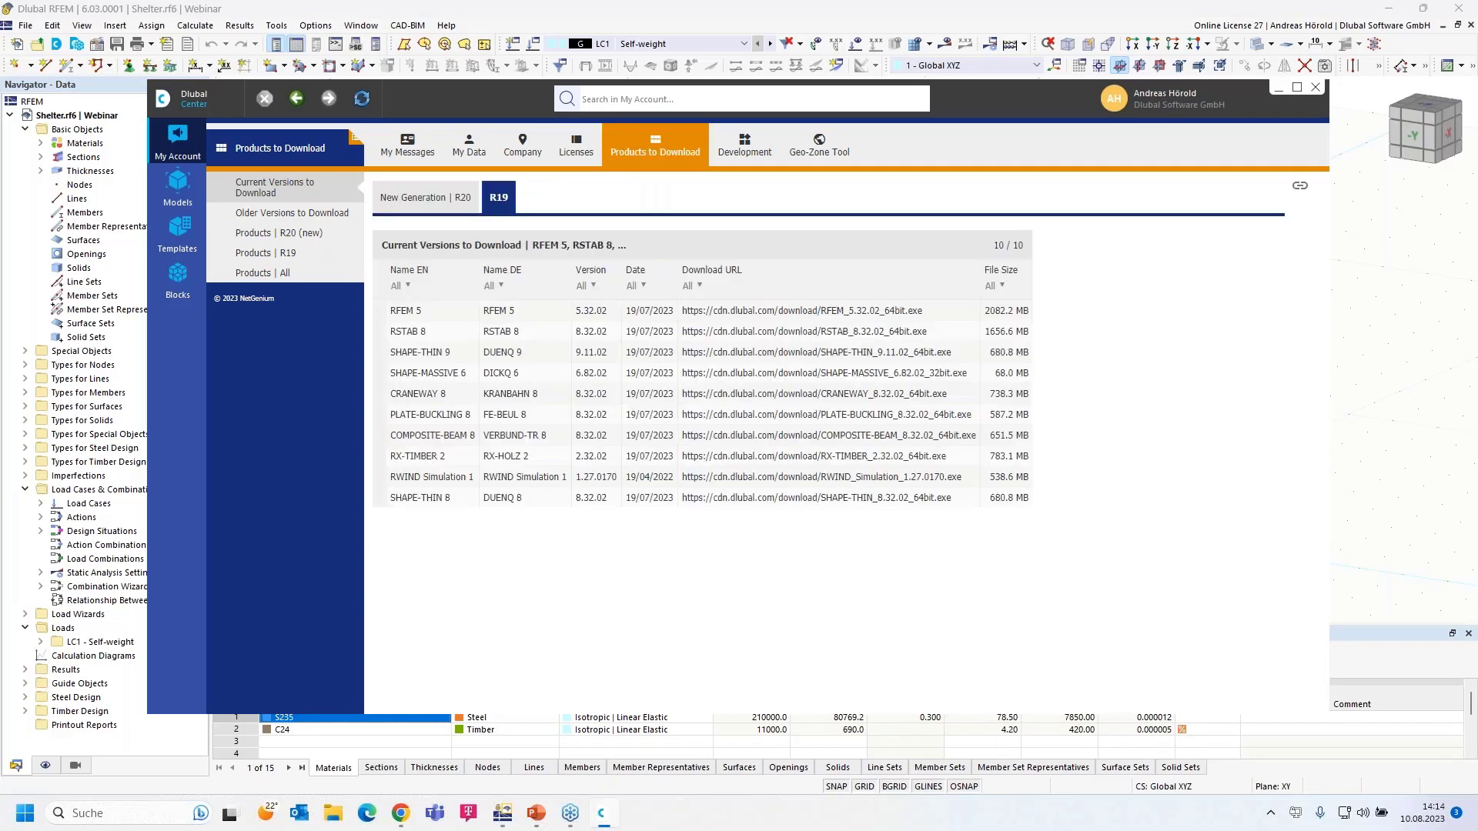
left_click(419, 202)
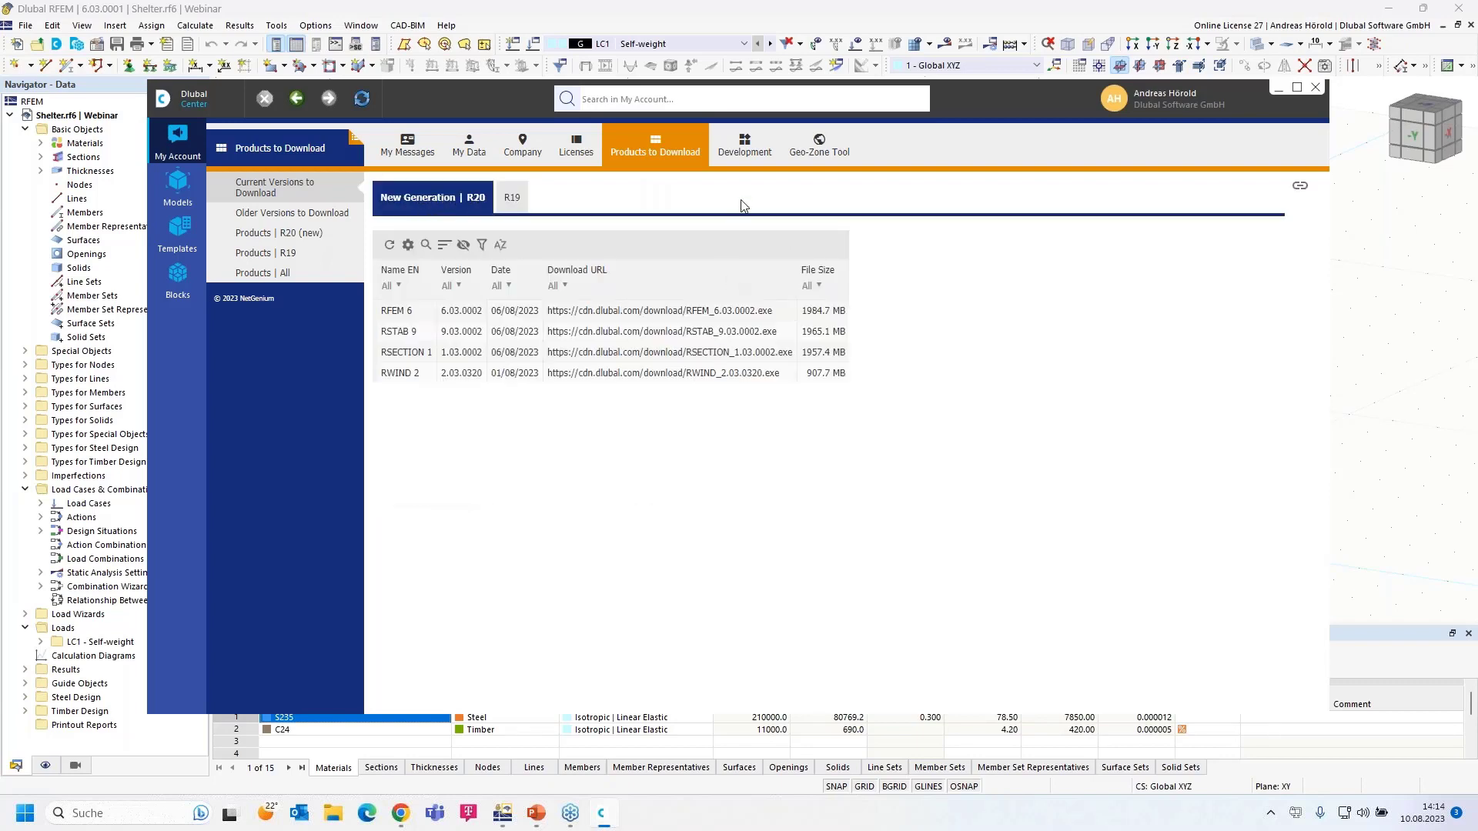
left_click(745, 144)
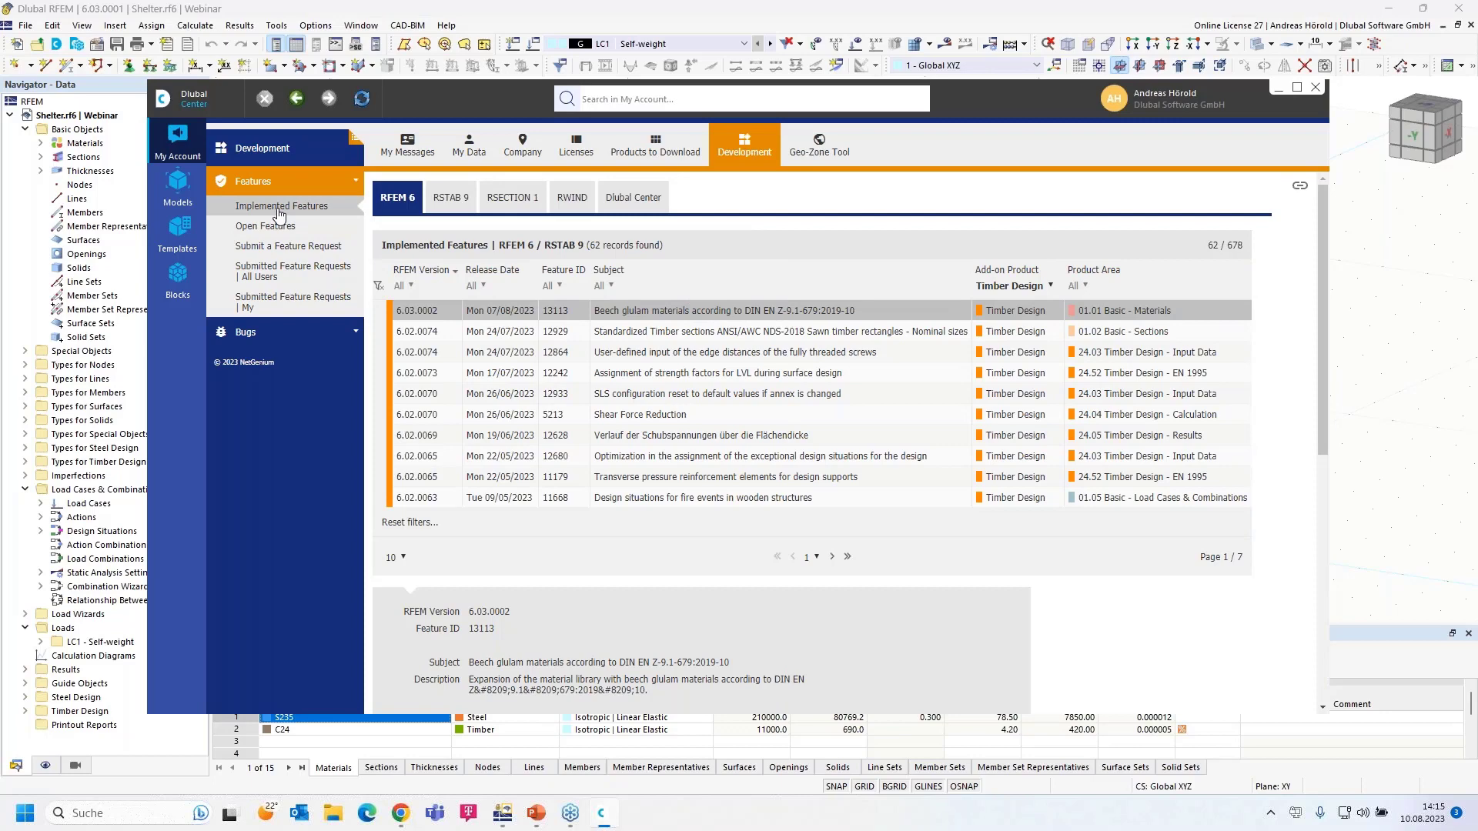
- List implemented Concrete Design features, view the feature request form, then browse the empty Templates
left_click(1044, 287)
left_click(1016, 305)
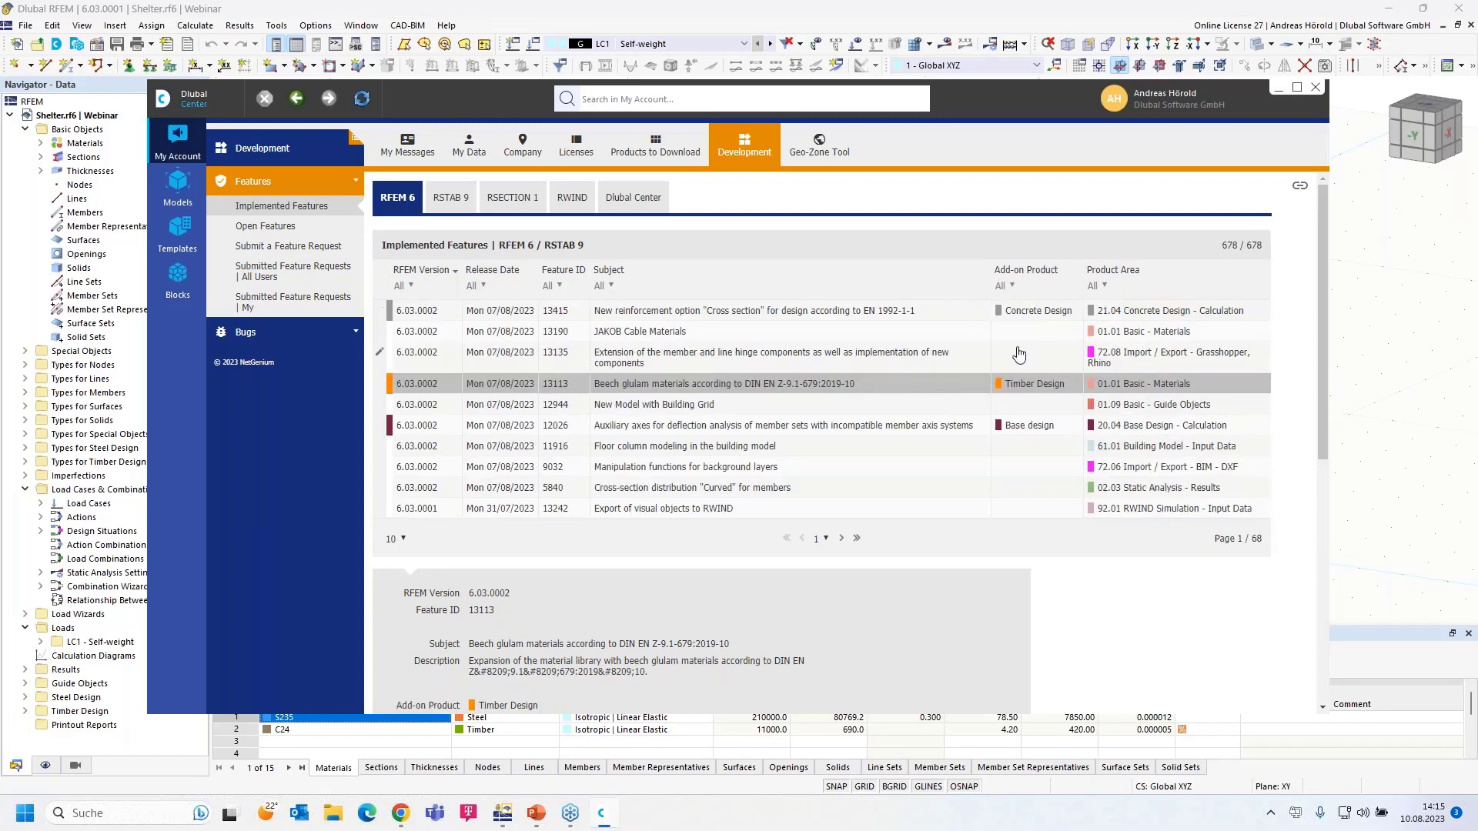
left_click(1013, 287)
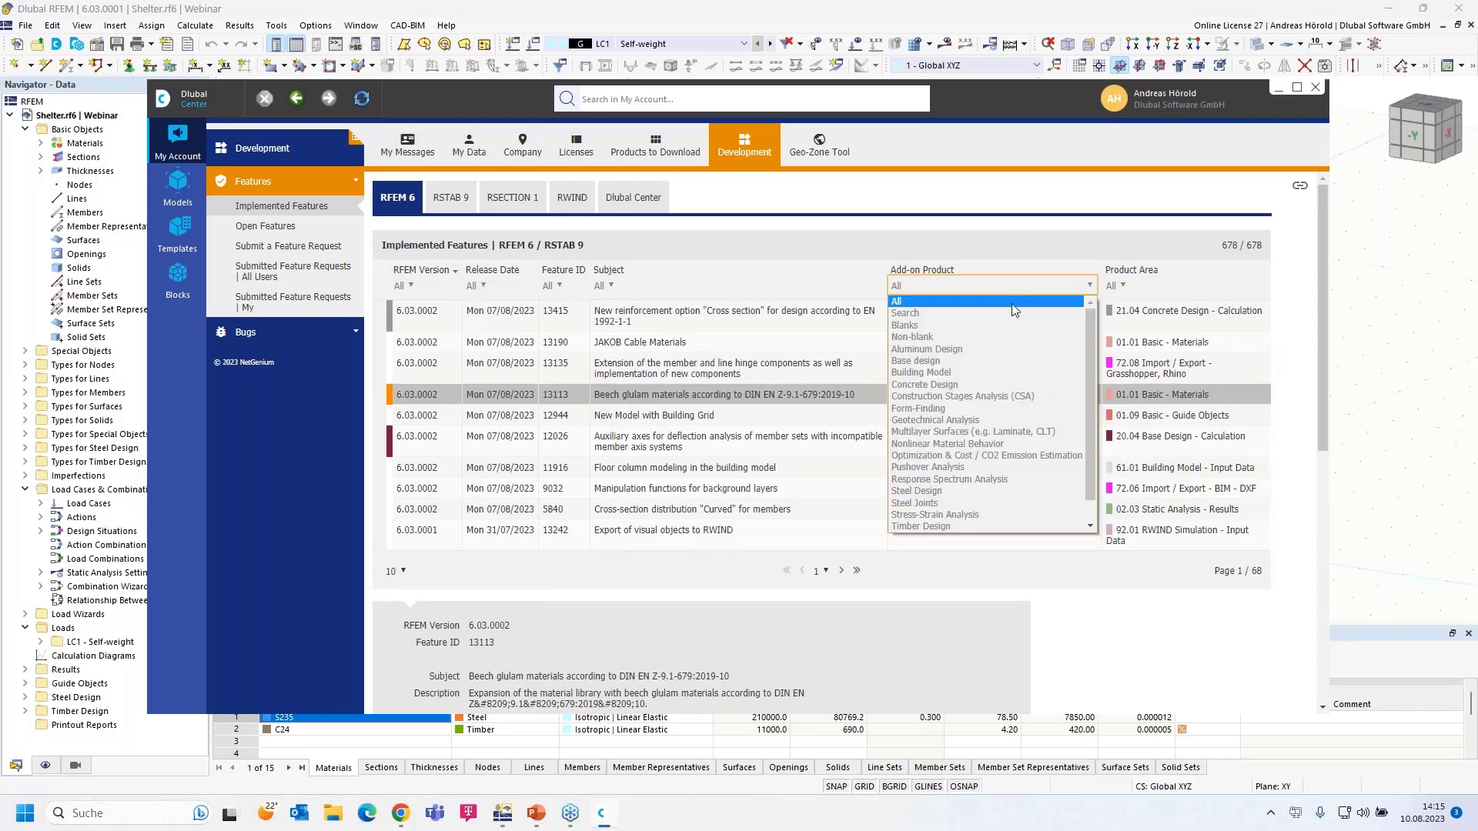
left_click(985, 385)
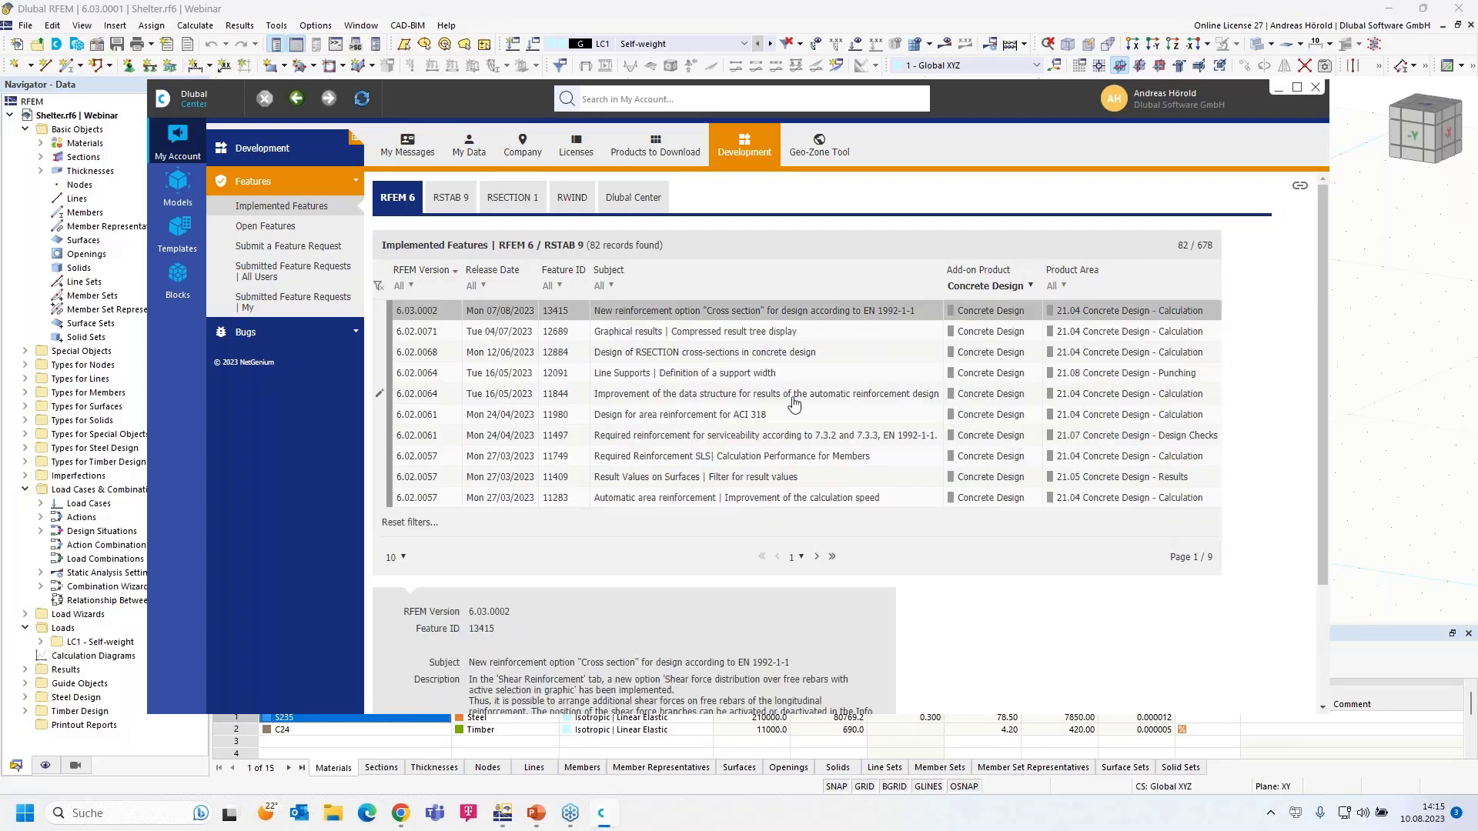
left_click(274, 254)
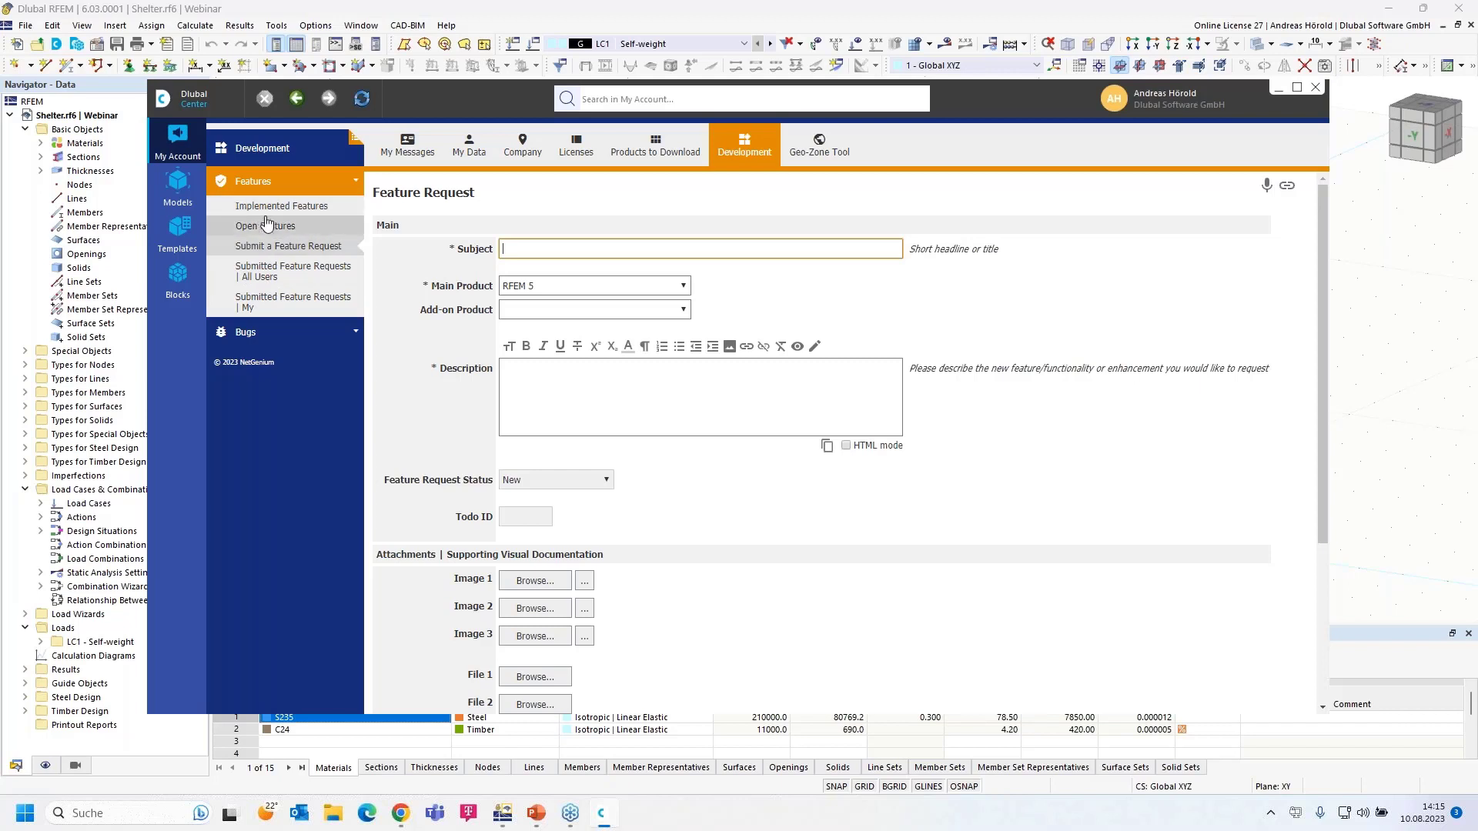
left_click(180, 226)
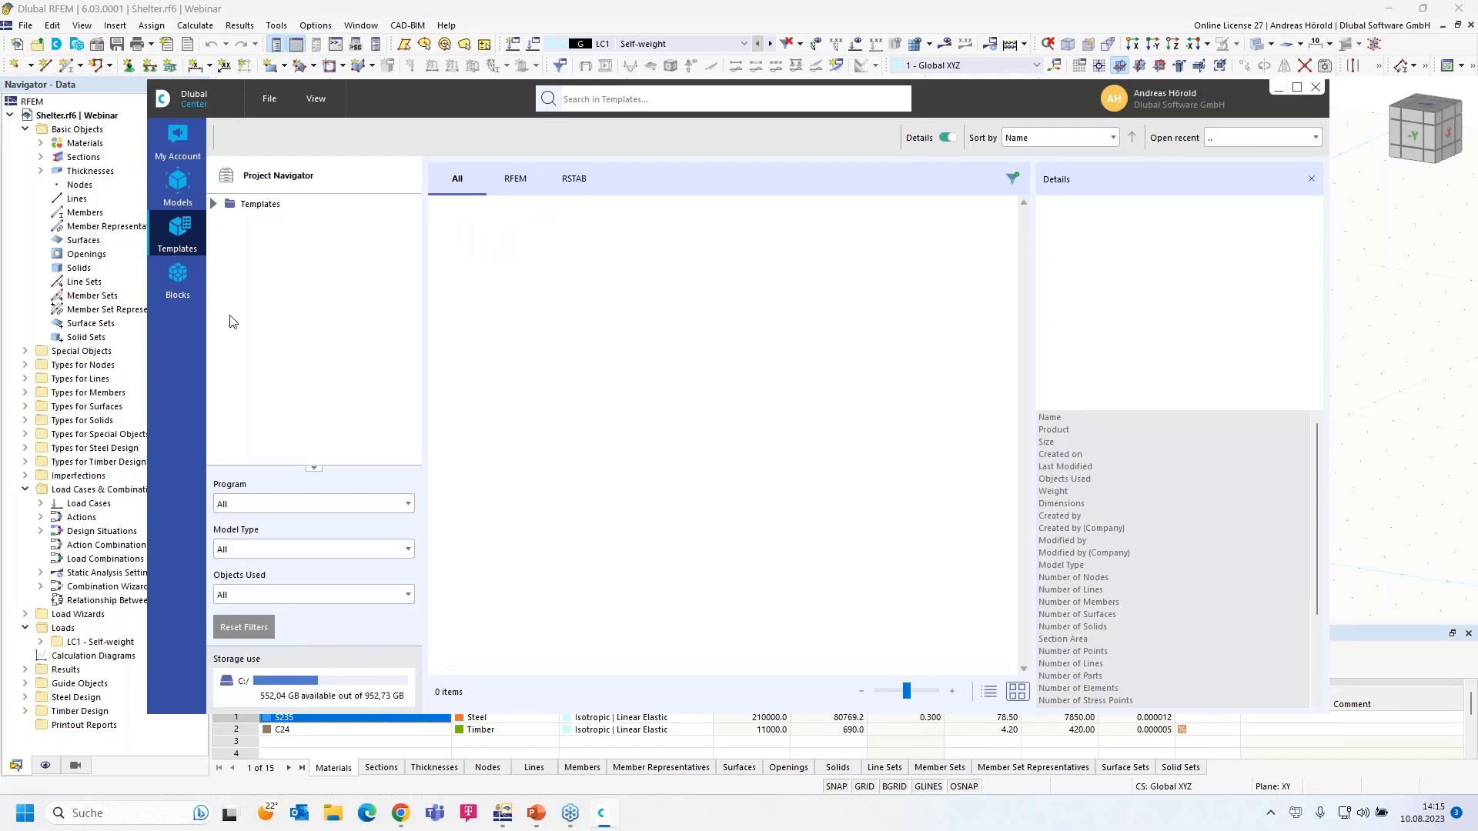
- Browse the block library's 2D truss, 3D truss and Tapered Frames blocks
left_click(177, 278)
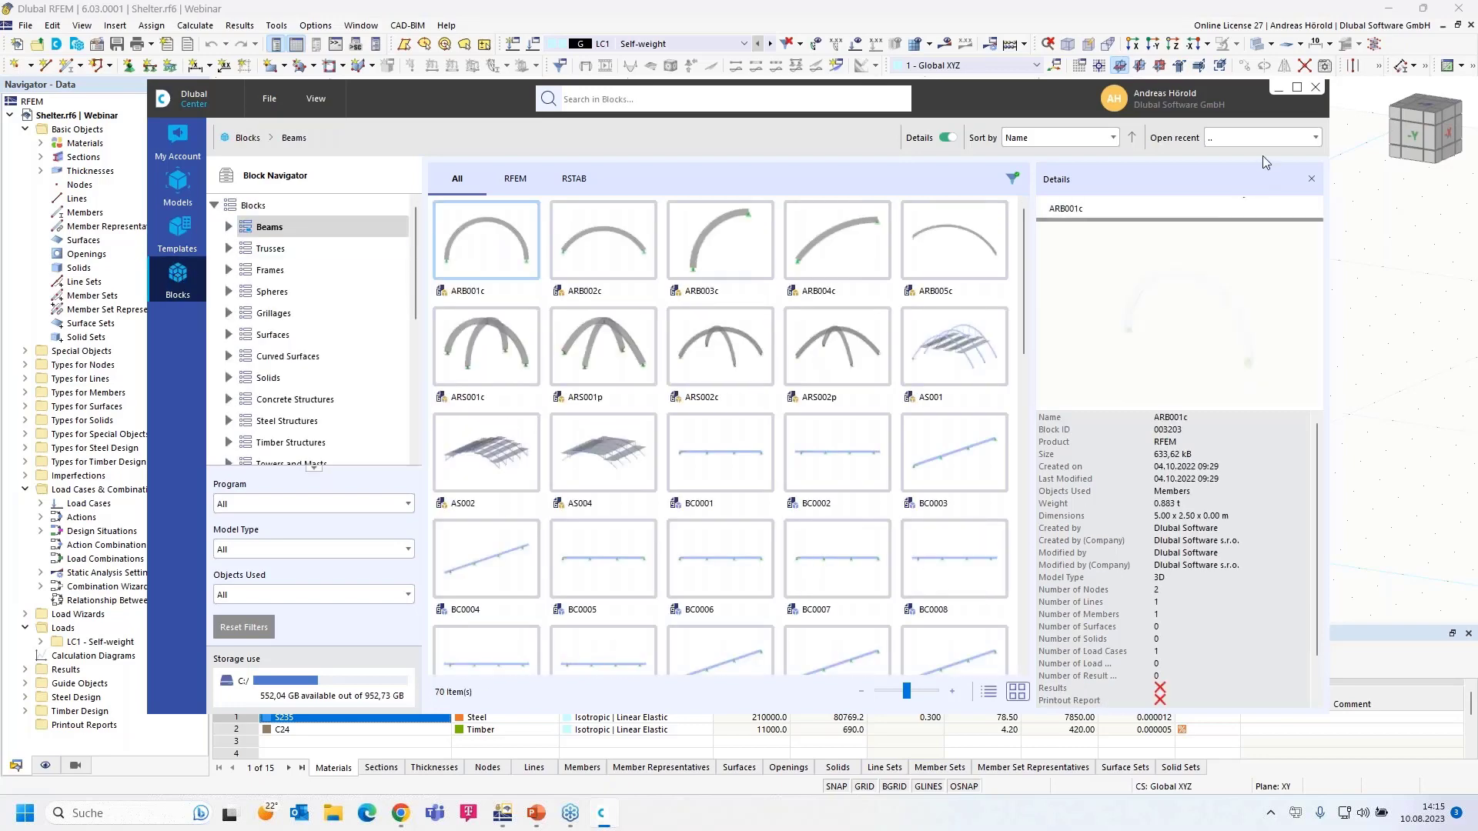
left_click_drag(1013, 94, 1027, 40)
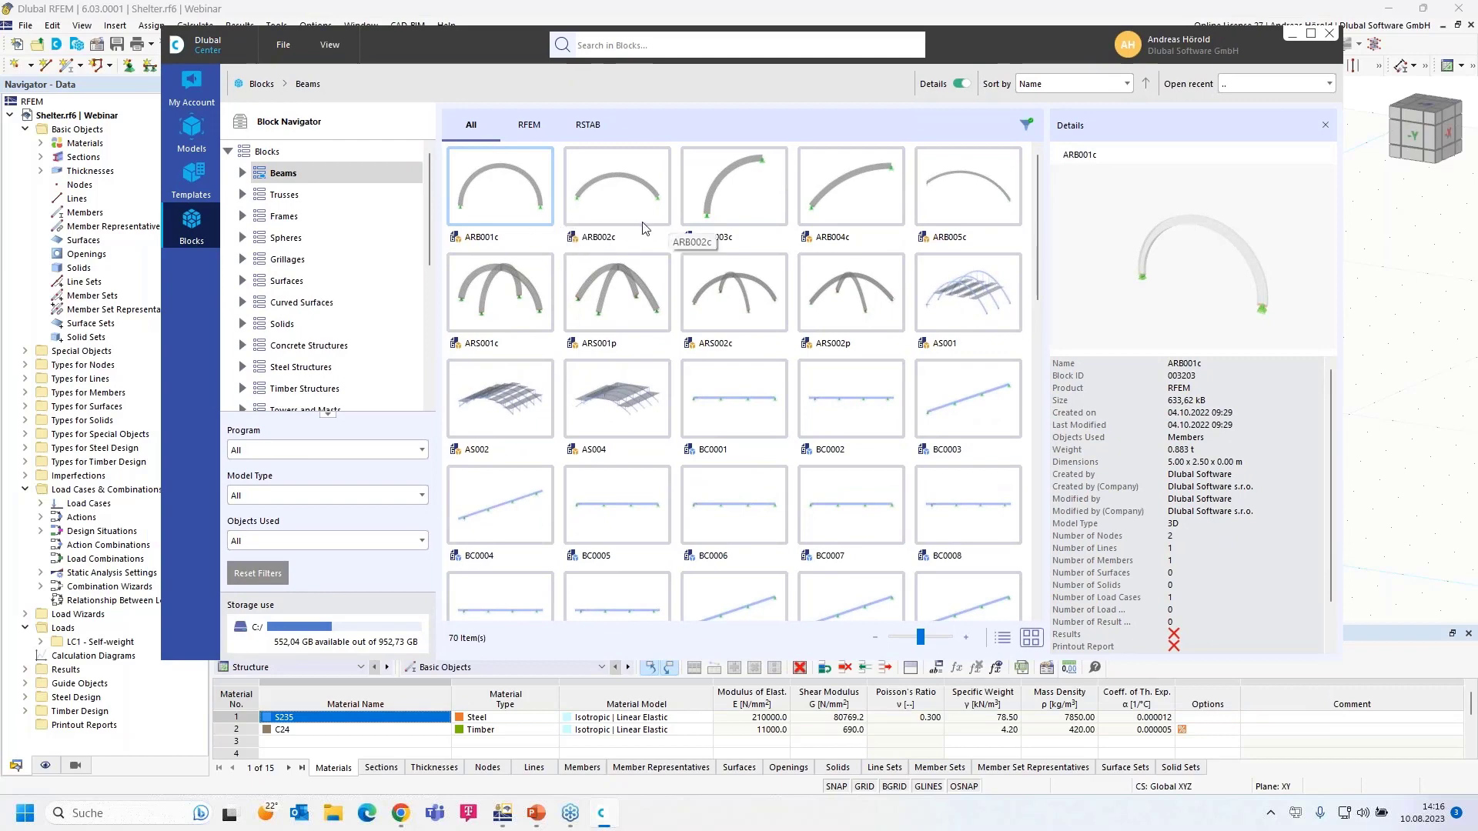
left_click(242, 194)
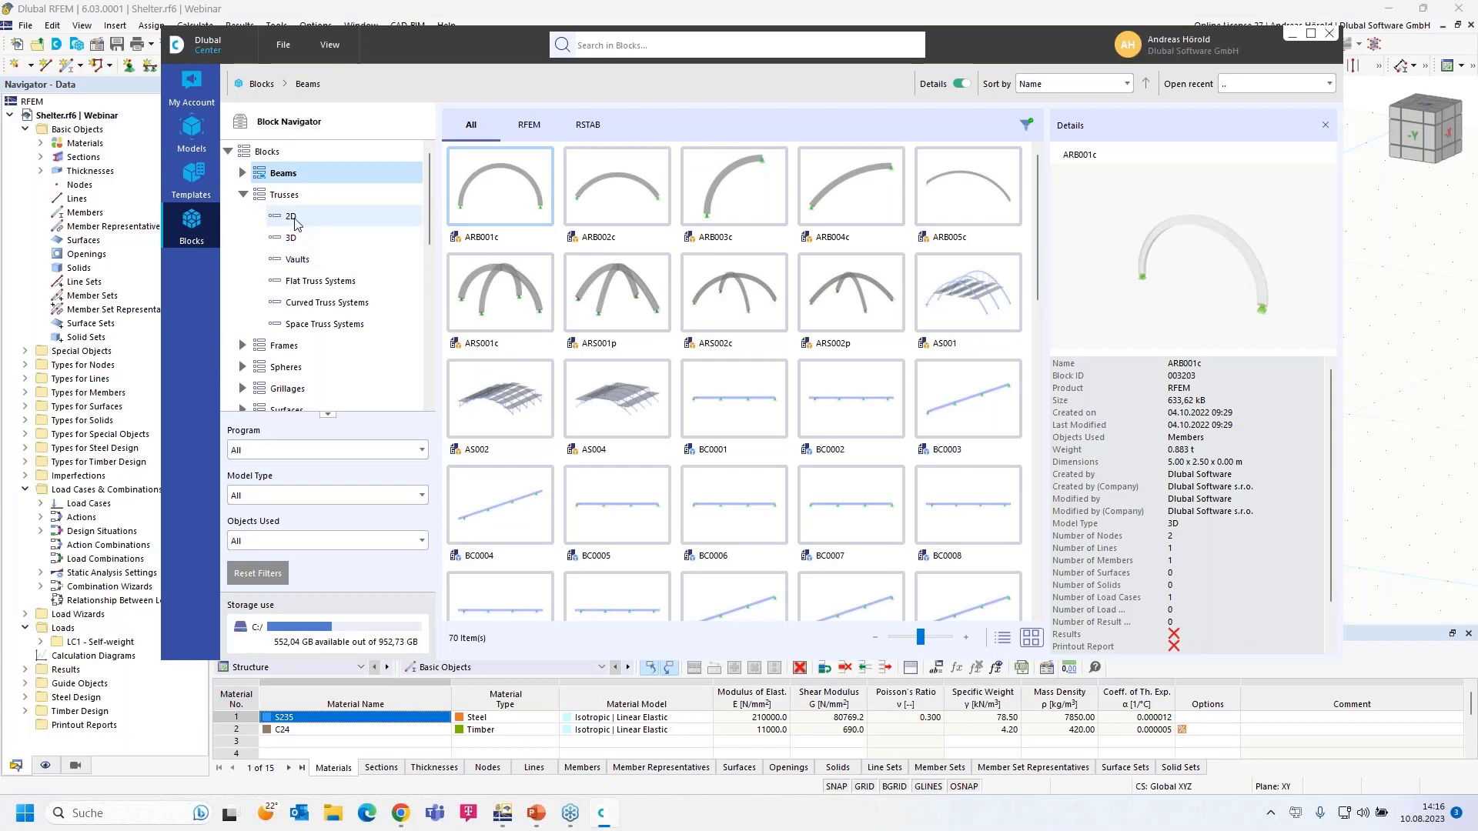
left_click(293, 217)
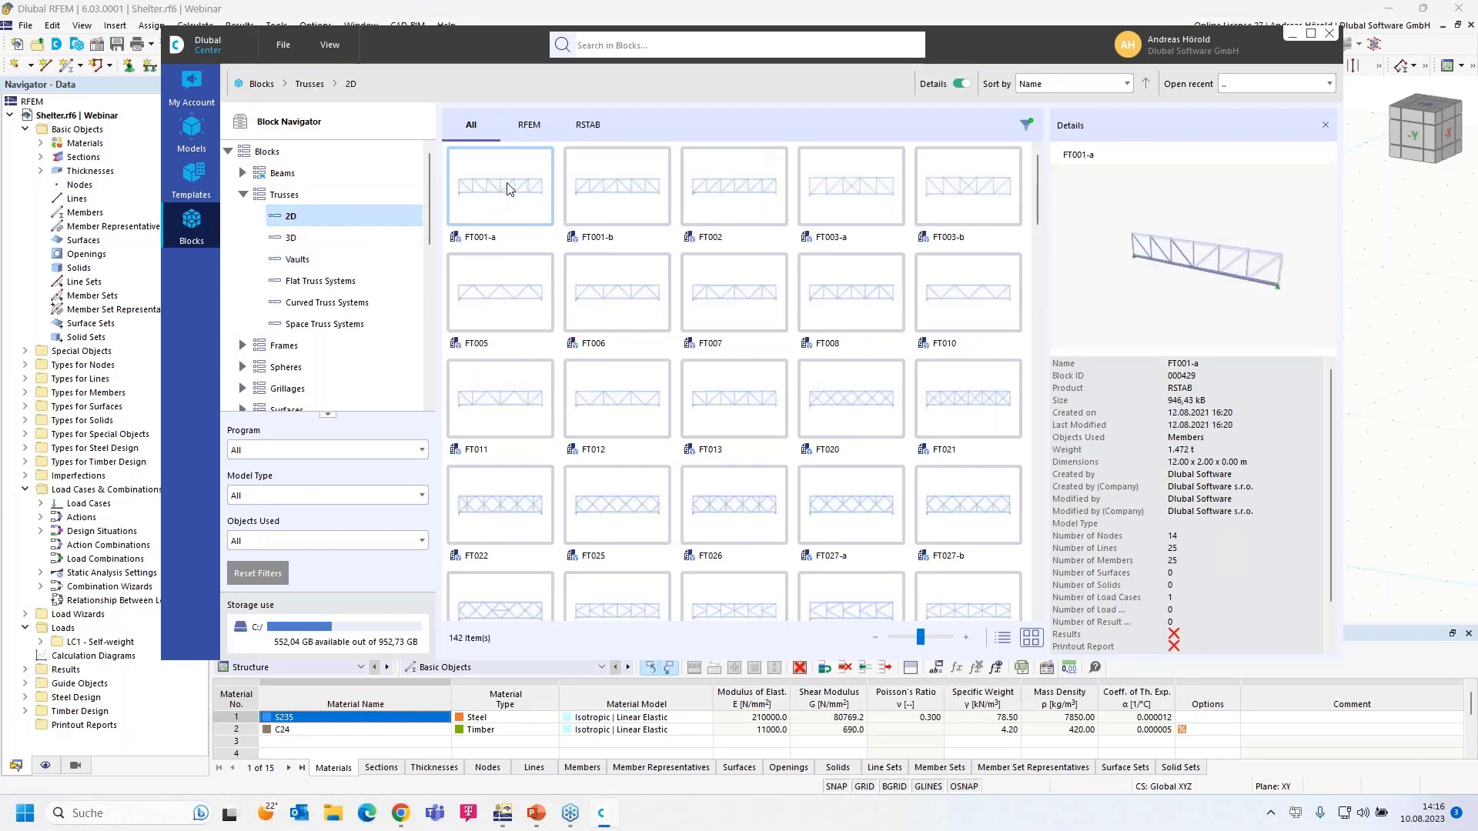
left_click(292, 240)
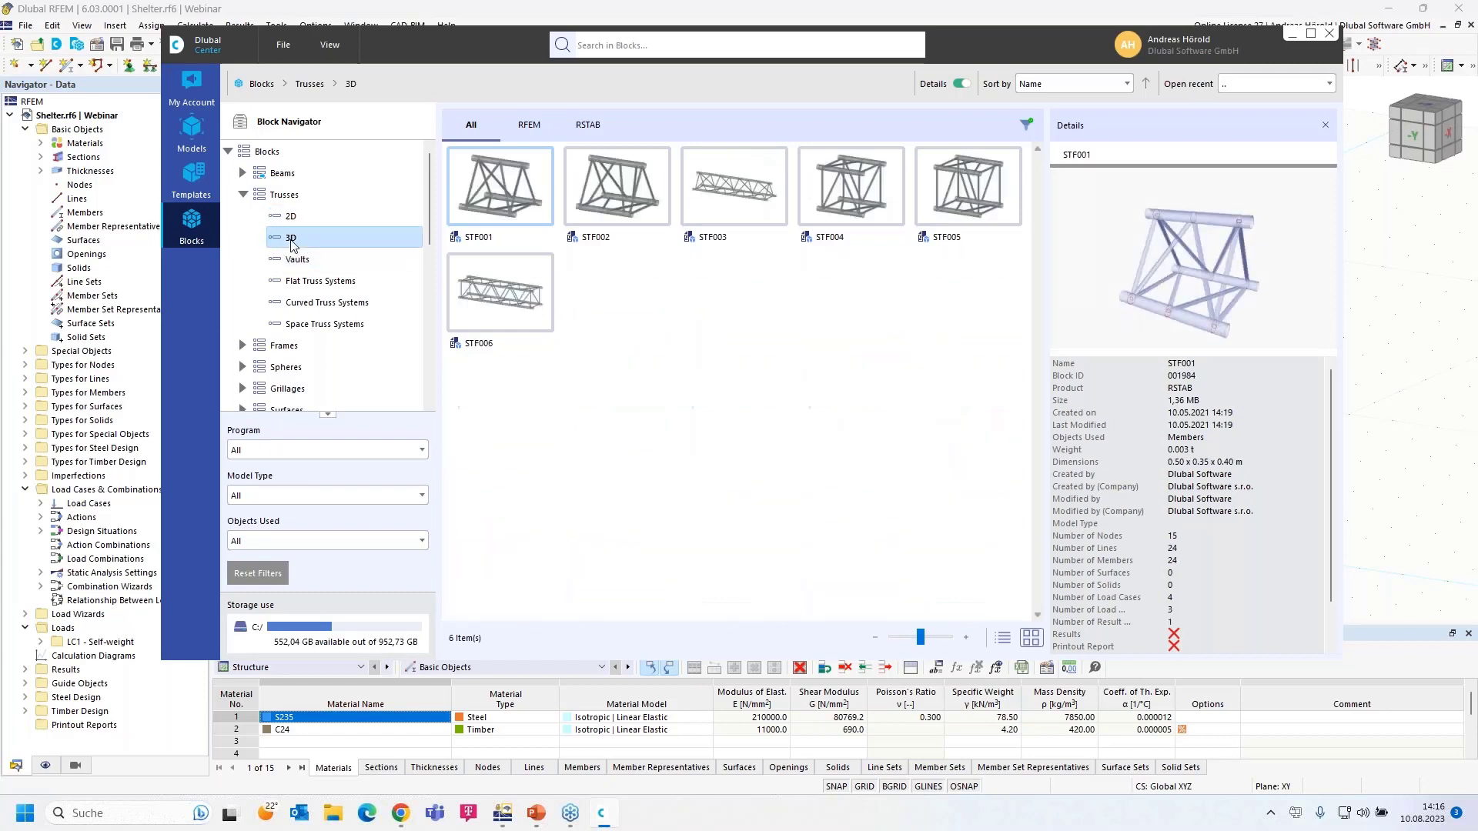
left_click(243, 346)
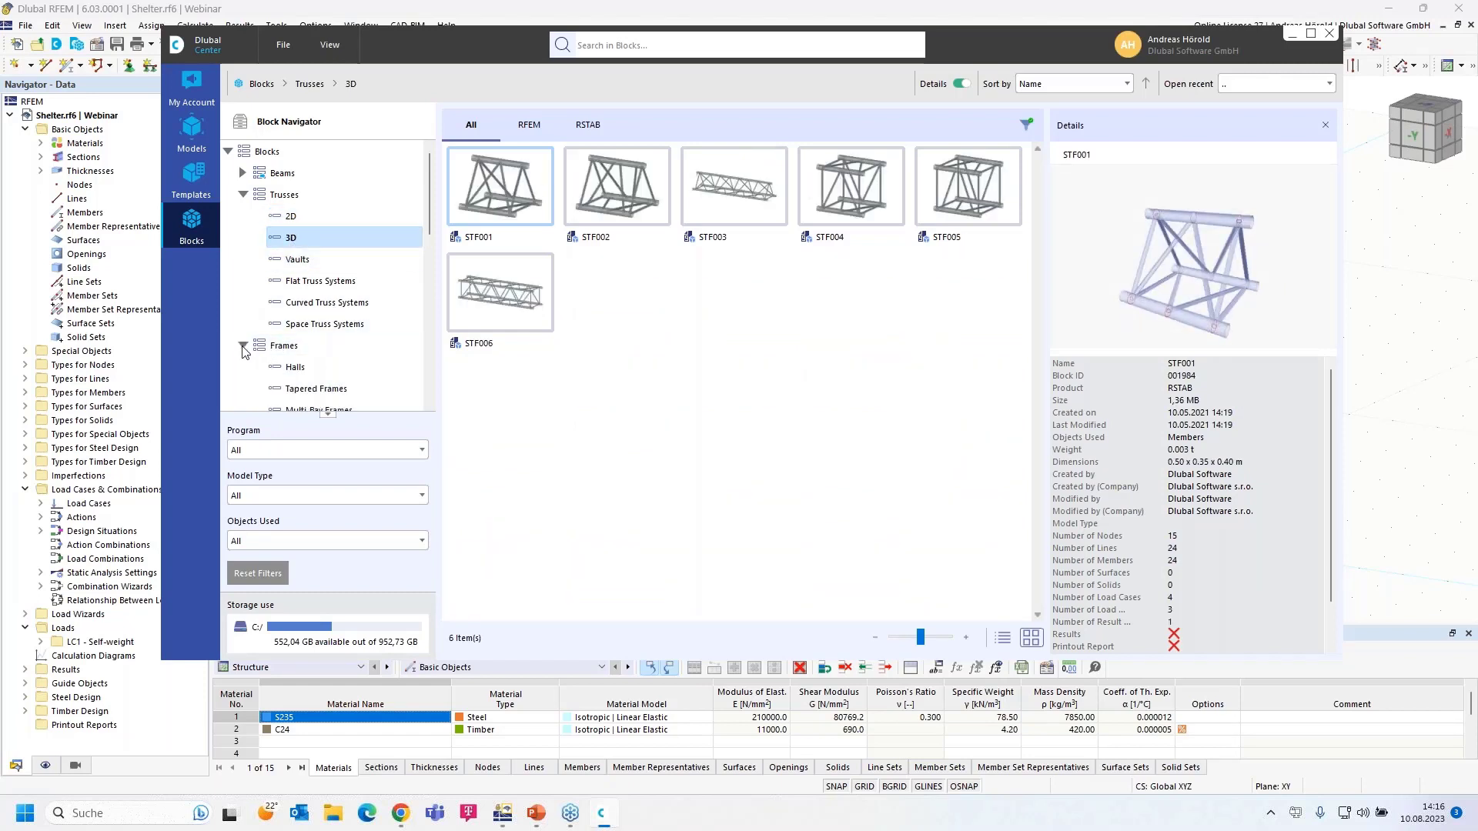
left_click(300, 390)
- Expand Stairway Structures and show the steel, then the concrete, stairway blocks
scroll(346, 362, "down", 2)
scroll(345, 362, "down", 1)
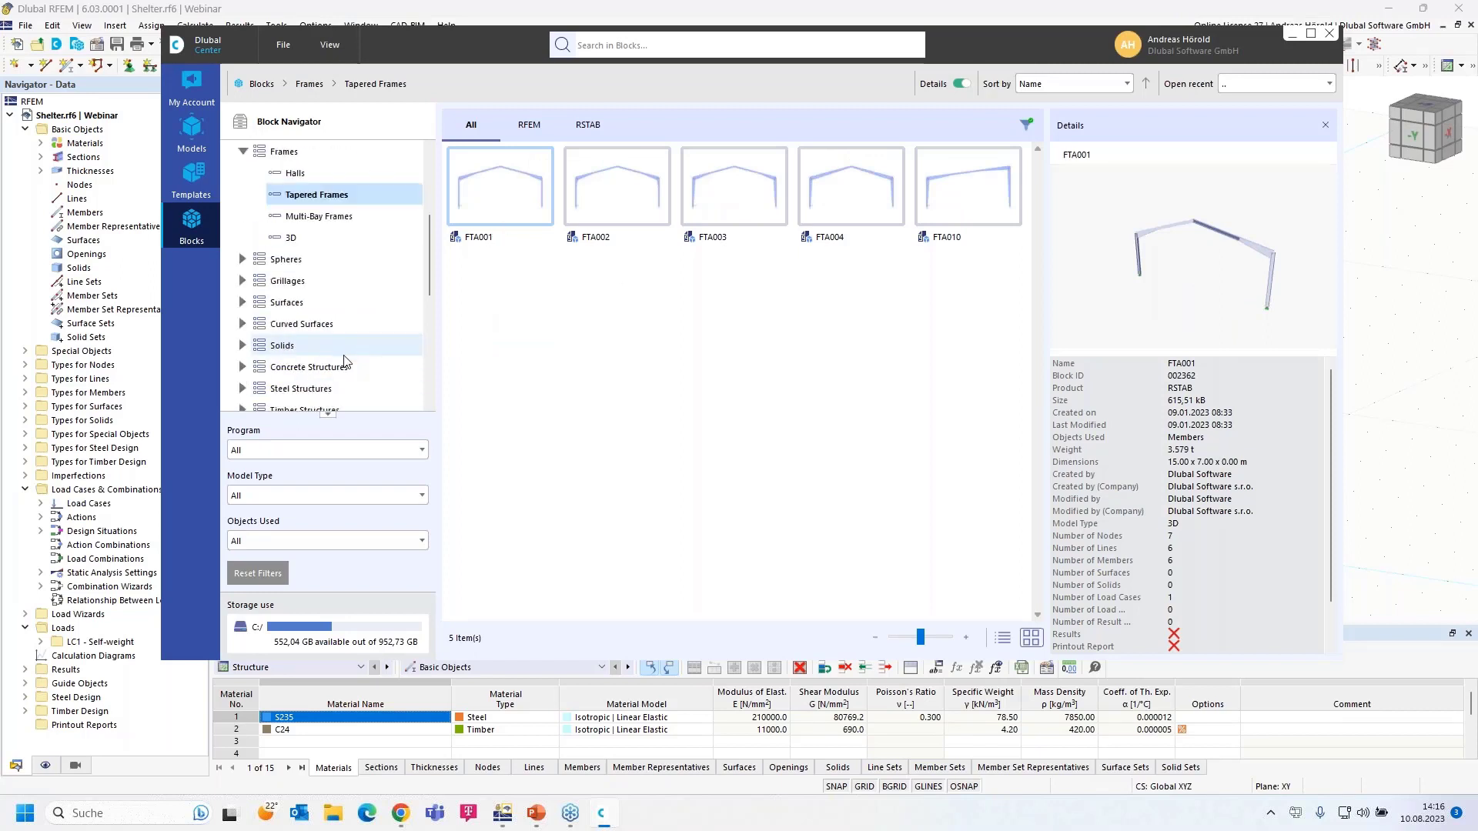
scroll(321, 358, "down", 2)
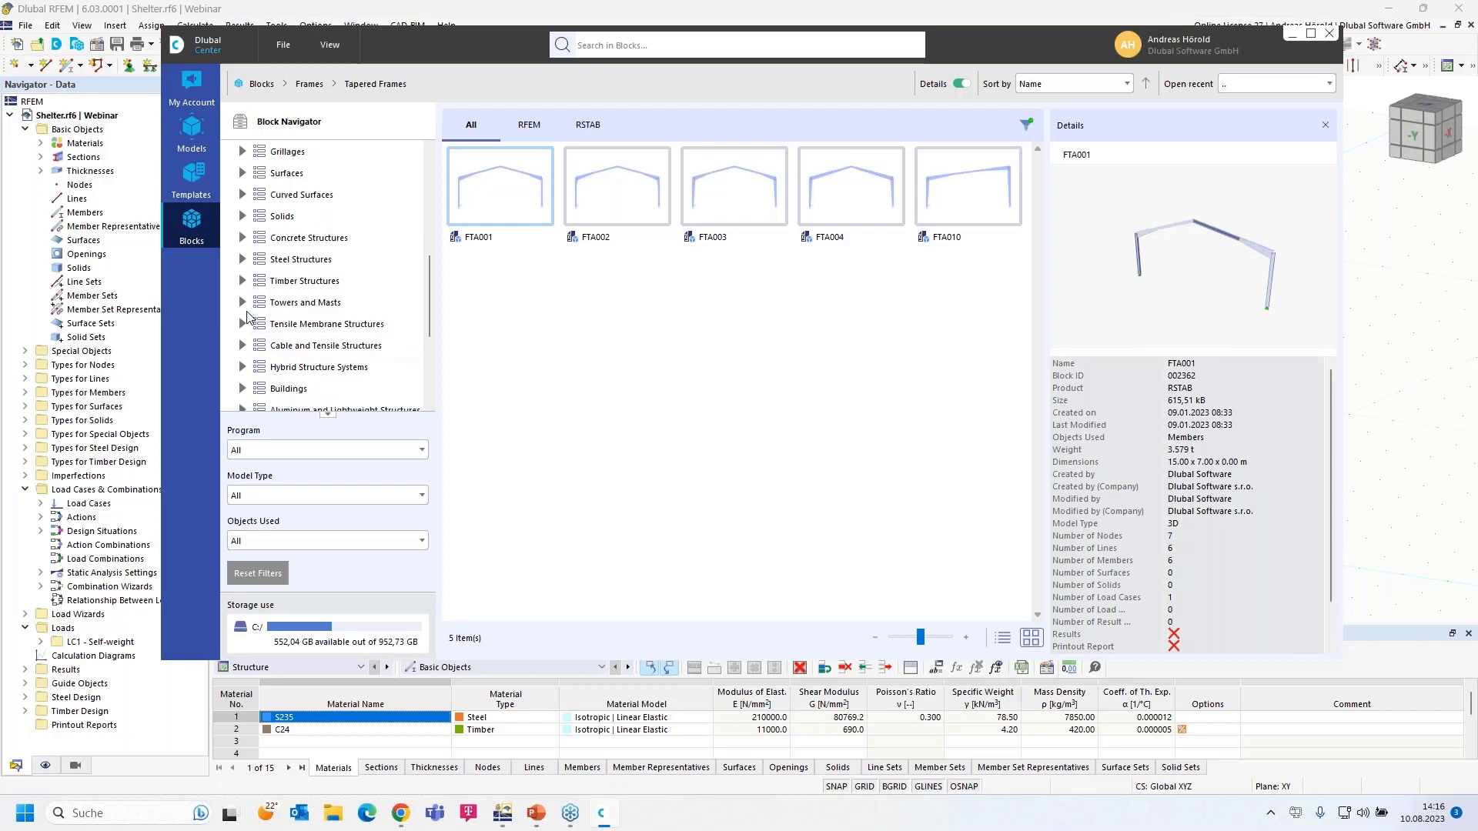
scroll(260, 368, "down", 3)
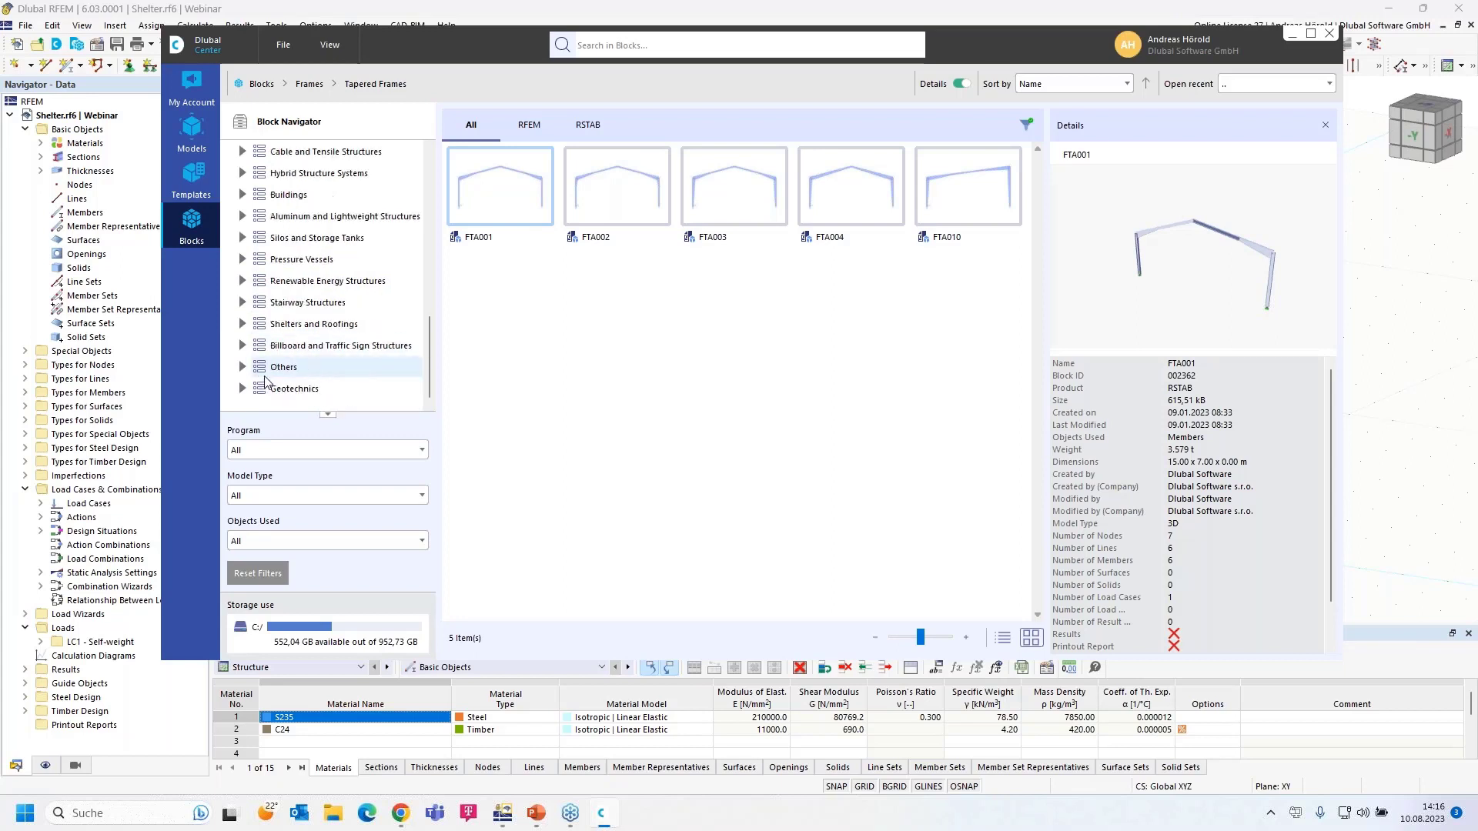
left_click(243, 303)
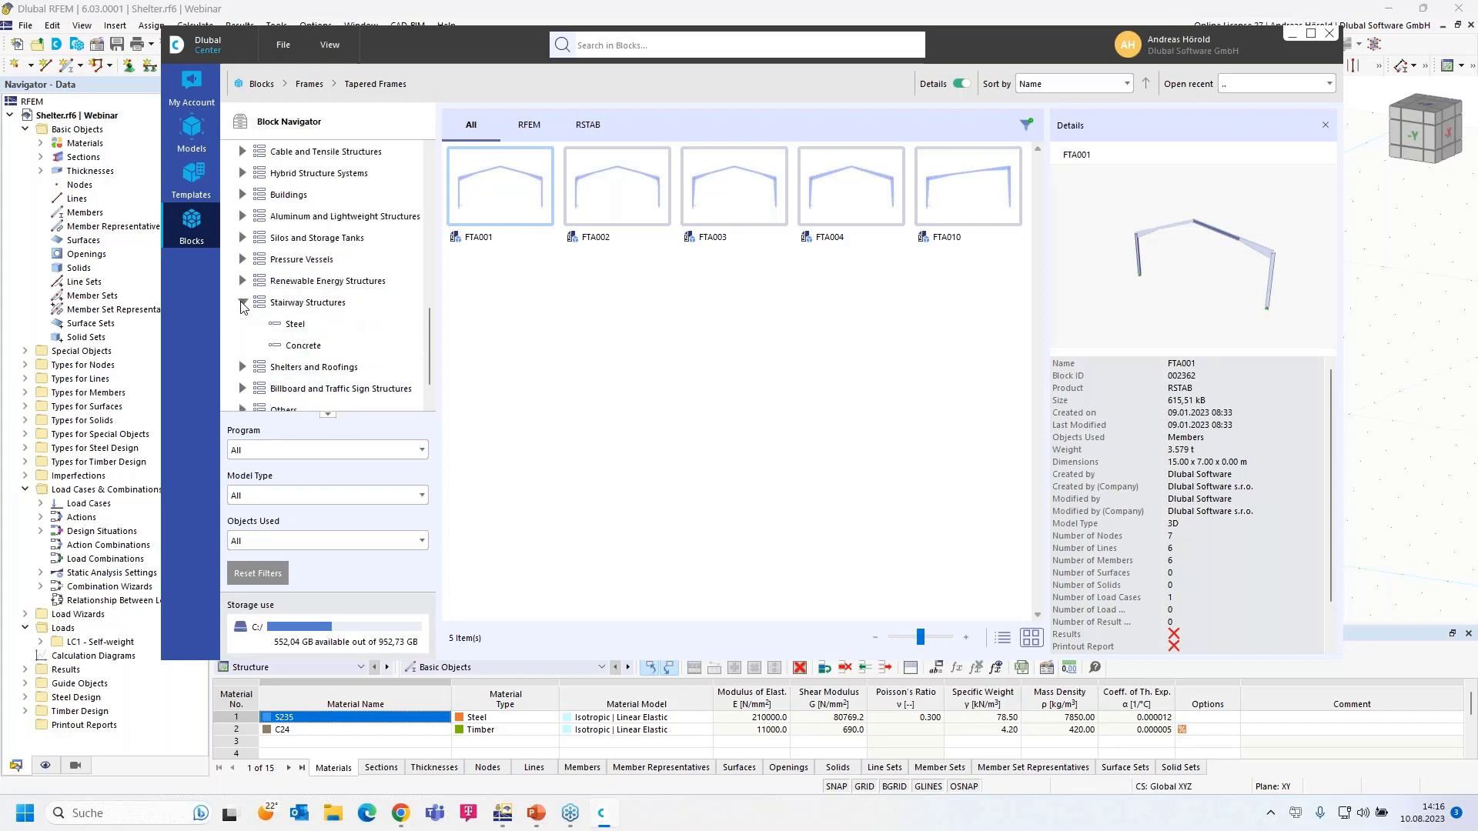
left_click(297, 329)
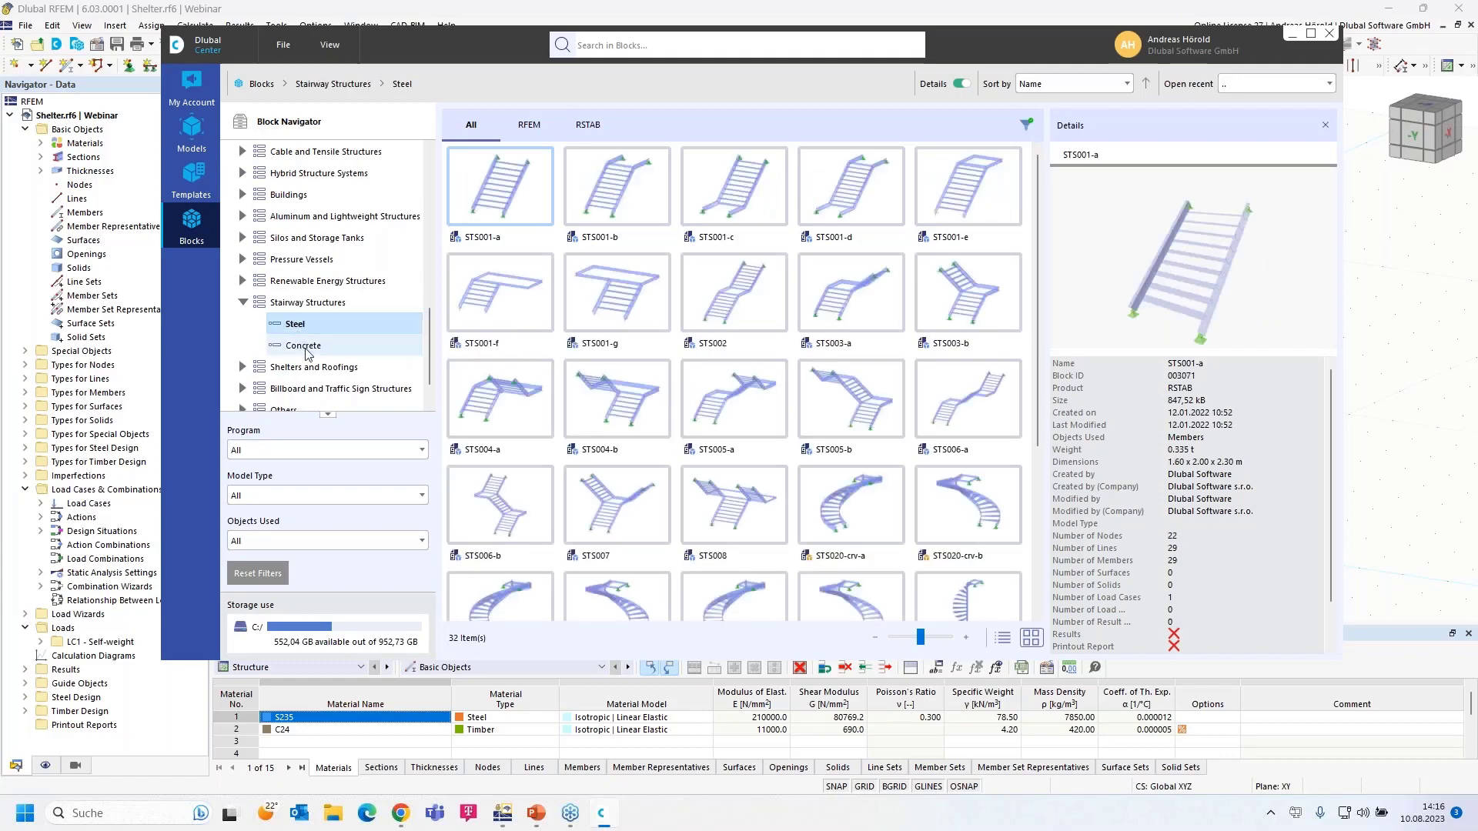
left_click(308, 346)
- Return up the block tree to the 2D truss blocks
scroll(308, 349, "down", 2)
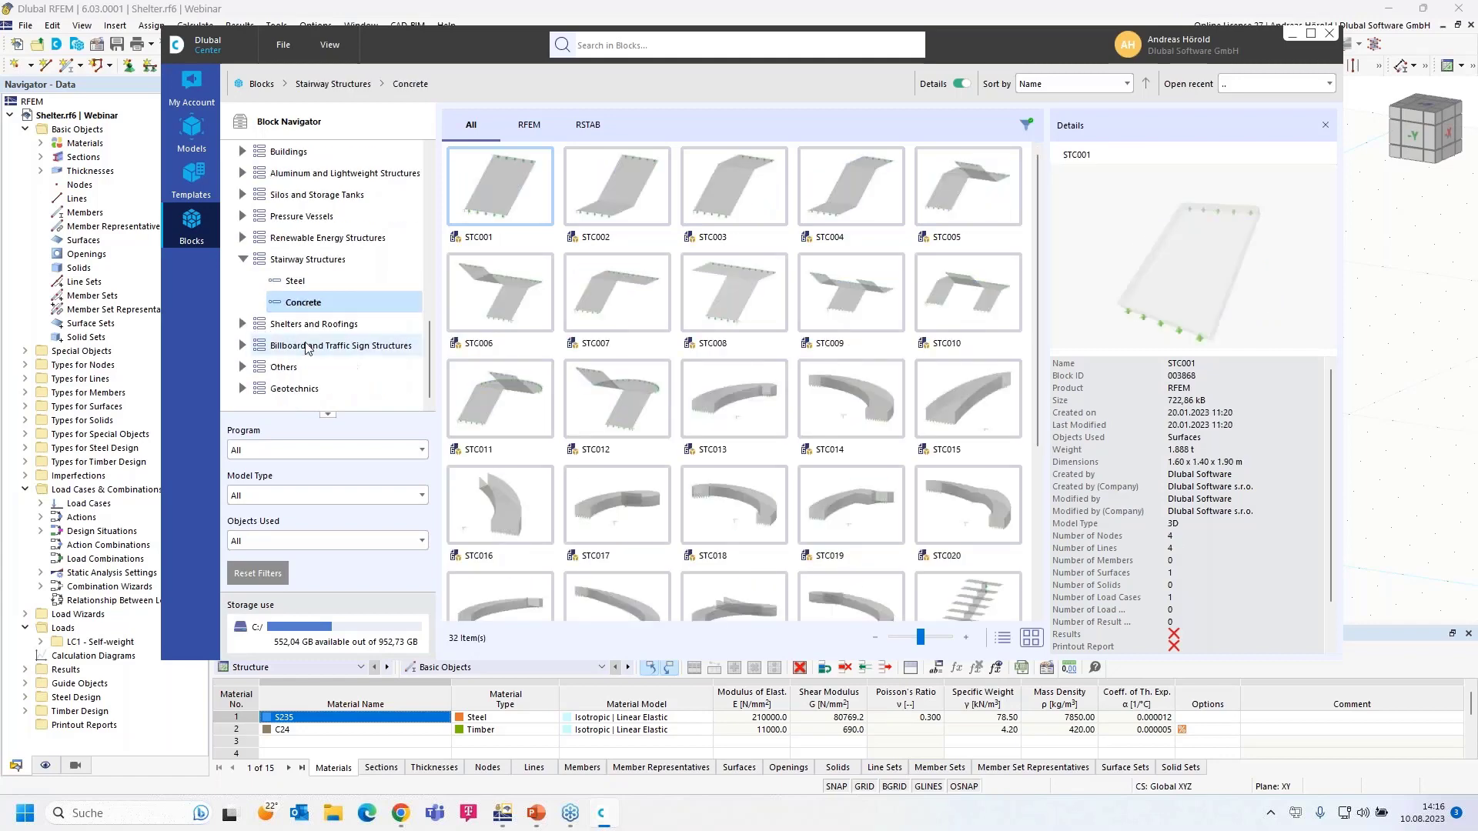
scroll(308, 349, "up", 3)
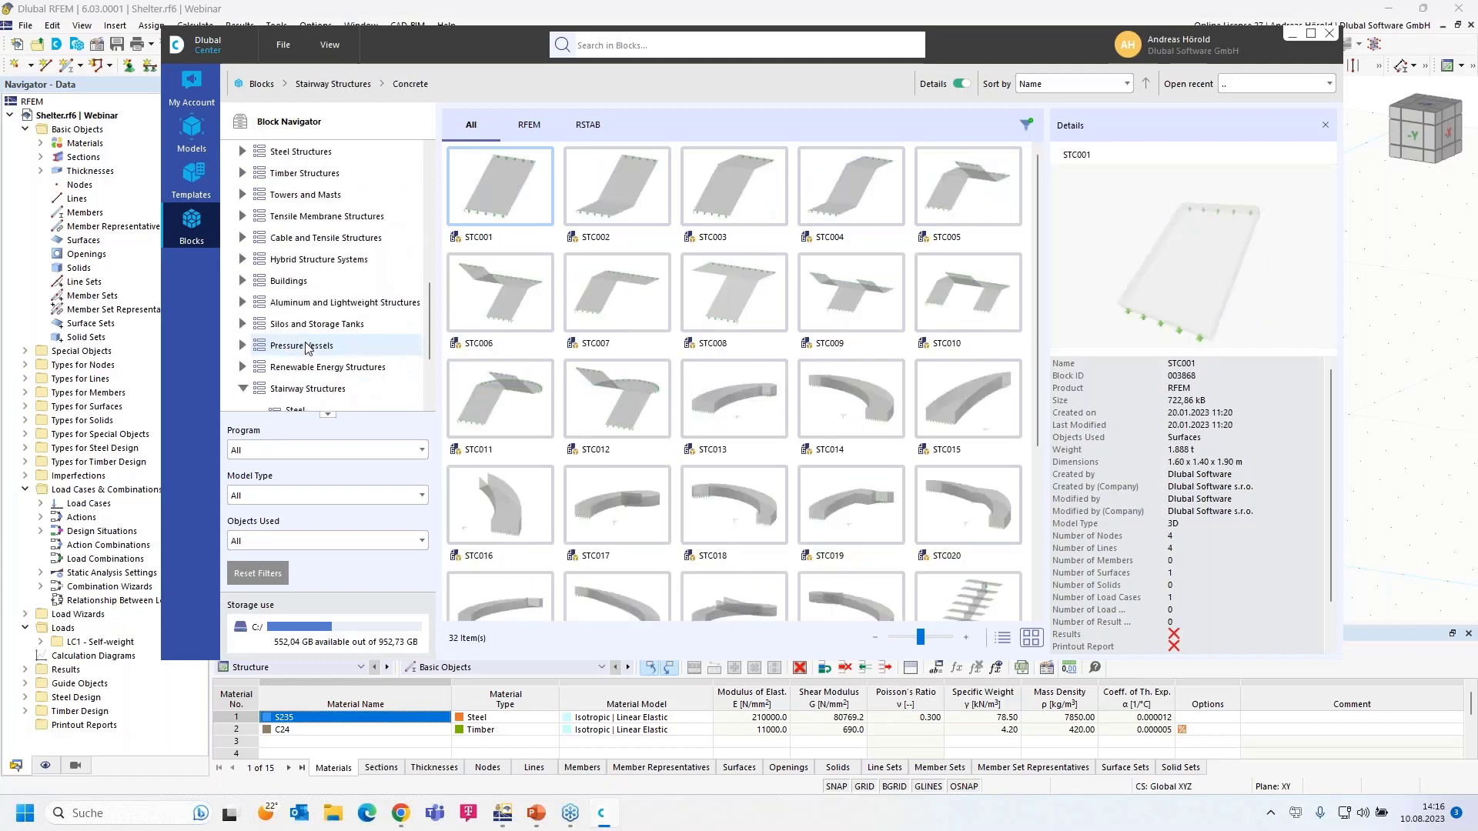
scroll(306, 348, "up", 10)
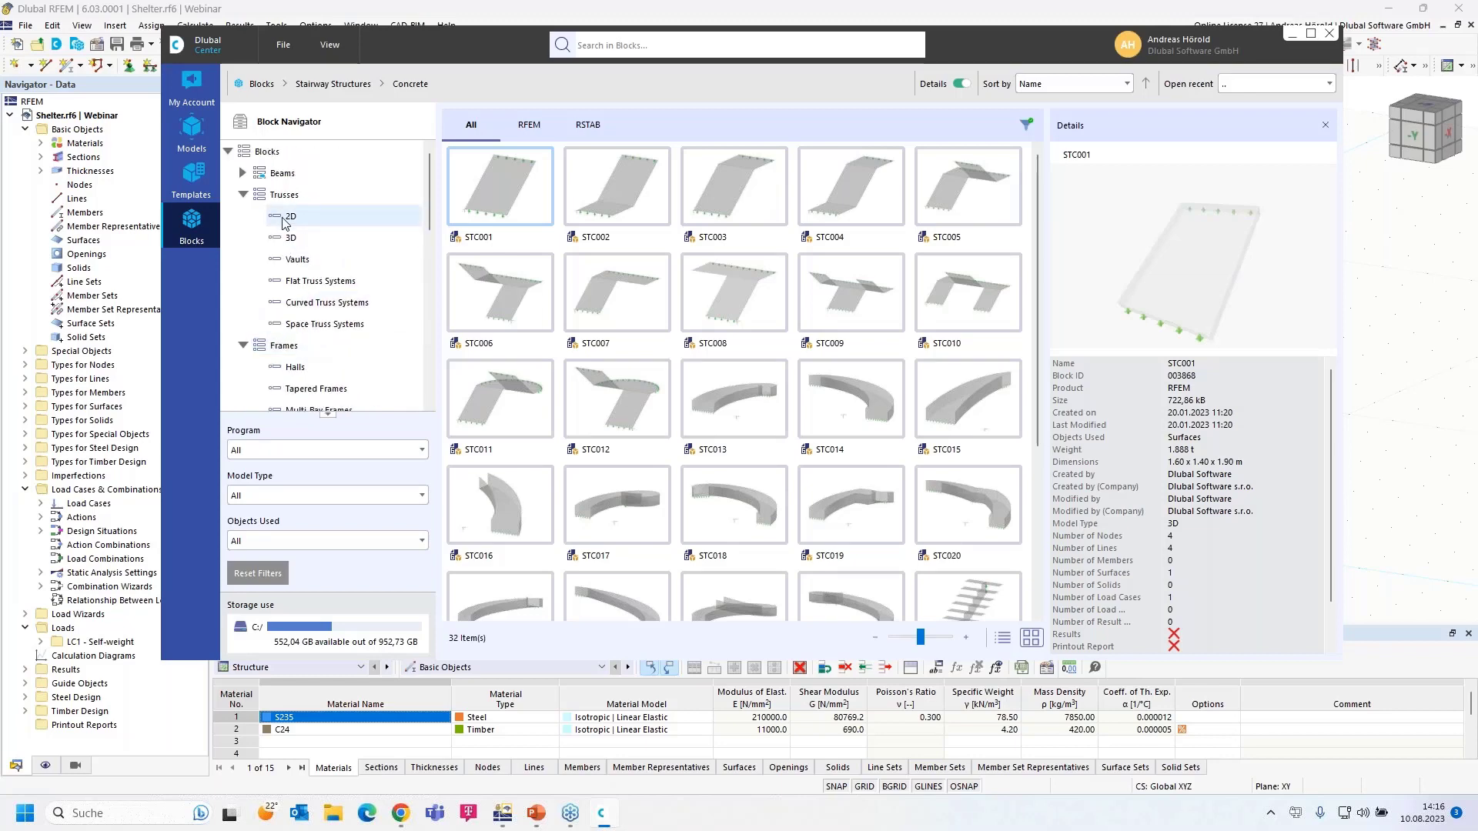
left_click(285, 223)
- Load the FT001-a 2D truss block and set its geometry input via L and L₁
double_click(515, 194)
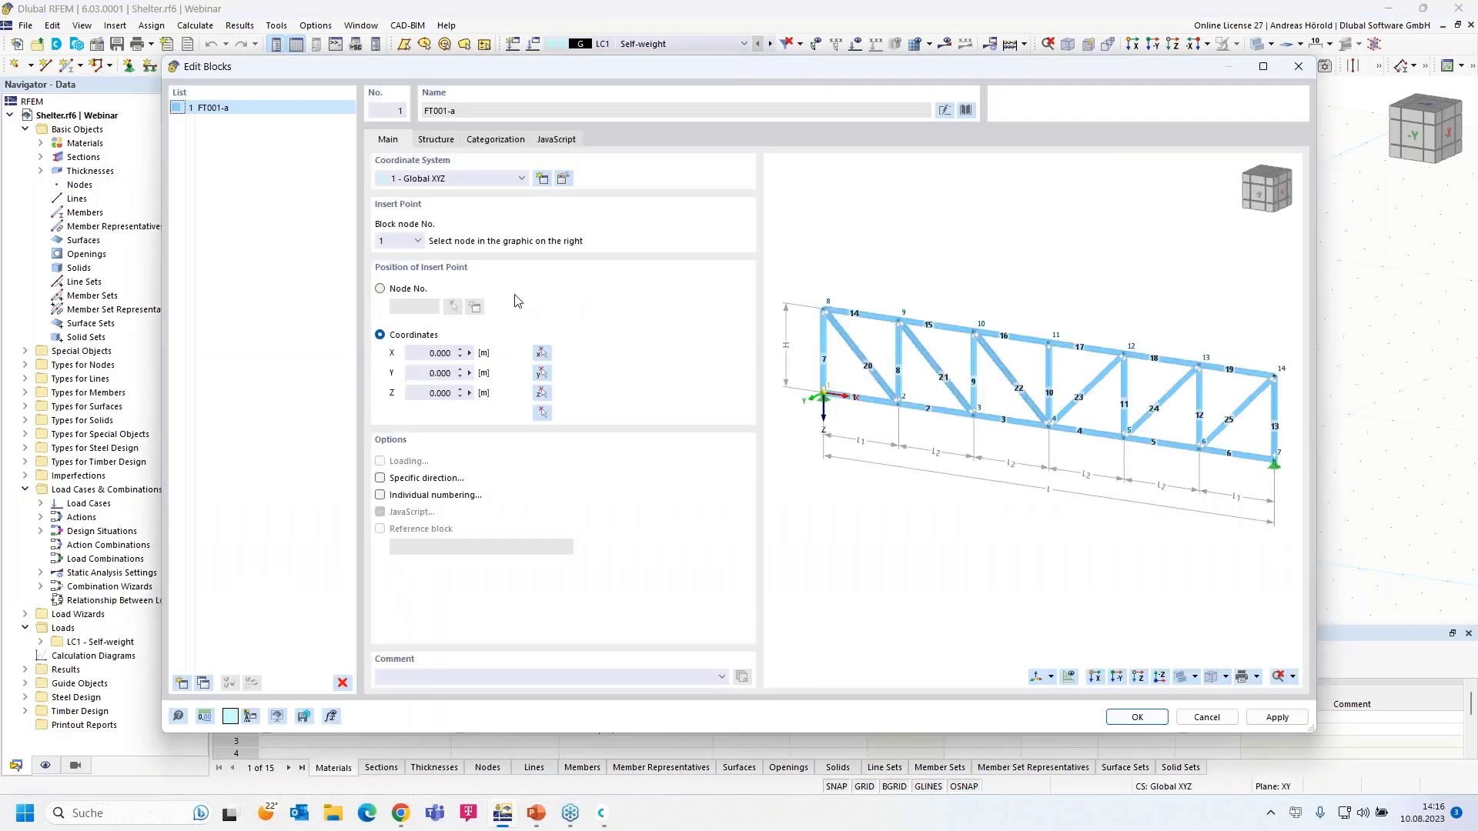
left_click(437, 139)
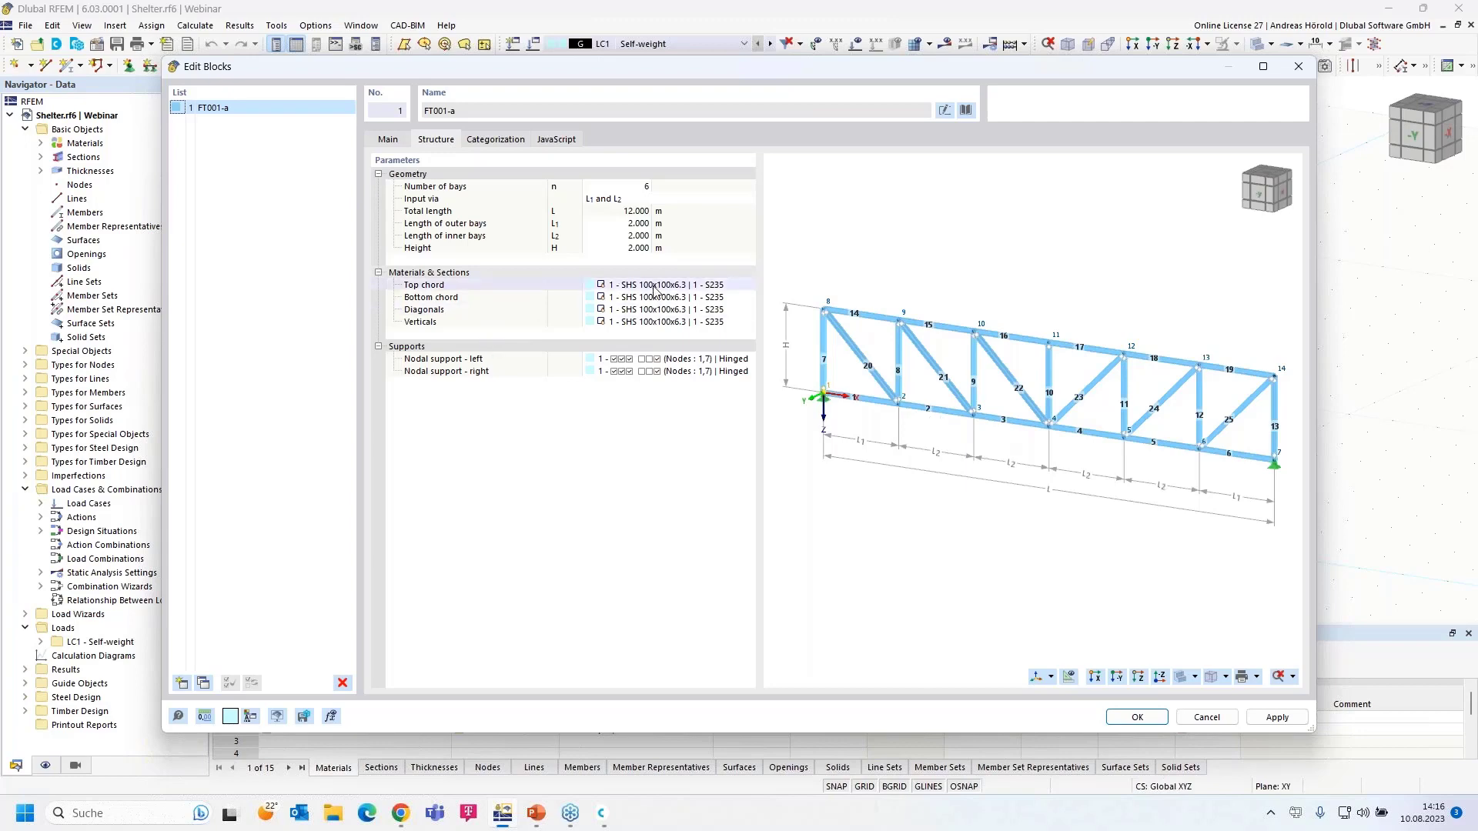
left_click(639, 187)
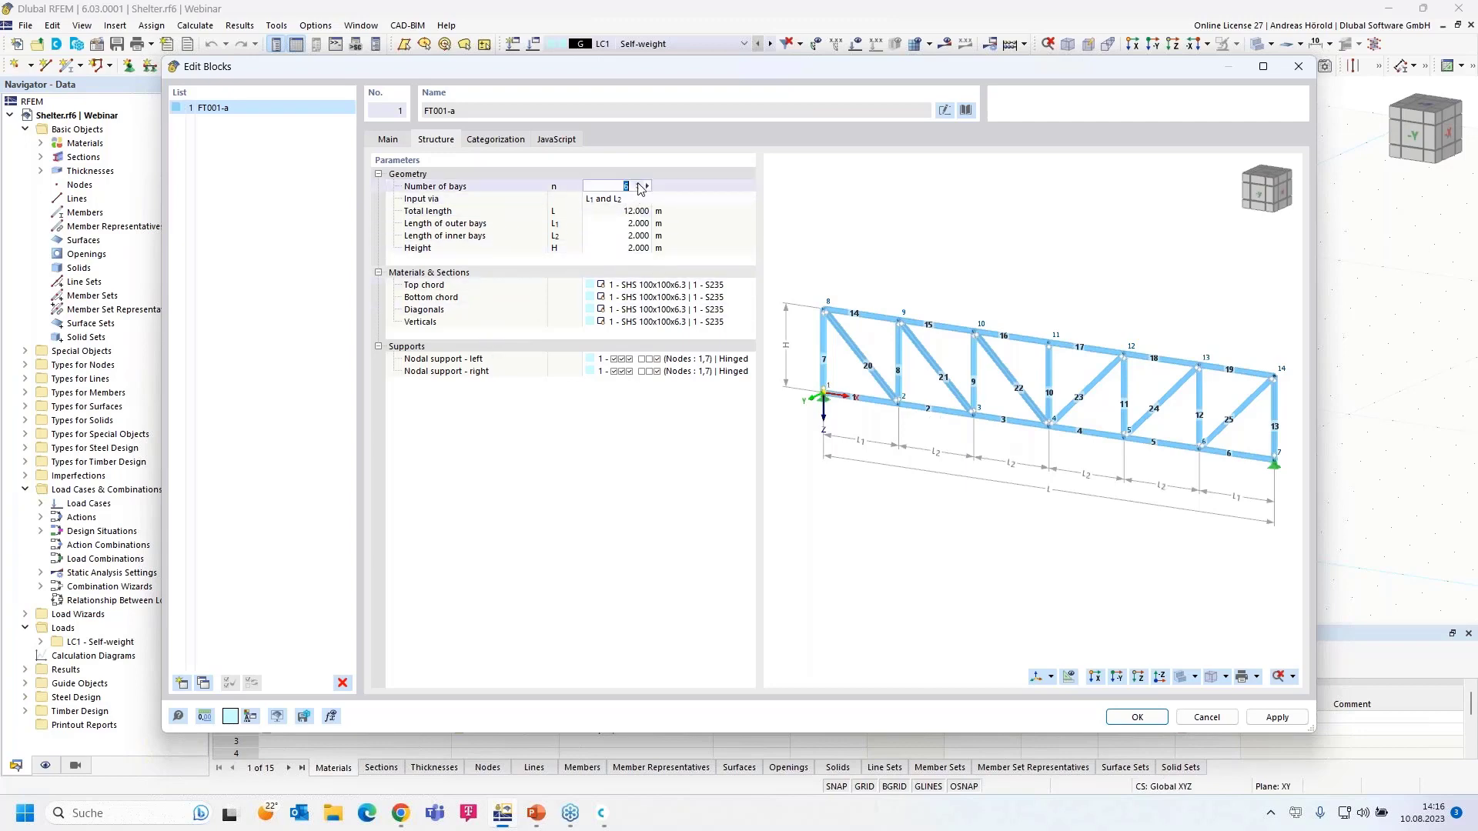
left_click(616, 198)
left_click(616, 199)
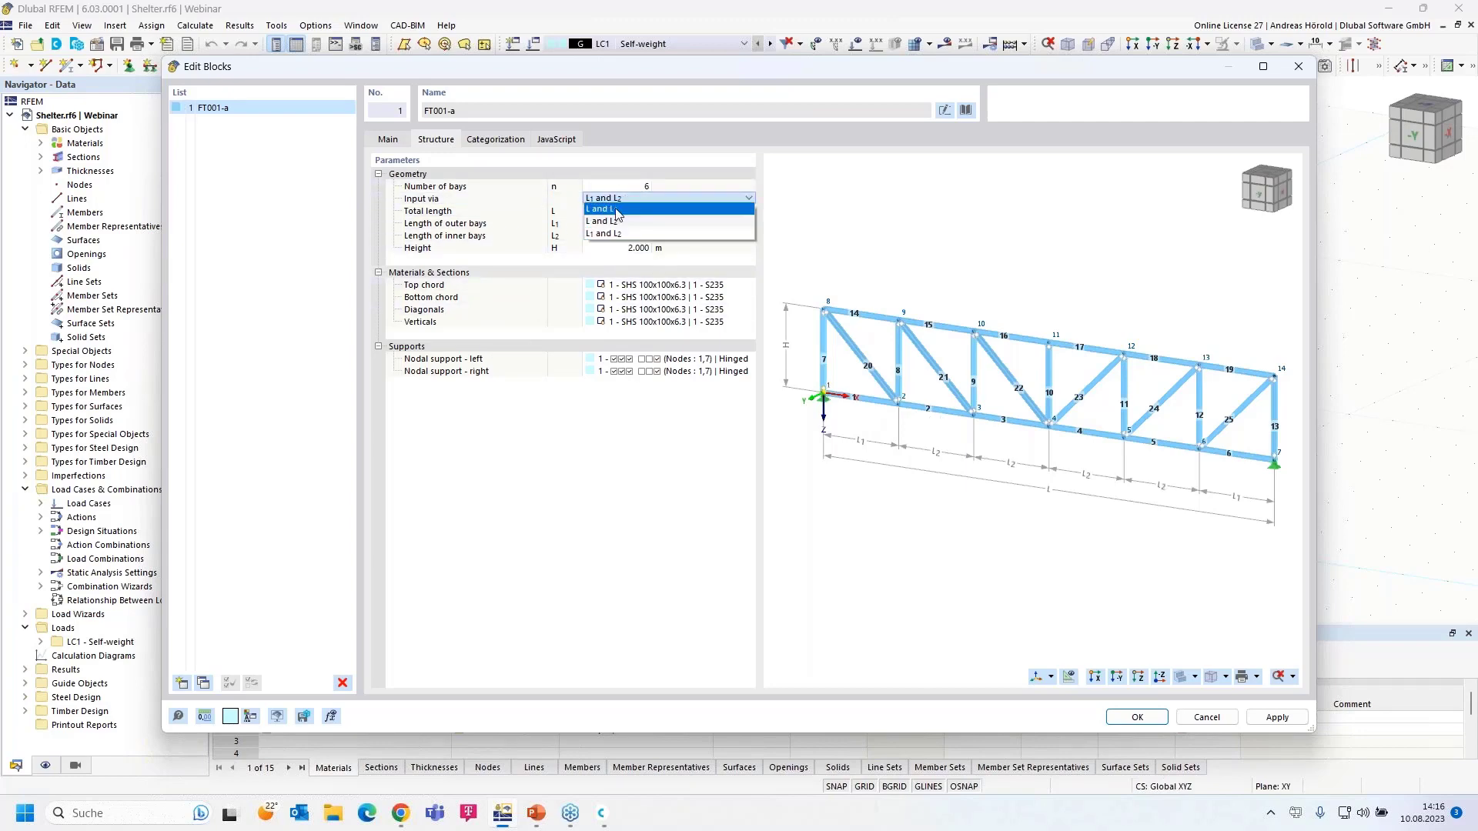
left_click(616, 211)
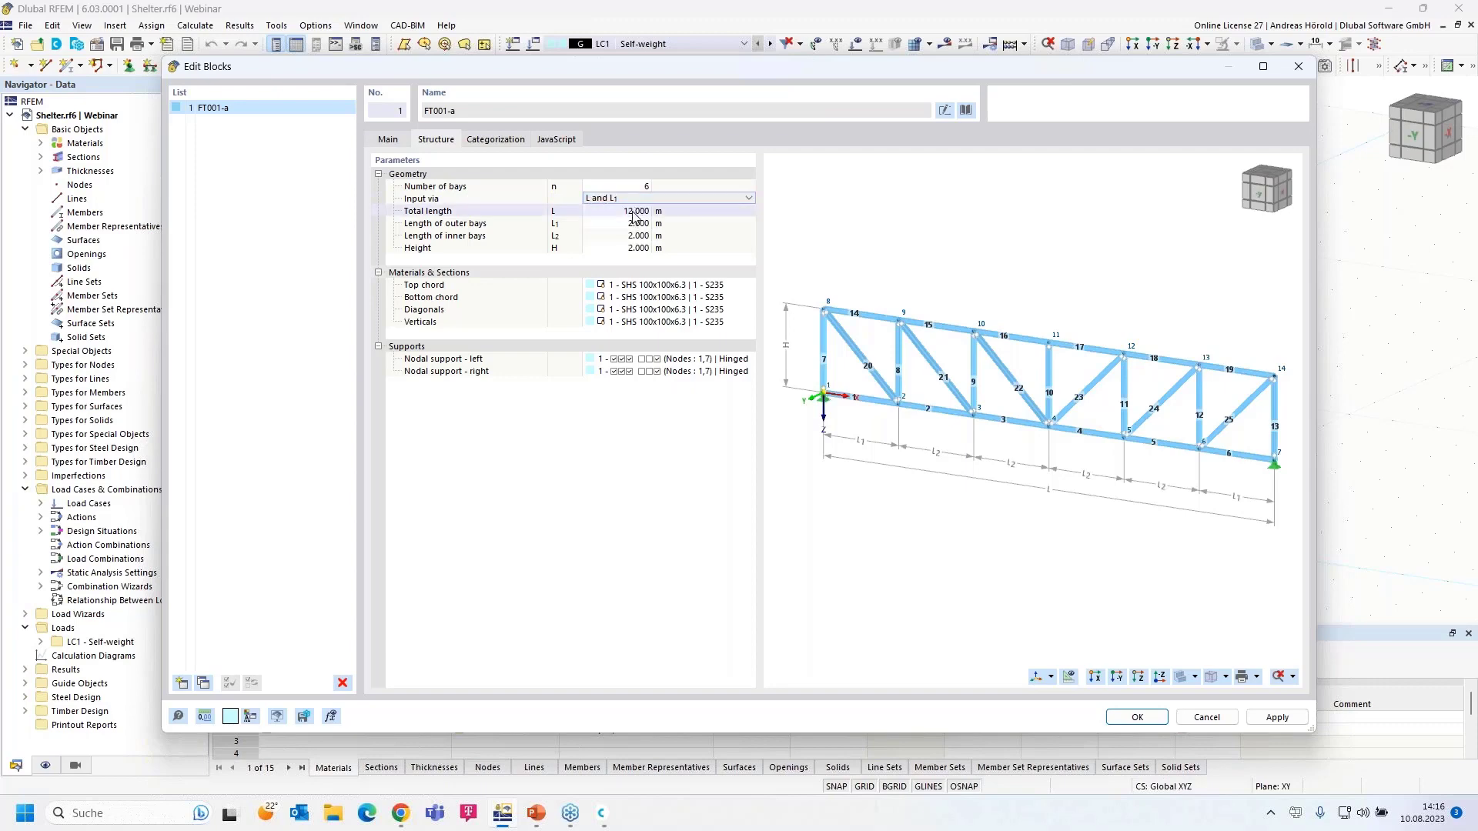
- Set total length 20 m and height 3 m, preview the truss, then cancel without inserting
left_click(634, 213)
type("20")
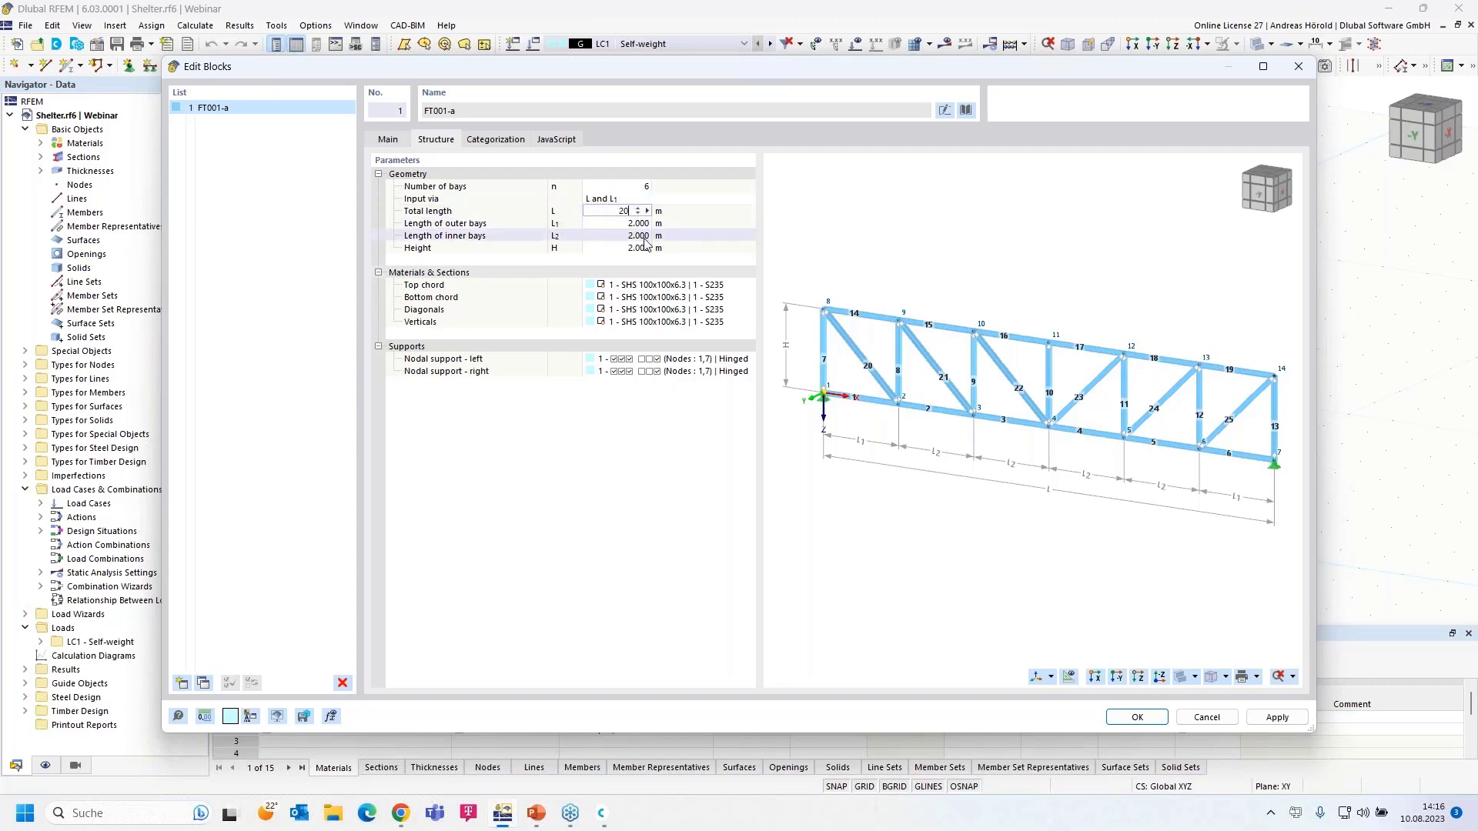
left_click(647, 236)
left_click(639, 249)
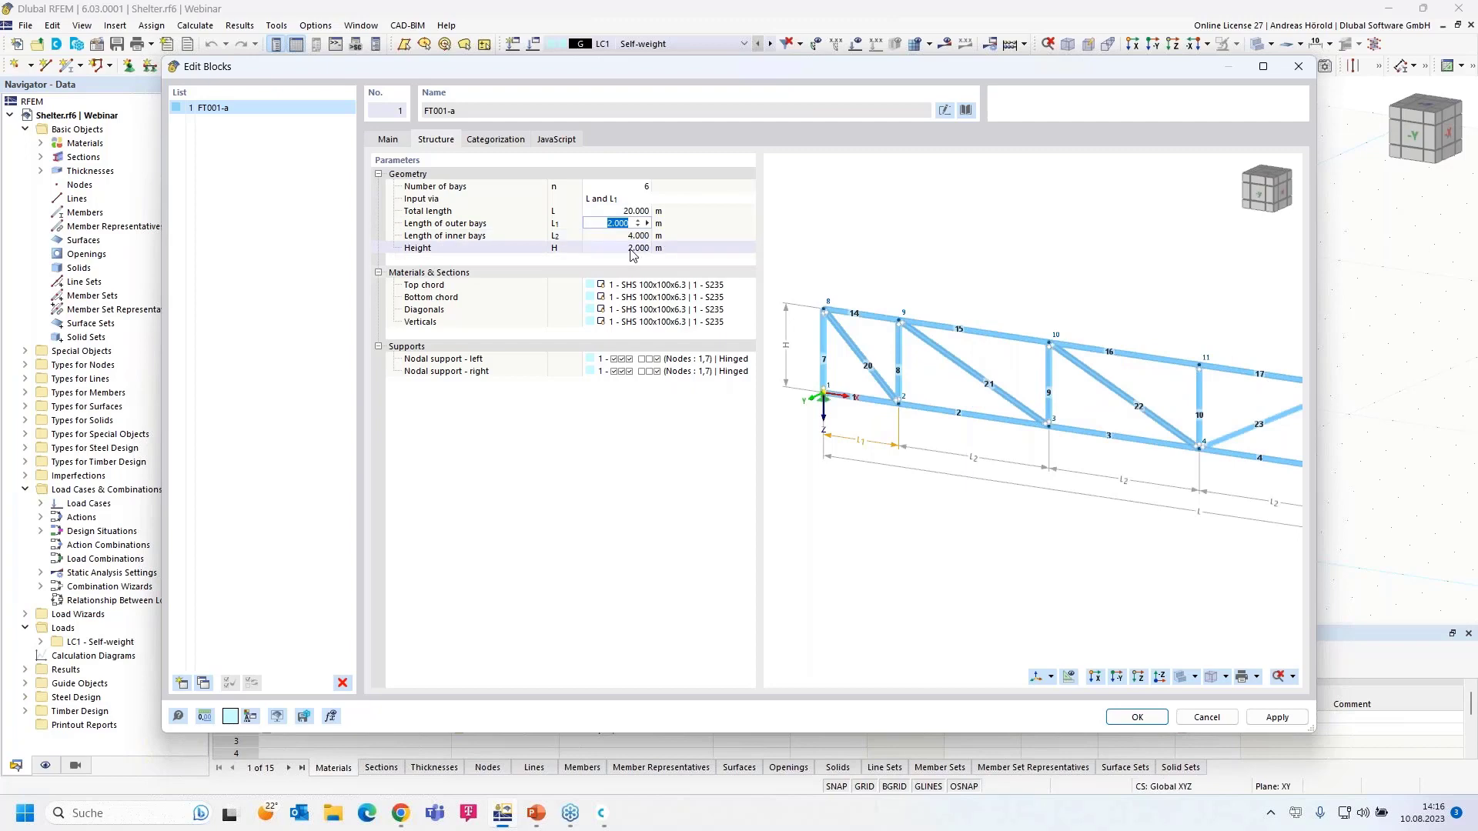
type("3")
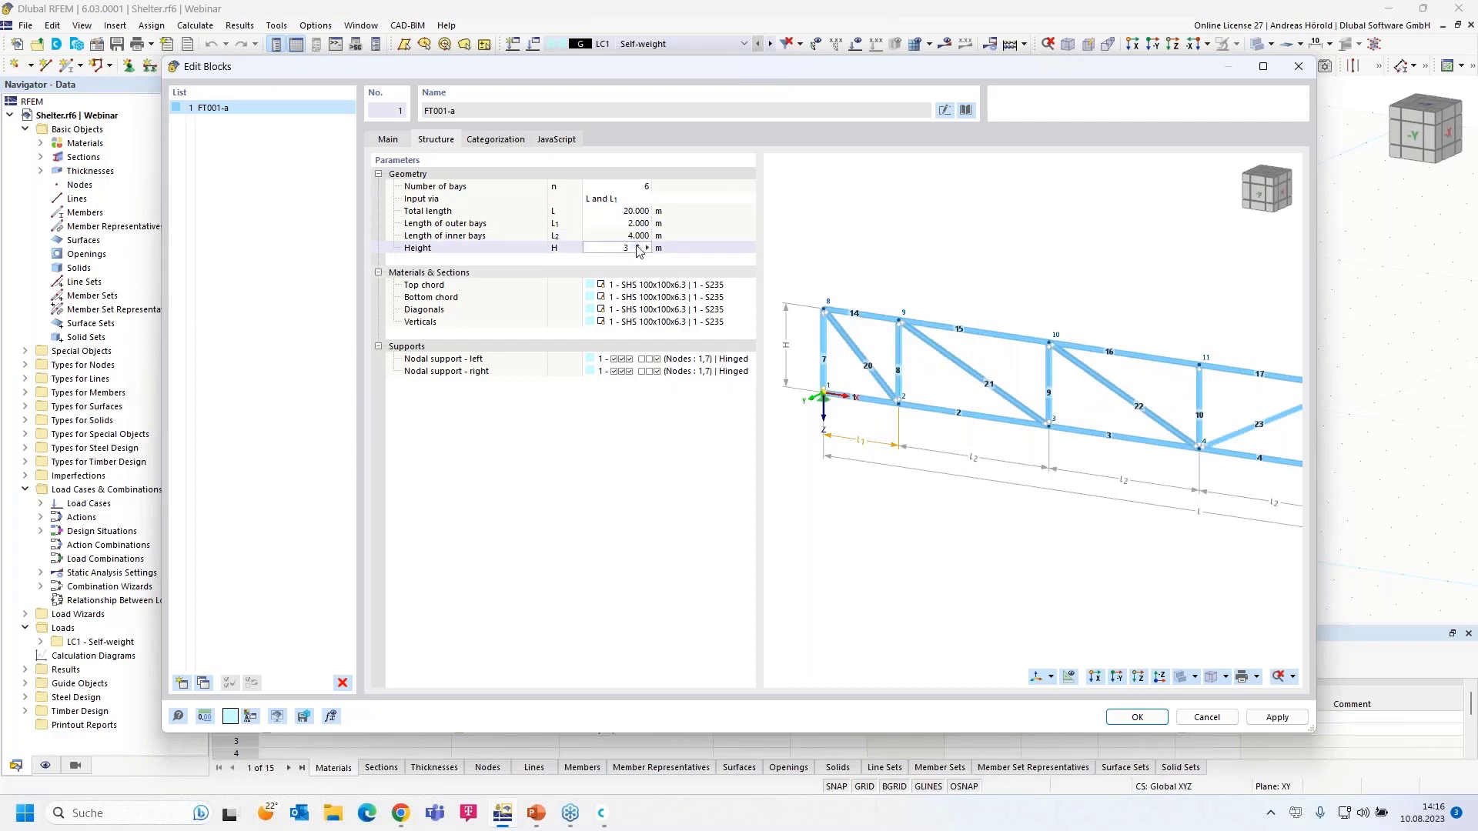
left_click(640, 288)
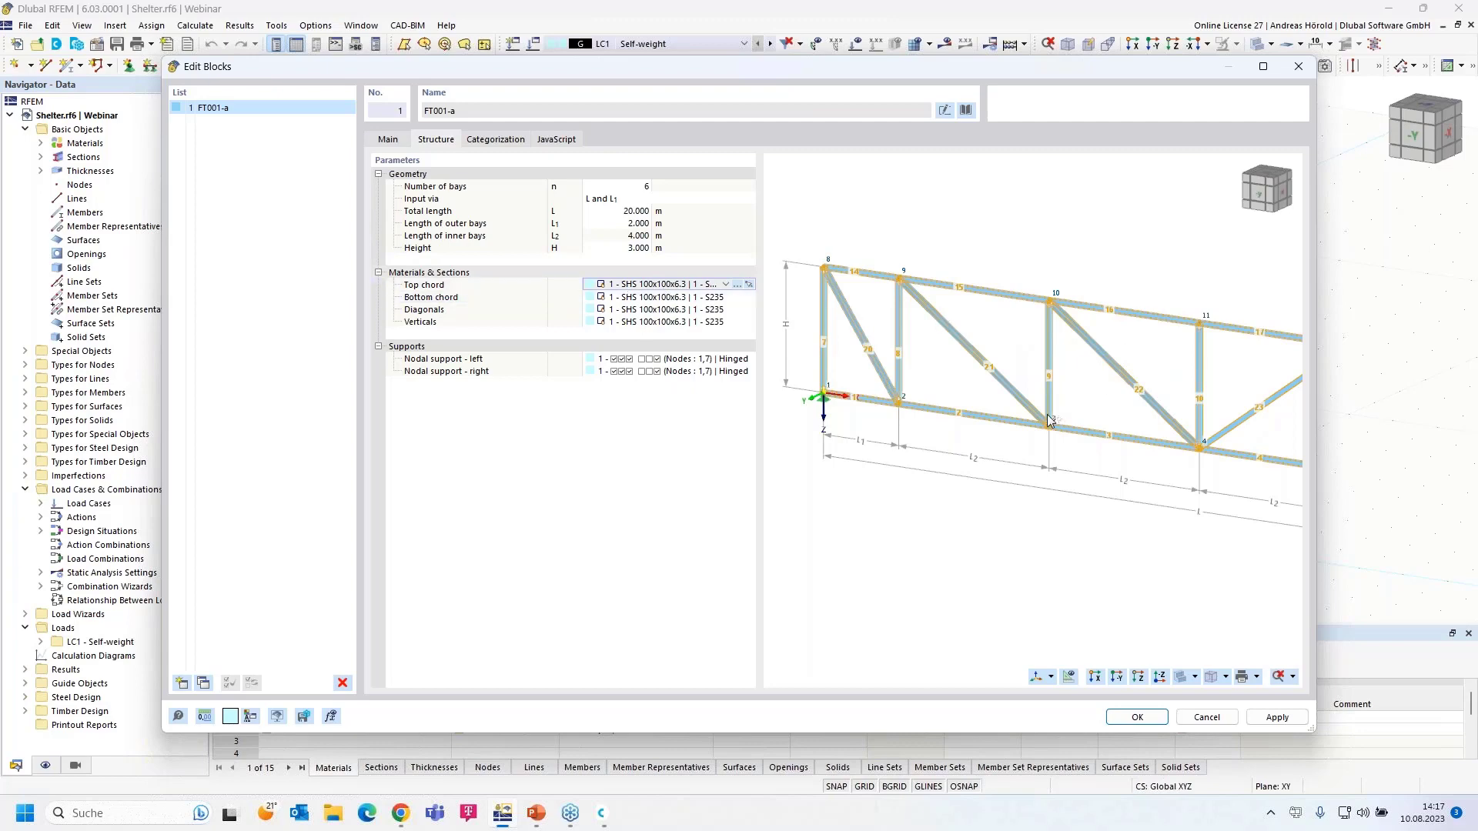
scroll(1052, 413, "down", 4)
middle_click_drag(1122, 432, 1044, 377)
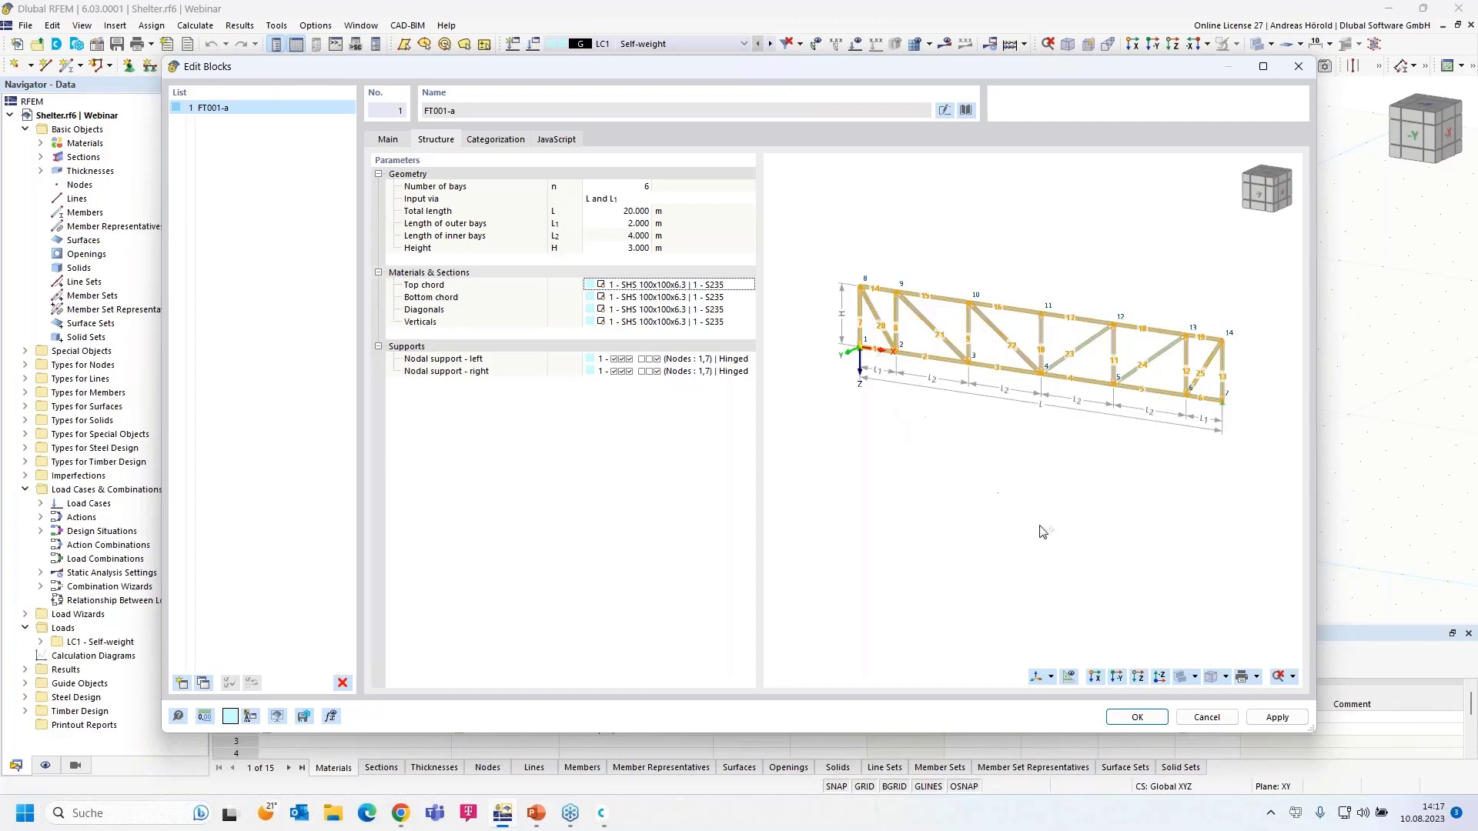
left_click(1207, 718)
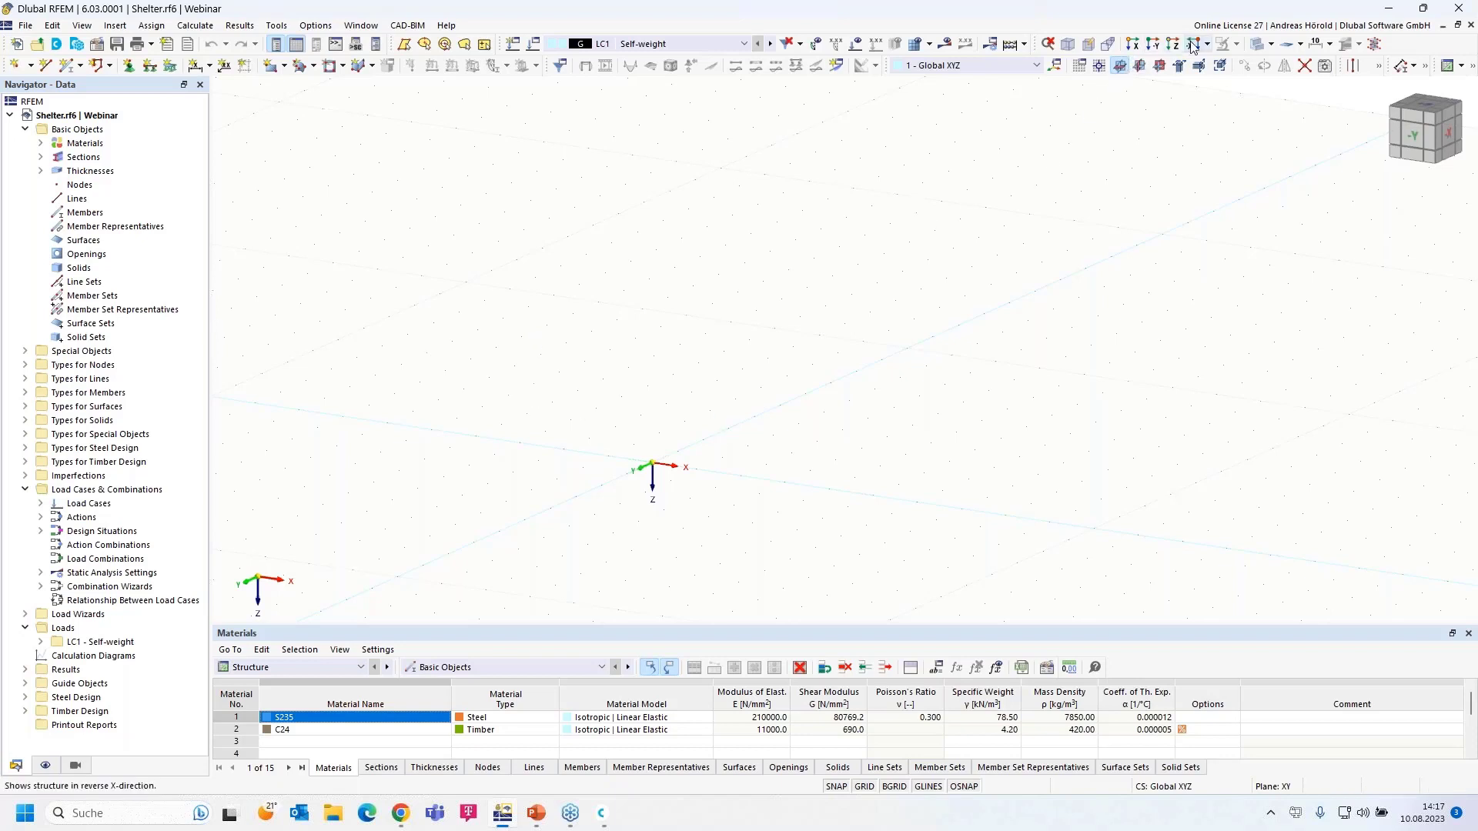
- Make XZ the work plane, view along -Y framed on the origin, and start a single member
left_click(1159, 68)
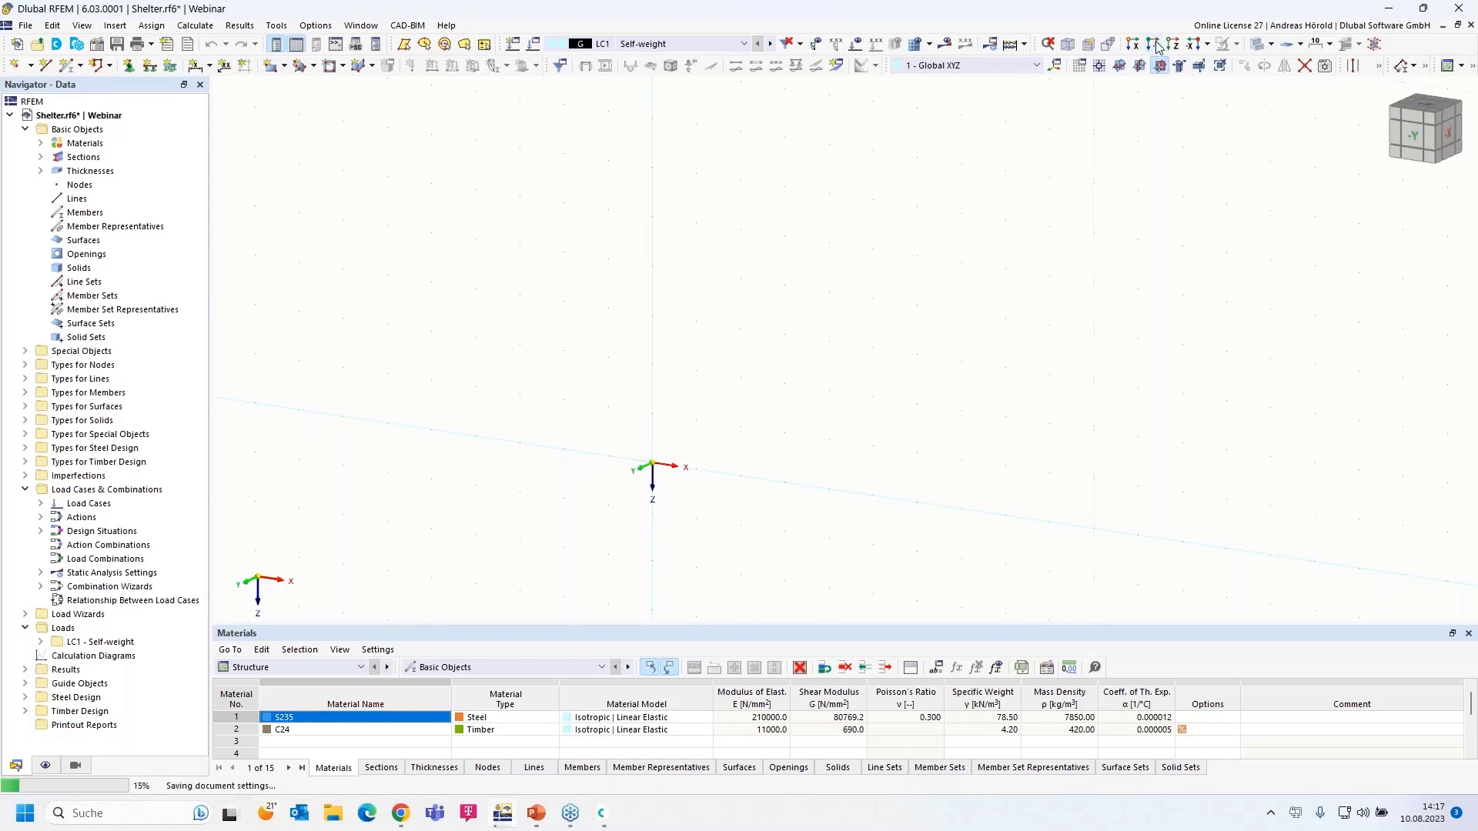
left_click(1154, 45)
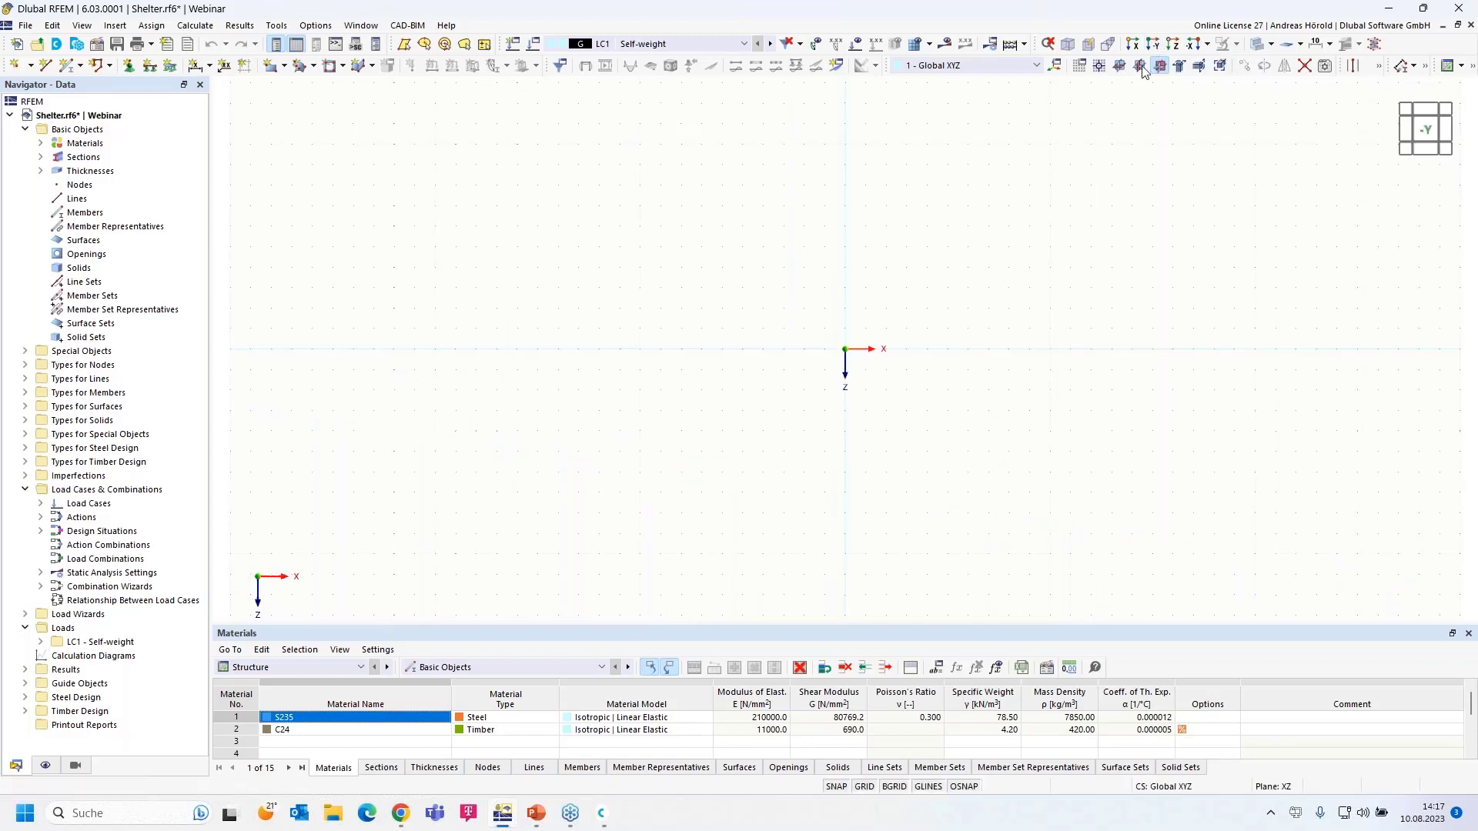
scroll(909, 299, "up", 5)
middle_click_drag(907, 299, 811, 399)
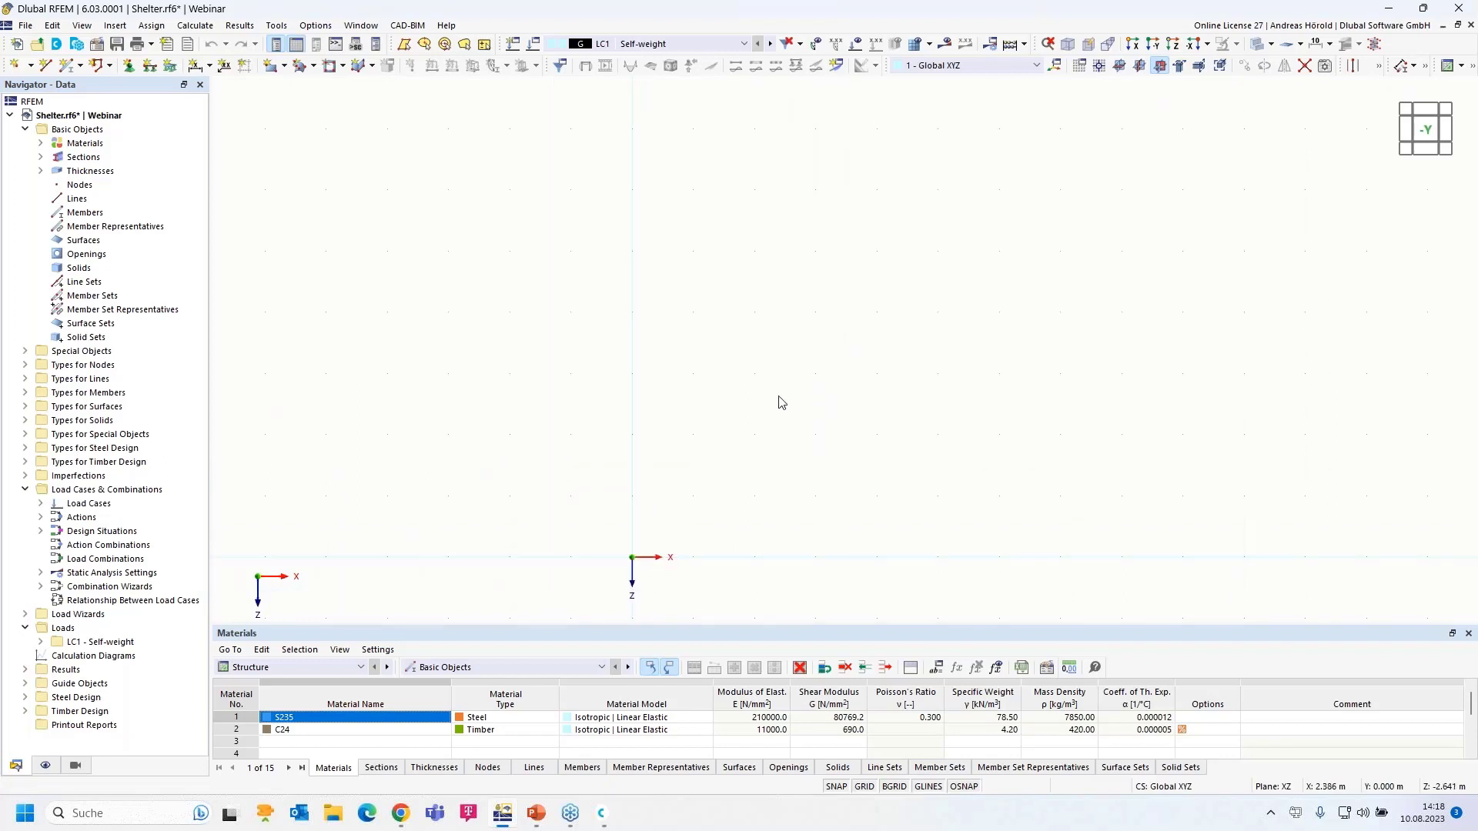
left_click(67, 66)
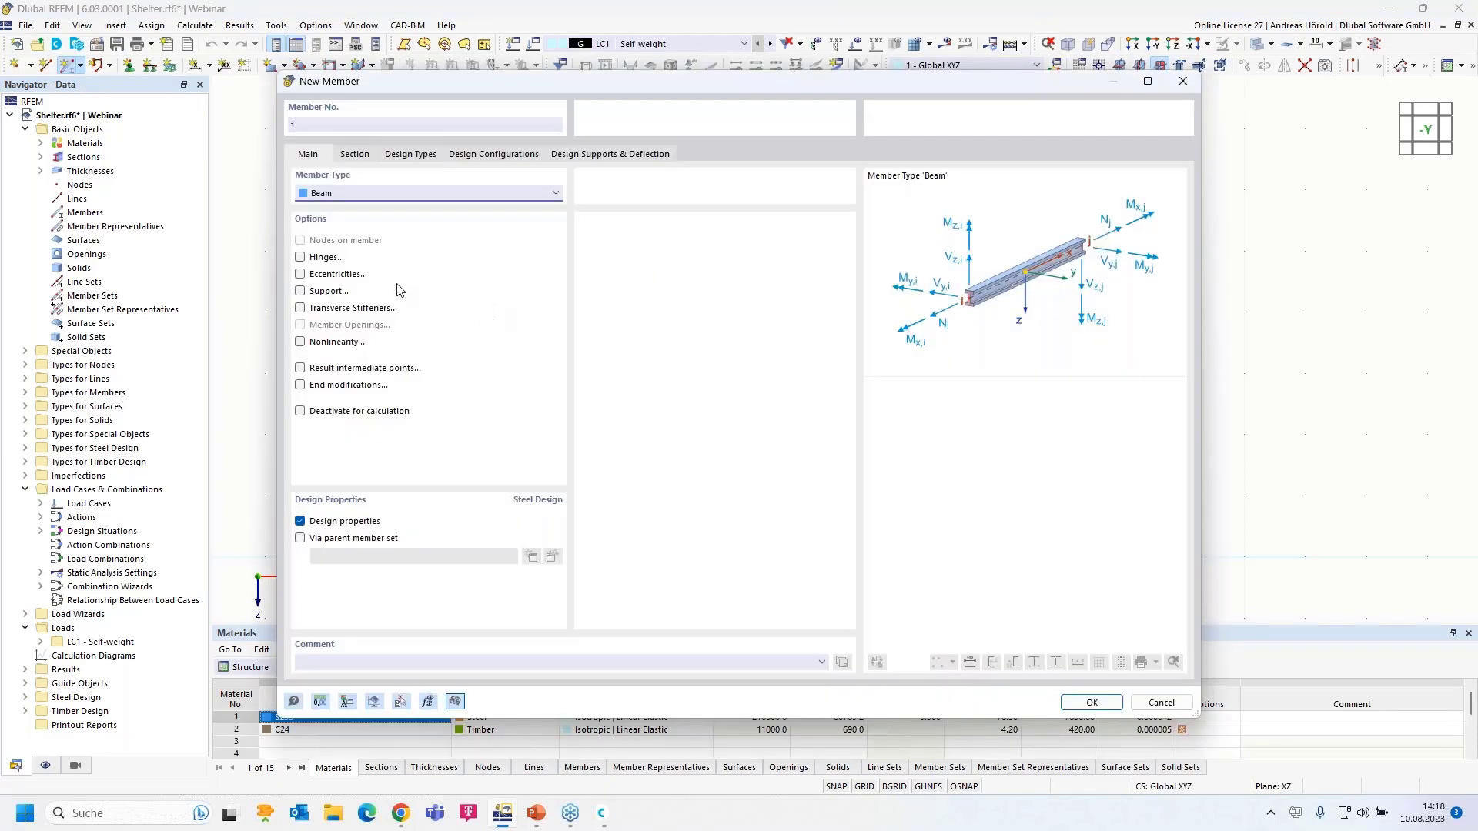
- On the New Member Section tab, edit the SHS 100x100x6.3 start section
left_click(353, 155)
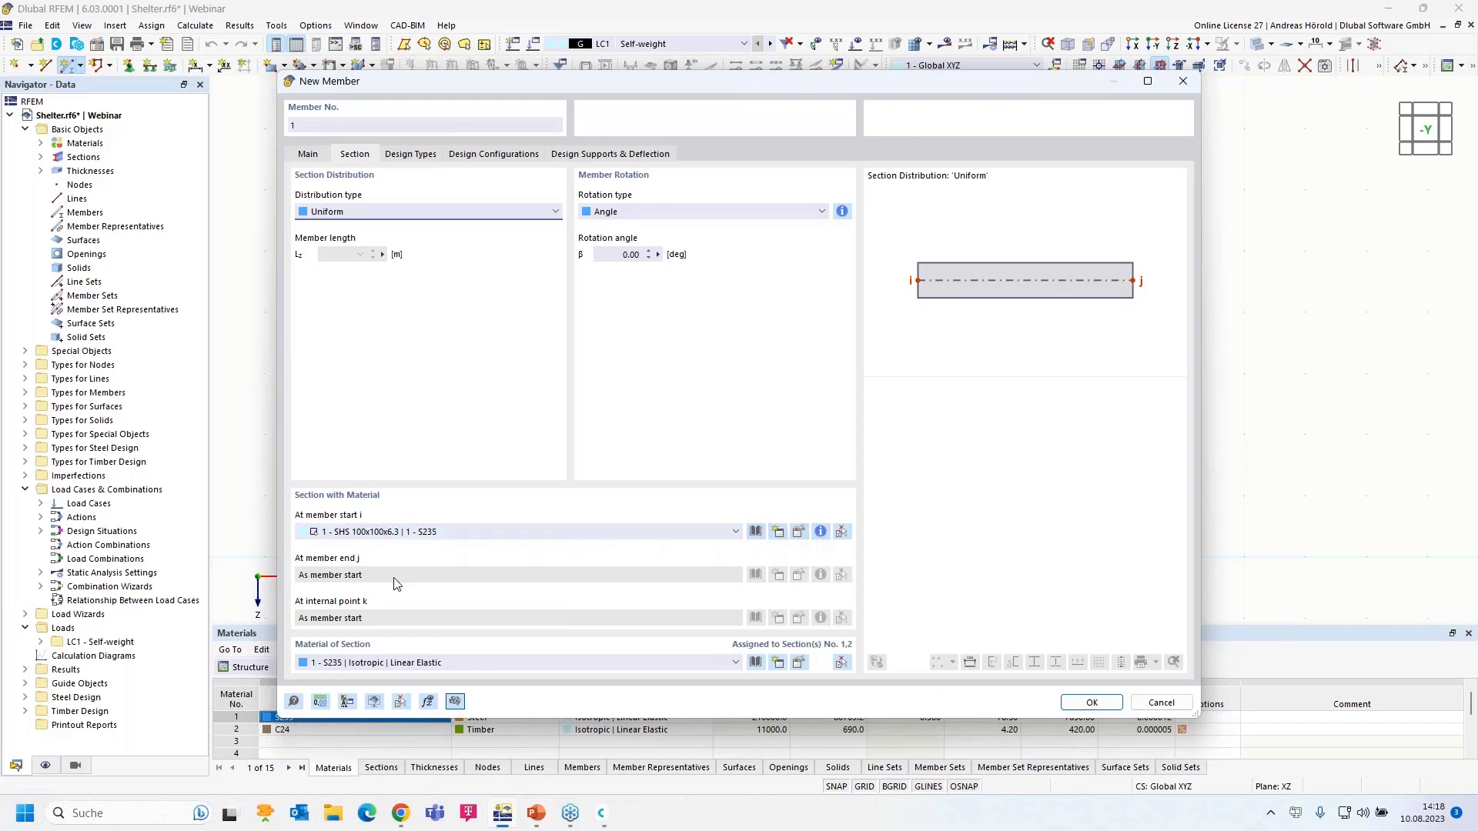
left_click(799, 532)
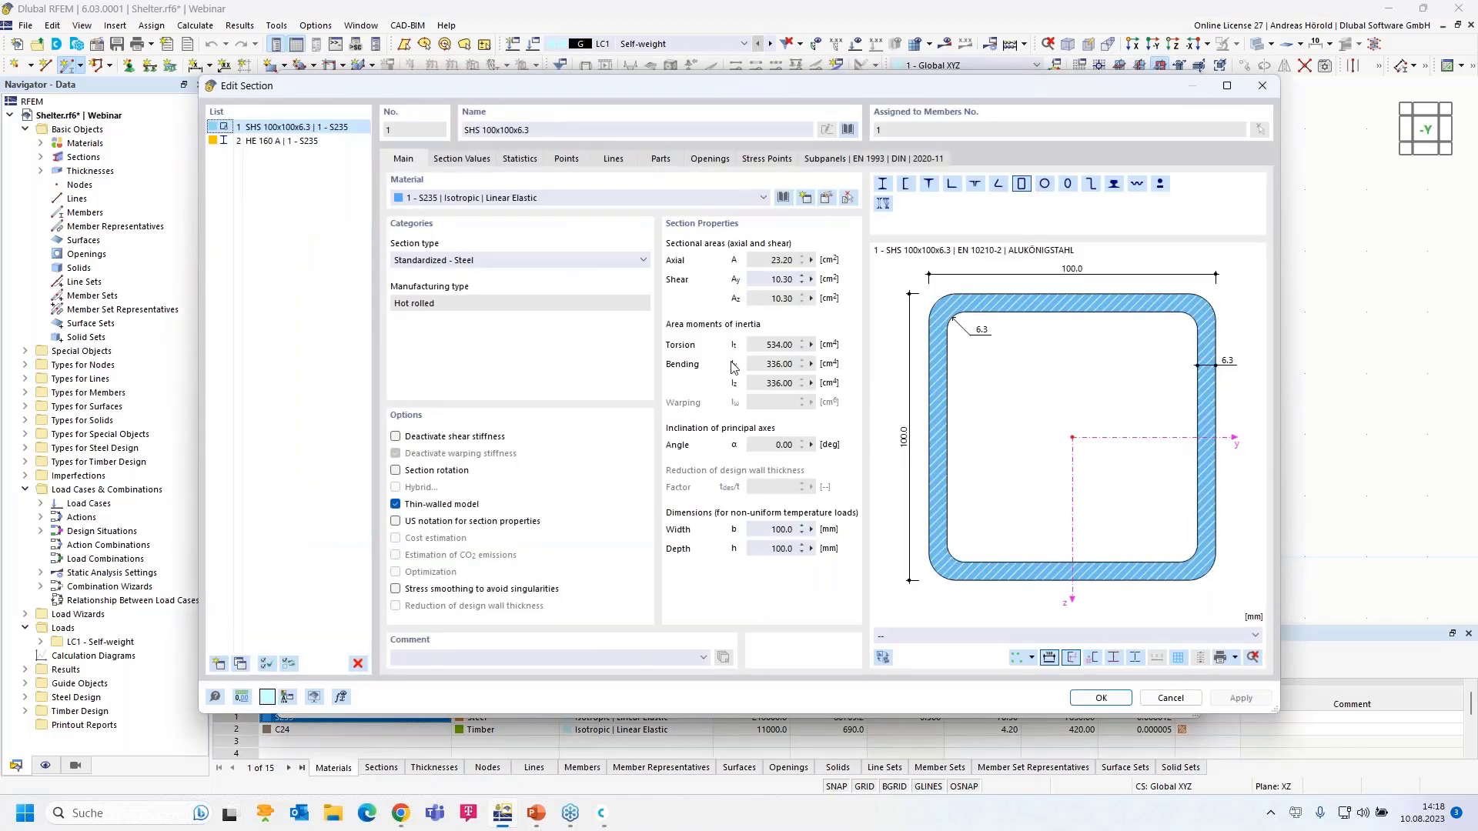
- Pick SHS 100x100x6.3 from the EN 10210-2 hollow-section library and edit its S235 material
left_click(847, 129)
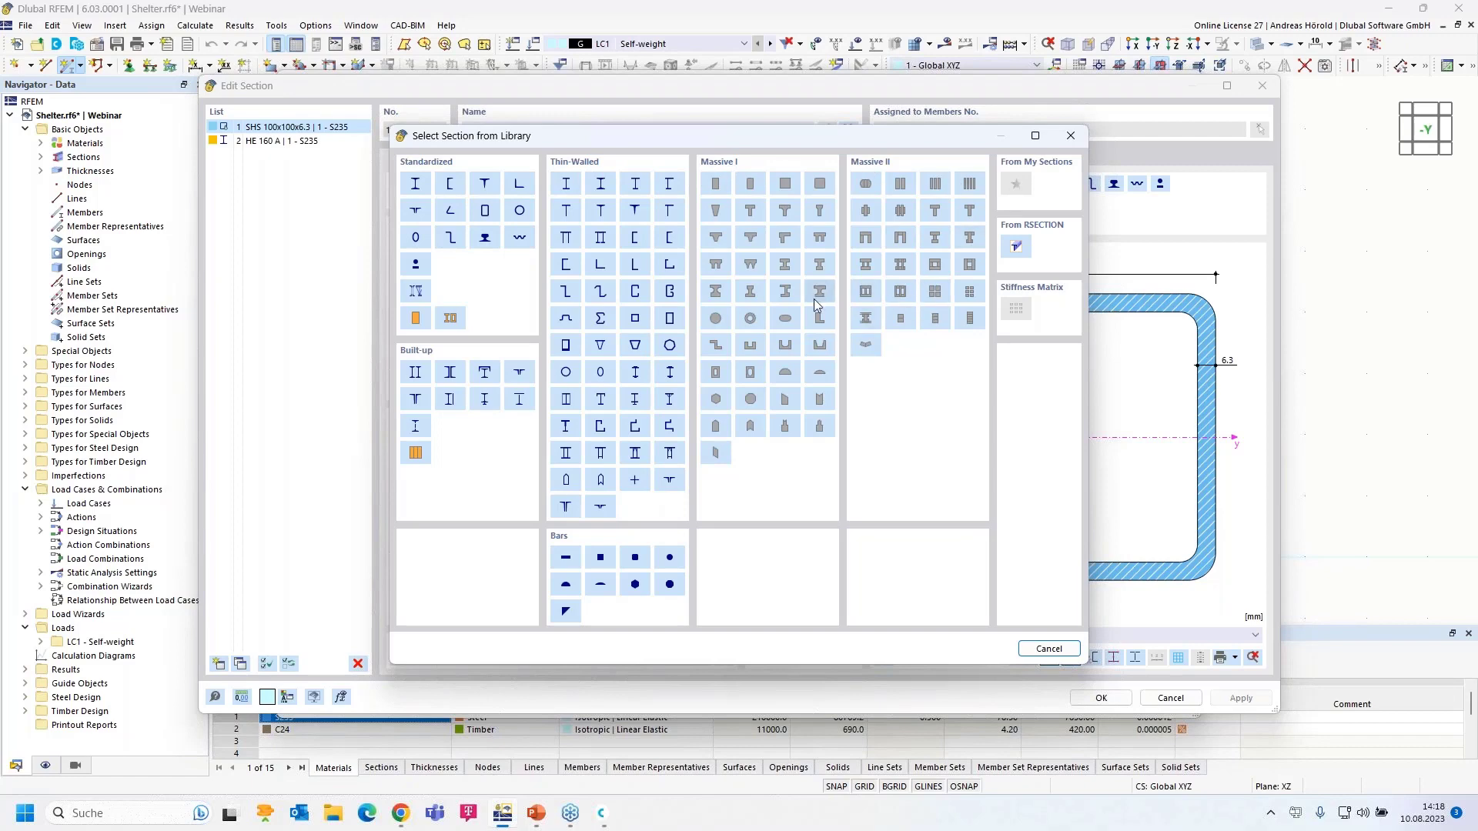
left_click(485, 213)
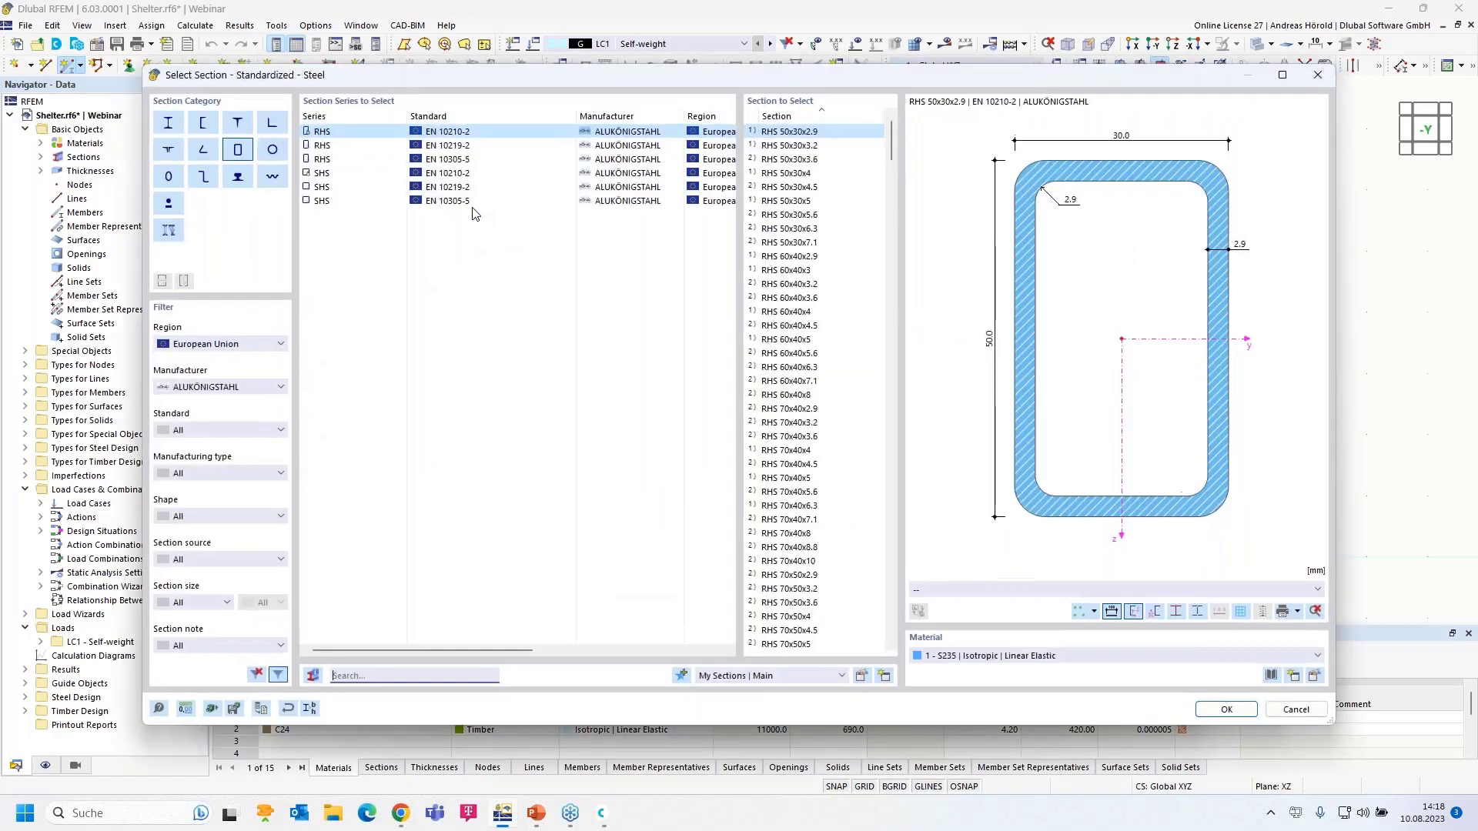
left_click(327, 176)
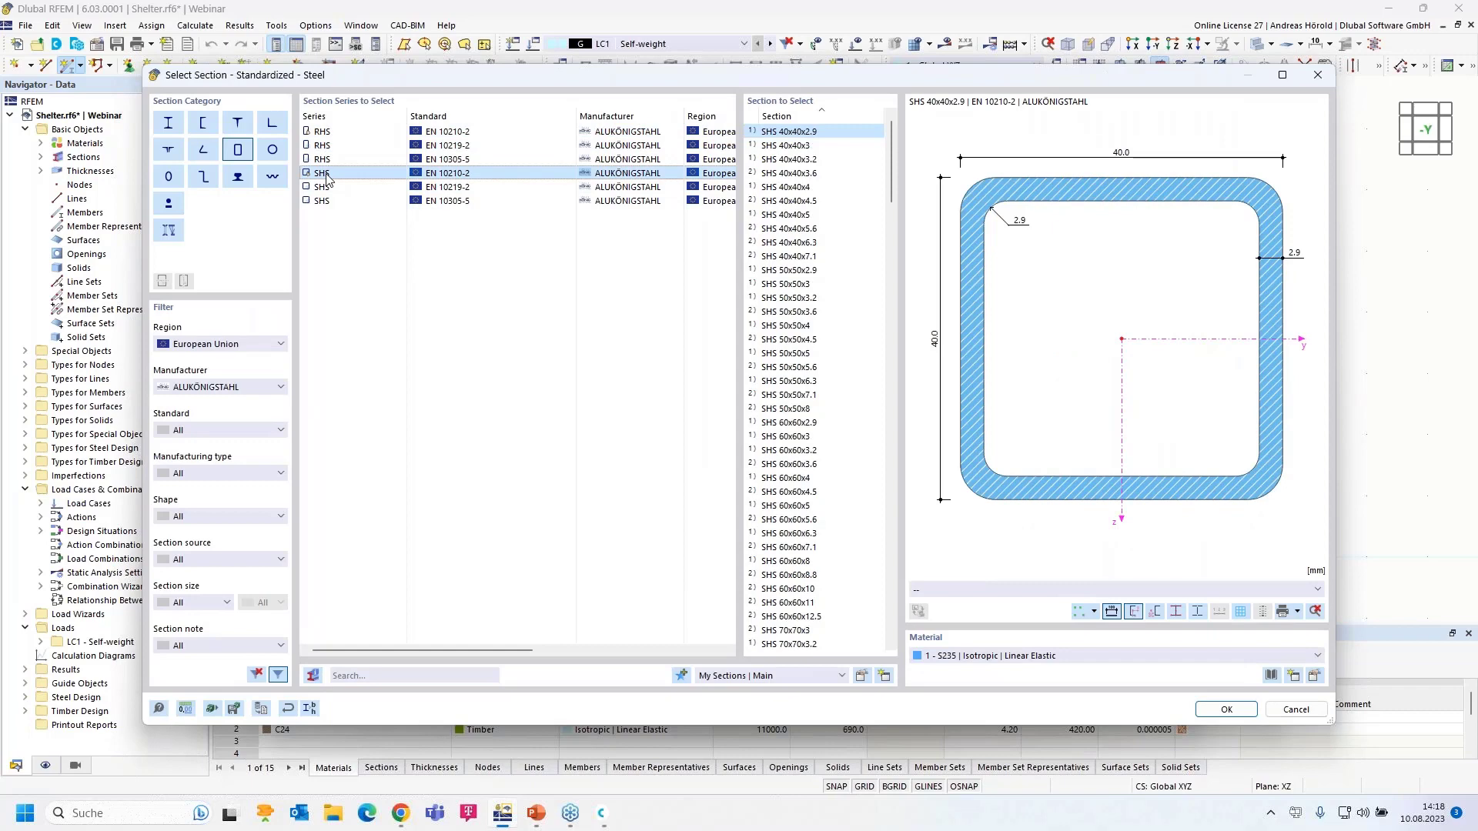
scroll(796, 429, "down", 20)
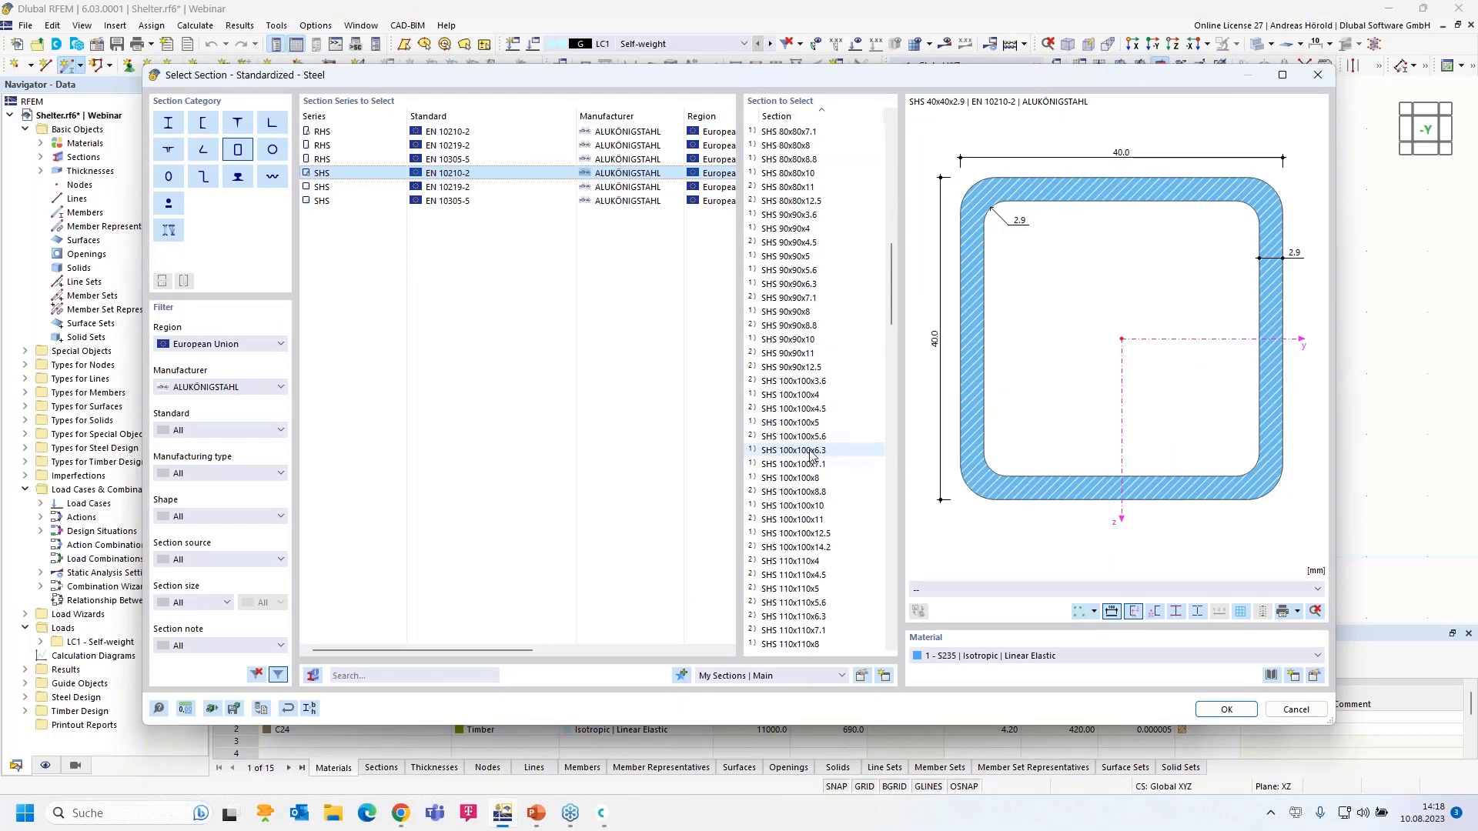
left_click(806, 453)
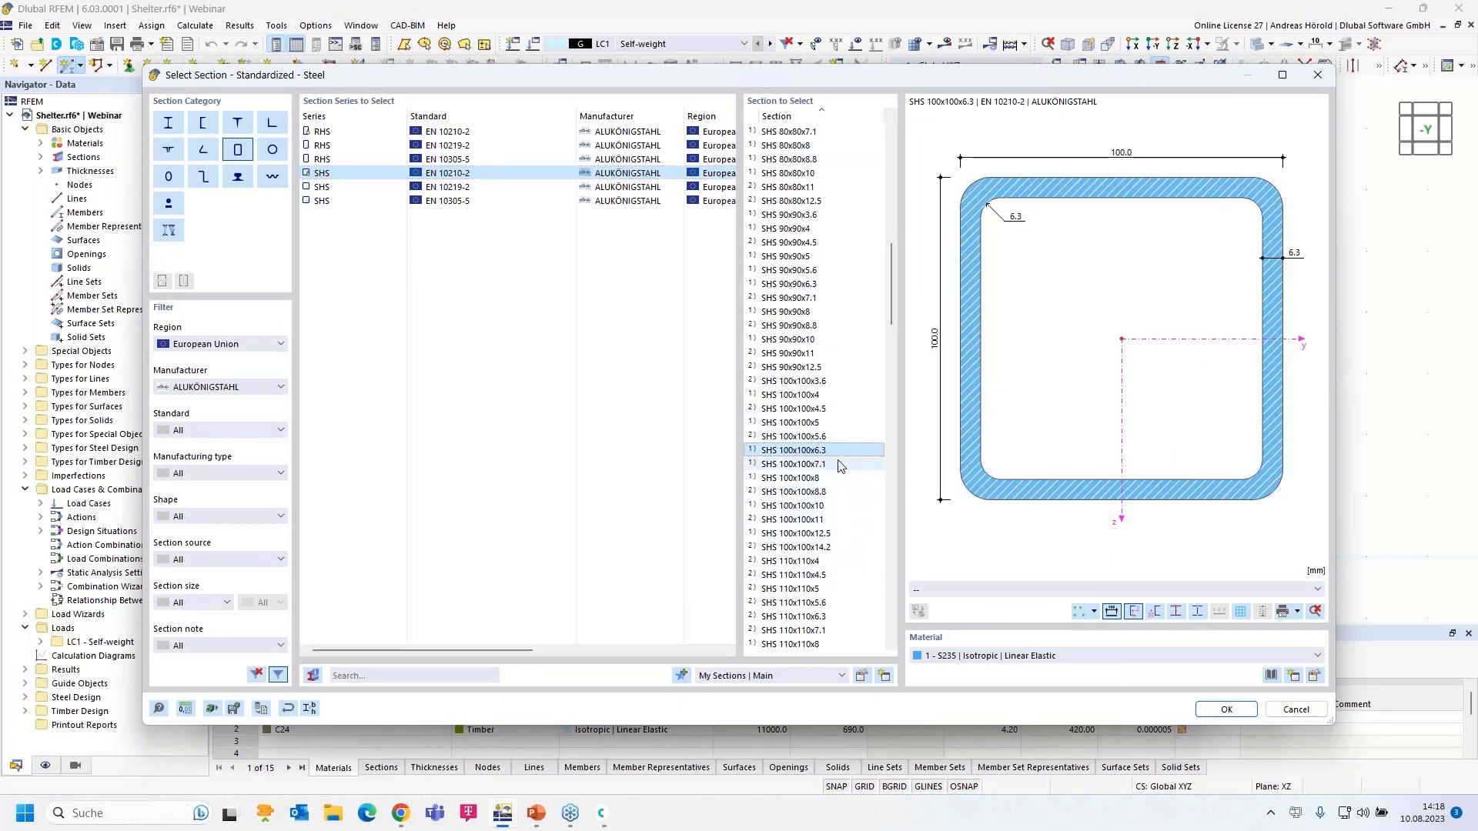
left_click(1316, 676)
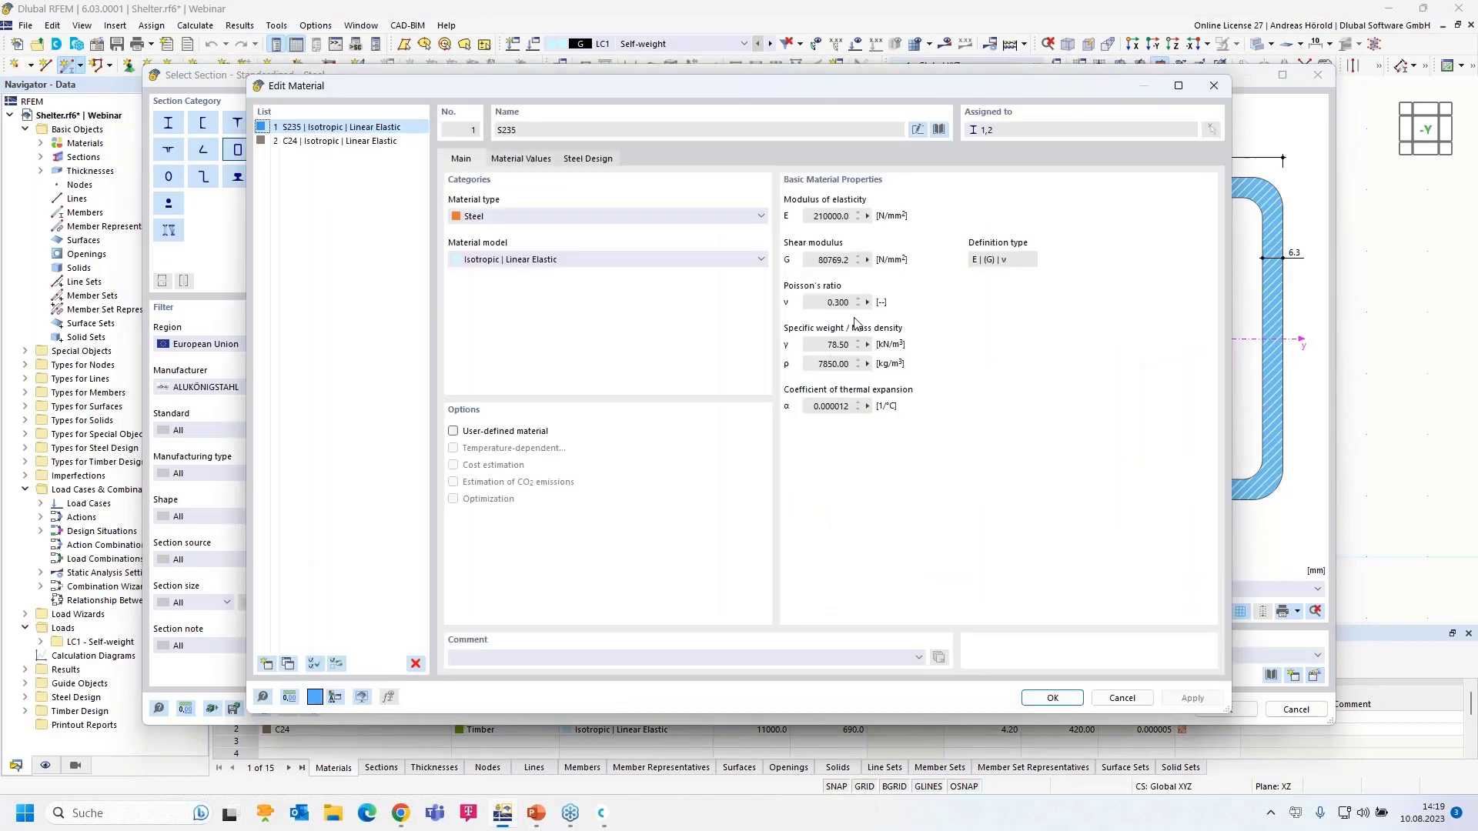
- Assign S235 from the European Union steel material library and accept the material
left_click(940, 129)
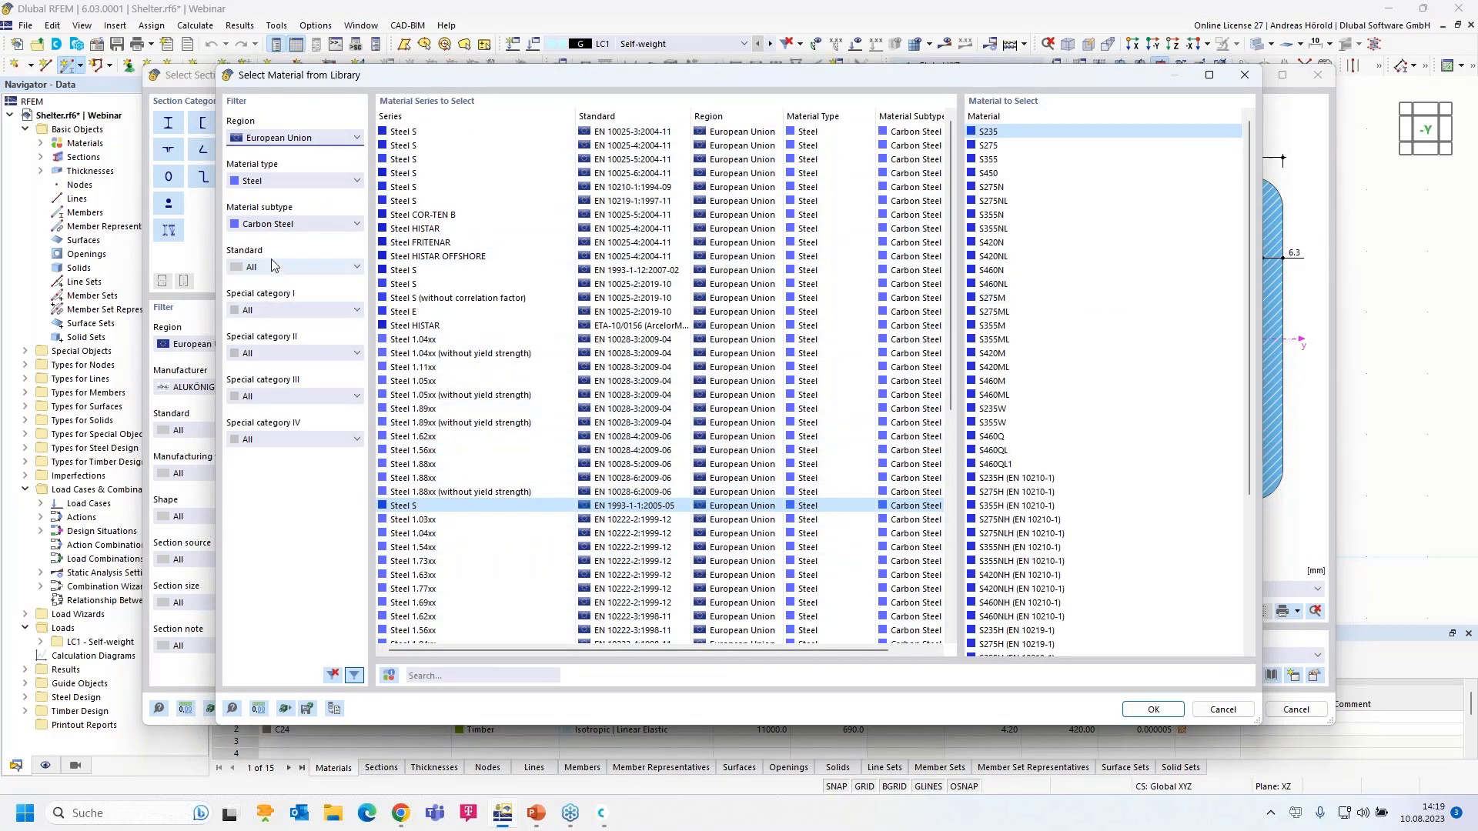
left_click(282, 138)
left_click(282, 138)
left_click(278, 182)
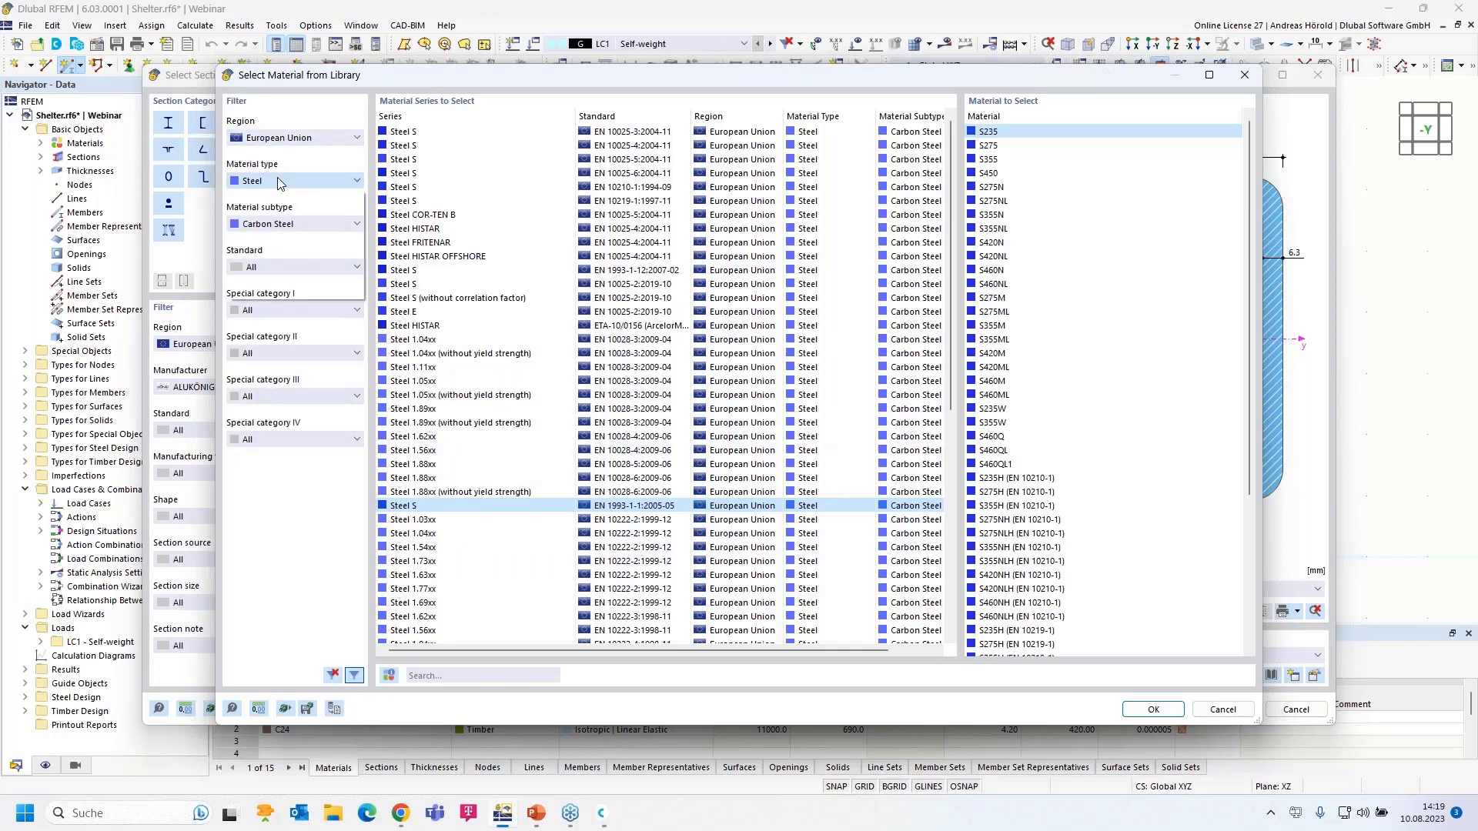
left_click(280, 183)
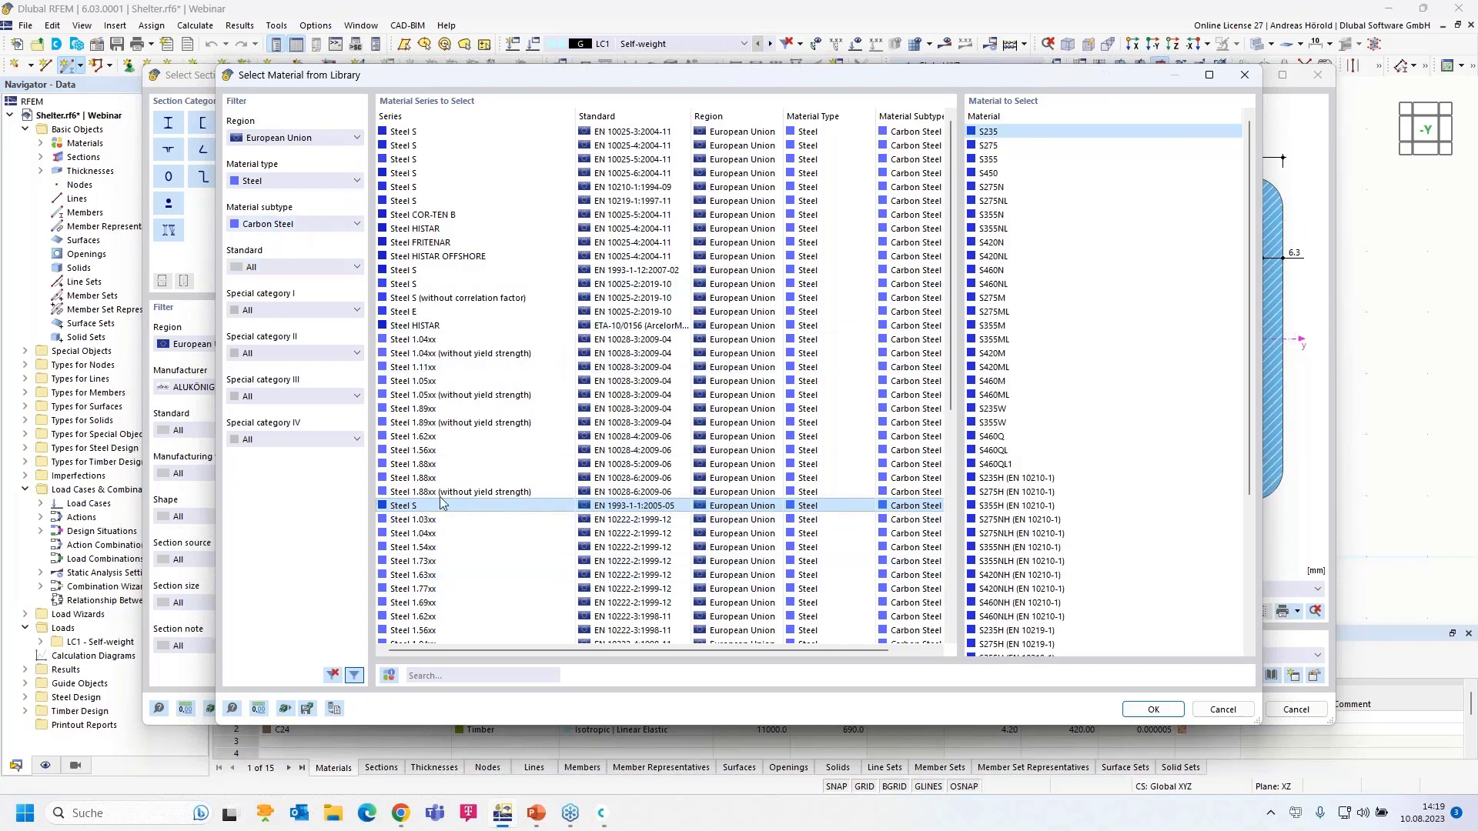
left_click(1151, 710)
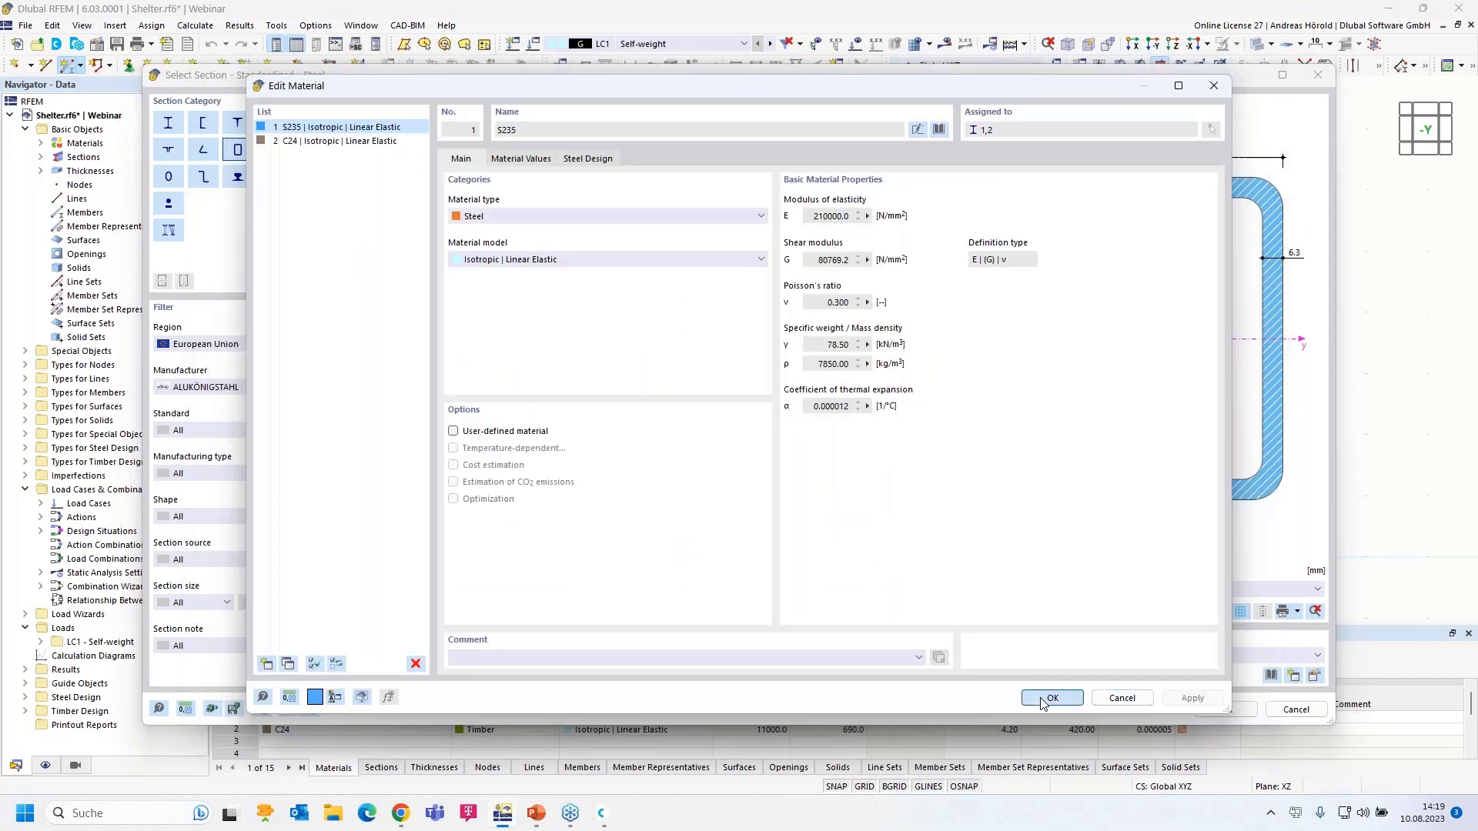
left_click(1045, 700)
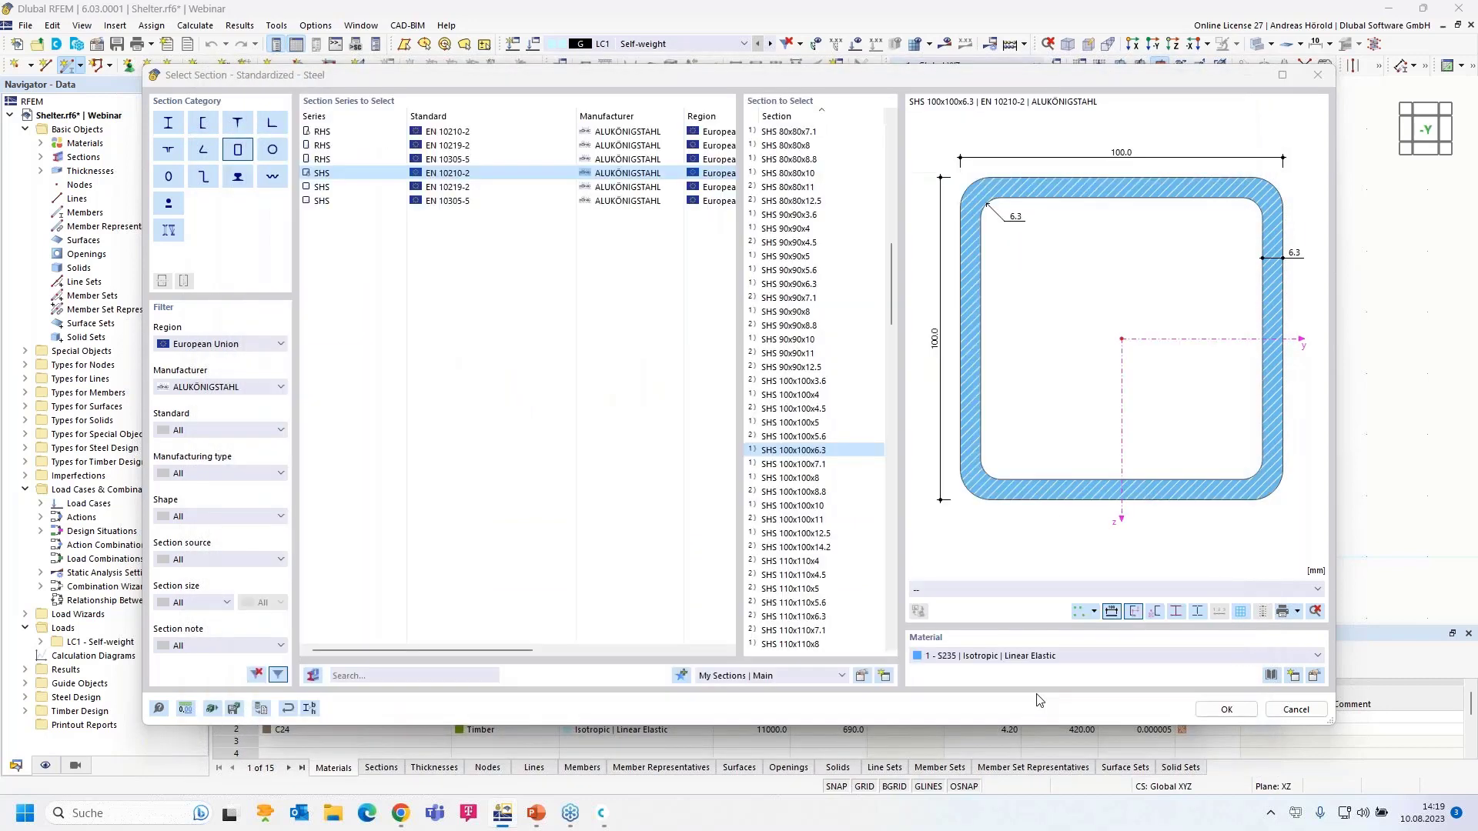
- Confirm section and member settings, then draw a column from the origin to Z = -3.000
left_click(1240, 712)
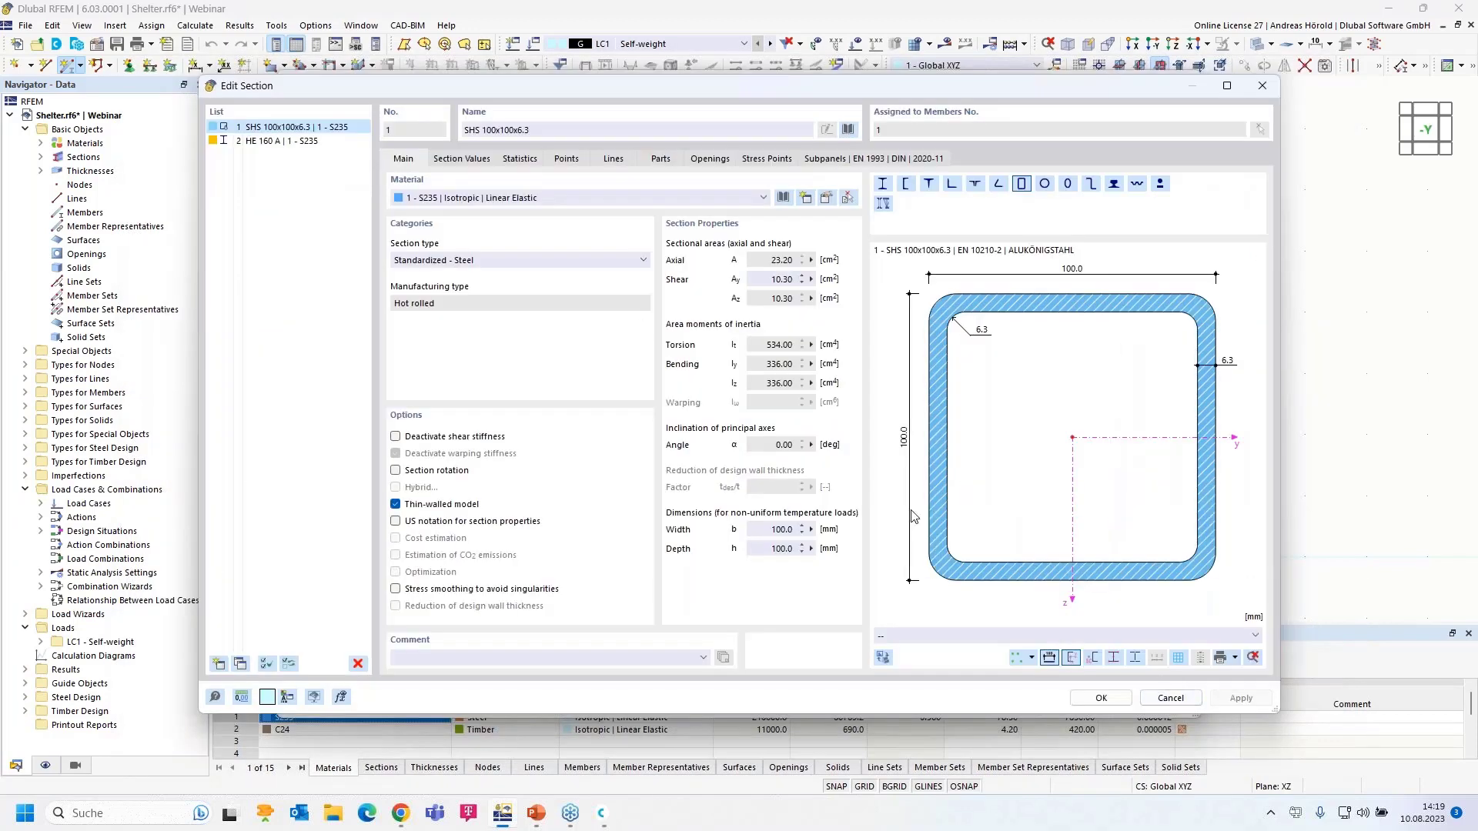
left_click(1088, 698)
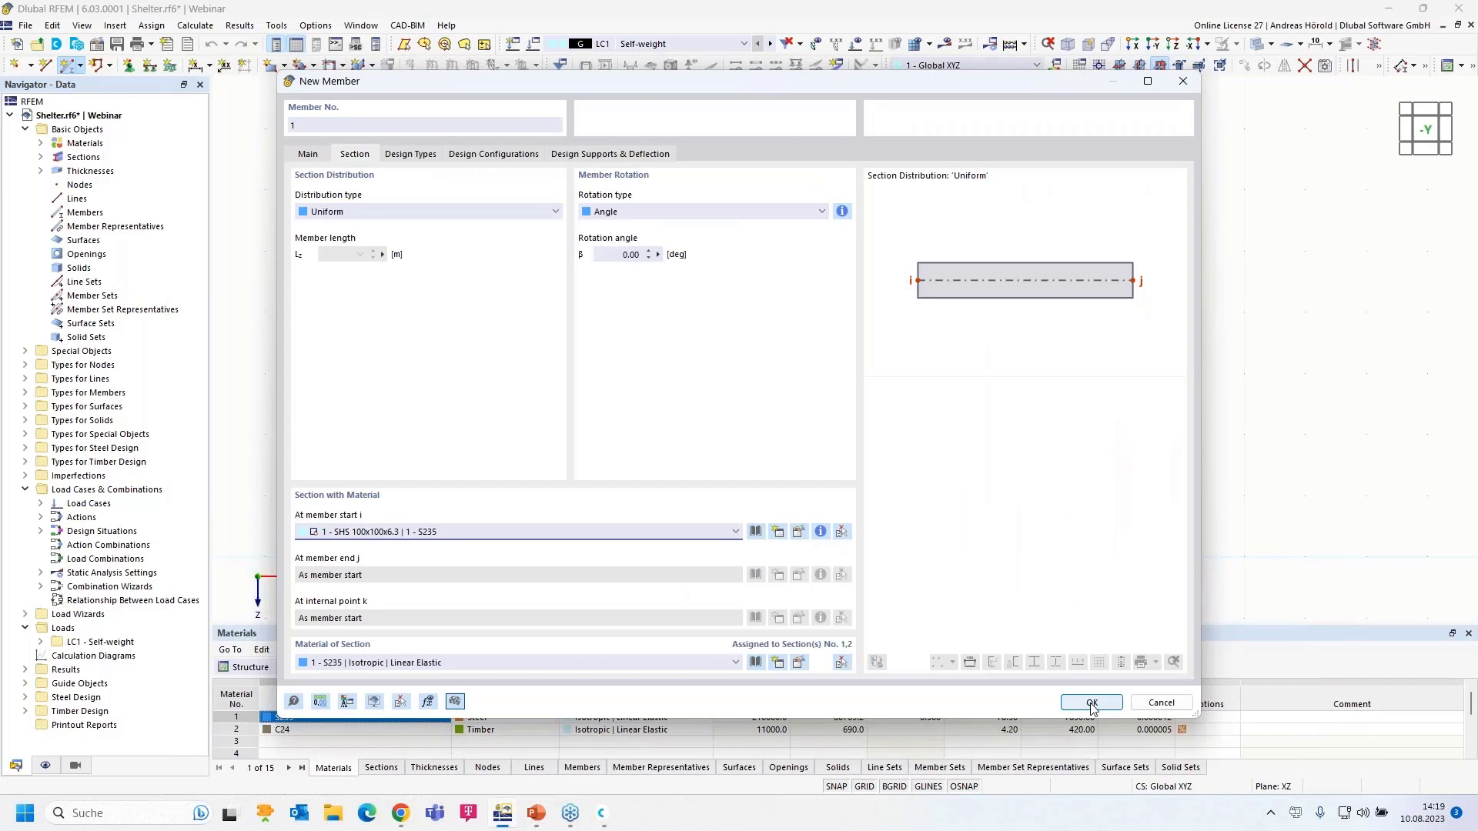
left_click(1091, 702)
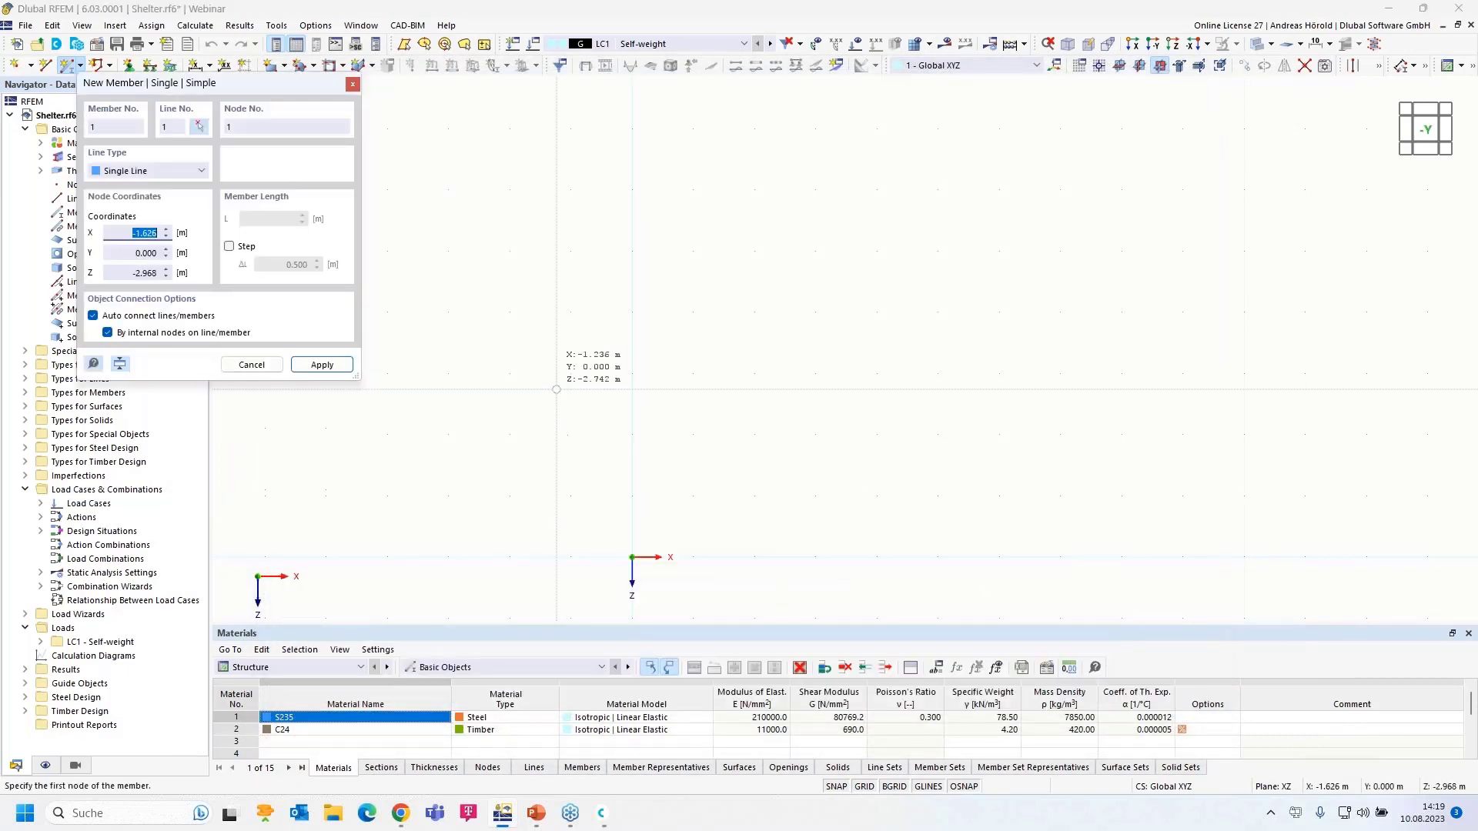
left_click(632, 558)
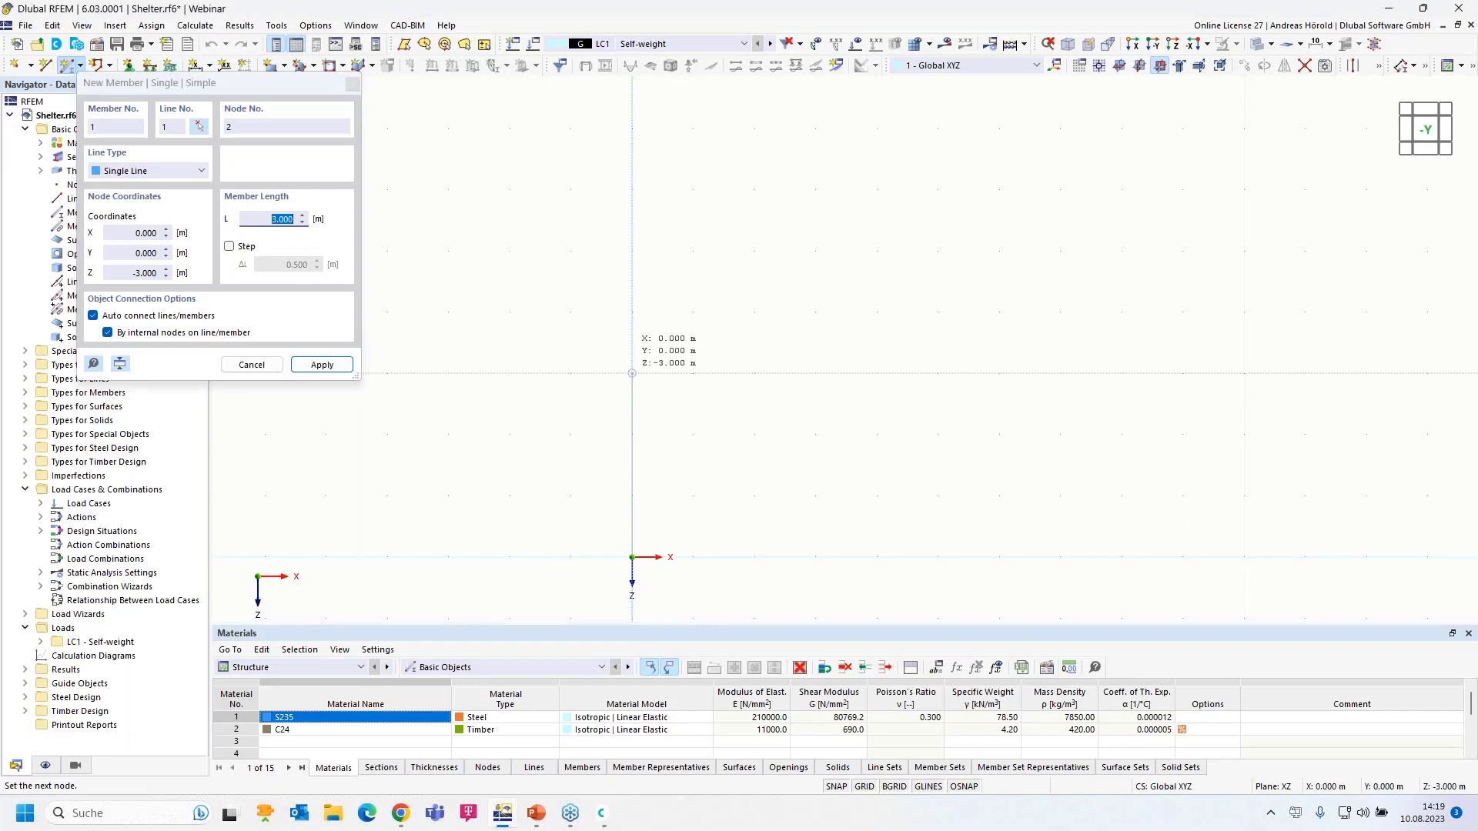
left_click(636, 376)
right_click(673, 410)
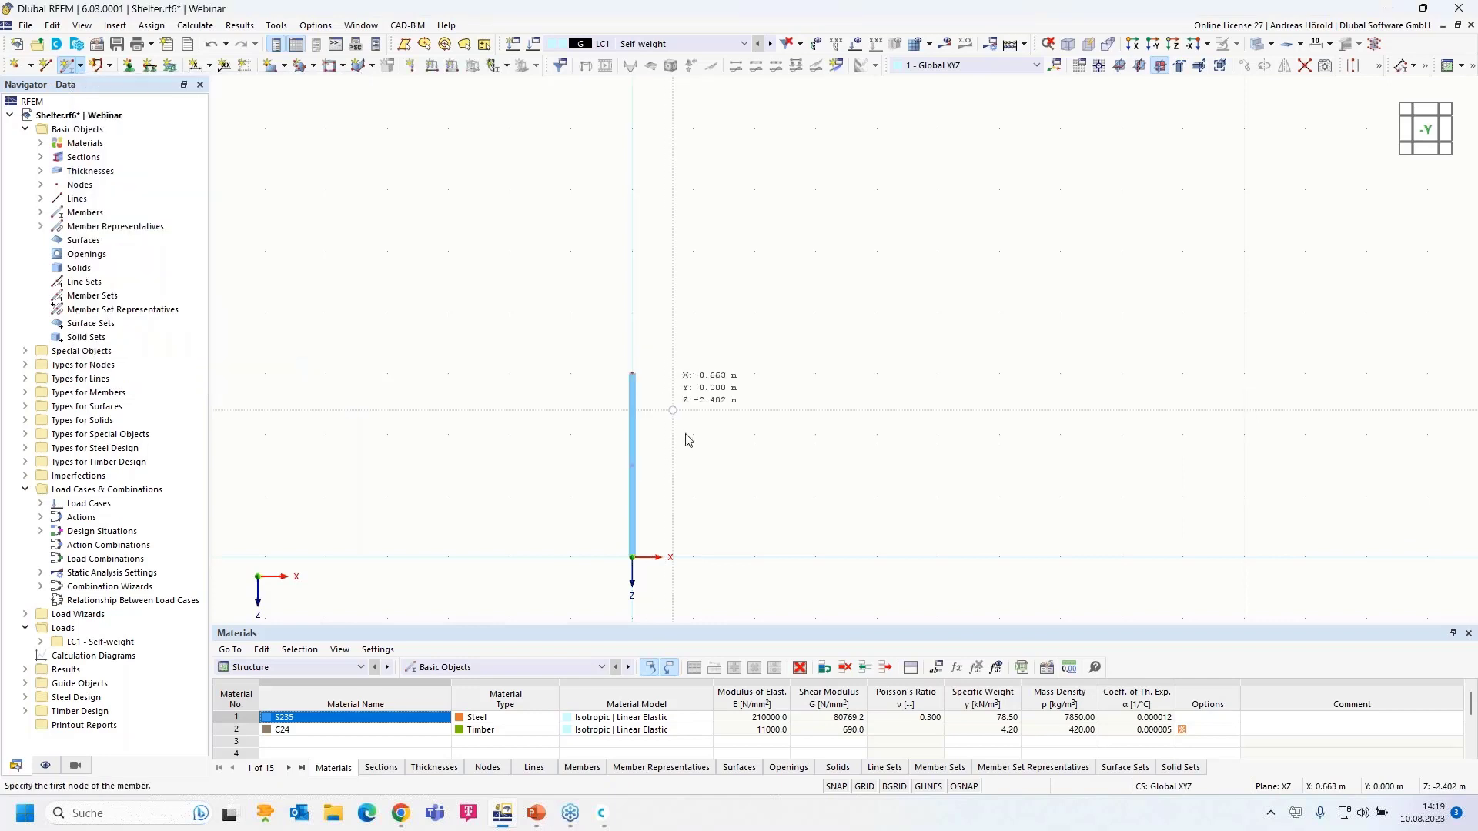
scroll(695, 511, "up", 4)
middle_click_drag(695, 507, 720, 414)
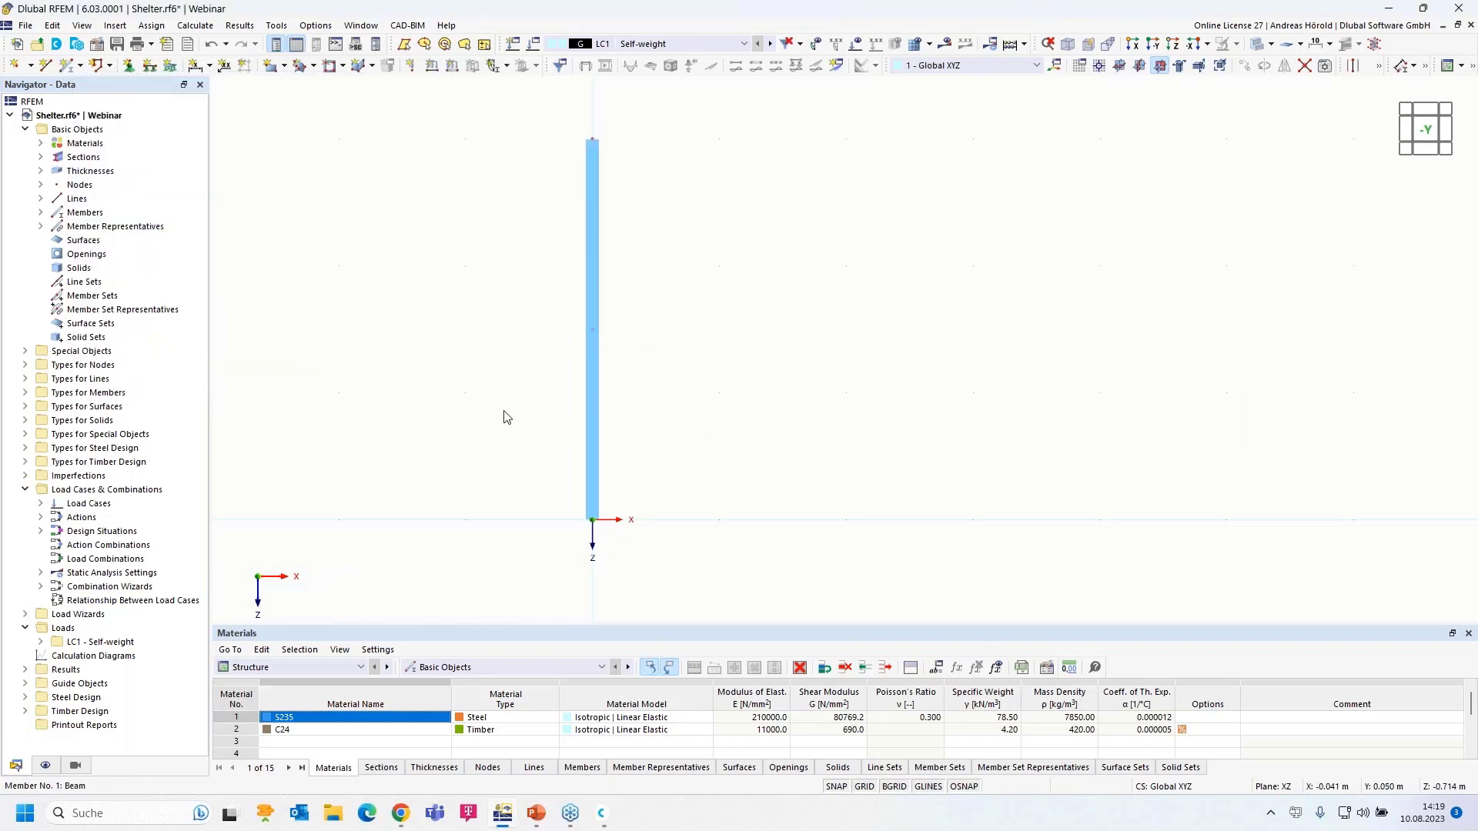
- Choose support type 2 - Fixed, checking uX and φX nonlinearity stay None
left_click(129, 65)
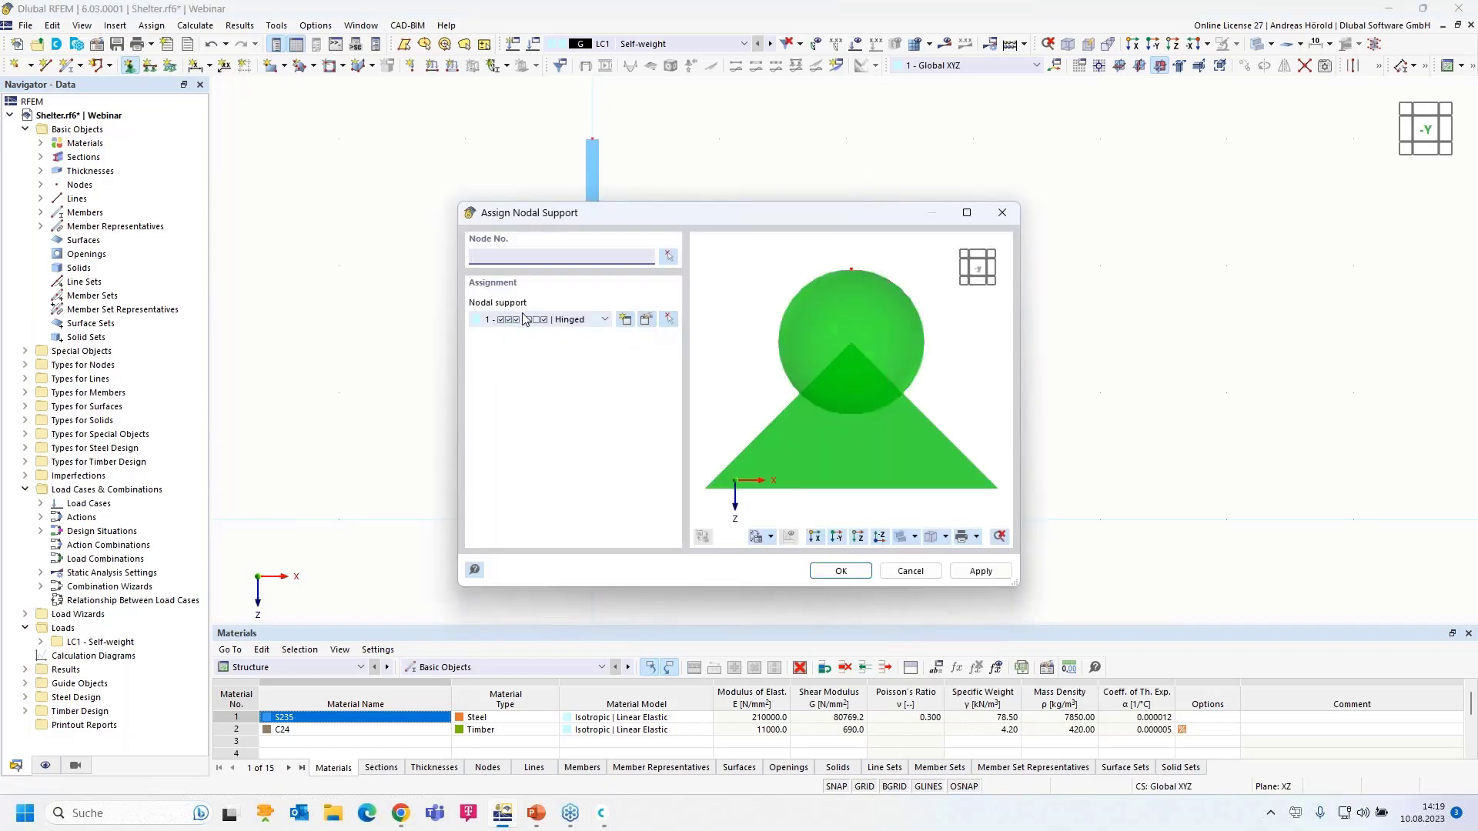
left_click(605, 320)
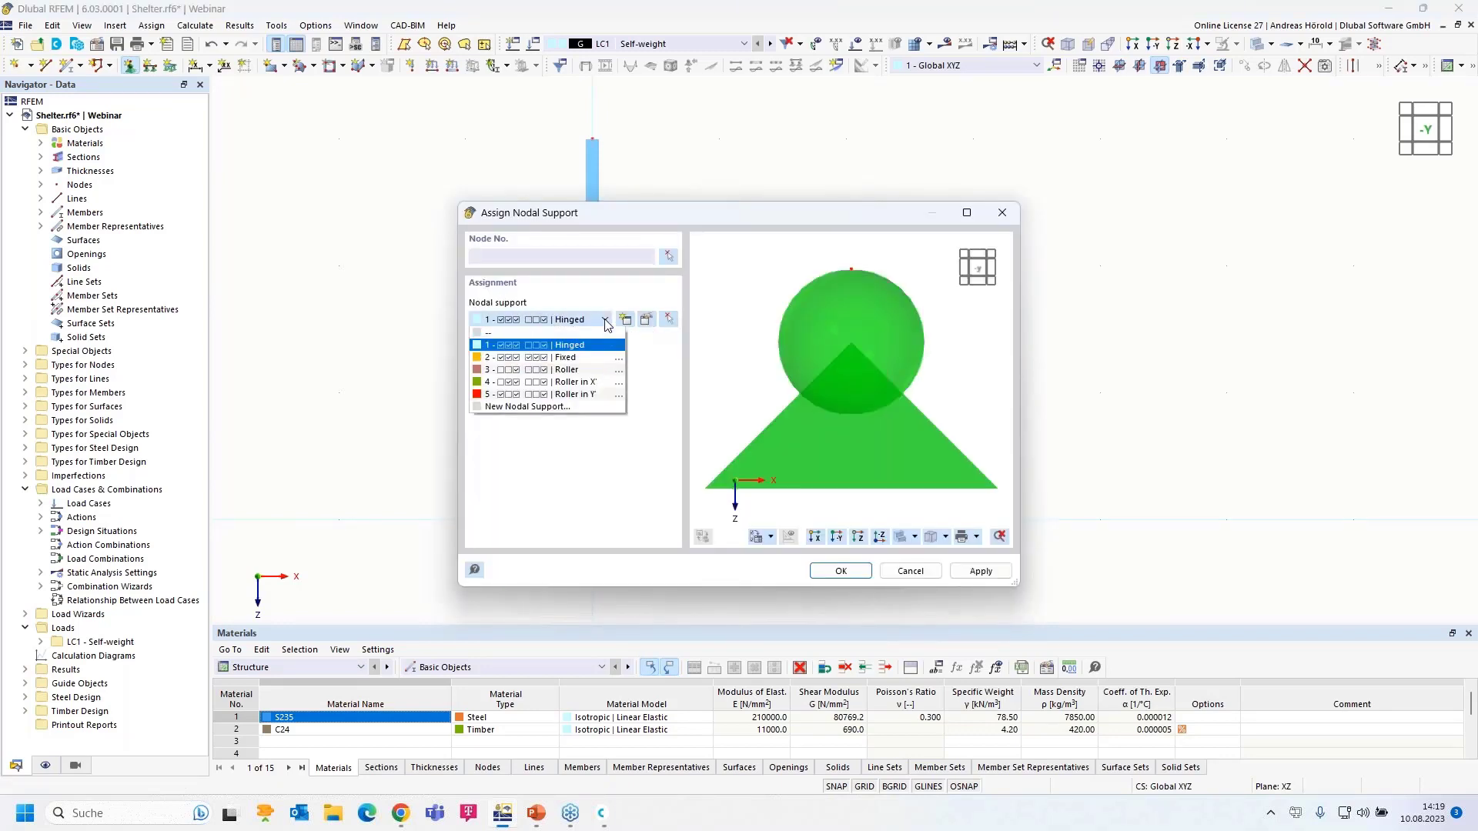
left_click(583, 359)
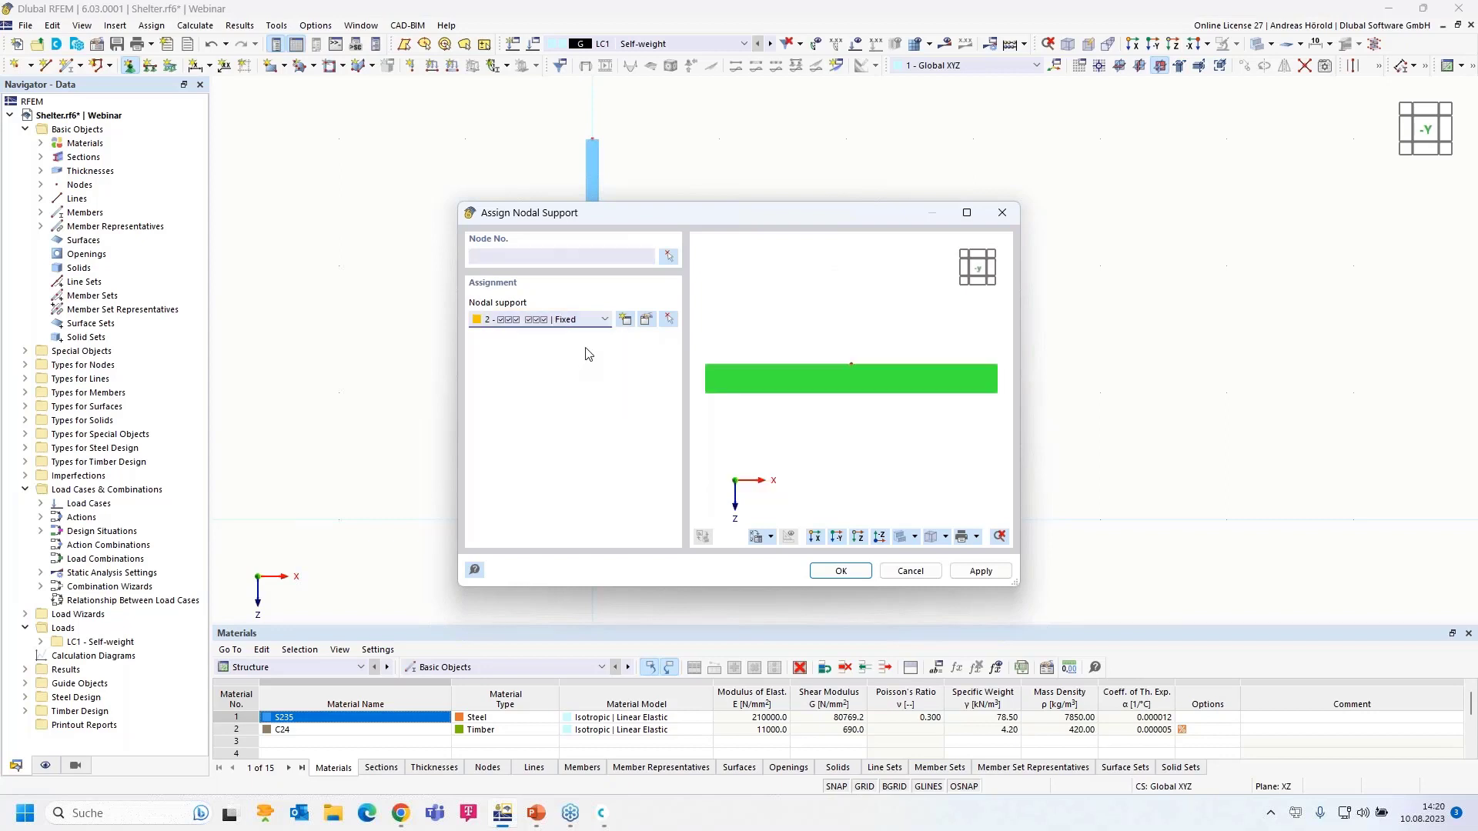
left_click(647, 320)
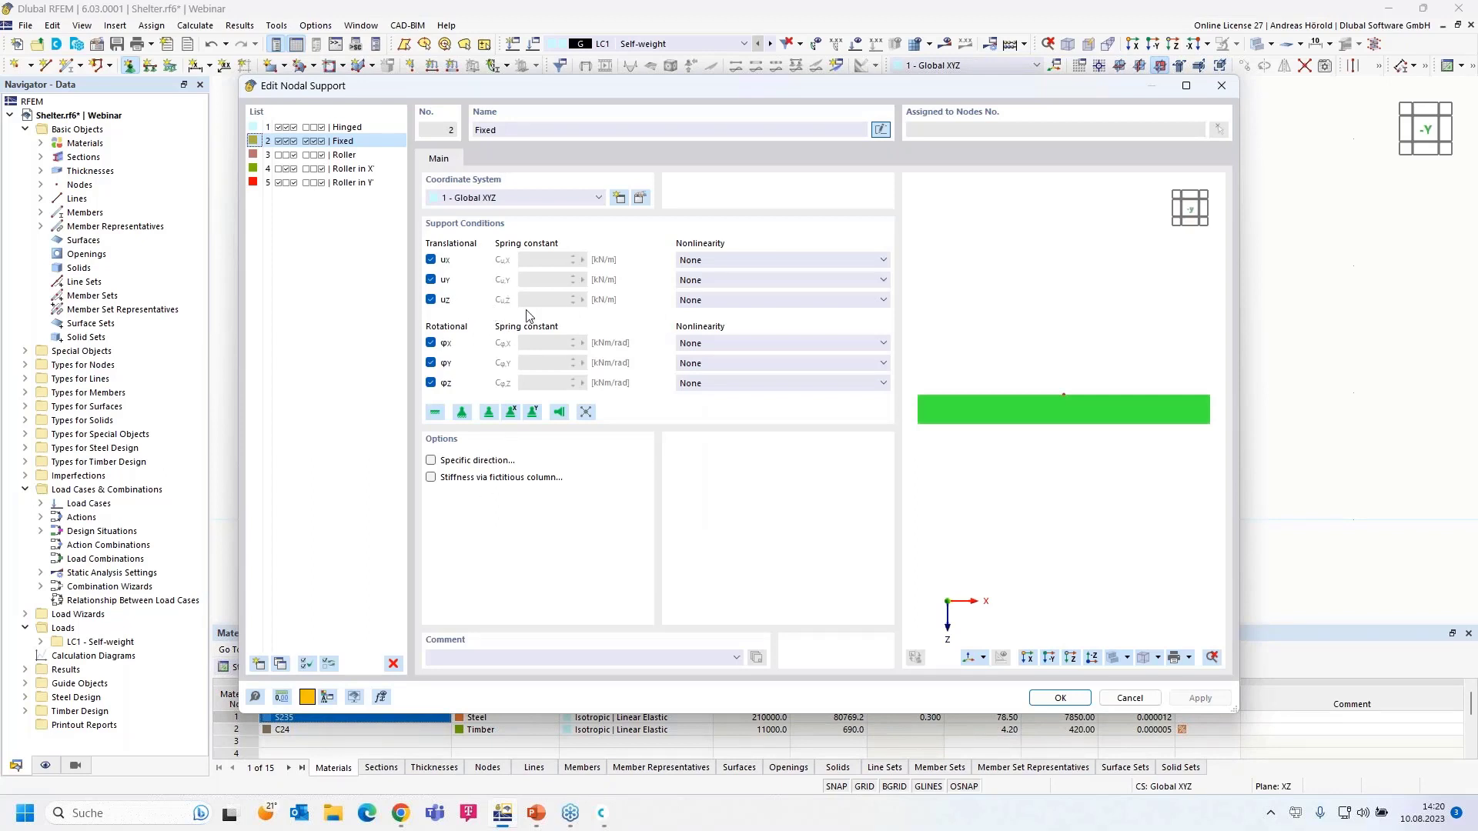
left_click(796, 264)
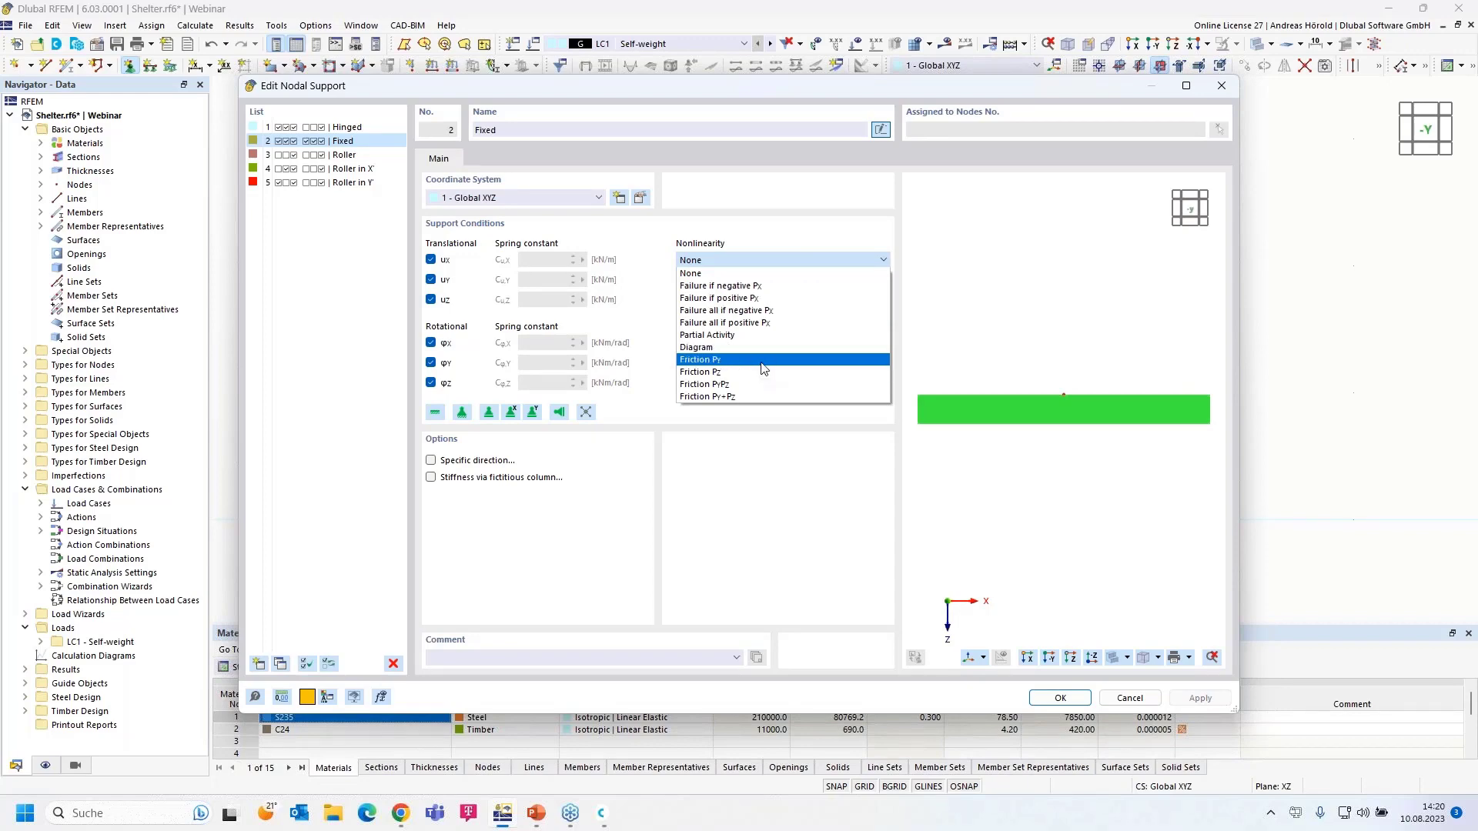
left_click(785, 491)
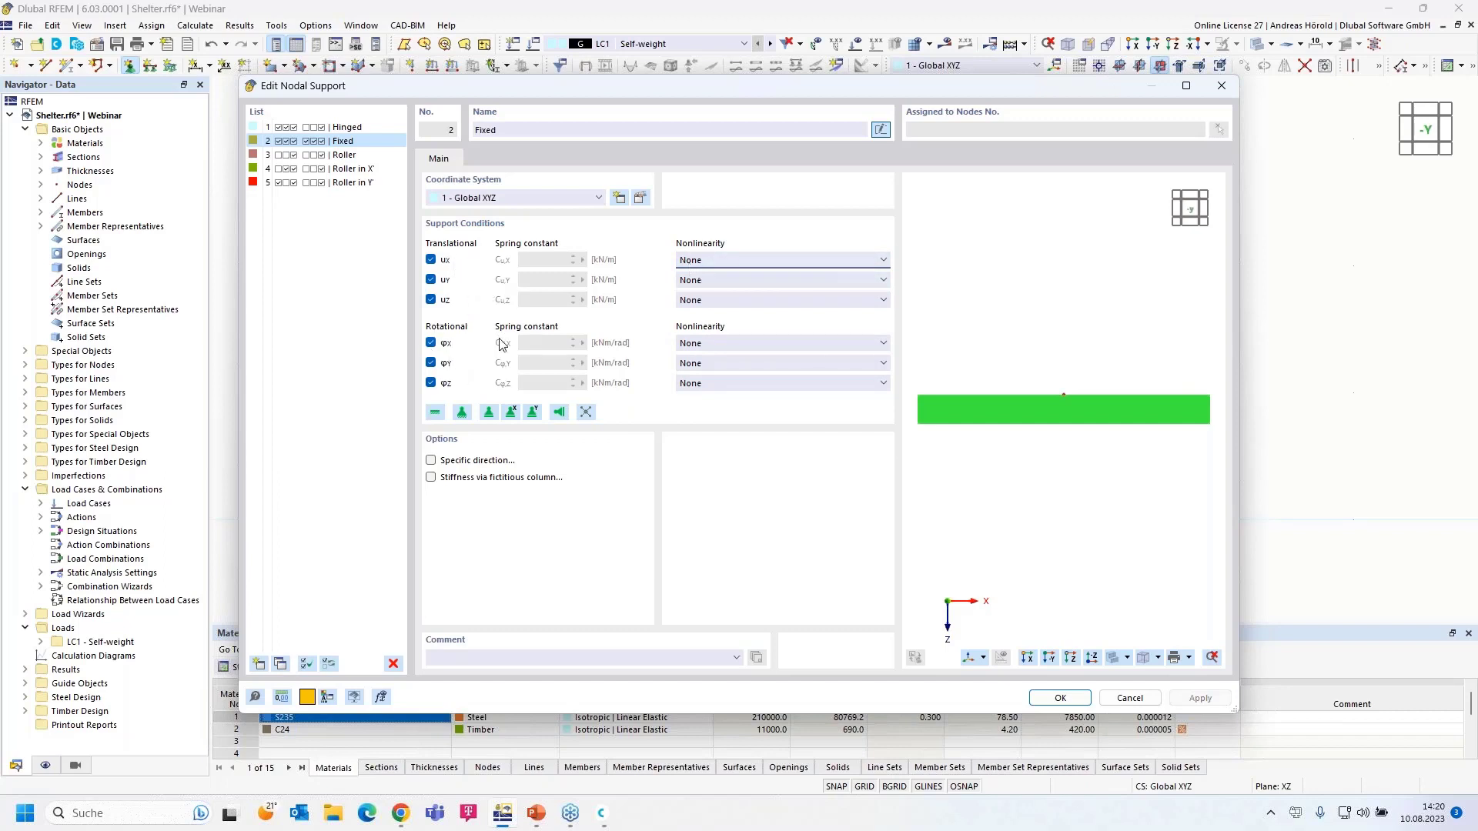
left_click(792, 344)
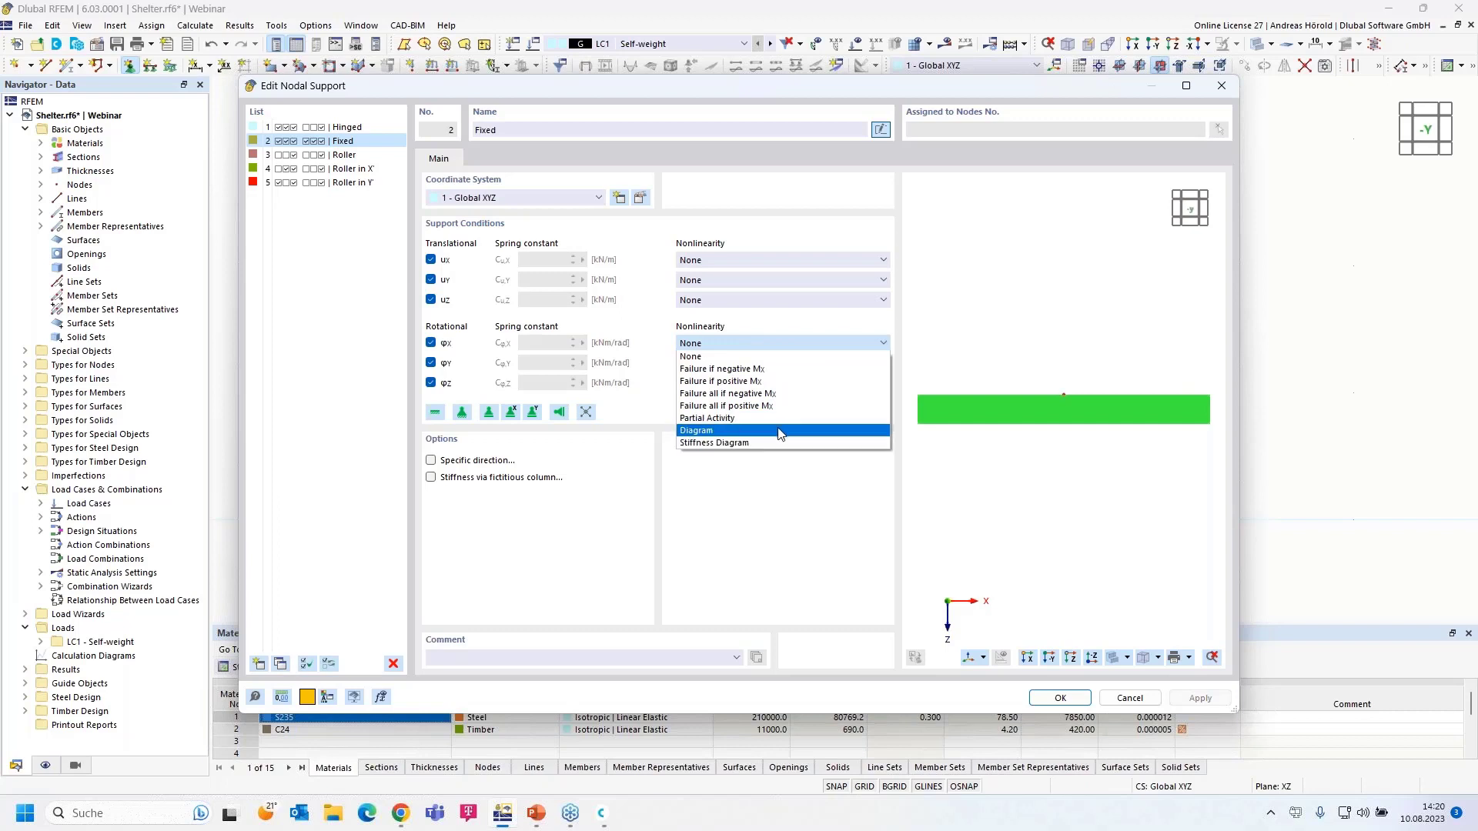
left_click(763, 541)
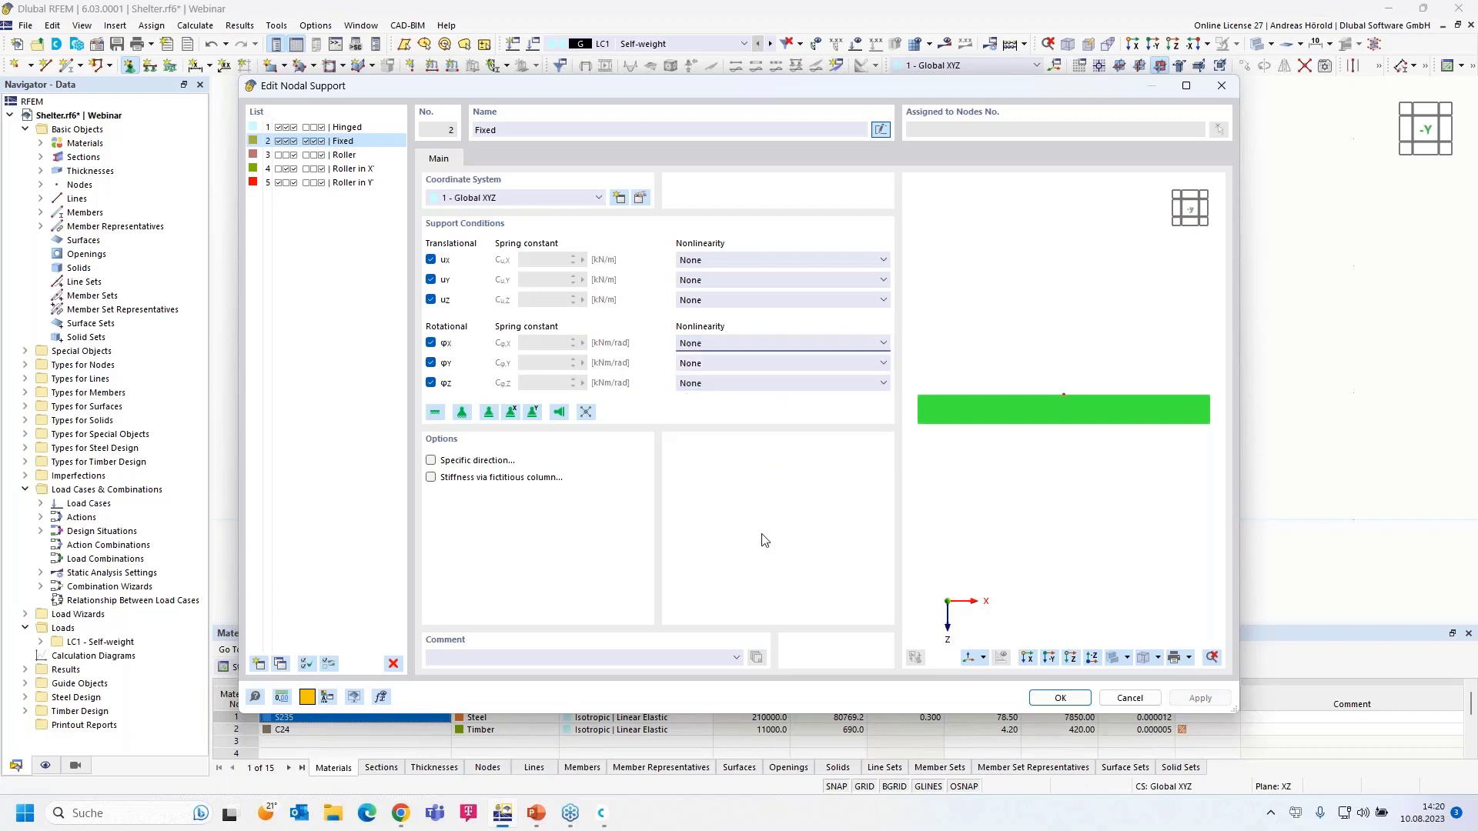
left_click(1061, 698)
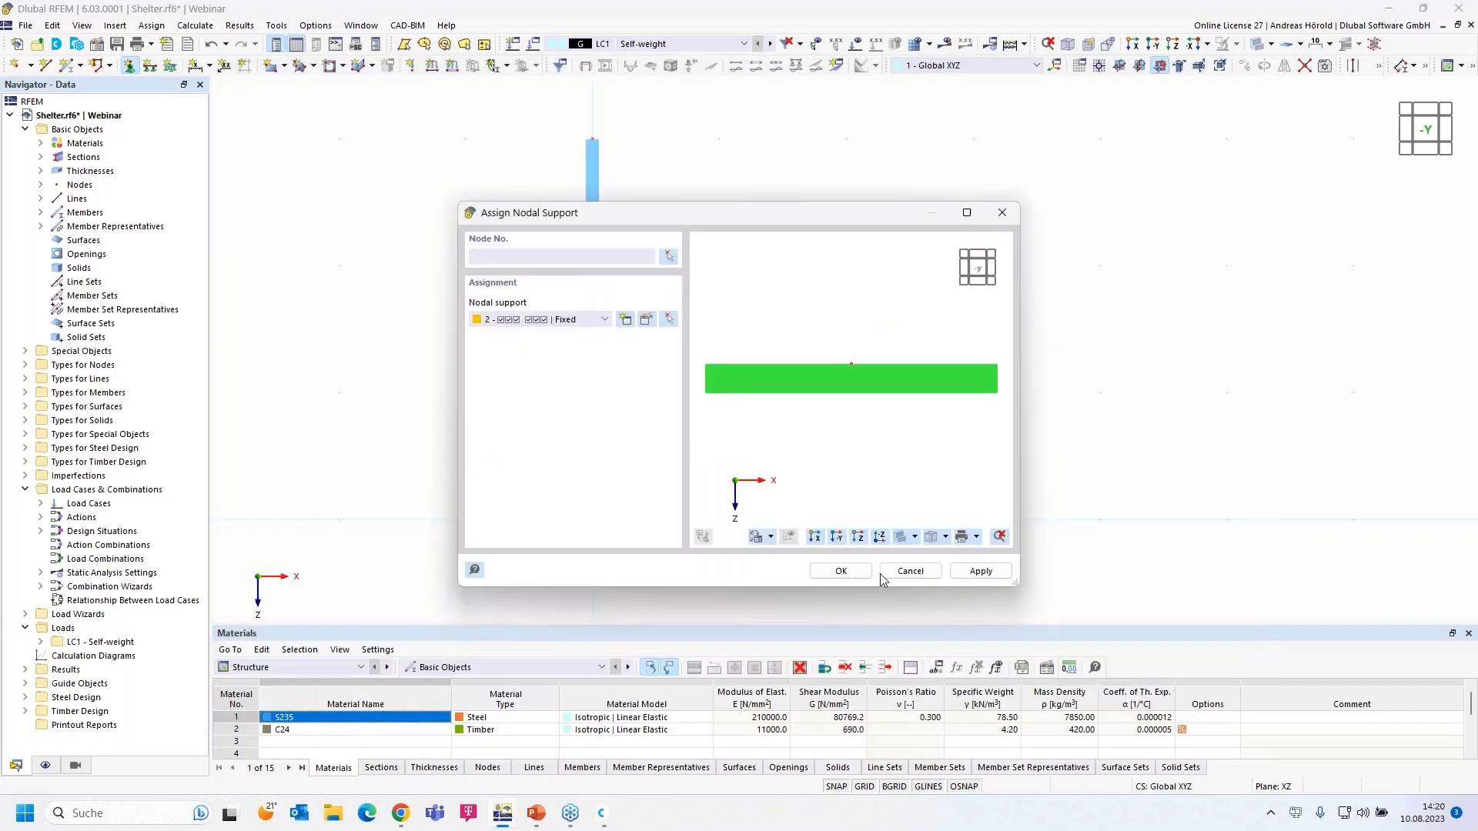
- Assign the Fixed support to the column's base node at the origin
left_click(822, 572)
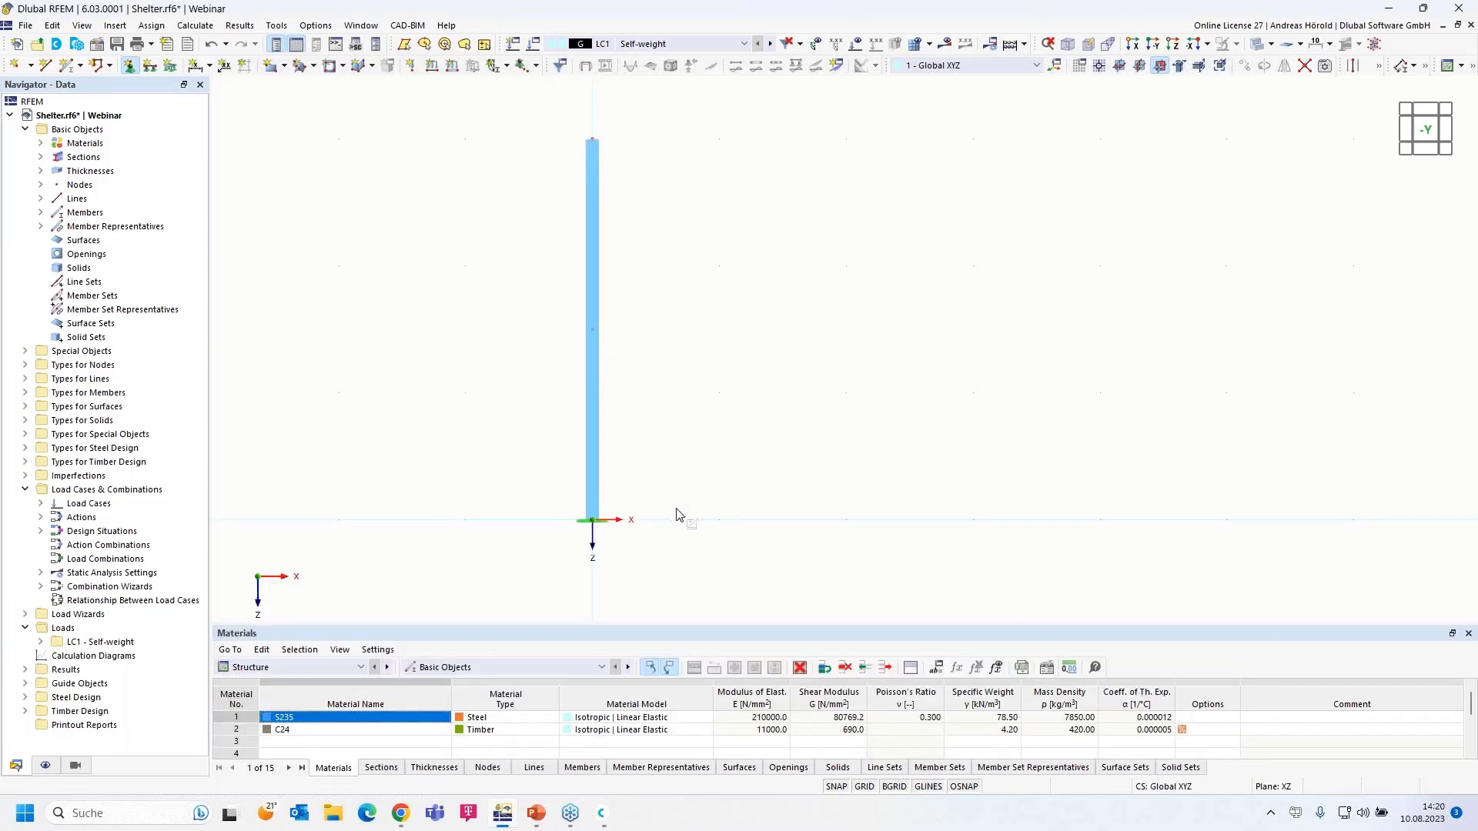
scroll(668, 511, "up", 1)
middle_click_drag(690, 478, 719, 511)
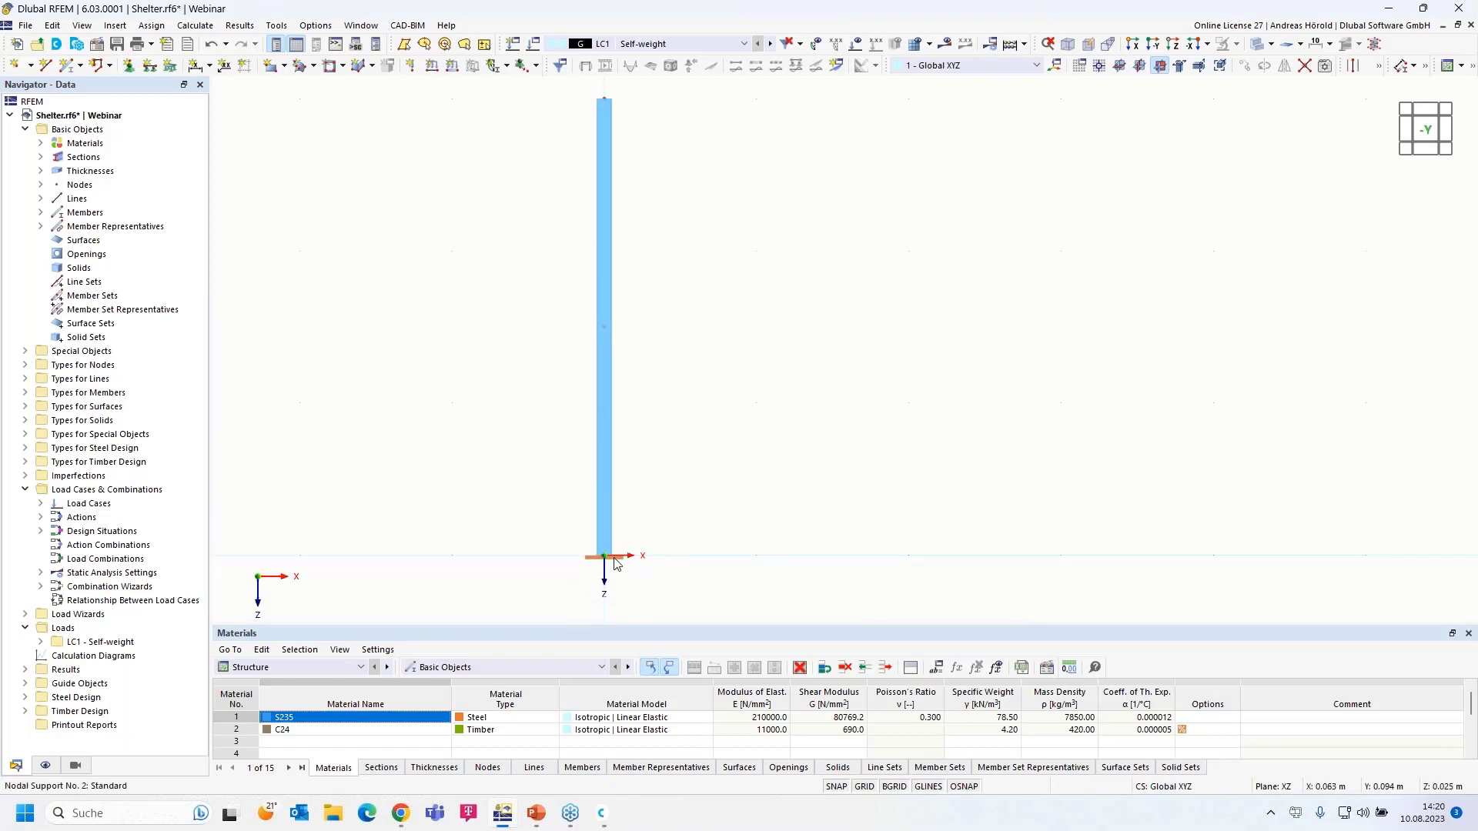
- Enlarge the nodal support symbol with its size slider, then window-select the whole column
mouse_move(617, 563)
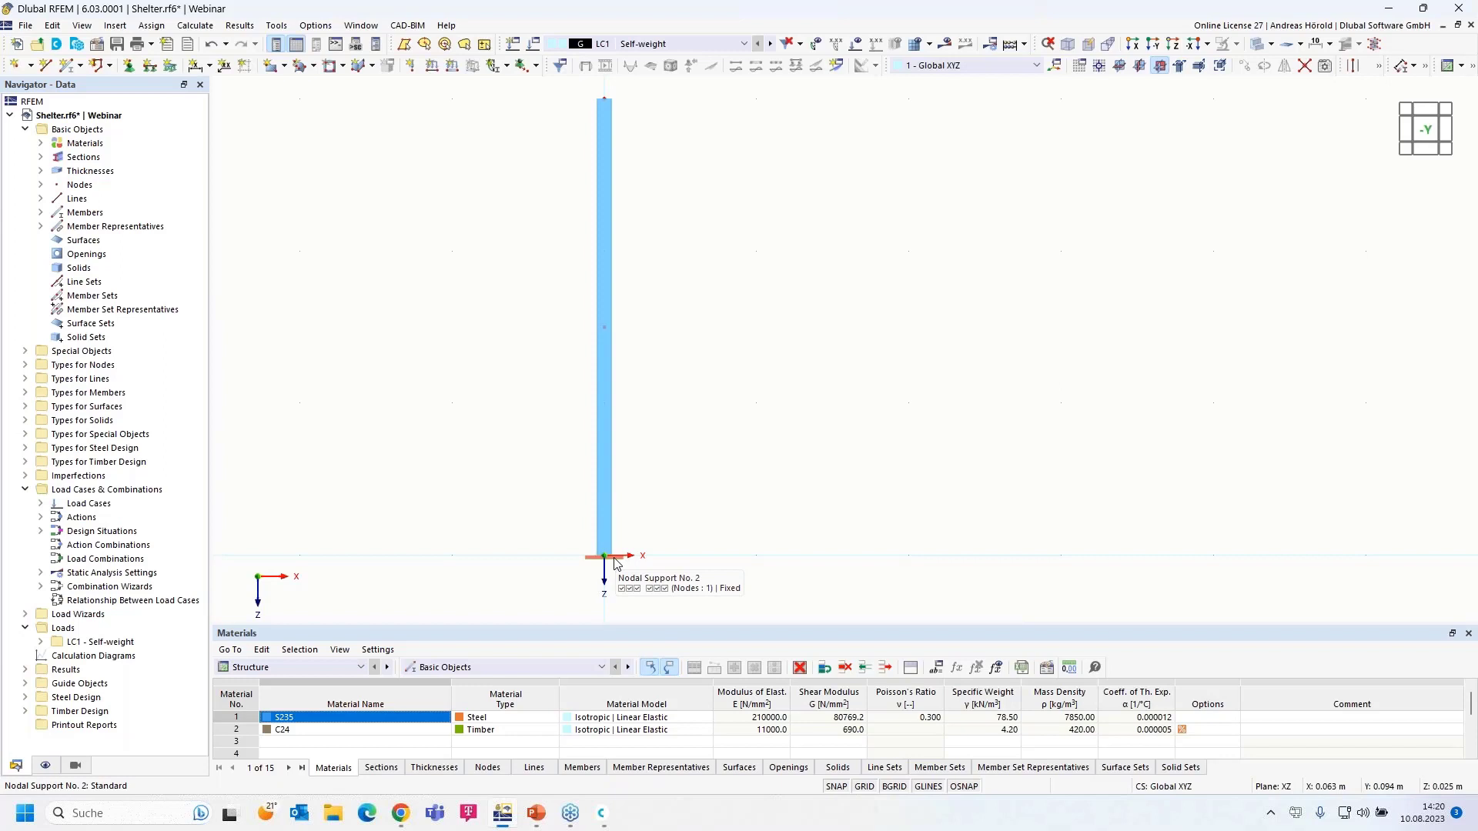
right_click(616, 562)
left_click_drag(855, 344, 964, 352)
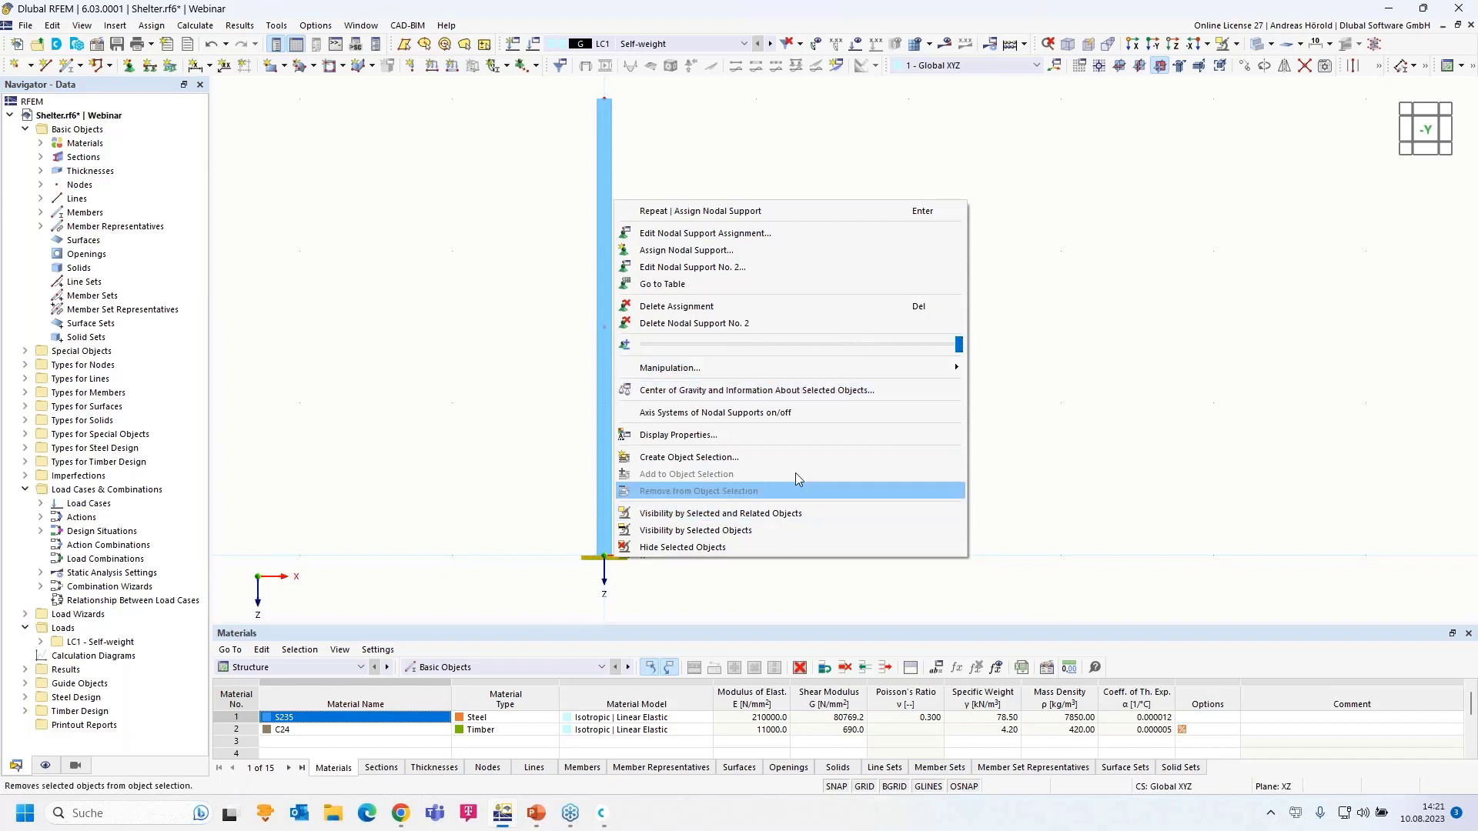
left_click_drag(957, 344, 954, 347)
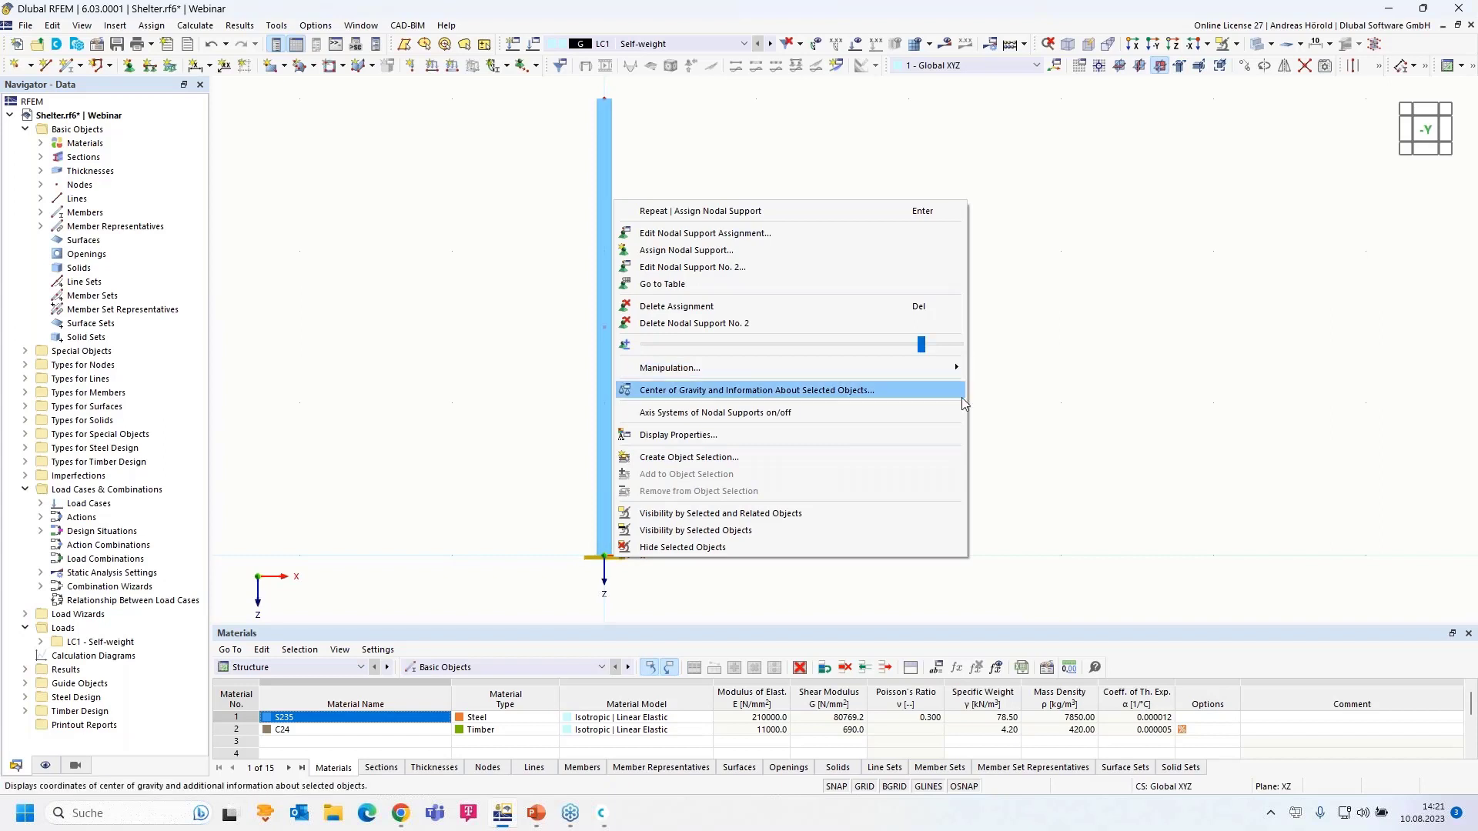
left_click(1041, 403)
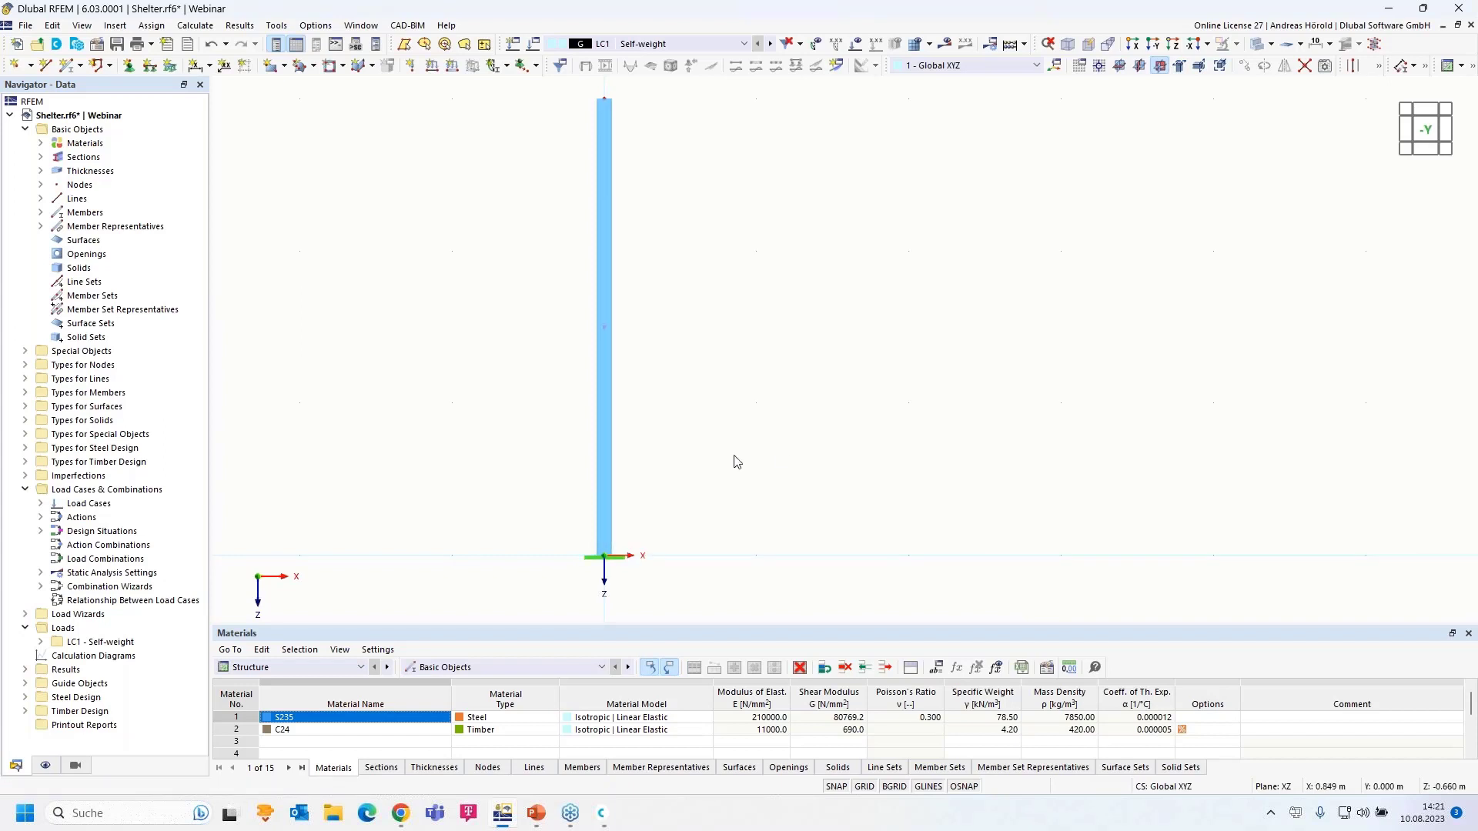
scroll(736, 462, "down", 2)
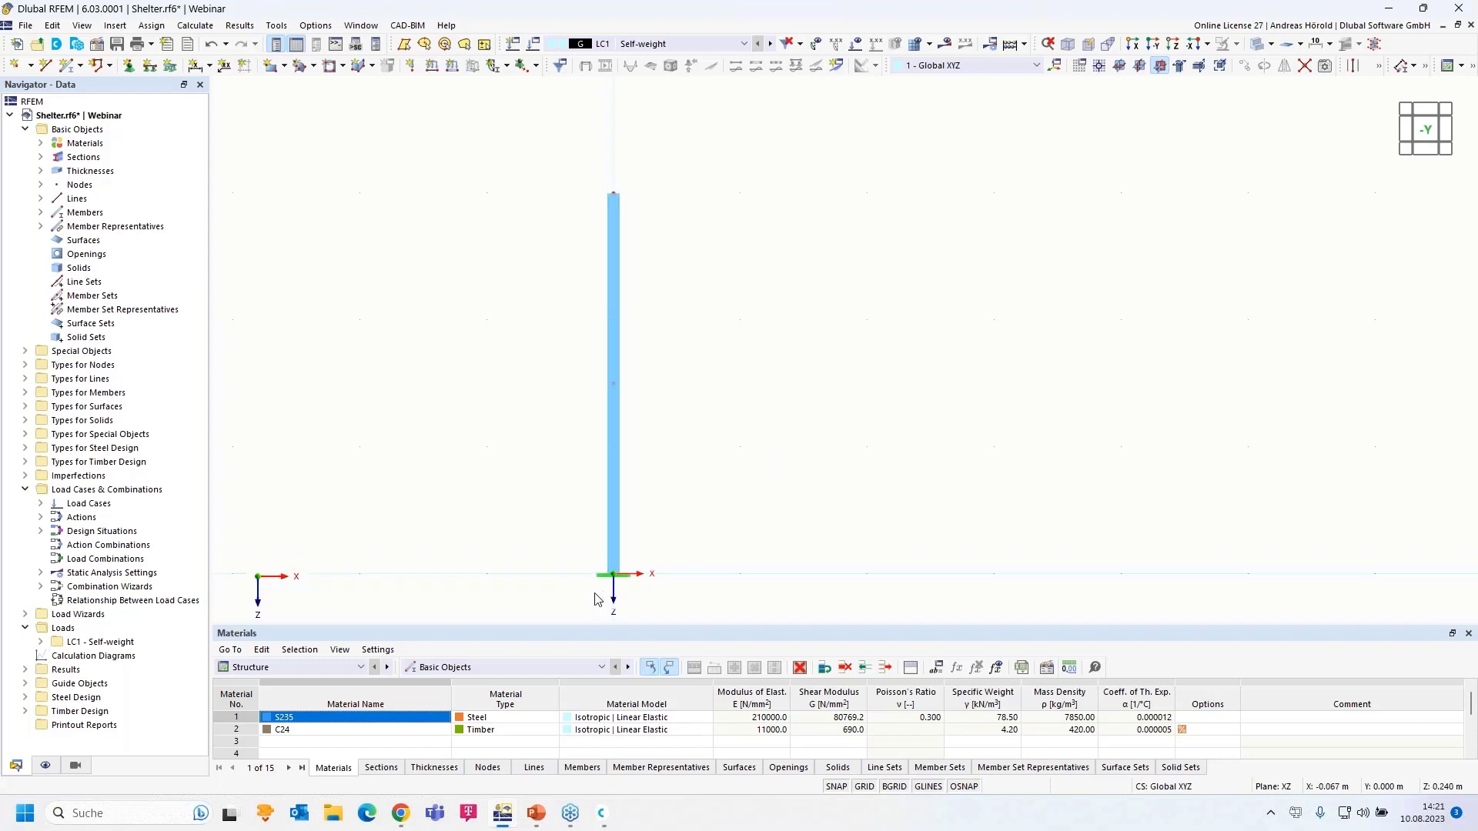
left_click_drag(536, 612, 766, 161)
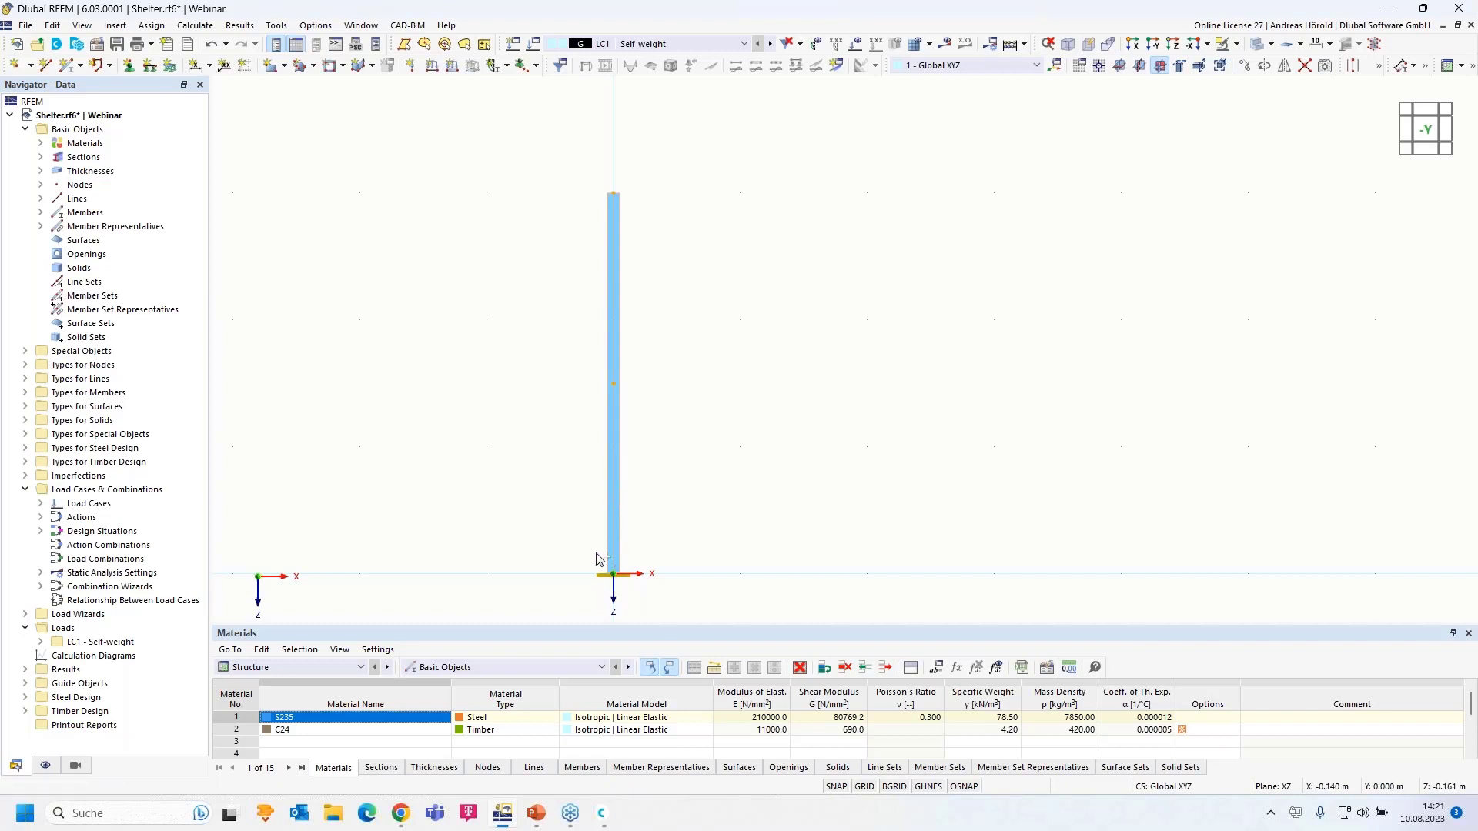
mouse_move(612, 557)
- Copy the fixed SHS column 5 m along X from its origin node, then frame both columns
left_click(613, 573)
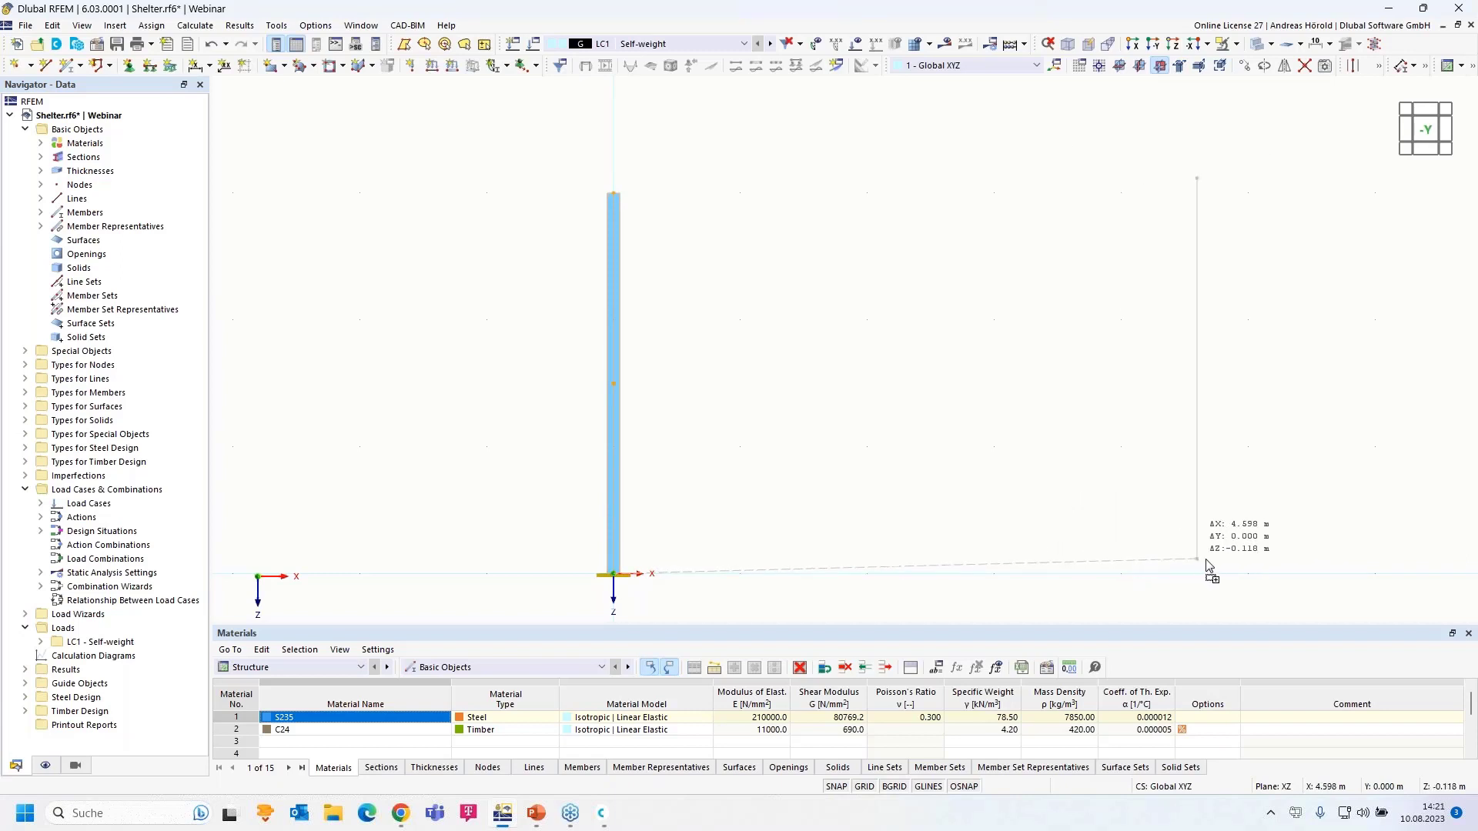
left_click(1248, 575)
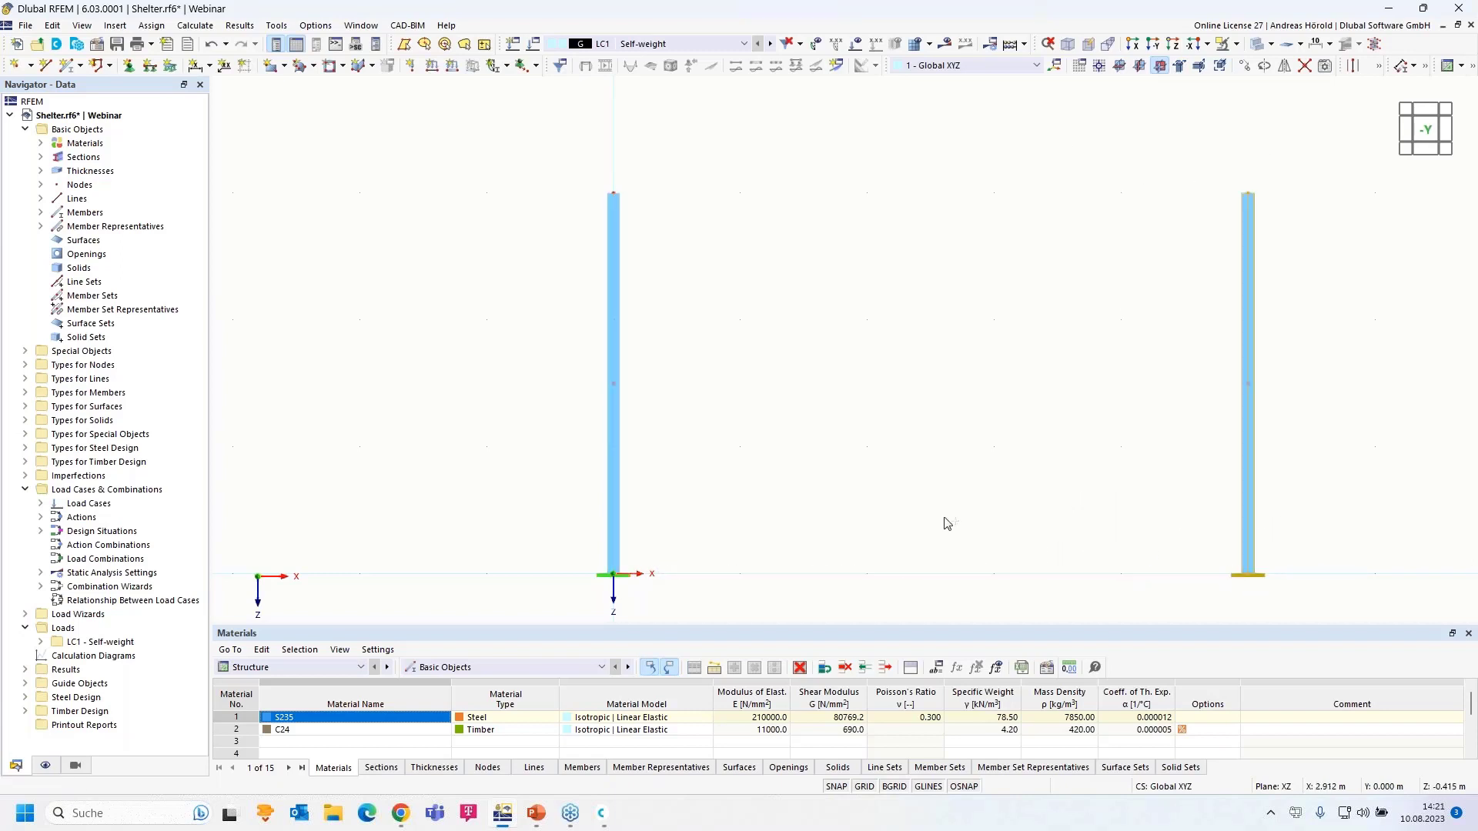
scroll(877, 508, "down", 3)
left_click(787, 455)
scroll(859, 402, "up", 3)
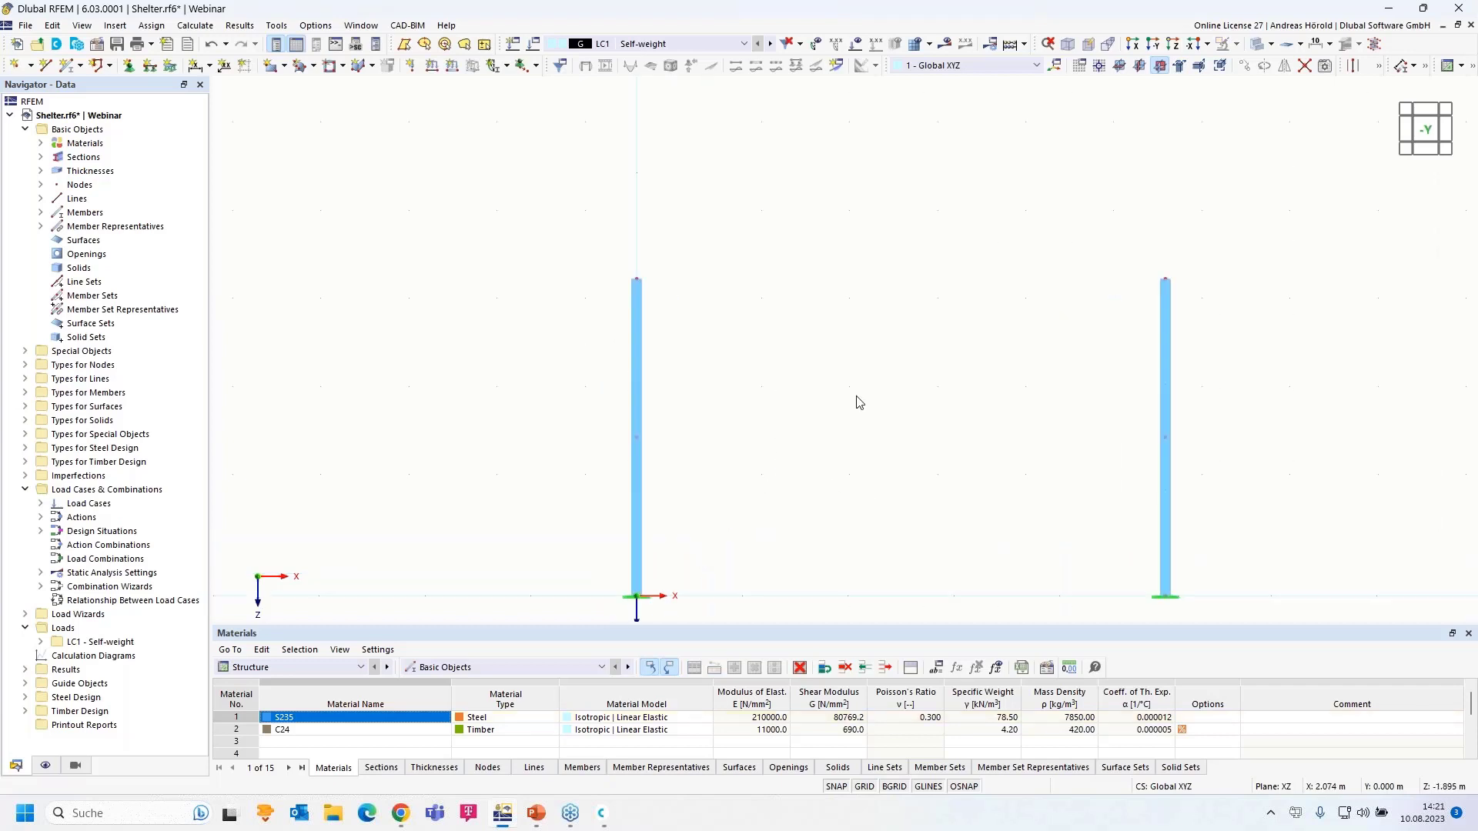
middle_click_drag(859, 402, 812, 353)
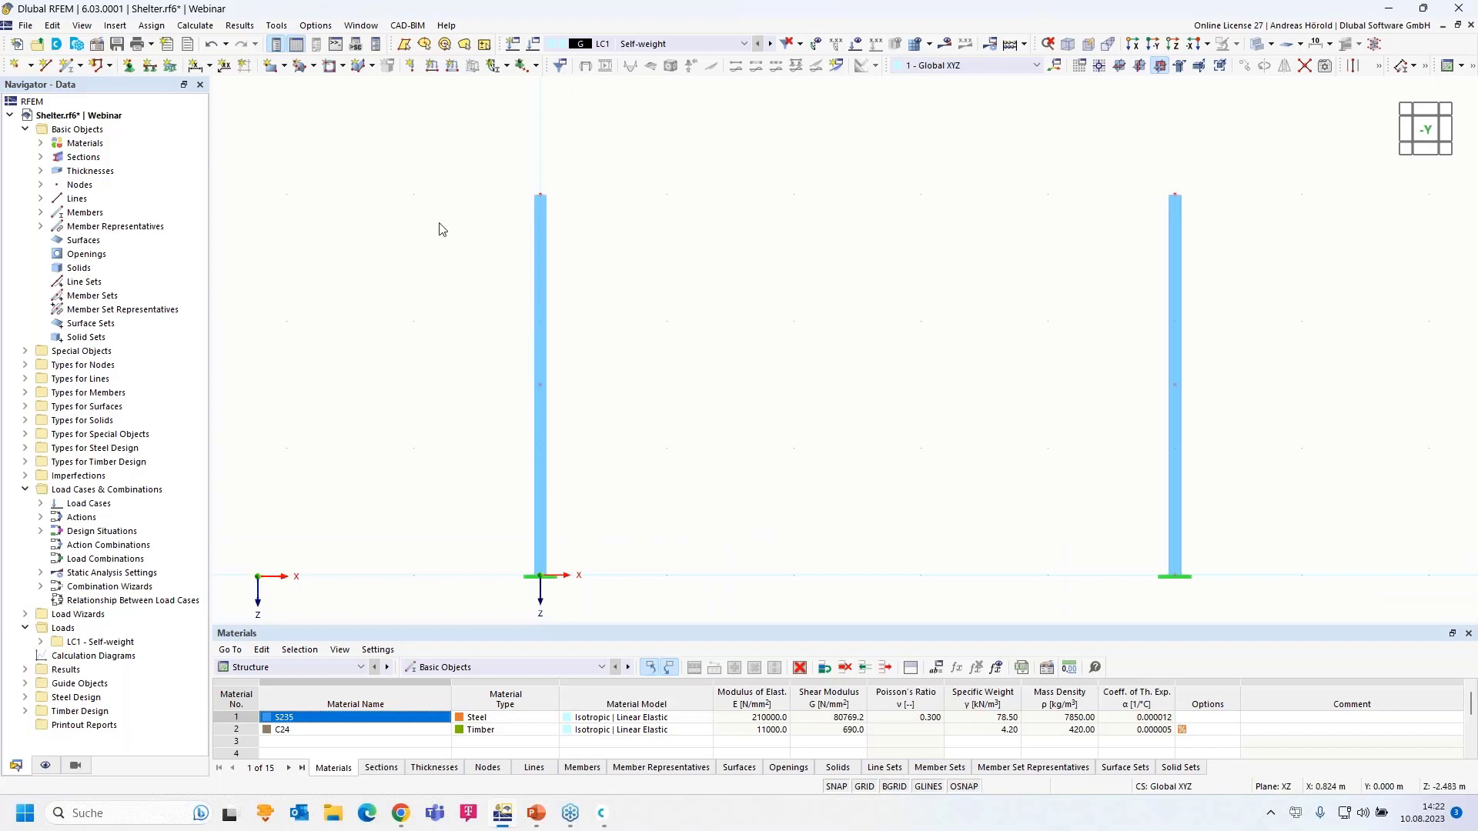
- Give the new member section 2, HE 160 A in S235, from the I-beam library
left_click(68, 67)
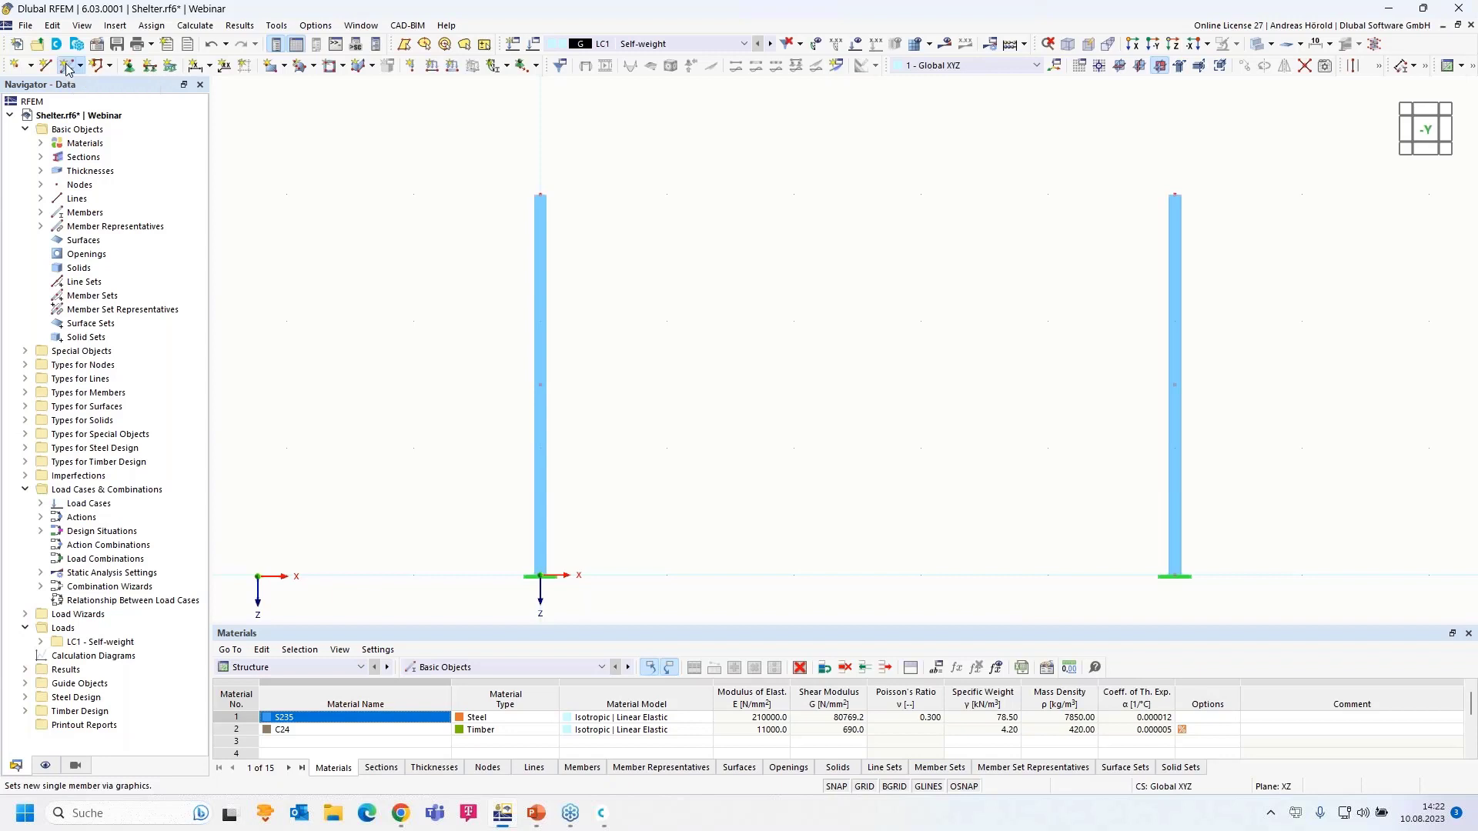
left_click(359, 157)
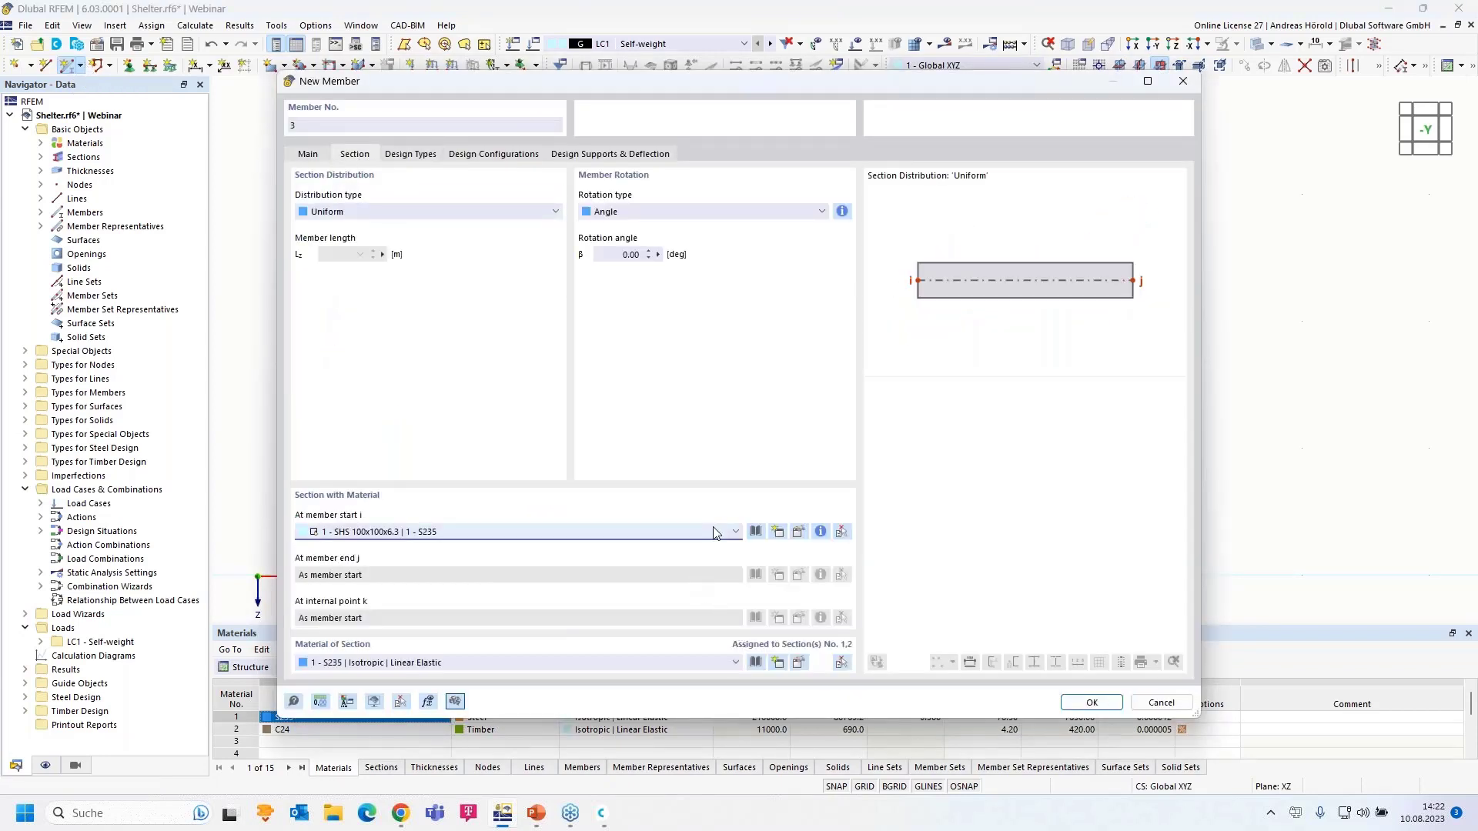
left_click(713, 532)
left_click(704, 562)
left_click(799, 532)
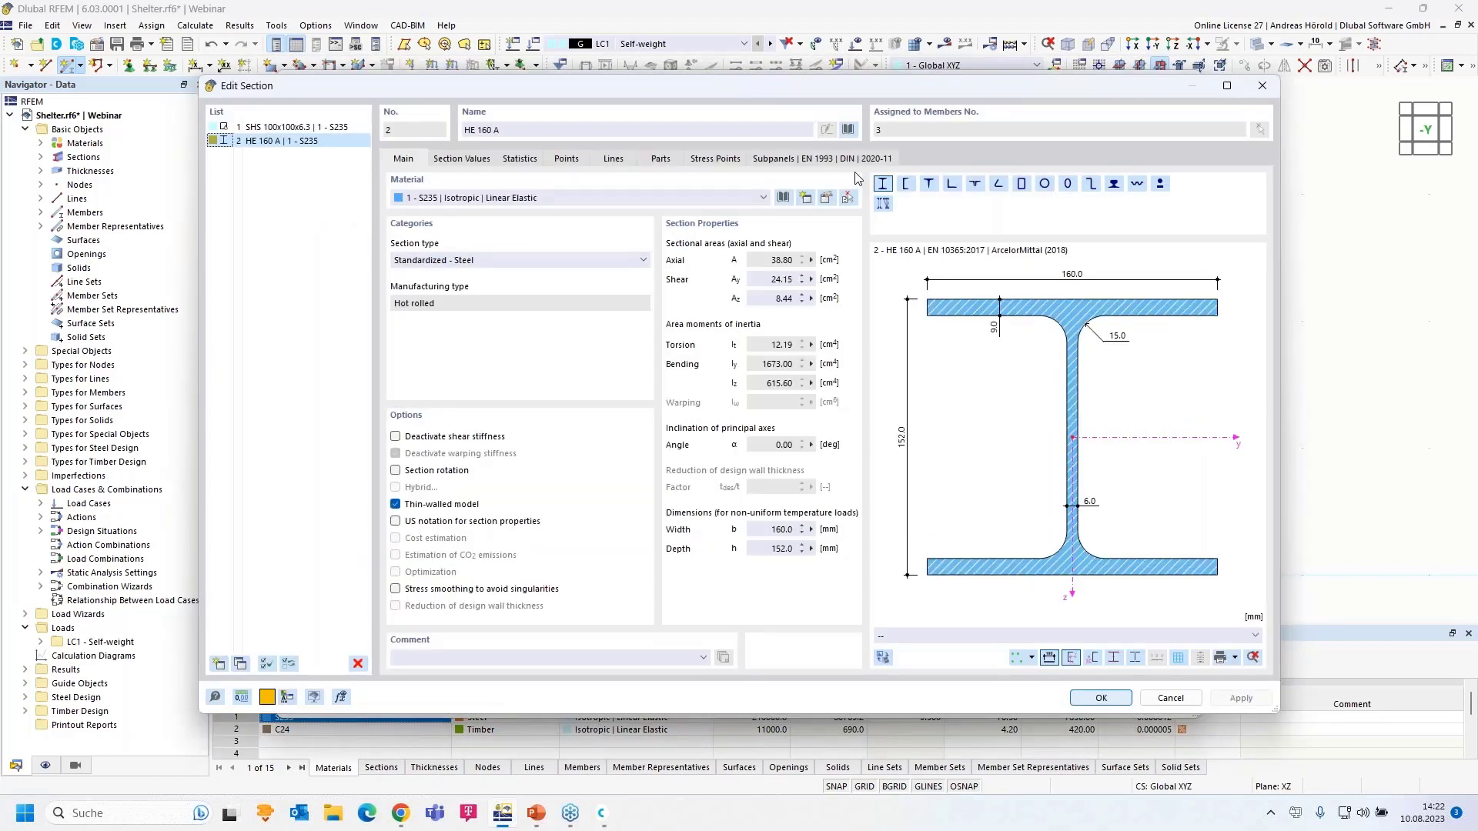
left_click(847, 129)
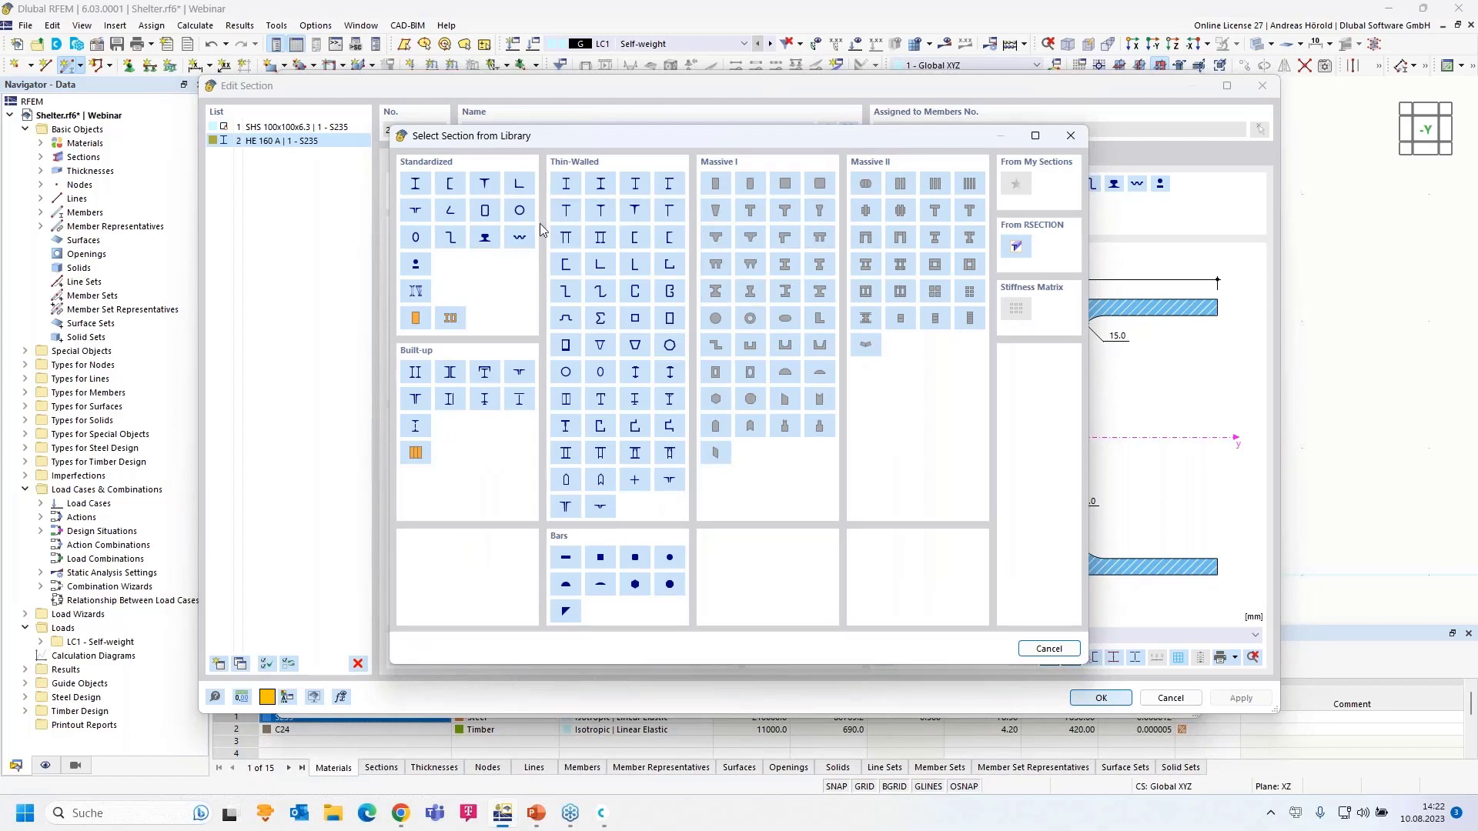
left_click(415, 183)
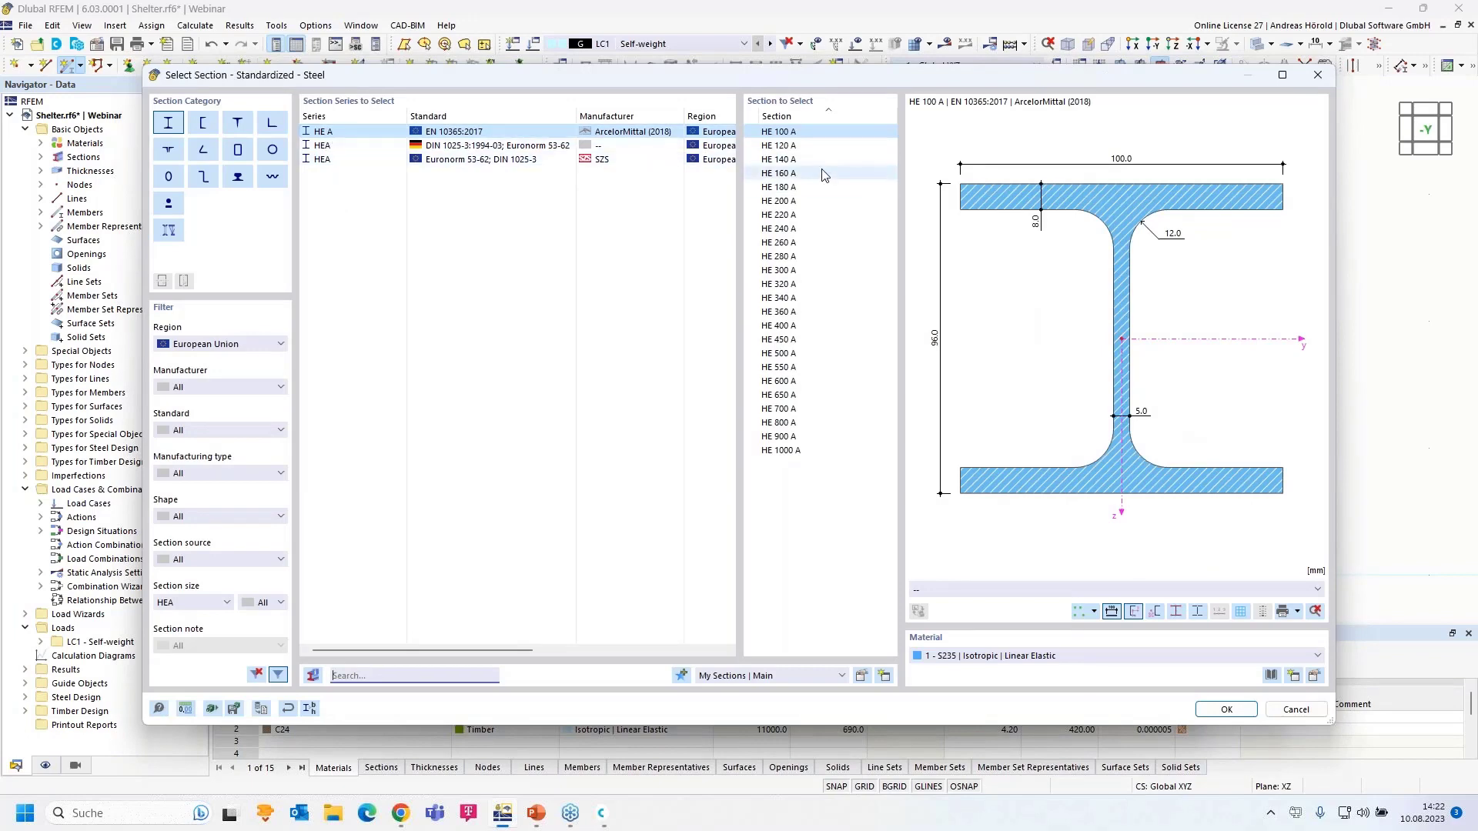
left_click(797, 174)
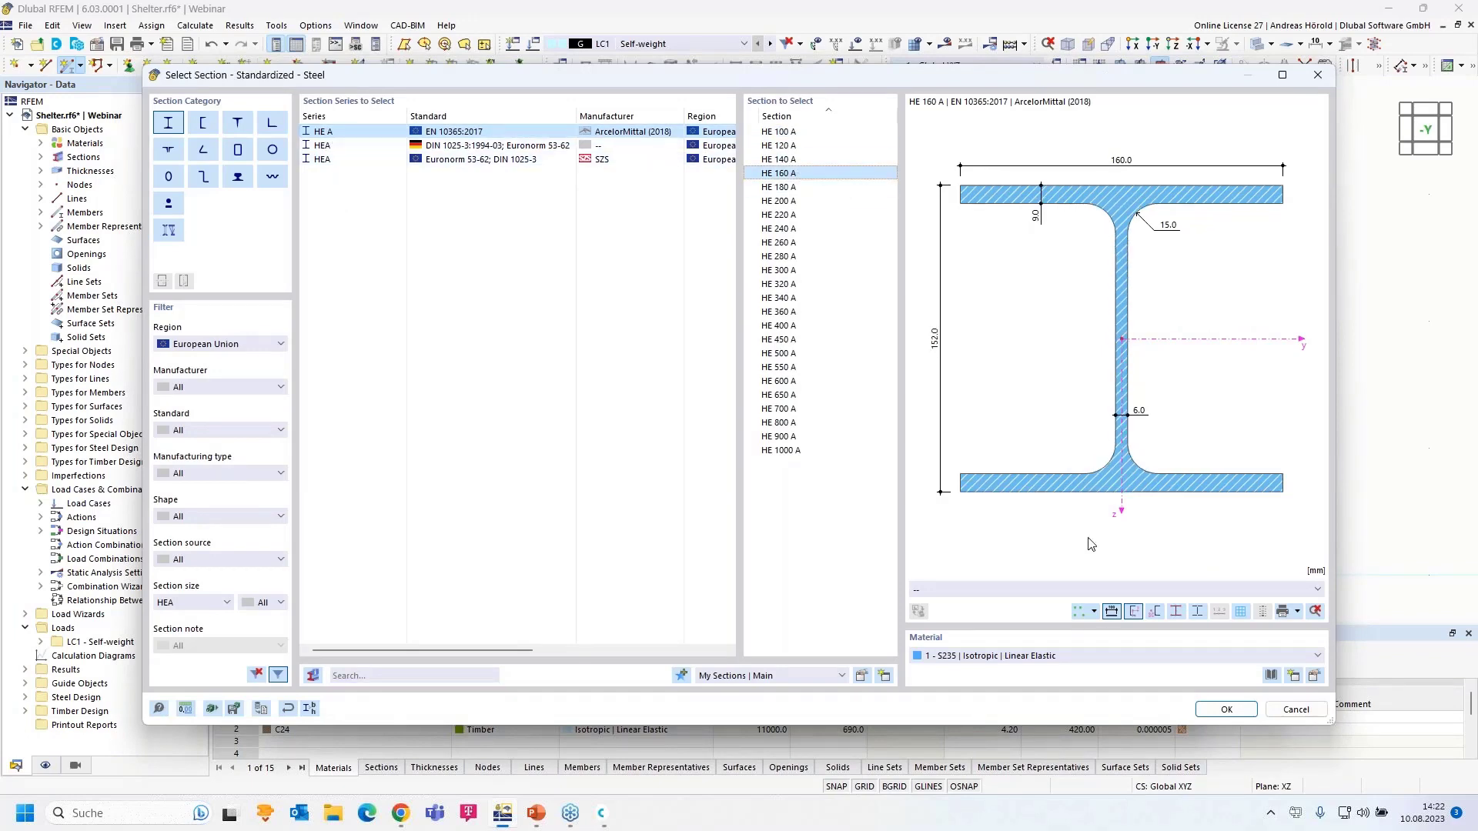
left_click(1217, 711)
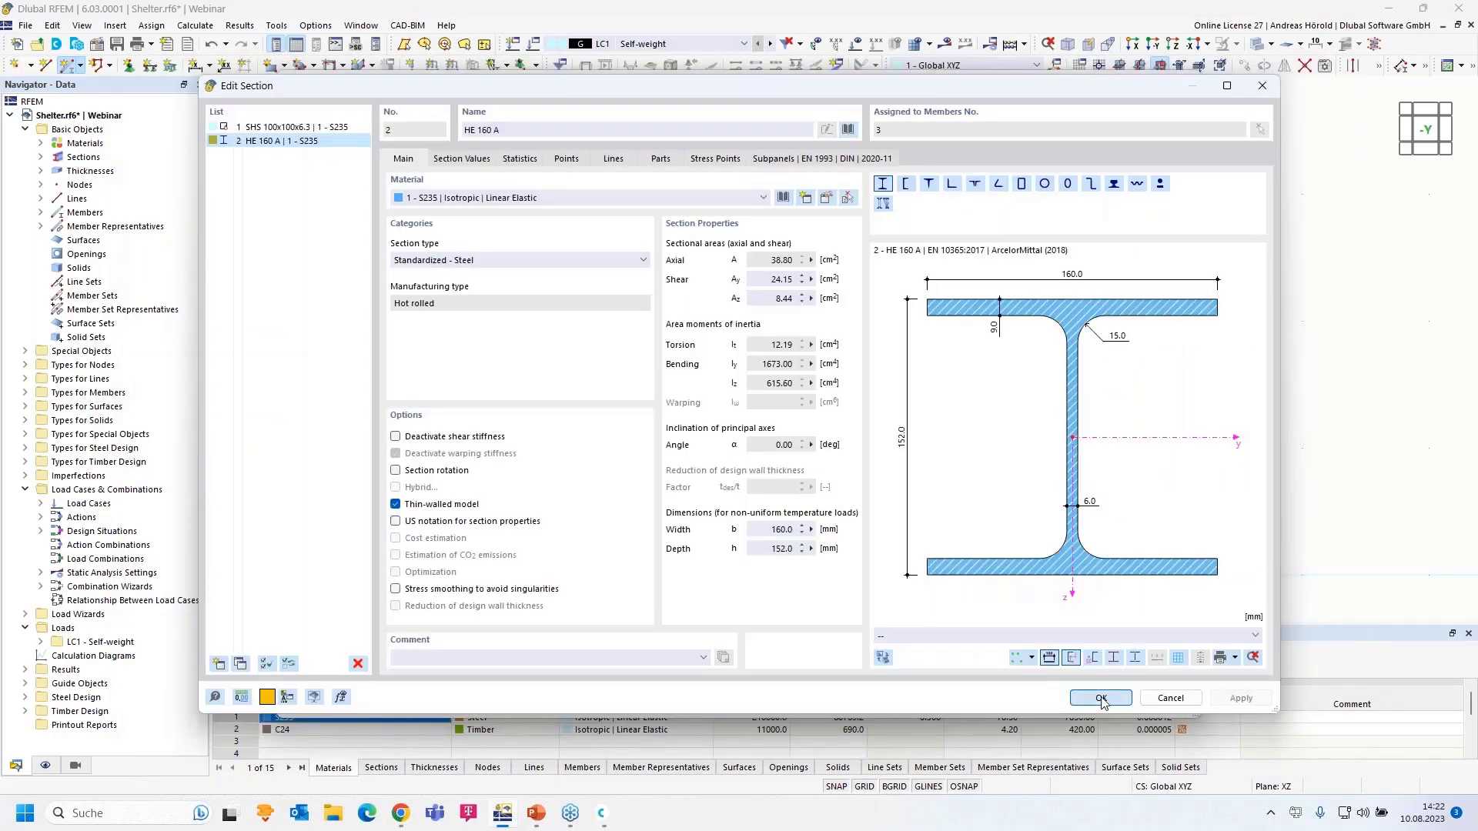
left_click(1102, 699)
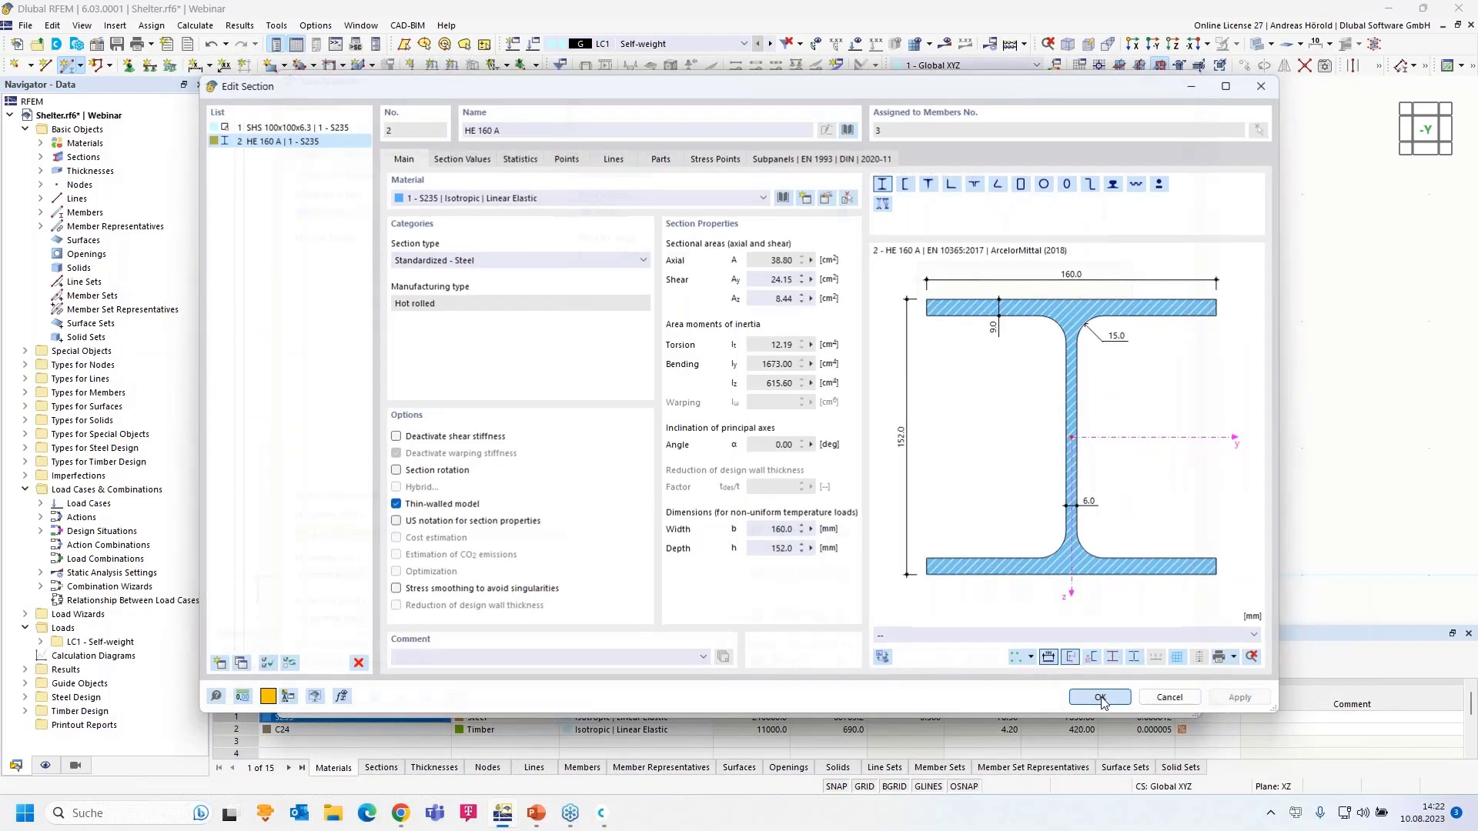
left_click(1088, 702)
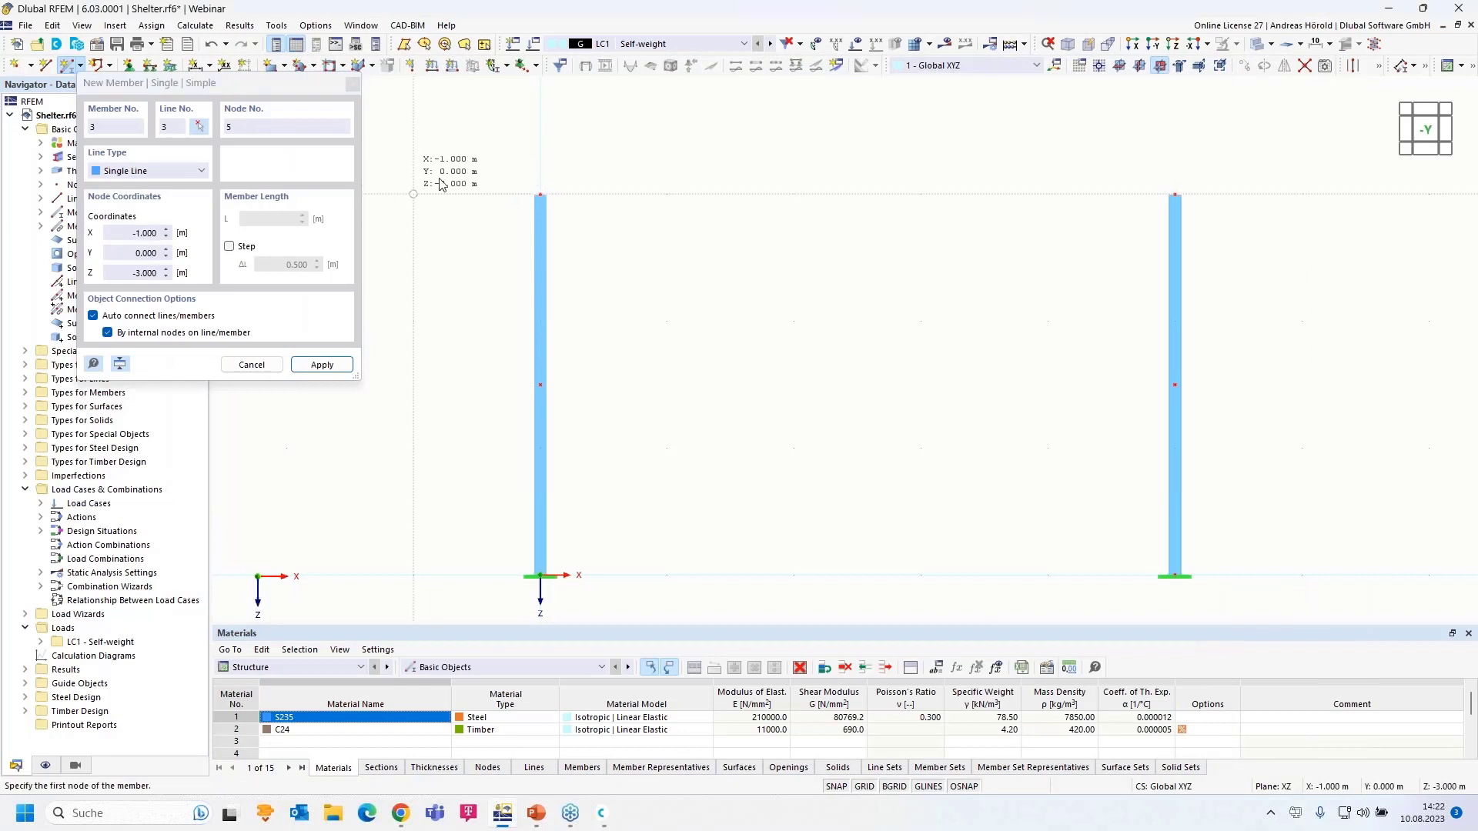
- Draw the HE 160 A beam with a 1 m overhang left, spanning both column tops
left_click(540, 194)
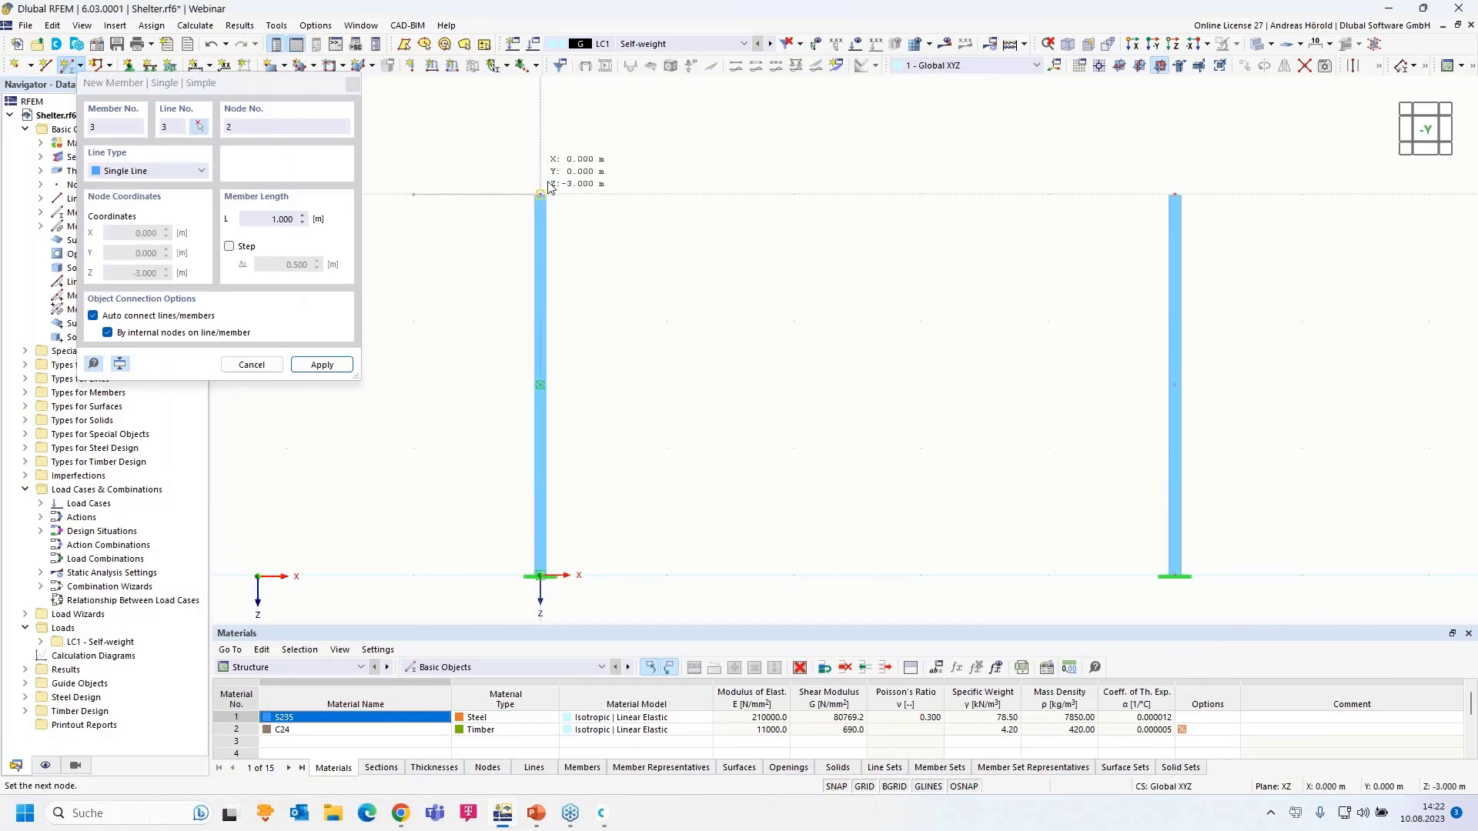
left_click(414, 194)
left_click(540, 193)
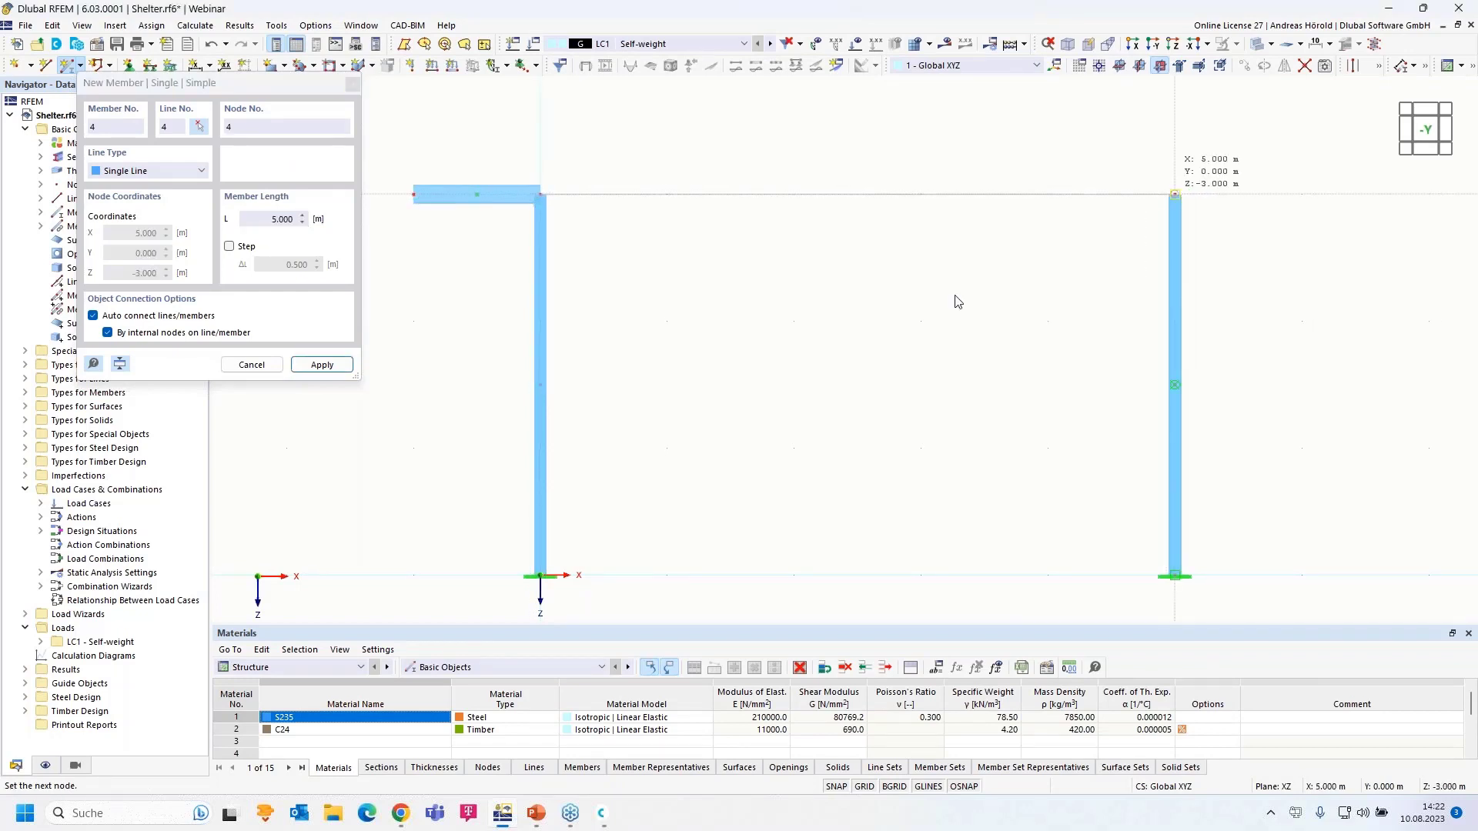
left_click(1174, 194)
scroll(955, 300, "down", 3)
key("Escape")
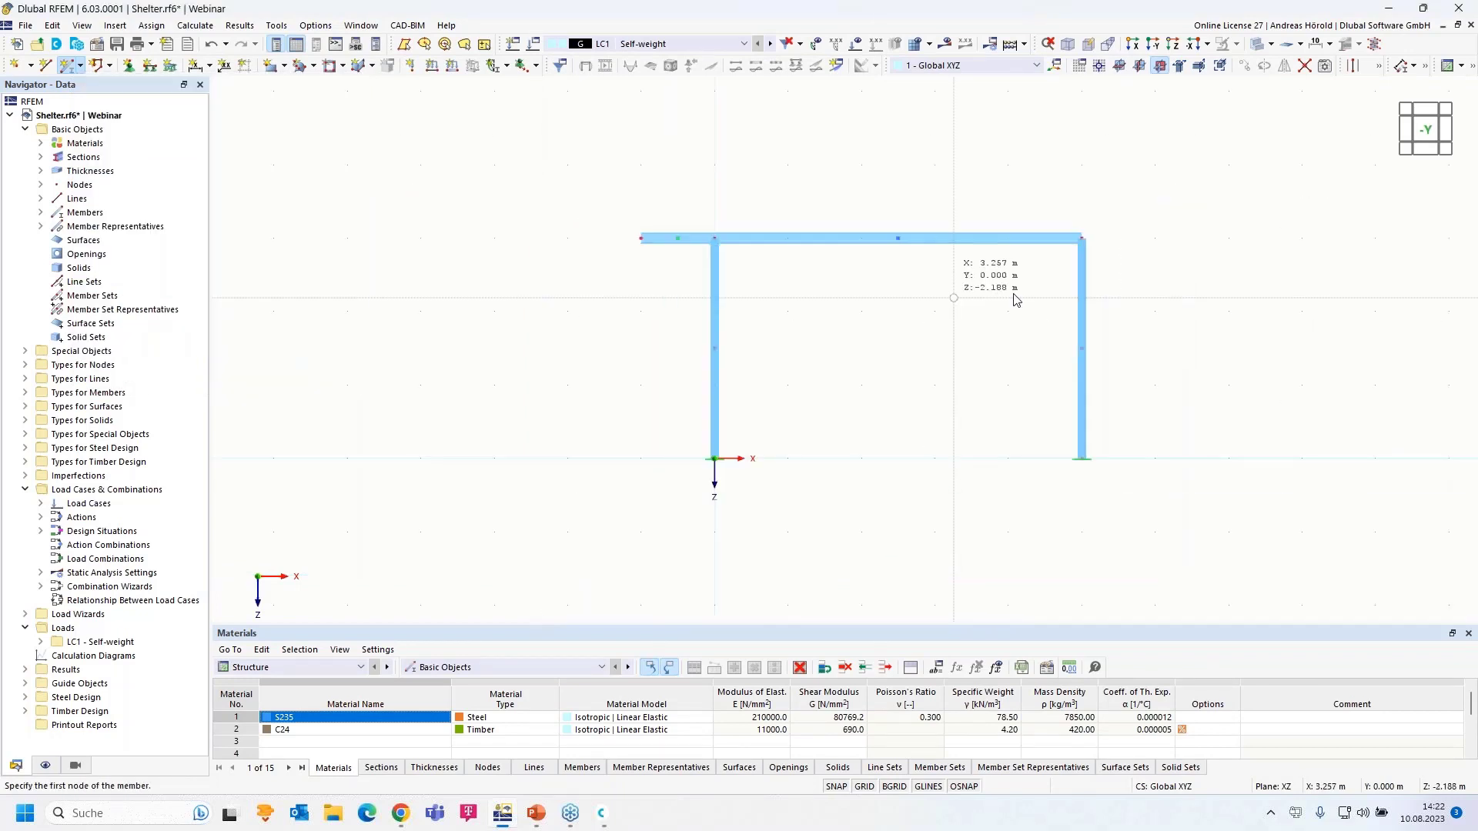
- Select the whole frame and reposition it larger in the view
middle_click_drag(890, 385, 750, 375)
left_click_drag(879, 354, 732, 512)
scroll(917, 339, "up", 3)
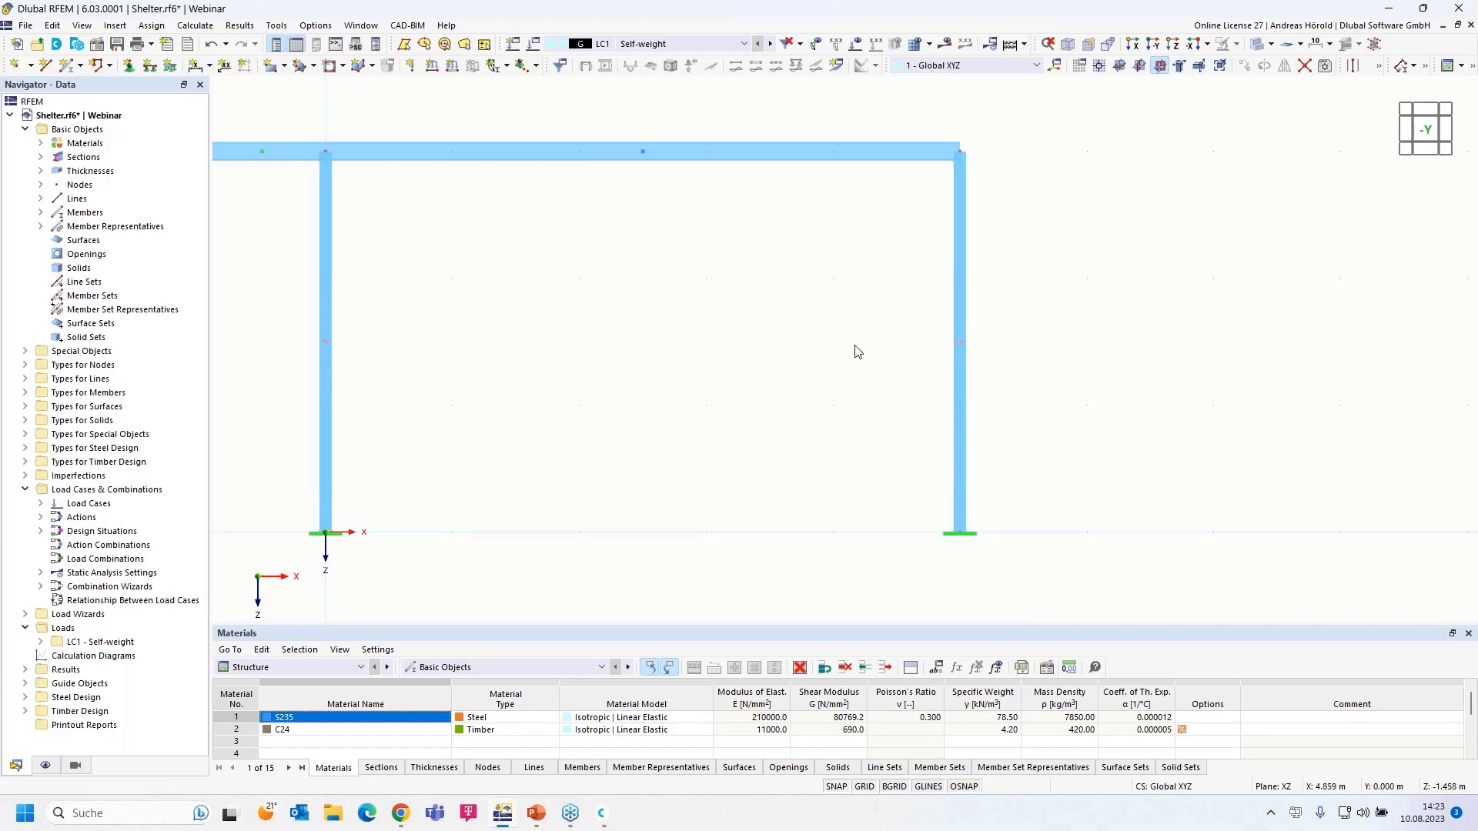
scroll(654, 317, "down", 4)
middle_click_drag(662, 314, 801, 321)
scroll(801, 320, "up", 3)
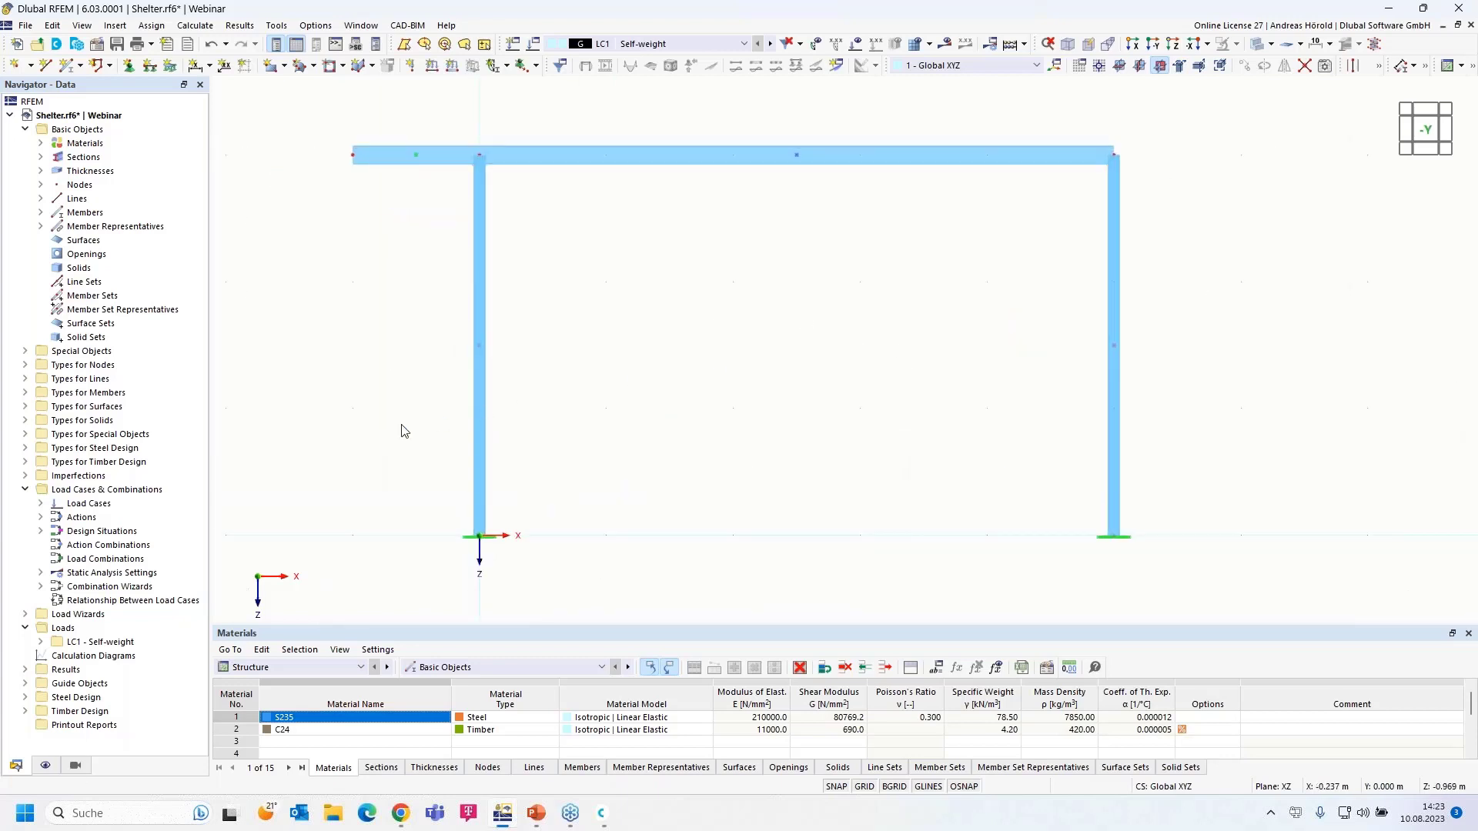
- Hide Member Representatives and Member Set Representatives, then window-select the right column
left_click(45, 766)
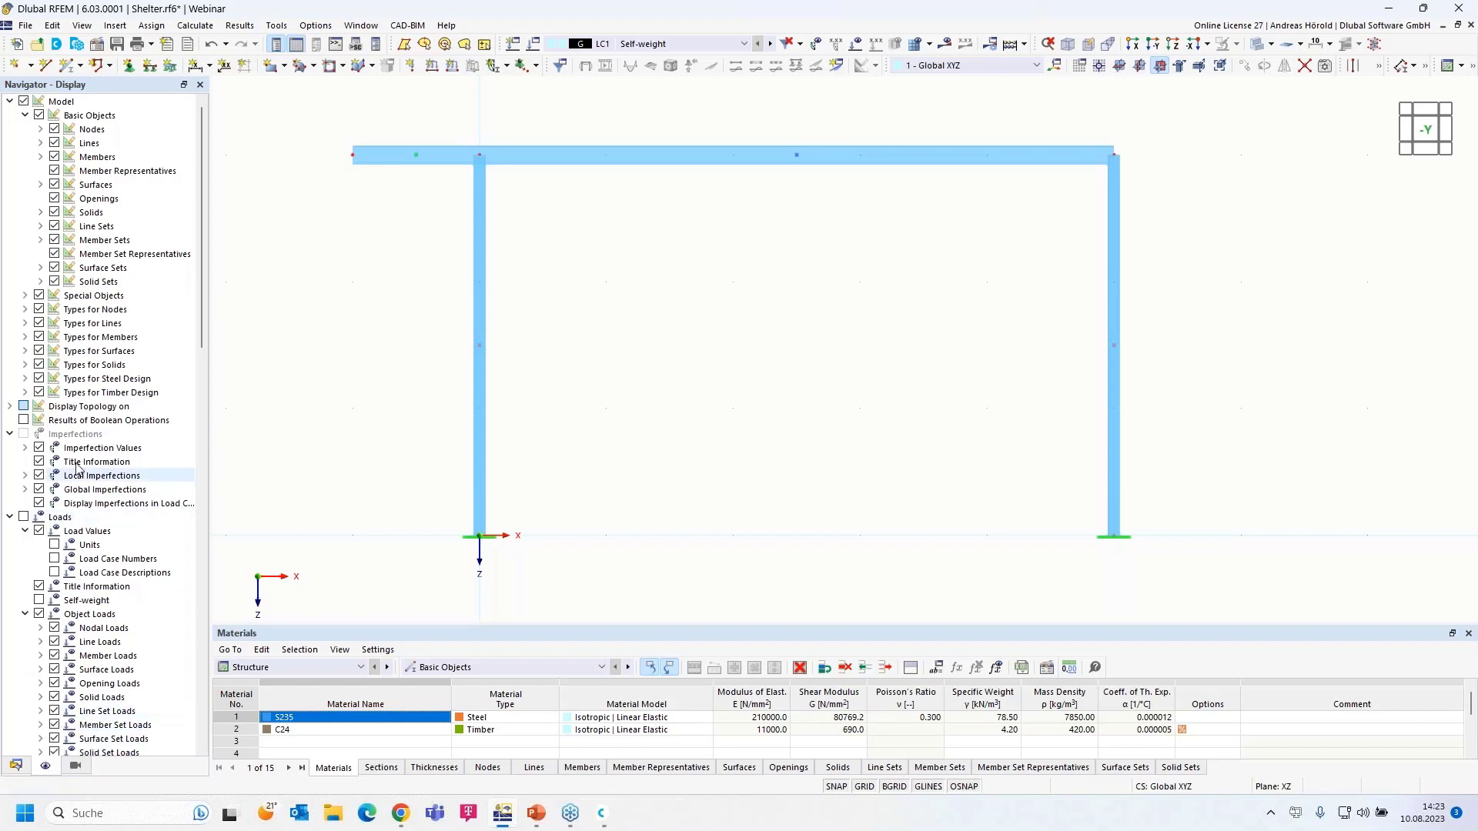
left_click(56, 175)
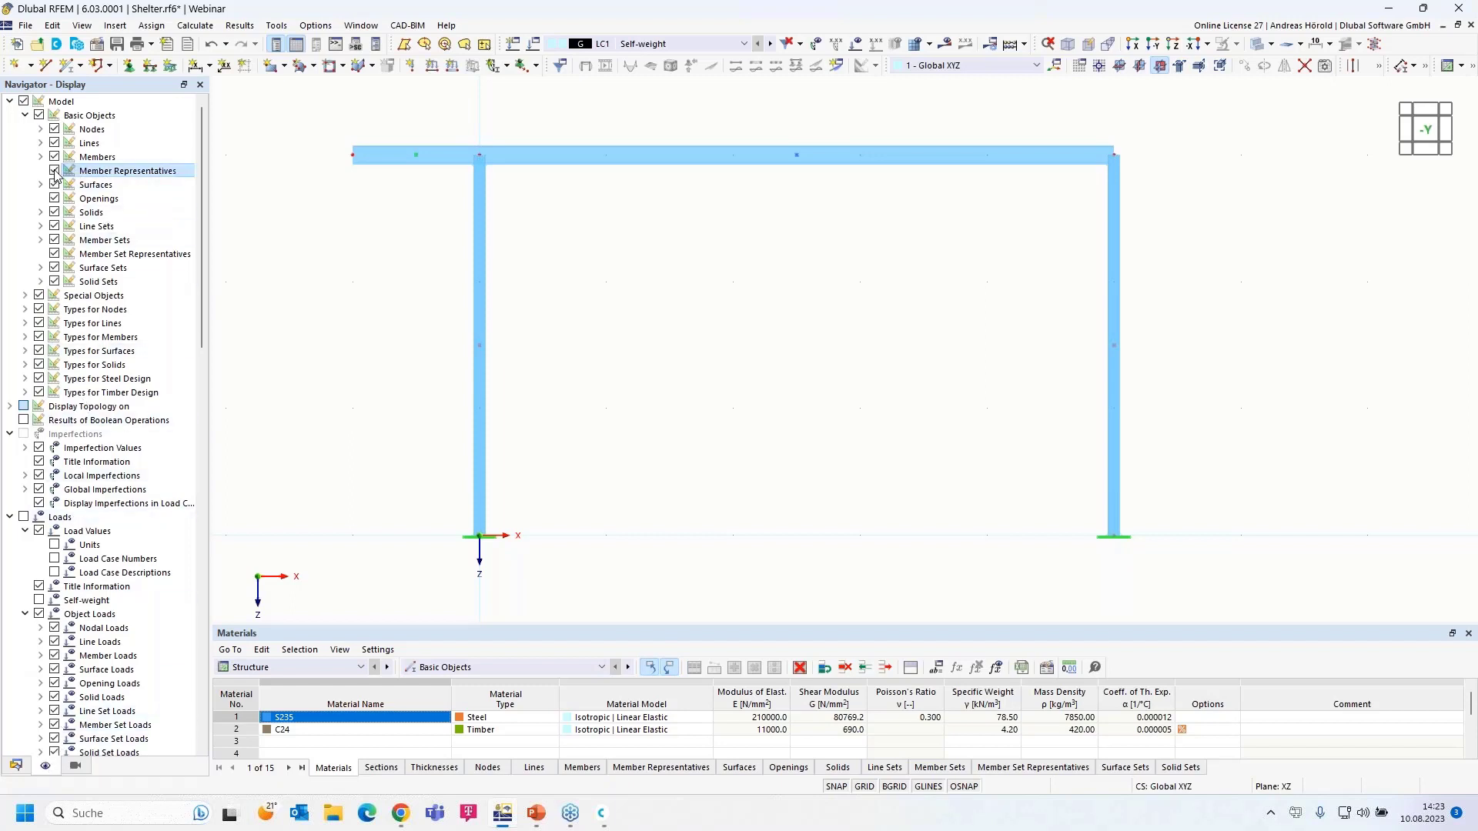
left_click(55, 254)
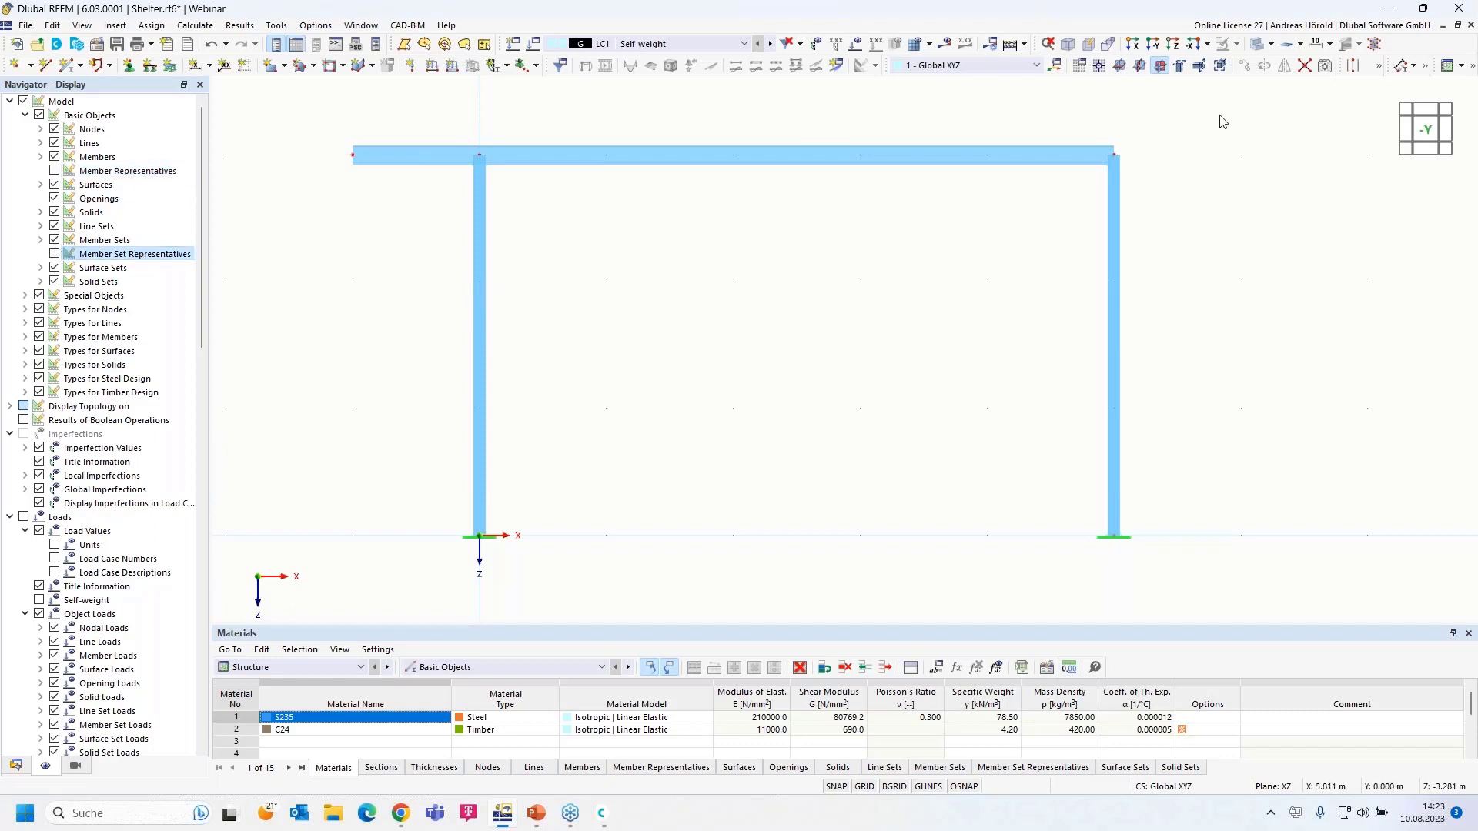
left_click_drag(1232, 105, 802, 585)
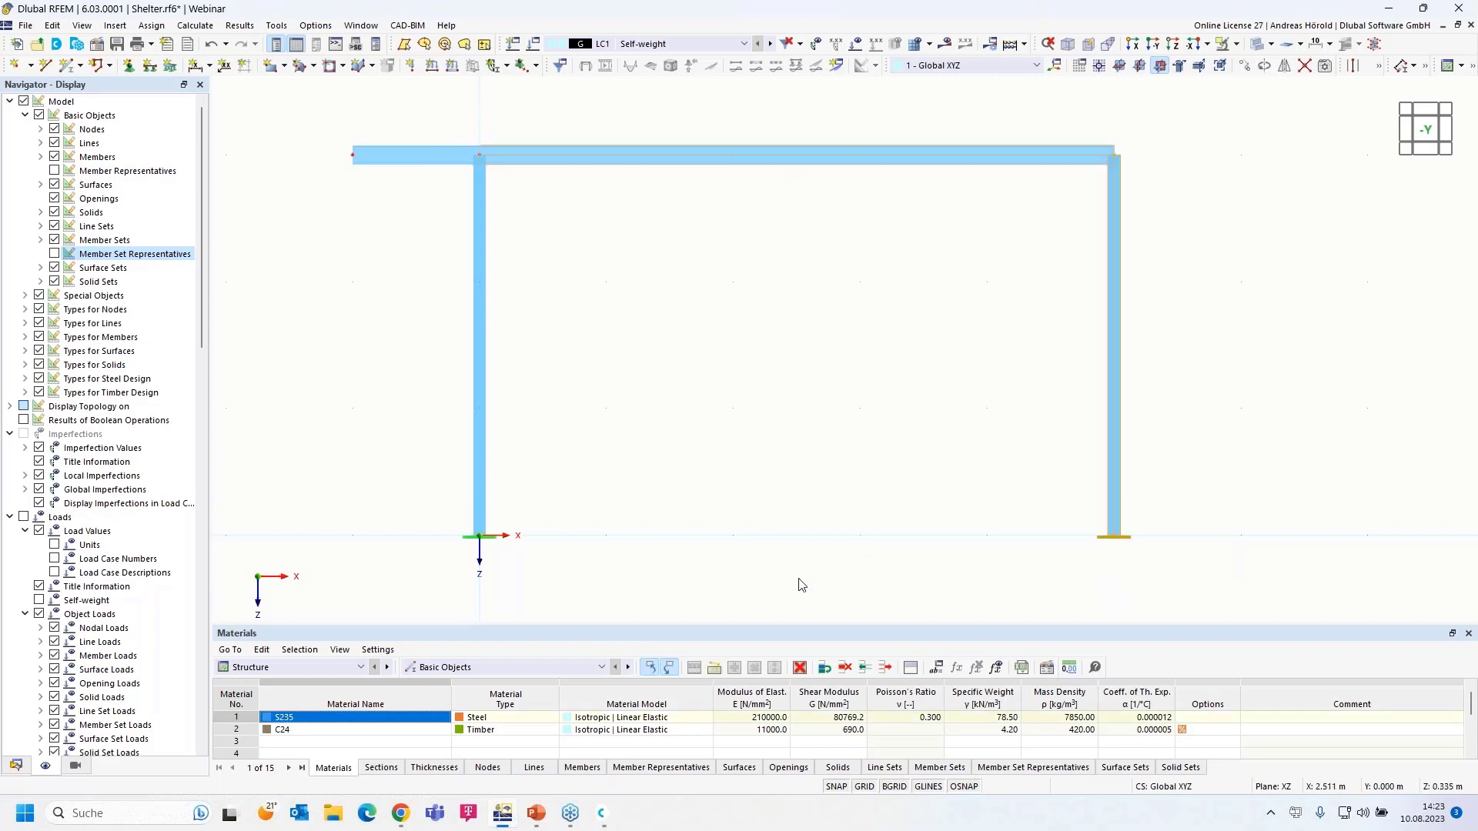
scroll(871, 521, "down", 2)
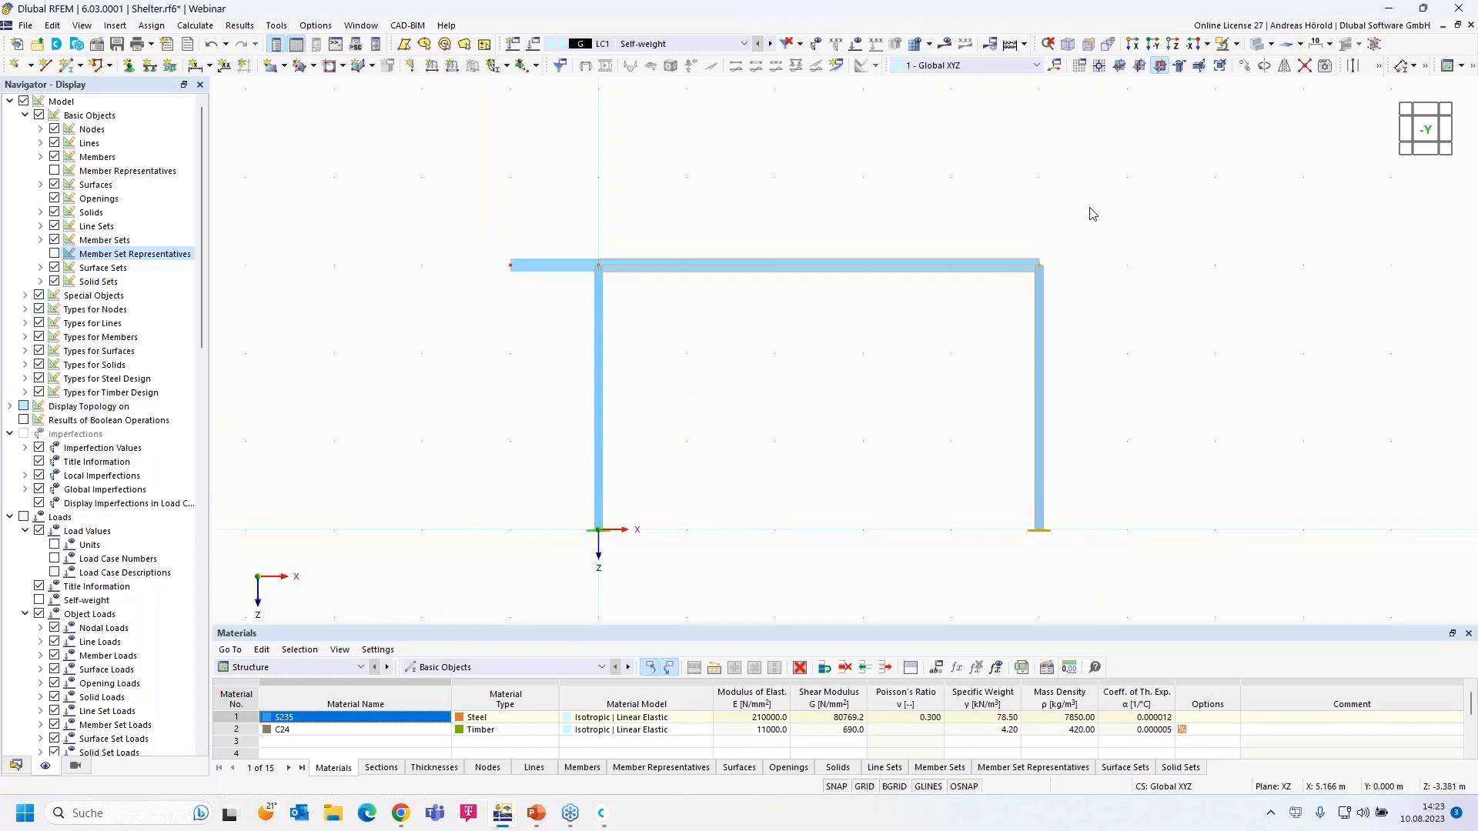
- Copy the selected right column and beam span 5 m along X to form a second bay
left_click(1244, 68)
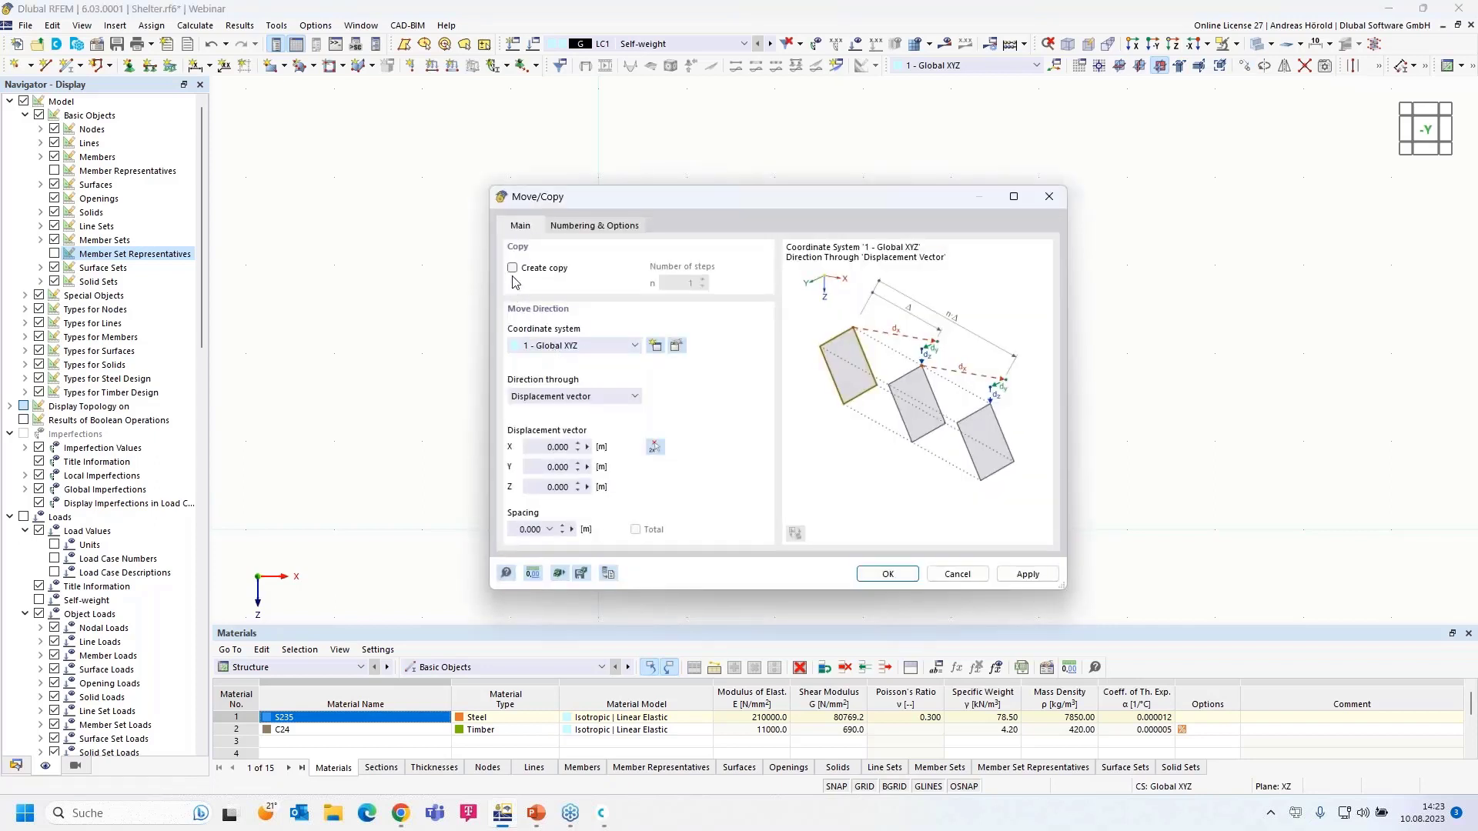
left_click(512, 268)
left_click(535, 449)
type("5")
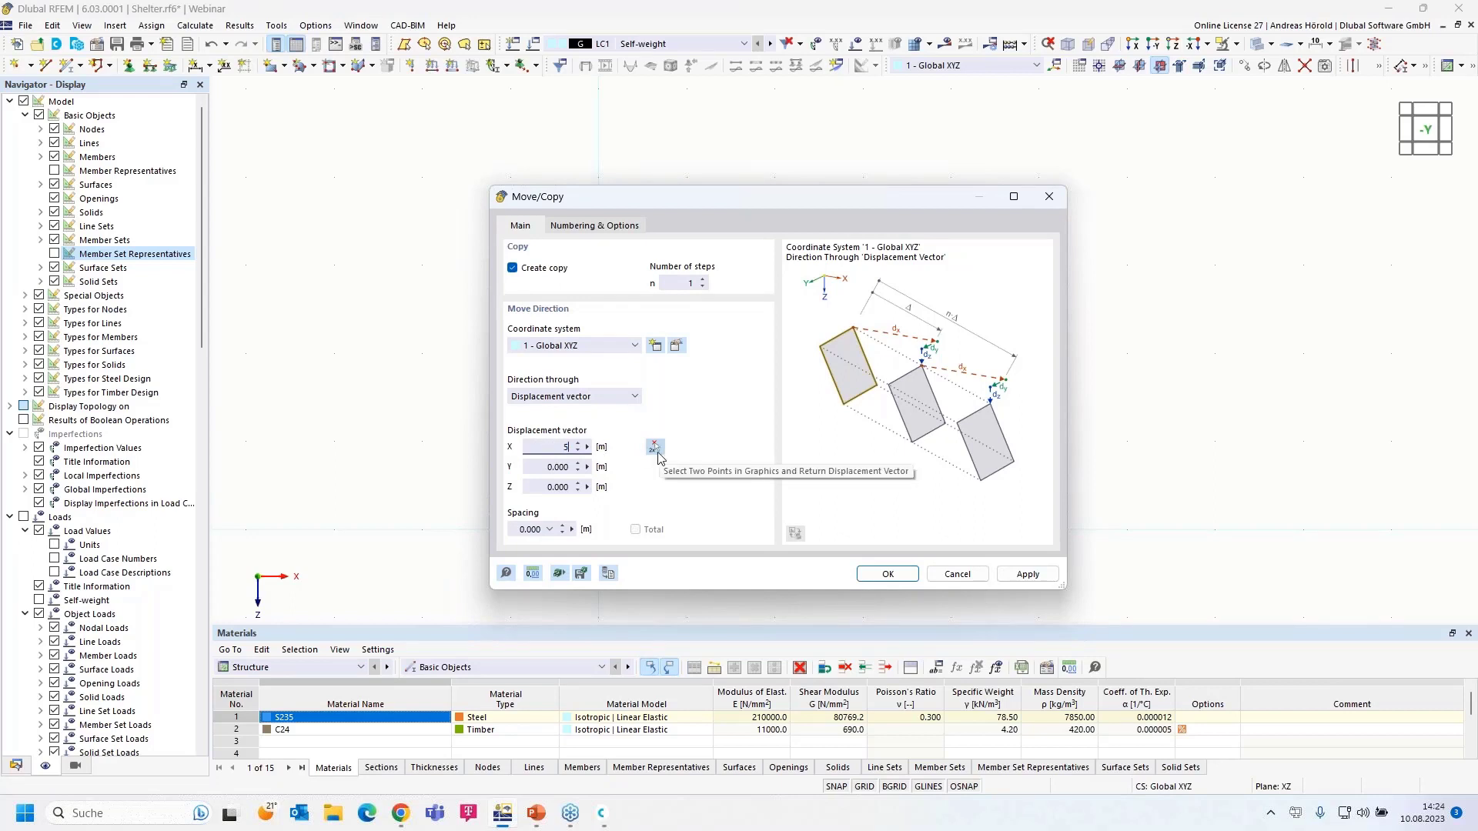
left_click(887, 574)
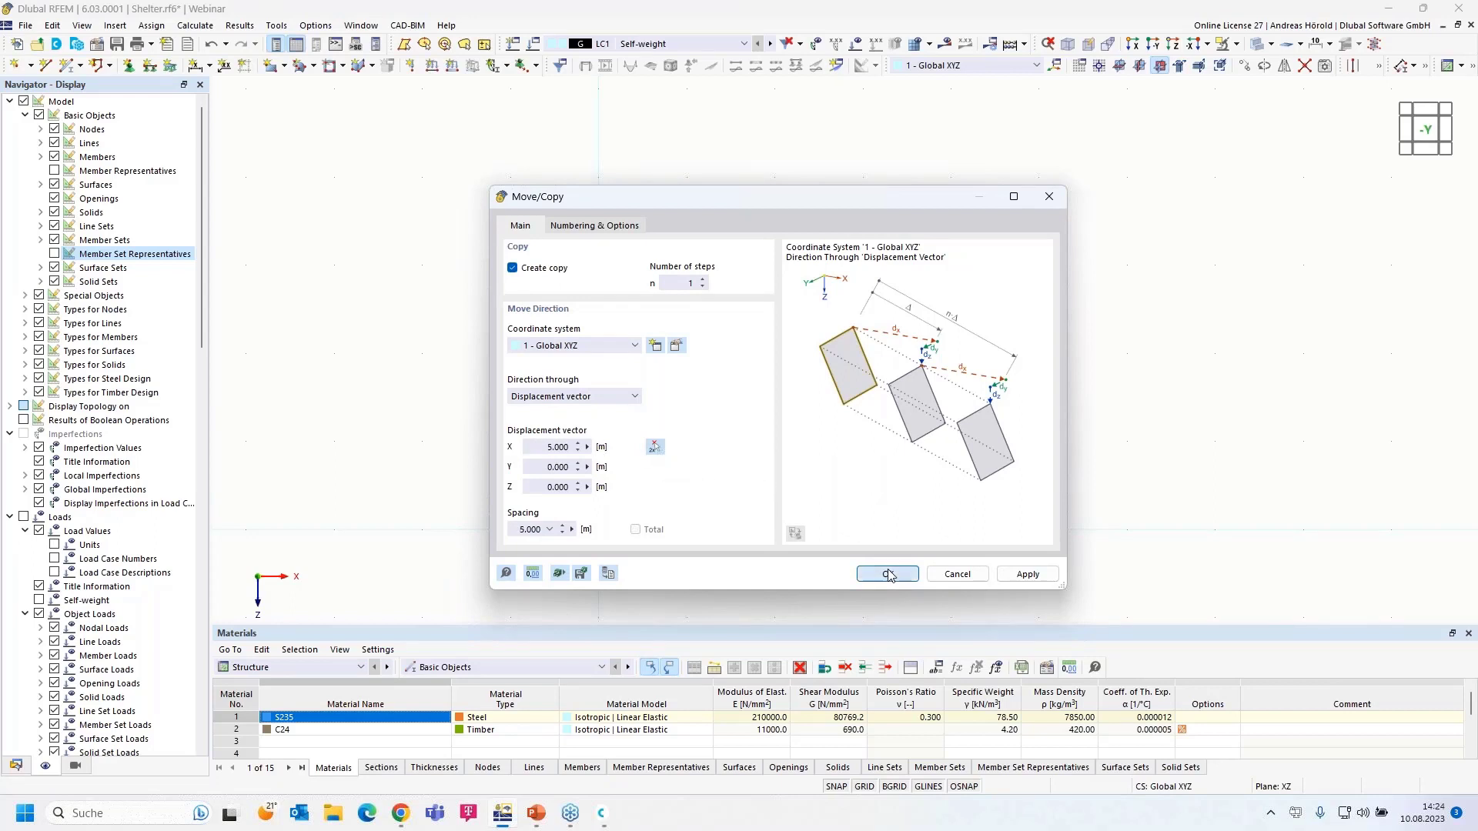
scroll(1196, 472, "down", 3)
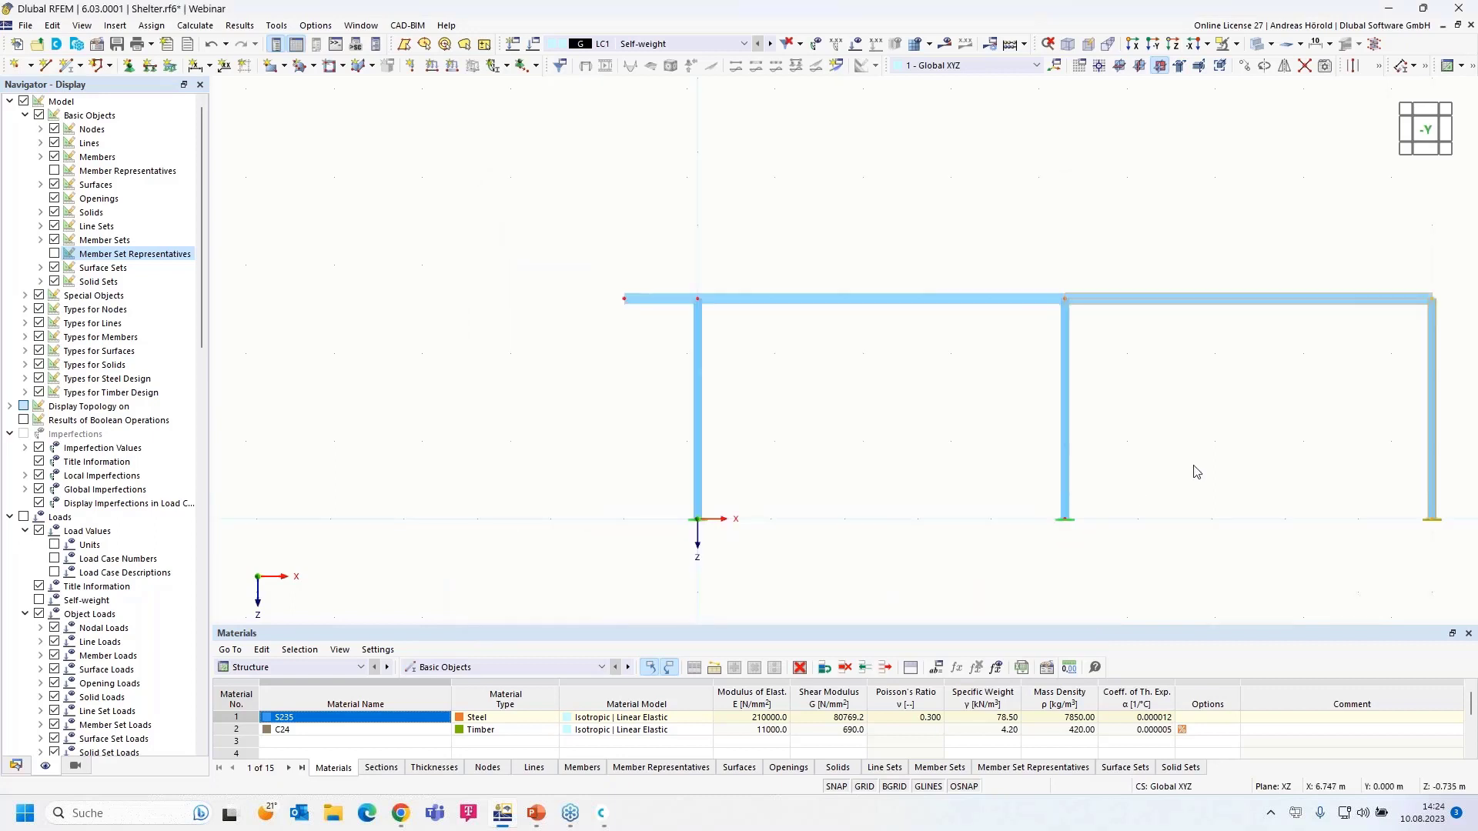
middle_click_drag(1159, 460, 870, 446)
scroll(997, 399, "up", 4)
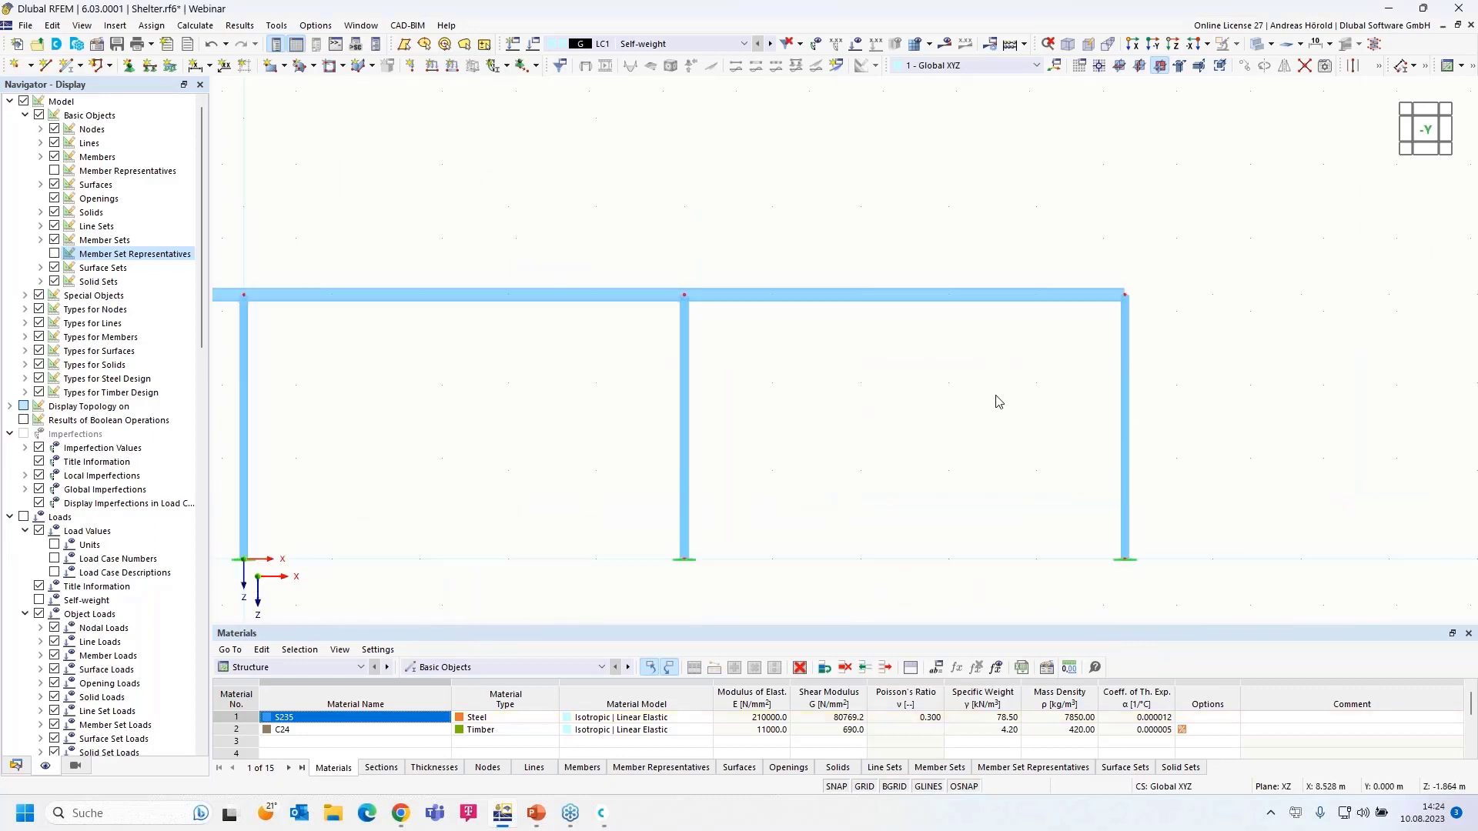
- Add an HE 160 A member from the top-right node overhanging past the rightmost column
left_click(69, 66)
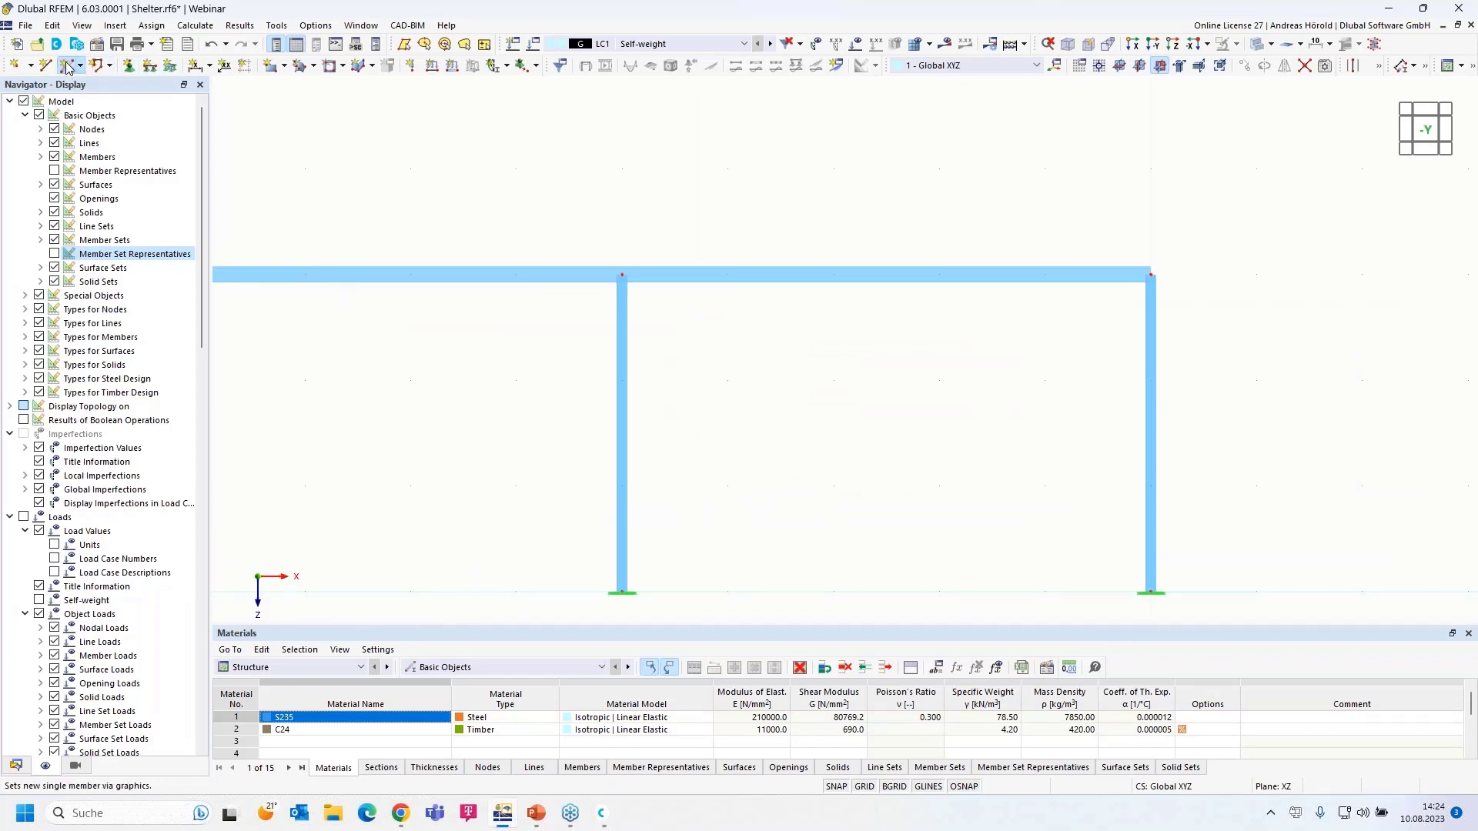
left_click(69, 66)
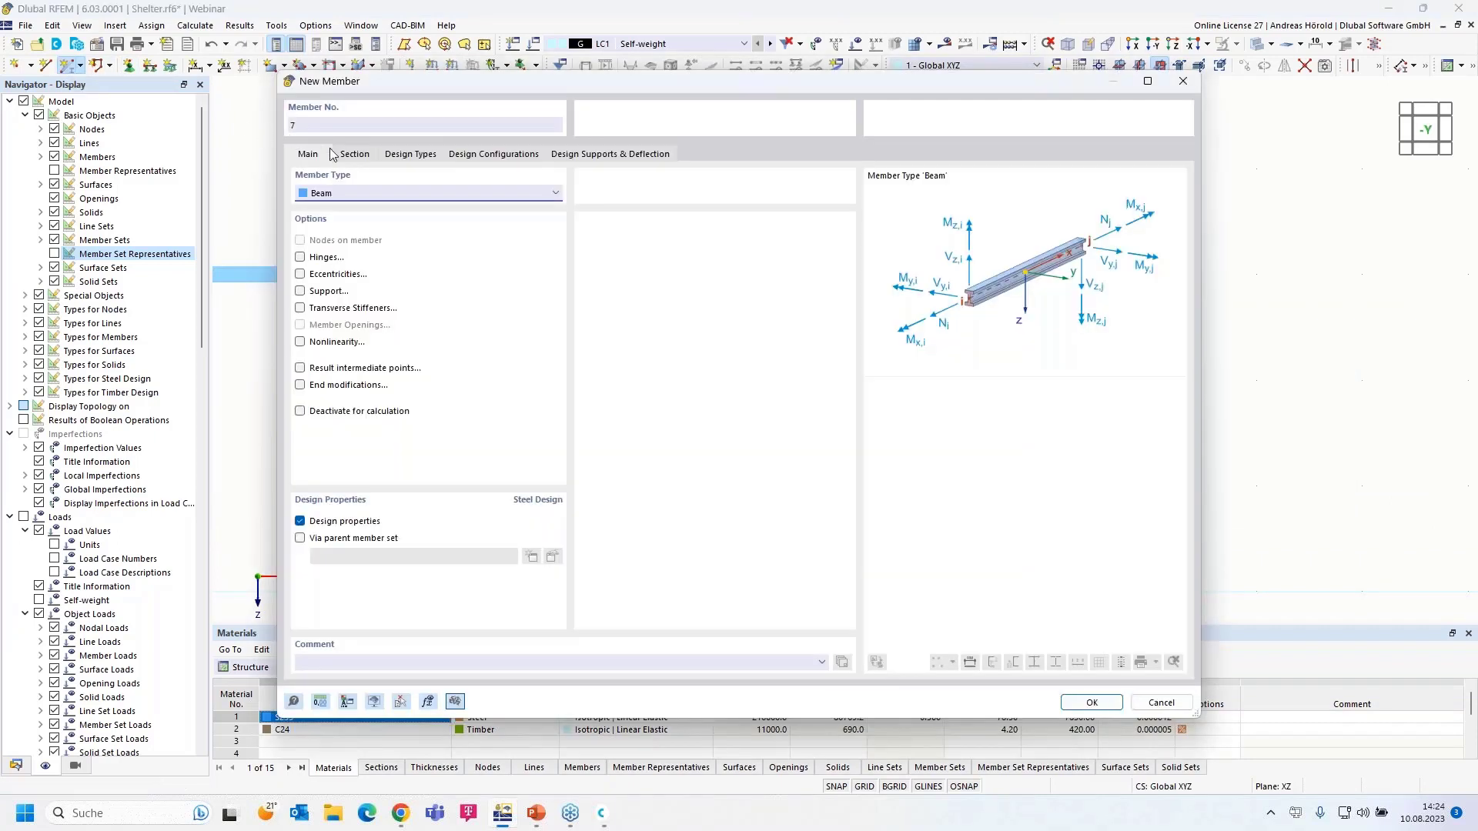
left_click(350, 154)
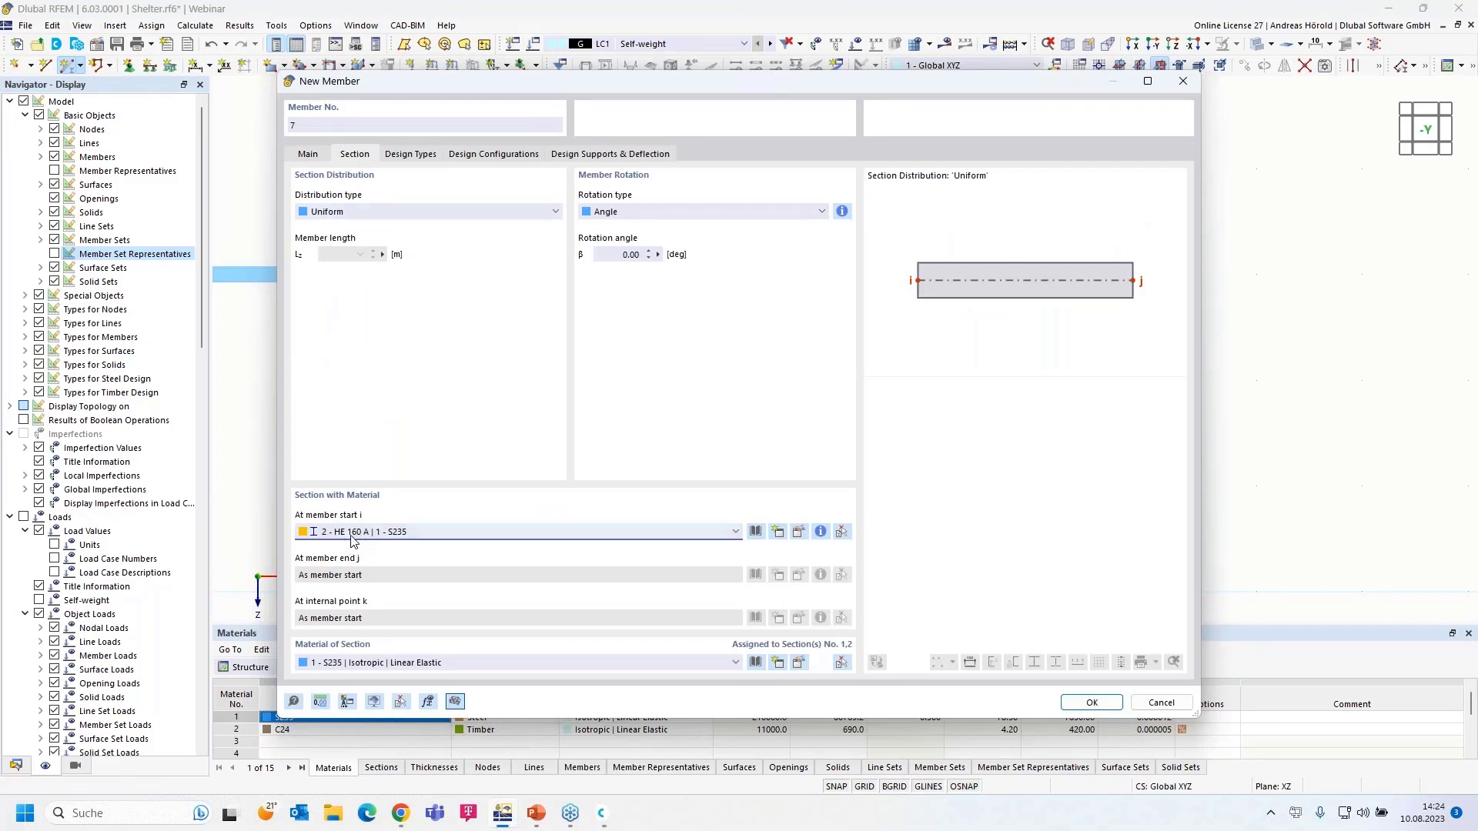
left_click(1094, 703)
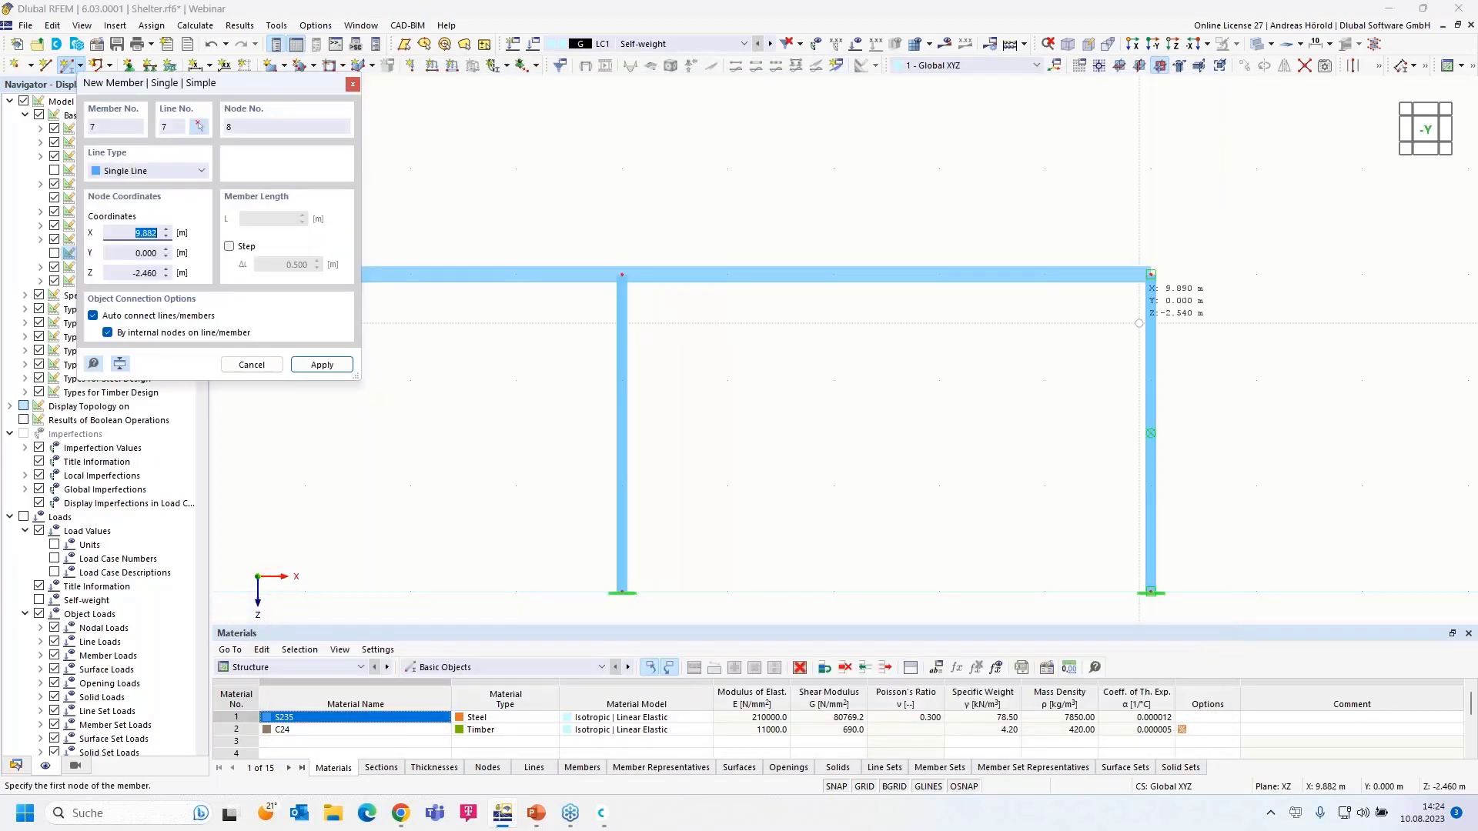
left_click(1150, 274)
left_click(1256, 274)
right_click(959, 399)
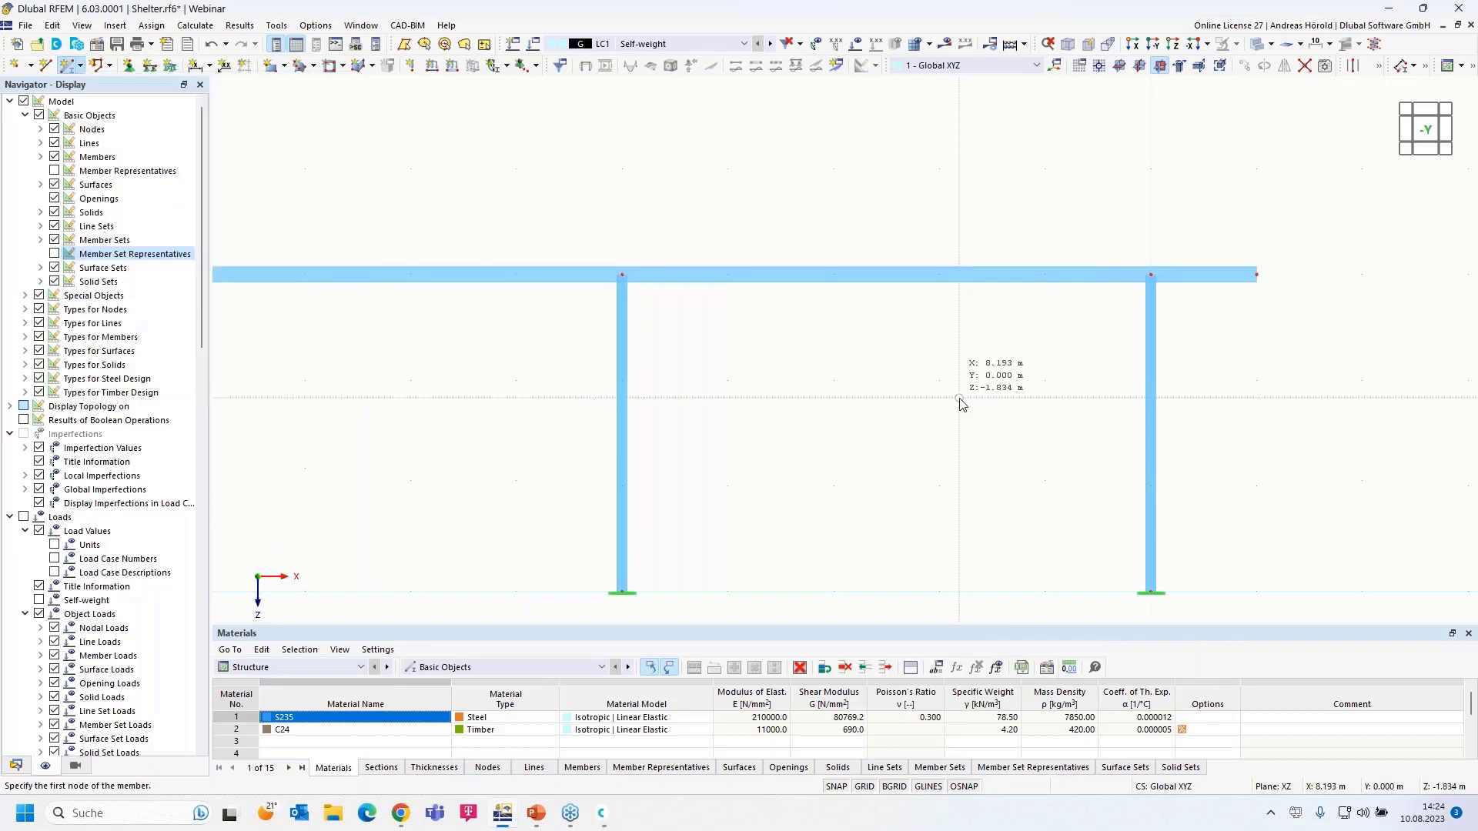
right_click(959, 398)
- Recentre the view and window-select the beam members along the frame top
scroll(863, 420, "down", 3)
middle_click_drag(862, 420, 1067, 375)
scroll(787, 374, "up", 1)
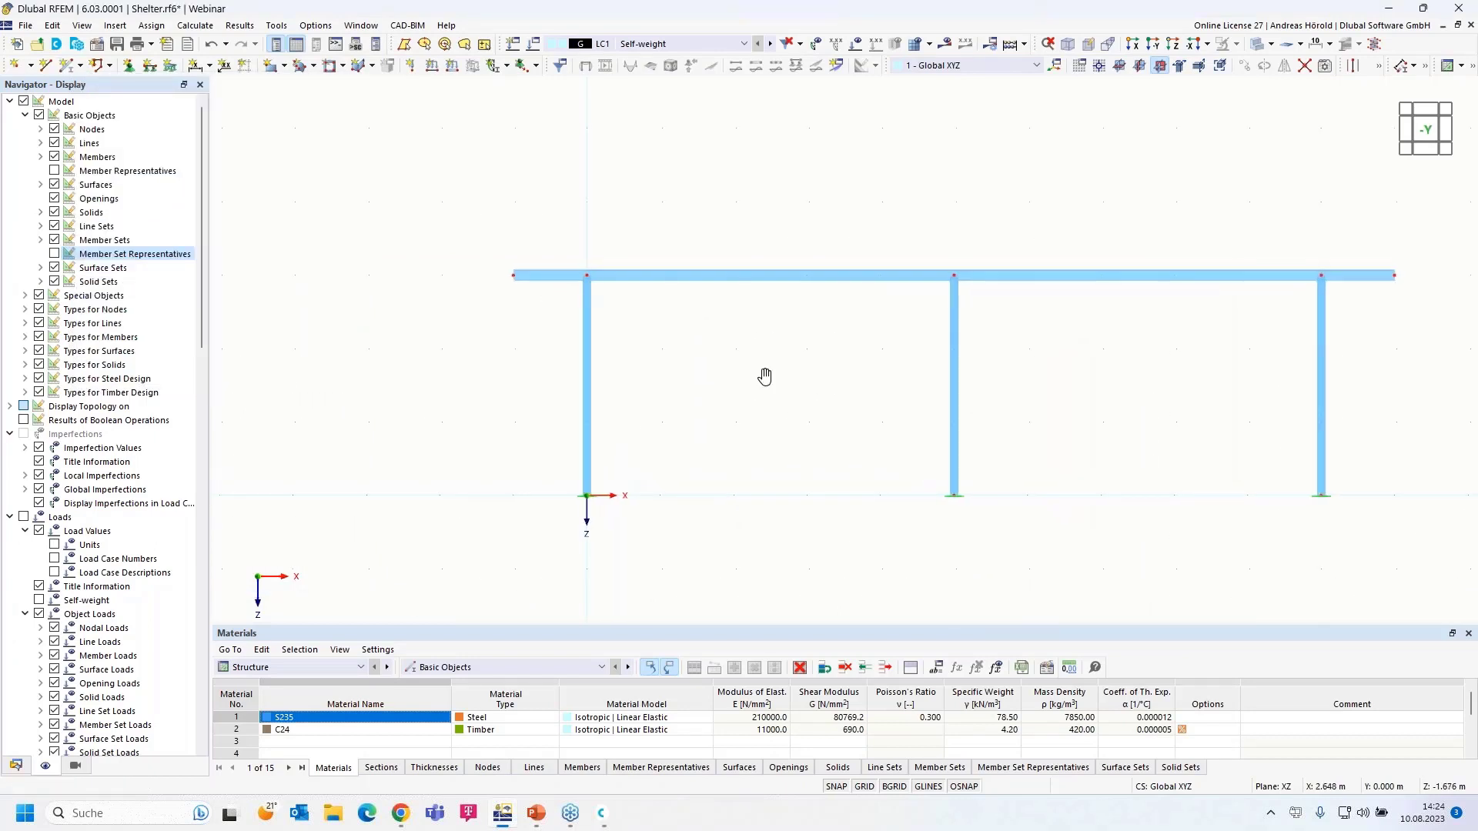
middle_click_drag(786, 378, 735, 392)
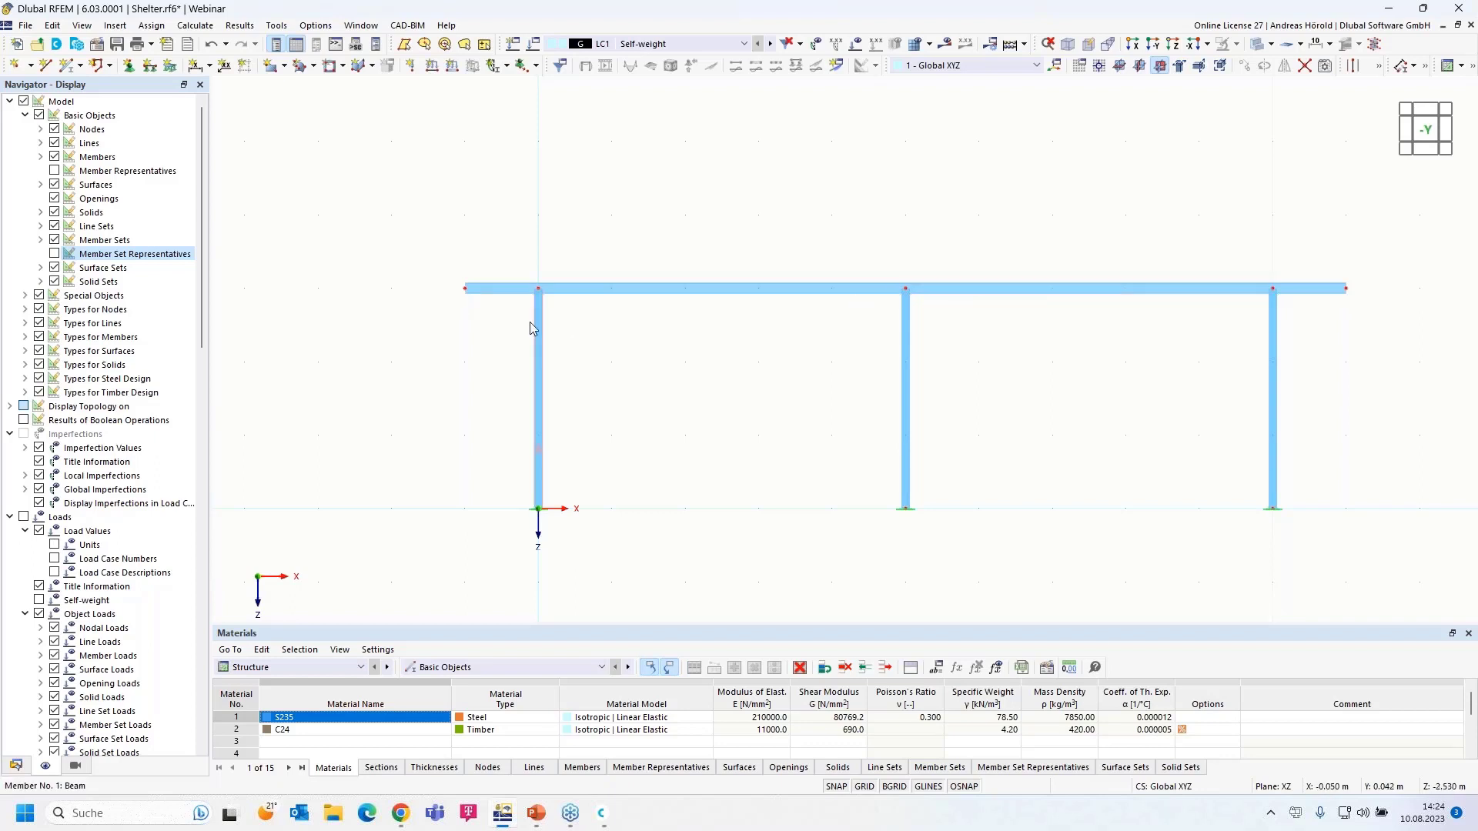
left_click_drag(418, 317, 1402, 266)
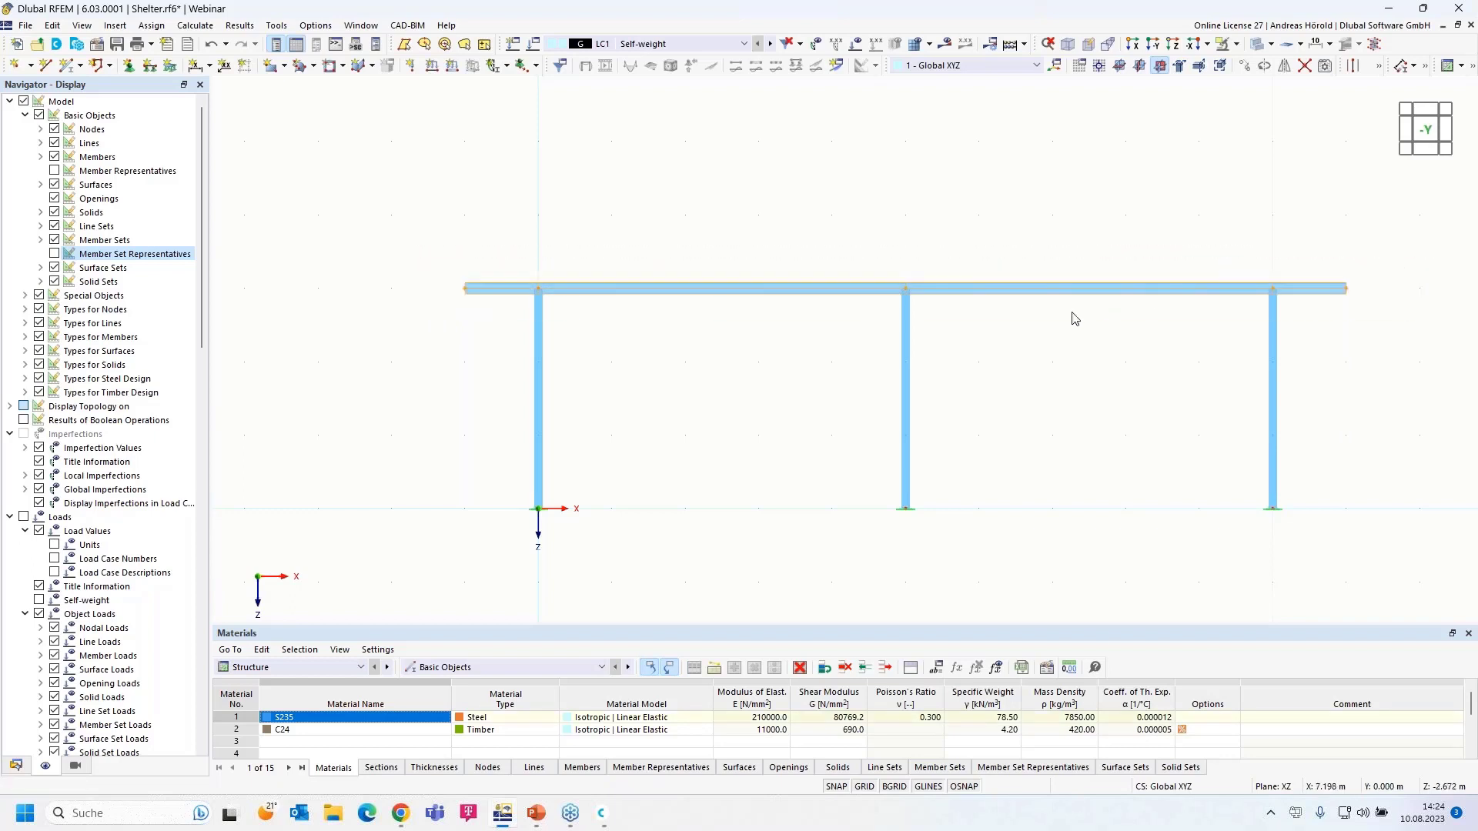
scroll(1108, 317, "up", 2)
middle_click_drag(1150, 338, 1135, 276)
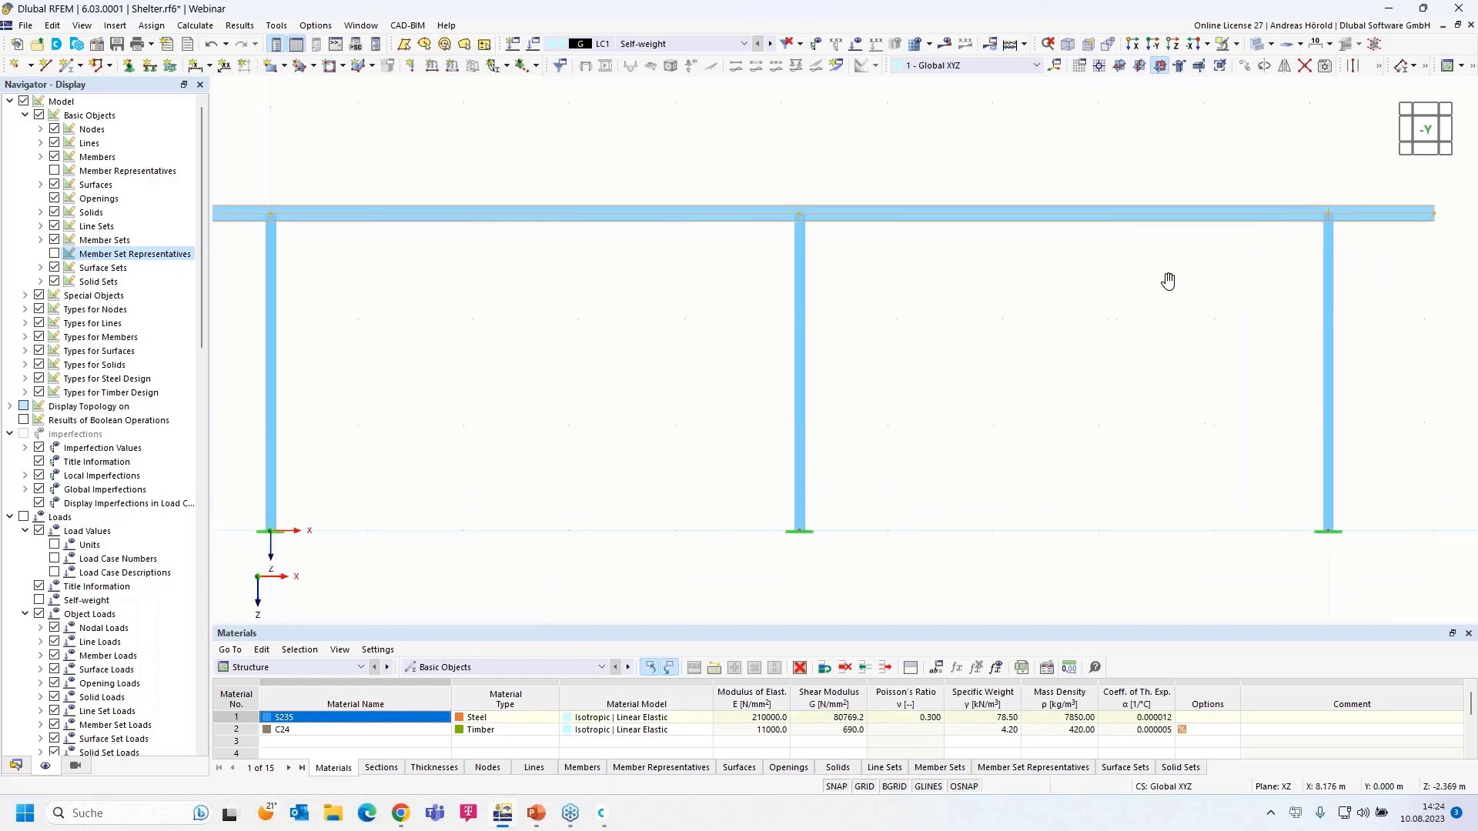
- Group beam members 3, 4, 6 and 7 into continuous member set 1 (12.000 m)
scroll(1166, 281, "down", 1)
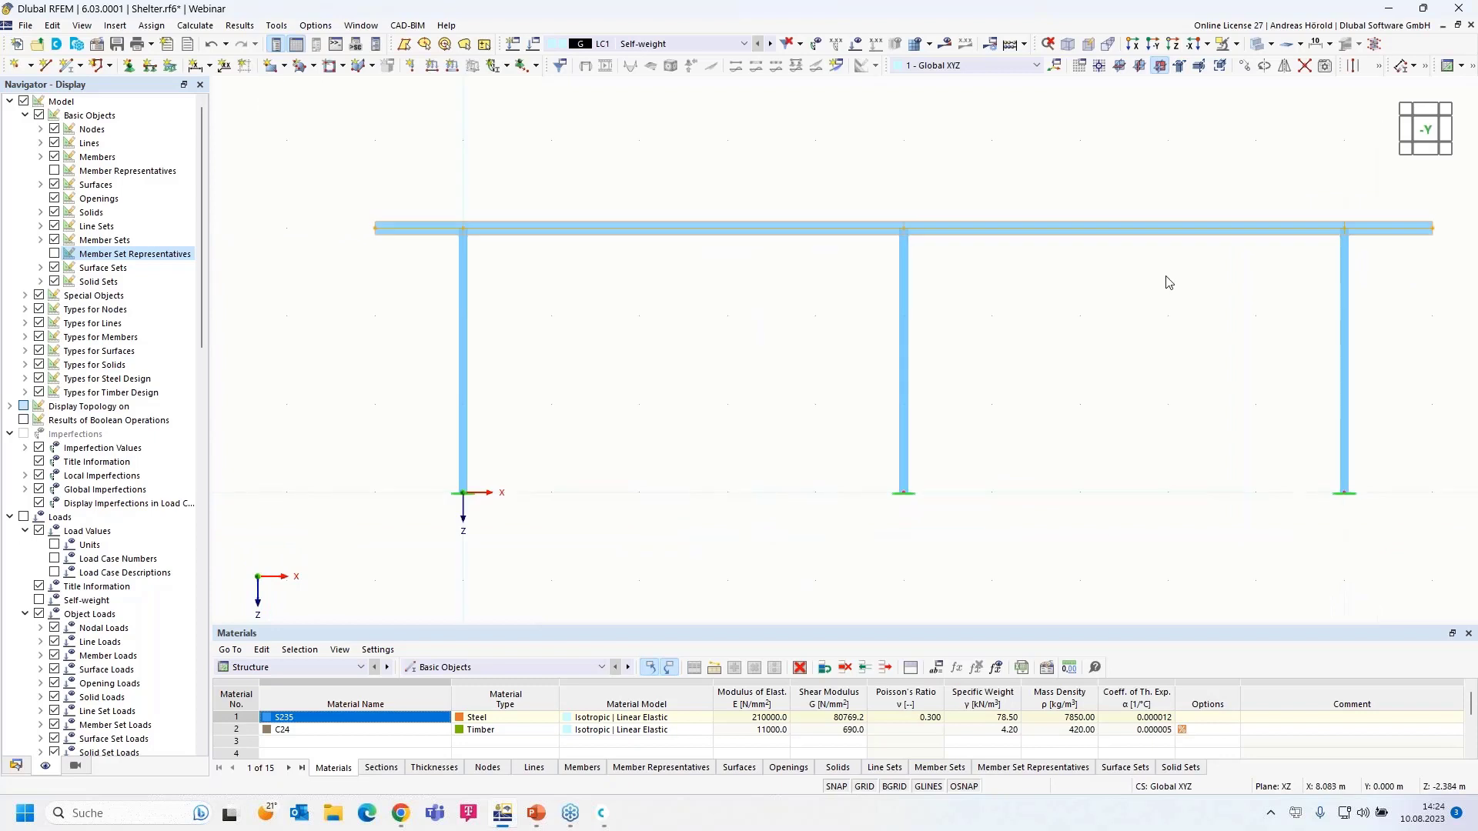
right_click(1107, 236)
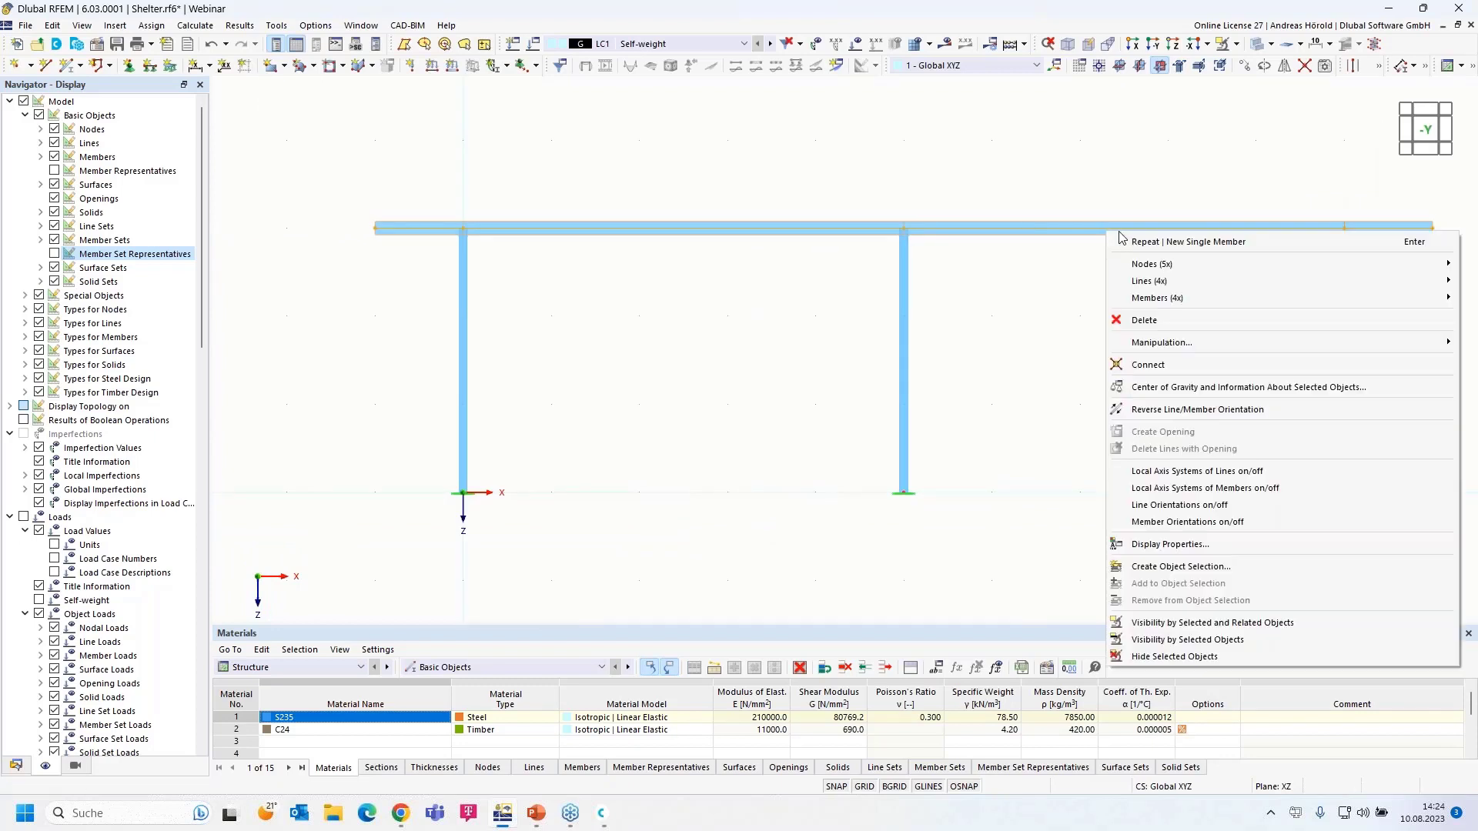
mouse_move(1216, 302)
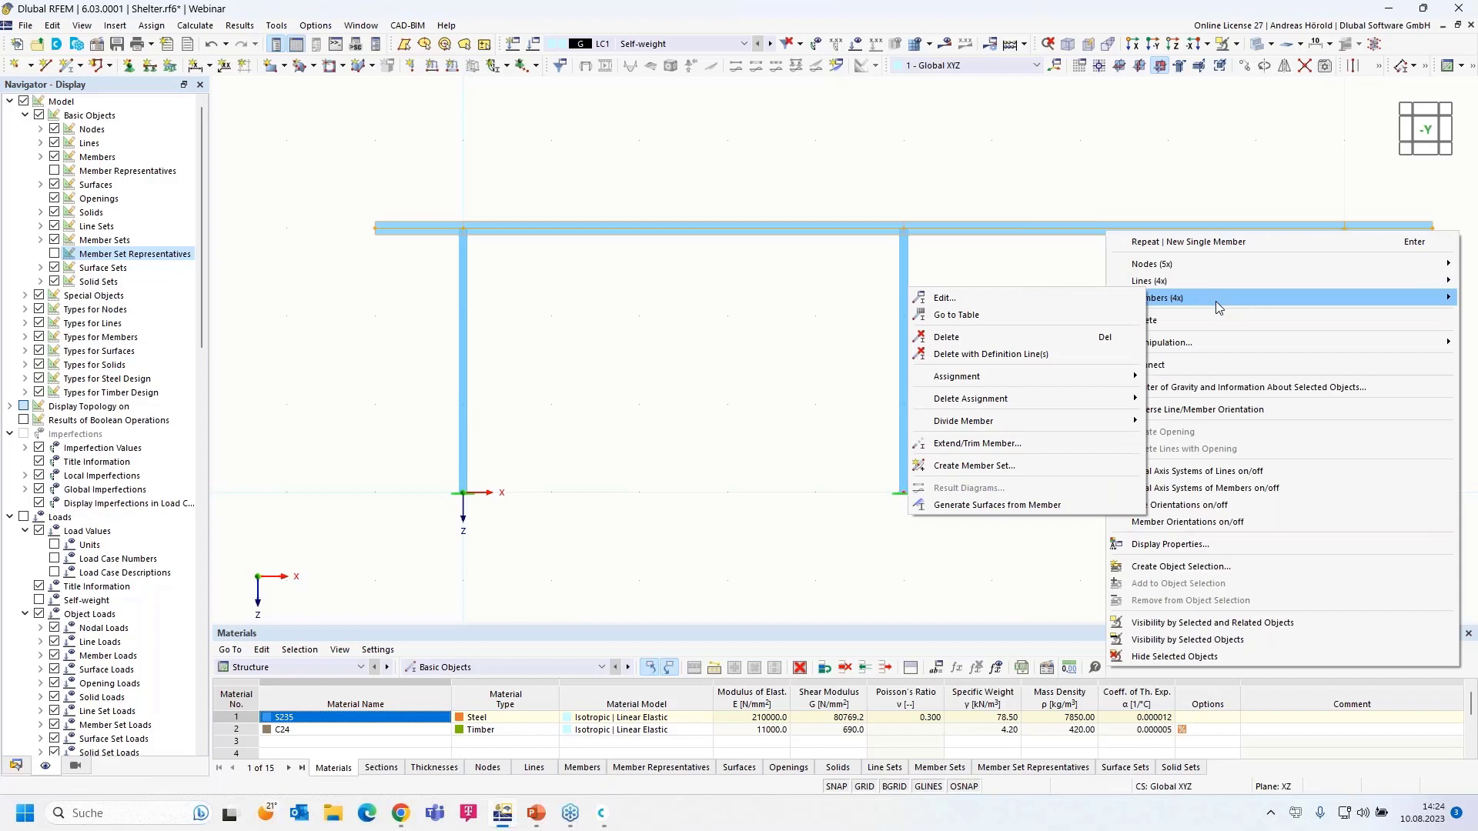
left_click(1002, 472)
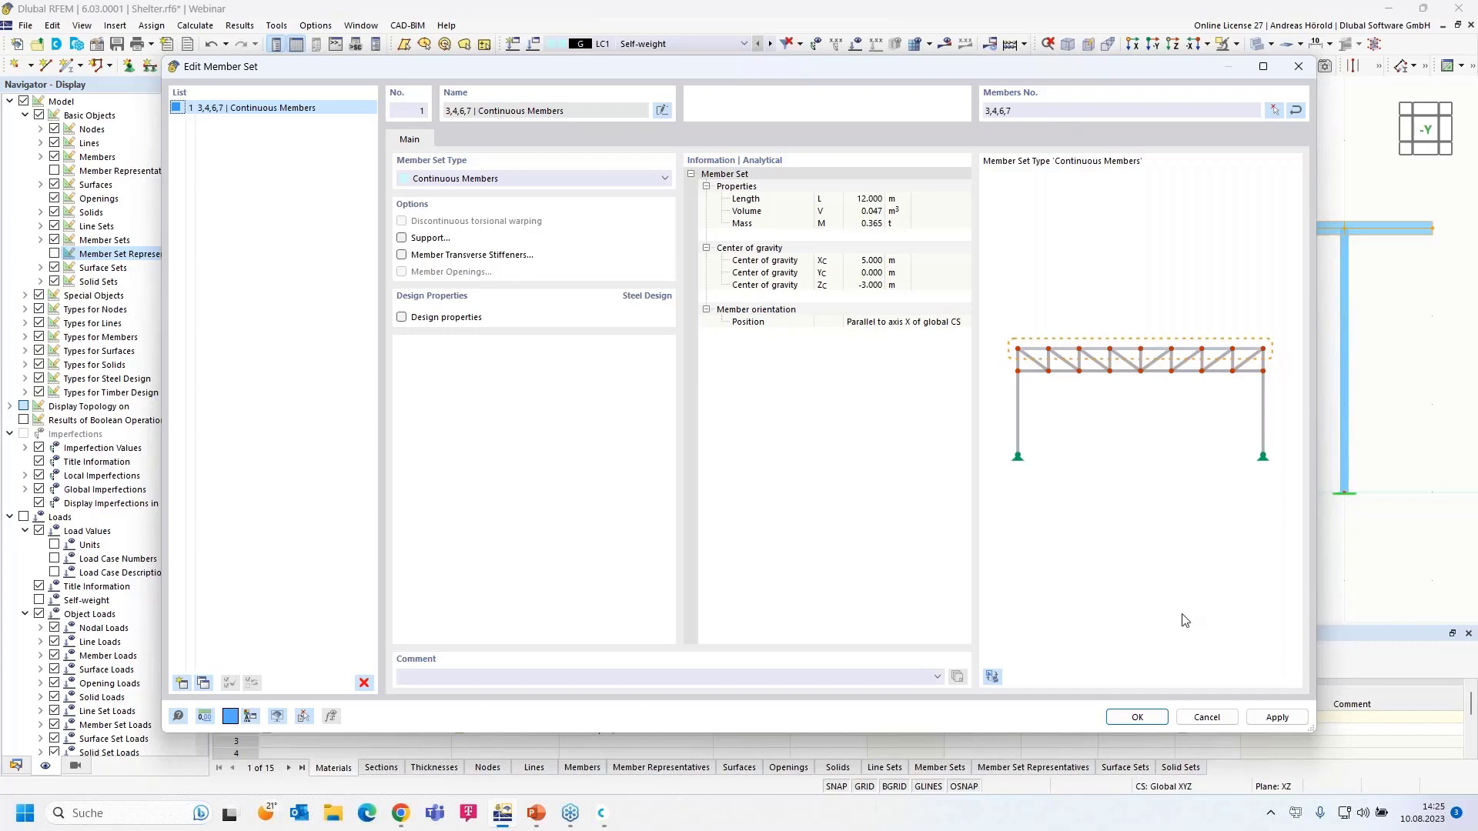
left_click(1136, 717)
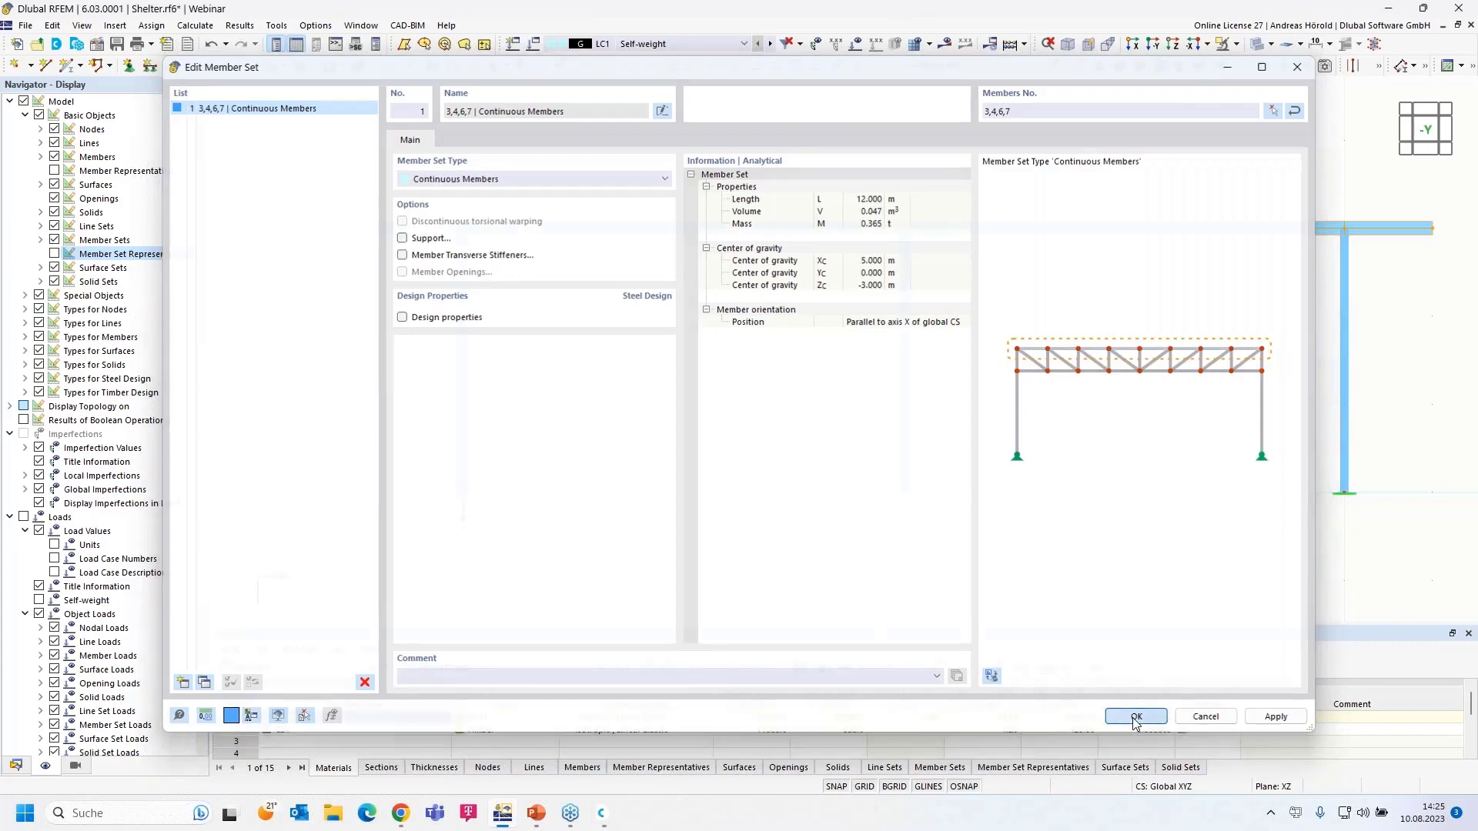
scroll(749, 208, "up", 2)
scroll(751, 214, "up", 3)
scroll(752, 294, "up", 3)
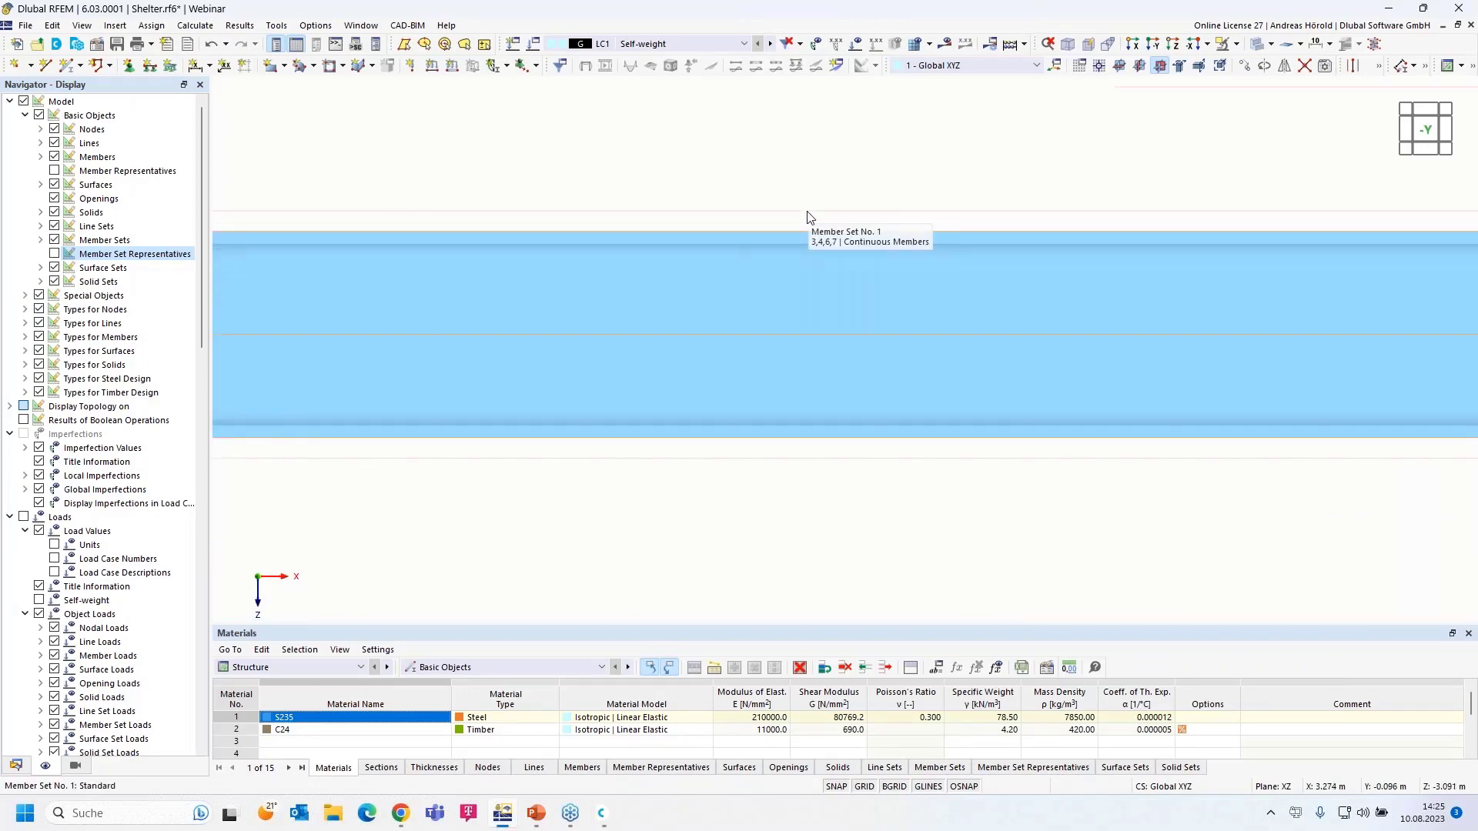
- Orbit slightly, window-select the whole two-bay frame and bring up the Move/Copy dialog
scroll(806, 216, "down", 5)
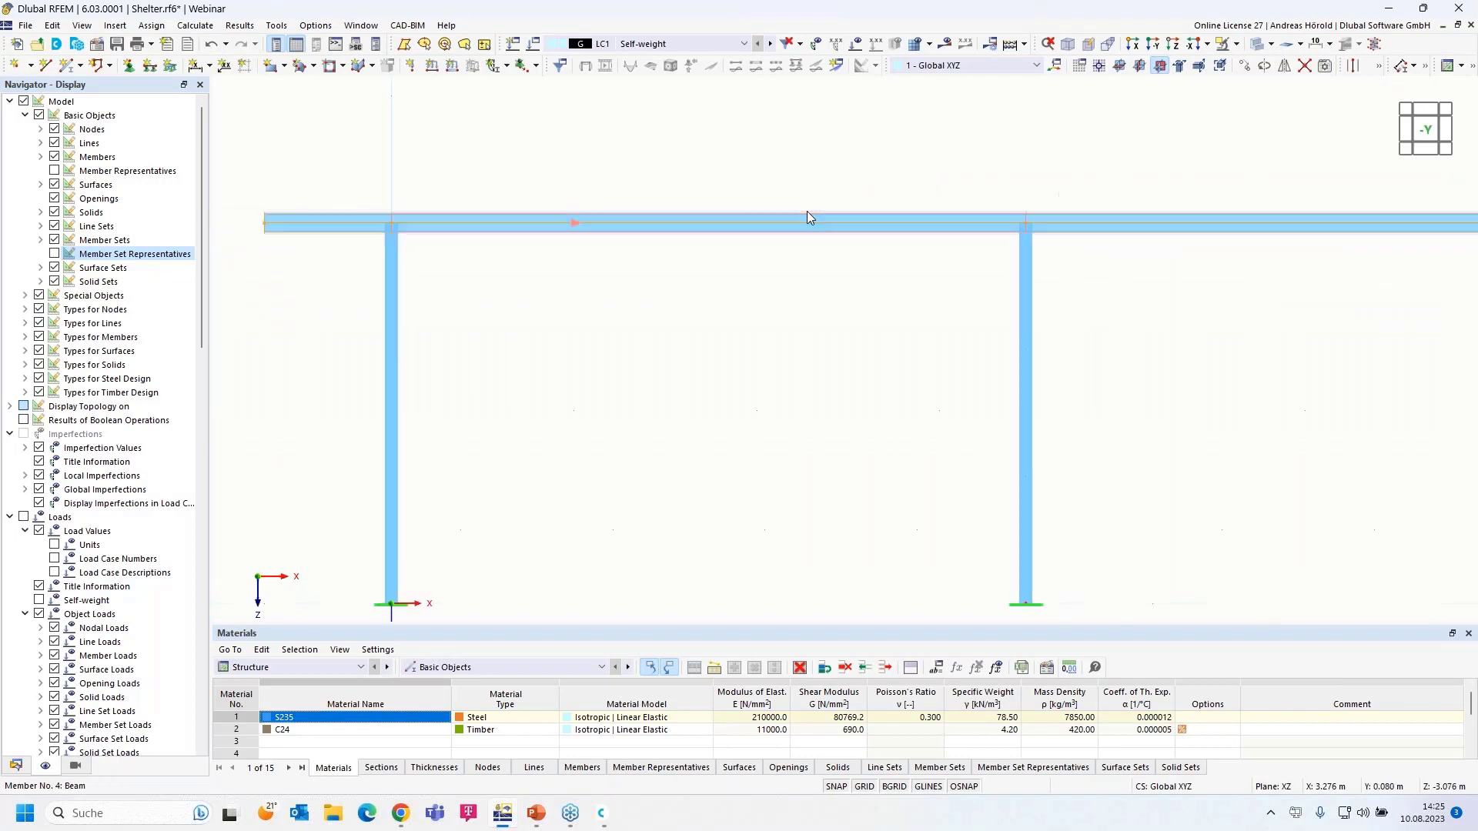
scroll(802, 214, "down", 3)
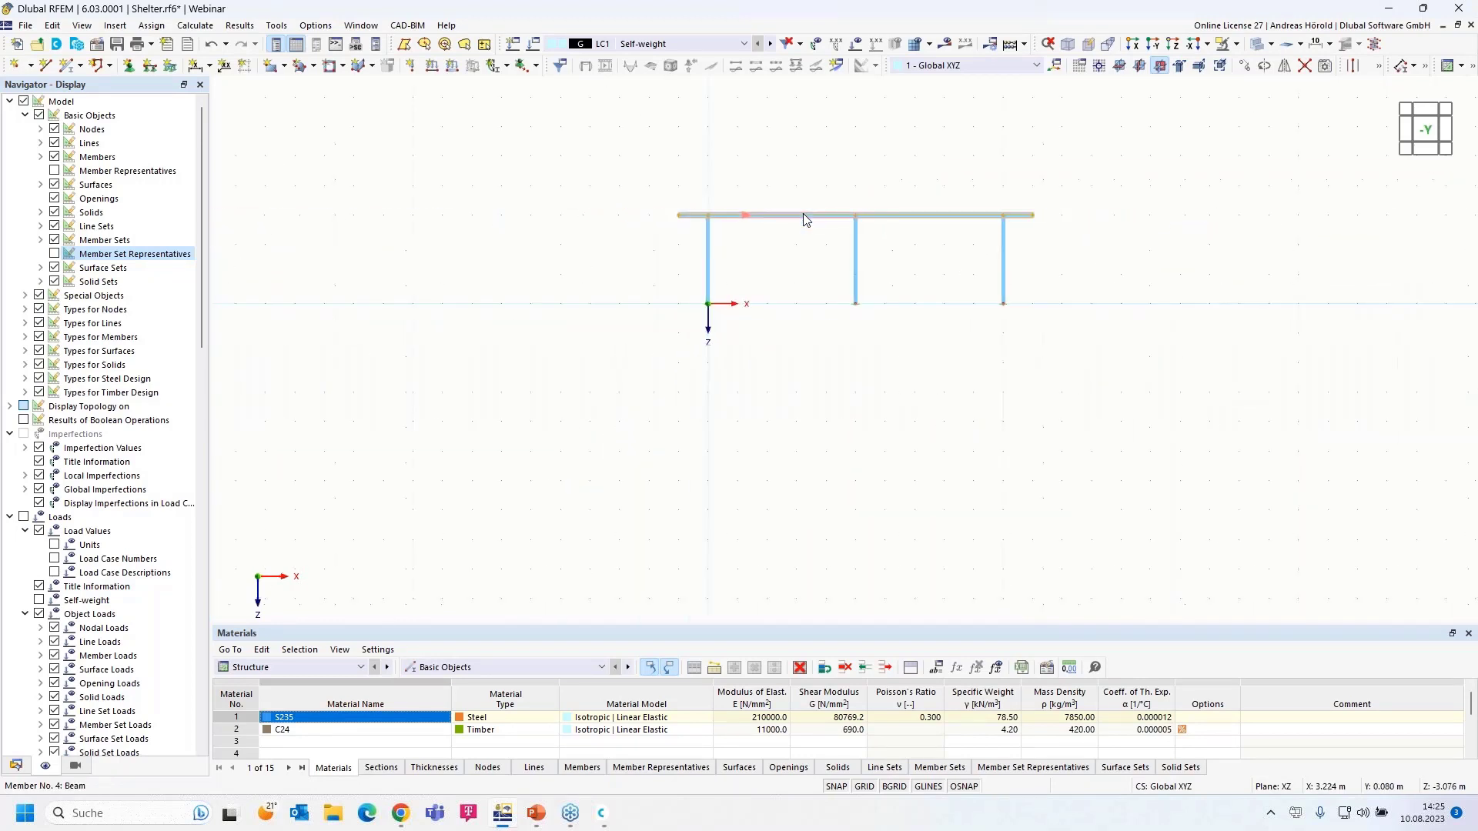
scroll(796, 242, "up", 3)
middle_click_drag(513, 372, 655, 468, "ctrl")
left_click_drag(419, 591, 1131, 133)
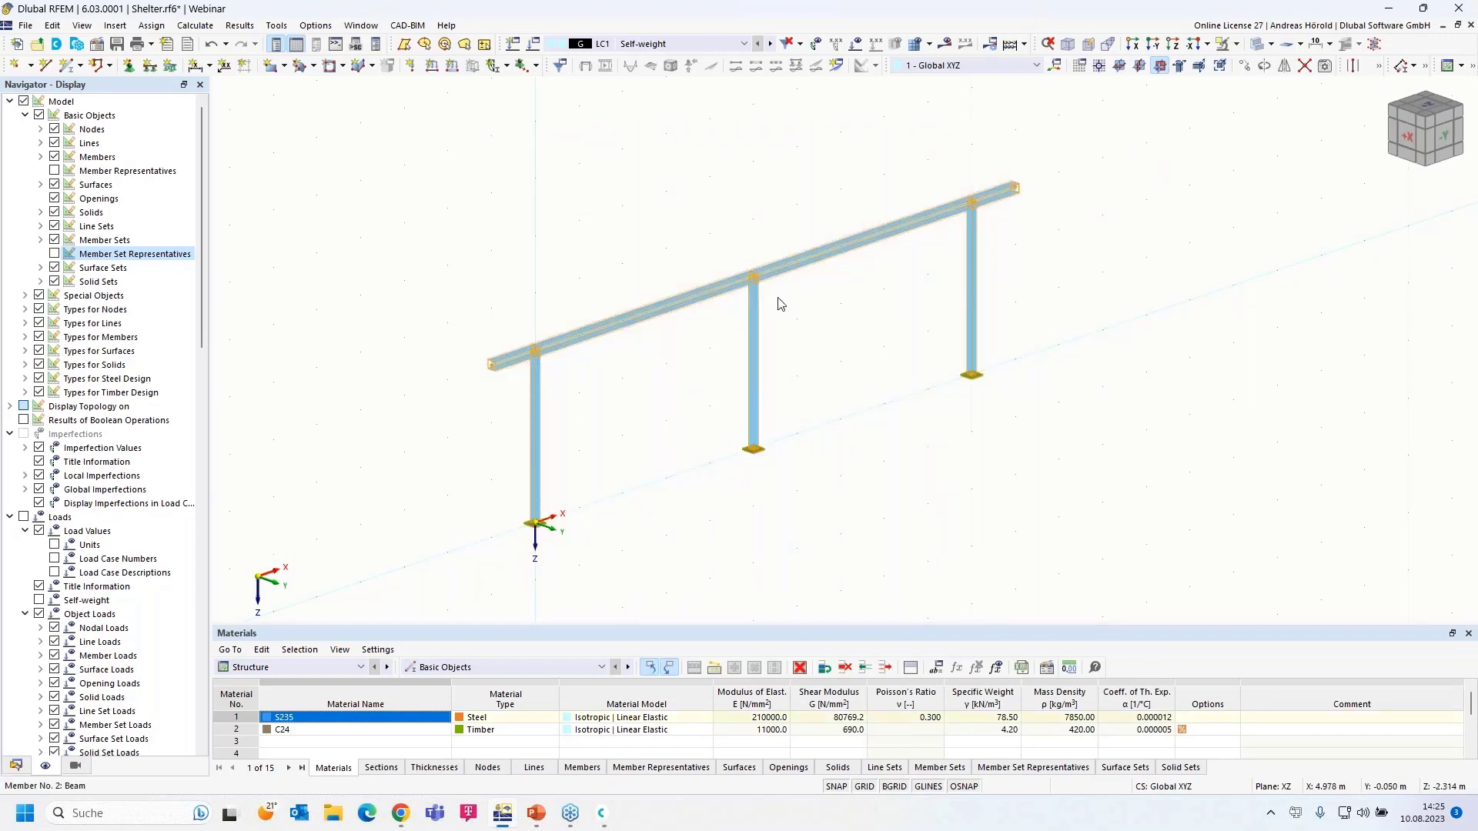
left_click(1244, 67)
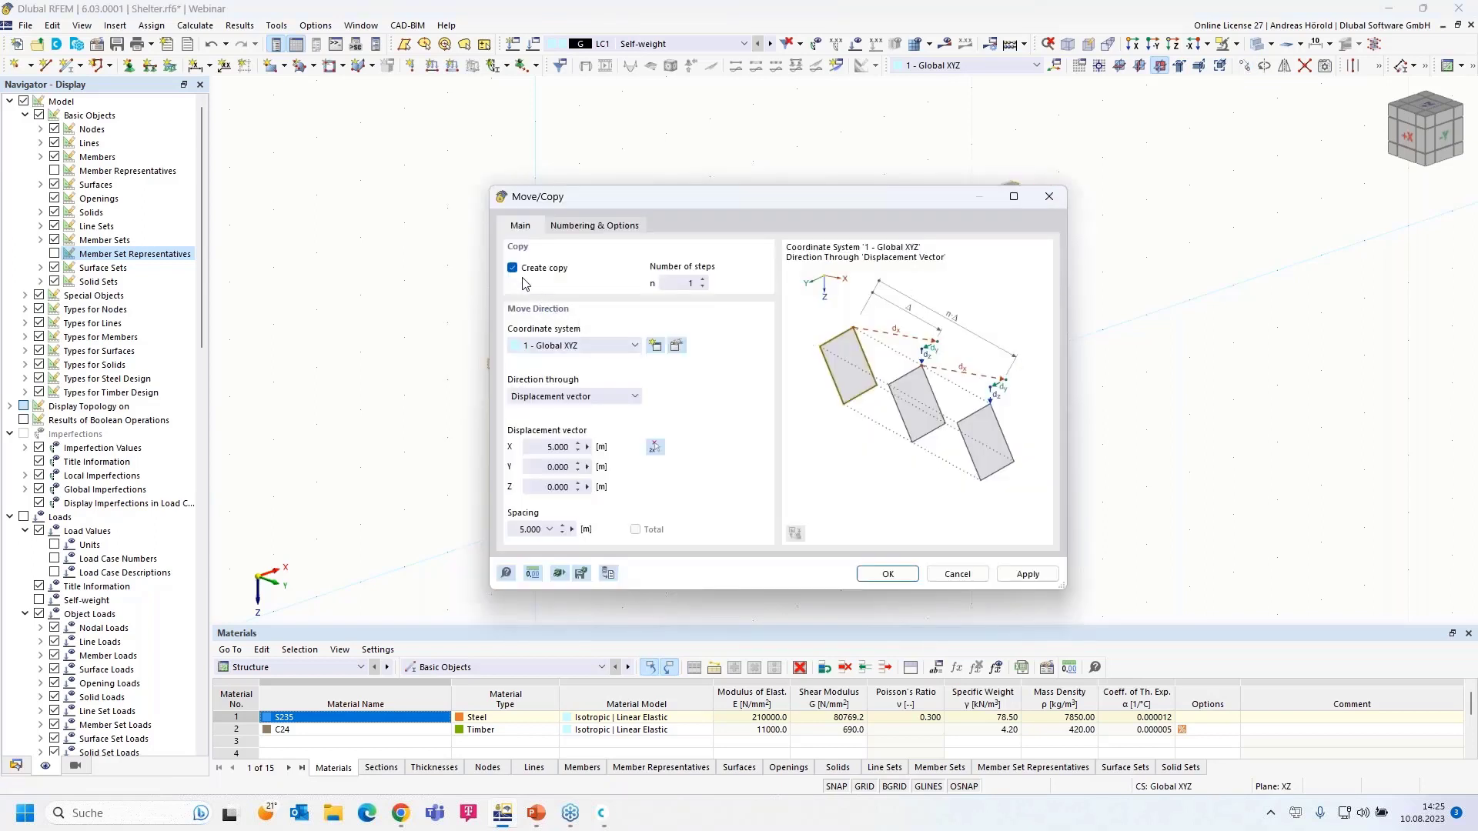
- Copy the whole frame 4 m along Y, with the X displacement reset to 0
left_click(537, 469)
type("4")
left_click(536, 446)
left_click(653, 448)
left_click(887, 575)
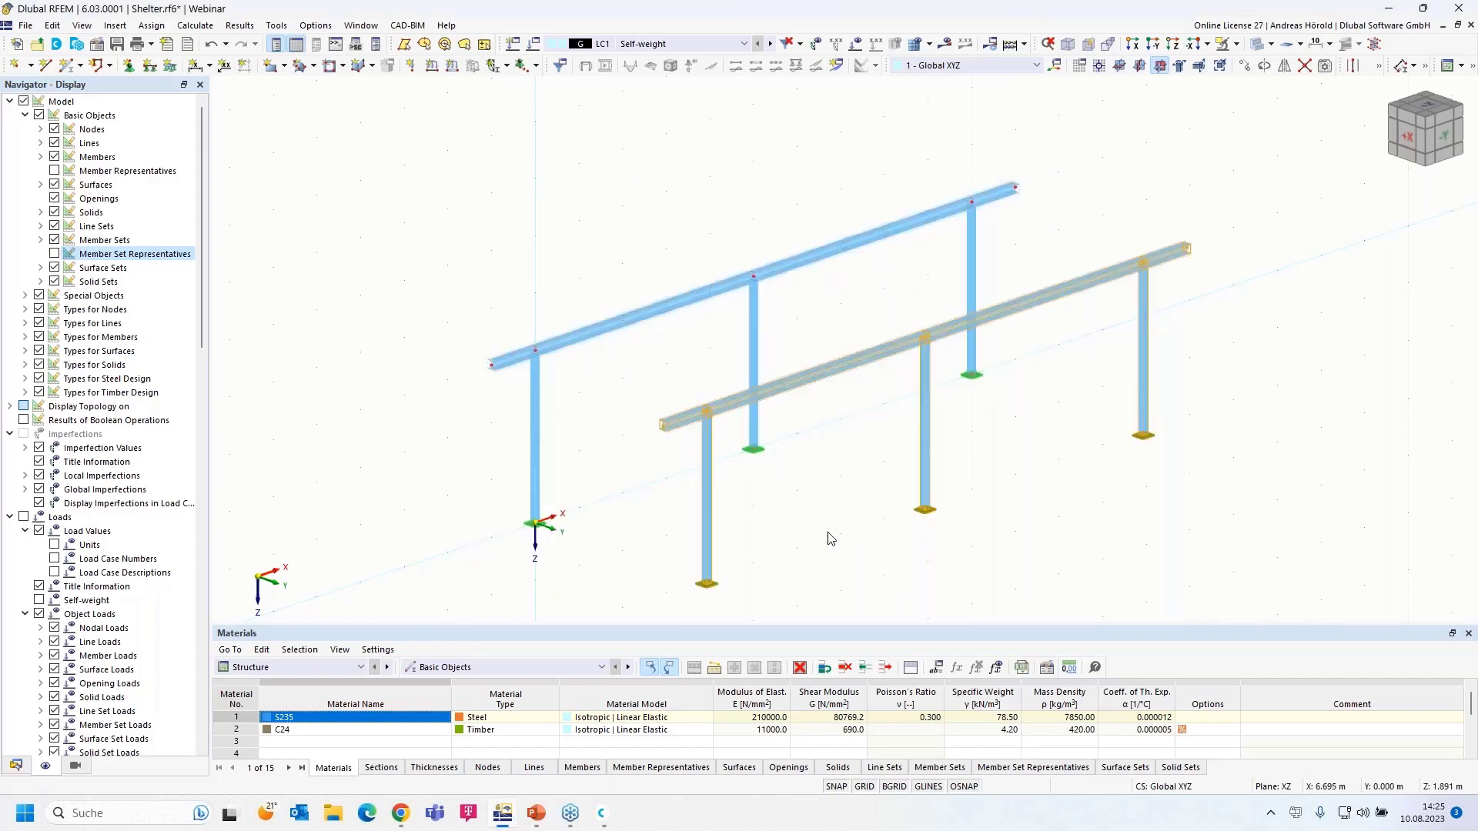
- Pan and zoom to inspect the two parallel frames
middle_click_drag(831, 539, 828, 469)
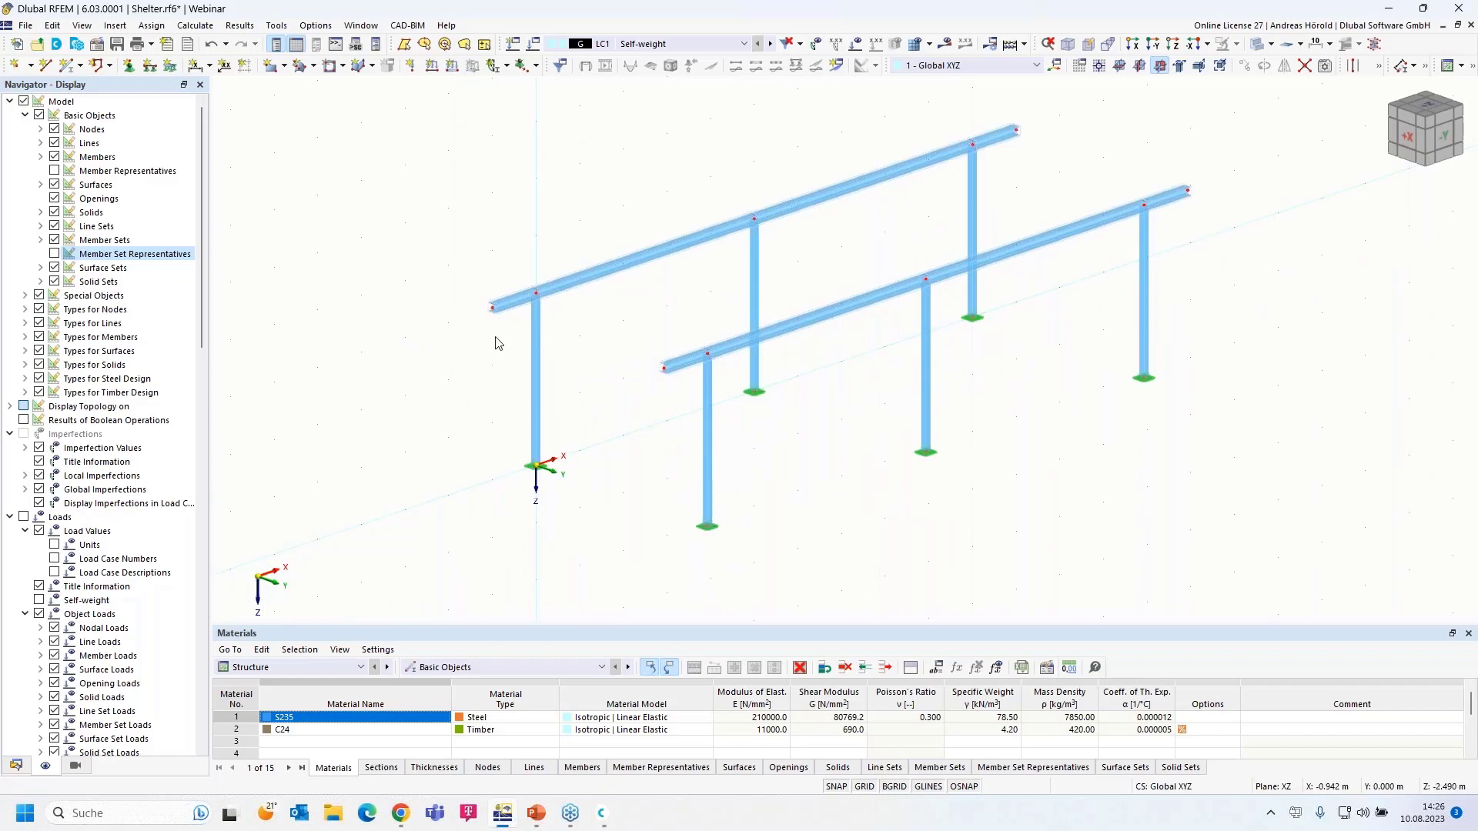
scroll(496, 333, "up", 2)
scroll(538, 409, "up", 3)
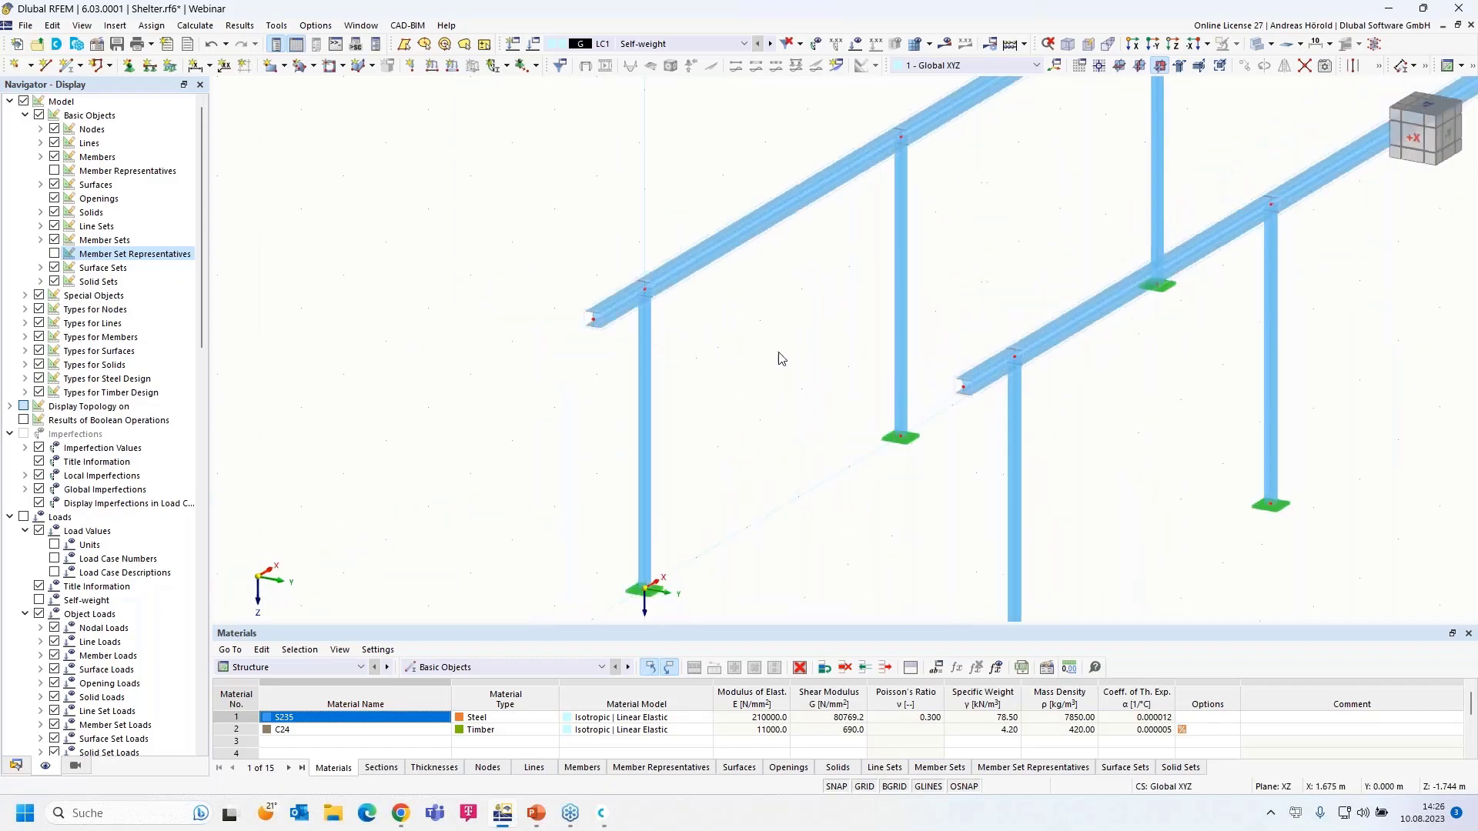
scroll(785, 358, "up", 2)
middle_click_drag(818, 353, 732, 390)
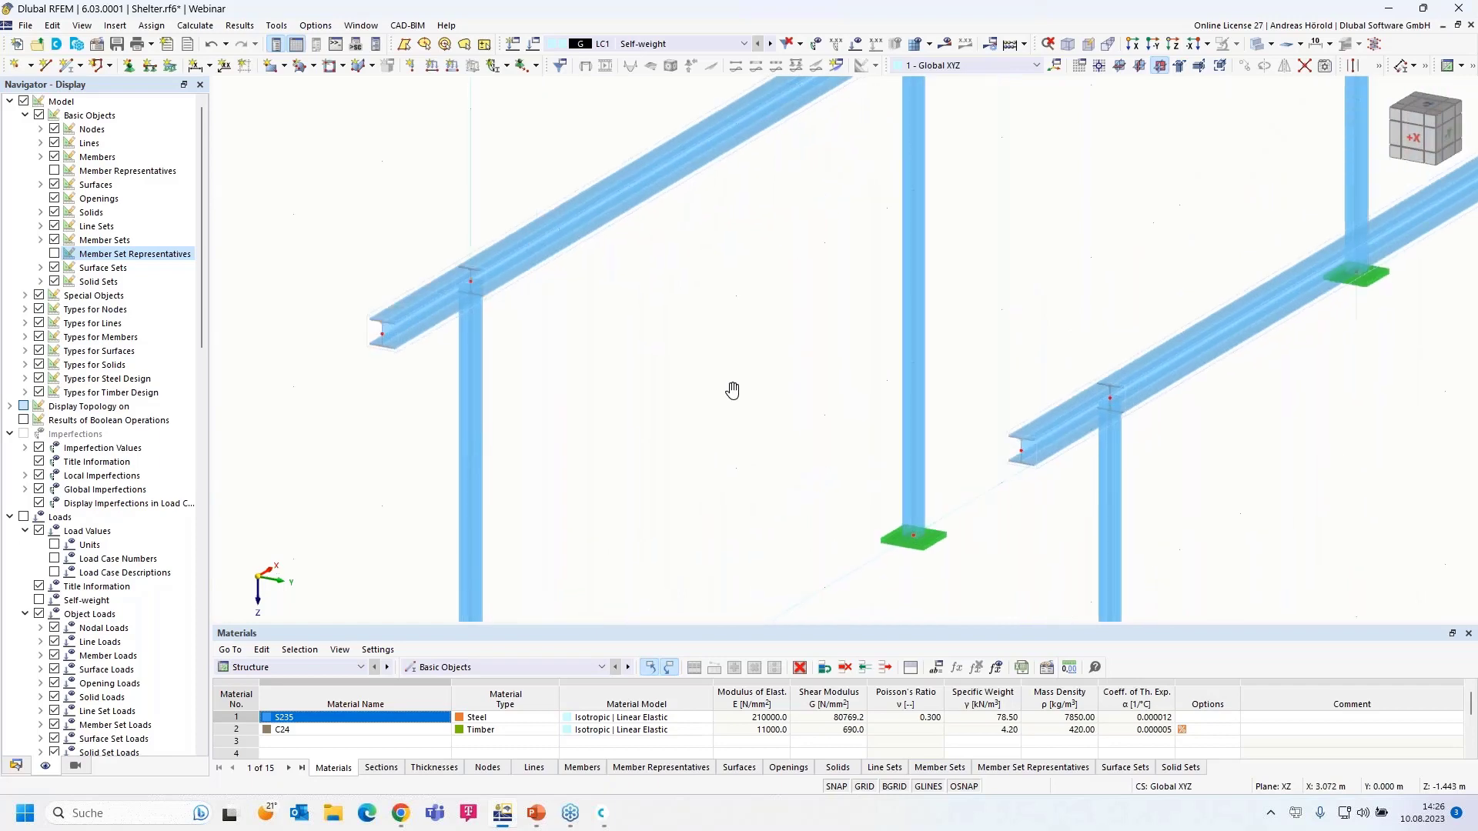
scroll(723, 392, "down", 2)
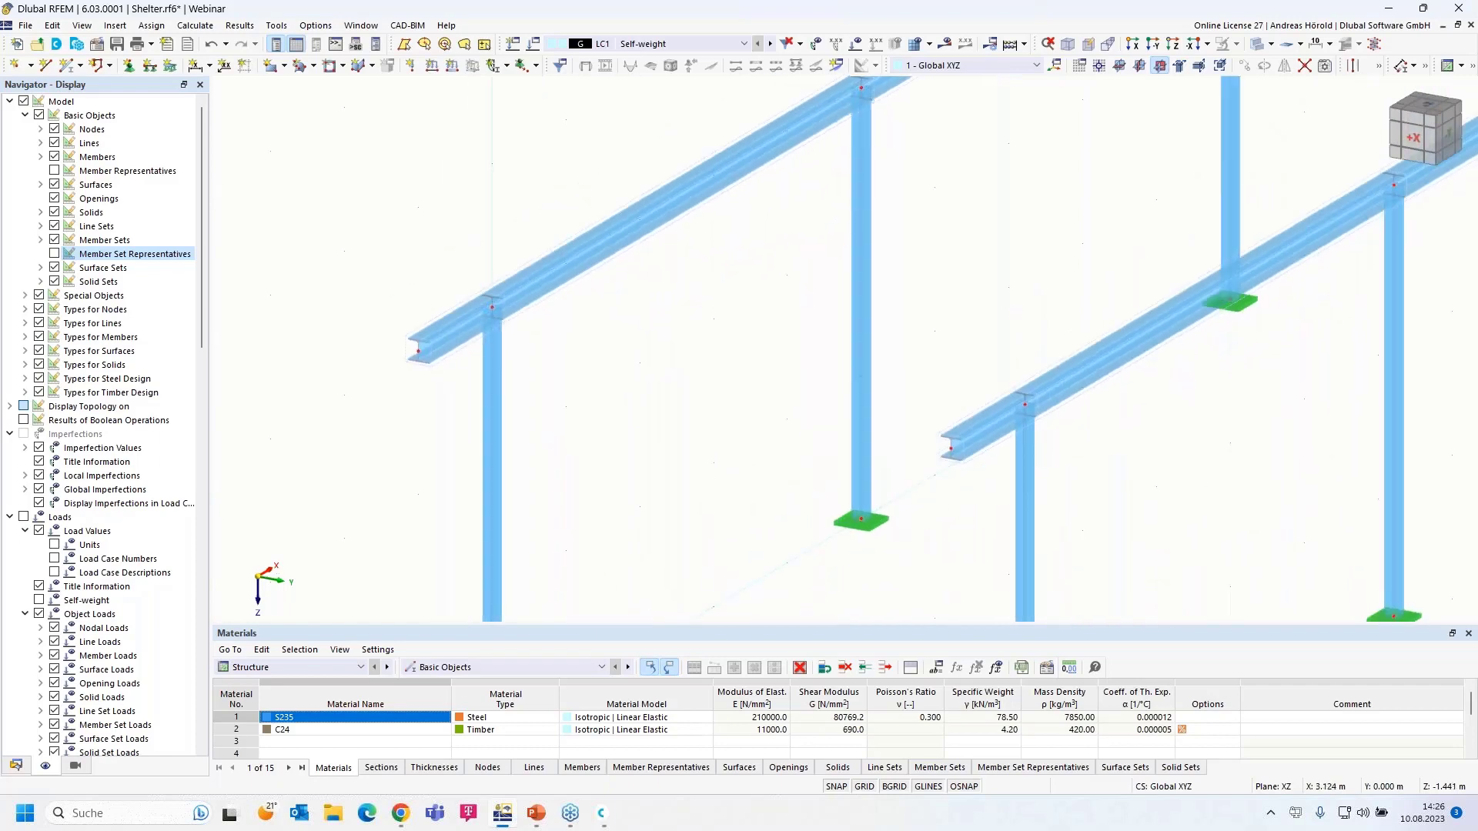
scroll(724, 391, "down", 2)
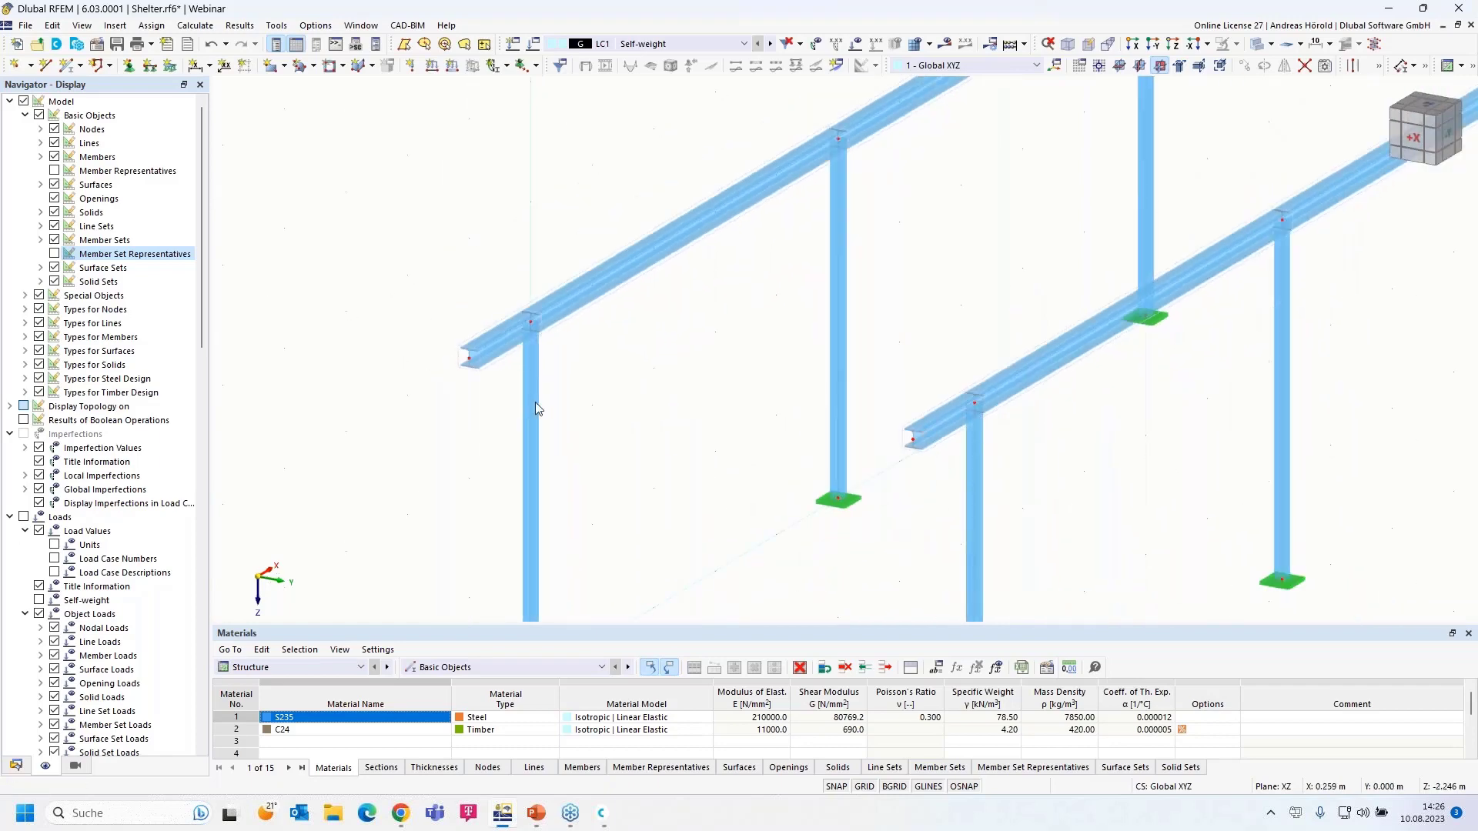
left_click(67, 66)
- For new member 15, browse the section library and choose a solid rectangular section
left_click(68, 69)
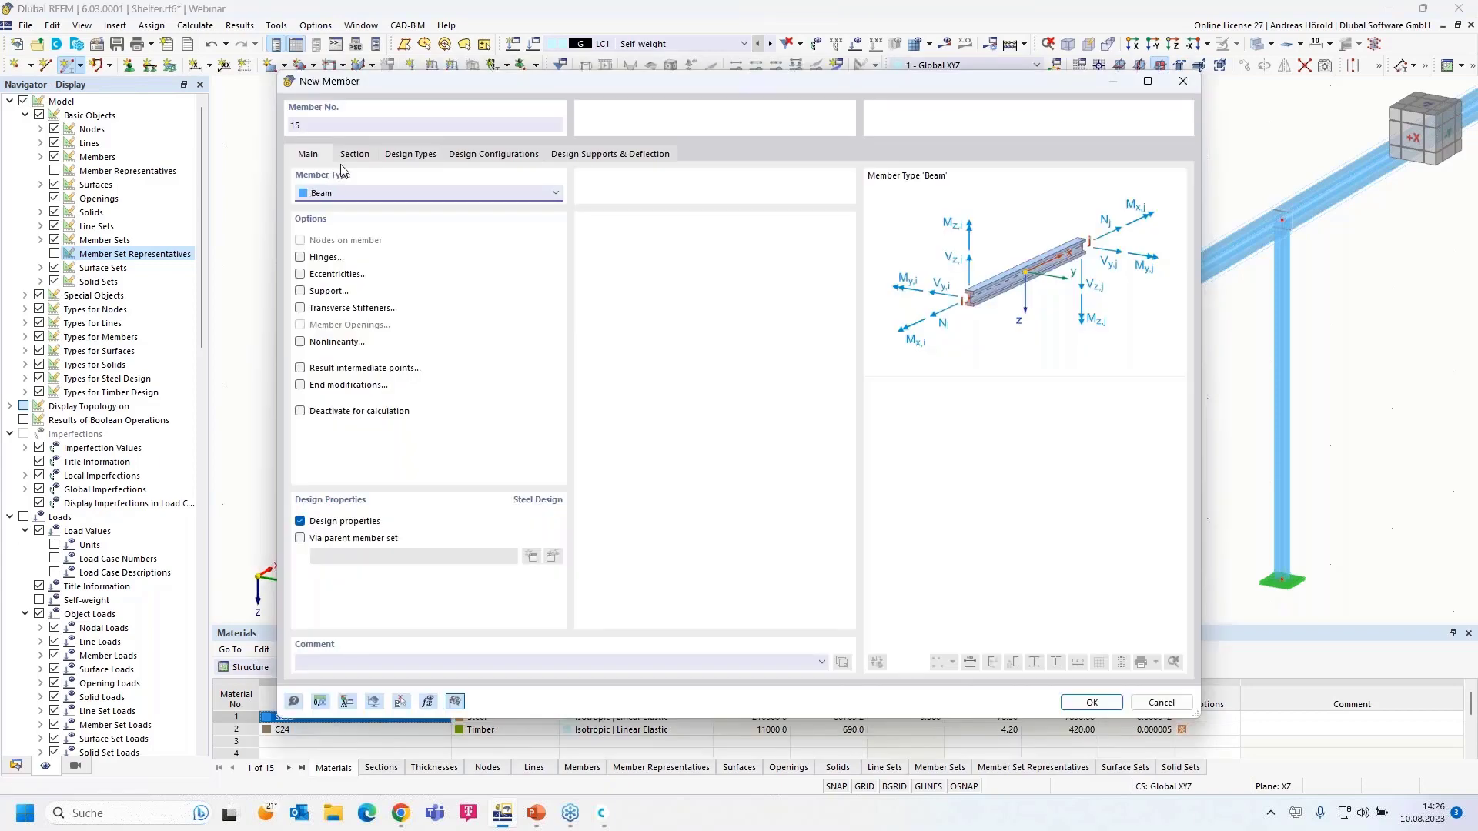
left_click(355, 156)
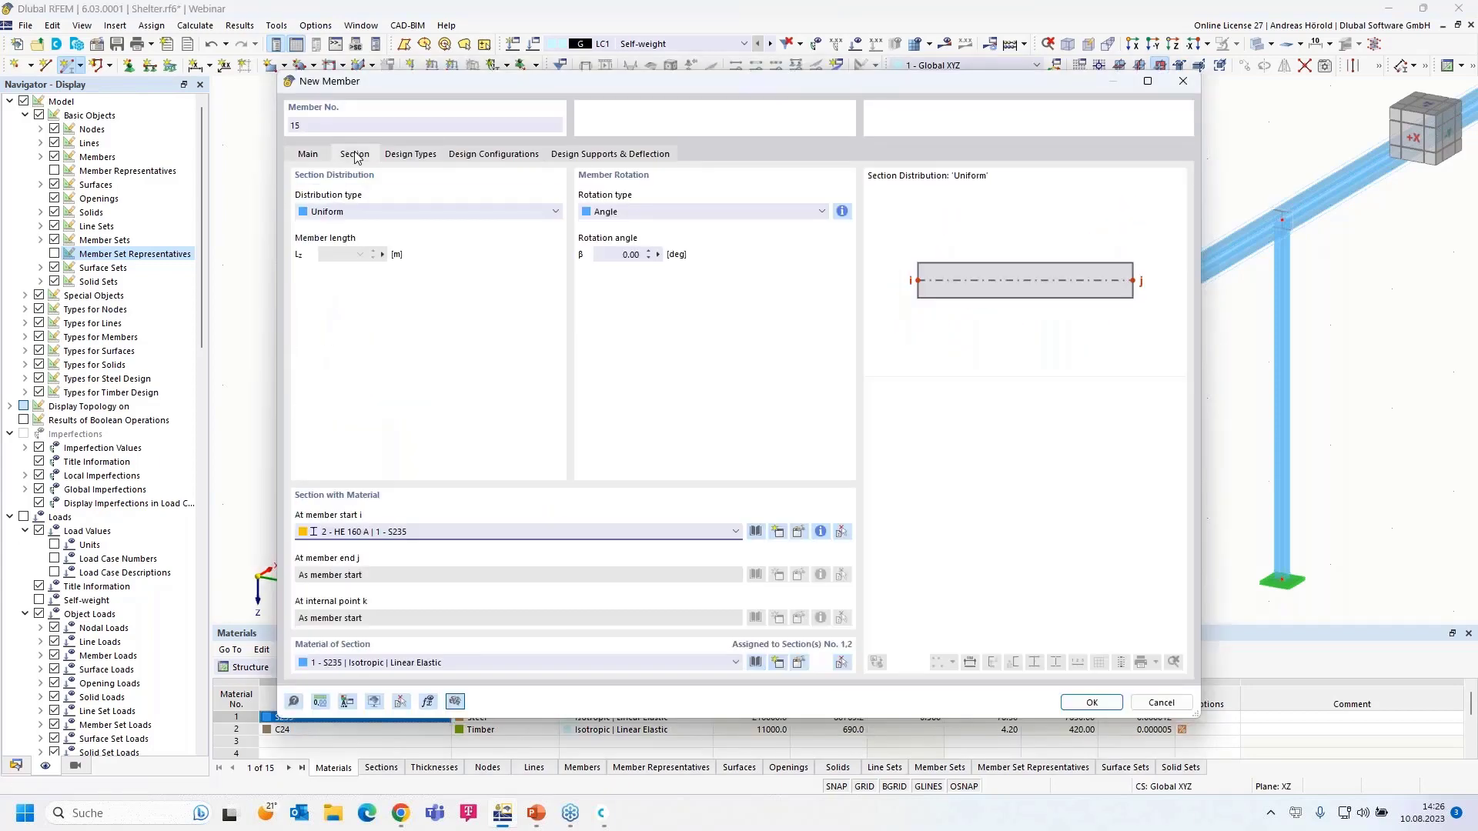
left_click(636, 531)
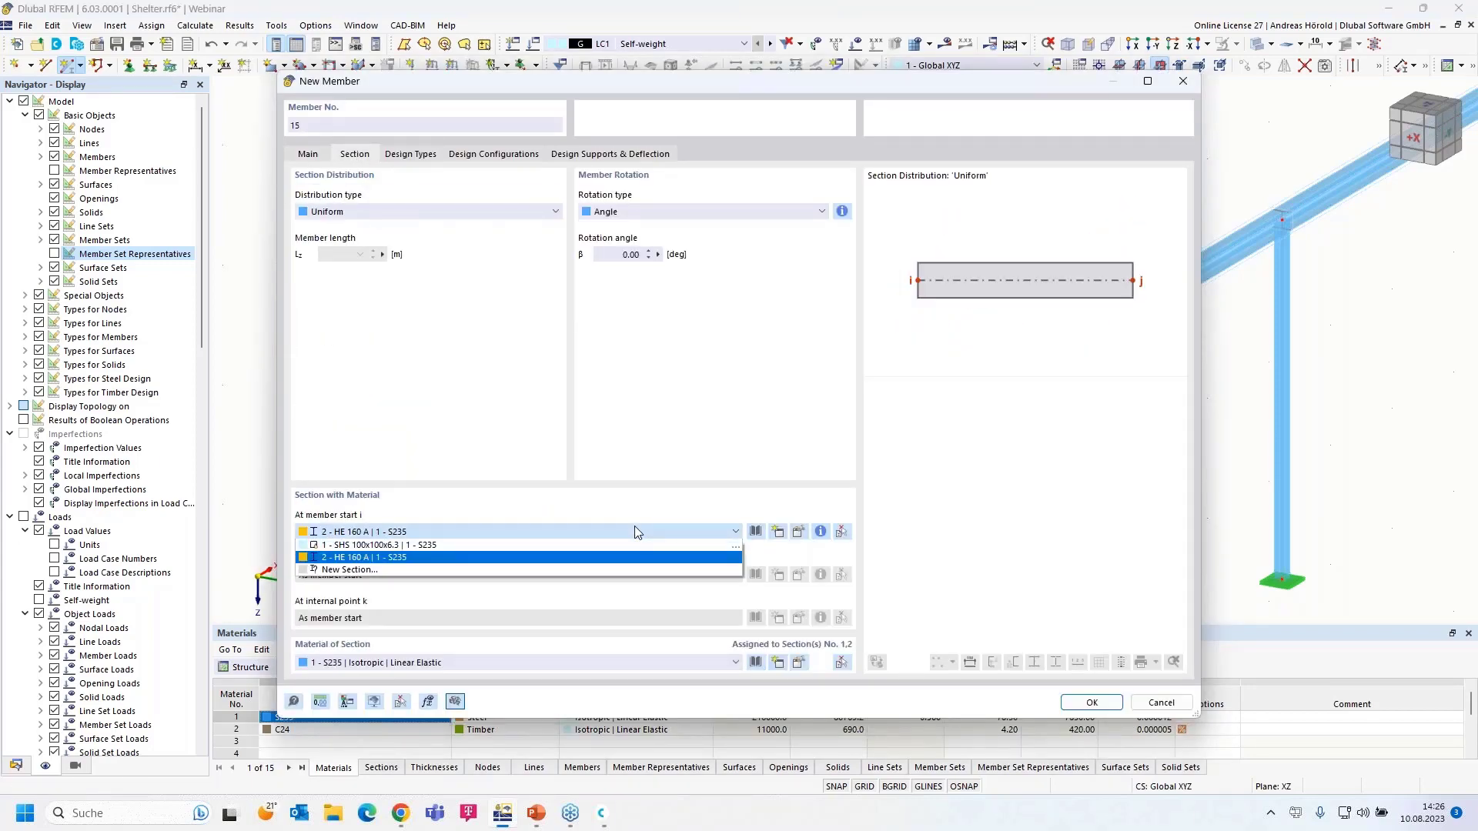
left_click(635, 528)
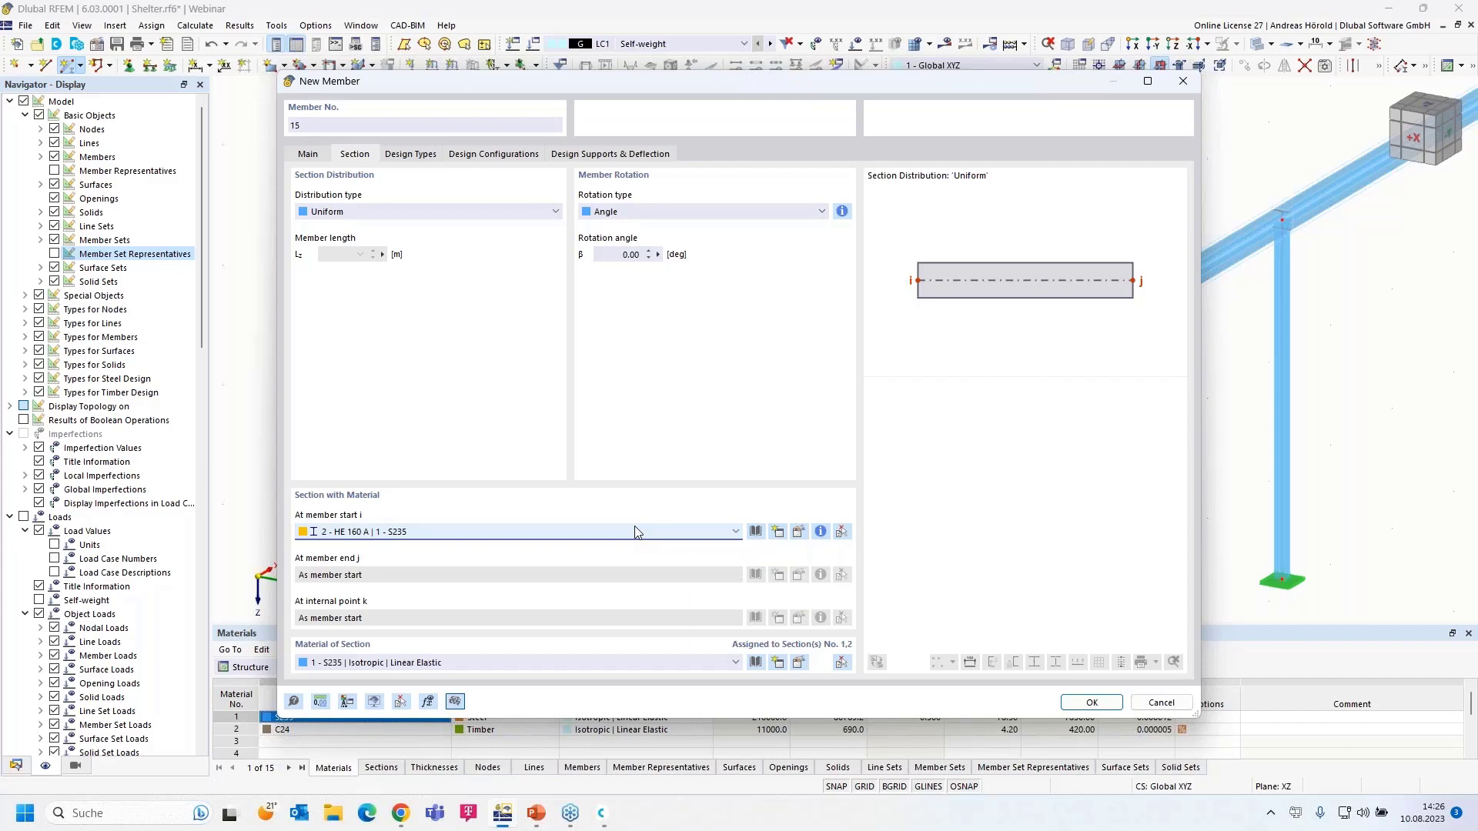
left_click(755, 532)
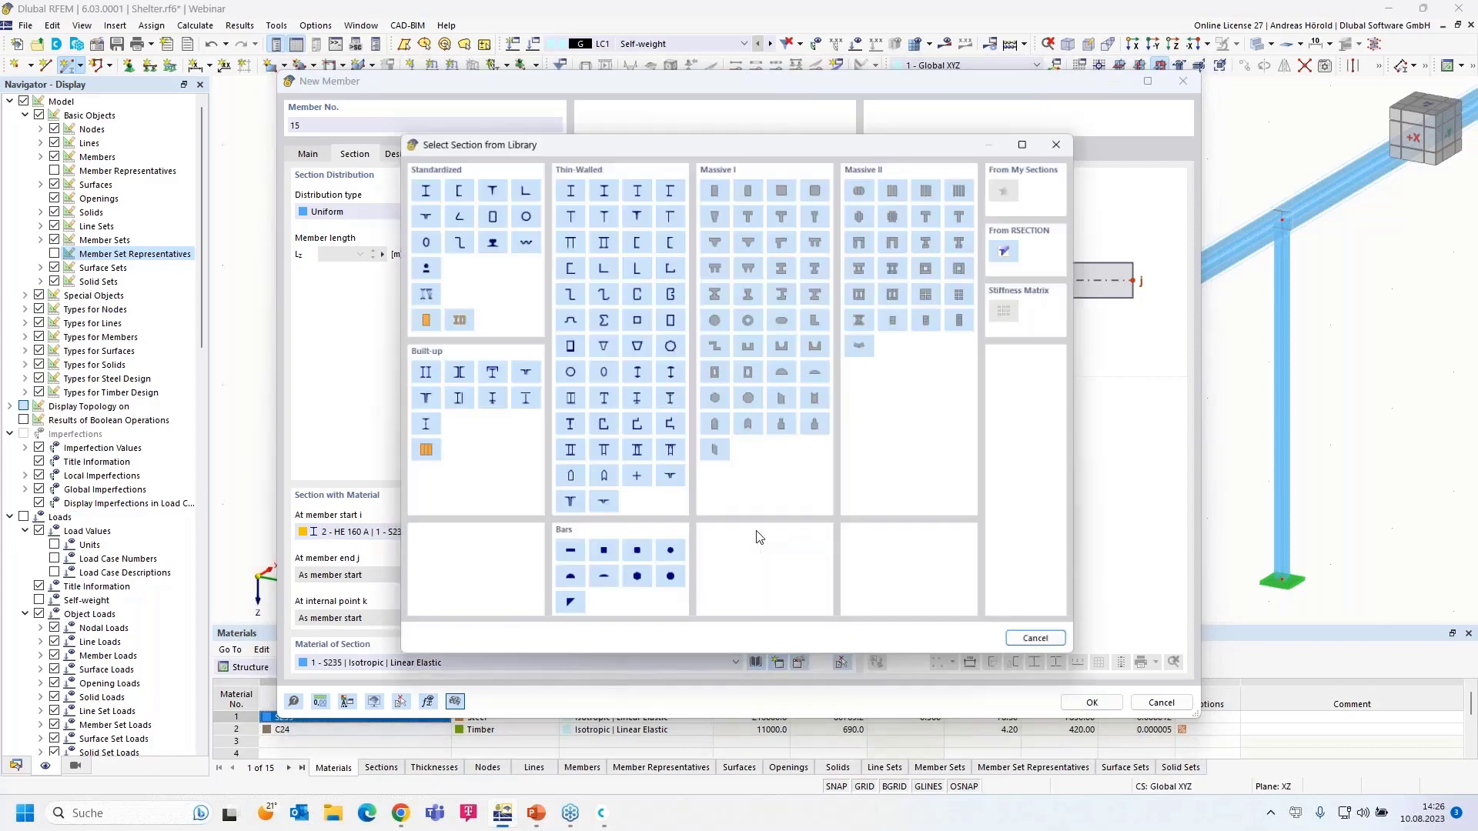
left_click(716, 184)
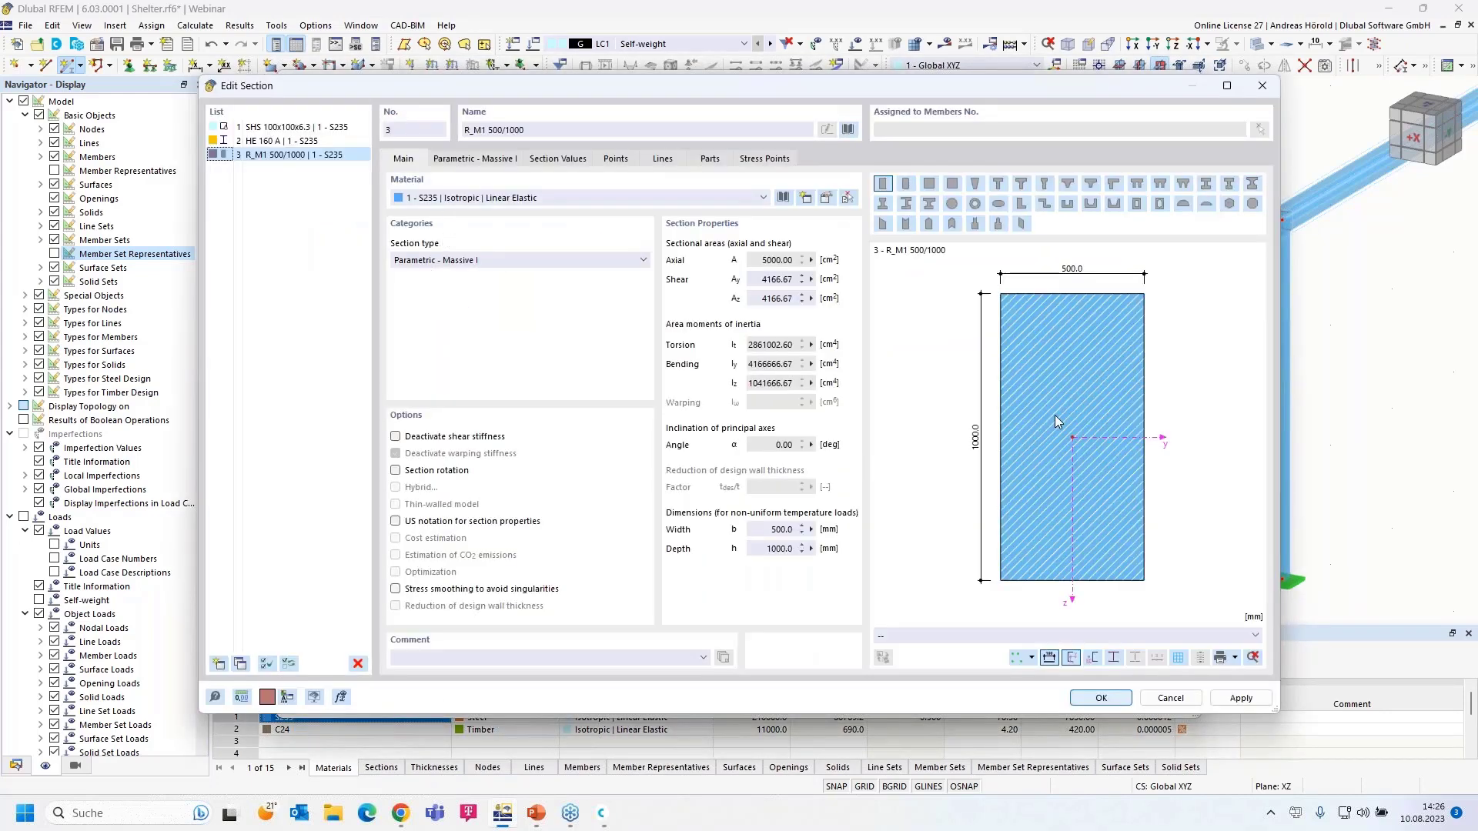
- Set the parametric rectangular section to b = 60 mm and h = 160 mm
left_click(465, 162)
left_click(490, 203)
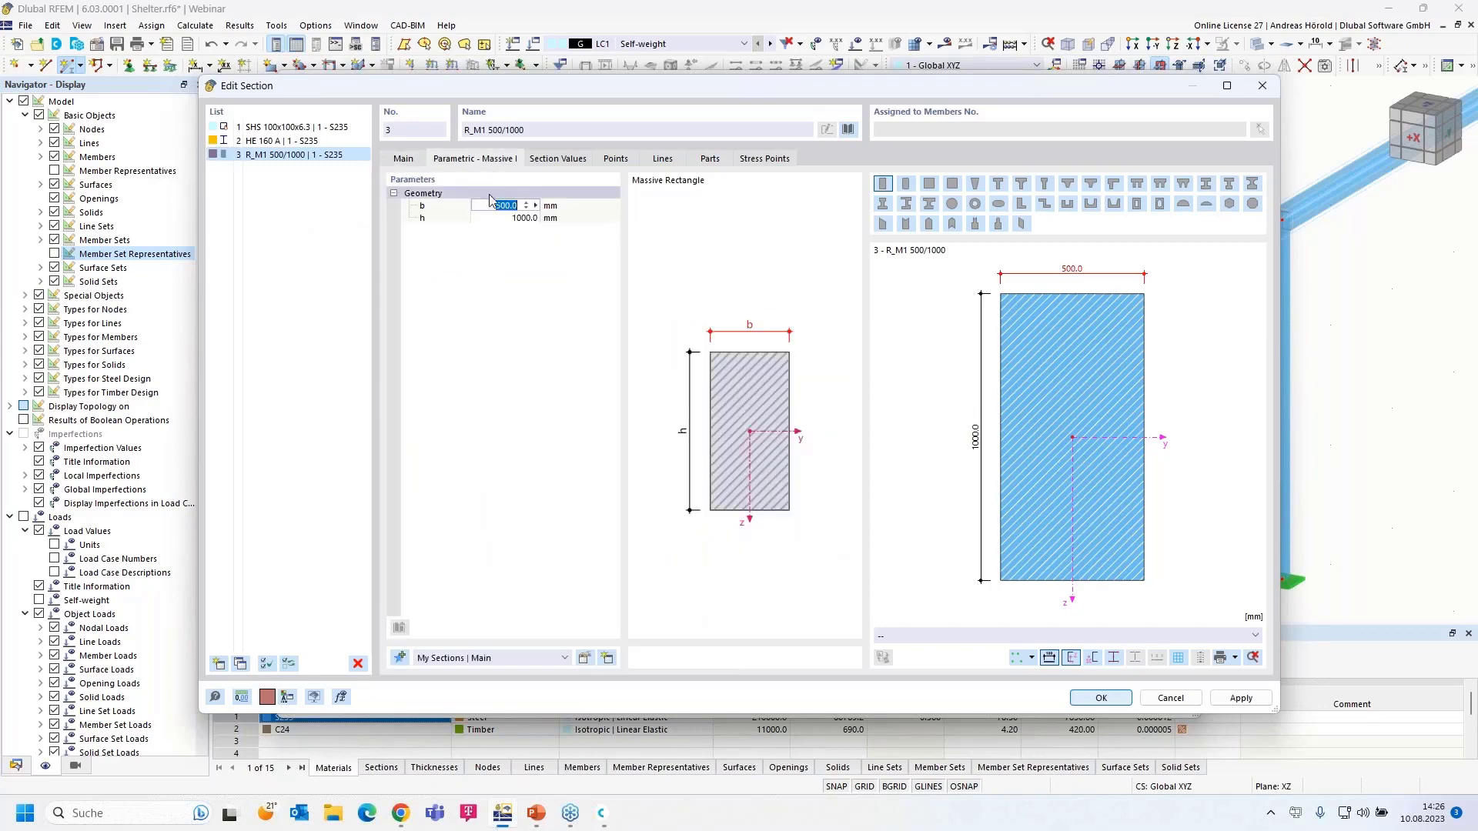
type("60")
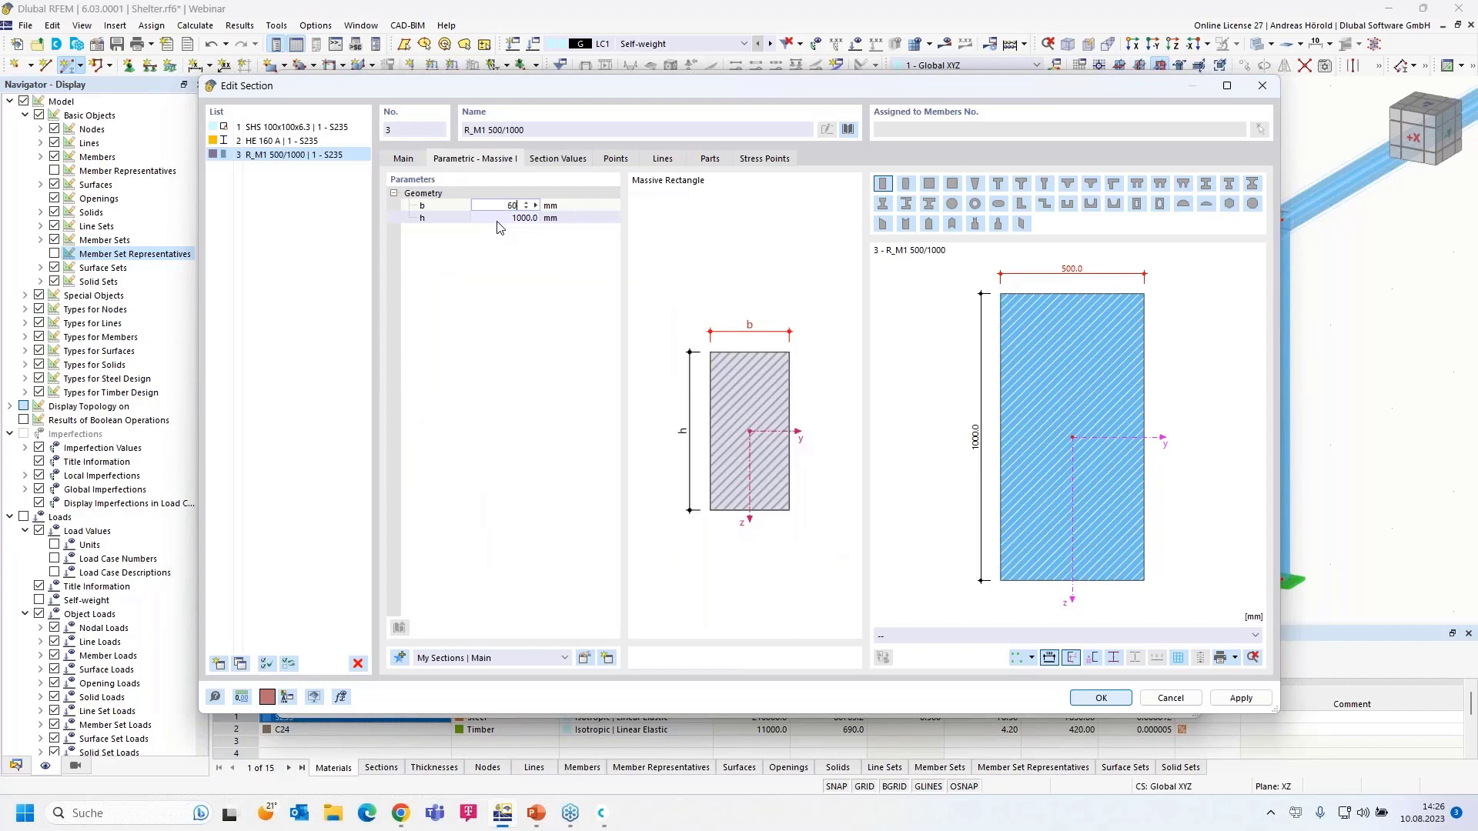
key("Tab")
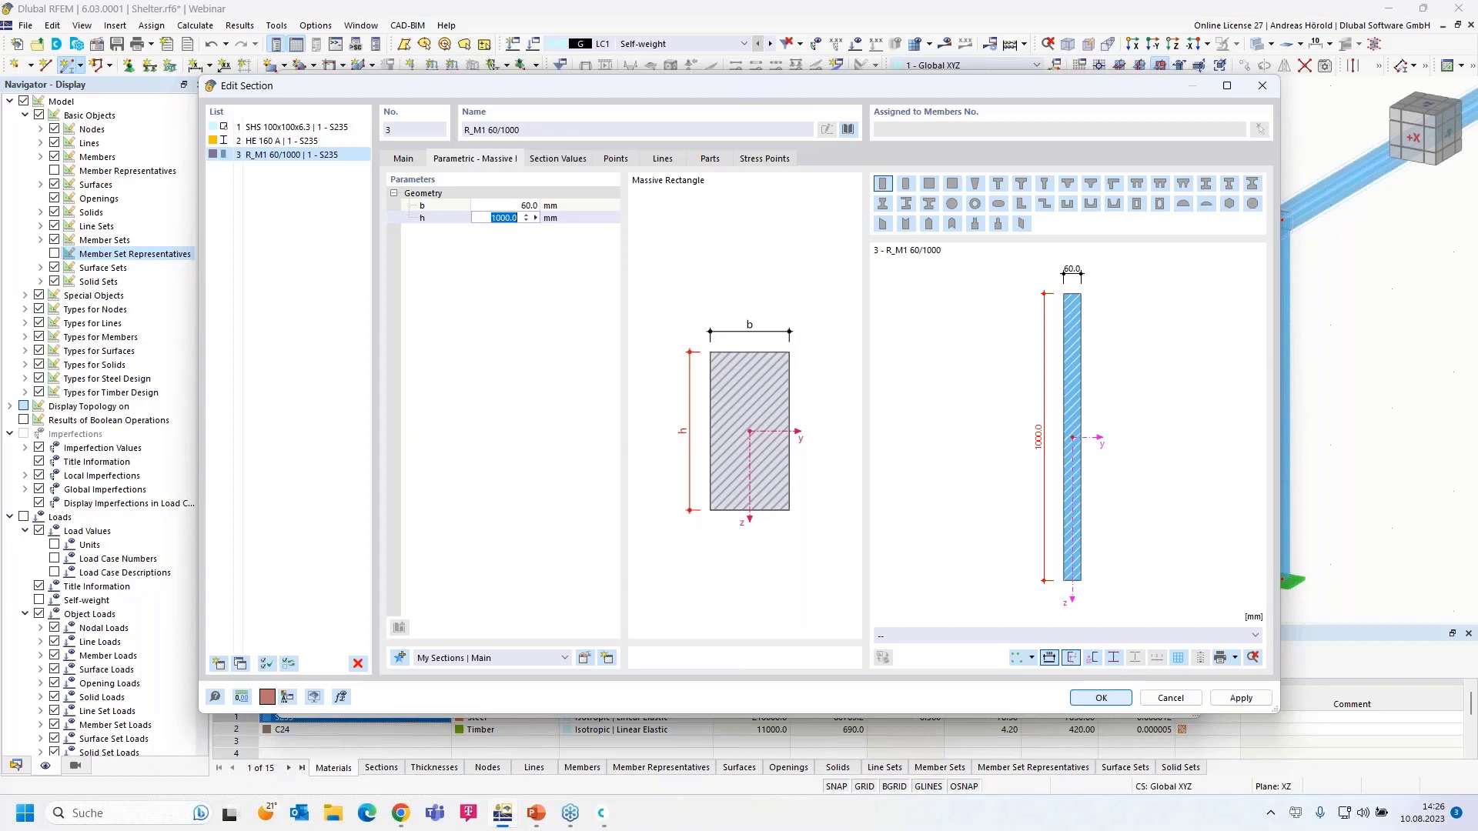
type("160")
left_click(521, 270)
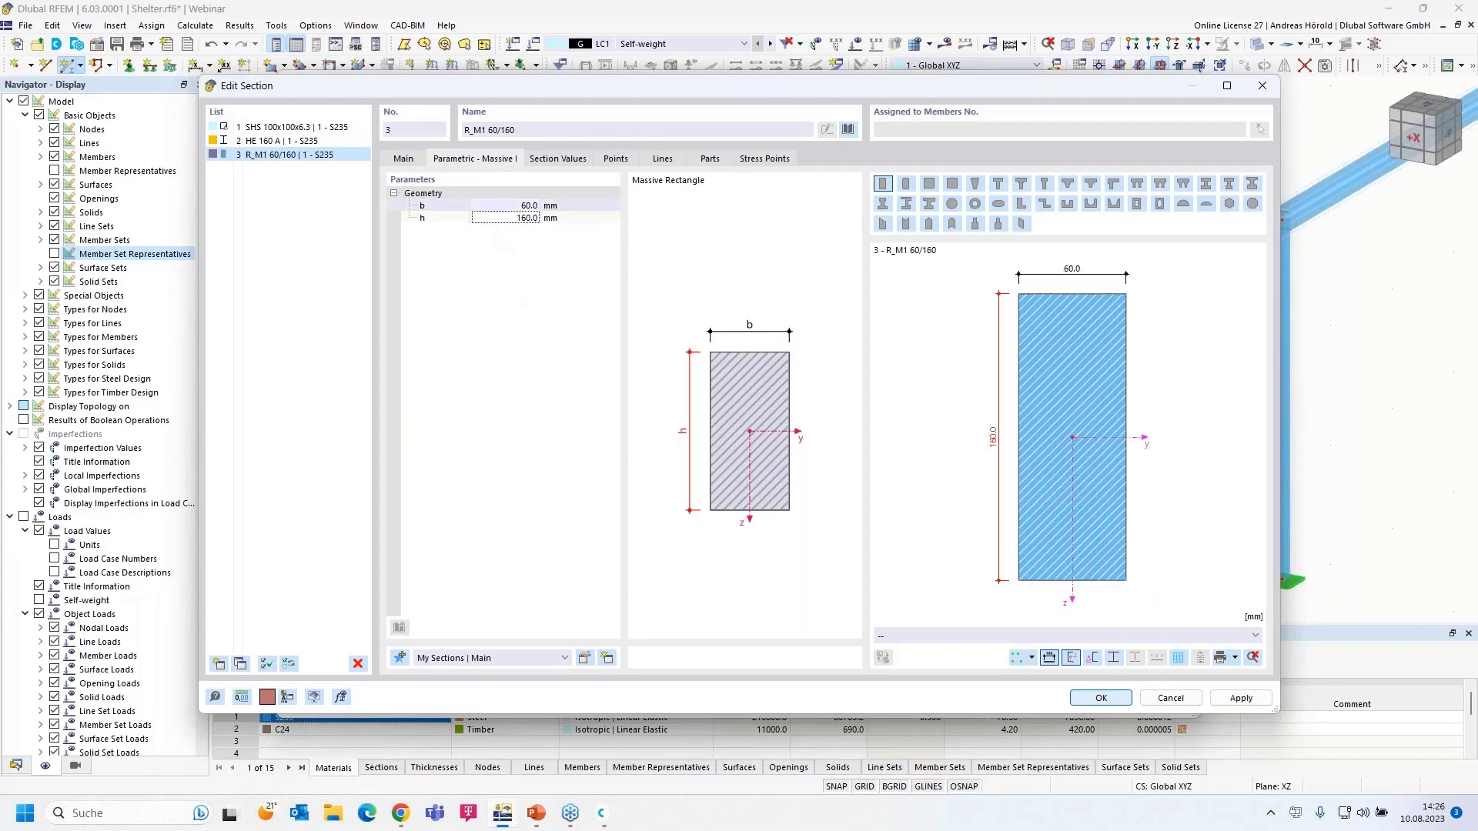
- Assign C24 timber as the section material and open its material properties
left_click(403, 159)
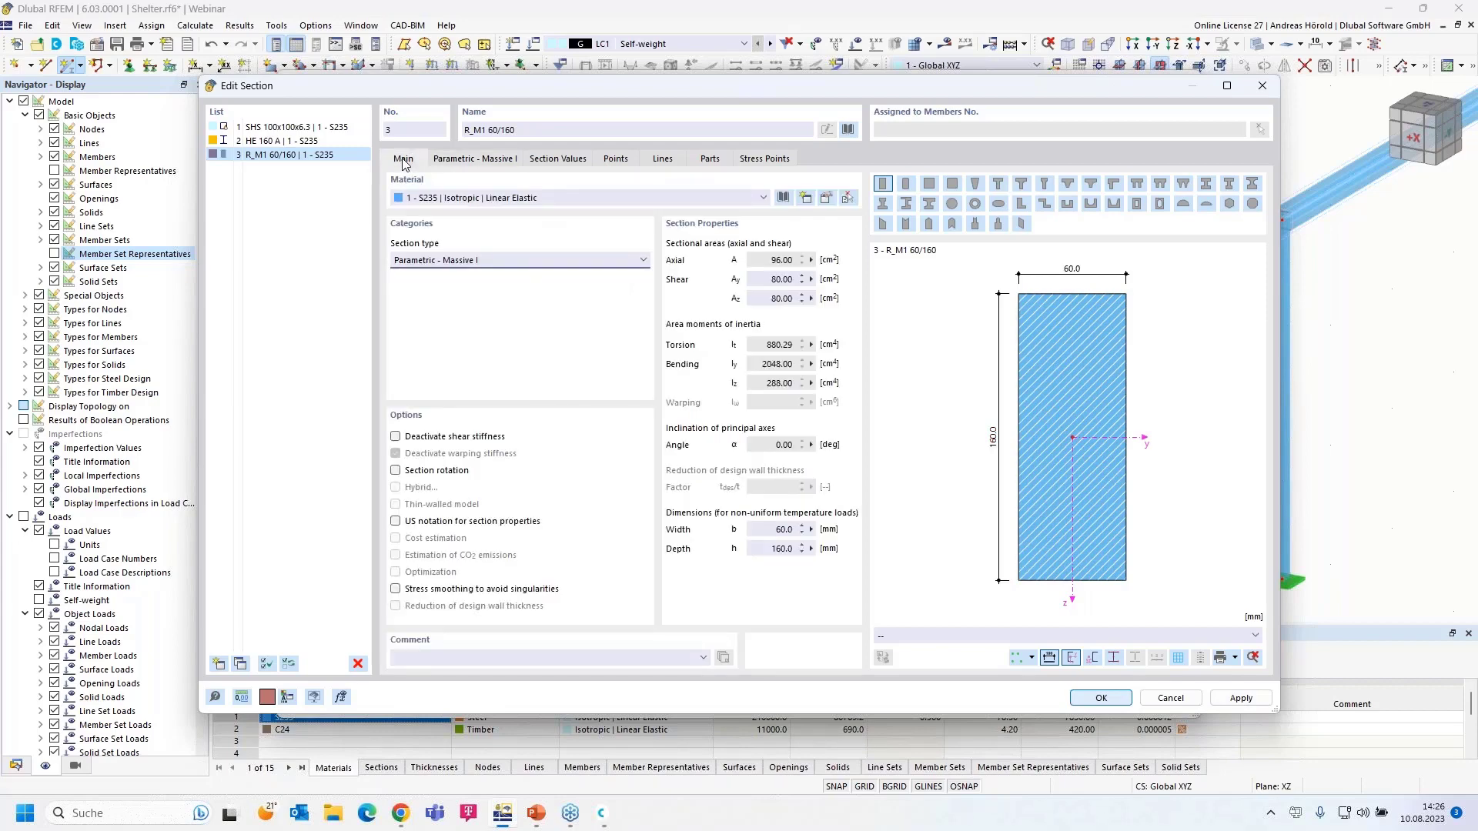
left_click(454, 199)
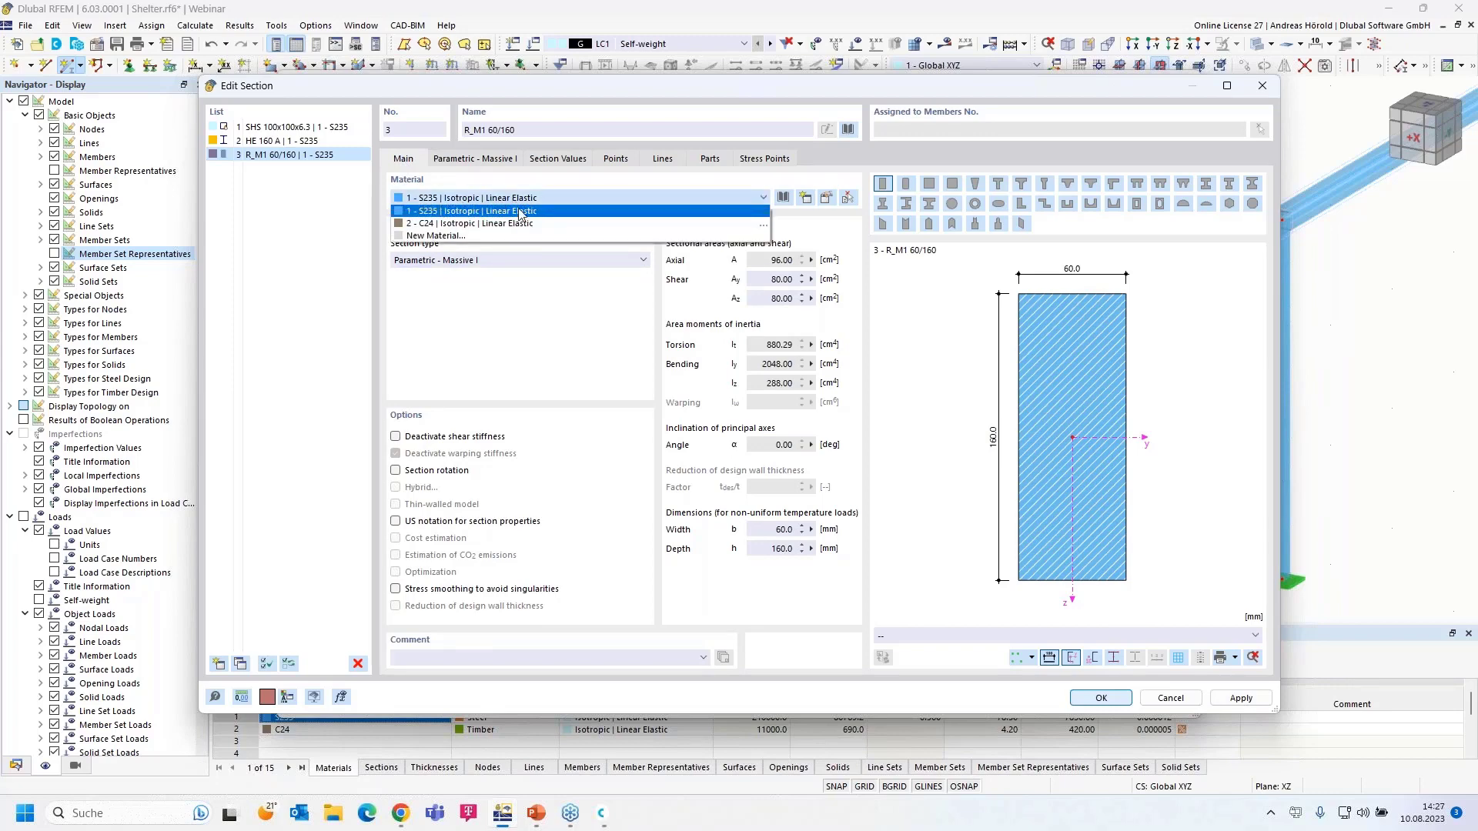
left_click(543, 223)
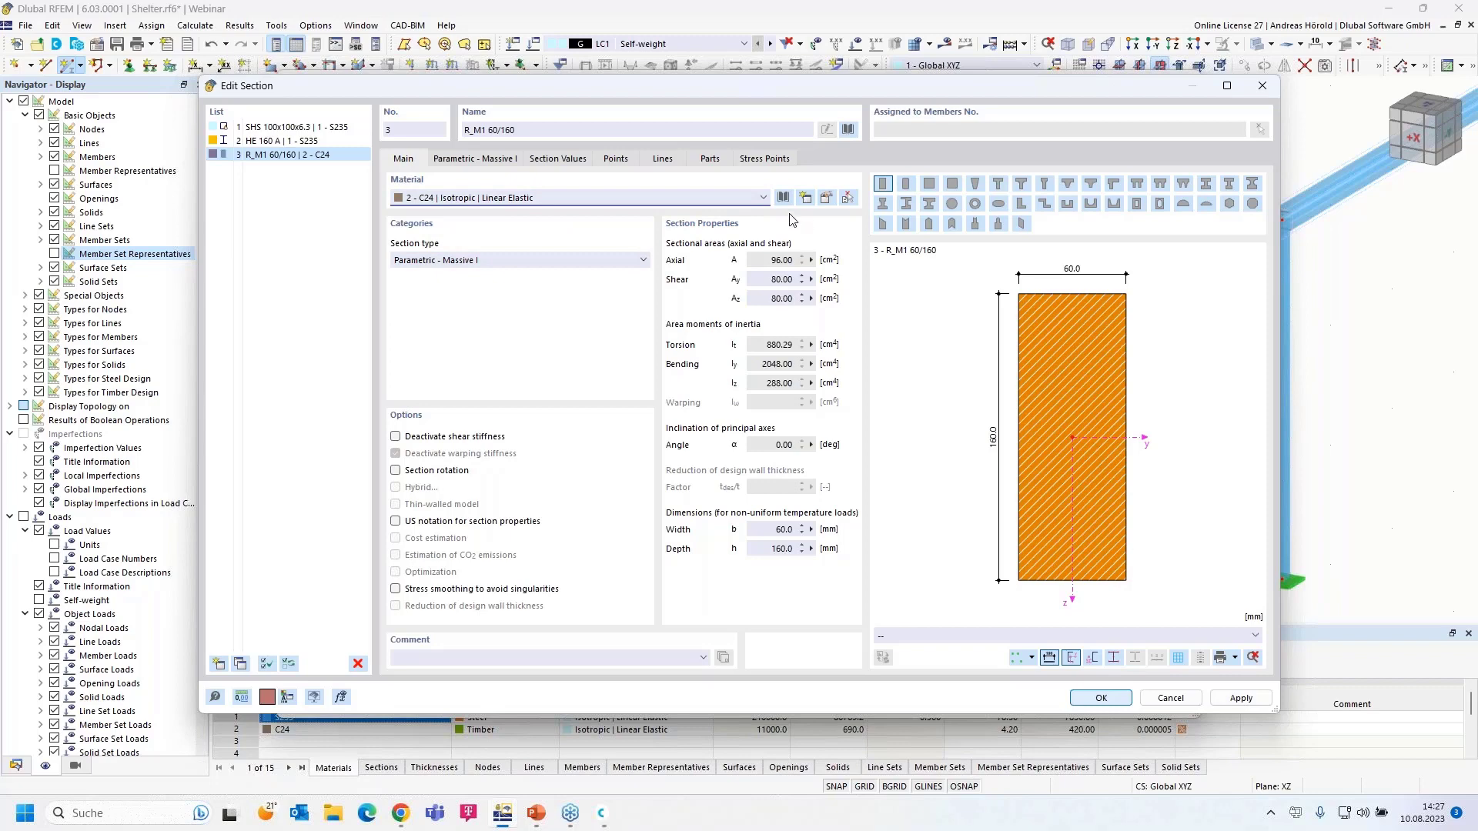
left_click(826, 200)
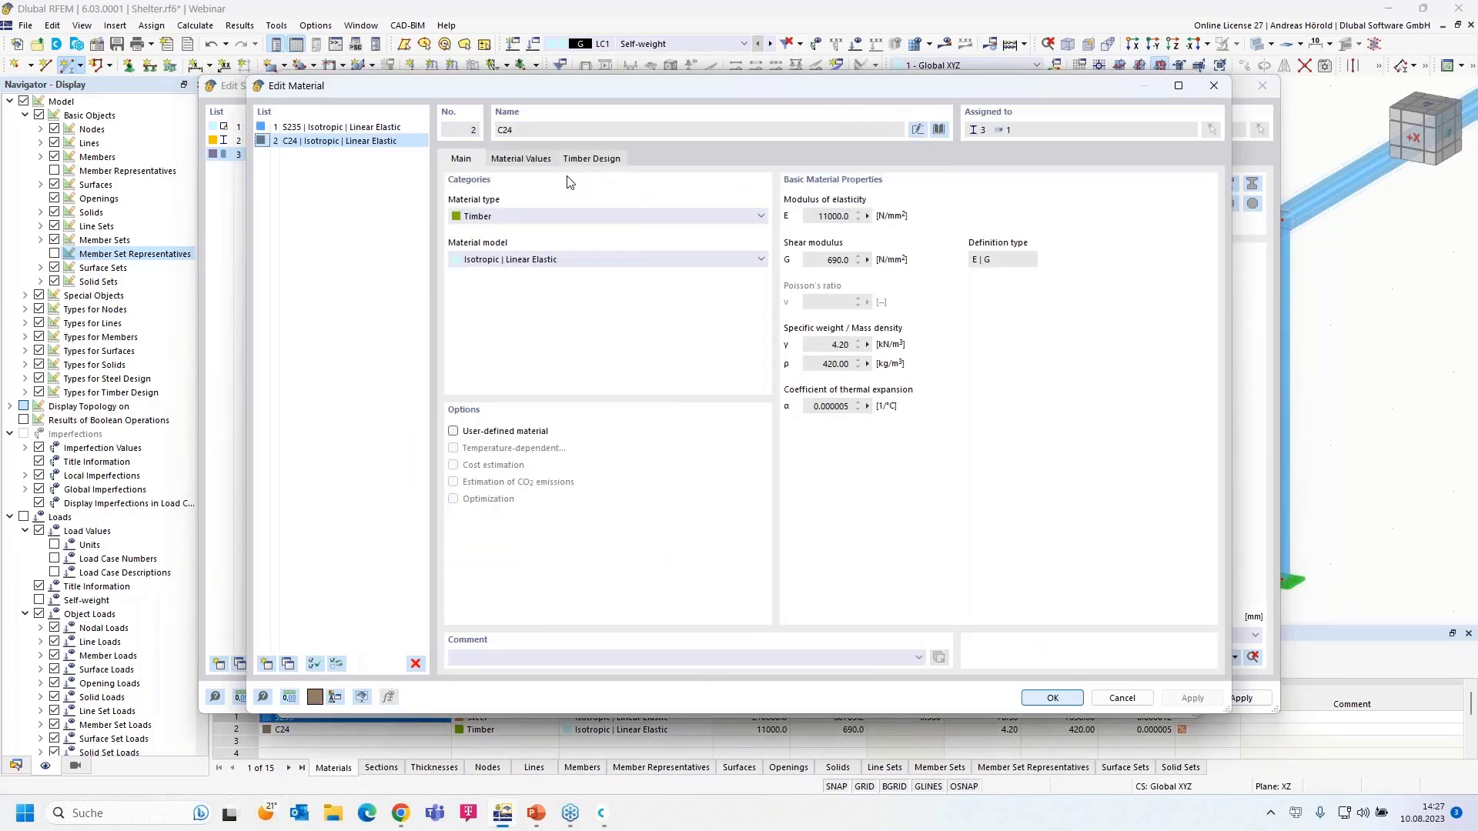
- Filter the material library to Timber > Solid Timber
left_click(939, 129)
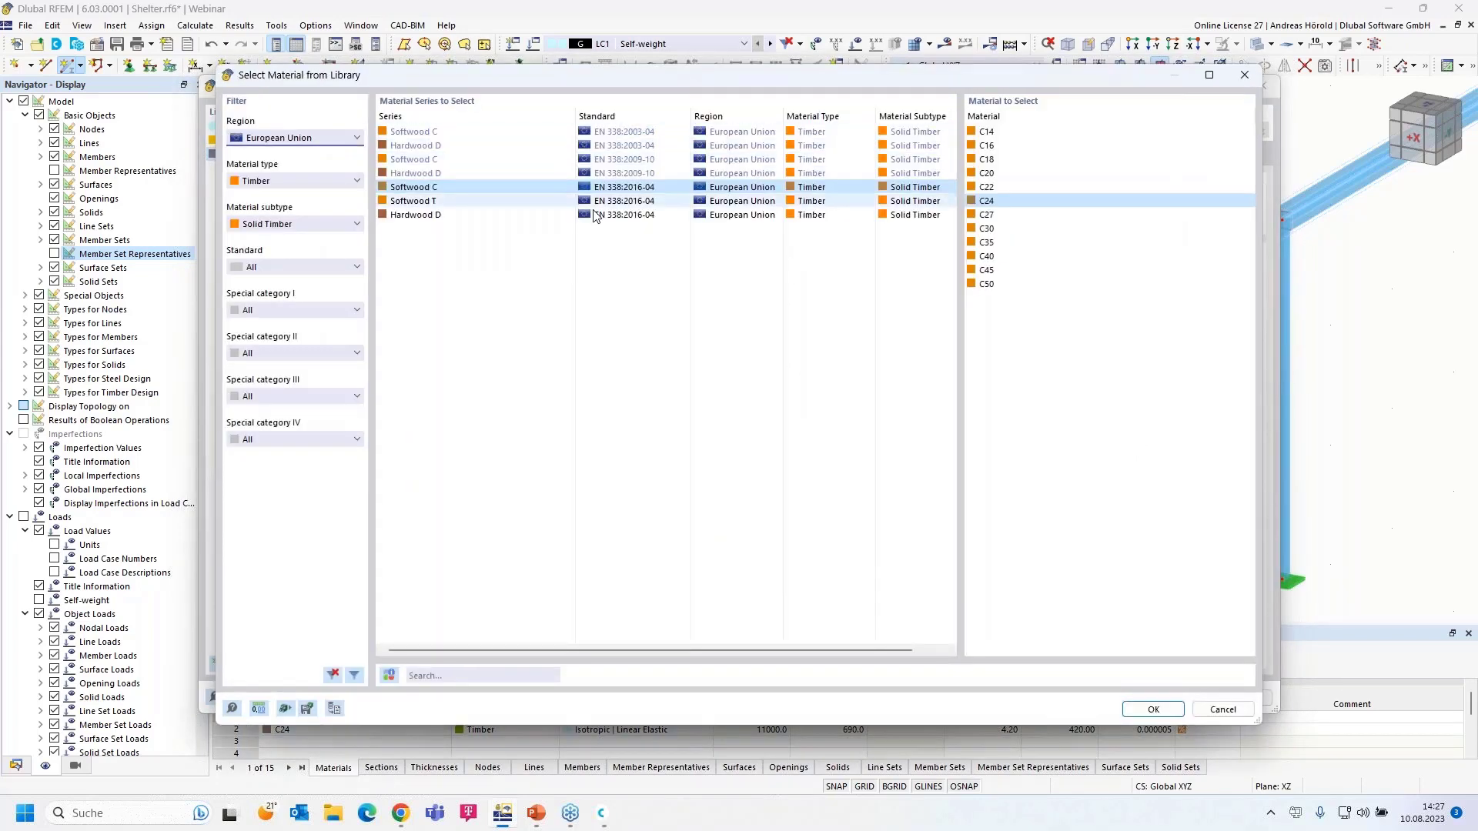
left_click(299, 224)
left_click(293, 239)
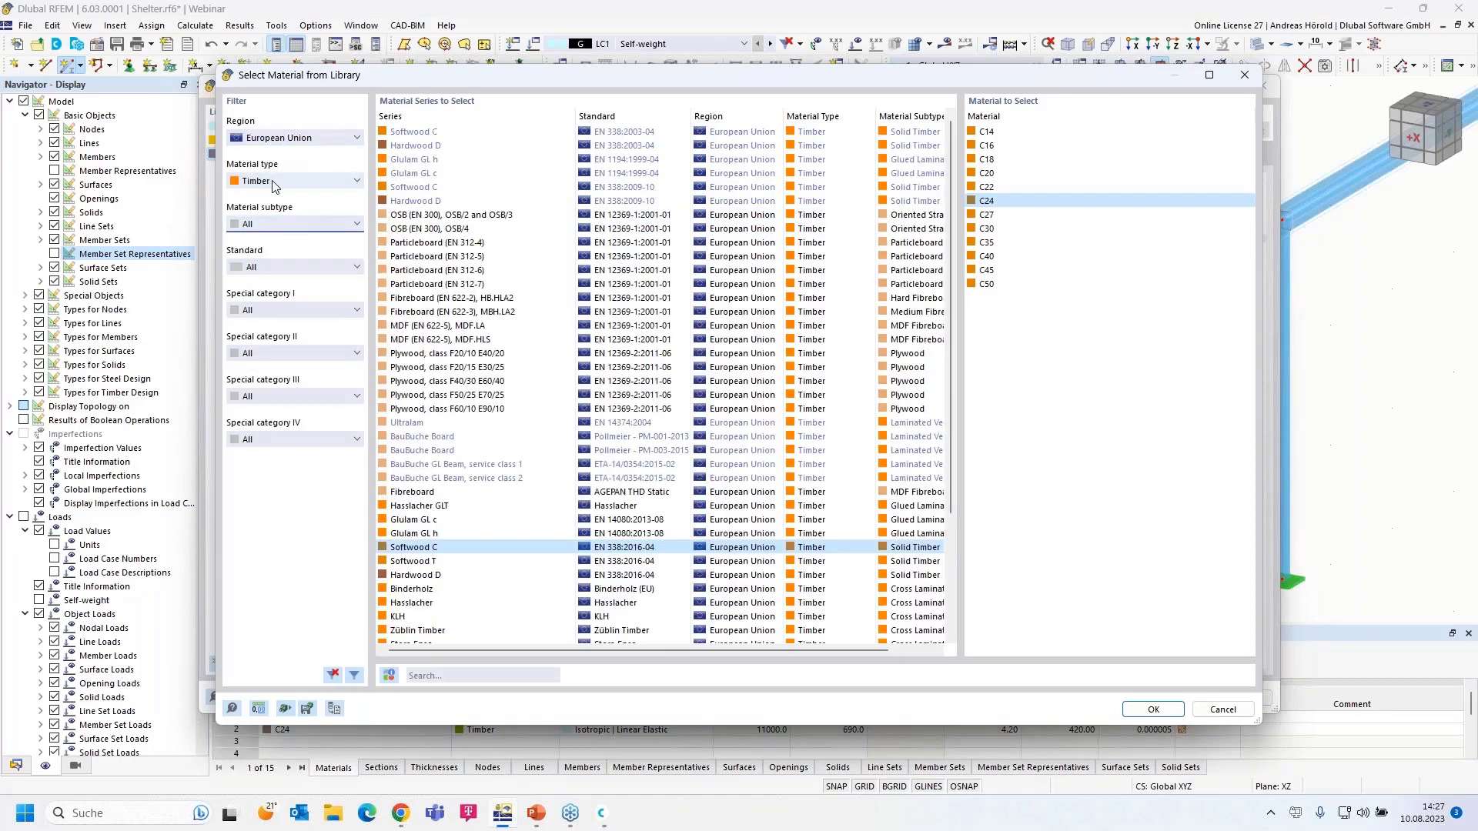
left_click(296, 183)
left_click(291, 198)
left_click(295, 143)
left_click(294, 142)
left_click(291, 181)
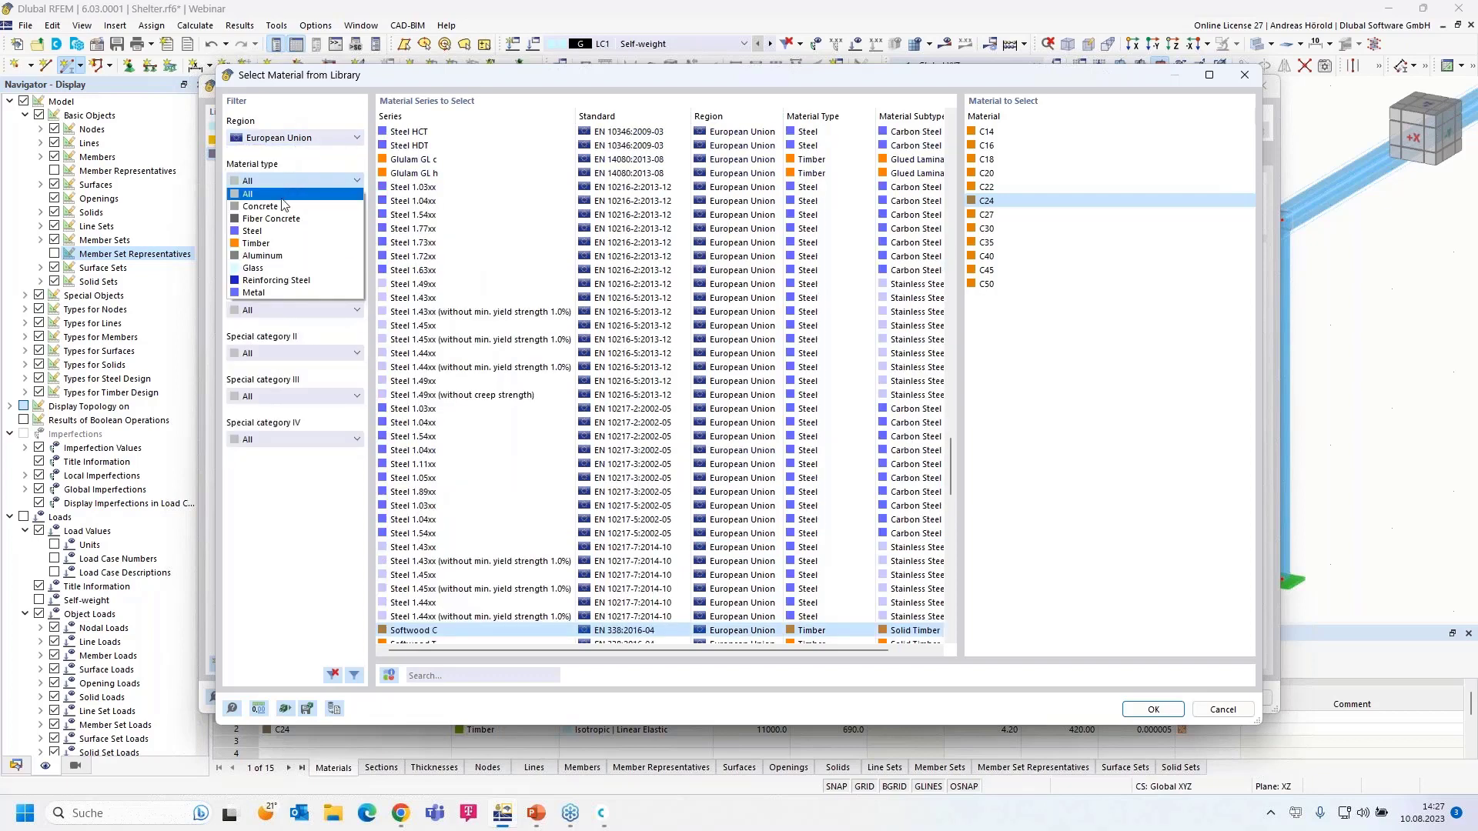
left_click(281, 243)
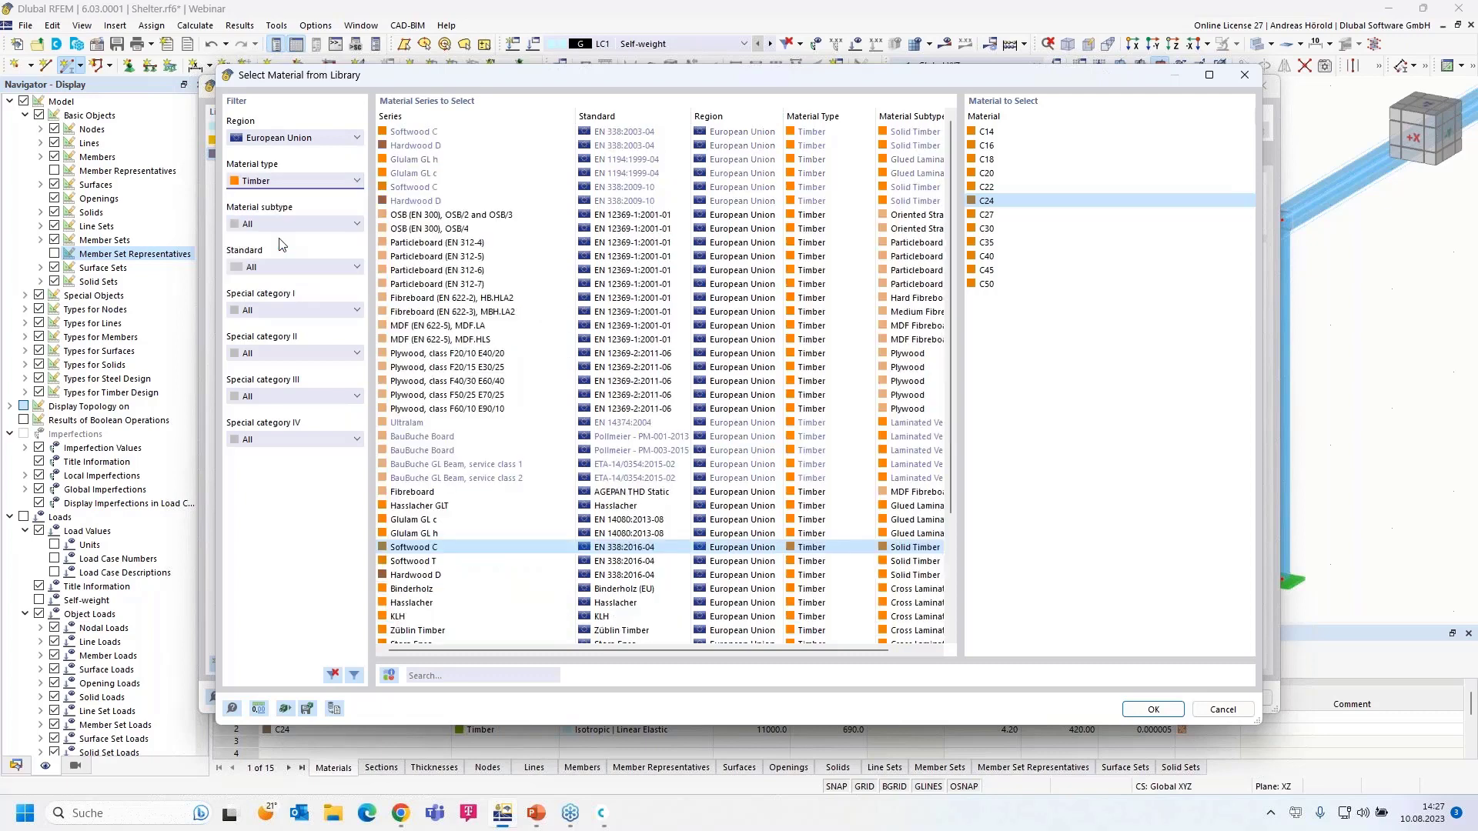
left_click(293, 223)
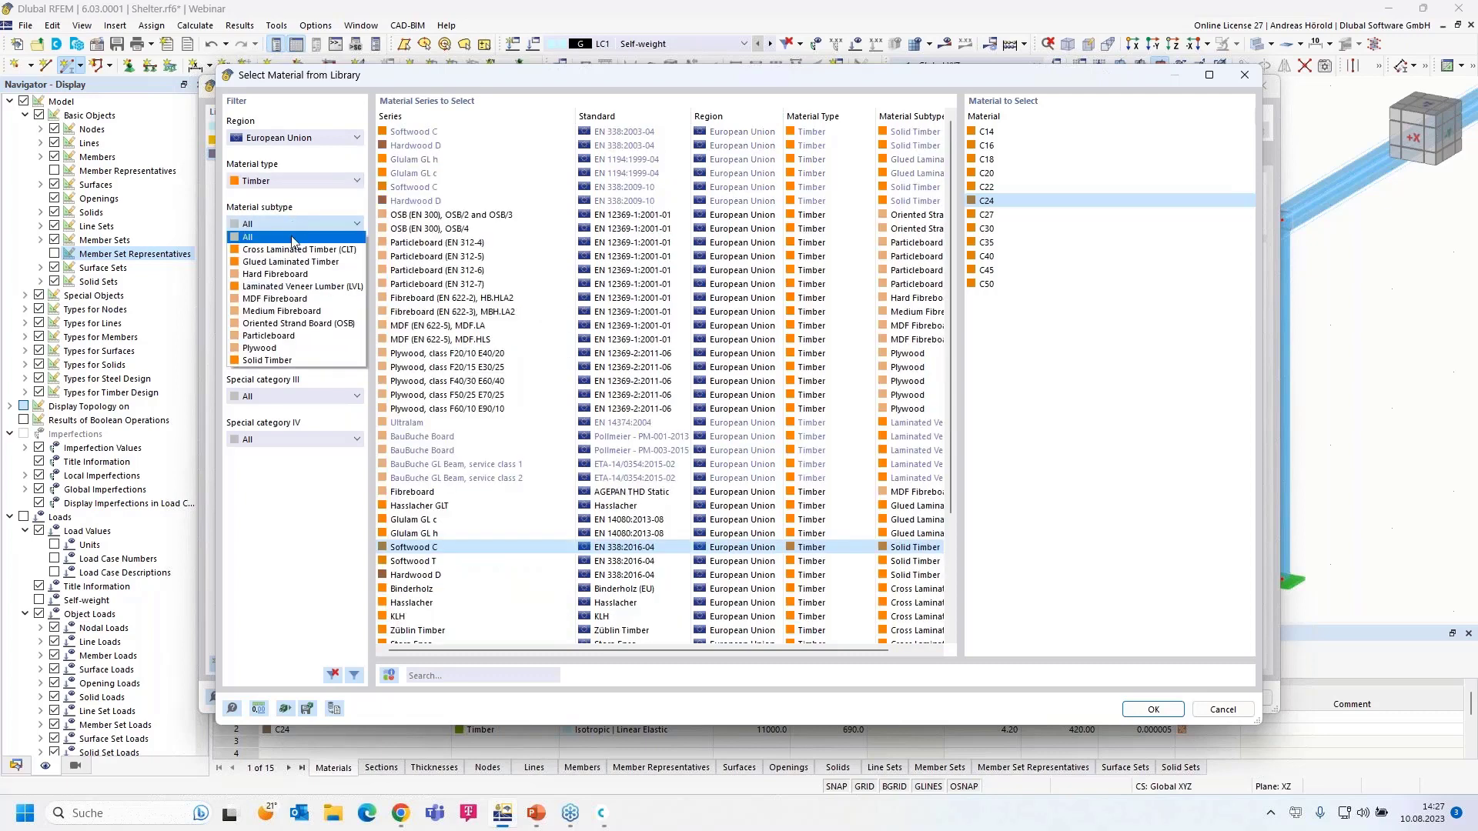
left_click(318, 361)
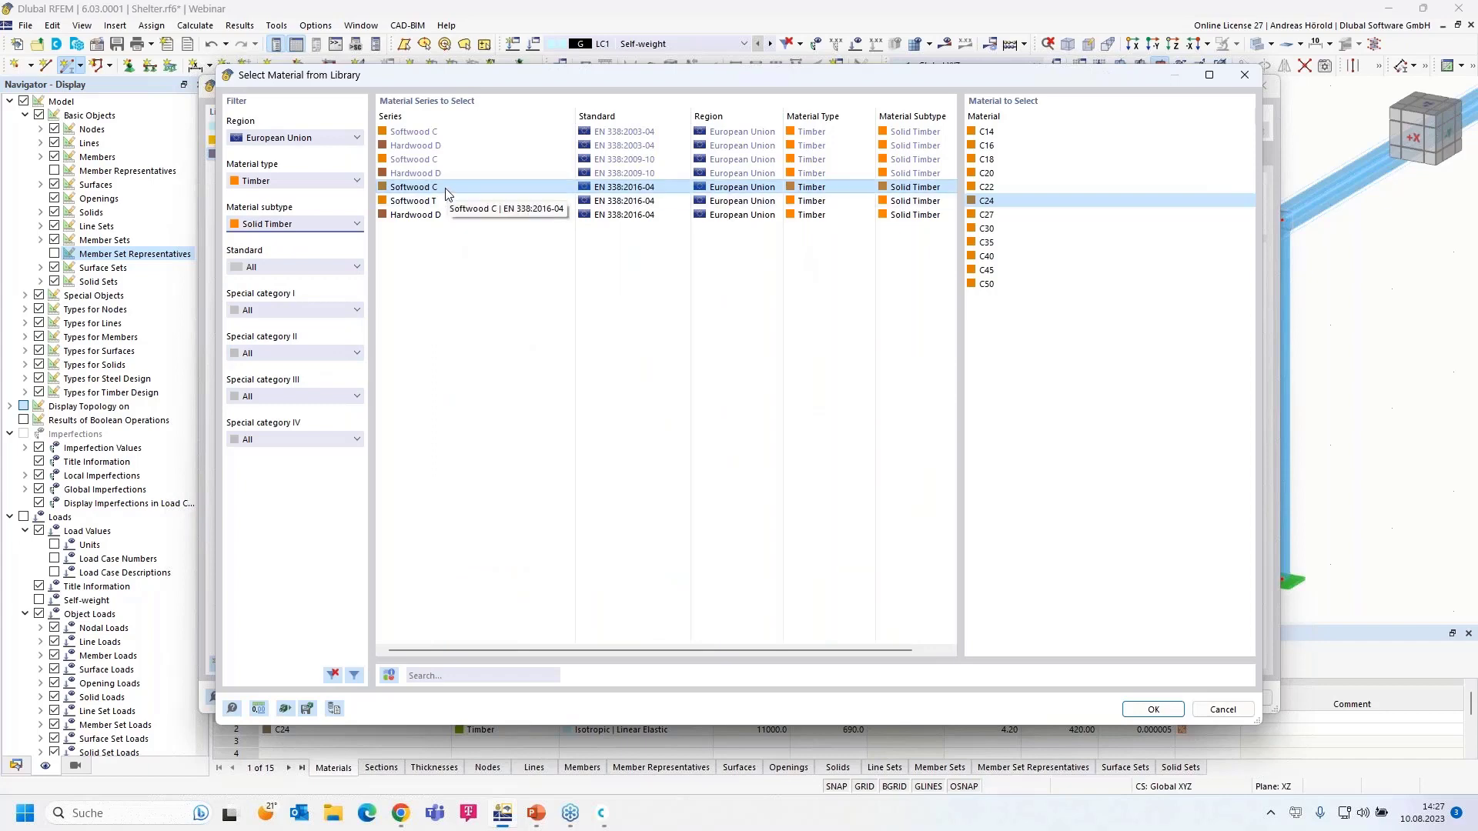
- Pick Softwood C24, then accept the material and the R_M1 60/160 section
left_click(997, 206)
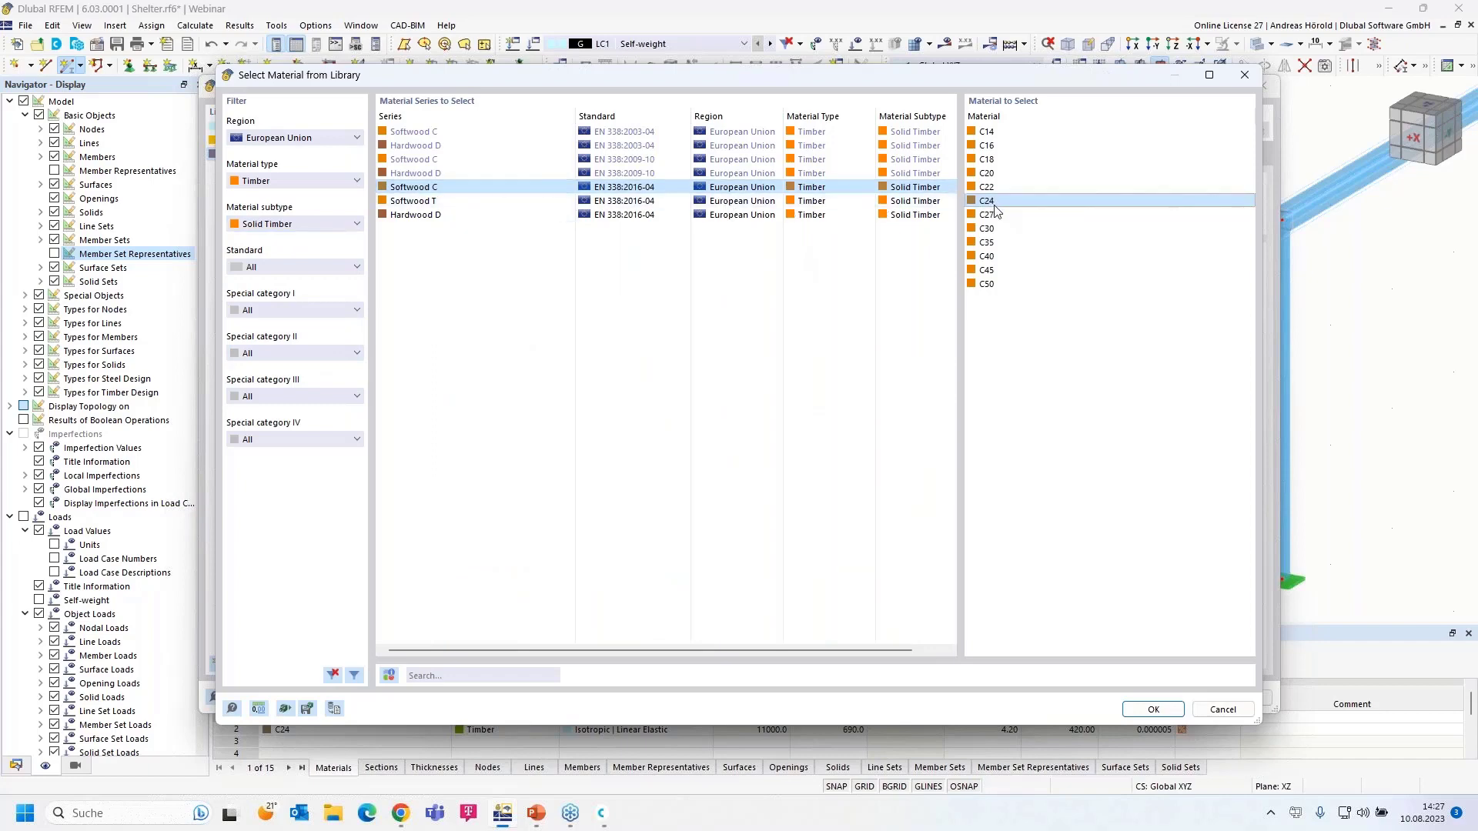
left_click(1150, 709)
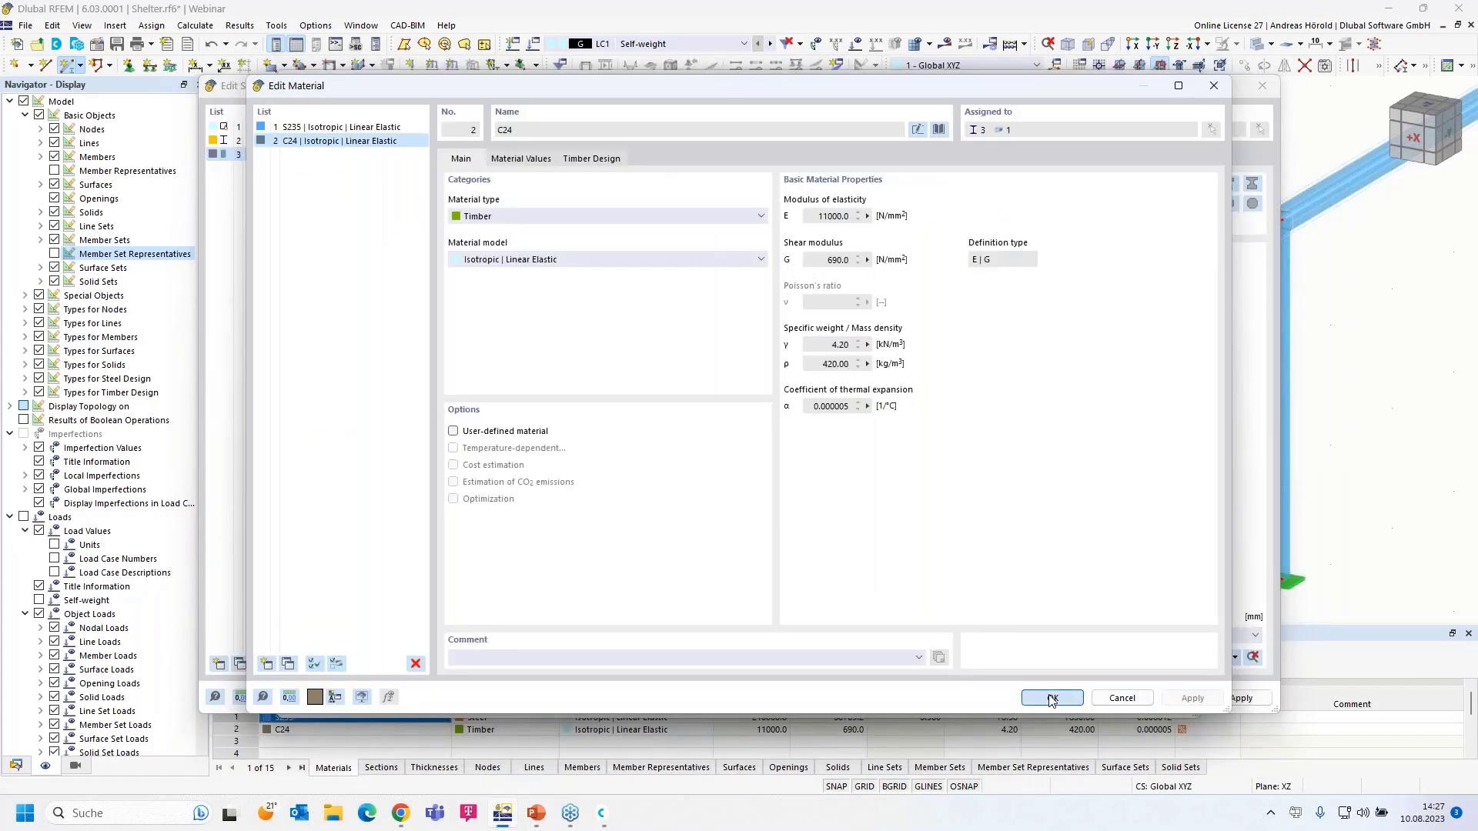
left_click(1052, 698)
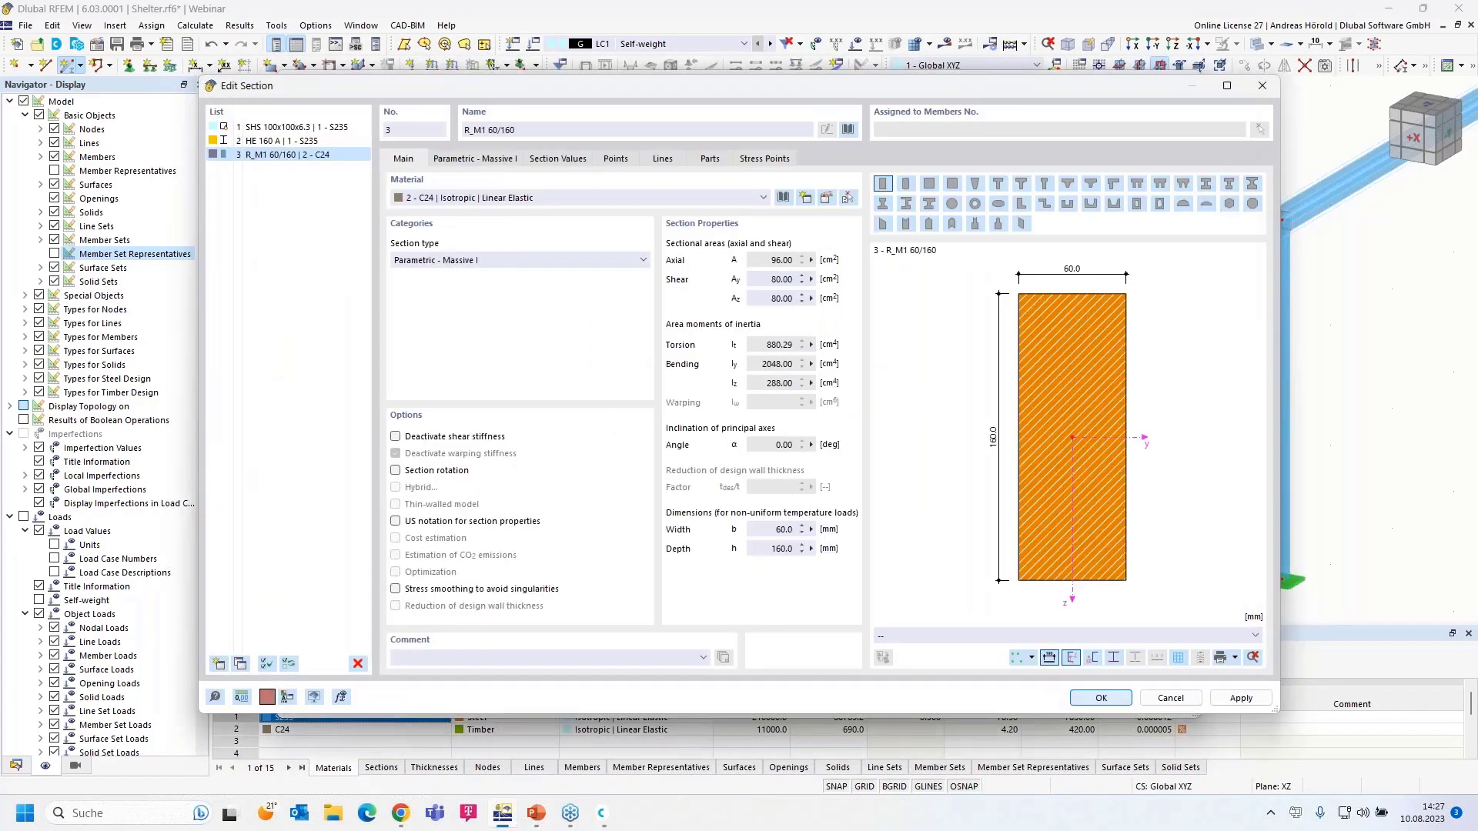
left_click(1100, 698)
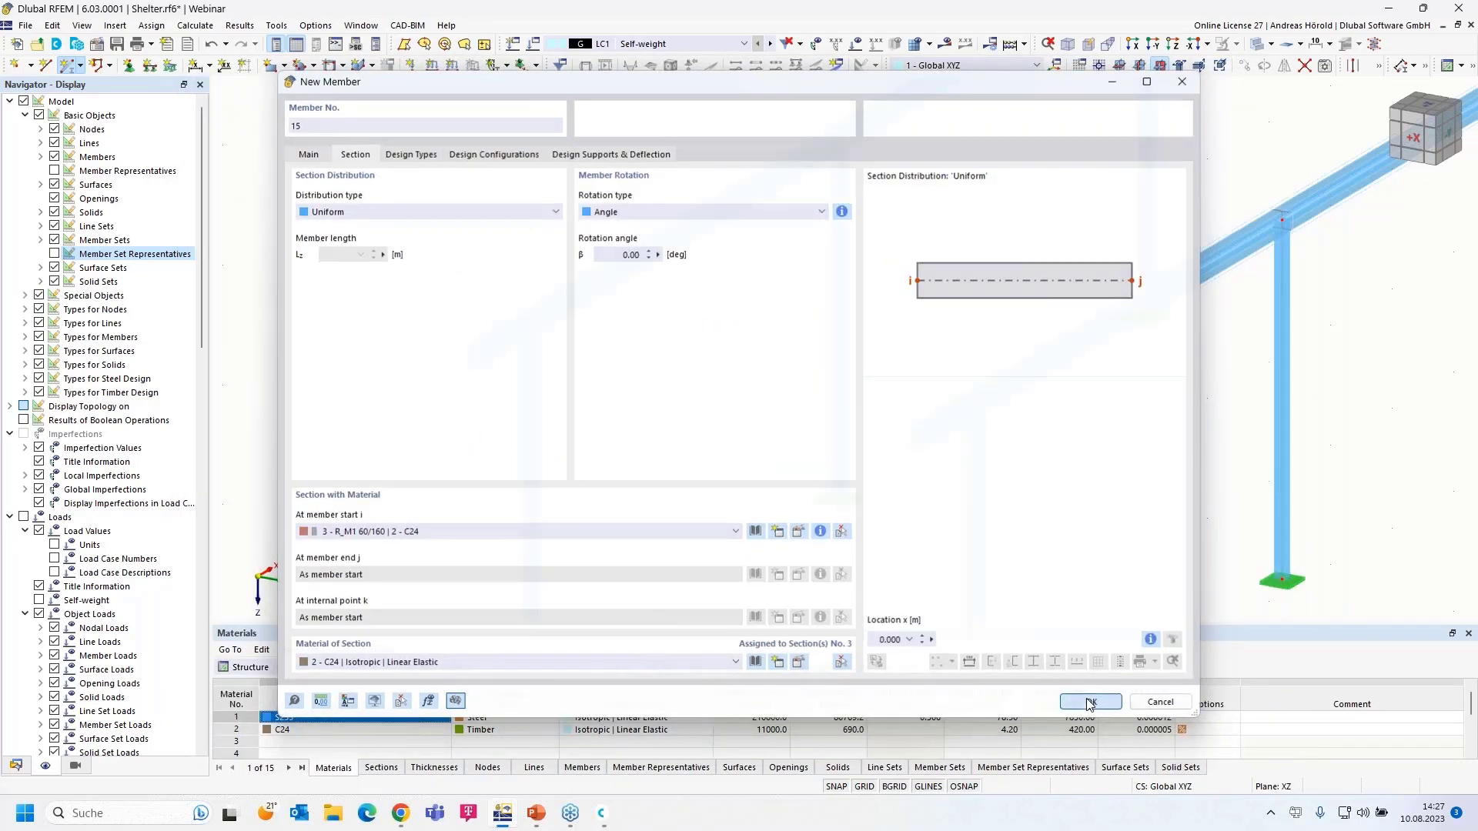
- Place a trial timber member between two nodes on the beam, then undo it
left_click(1091, 702)
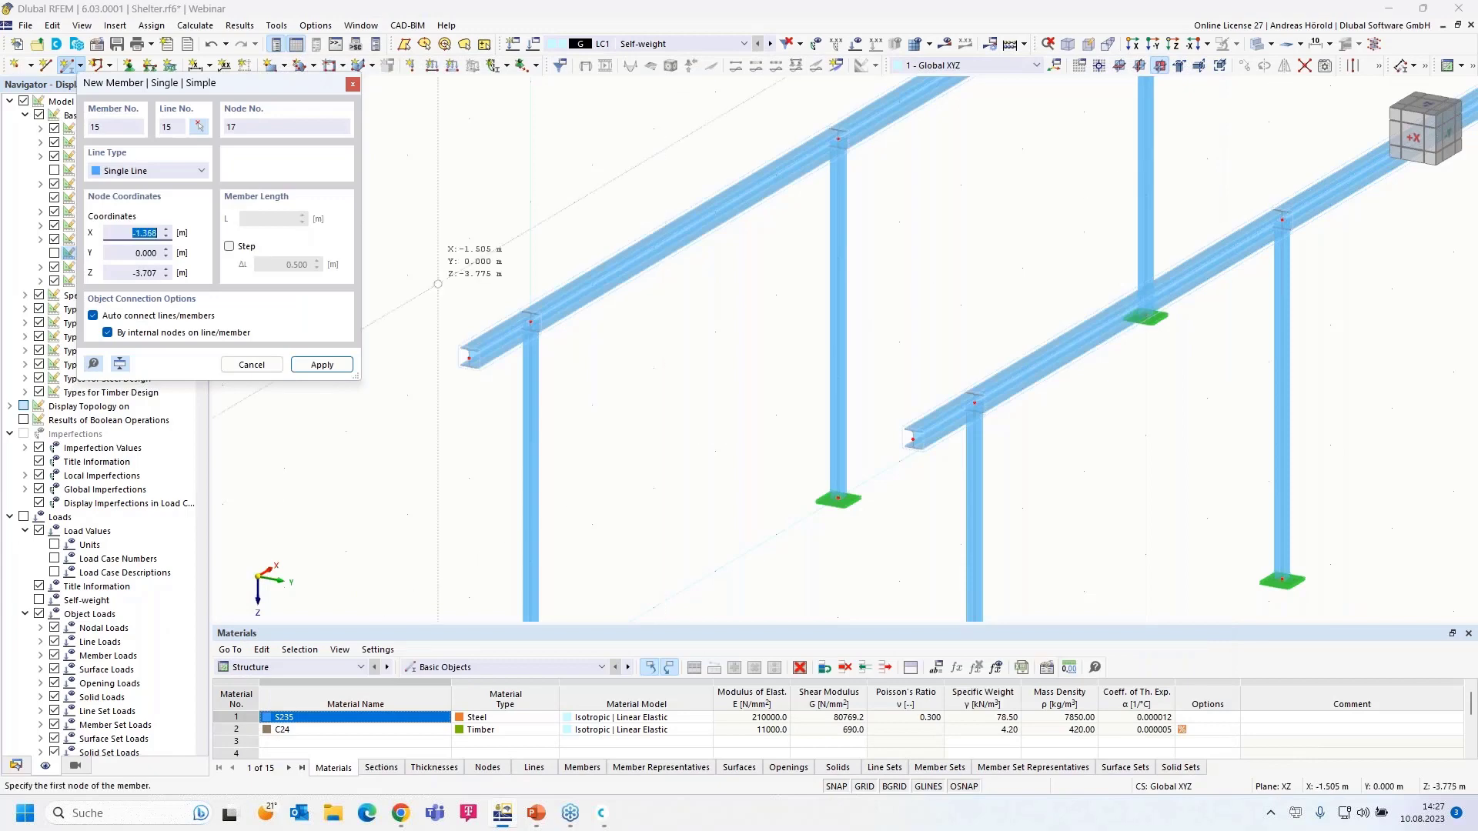
left_click(407, 275)
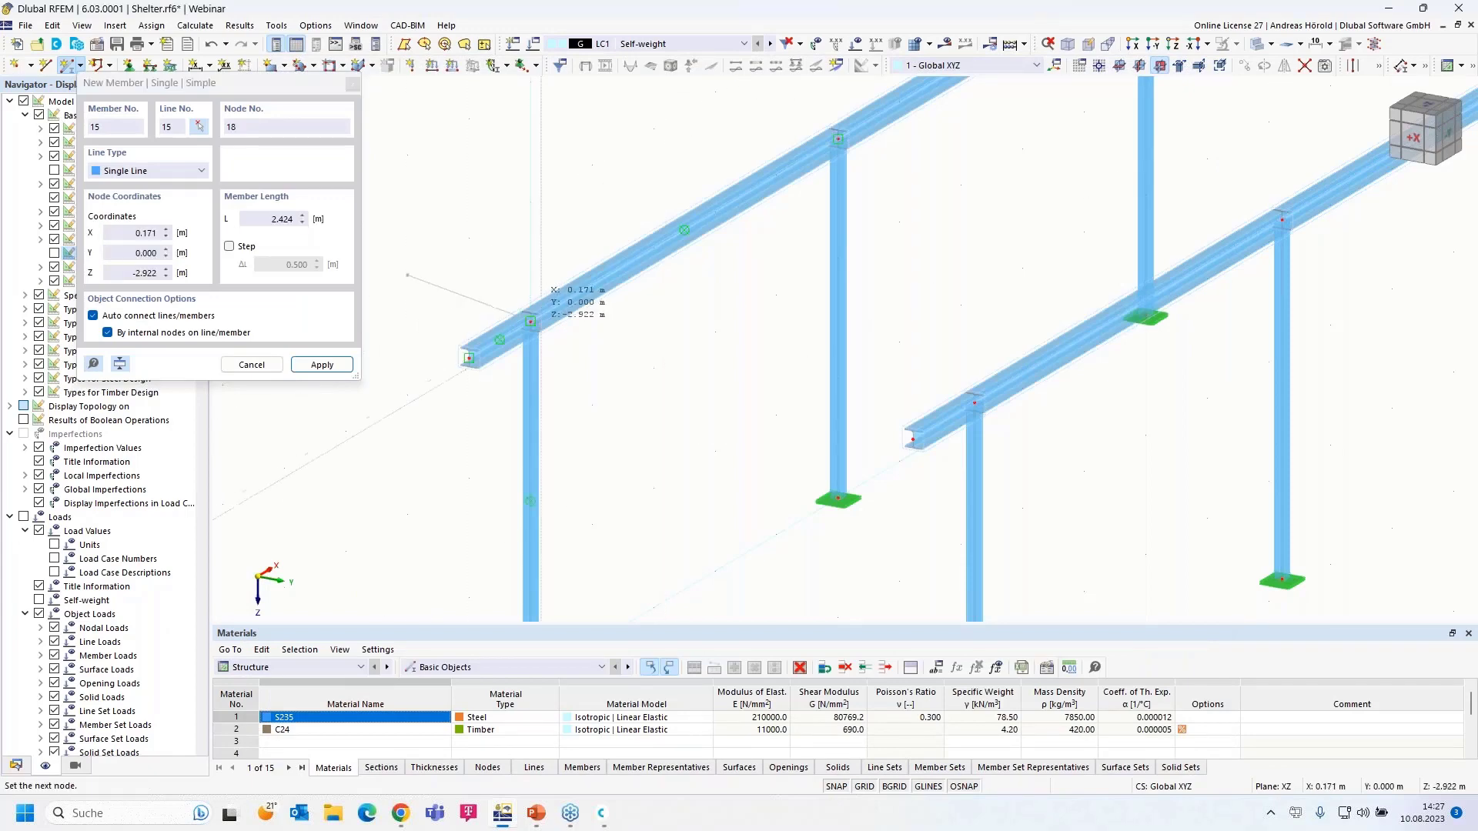
left_click(531, 321)
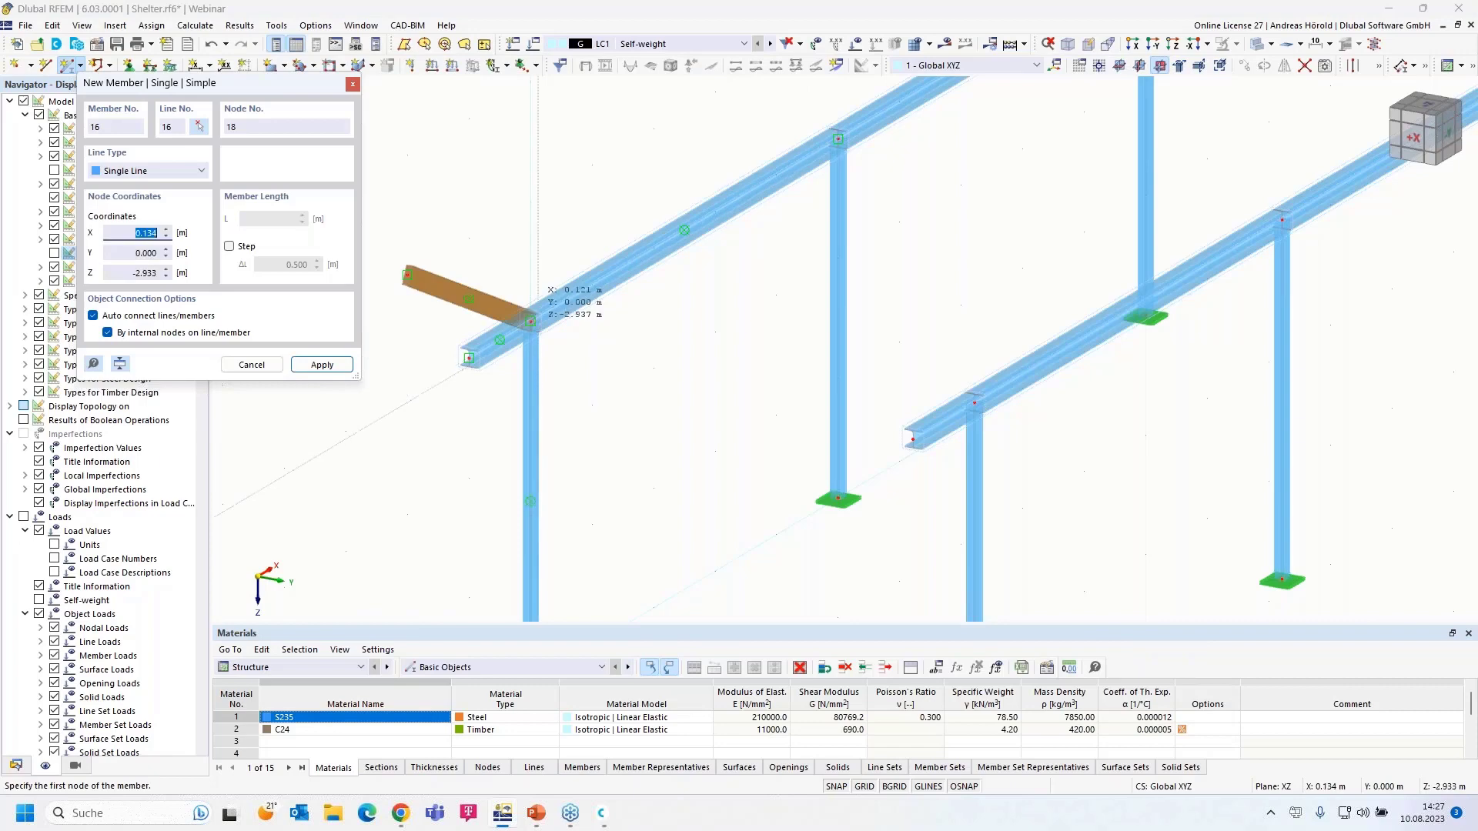
scroll(550, 332, "up", 4)
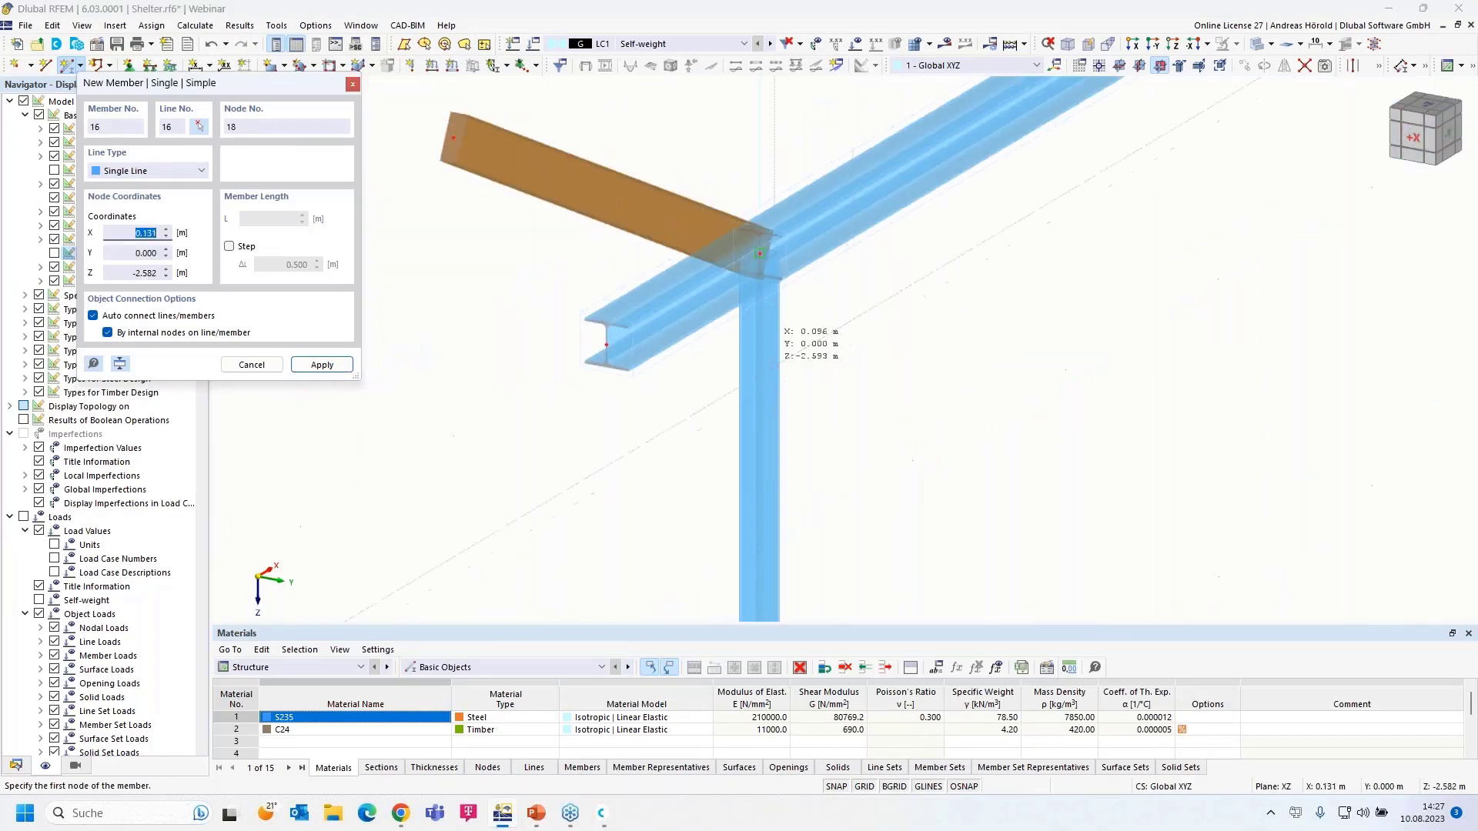
scroll(563, 351, "down", 1)
scroll(816, 377, "down", 3)
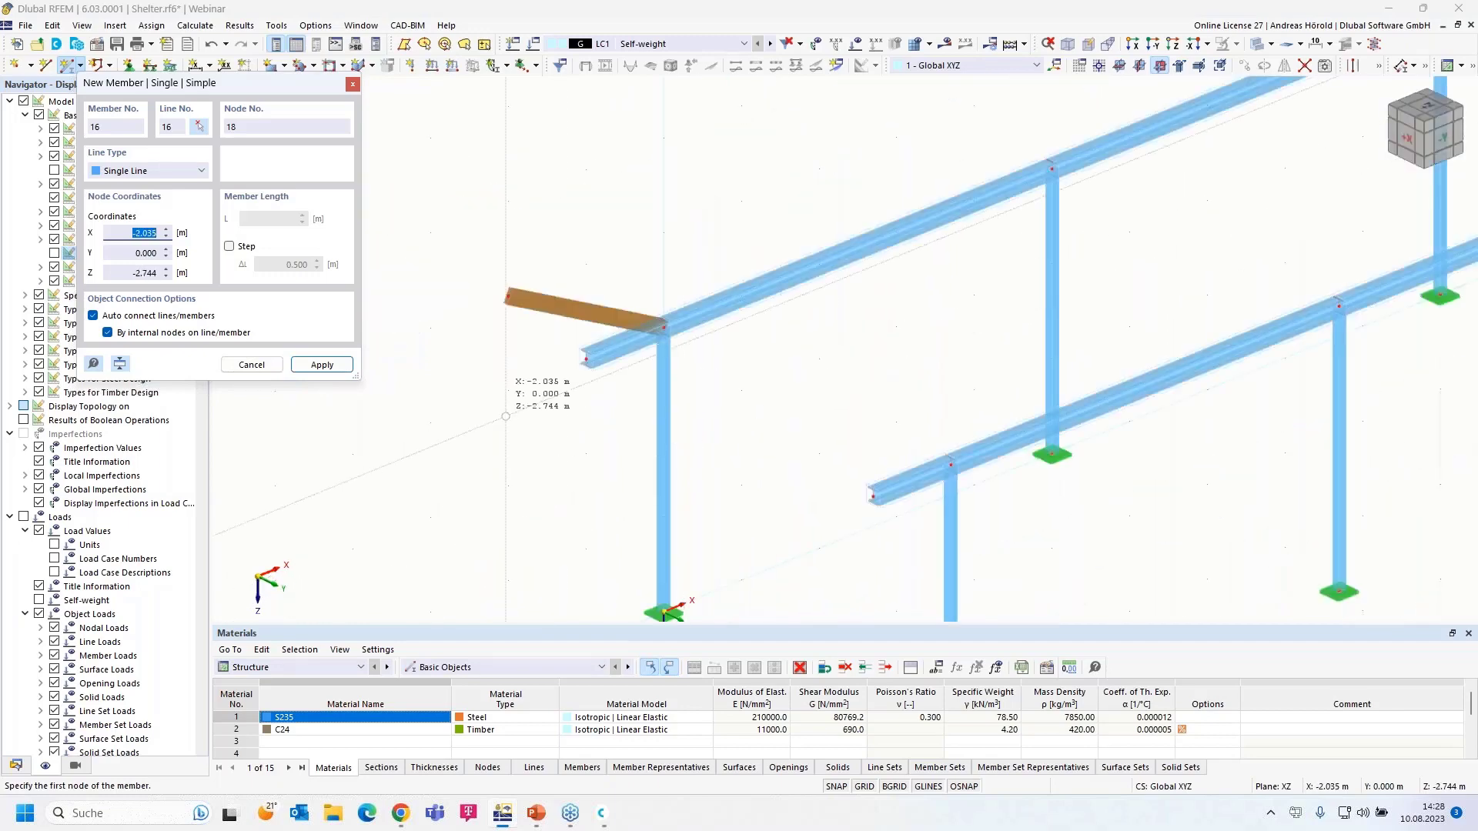
left_click(211, 46)
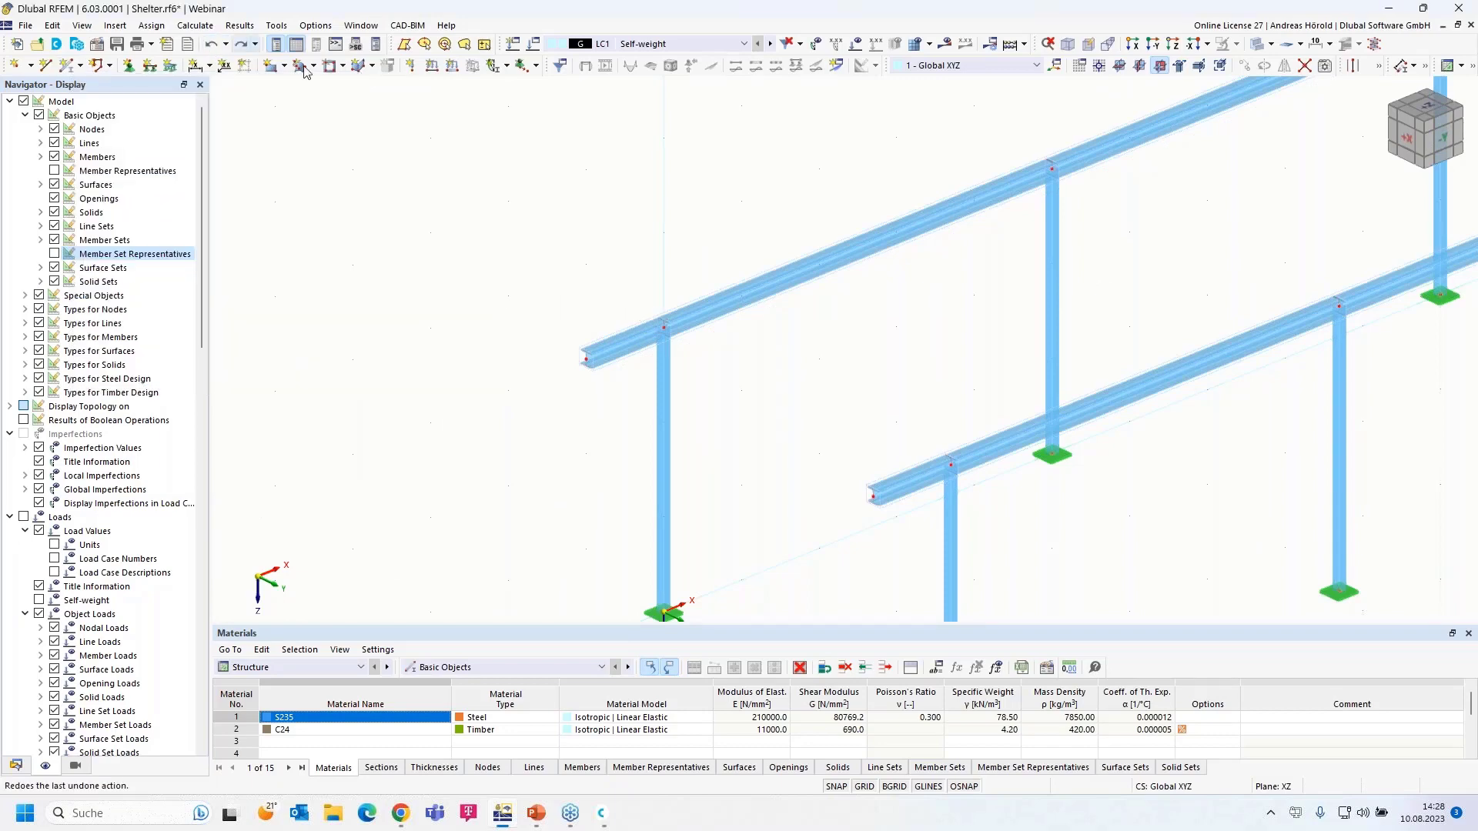
- Set YZ as the work plane, rotate the view across the frames, and open the undo history
scroll(1001, 315, "down", 2)
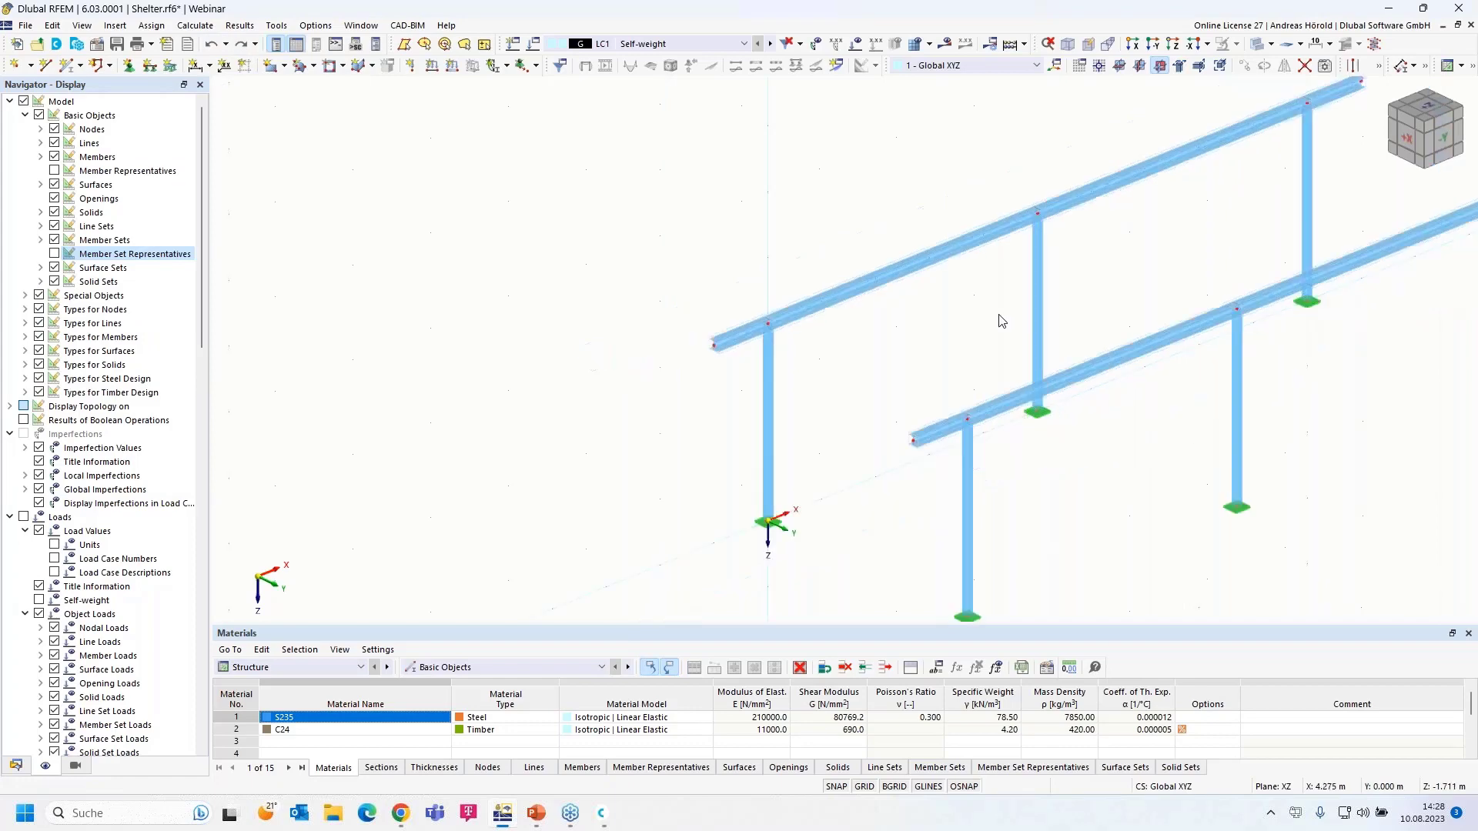
left_click(1160, 66)
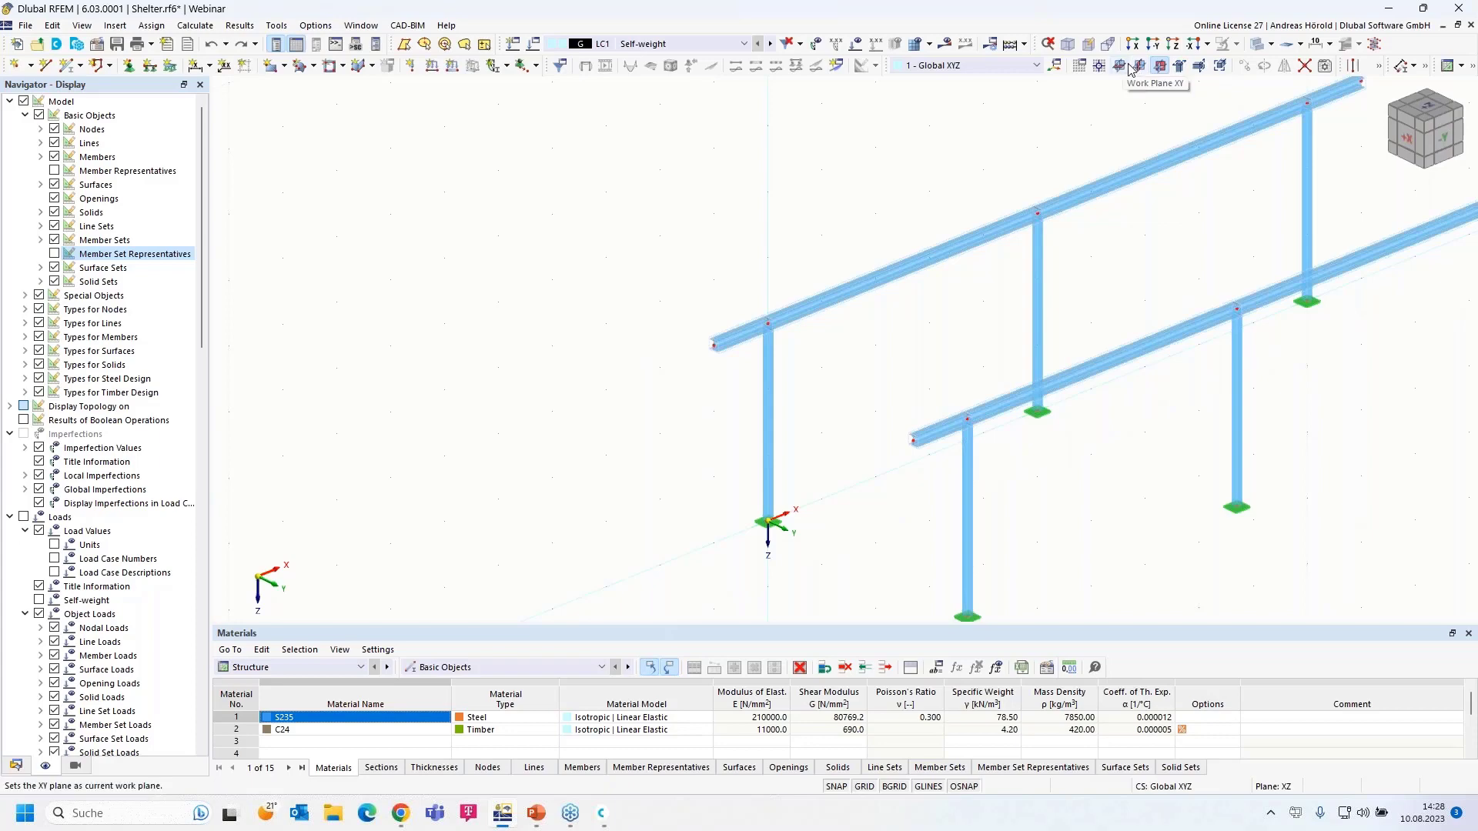
left_click(1140, 66)
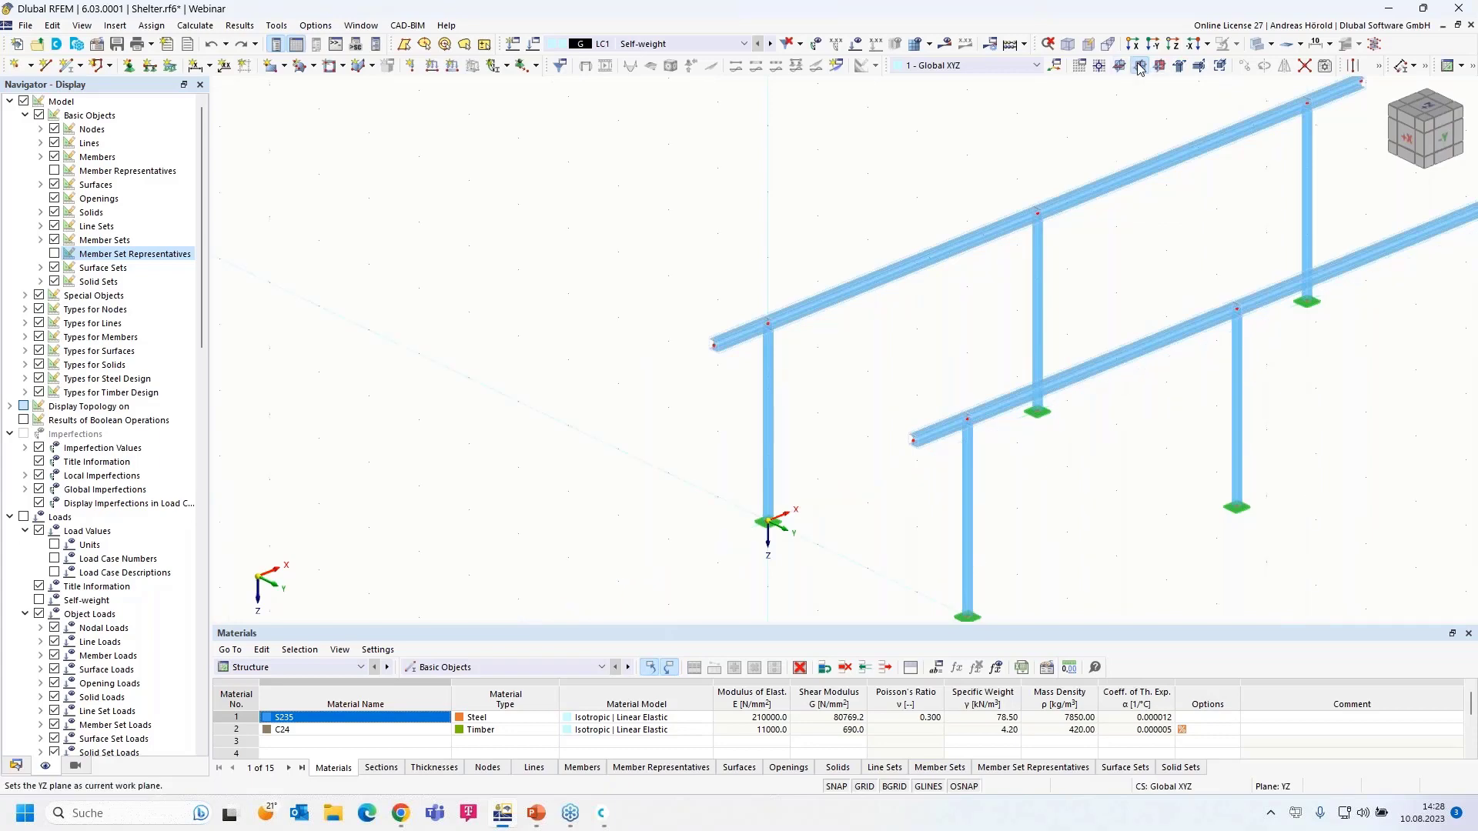
middle_click_drag(1082, 486, 1146, 479, "ctrl")
scroll(934, 429, "up", 5)
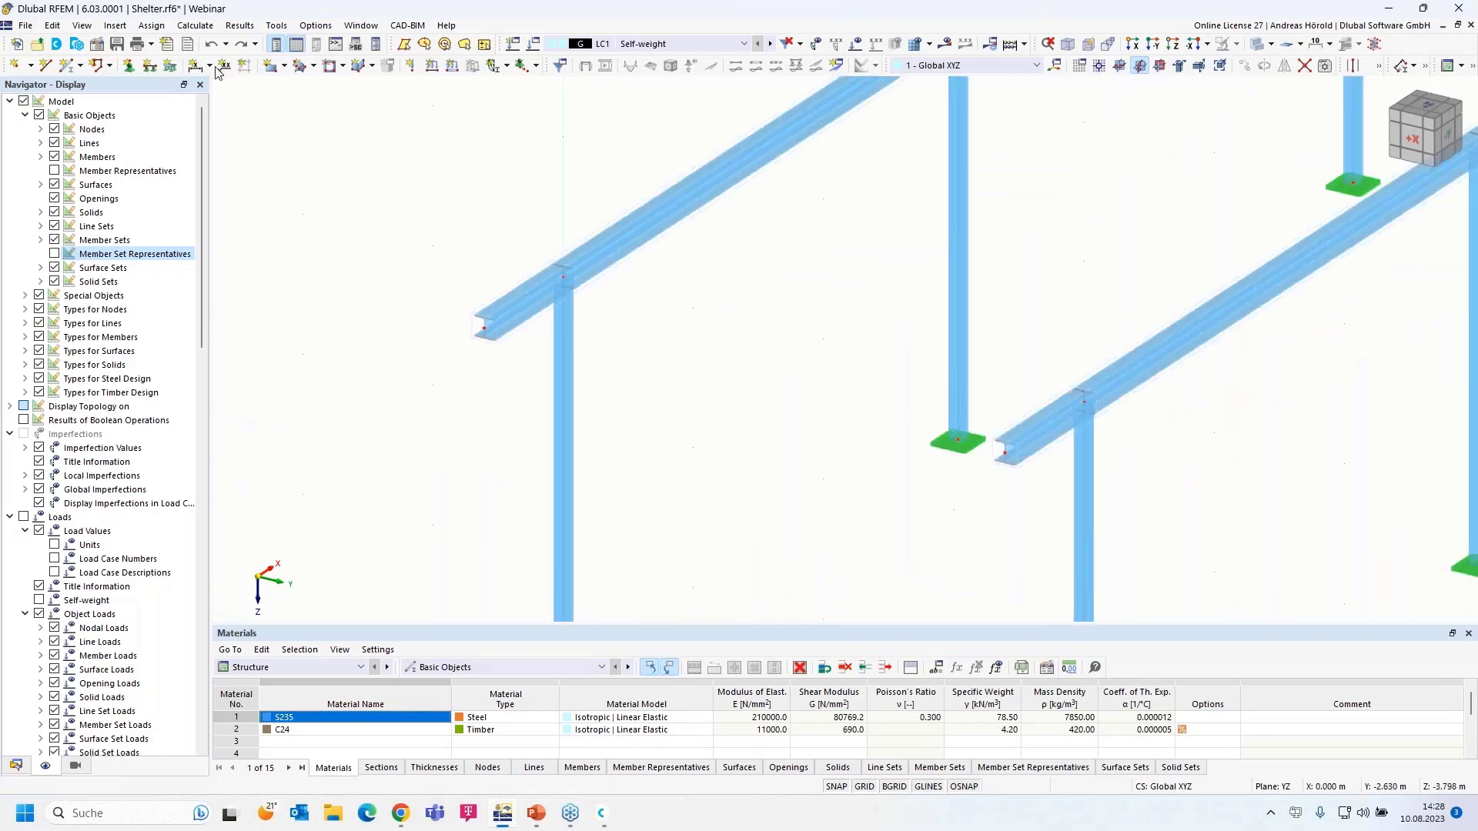
left_click(226, 44)
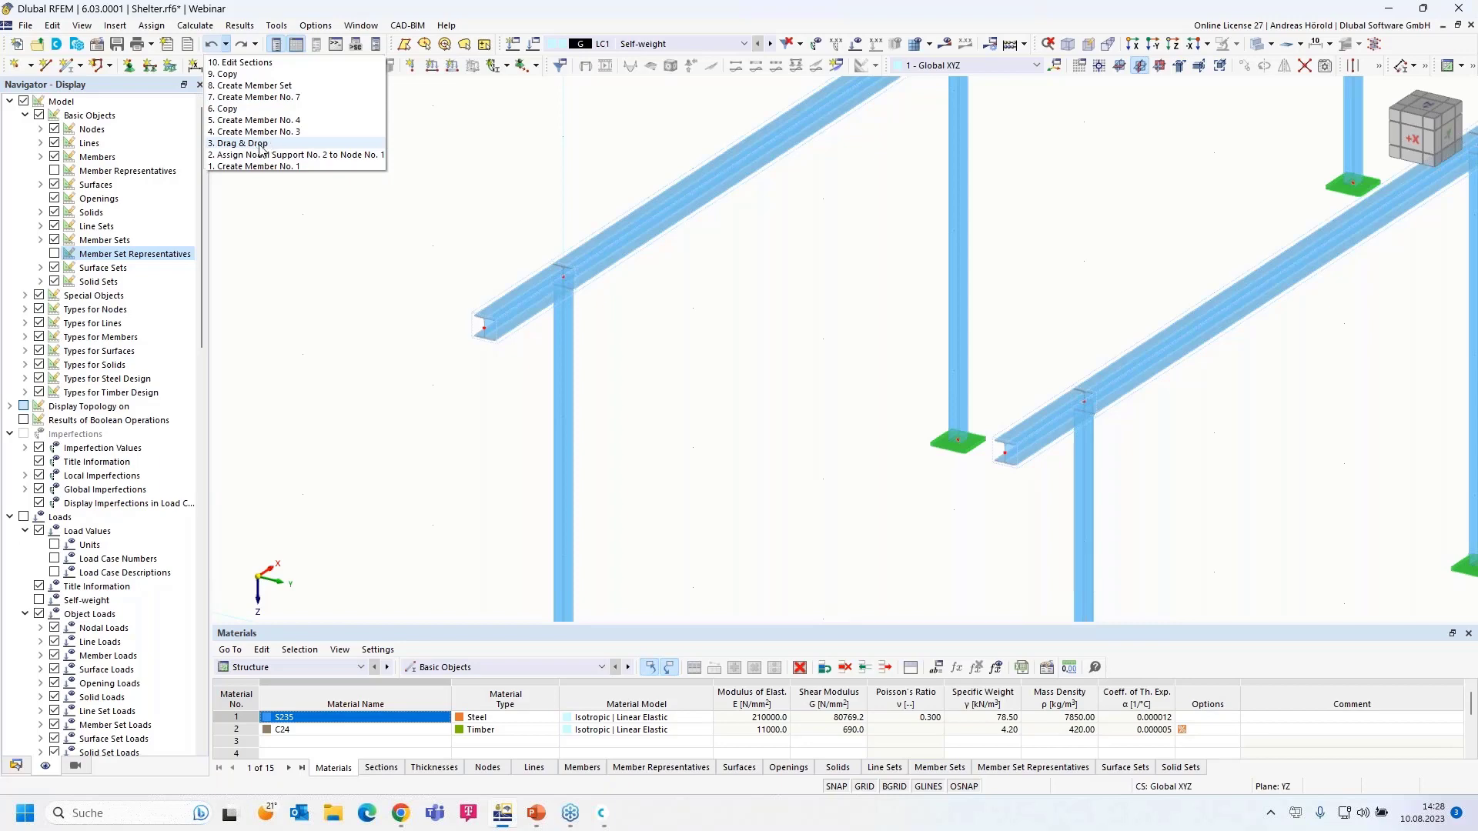
- Dismiss the undo list and start a new member with the R_M1 60/160 C24 section
left_click(443, 171)
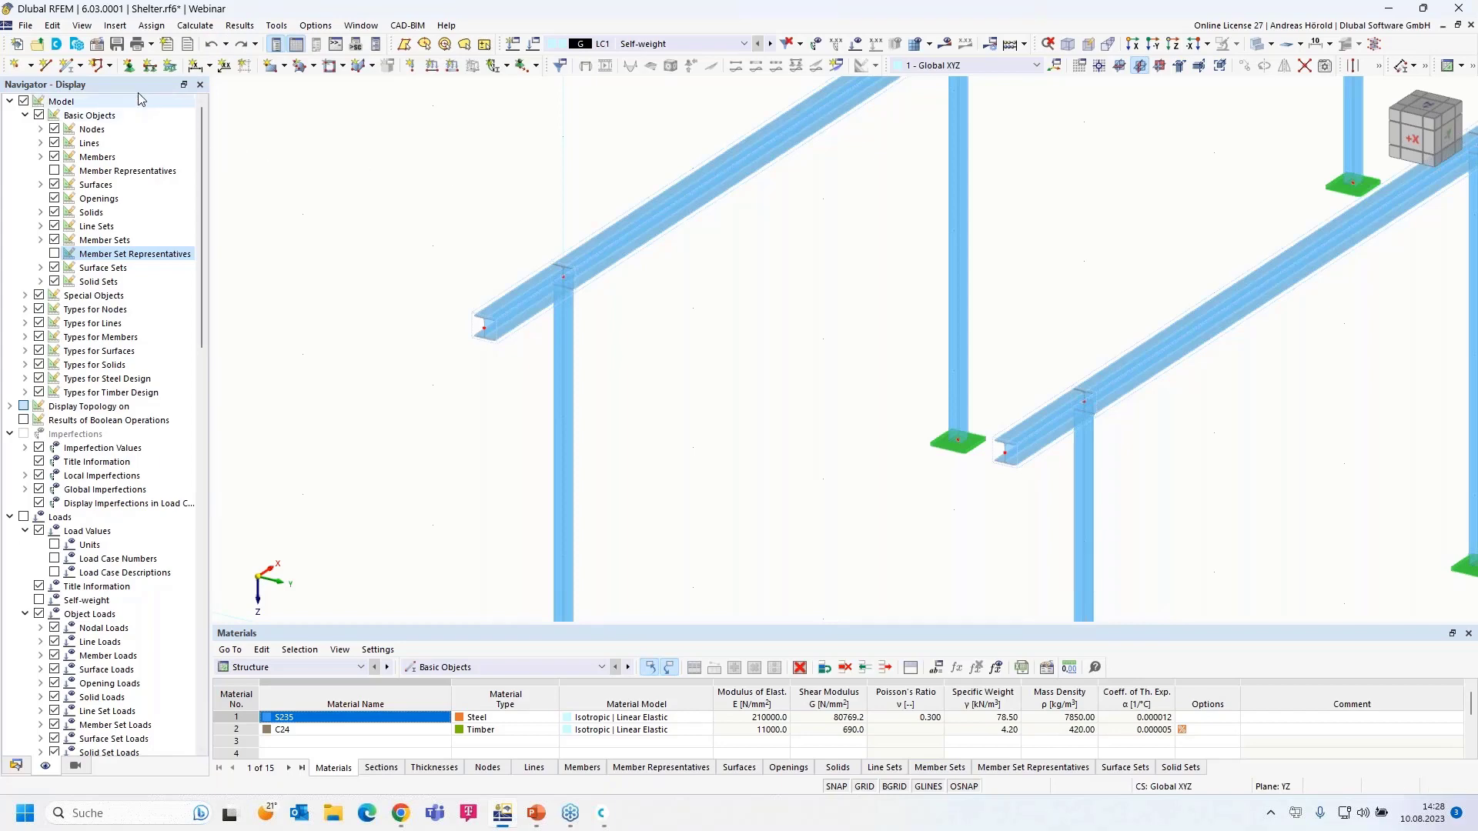
left_click(68, 65)
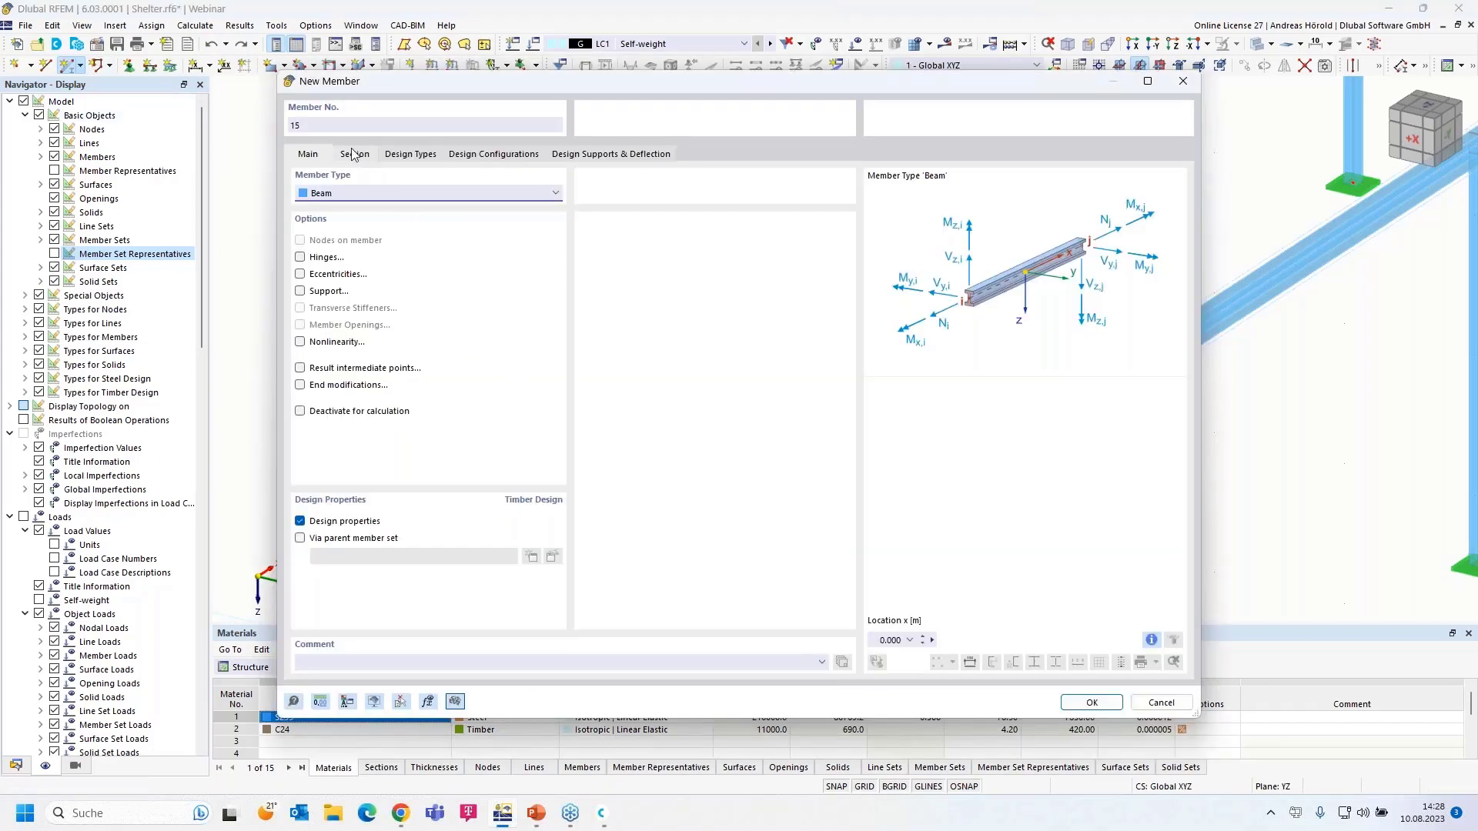
left_click(354, 154)
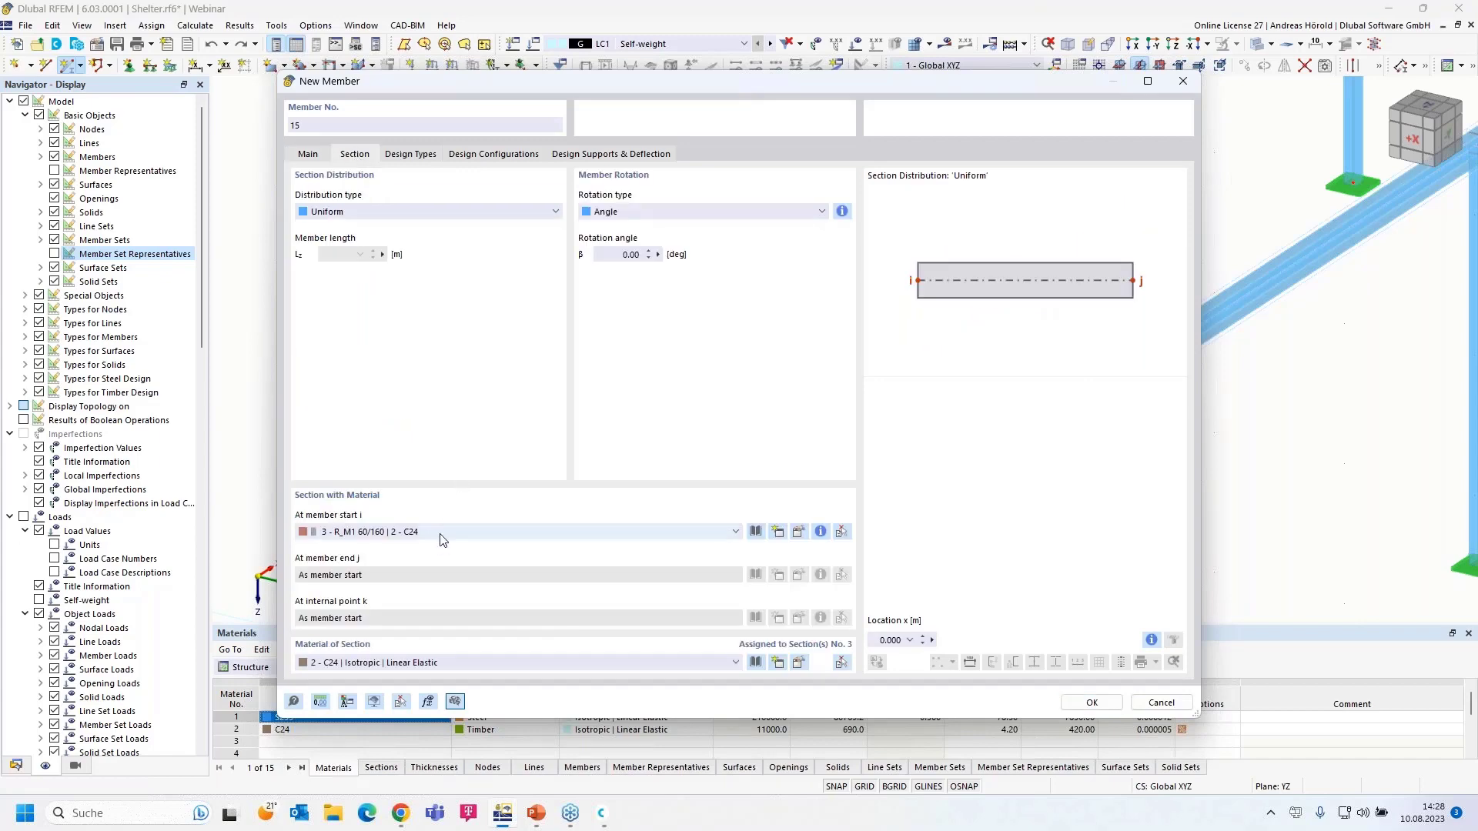
left_click(1092, 703)
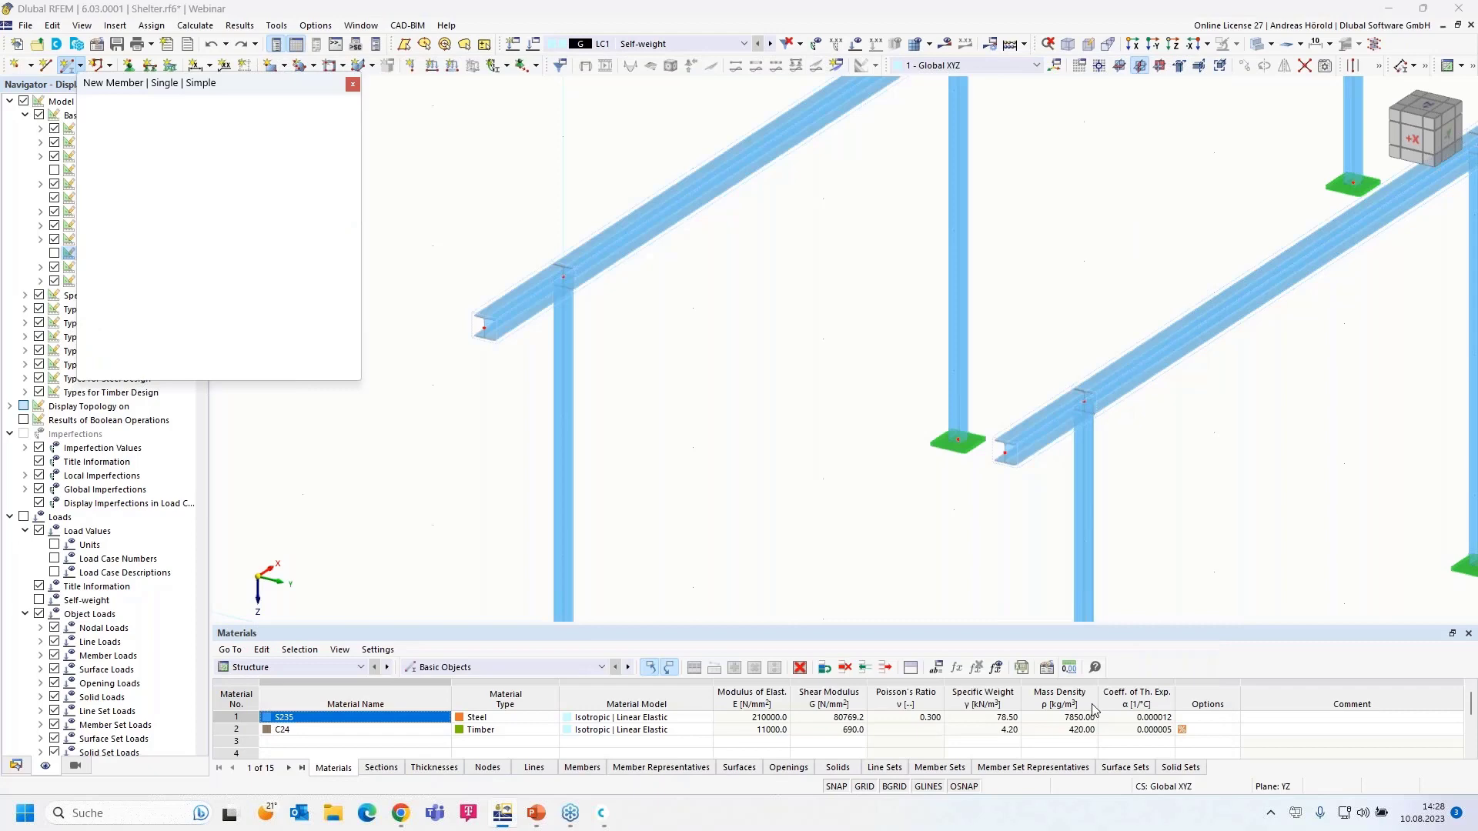
- Draw the purlin from the left overhang via node 2 to 1 m past the right beam
left_click(562, 276)
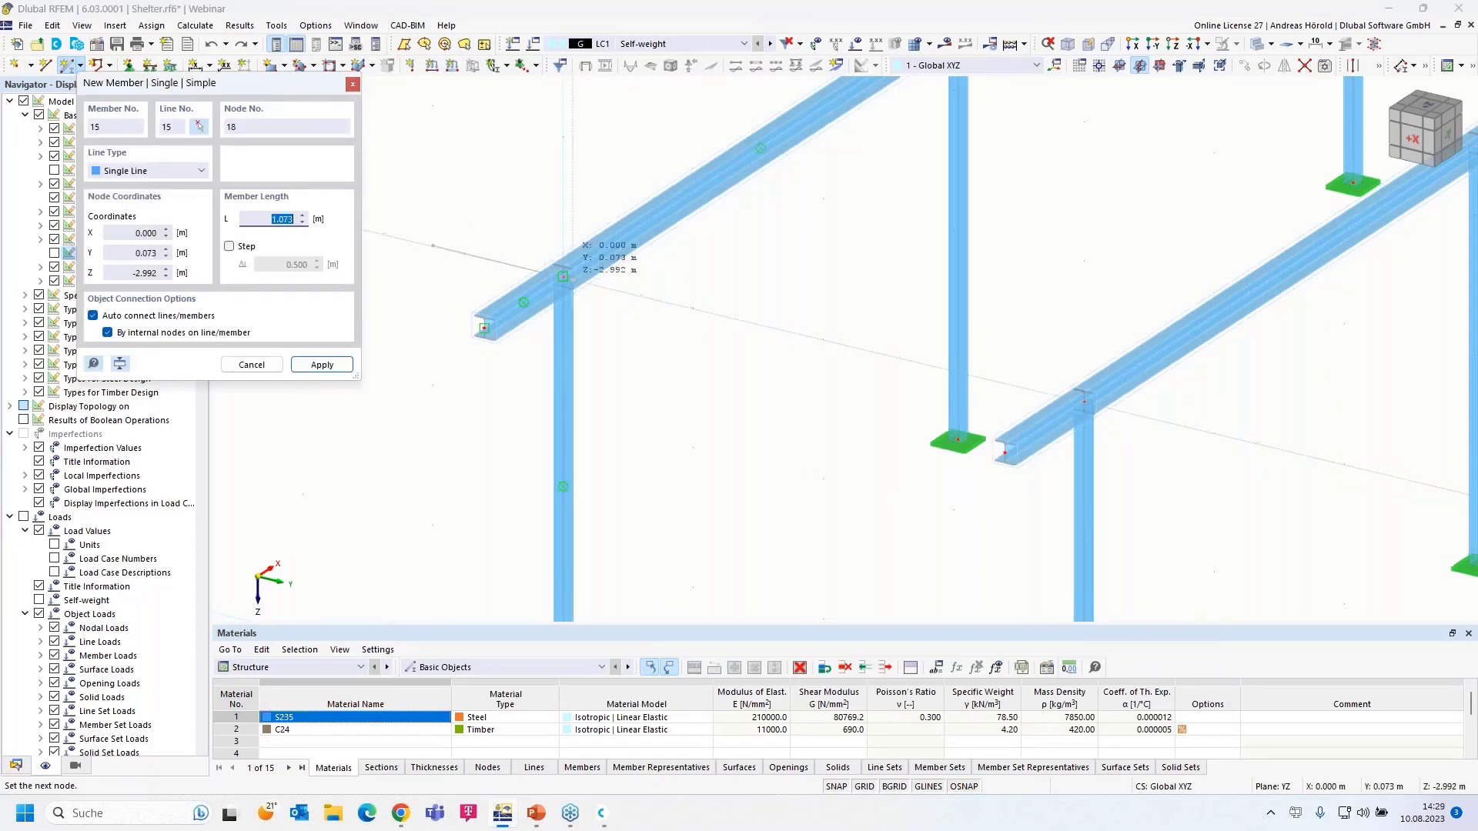
left_click(432, 245)
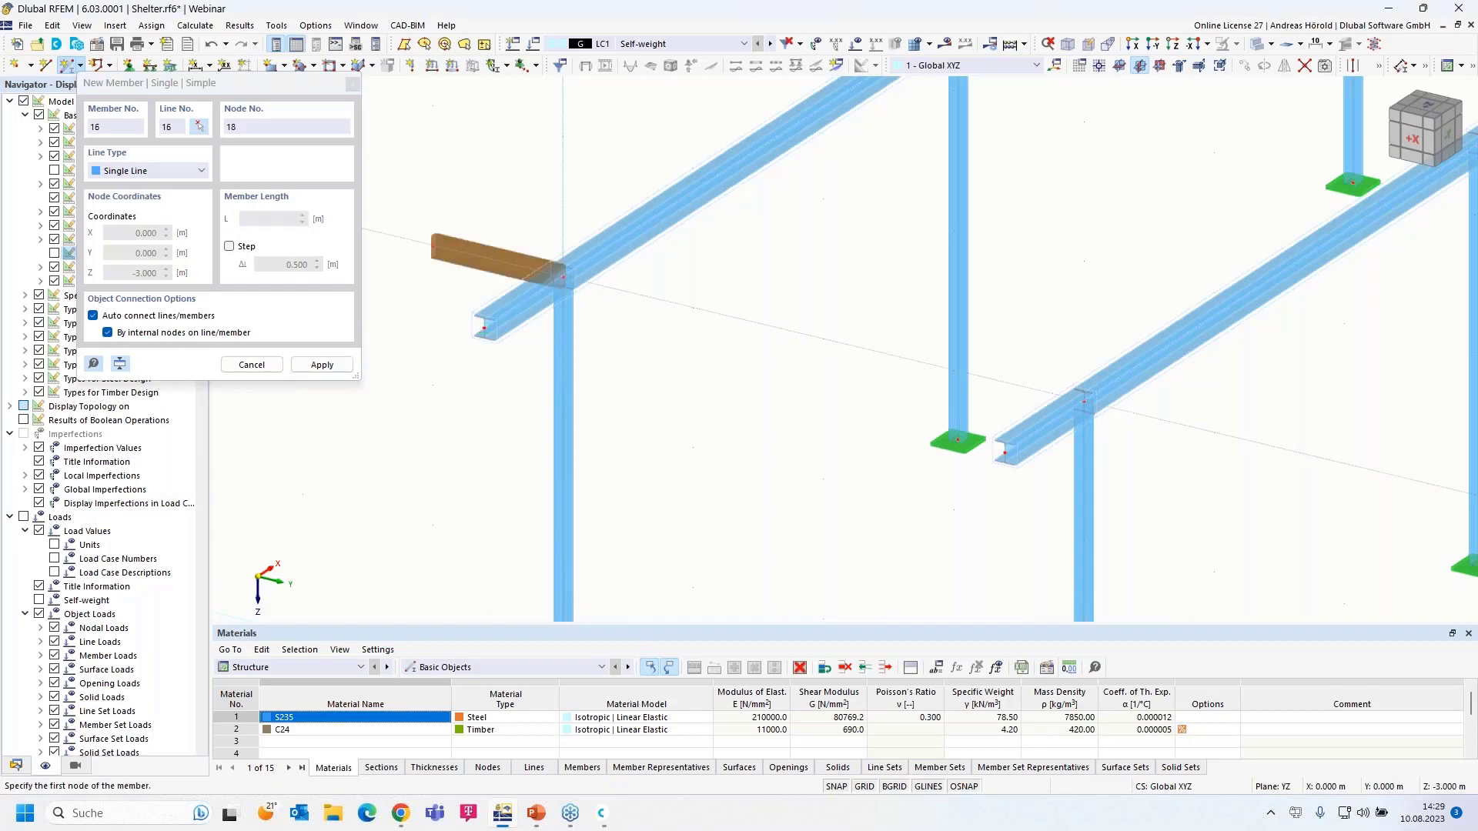
left_click(566, 279)
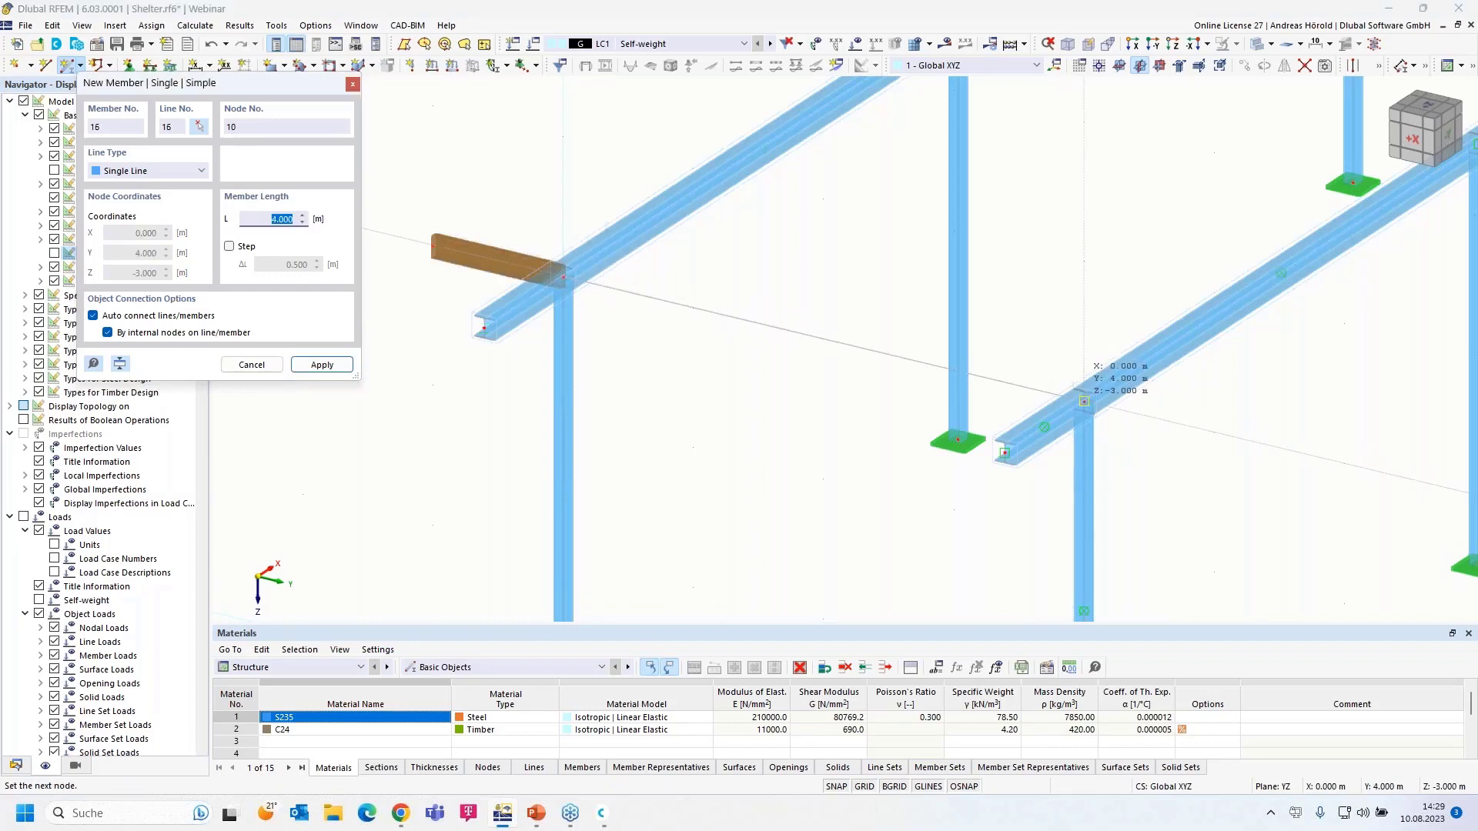
left_click(1084, 401)
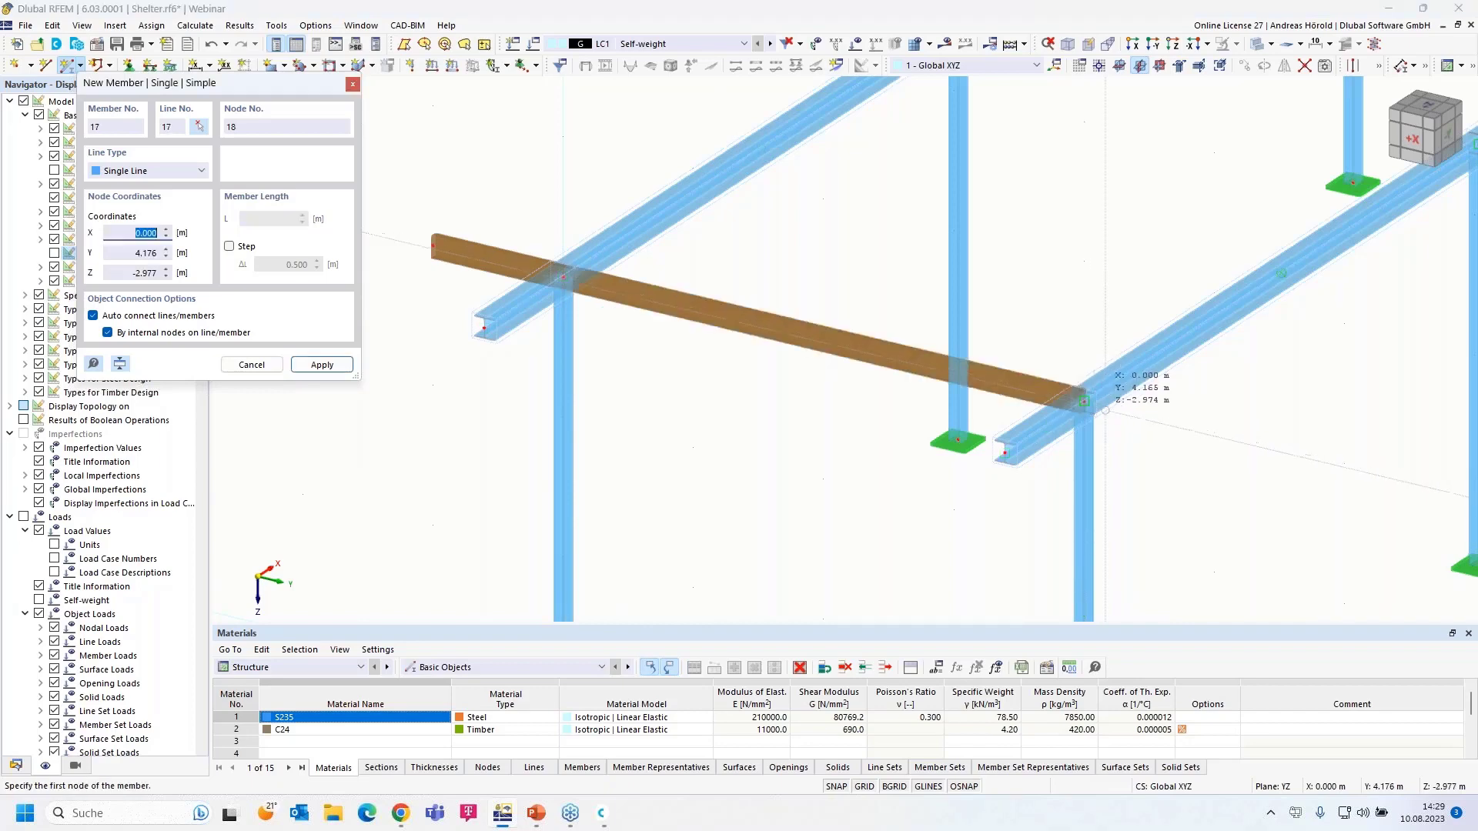
left_click(1084, 401)
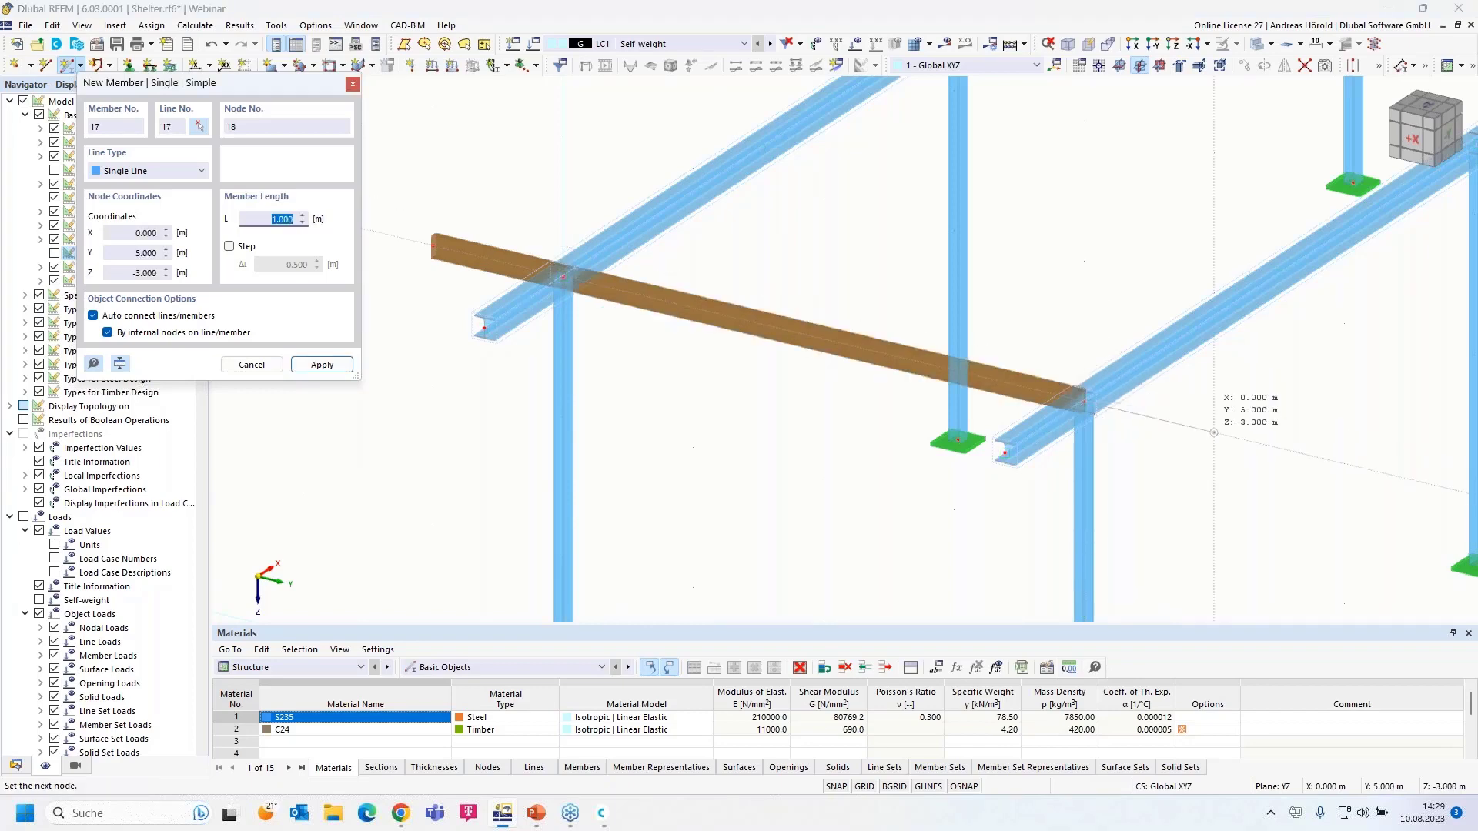
left_click(1213, 432)
key("Escape")
- Select all purlin member segments, including both overhanging ends, with selection windows
middle_click_drag(1136, 498, 669, 320, "ctrl")
scroll(829, 356, "up", 2)
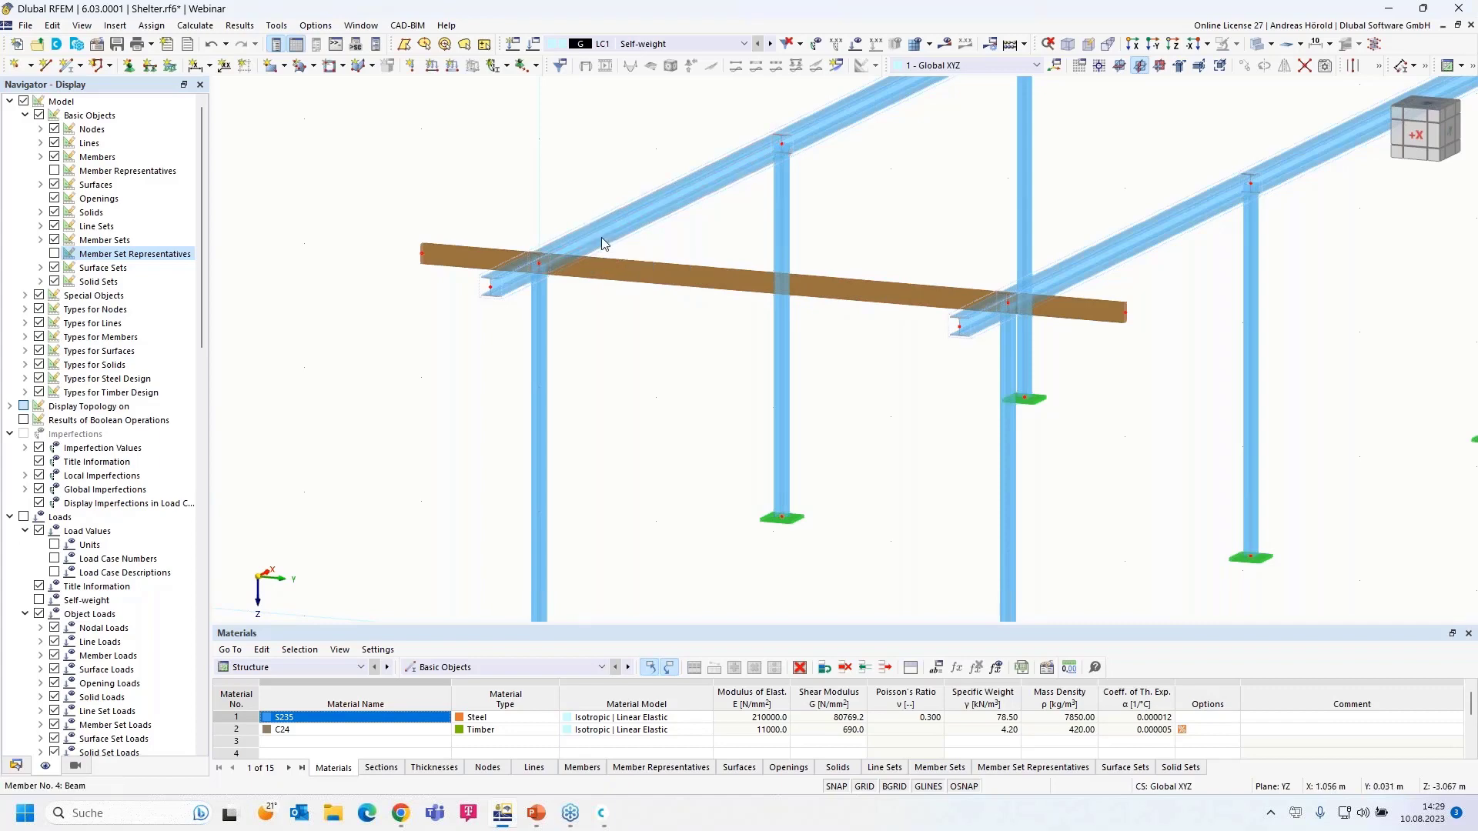
middle_click_drag(659, 253, 701, 248, "ctrl")
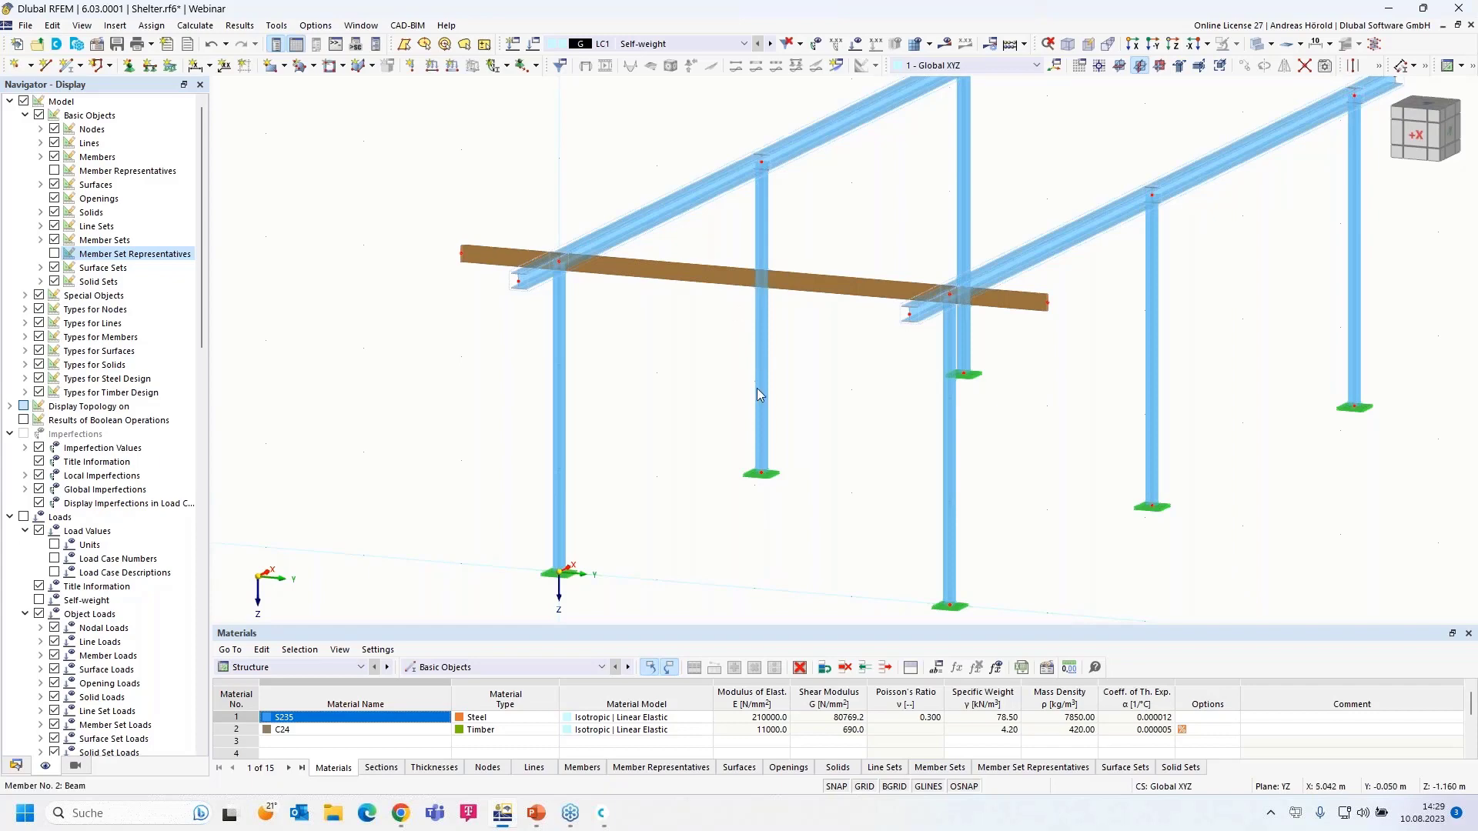
middle_click_drag(676, 503, 788, 469)
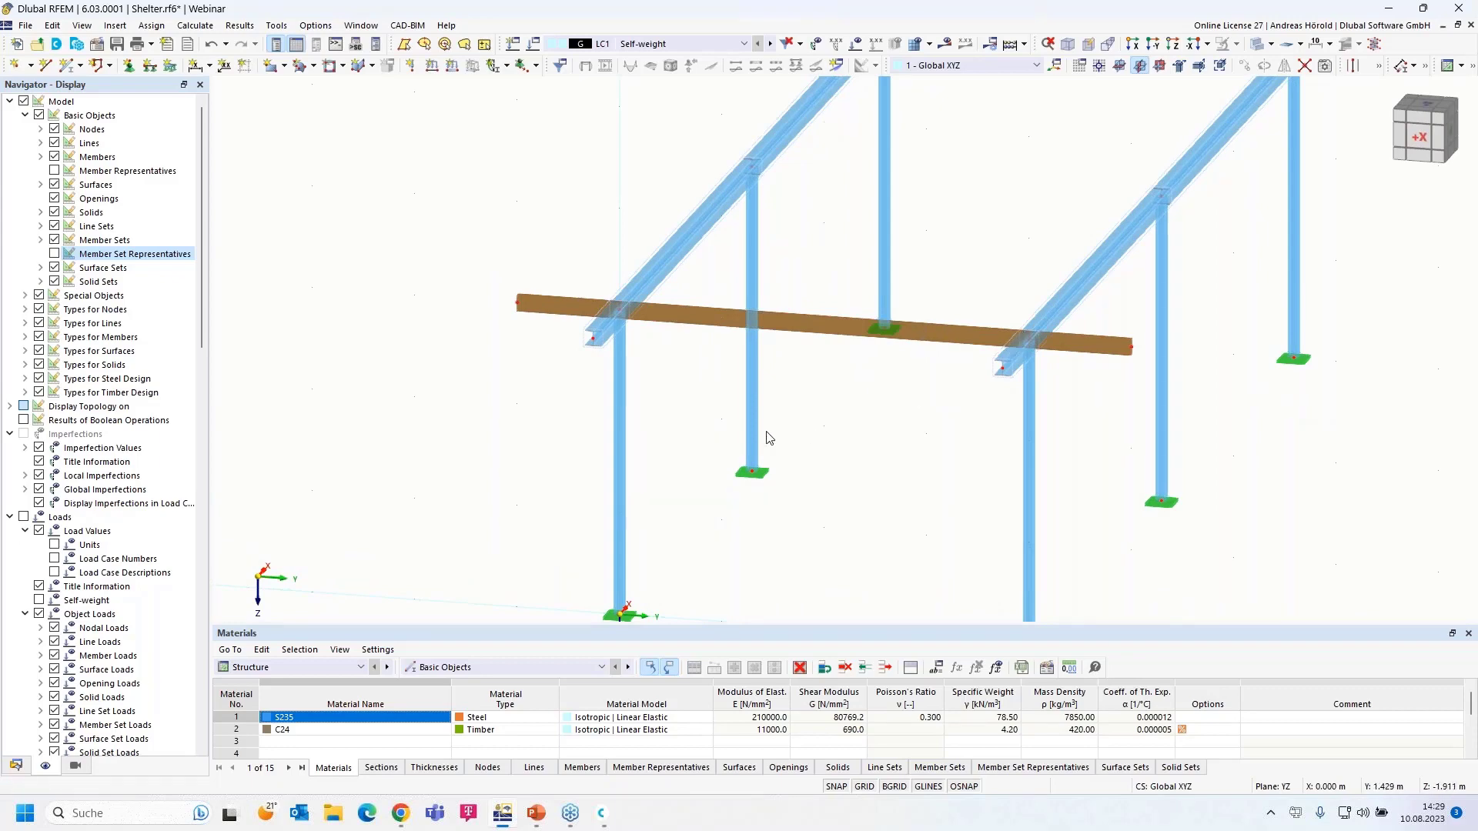
left_click_drag(981, 284, 942, 374)
left_click_drag(547, 258, 463, 345)
left_click_drag(550, 267, 502, 341)
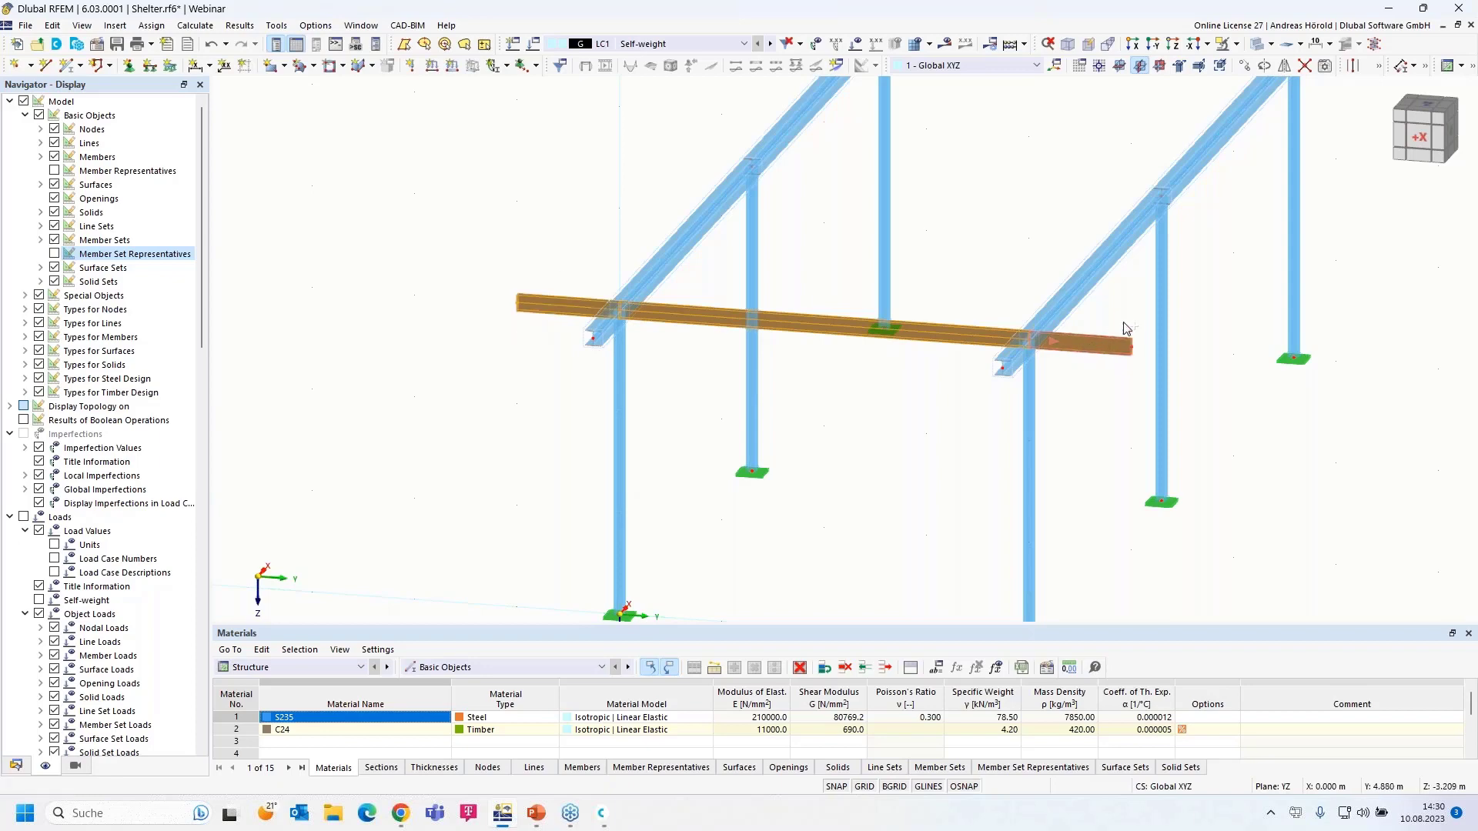
left_click_drag(1141, 314, 1086, 371)
- Edit purlin members 15–17, tick Eccentricities, and show their Eccentricities tab
right_click(954, 343)
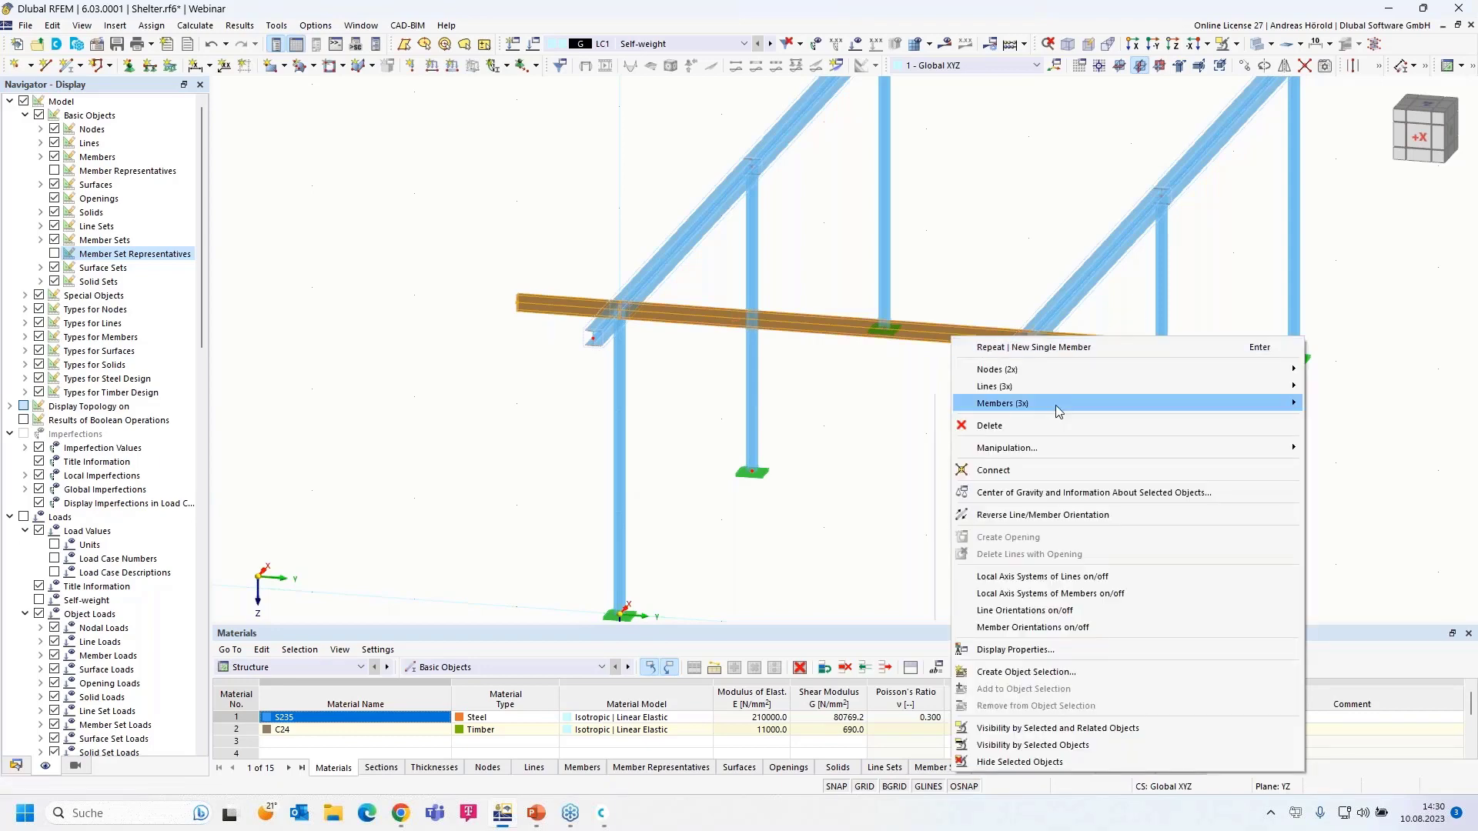
mouse_move(1055, 405)
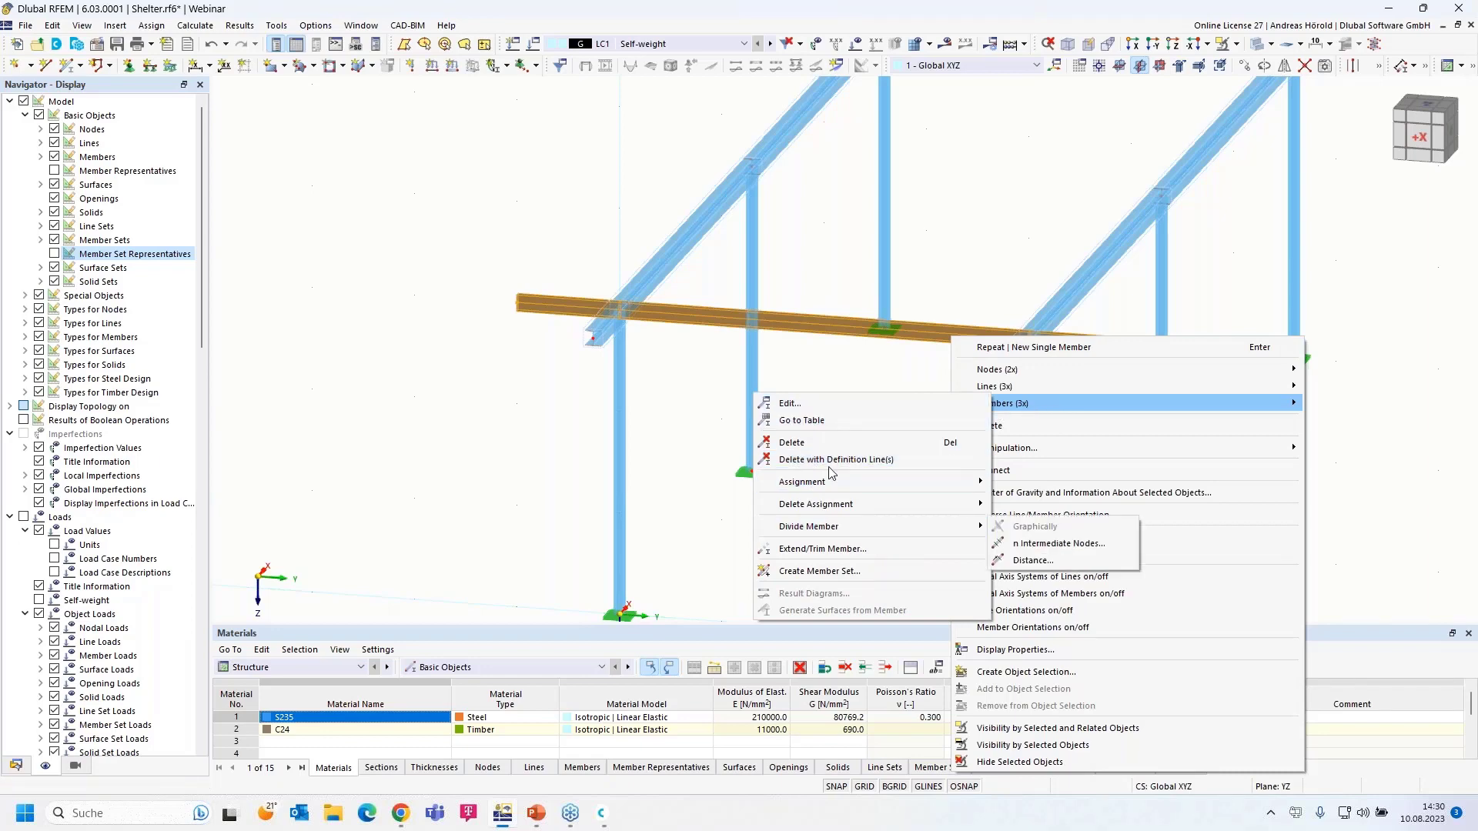
left_click(814, 404)
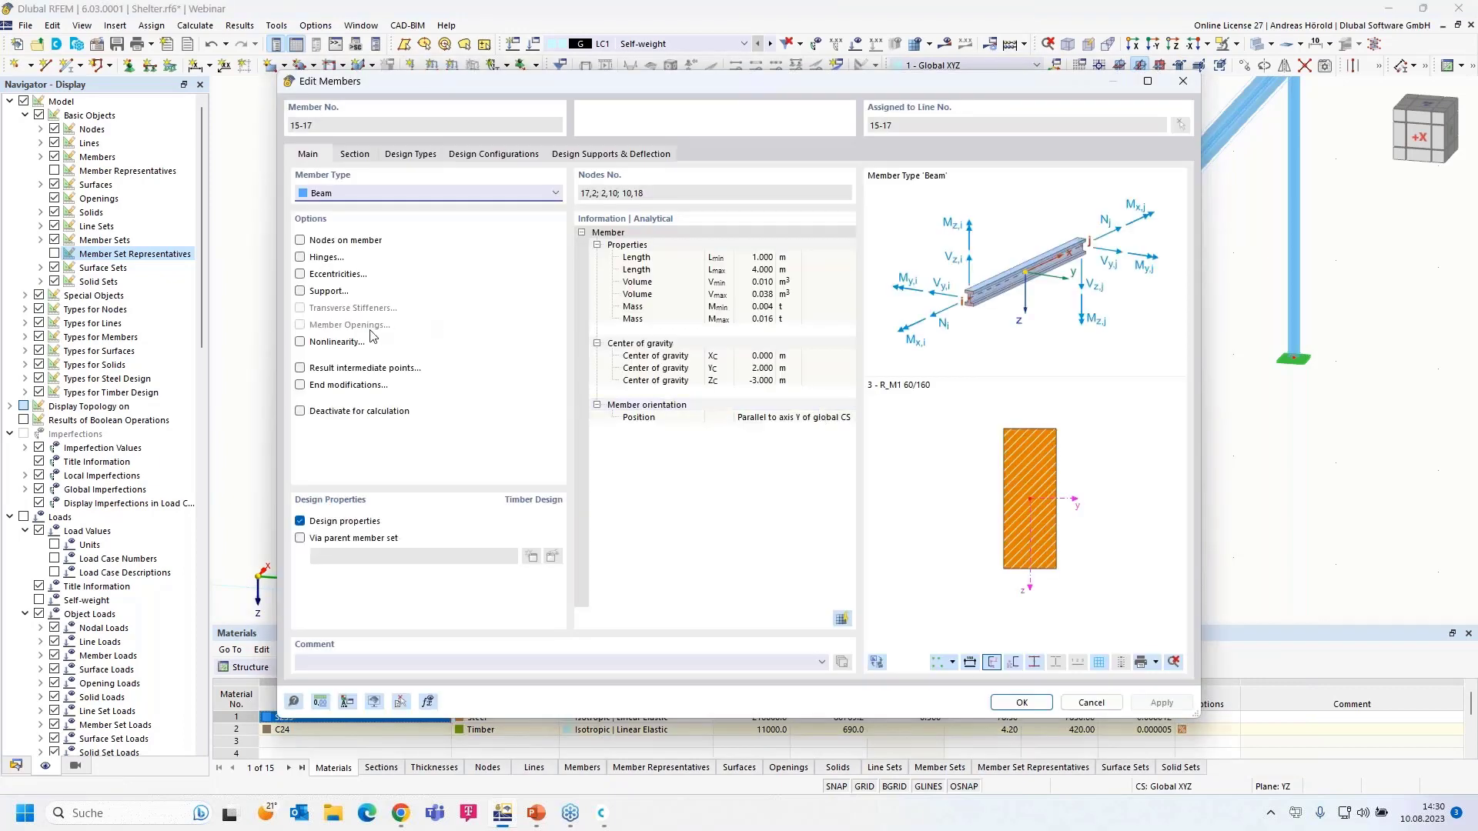
left_click(300, 275)
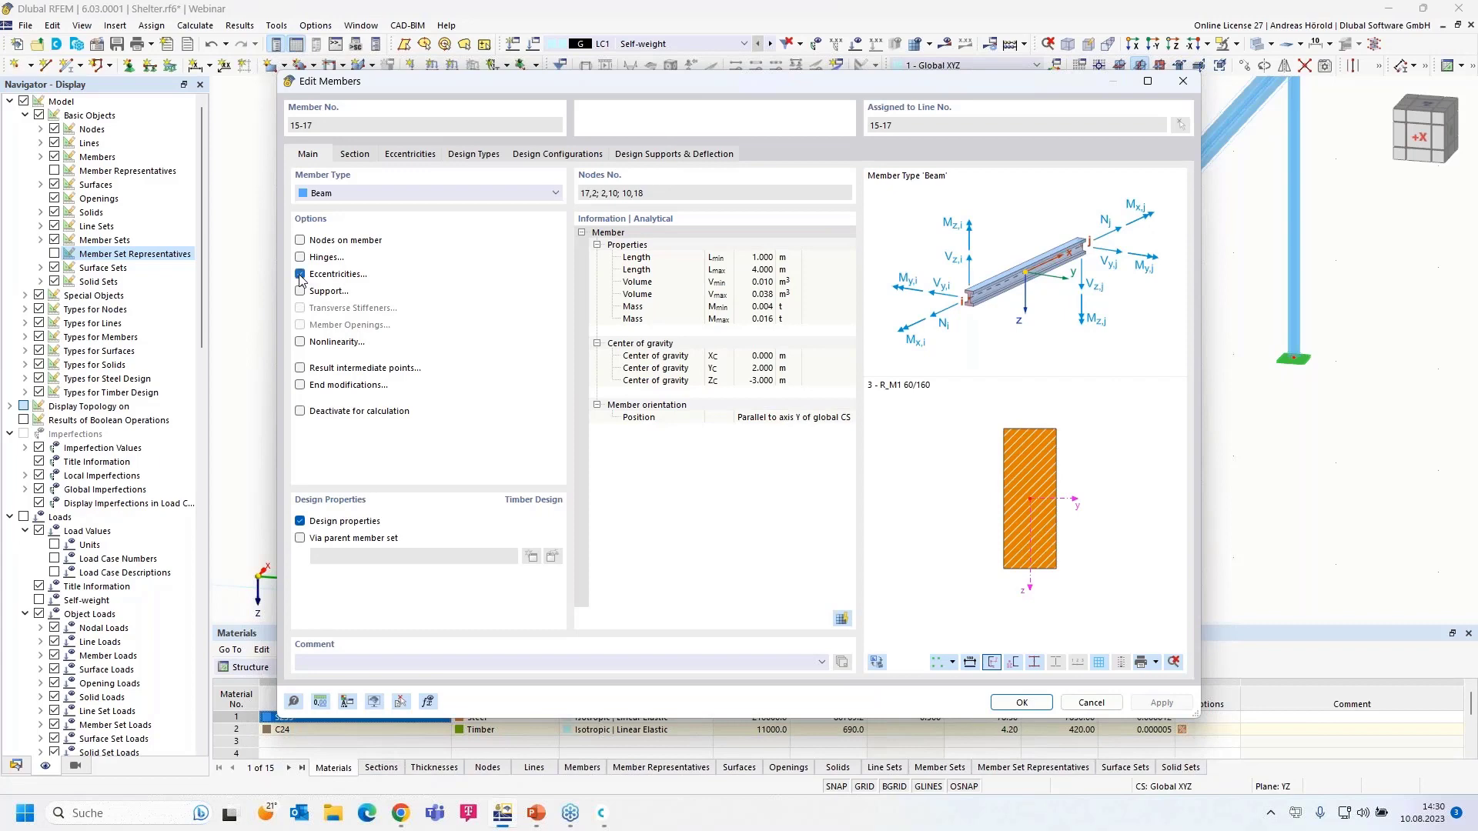
left_click(410, 155)
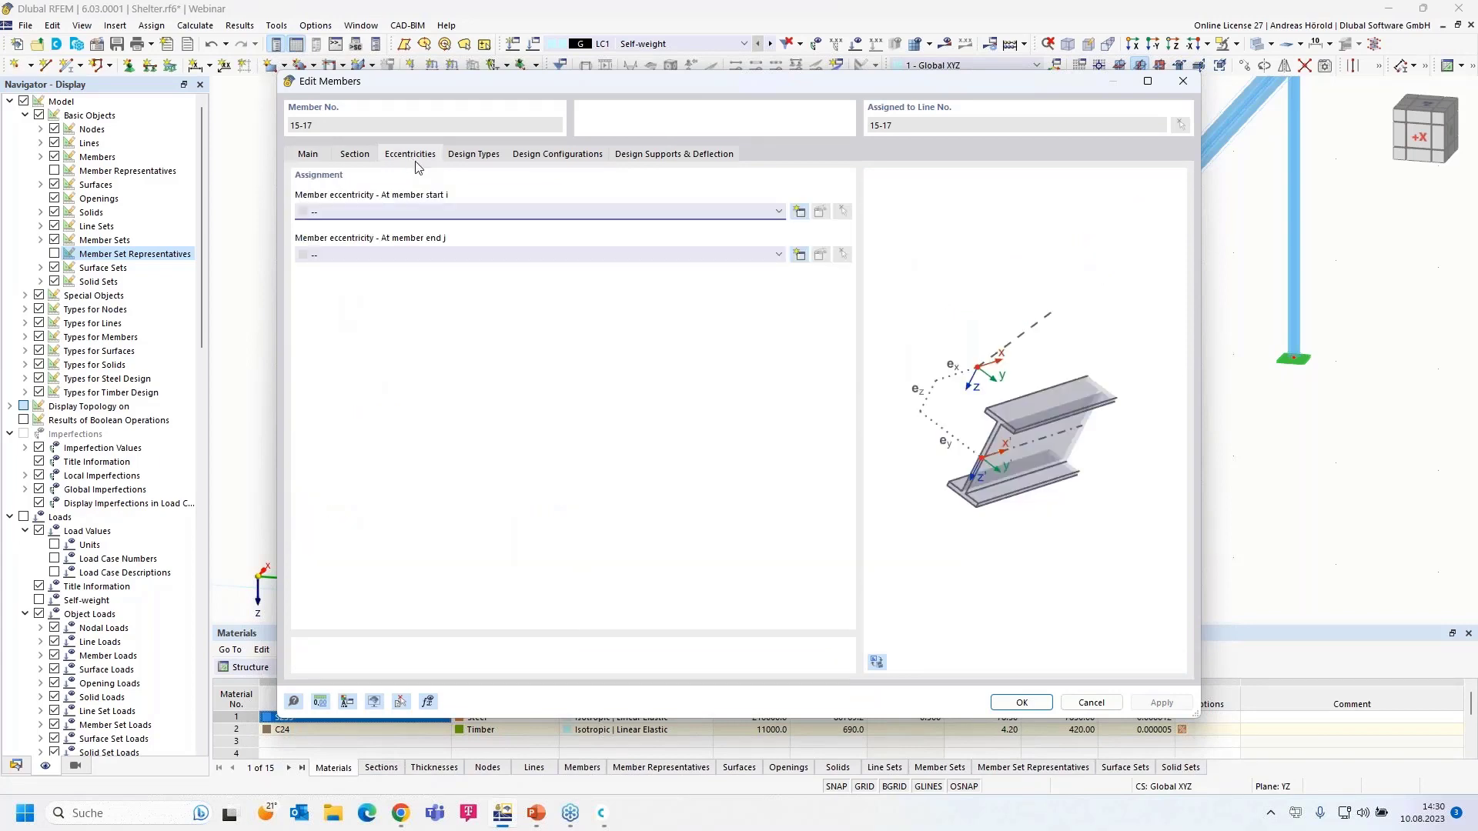
- Create a section-relative start eccentricity: bottom-middle aligned, offset to member 4's top middle
left_click(800, 212)
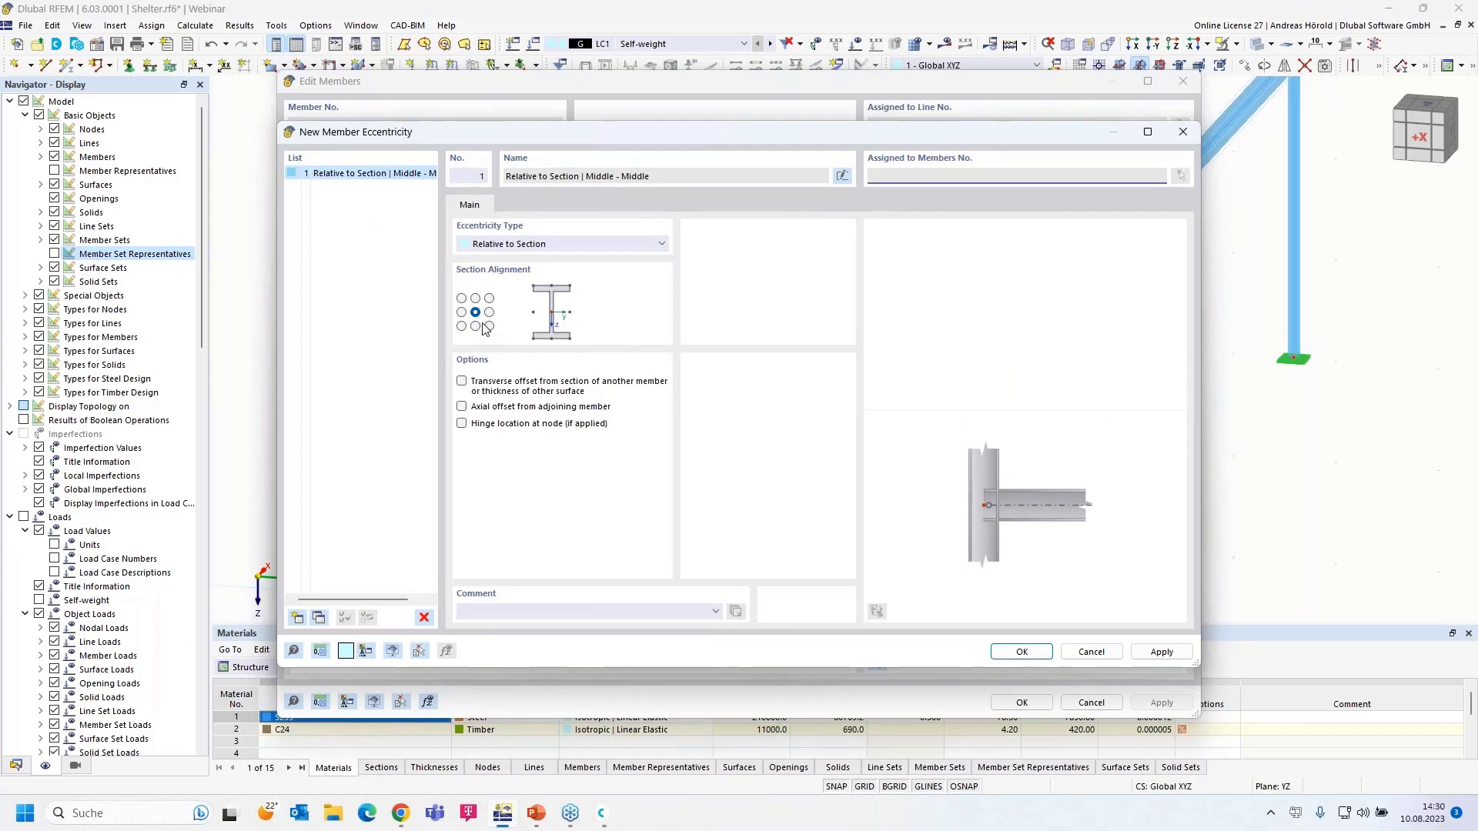
left_click(537, 245)
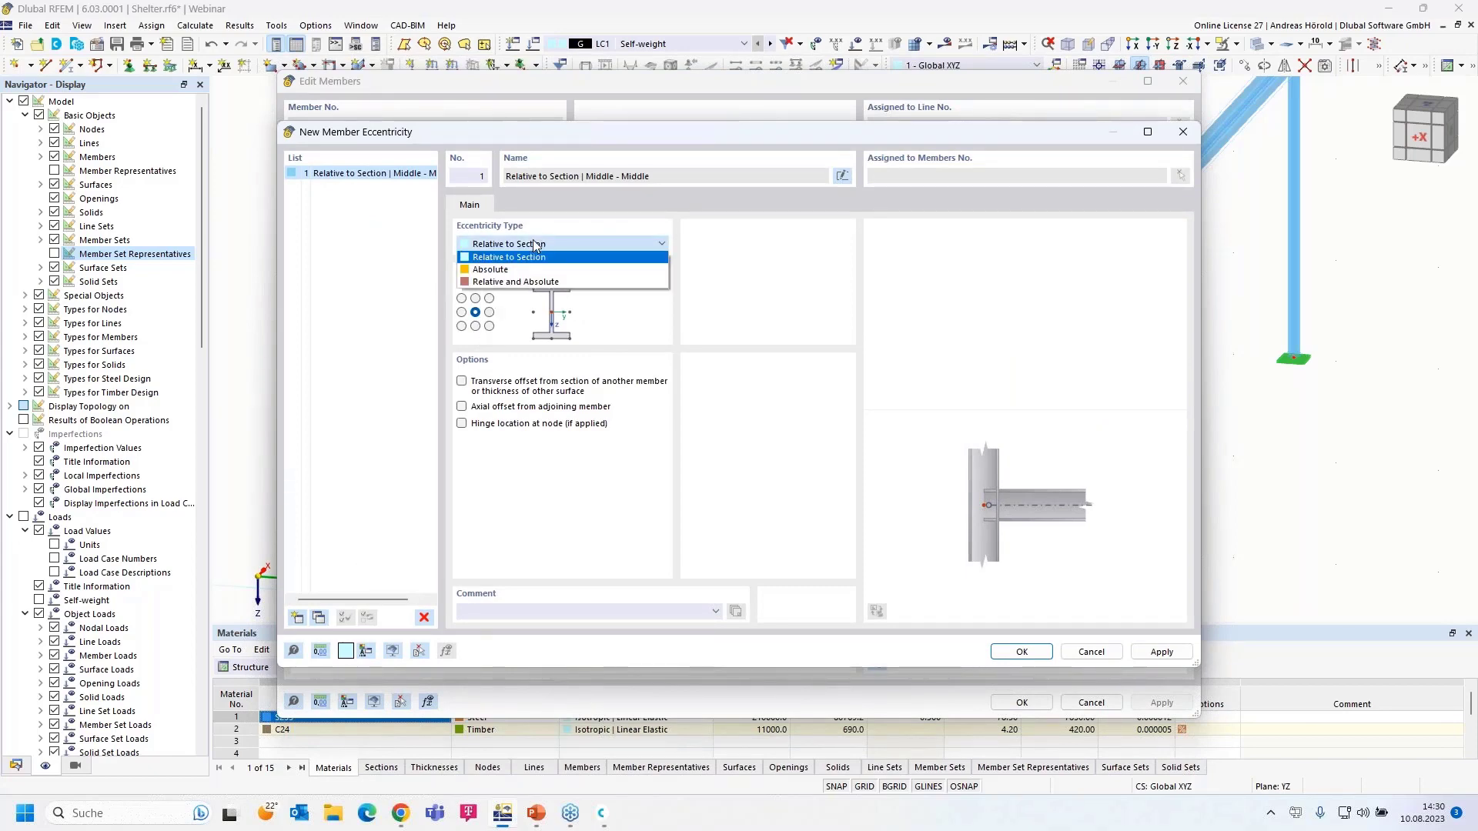
left_click(536, 244)
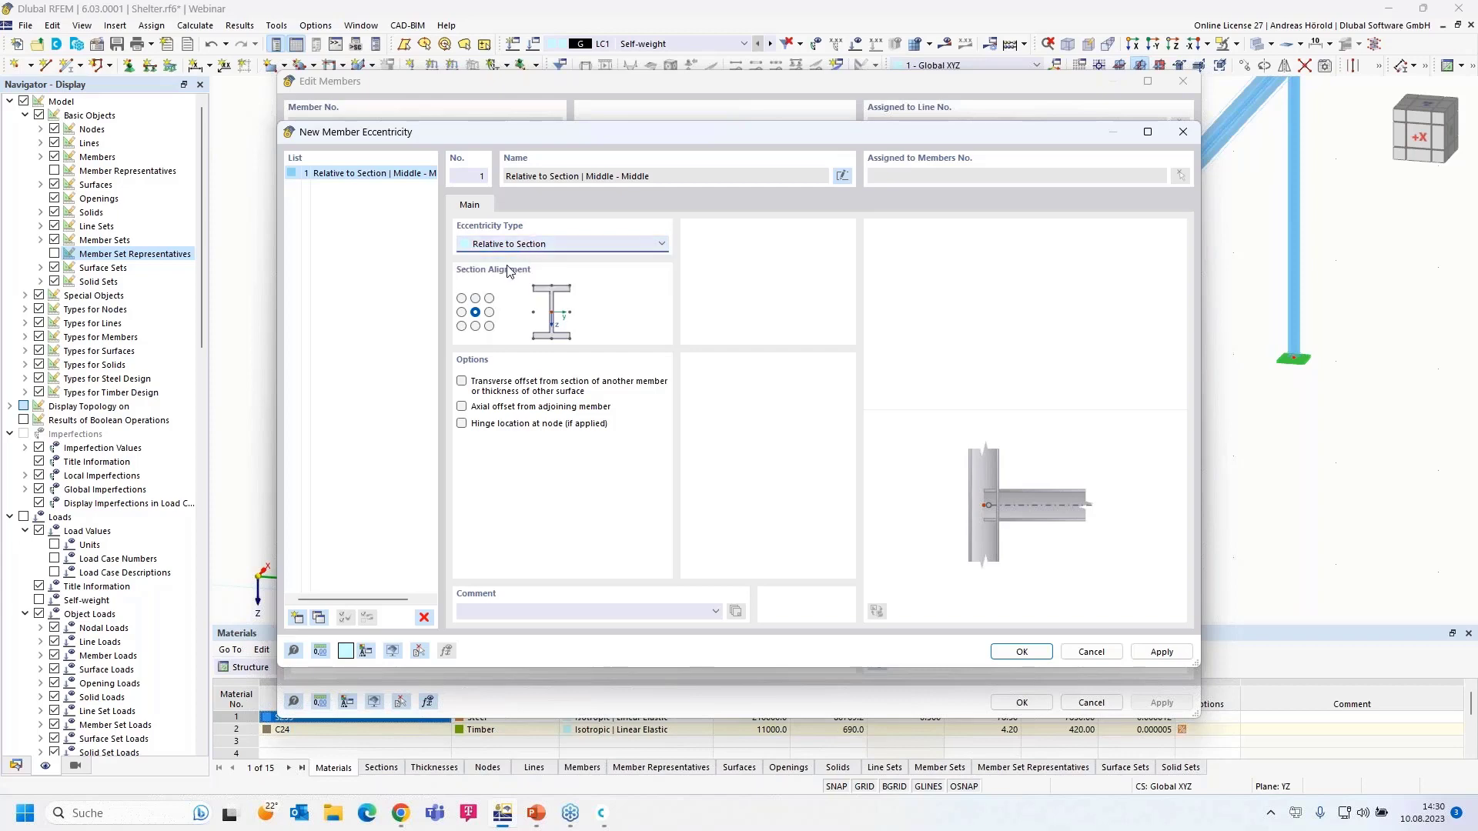
left_click(476, 327)
left_click(460, 383)
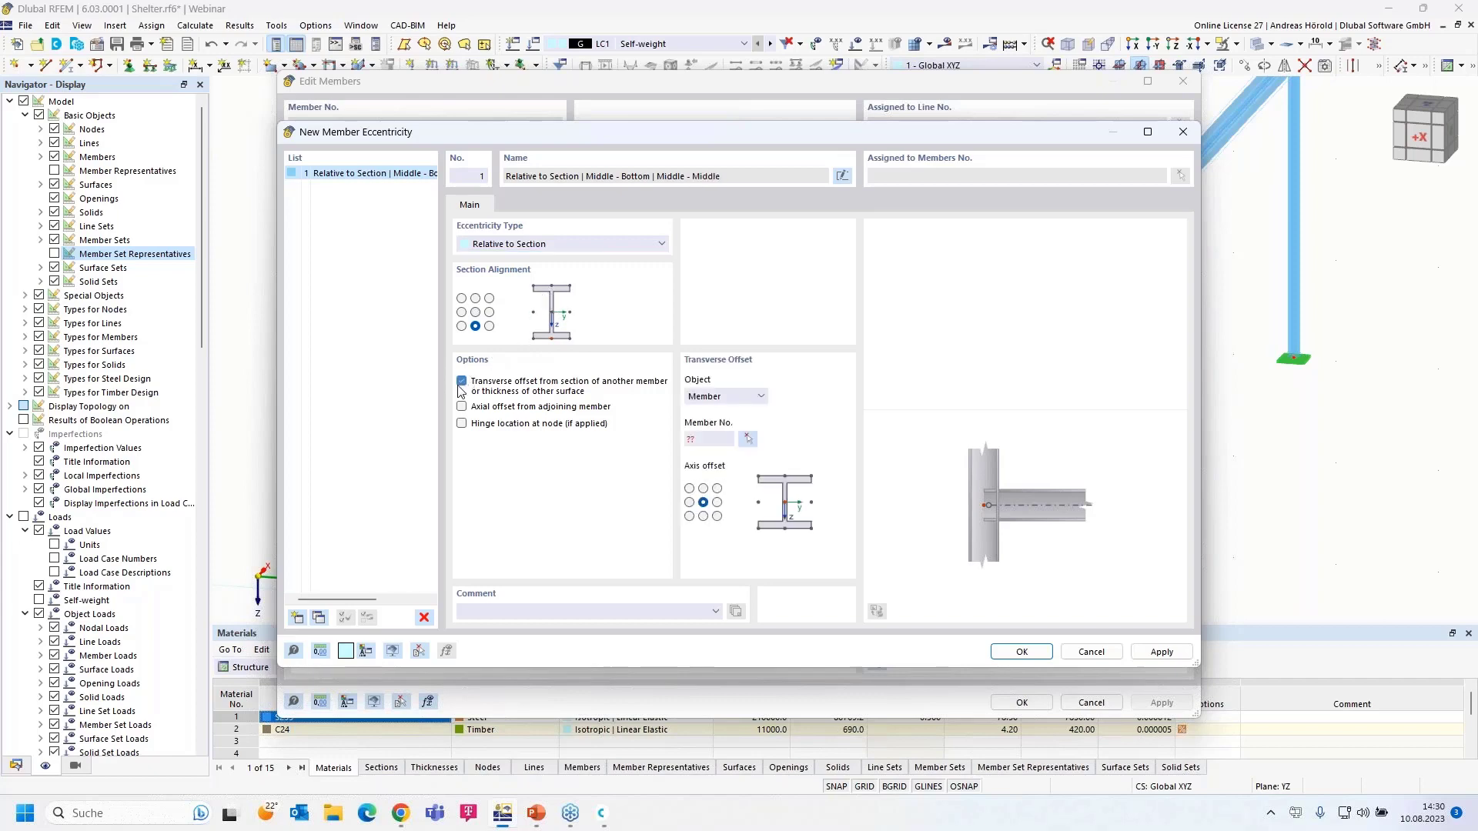
left_click(702, 489)
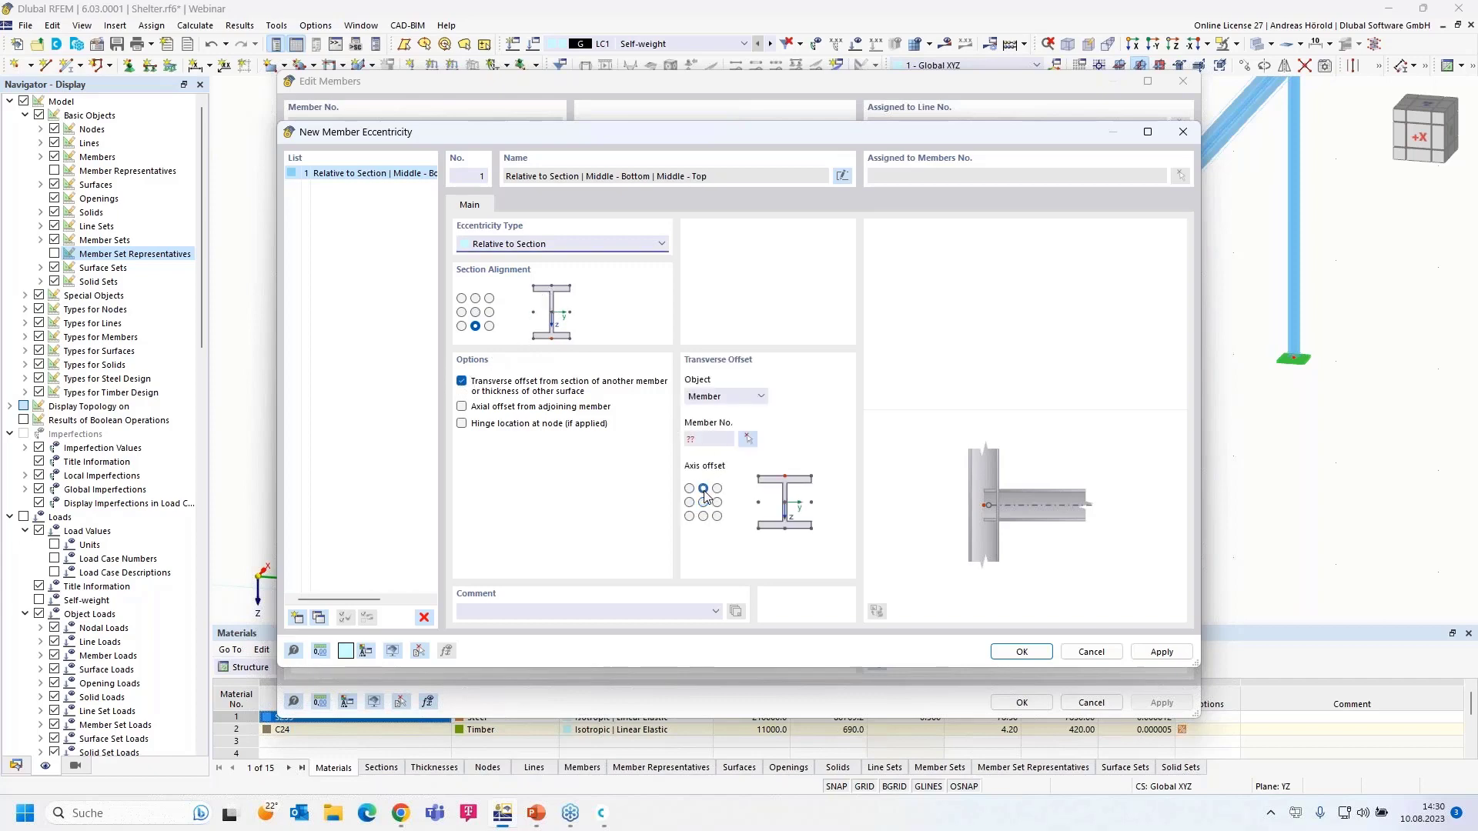
left_click(748, 438)
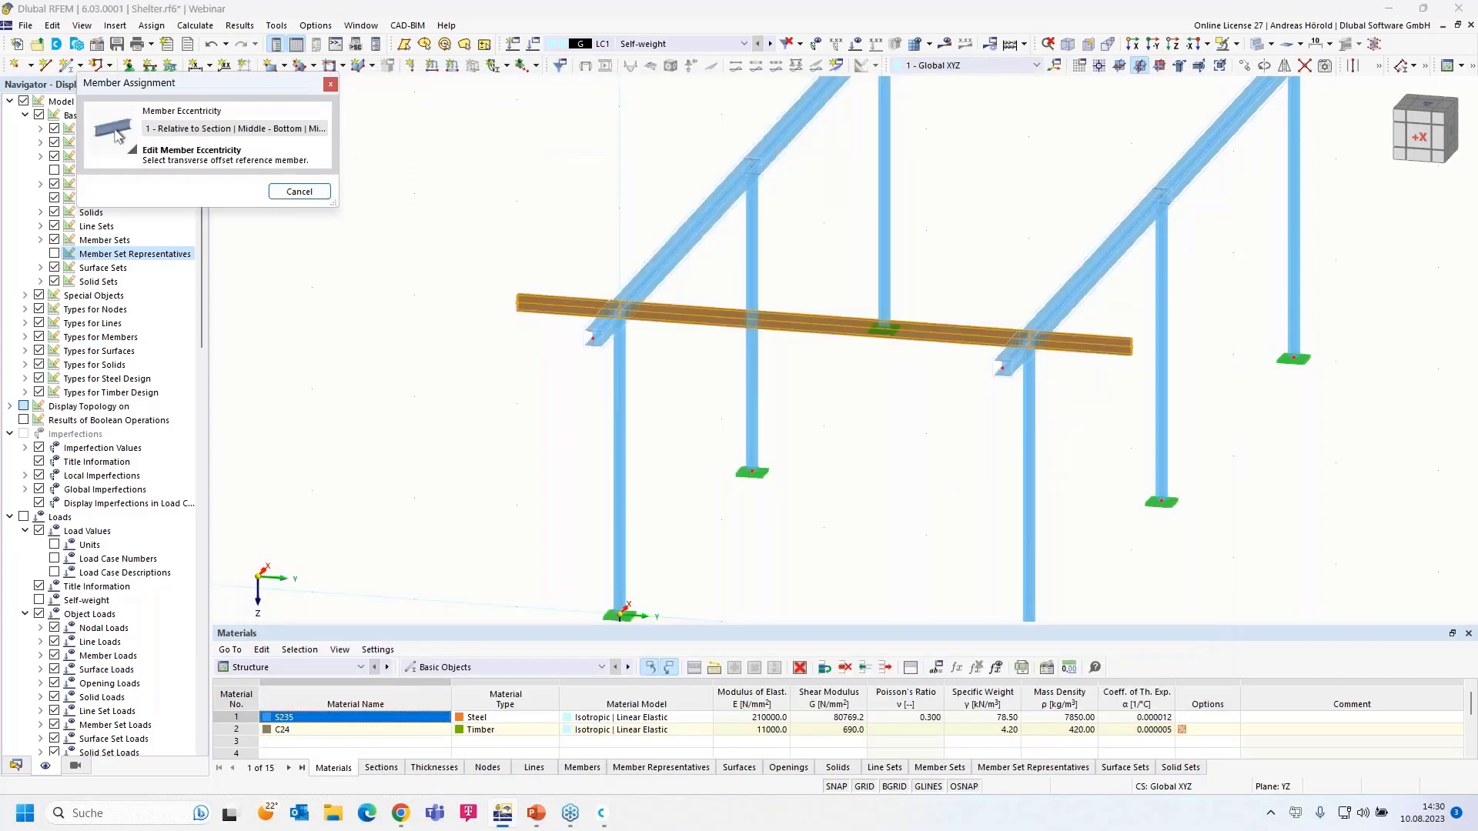
left_click(674, 283)
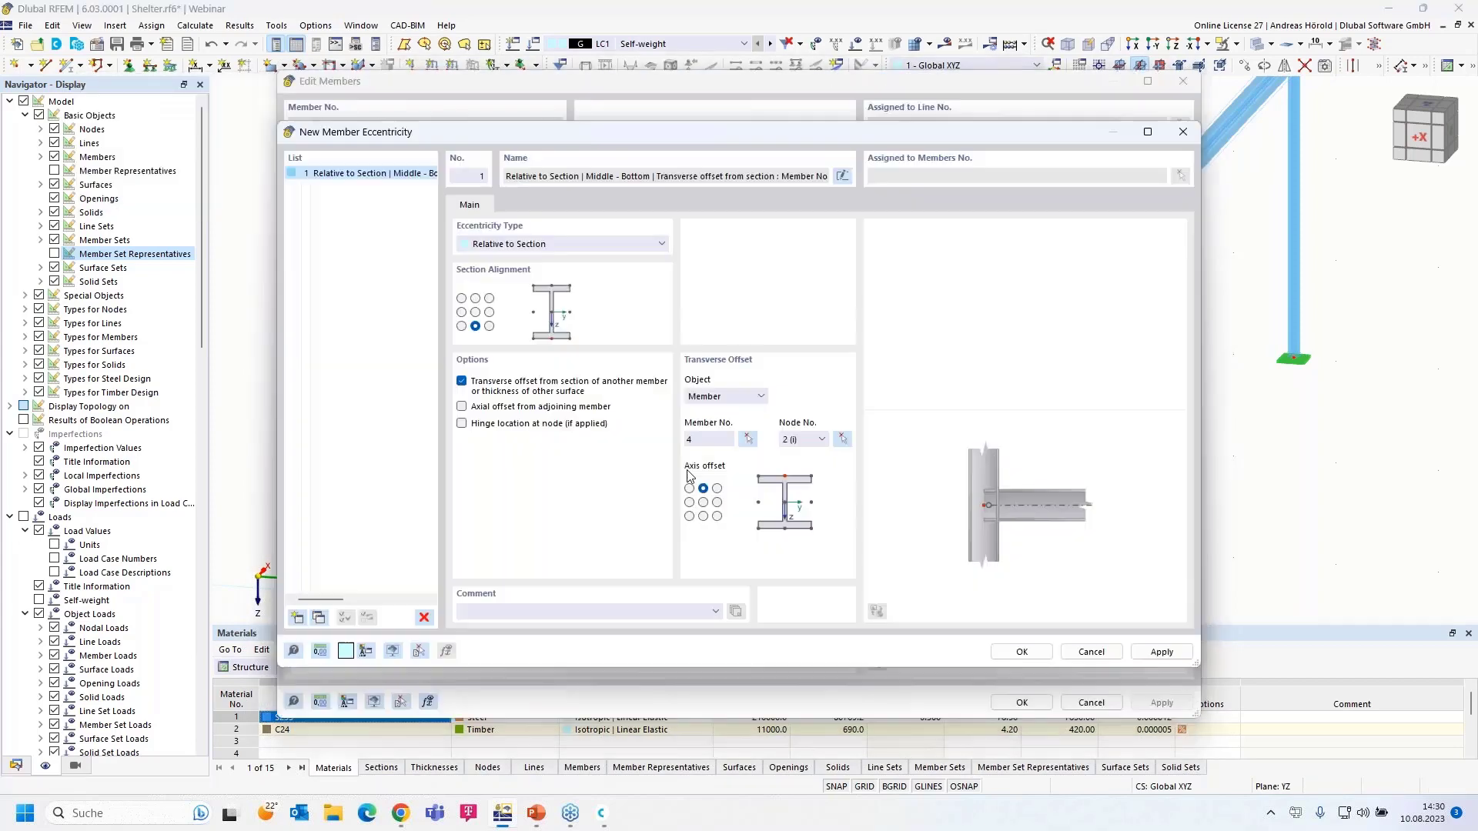
left_click(1021, 652)
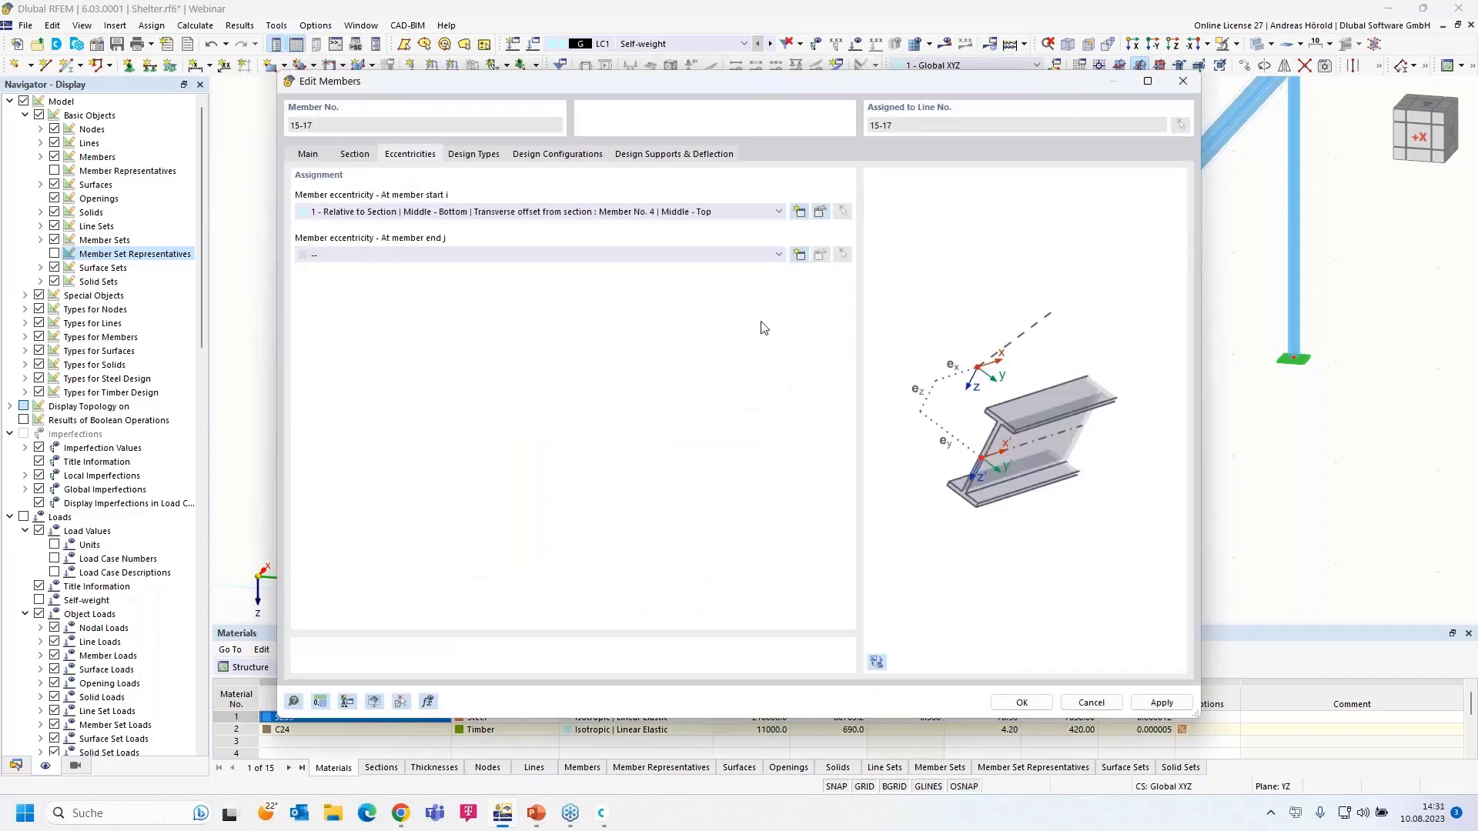
- Apply the same eccentricity at the member ends and confirm for members 15–17
left_click(727, 259)
left_click(696, 279)
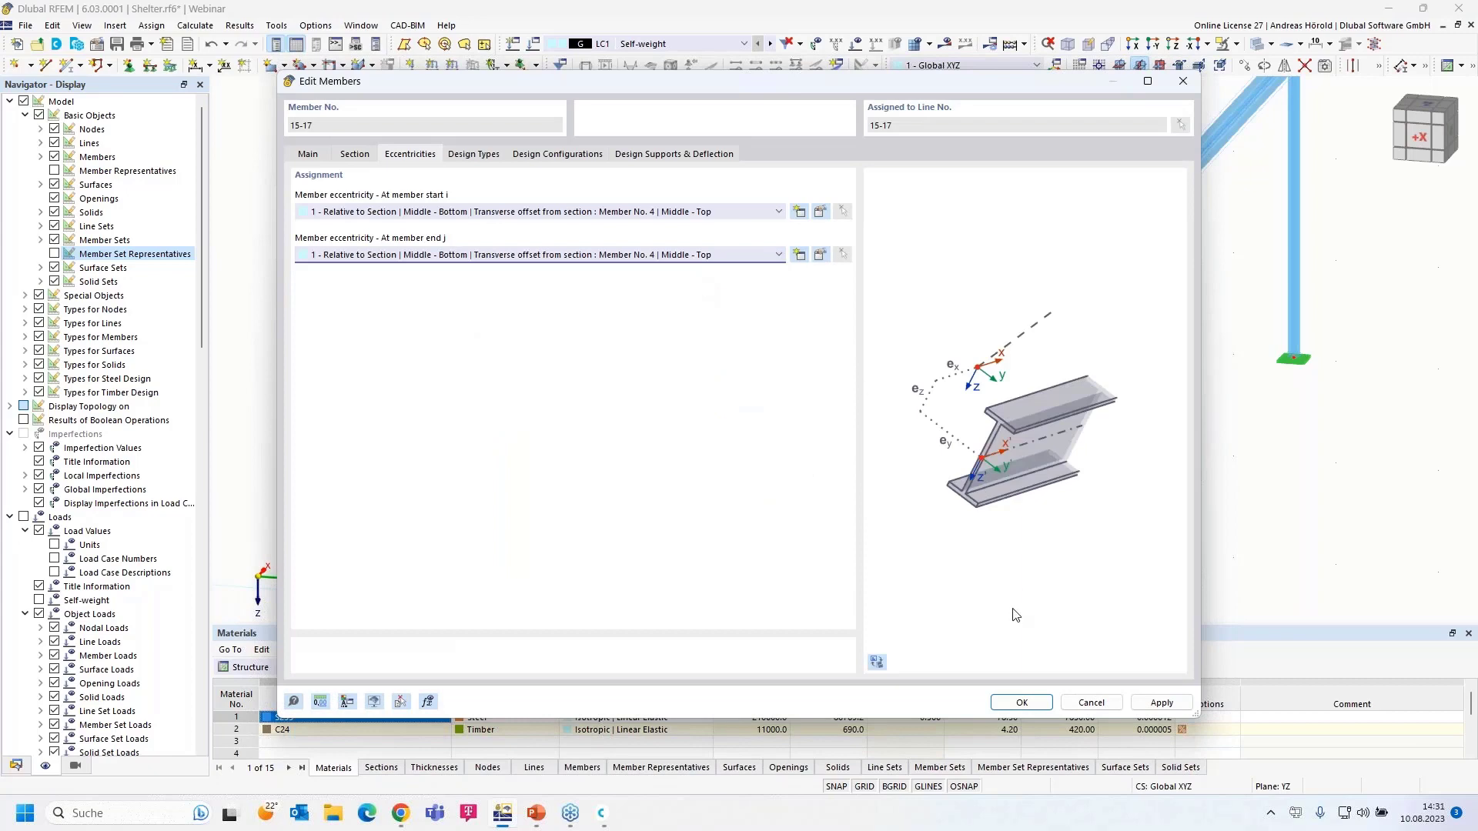
left_click(1024, 703)
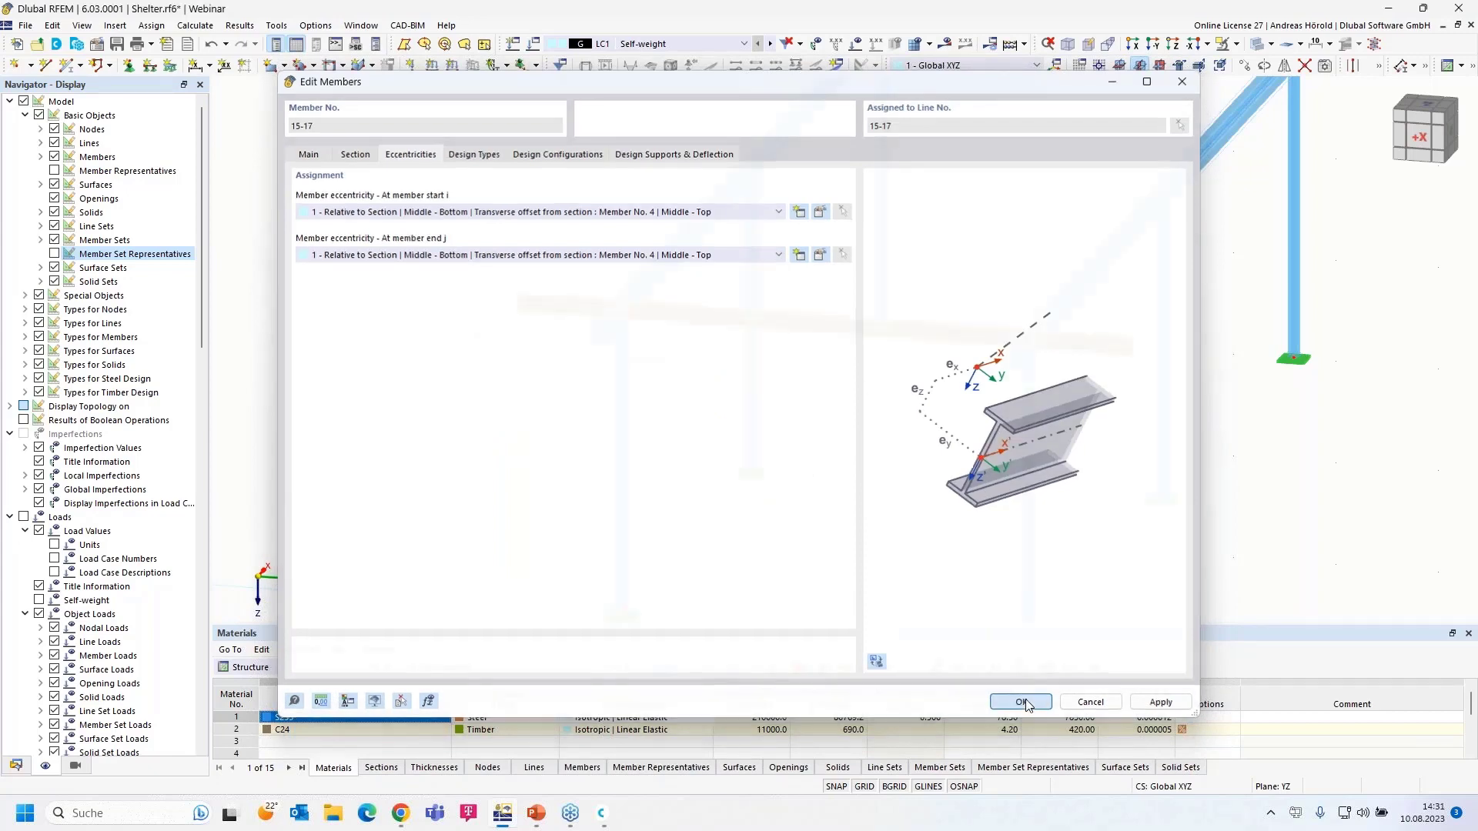
- Inspect the column-top joint from the X direction and undo the last model change
left_click(1135, 45)
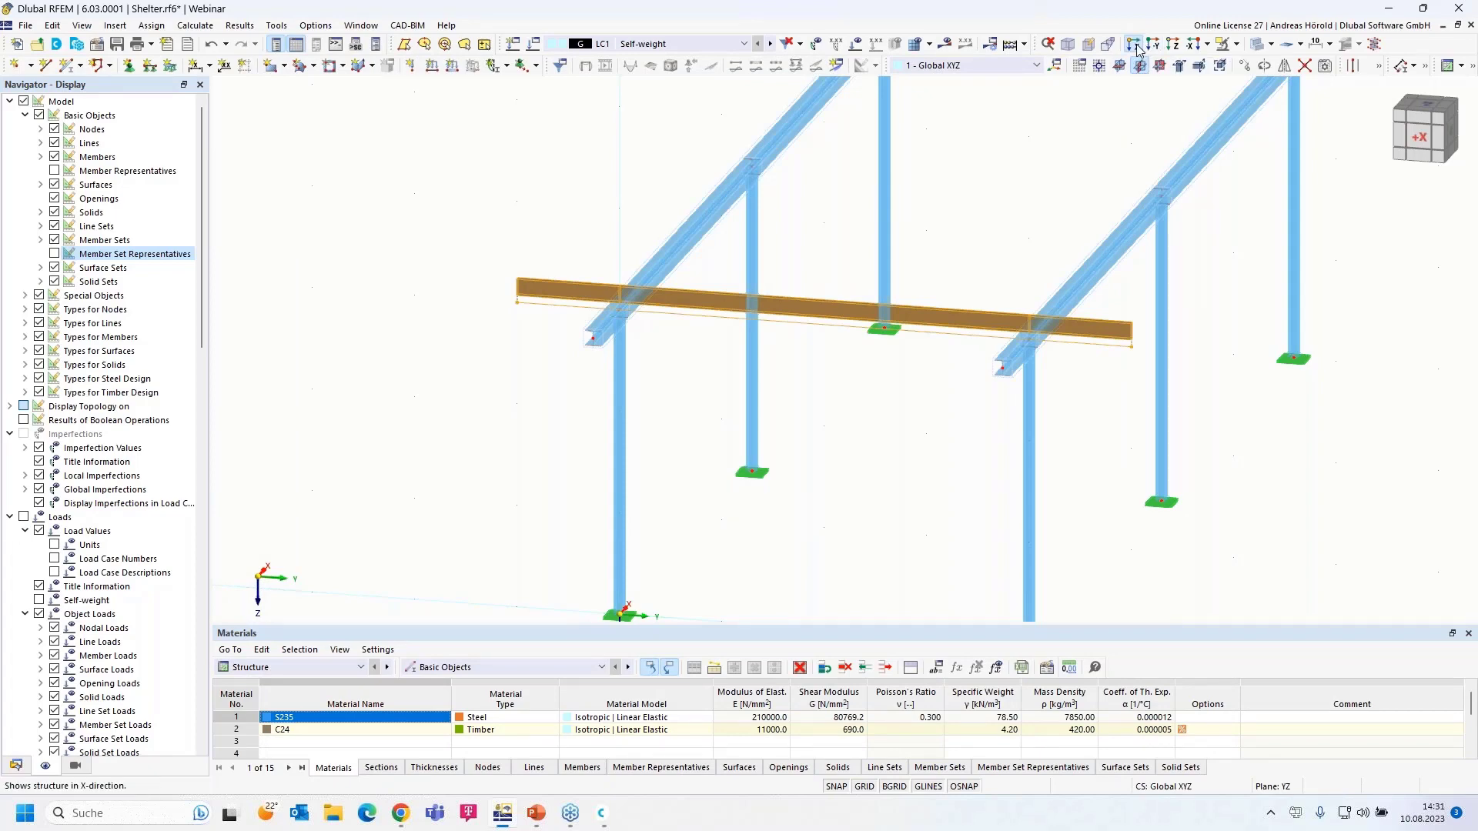
scroll(531, 185, "up", 6)
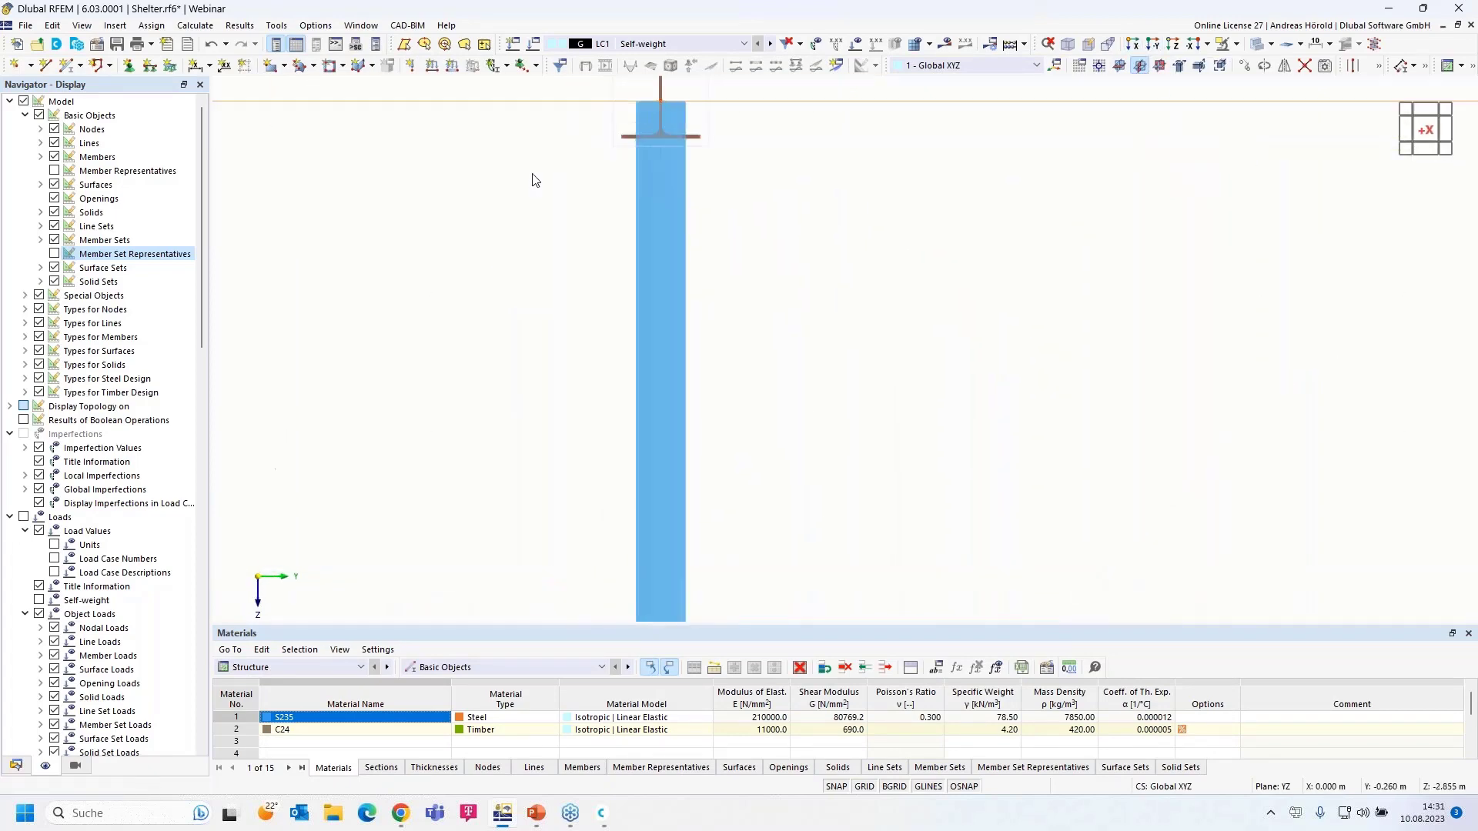
scroll(493, 322, "up", 3)
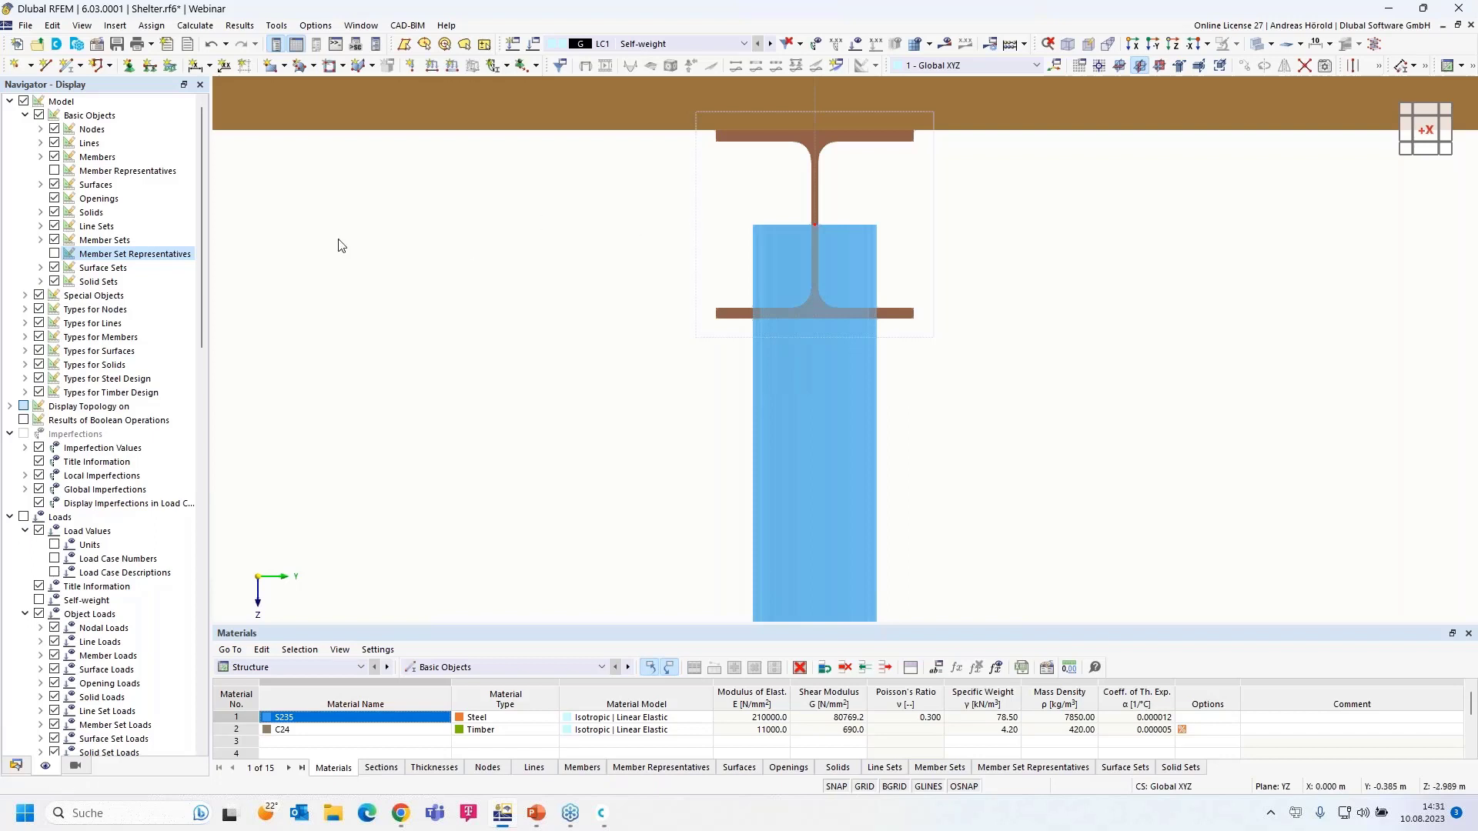
scroll(338, 246, "down", 5)
middle_click_drag(381, 259, 518, 282)
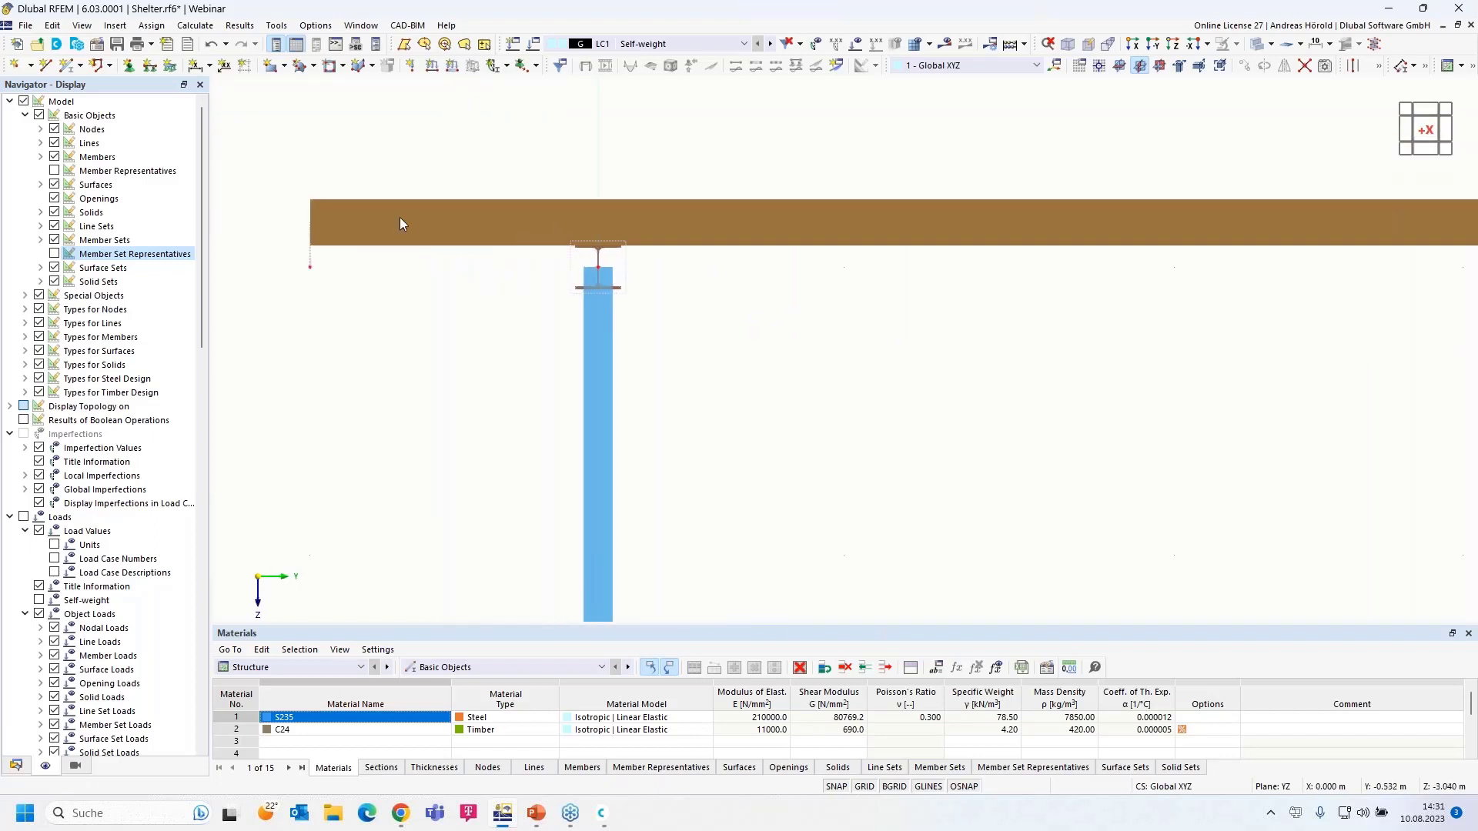
left_click(210, 48)
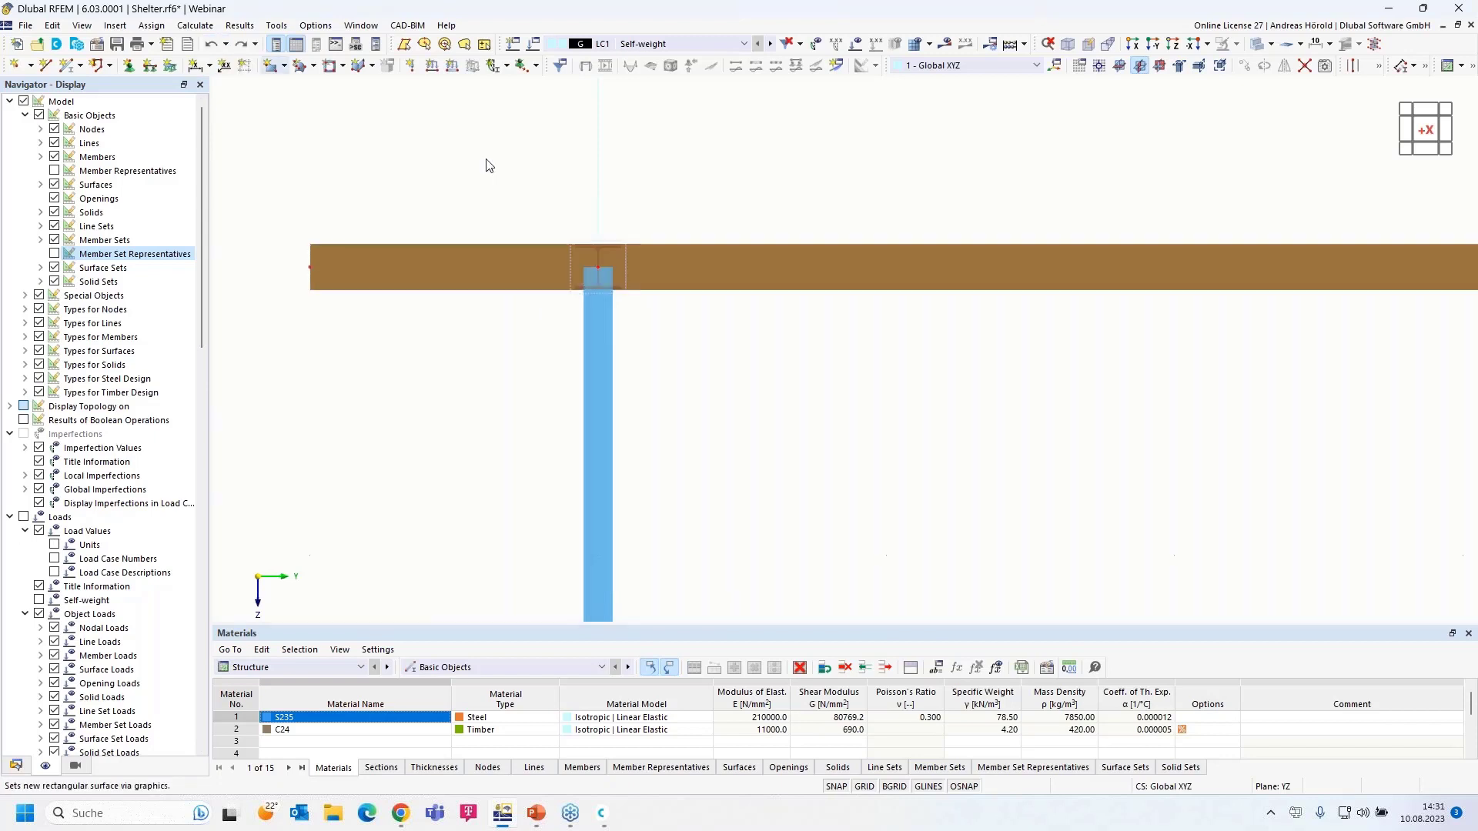
- Return to an oblique view and start the LC1 Self-weight calculation from Display Results
middle_click_drag(1030, 468, 976, 395, "ctrl")
scroll(935, 460, "down", 3)
scroll(976, 394, "down", 1)
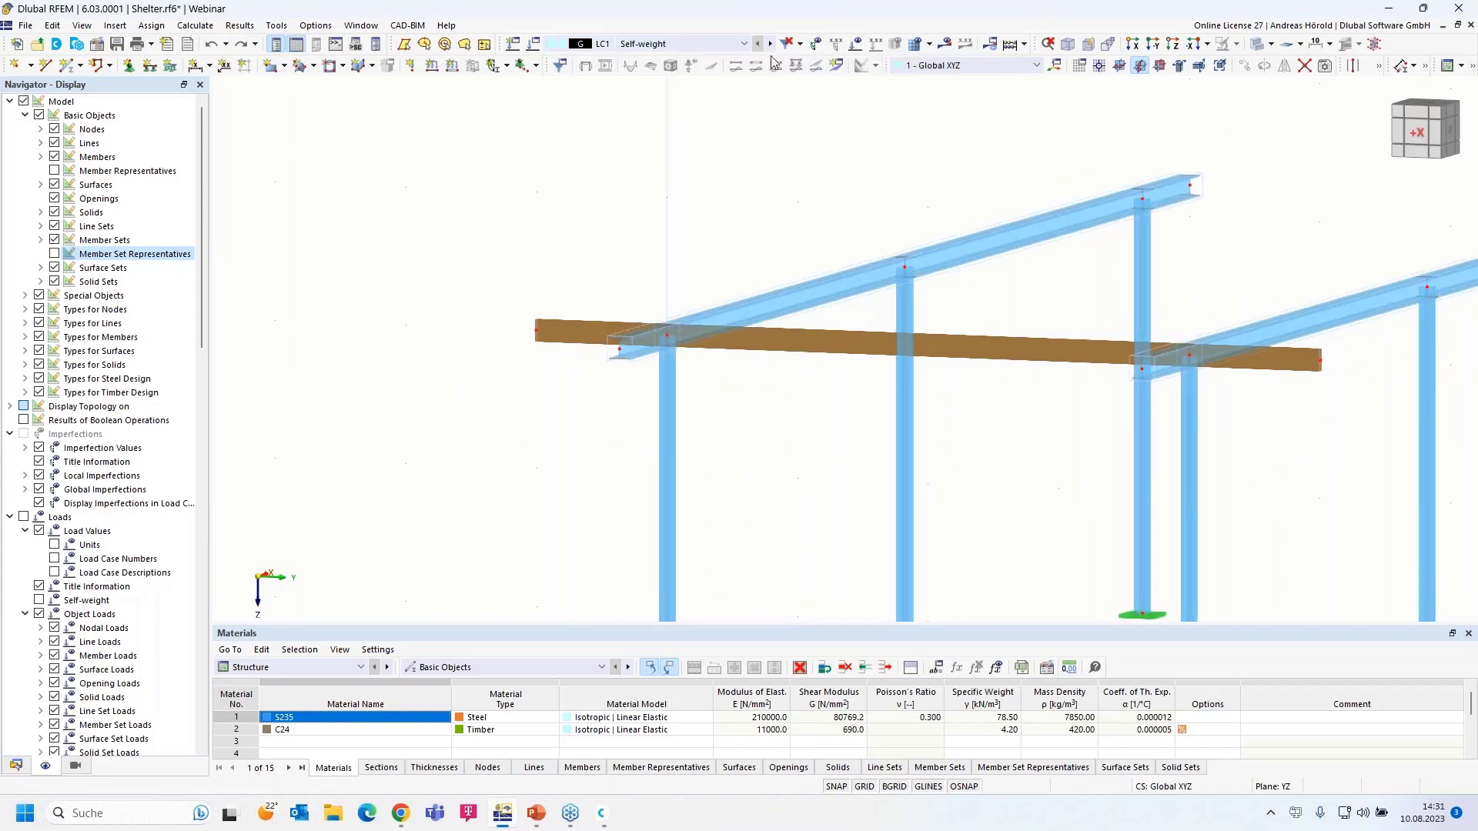
left_click(945, 47)
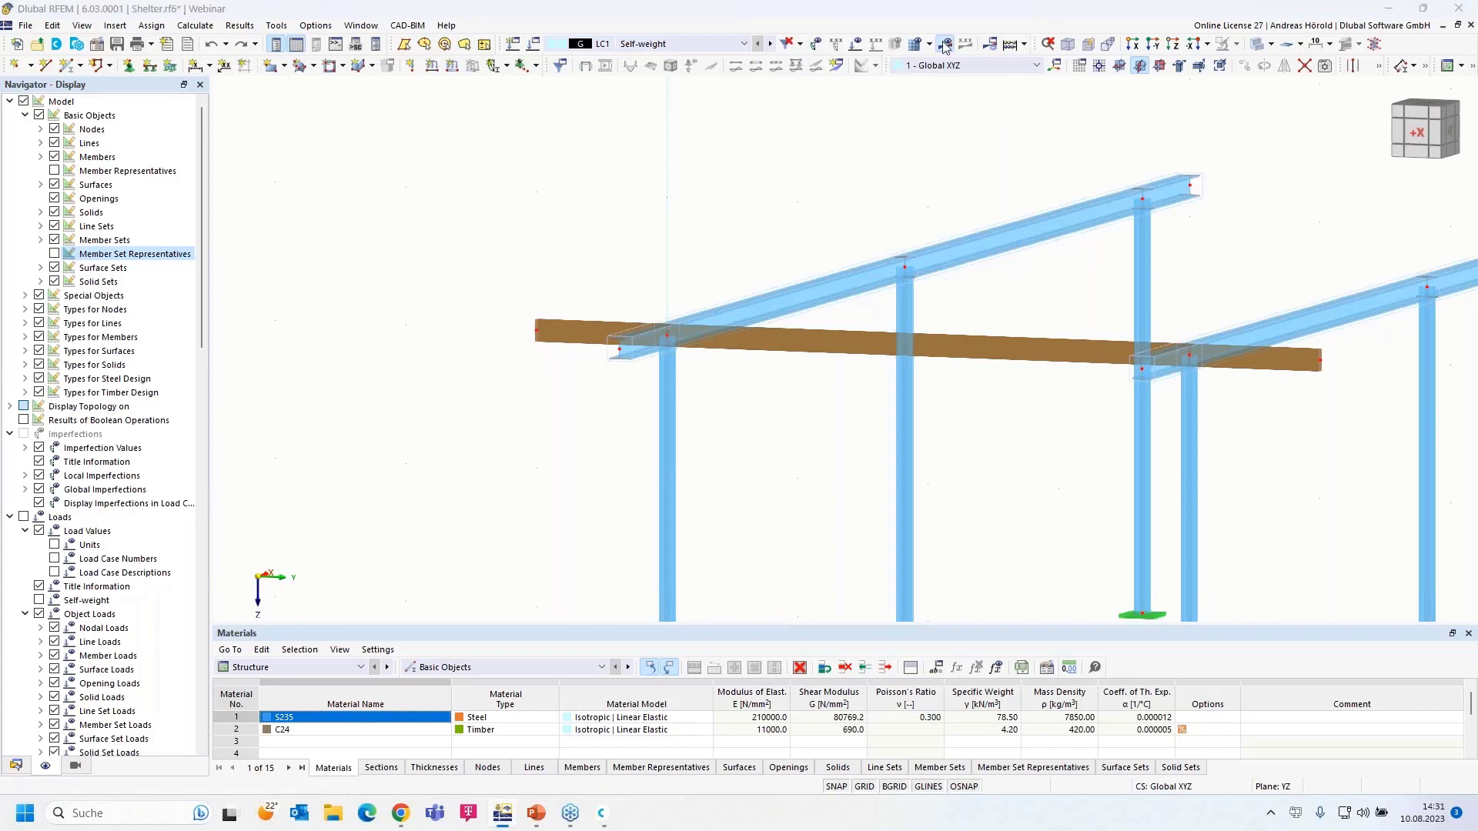
left_click(804, 472)
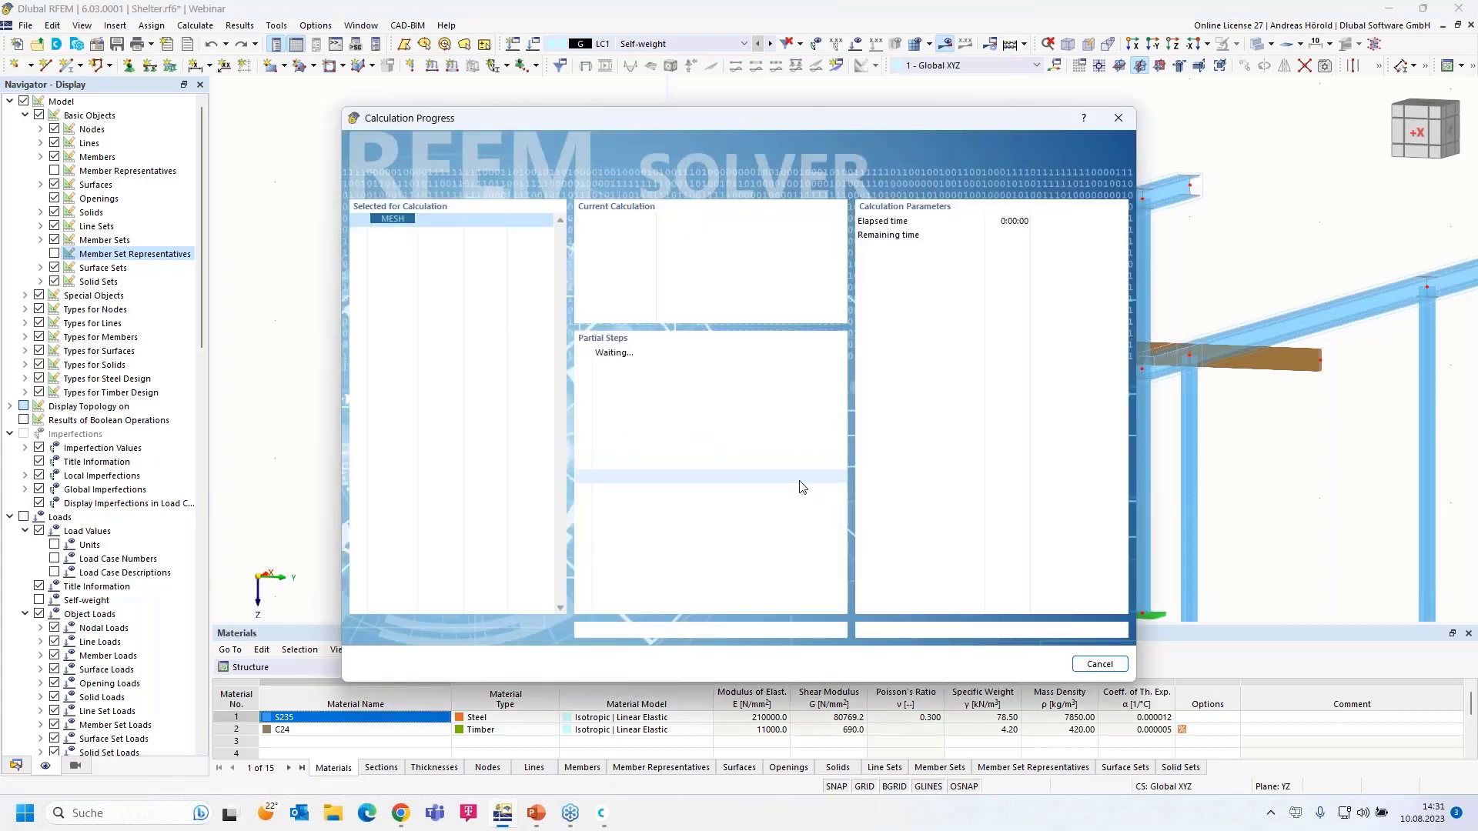
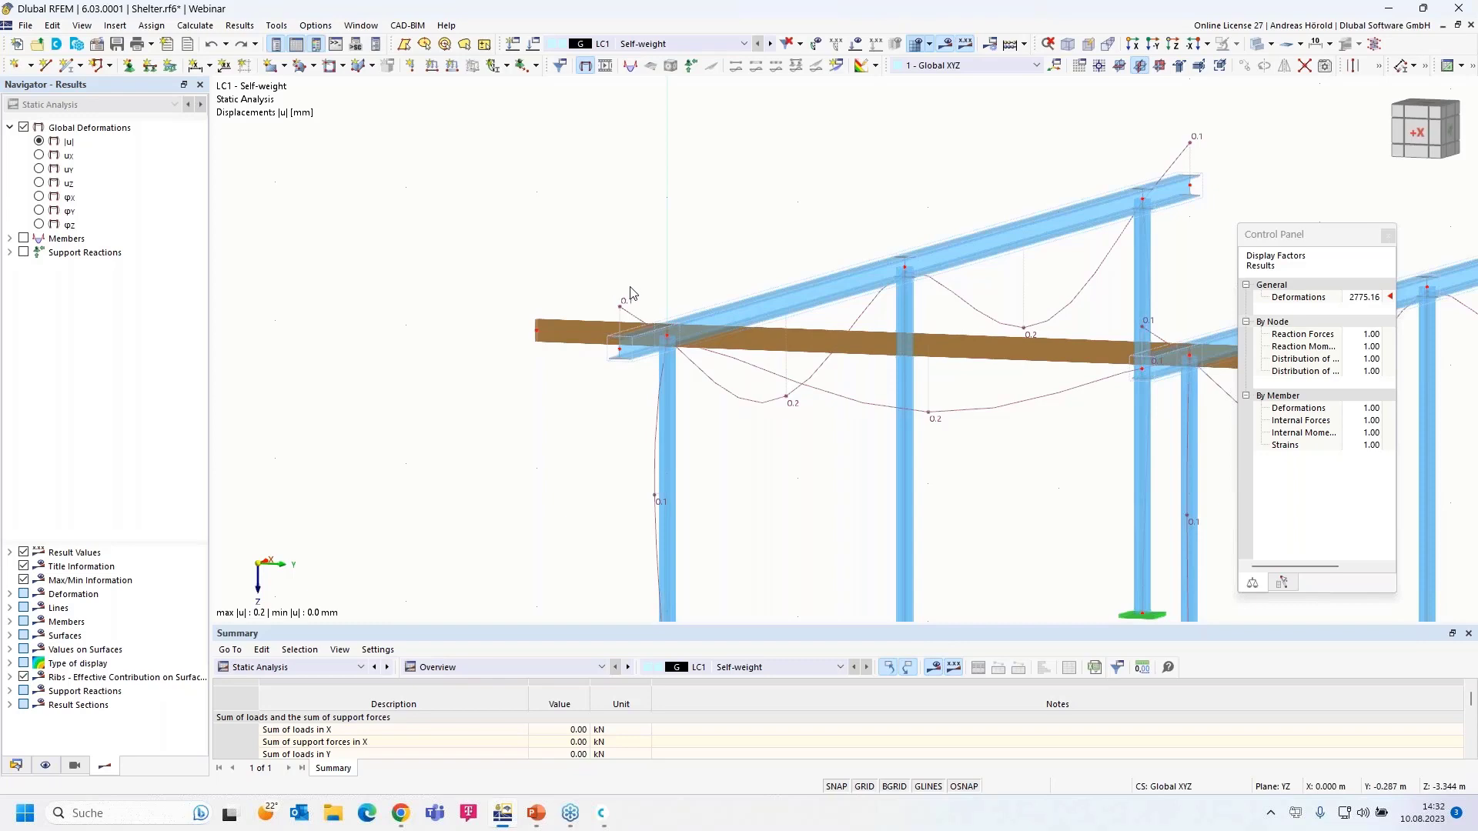
- Display the LC1 Self-weight My bending moment diagrams on the members instead of displacements
left_click(10, 240)
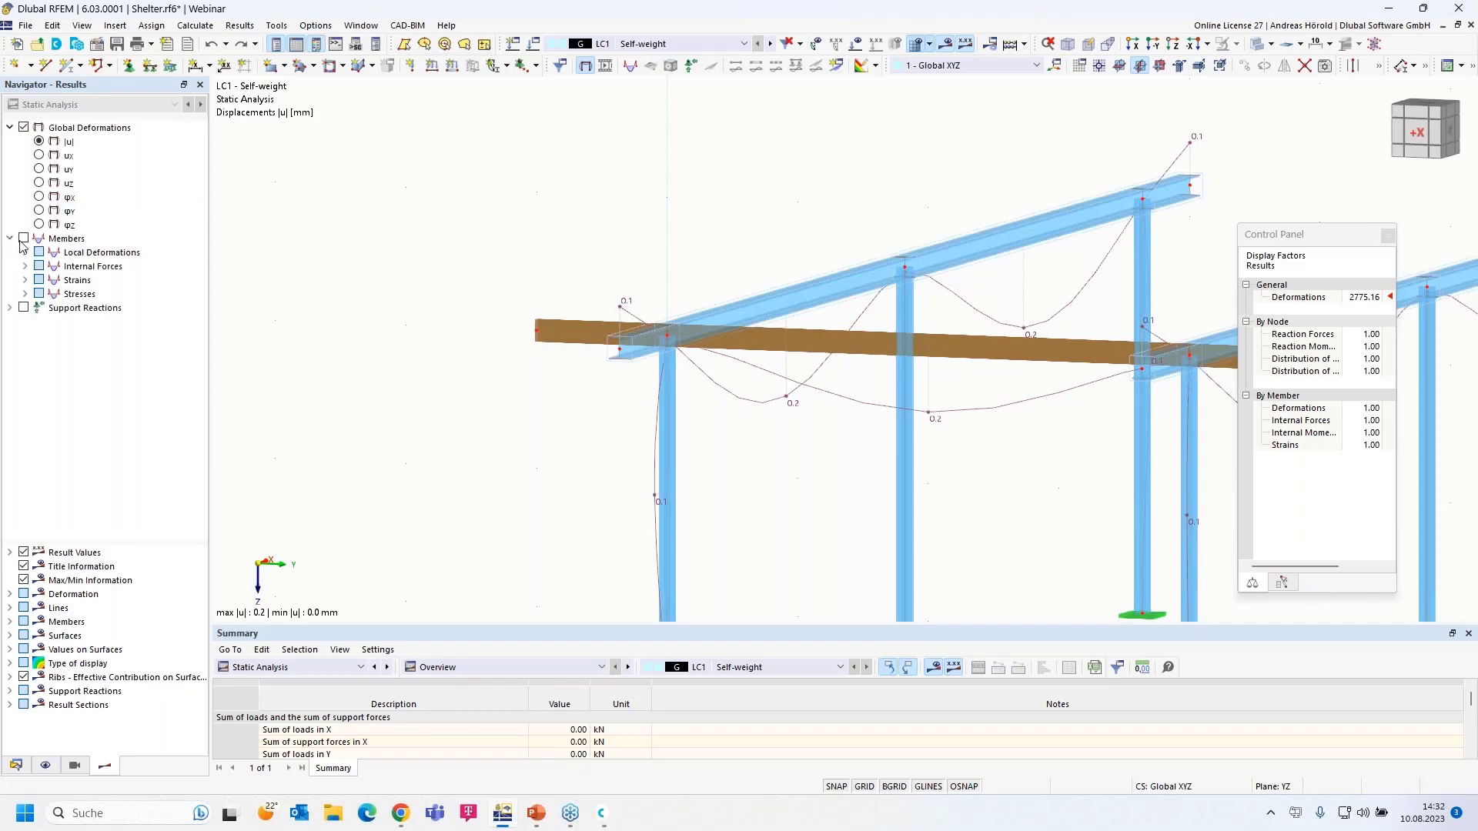
left_click(24, 266)
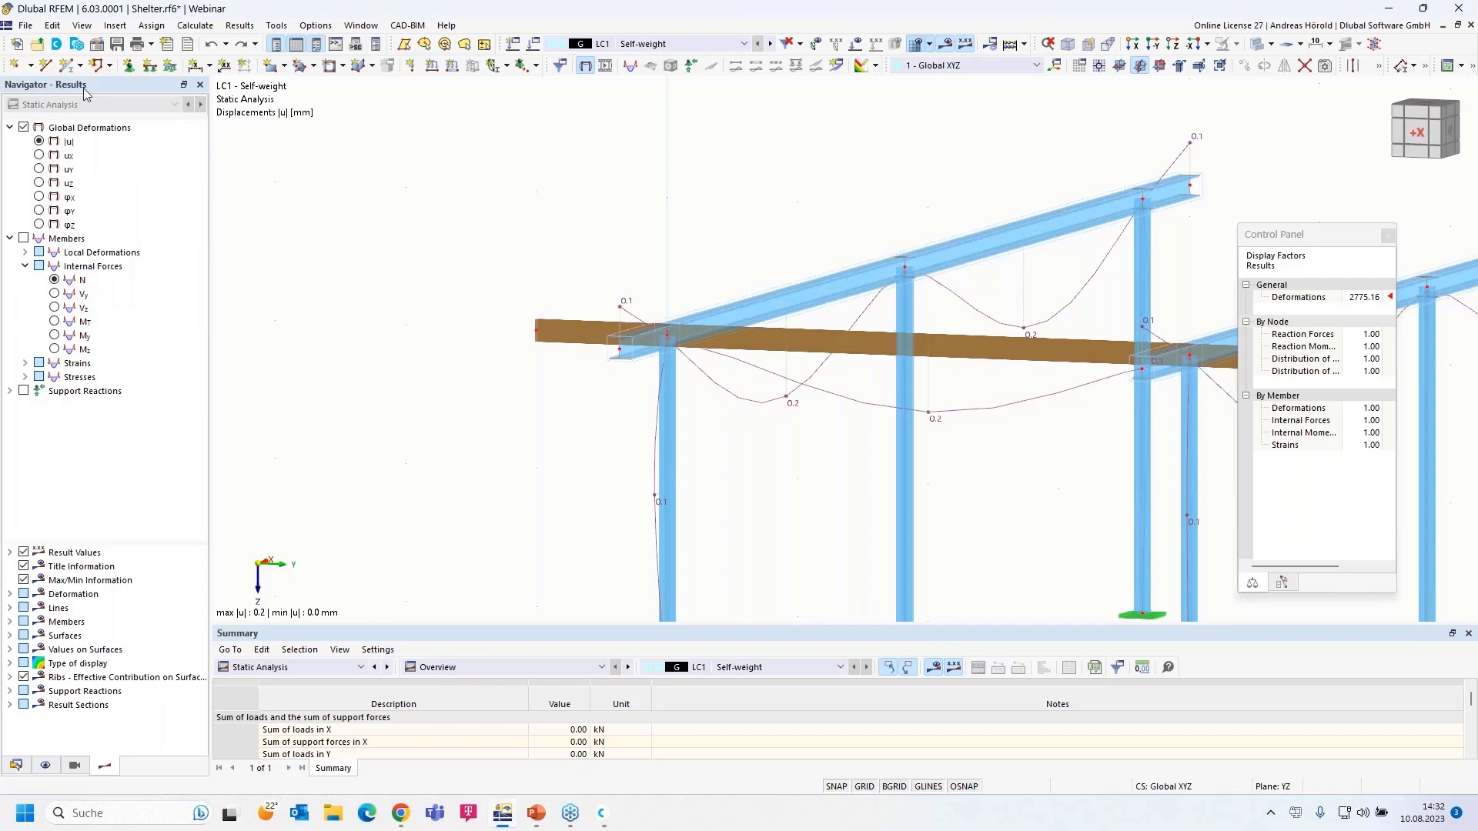
left_click(55, 336)
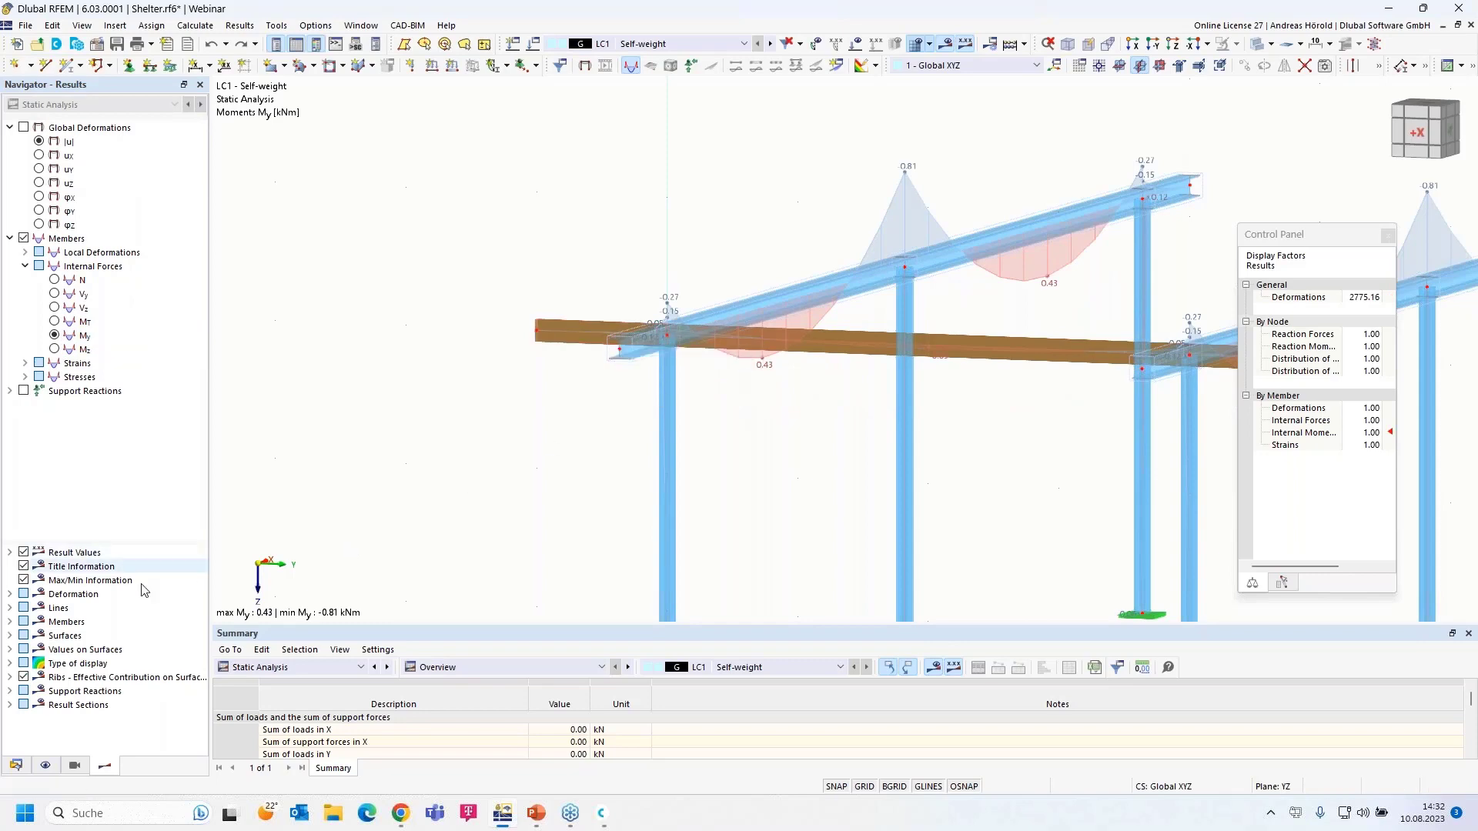
- Show only the 2 - C24 timber members via Members by Material visibility and bring the beam into view
left_click(75, 766)
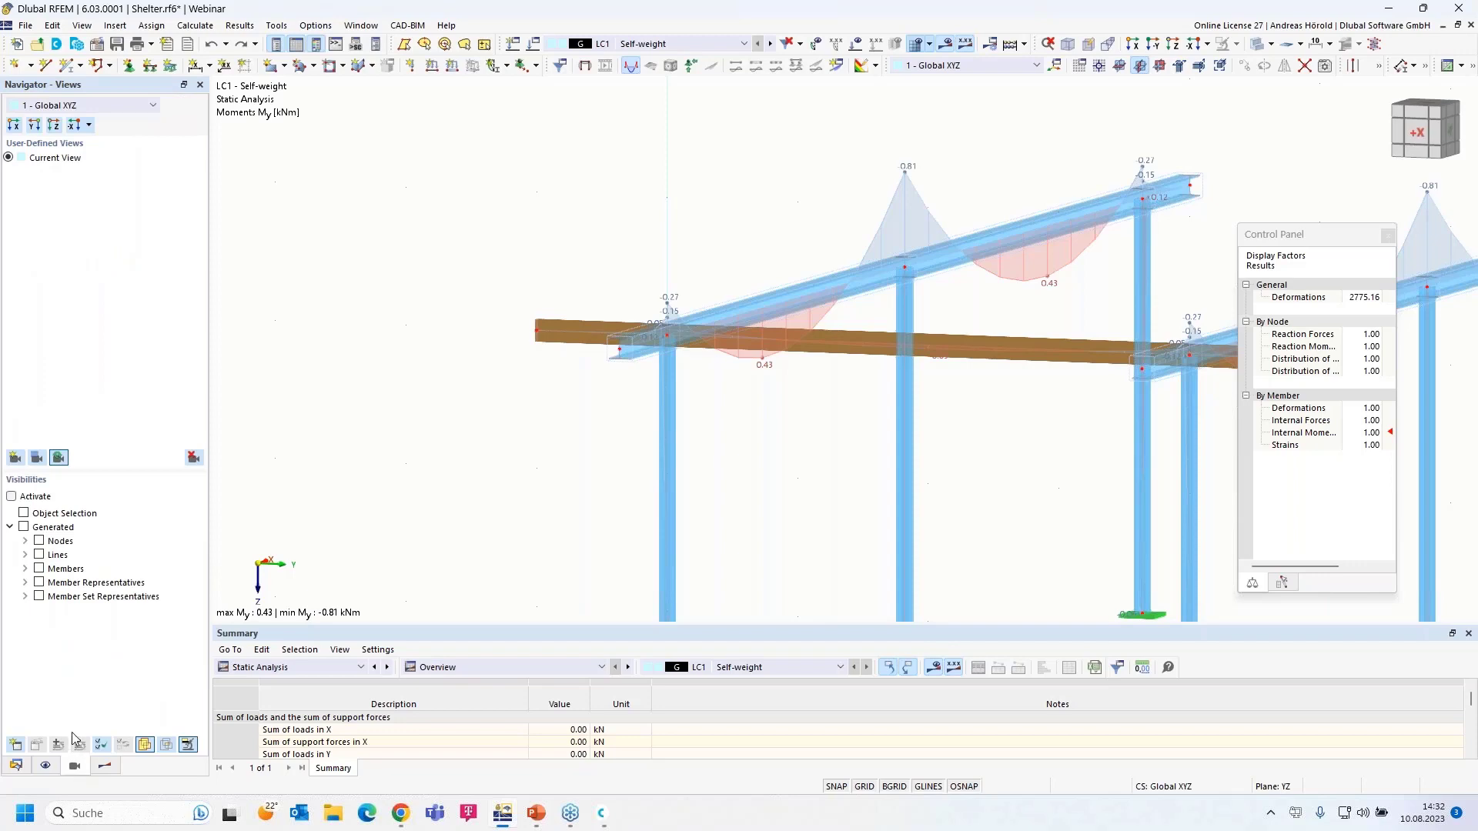
left_click(26, 569)
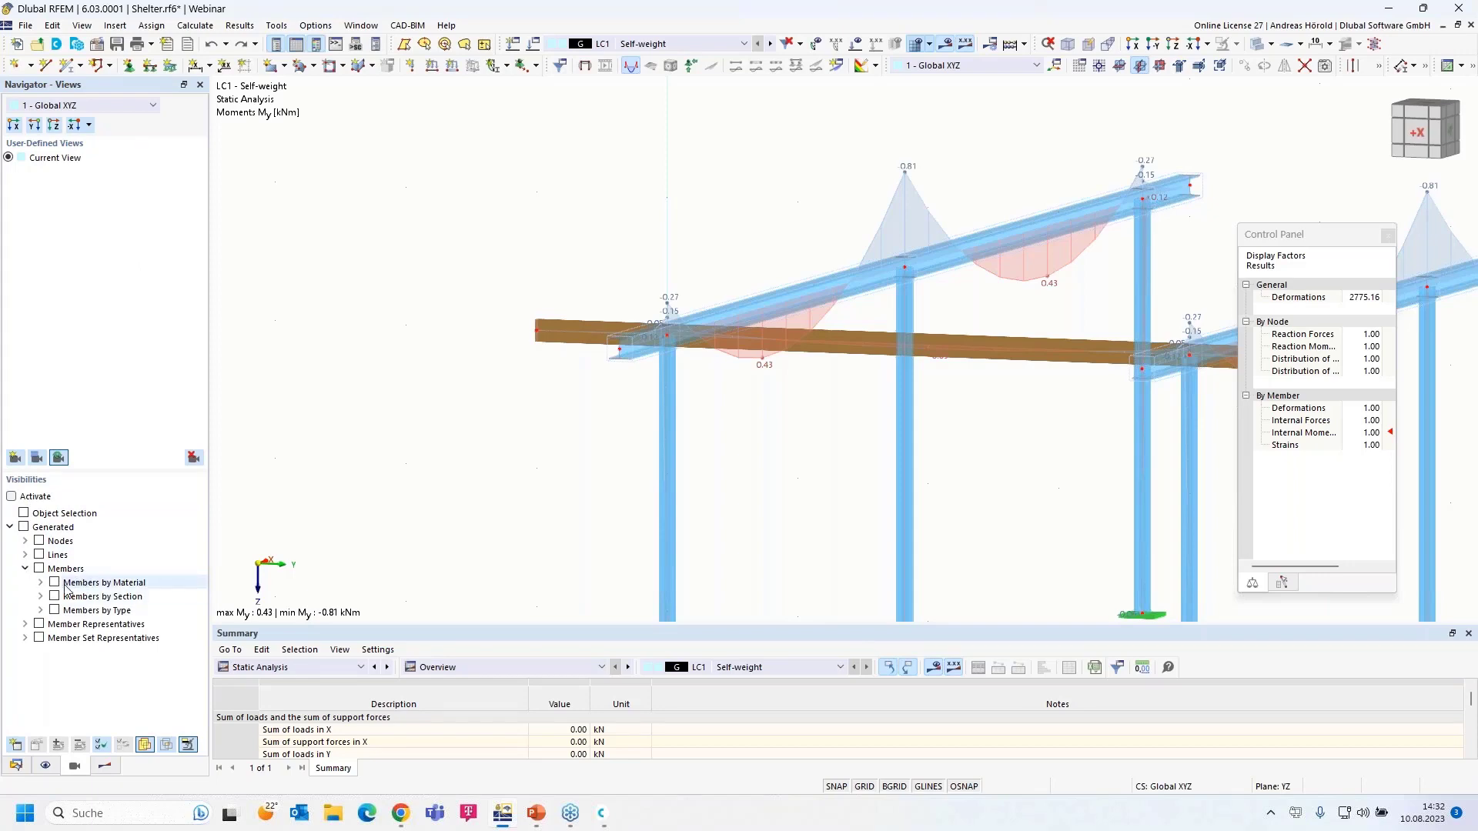
left_click(41, 582)
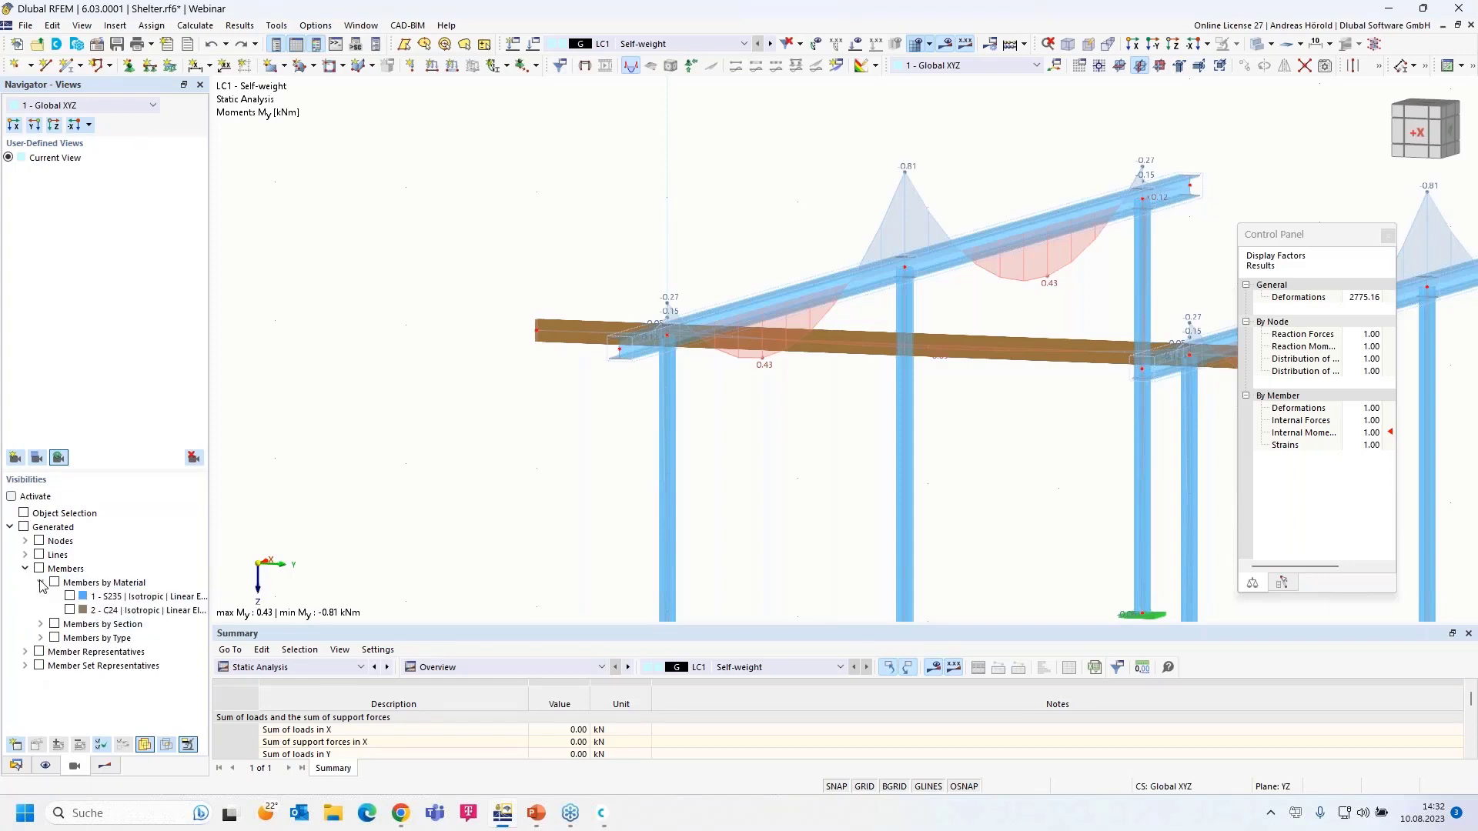
left_click(71, 611)
left_click(70, 610)
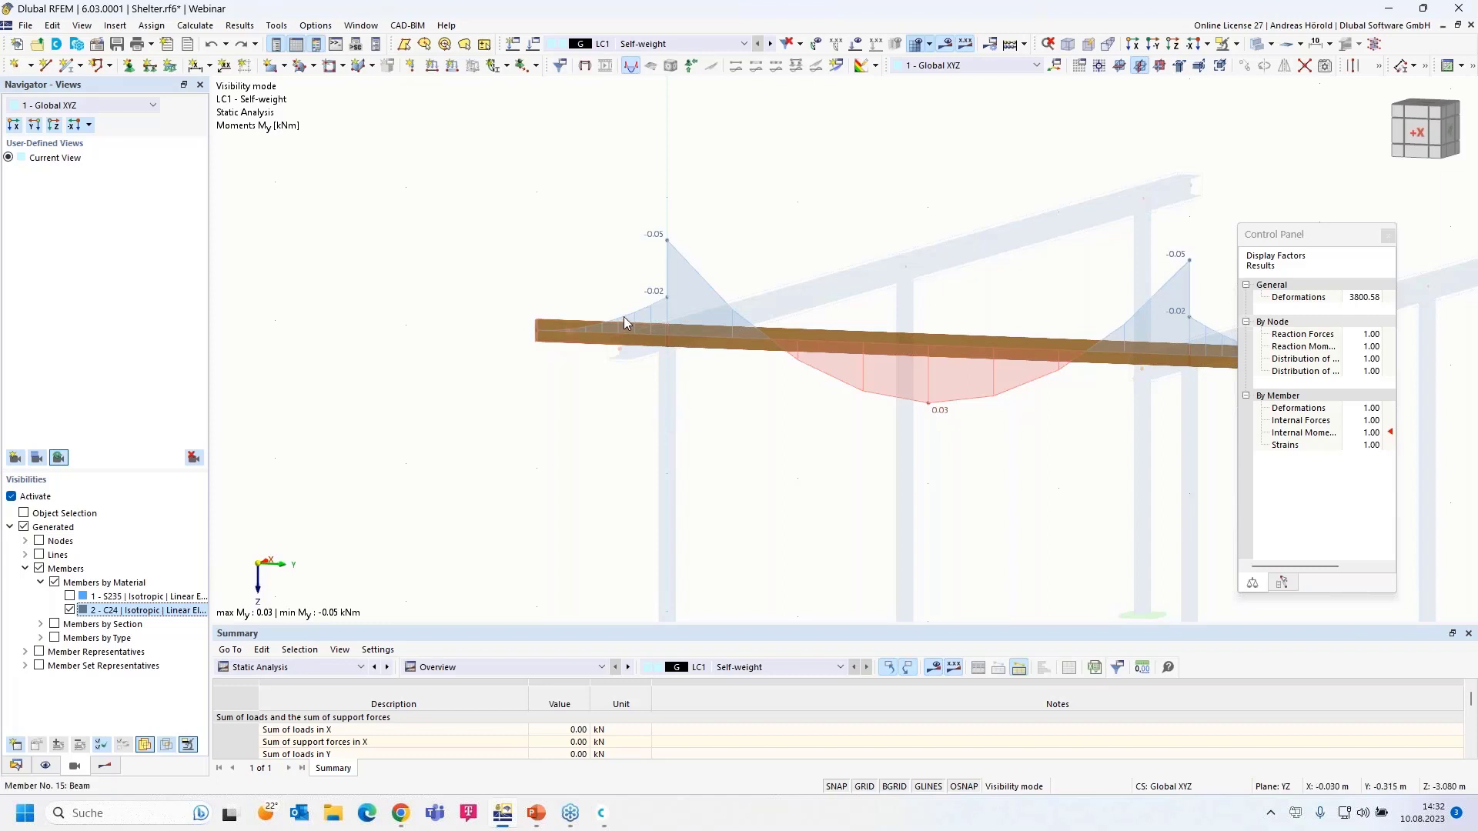
scroll(812, 417, "down", 2)
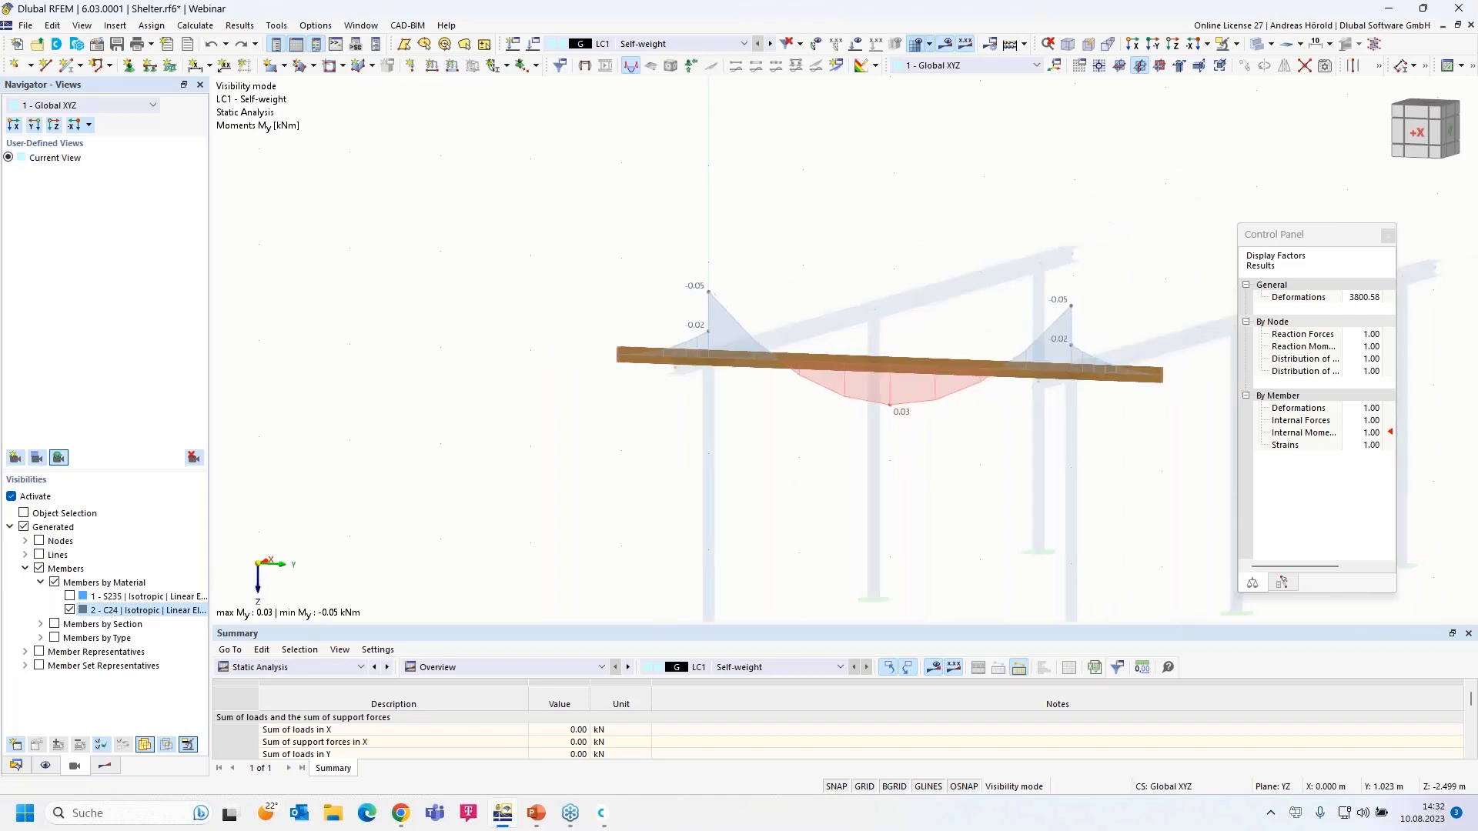
middle_click_drag(812, 417, 686, 419)
scroll(674, 426, "up", 3)
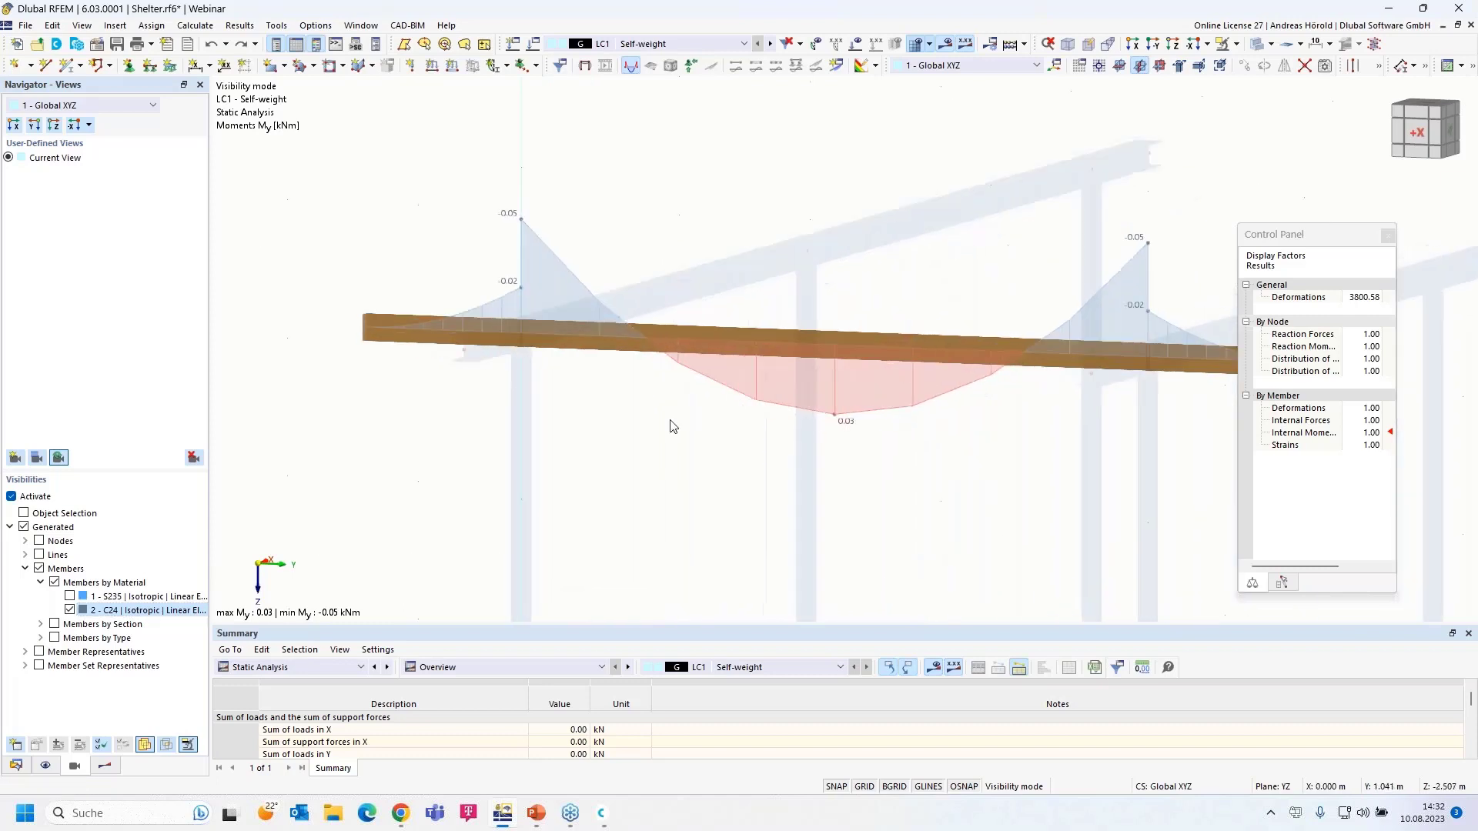
- For member 15, create a new Global XYZ scissor hinge releasing φX and φZ
double_click(461, 332)
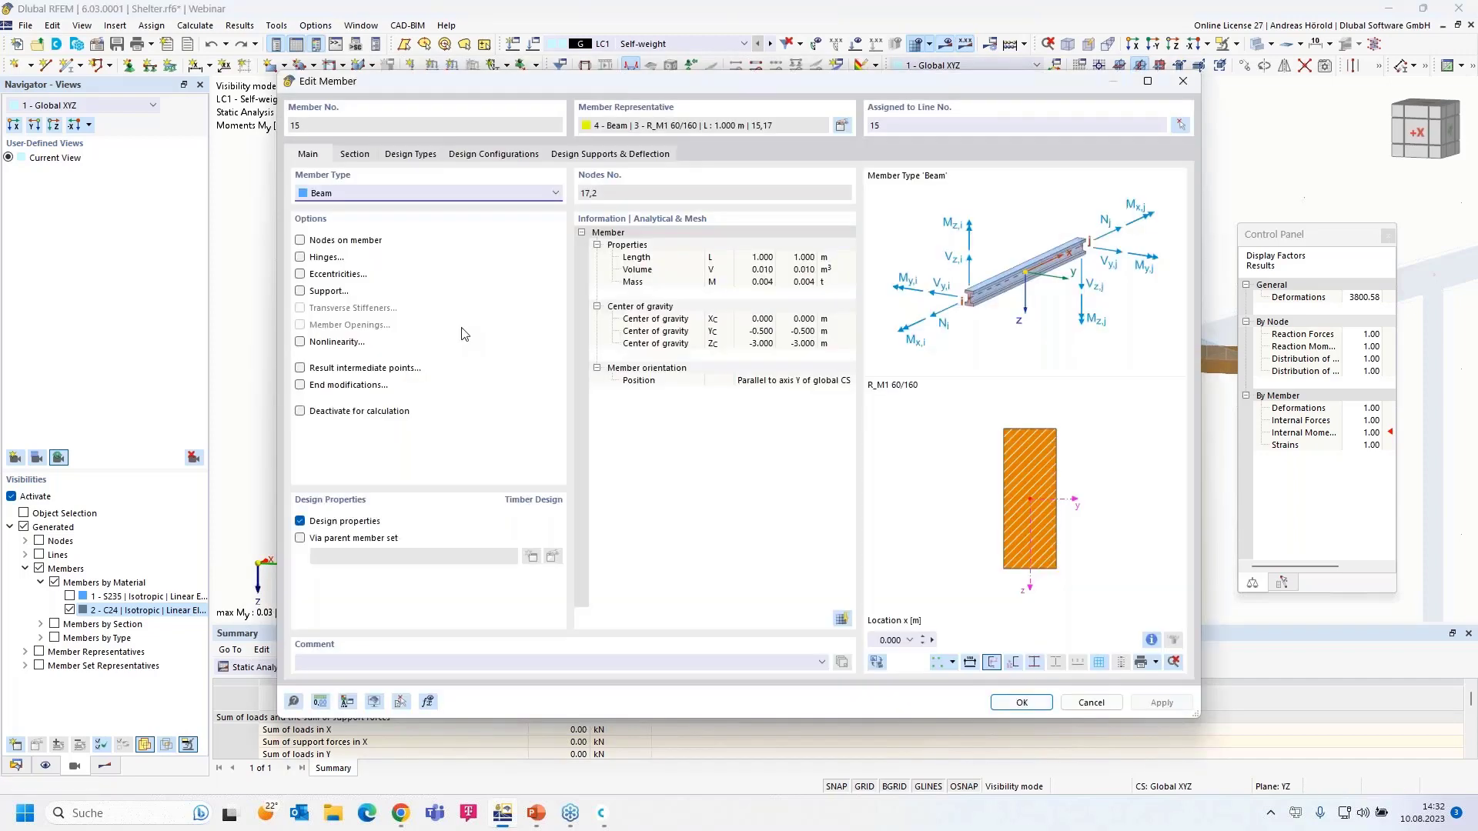
left_click(301, 259)
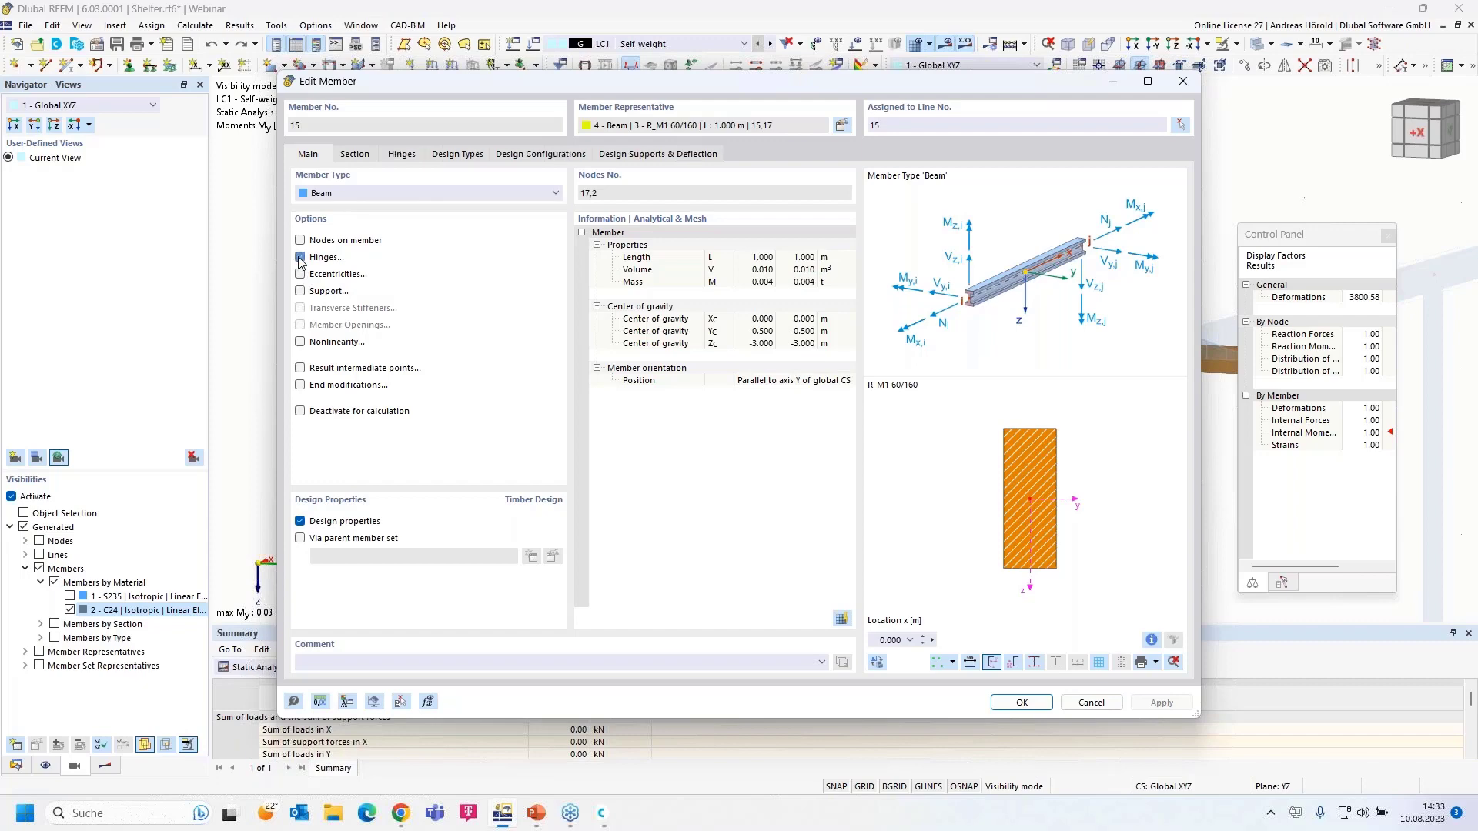
left_click(401, 157)
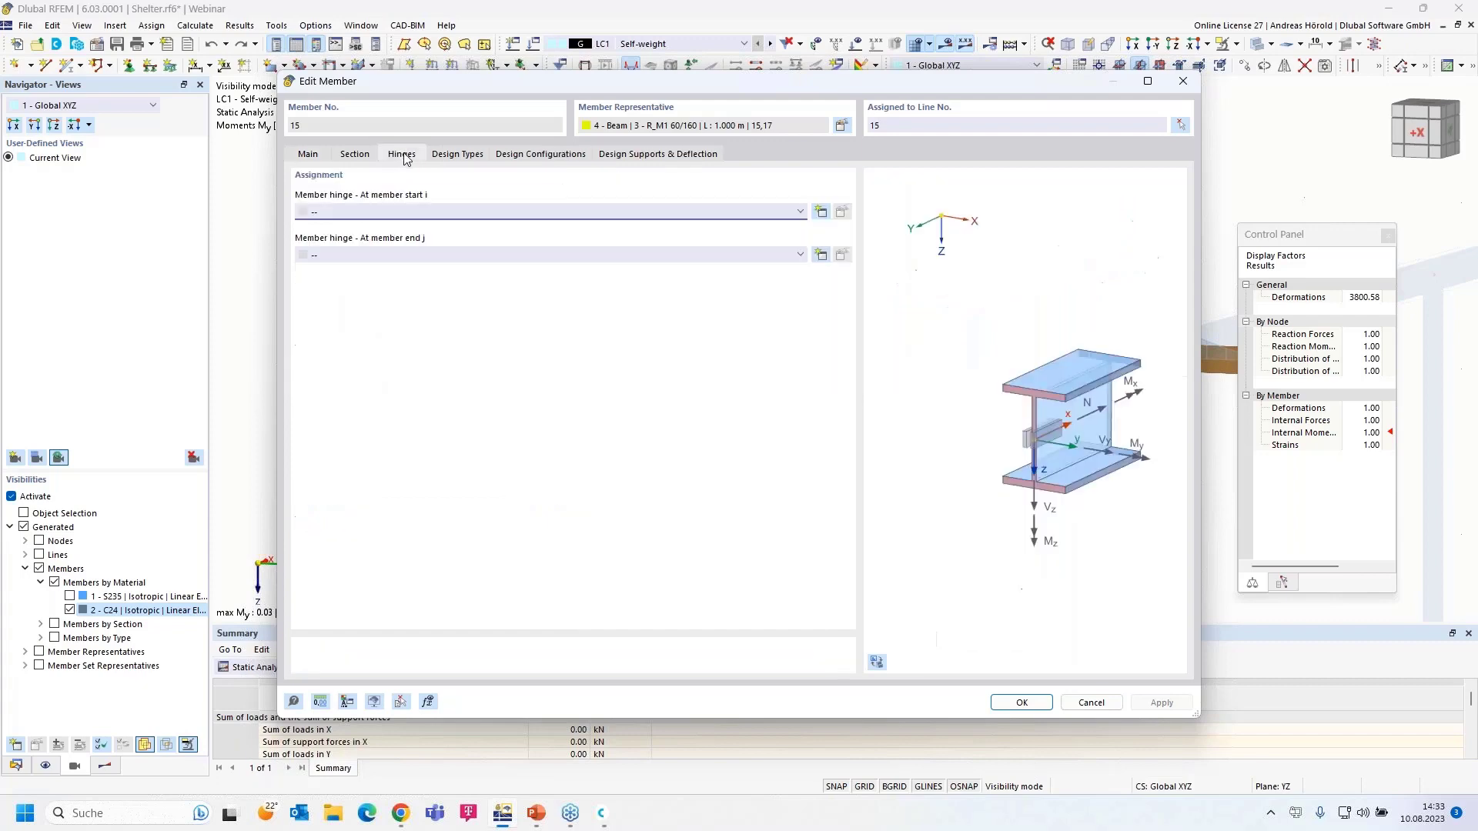
left_click(820, 213)
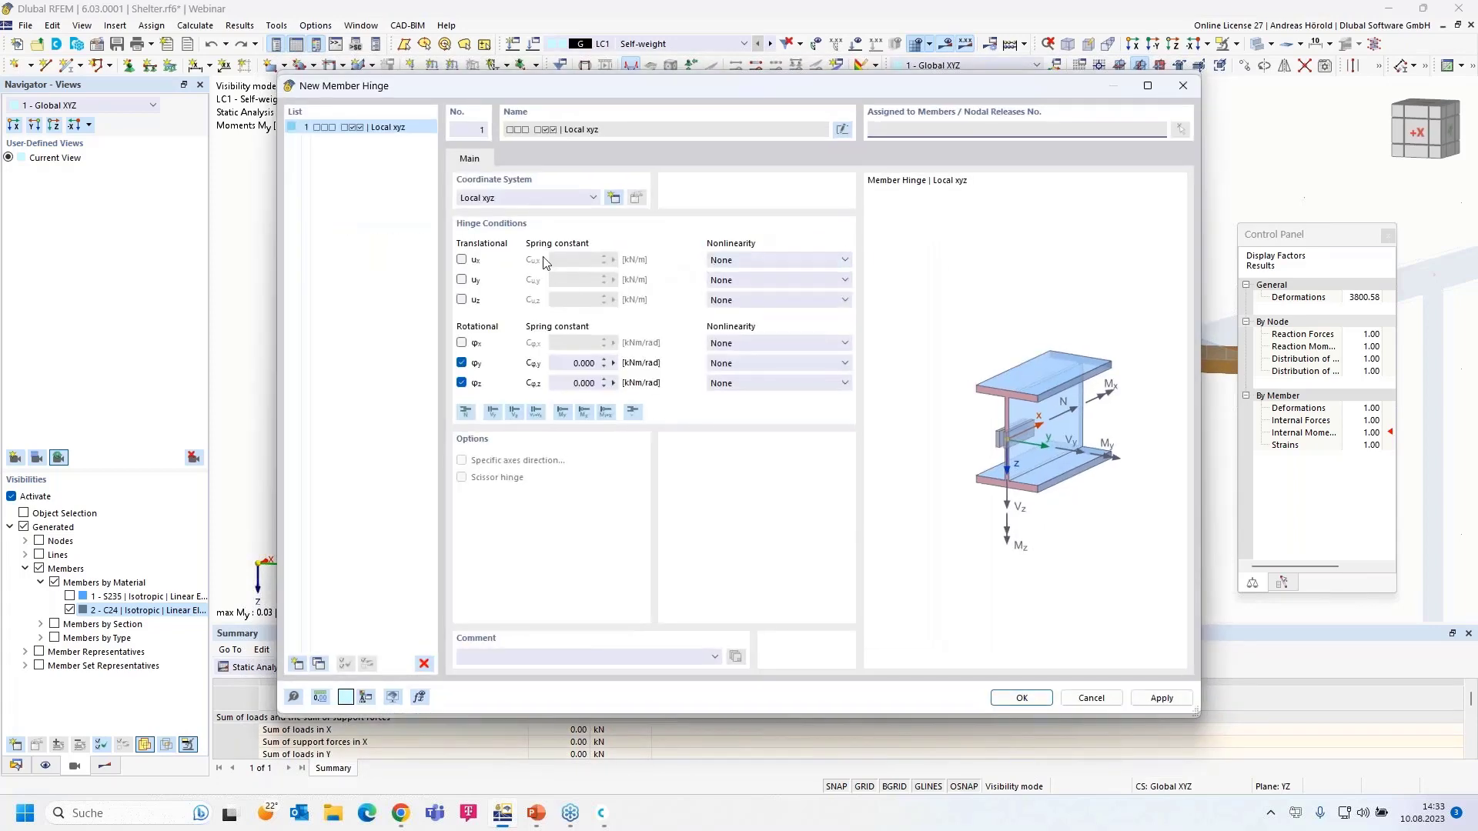
left_click(527, 198)
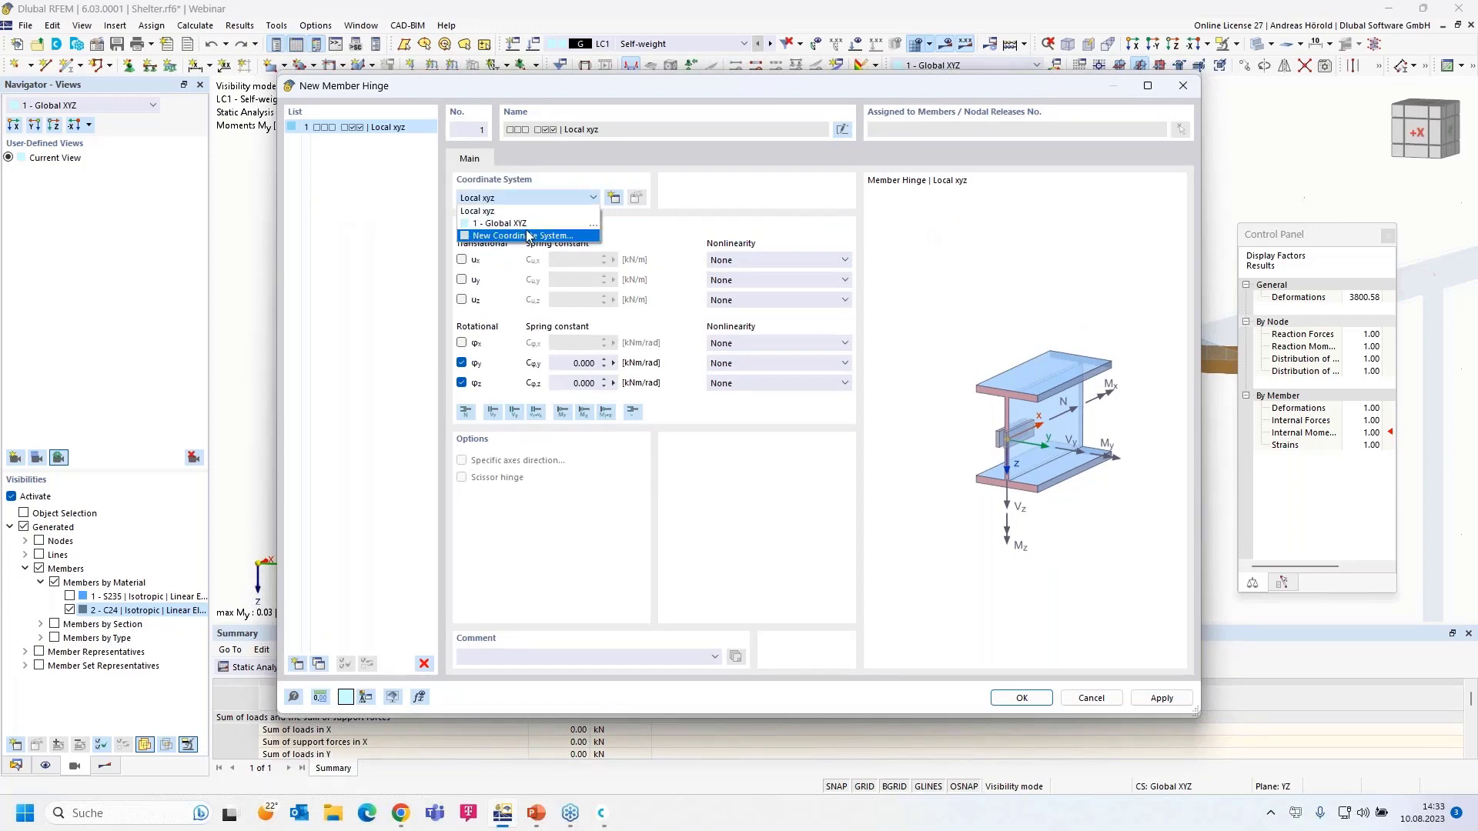
left_click(536, 225)
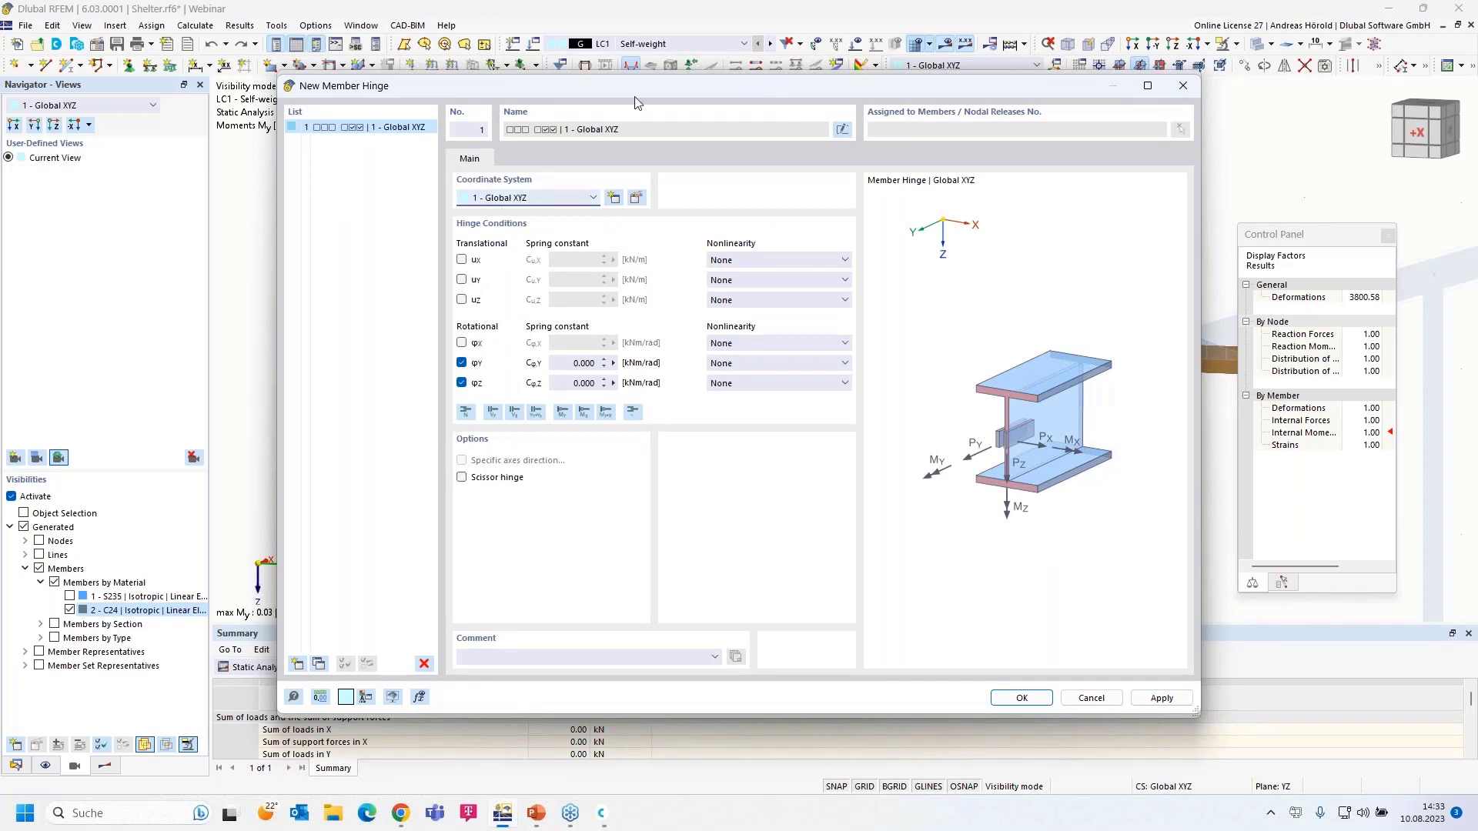
left_click_drag(645, 86, 697, 89)
left_click(511, 477)
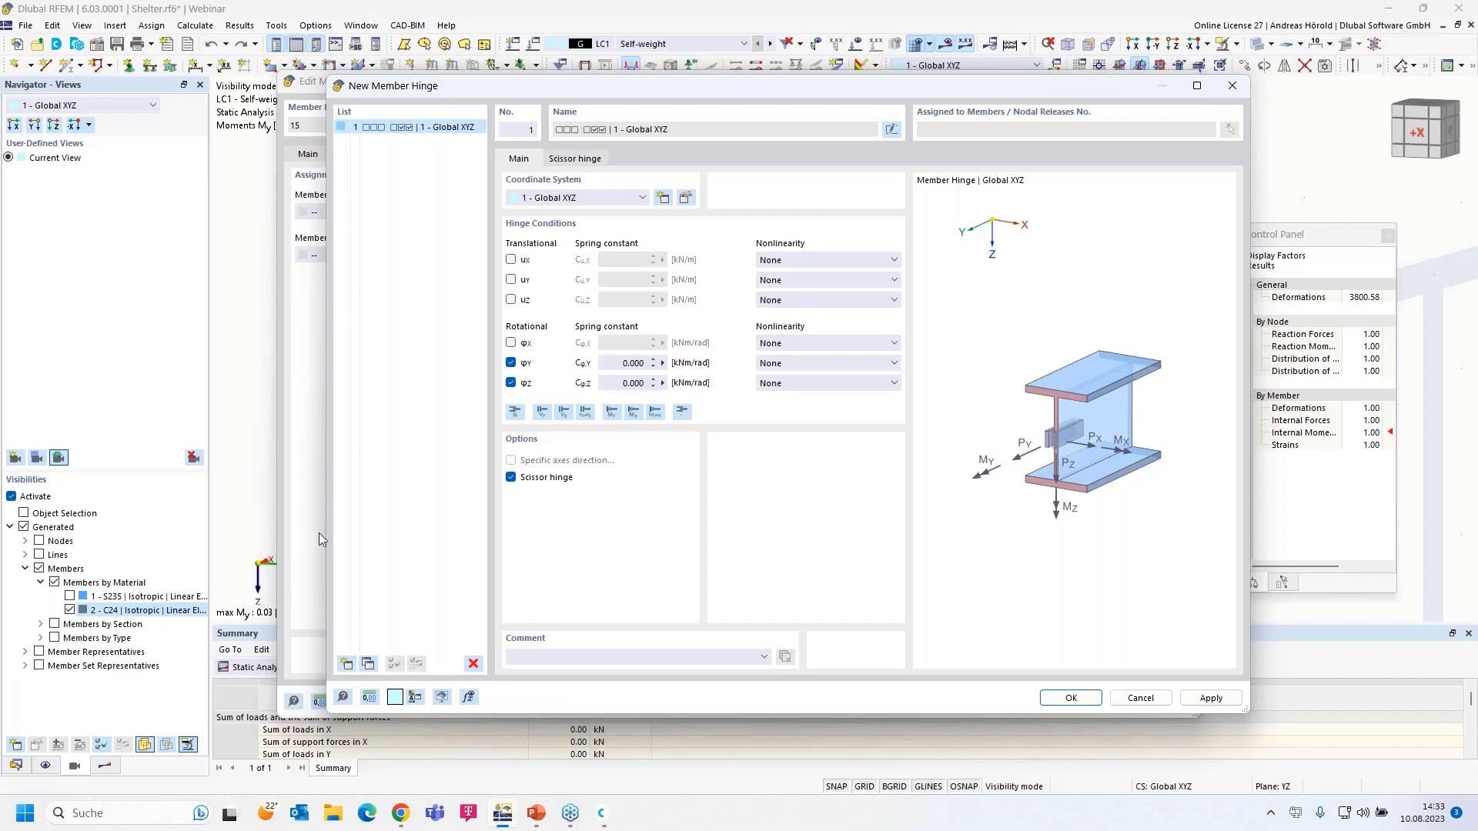
left_click(511, 362)
left_click(511, 343)
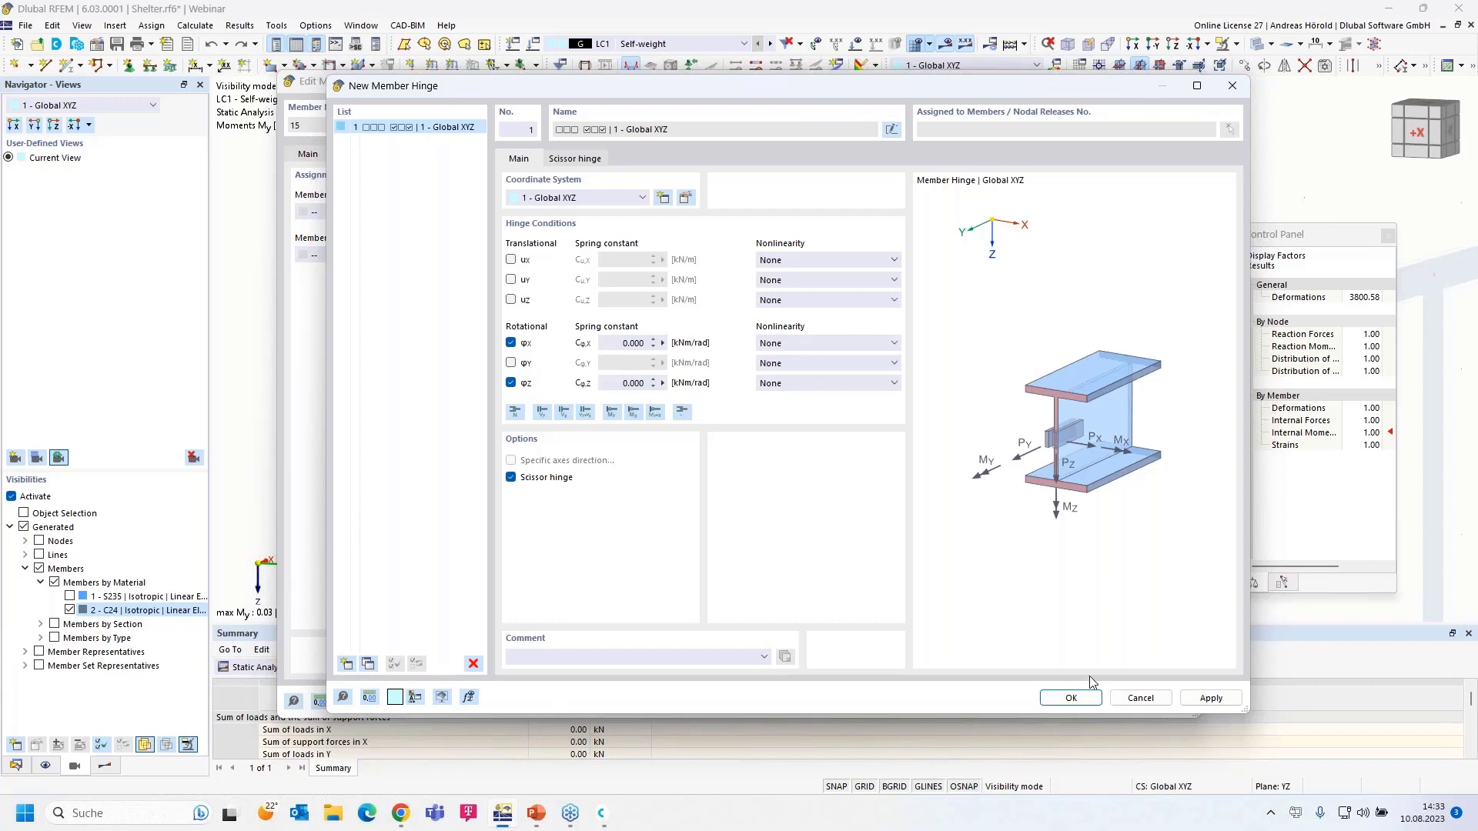
left_click(1071, 698)
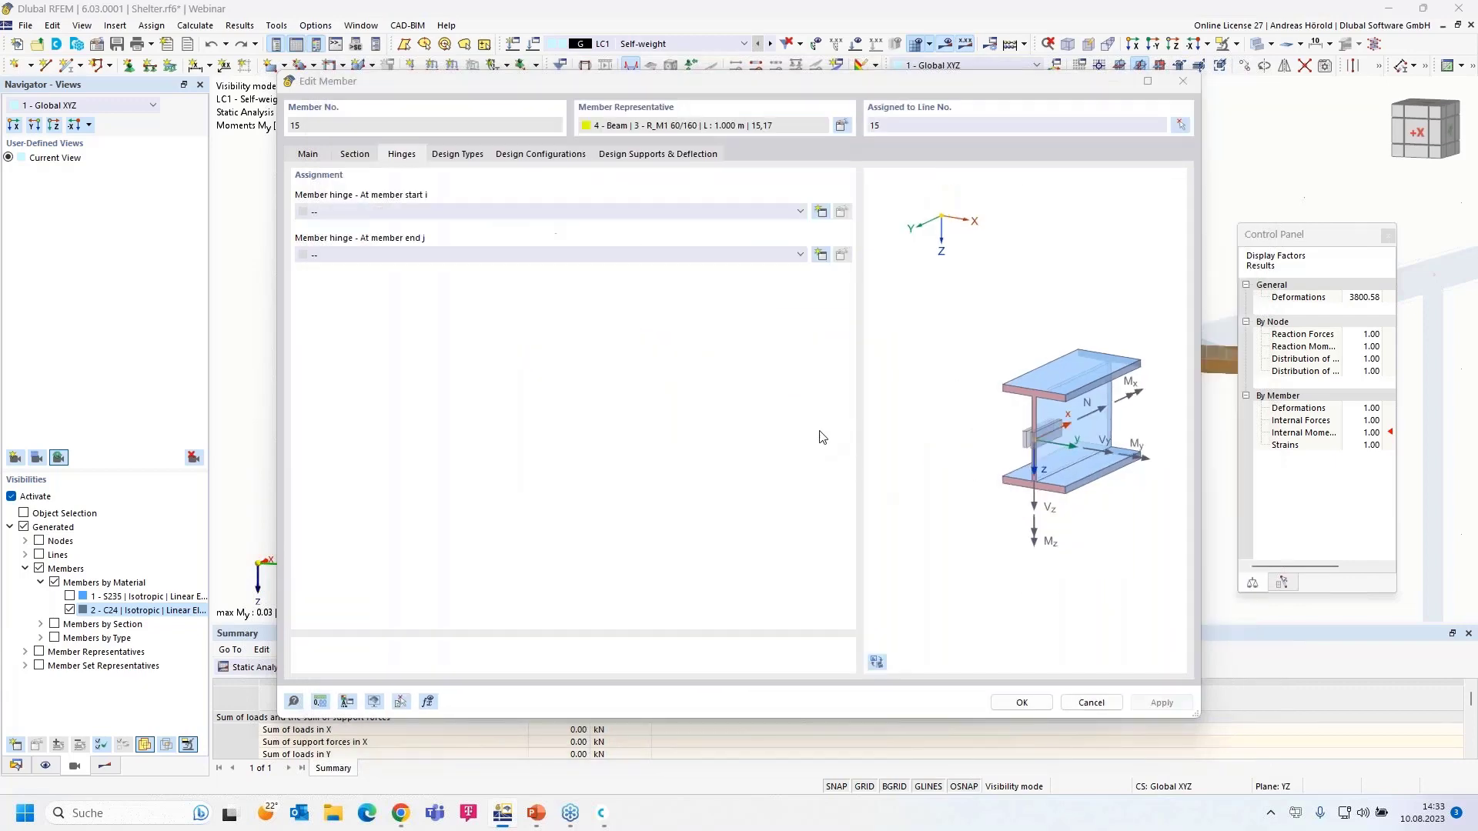
- Assign hinge 1 to member 15's end j only, with none at start i, discarding results
left_click(727, 262)
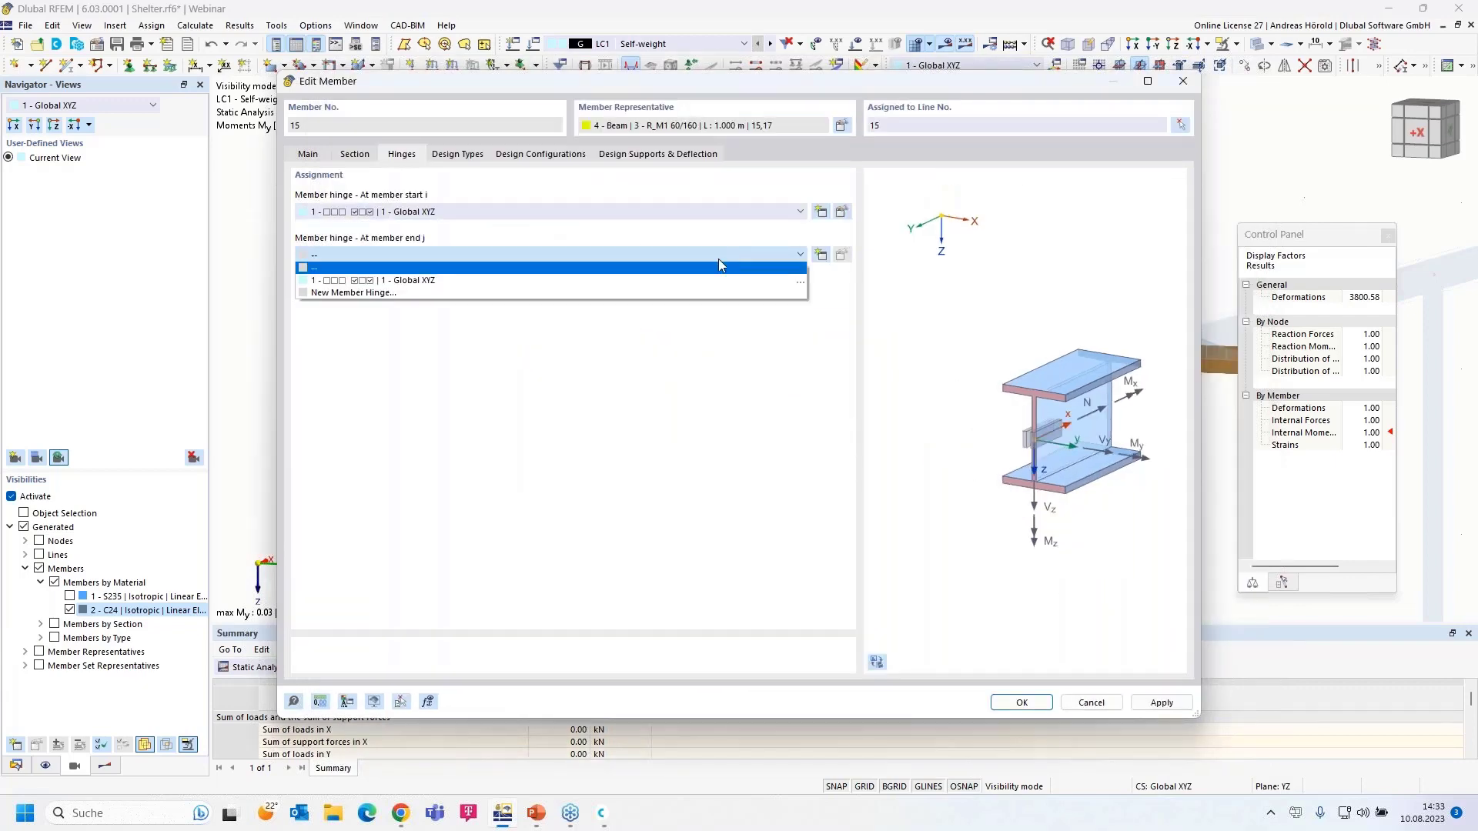
left_click(675, 280)
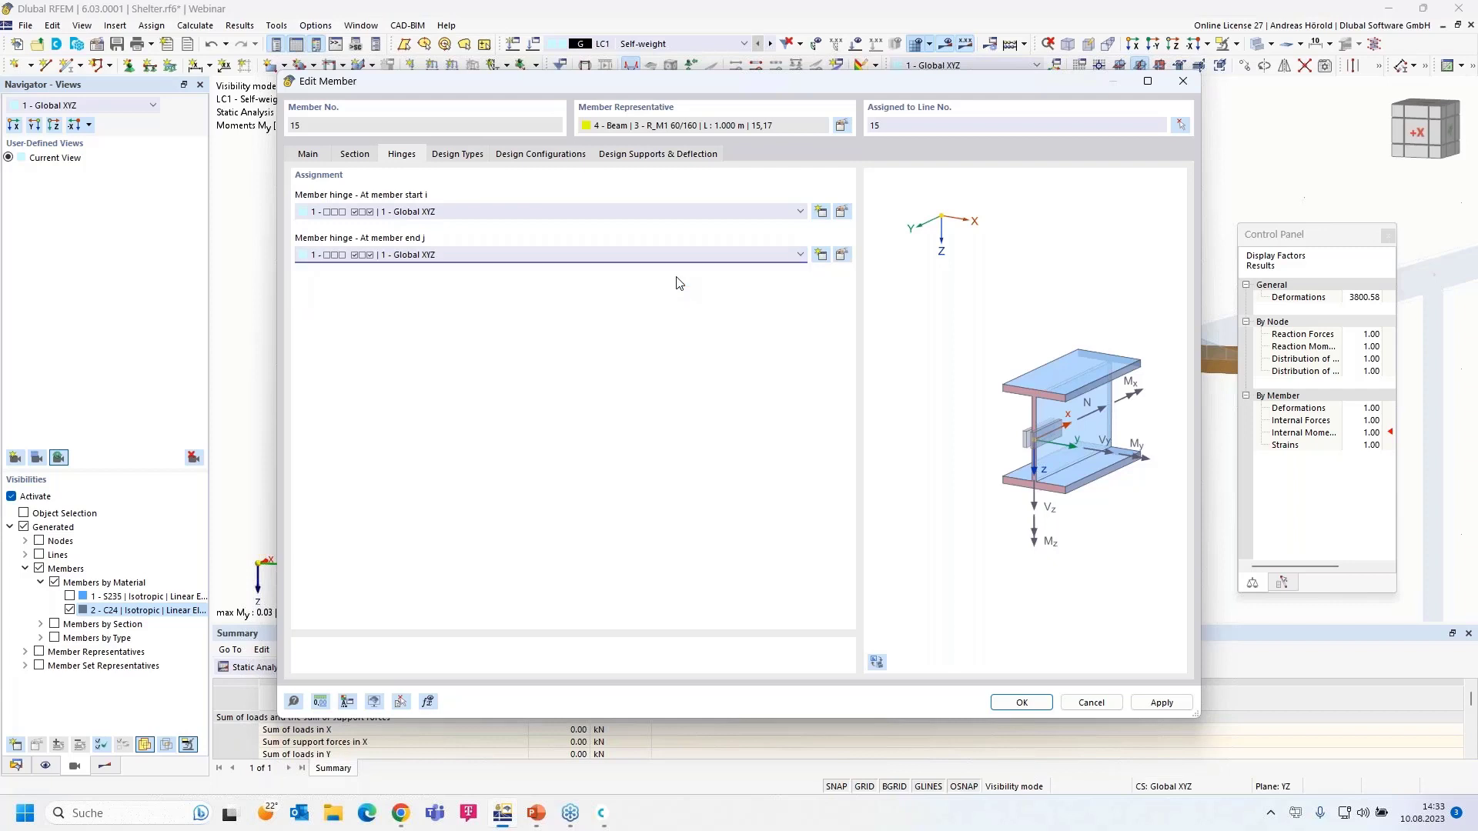
left_click(607, 214)
left_click(598, 225)
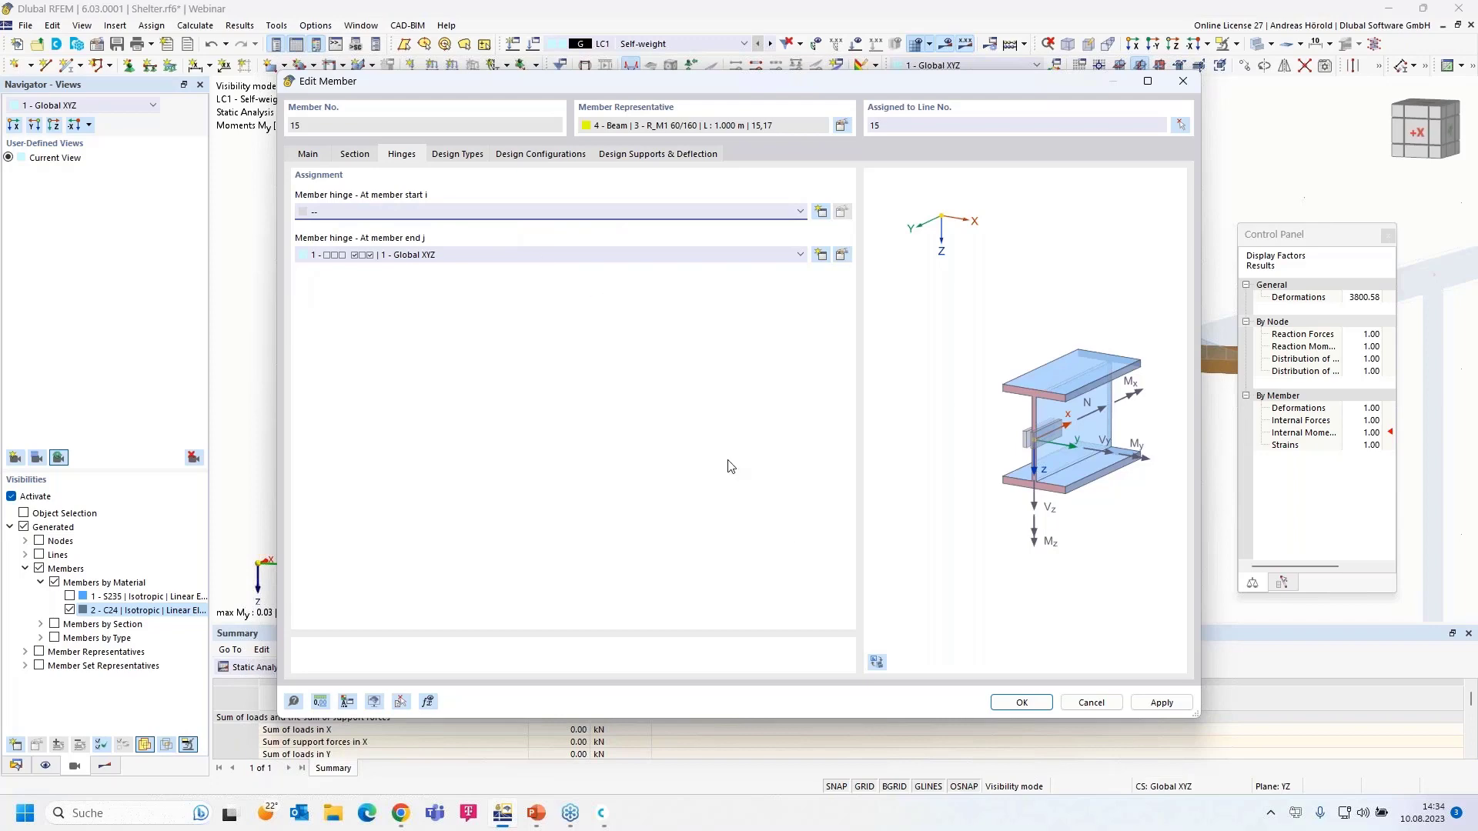
left_click(1005, 702)
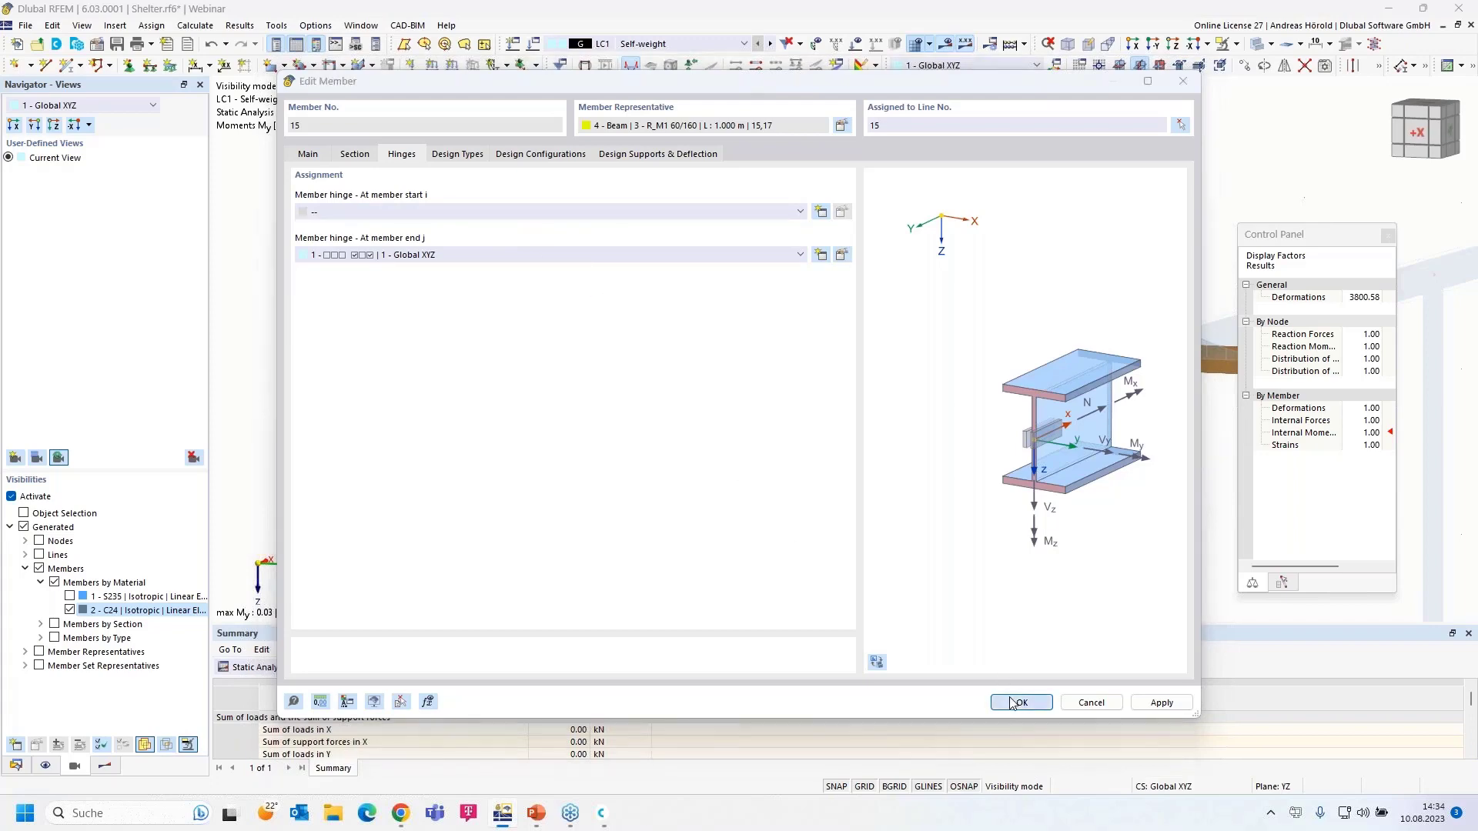
left_click(801, 470)
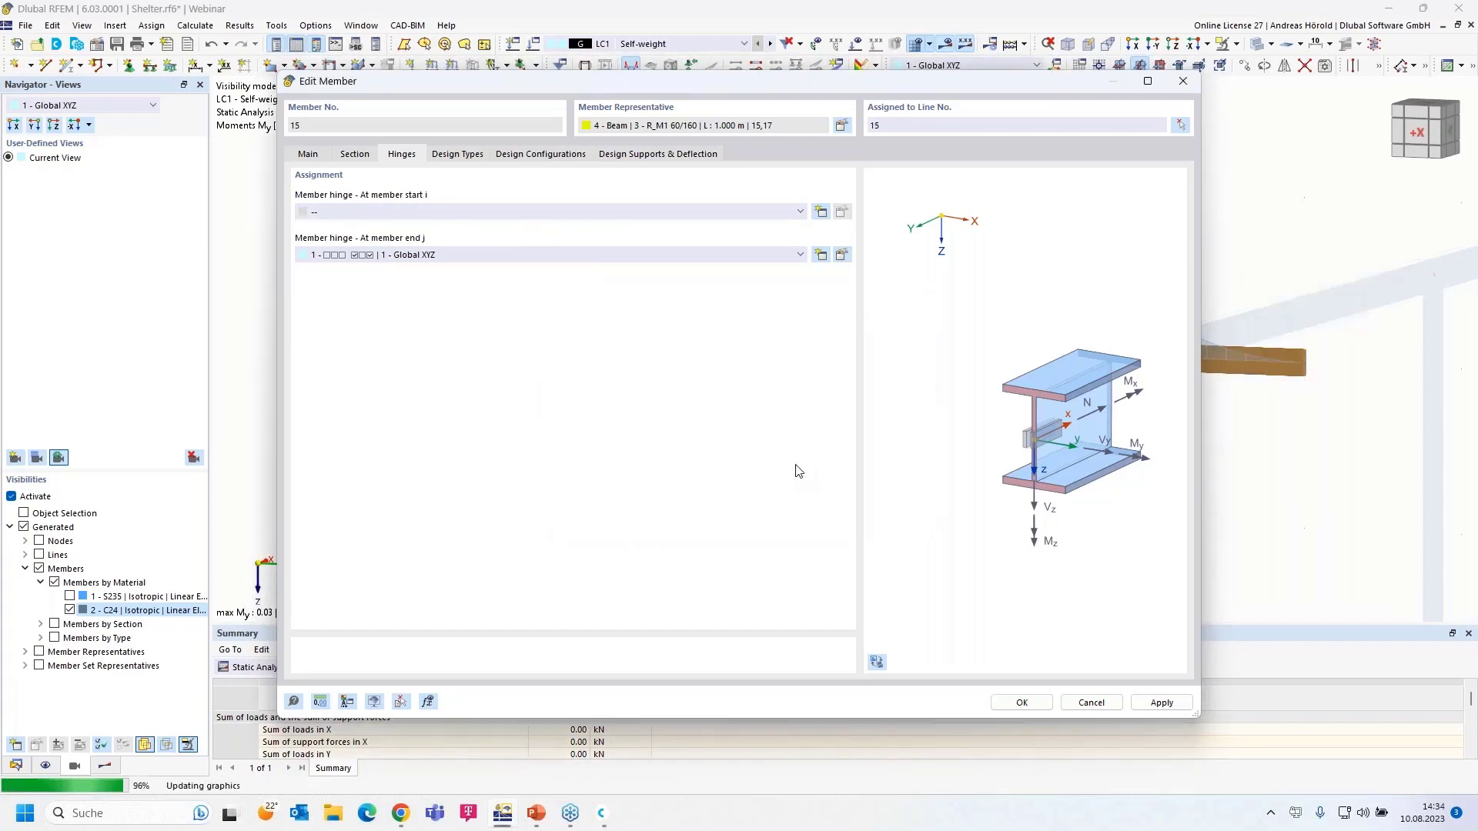
middle_click_drag(711, 455, 662, 421)
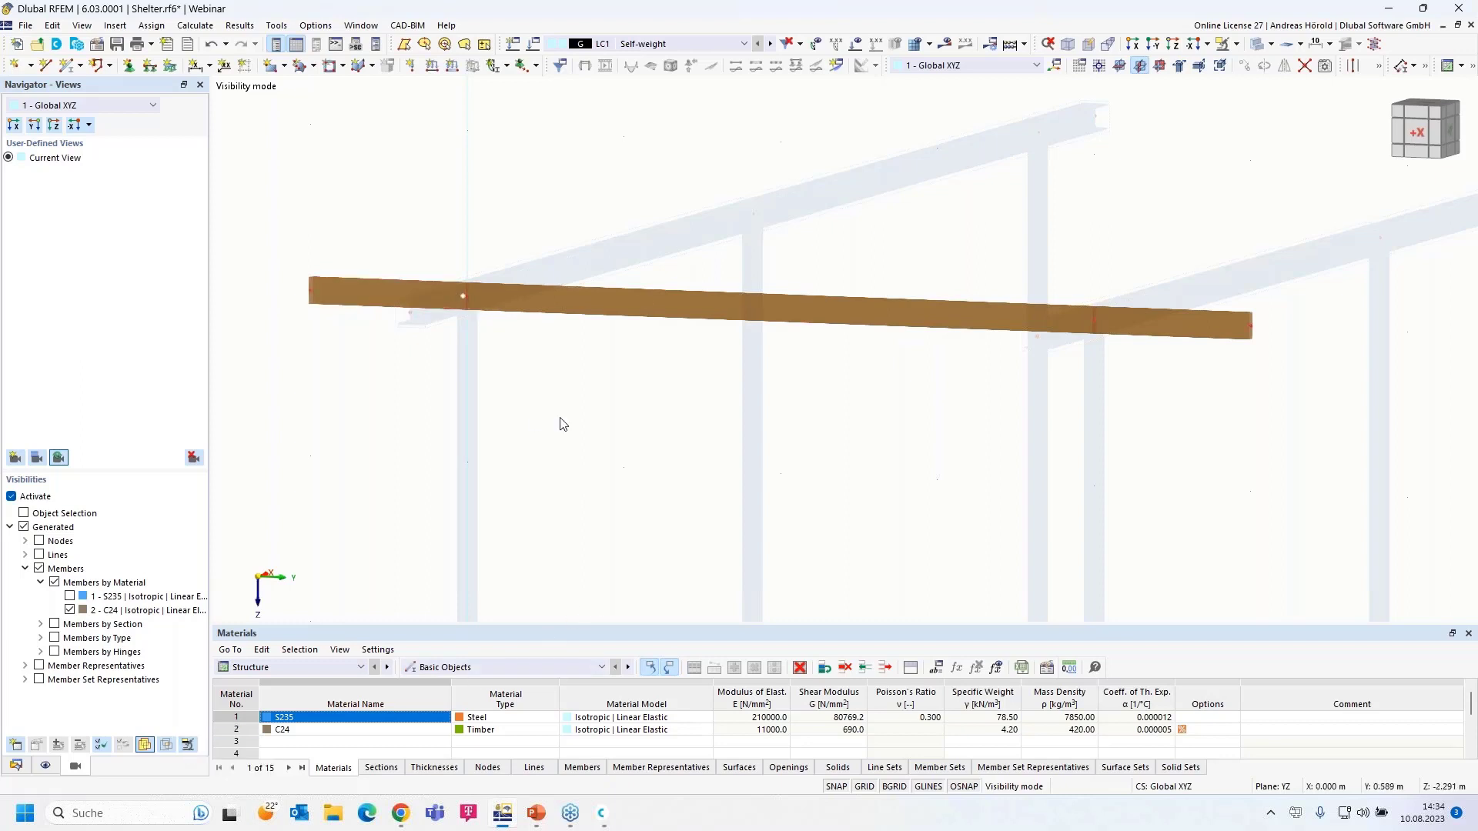
scroll(561, 422, "down", 1)
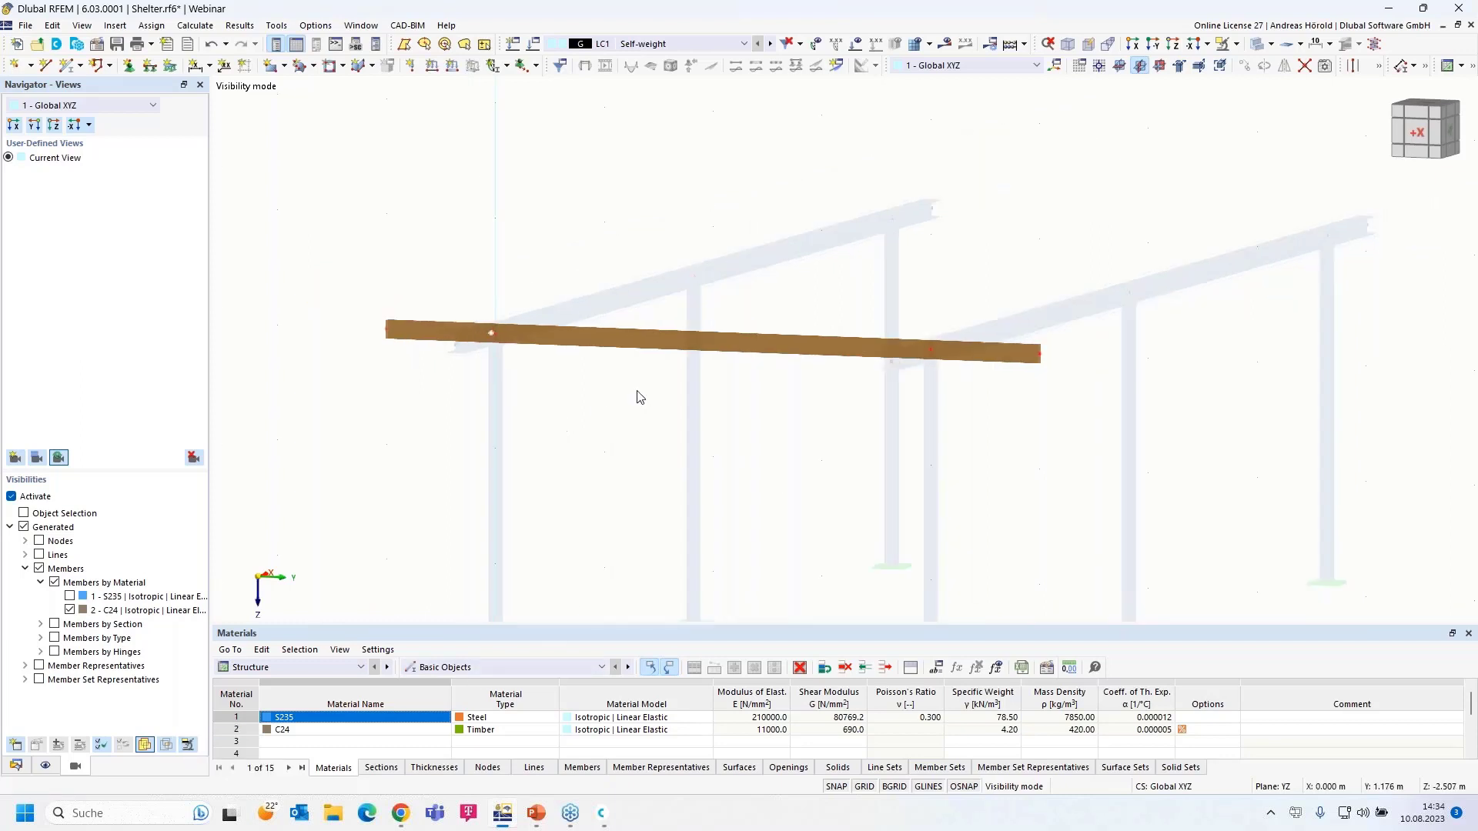
- Assign hinge 1 at both start i and end j of timber beam member 16
double_click(653, 347)
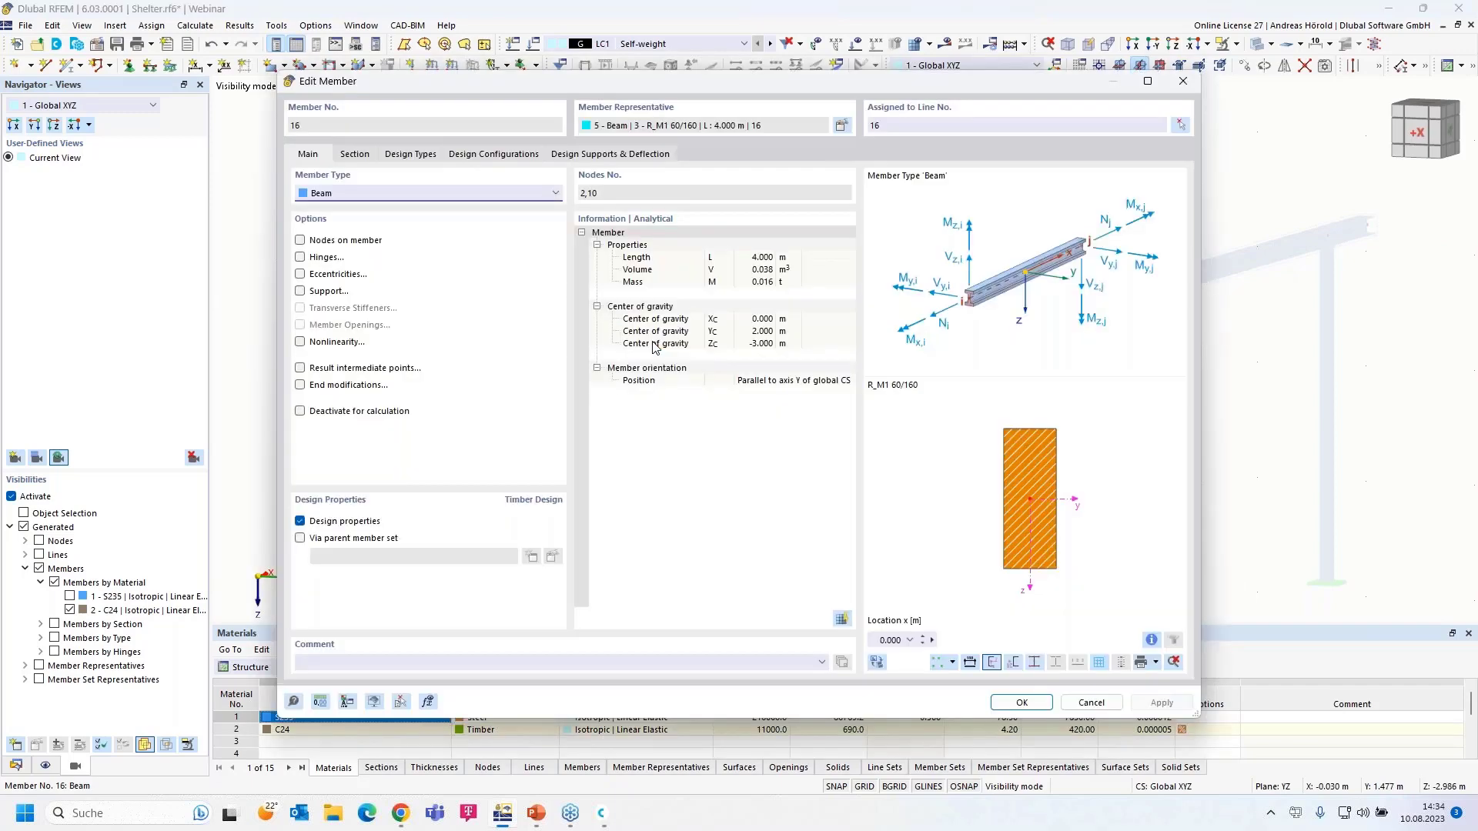
left_click(300, 258)
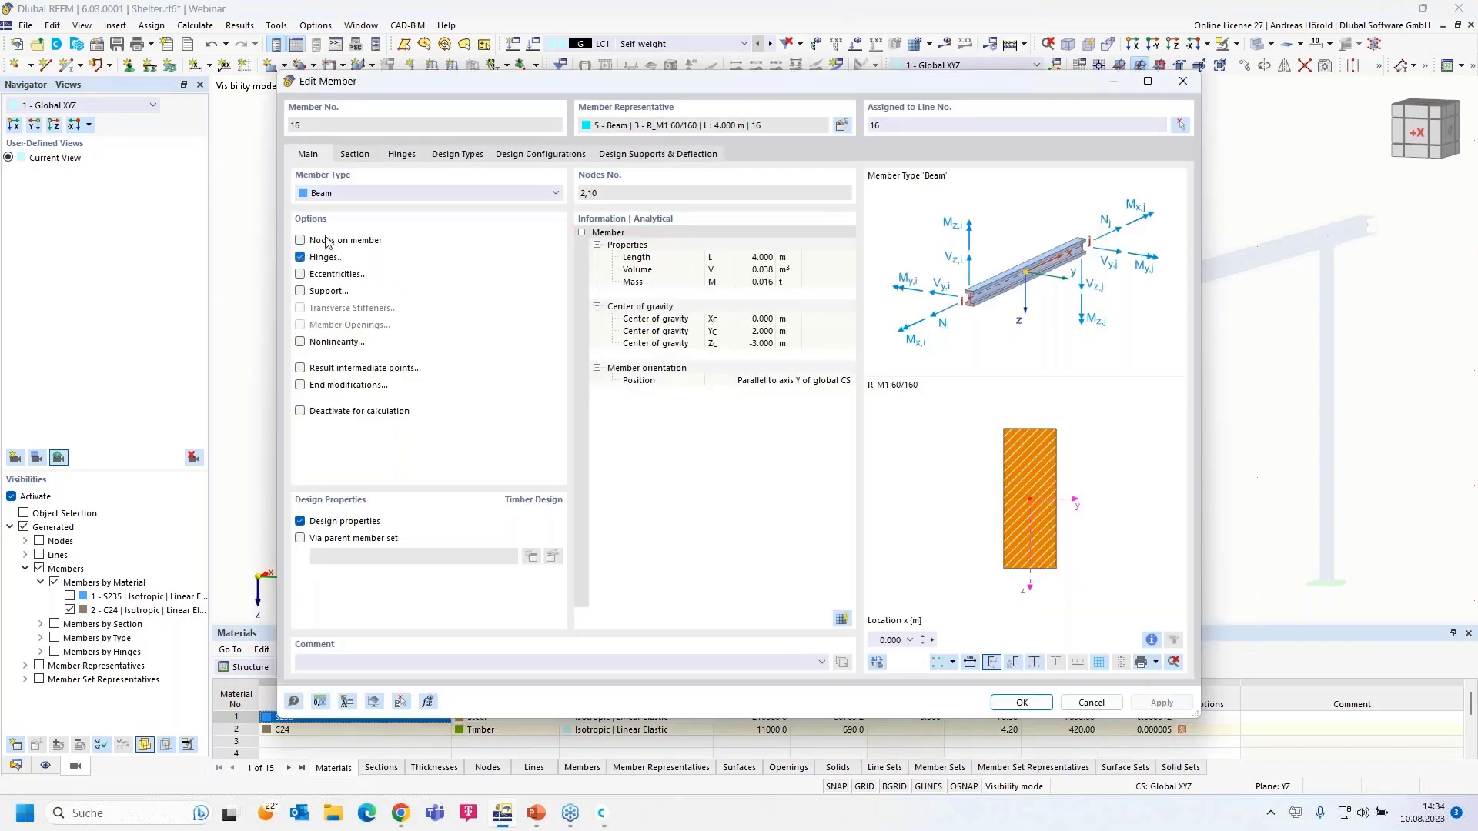
left_click(404, 153)
left_click(428, 210)
left_click(428, 237)
left_click(450, 255)
left_click(452, 281)
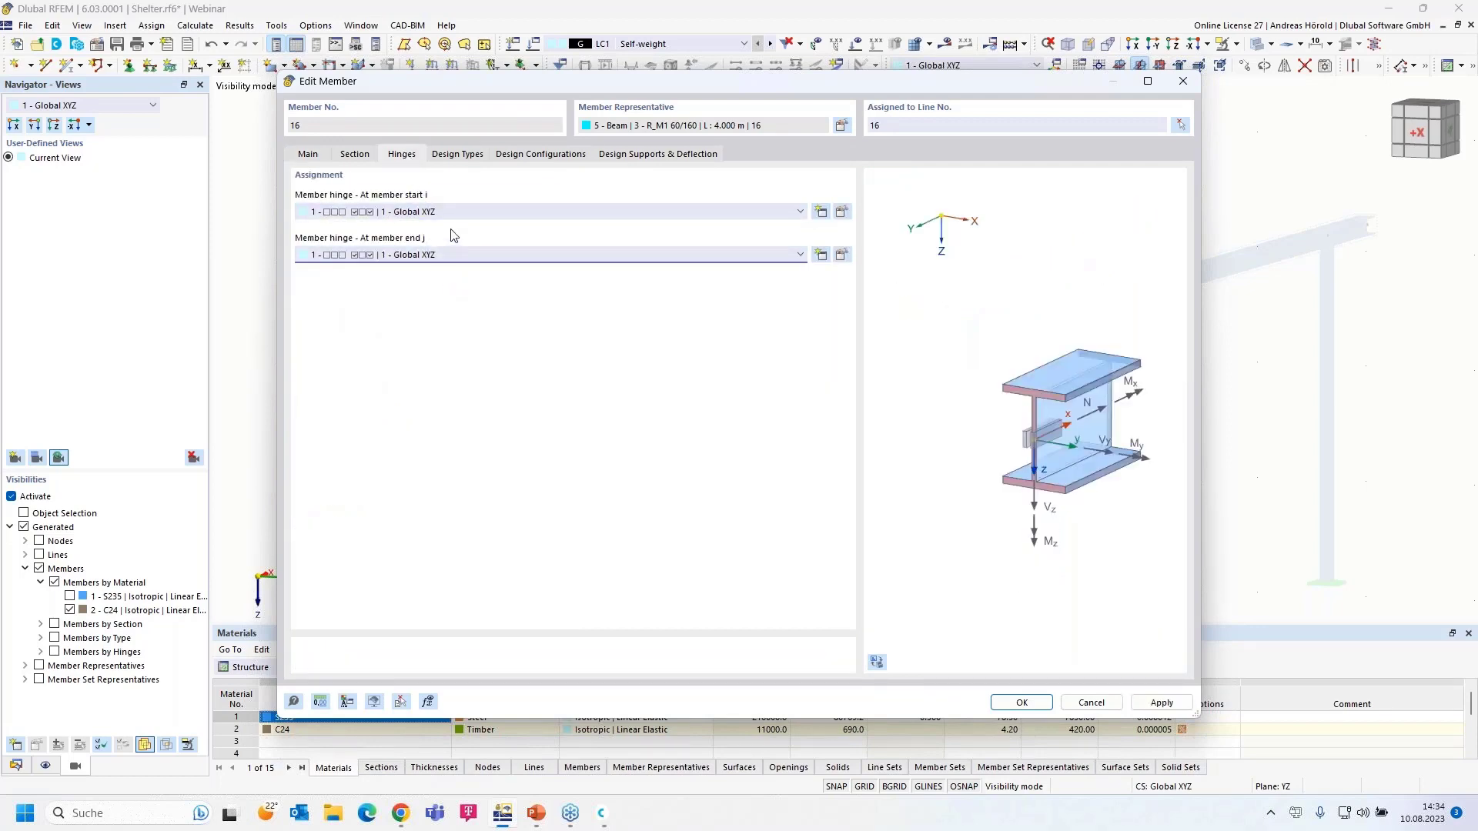
left_click(1021, 703)
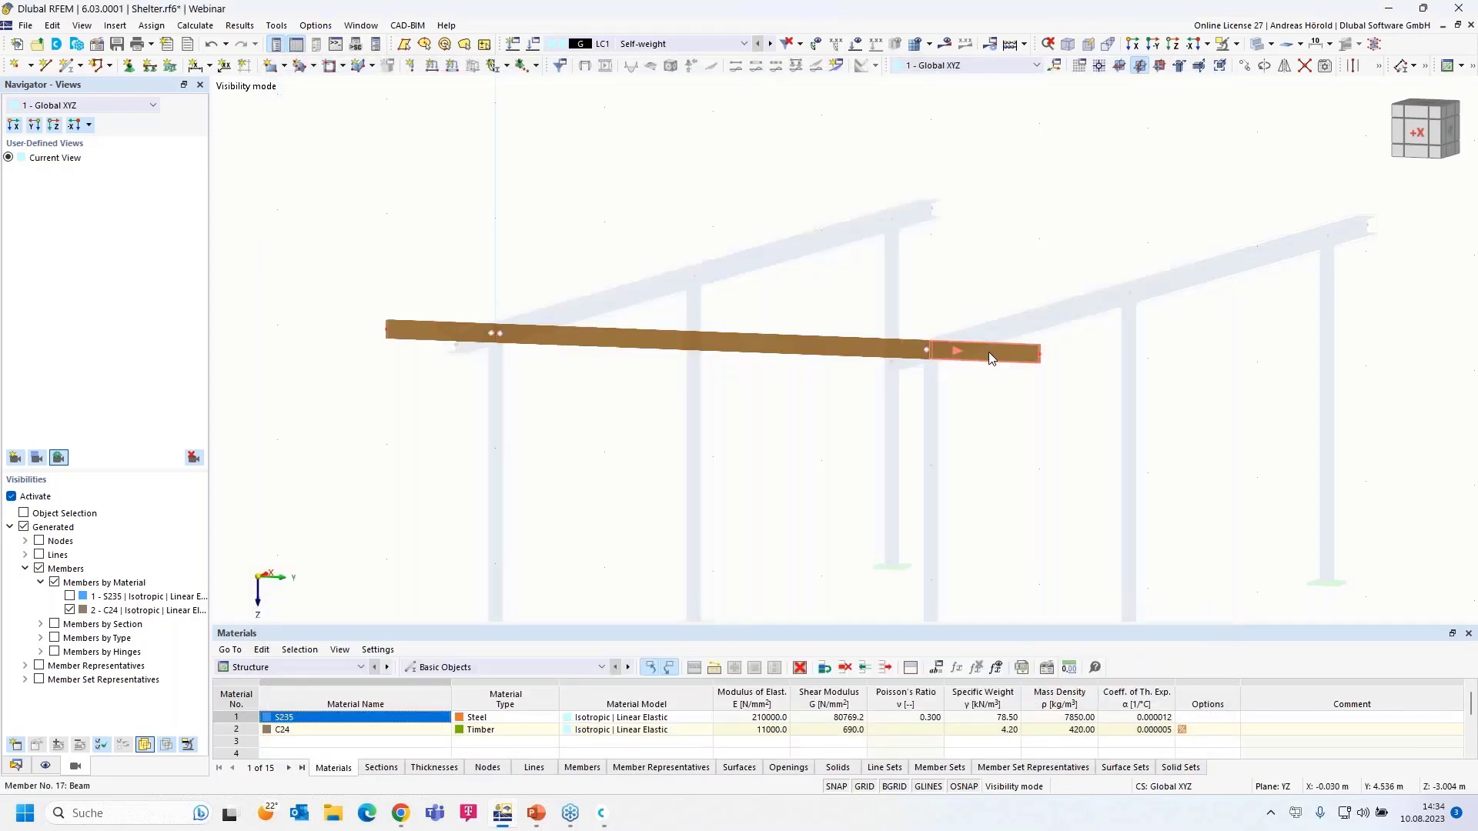
- Assign hinge 1 at the start i of member 17
double_click(988, 353)
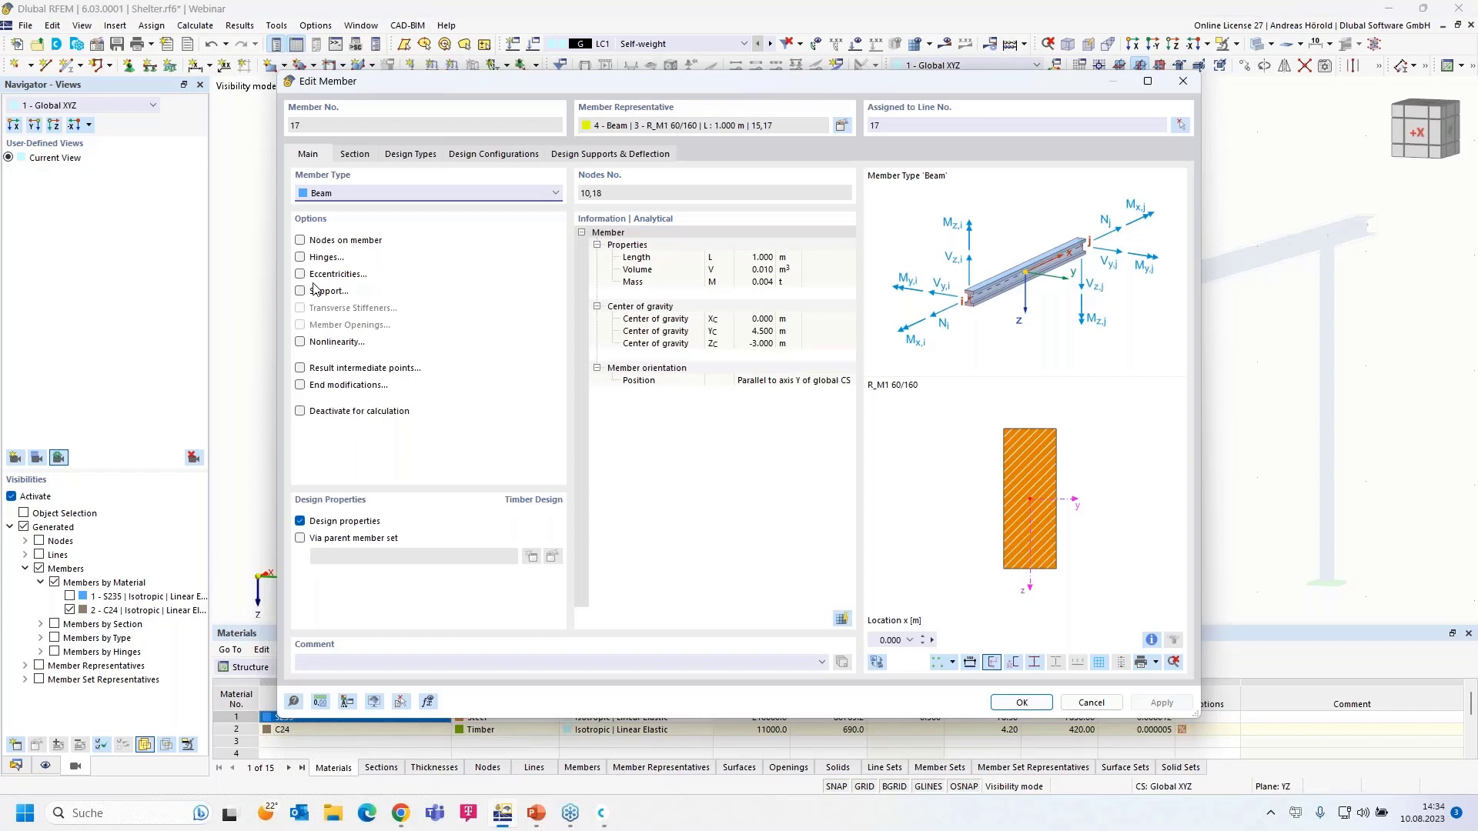
left_click(300, 257)
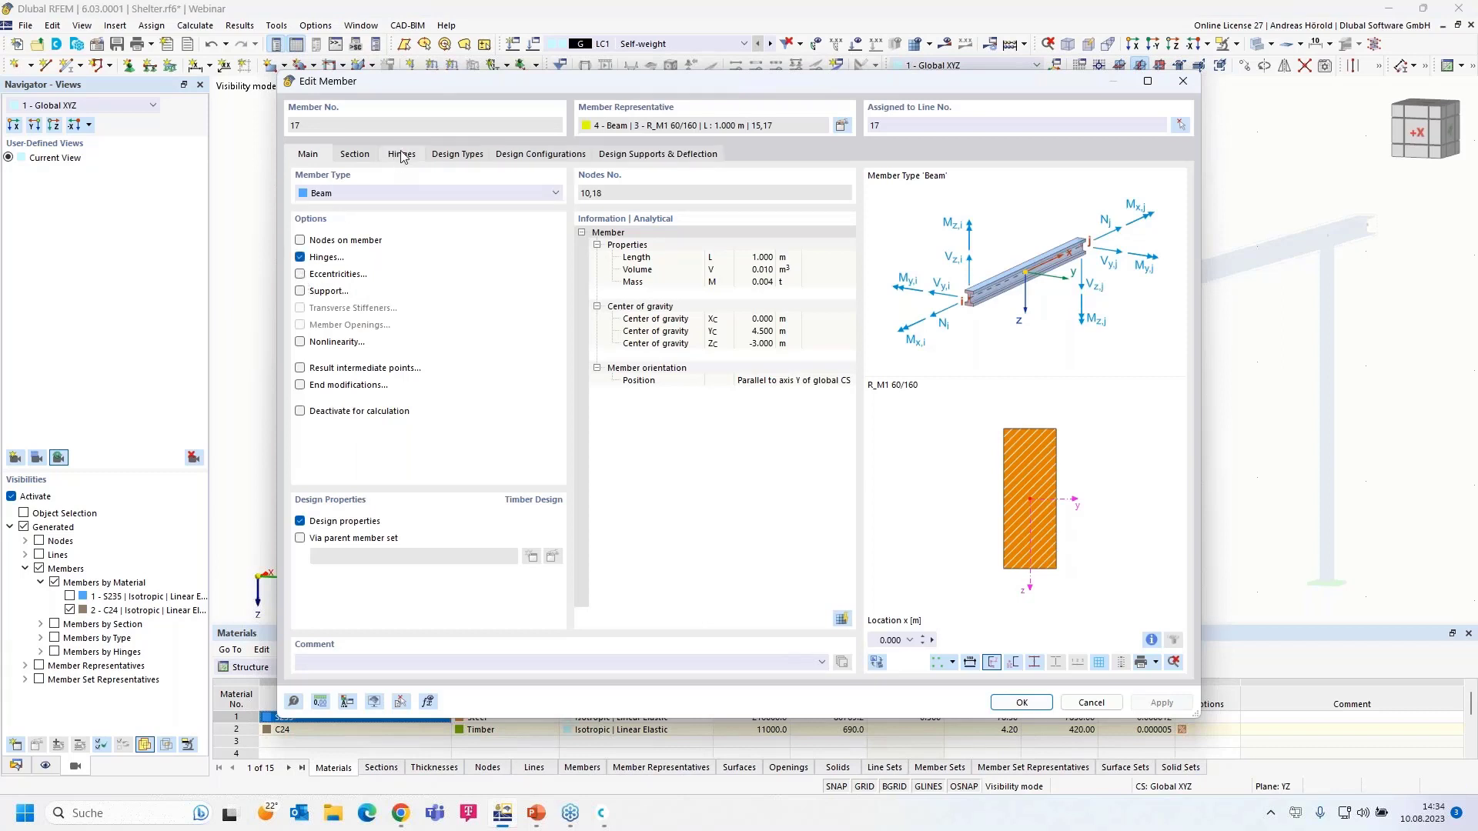
left_click(401, 153)
left_click(394, 212)
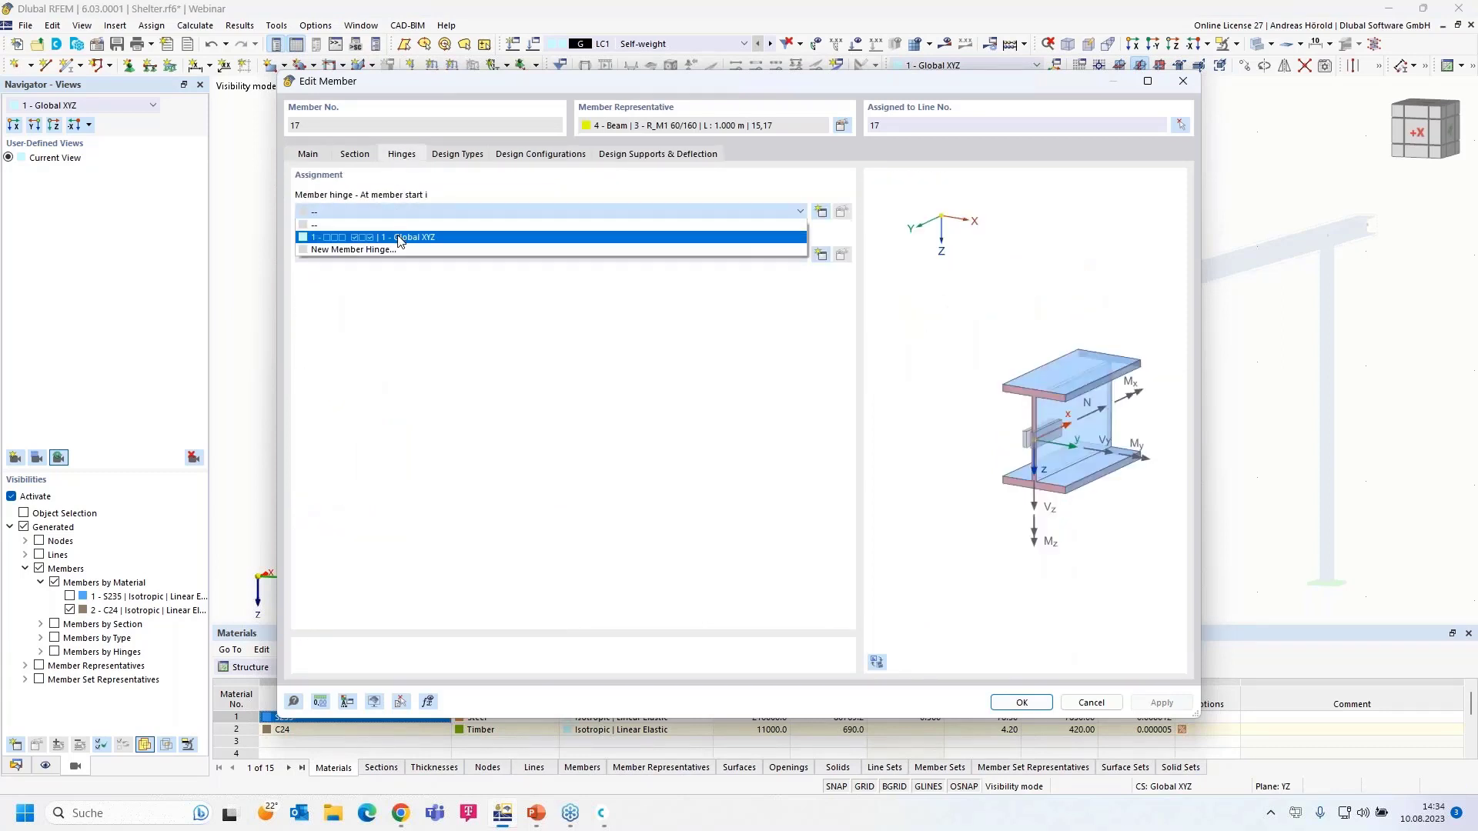
left_click(400, 238)
left_click(1022, 704)
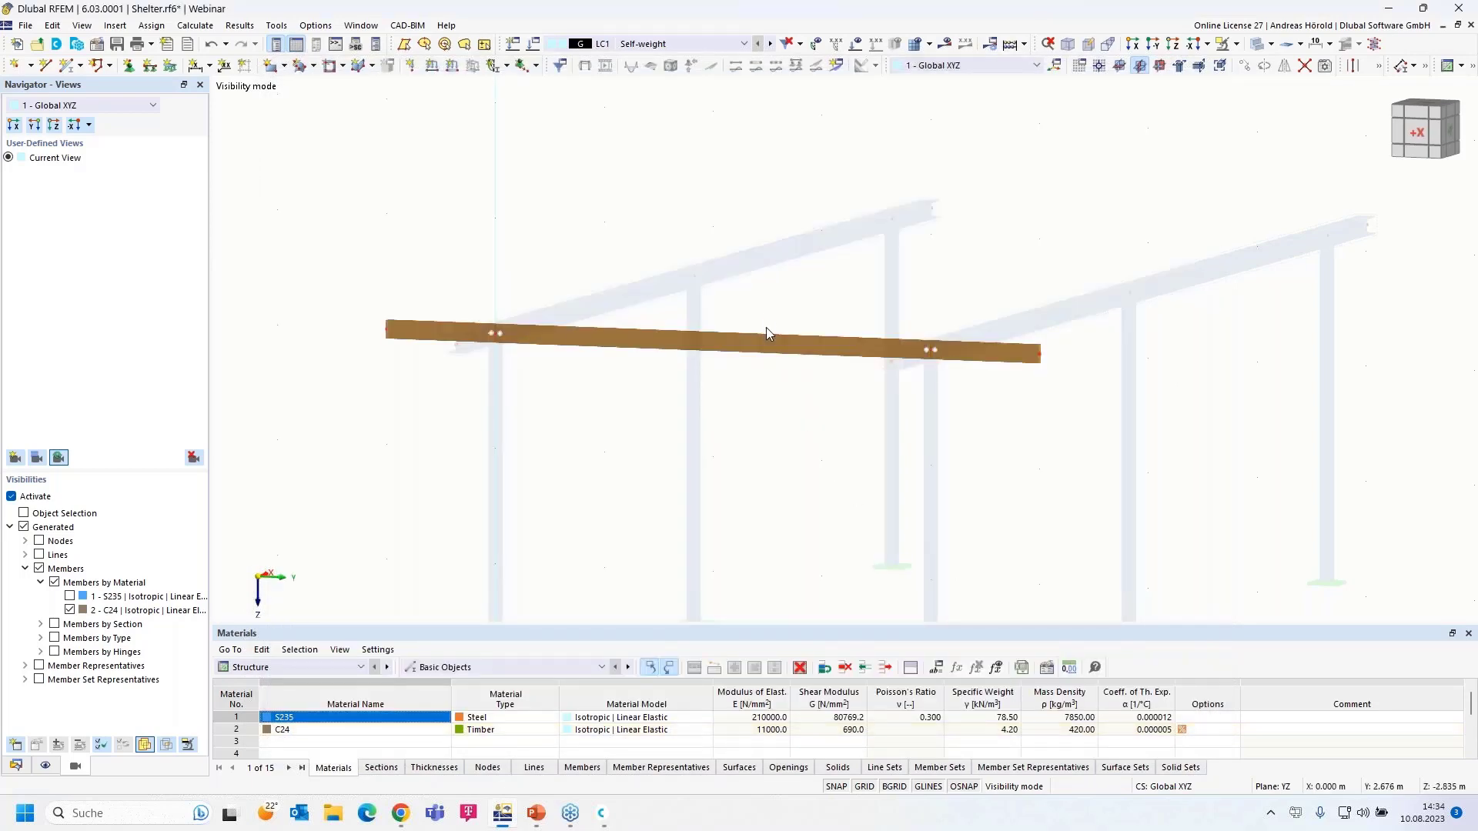
- Recalculate LC1 Self-weight and view My on the hinged timber beam, from -0.02 to 0.06 kNm
left_click(949, 47)
left_click(803, 470)
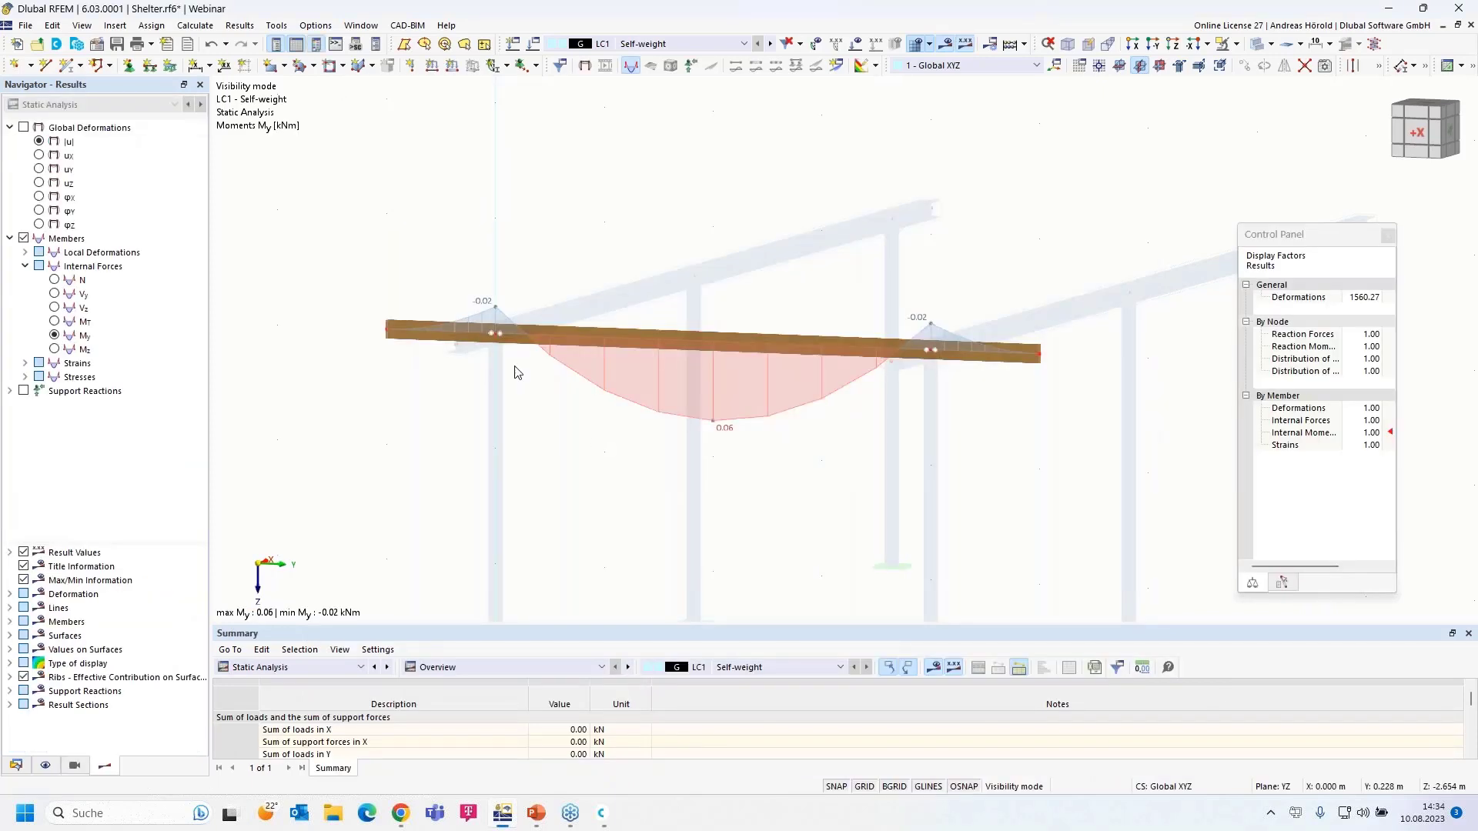
scroll(482, 339, "up", 5)
scroll(699, 420, "down", 1)
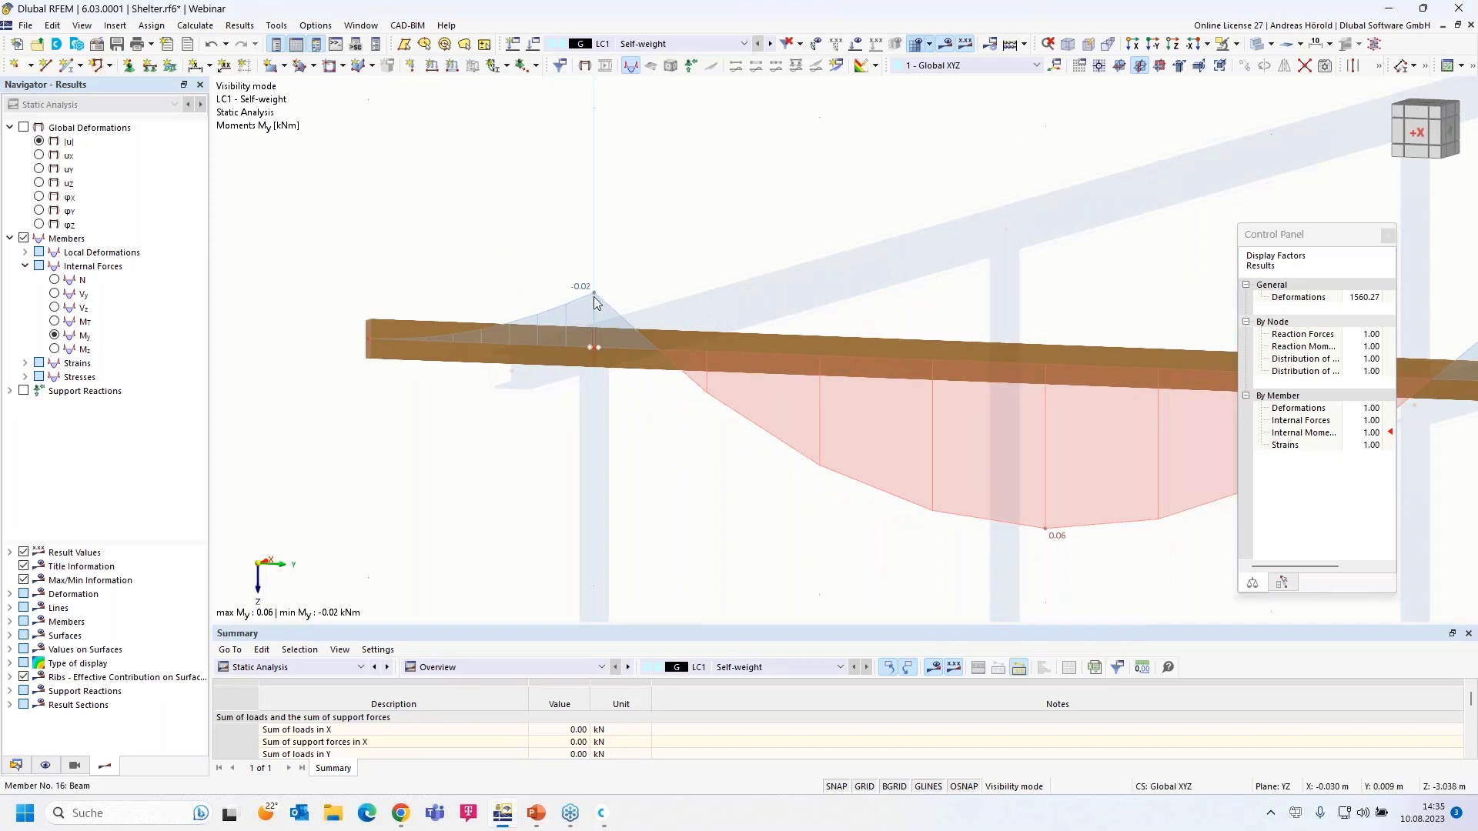
scroll(646, 461, "down", 2)
scroll(645, 456, "down", 1)
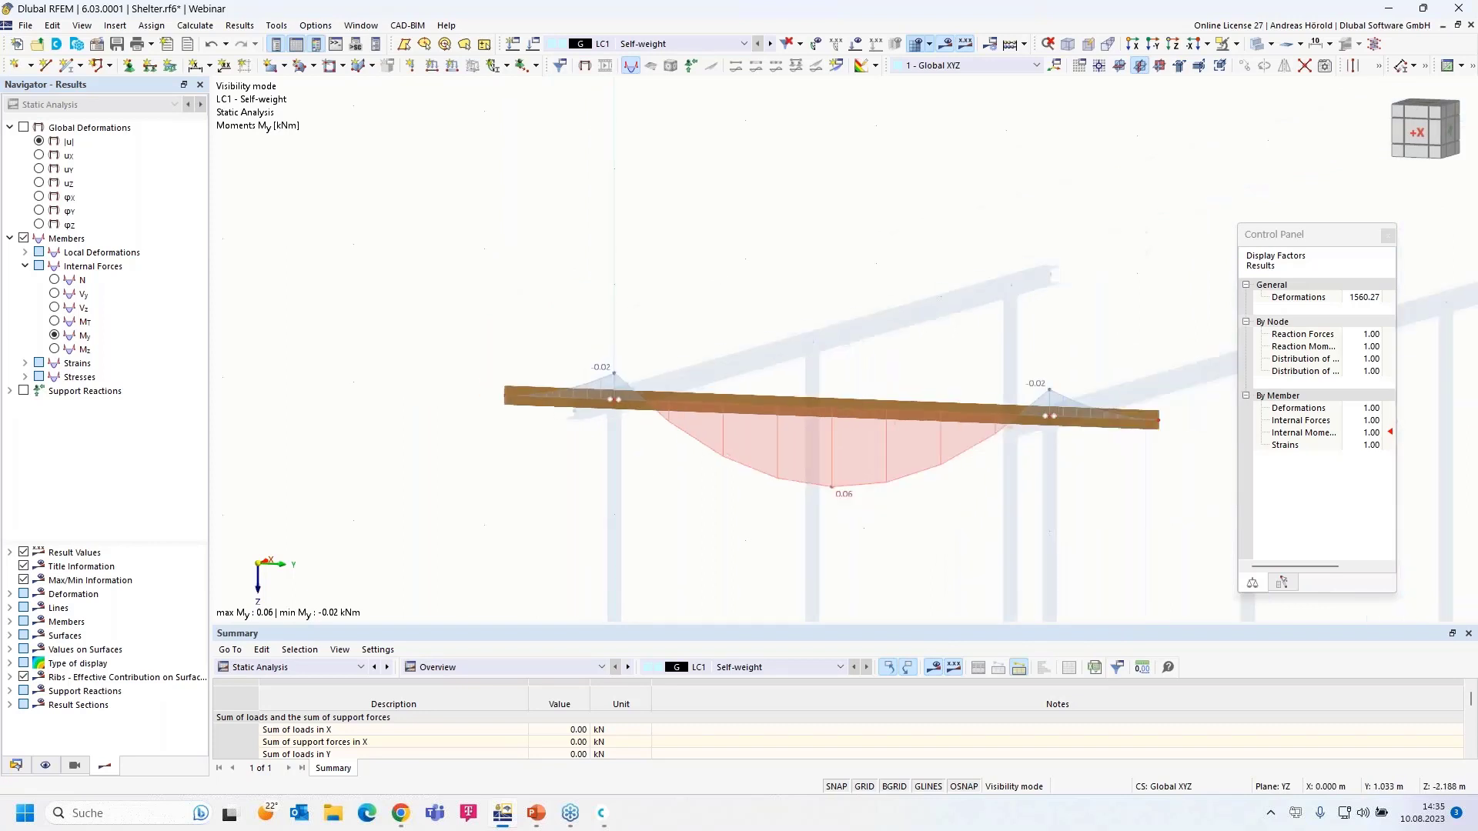
middle_click_drag(731, 497, 623, 433)
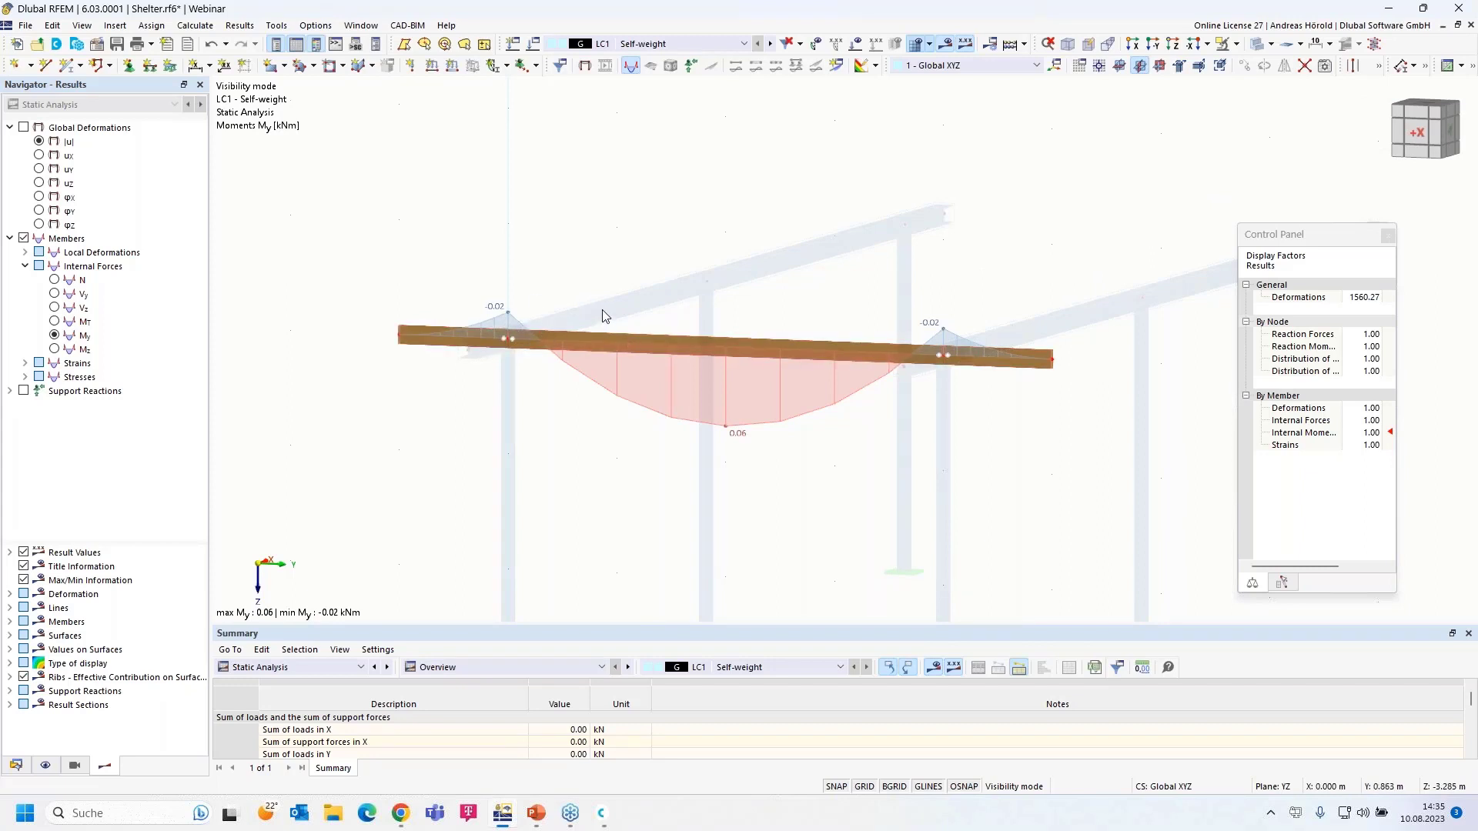
left_click(1237, 45)
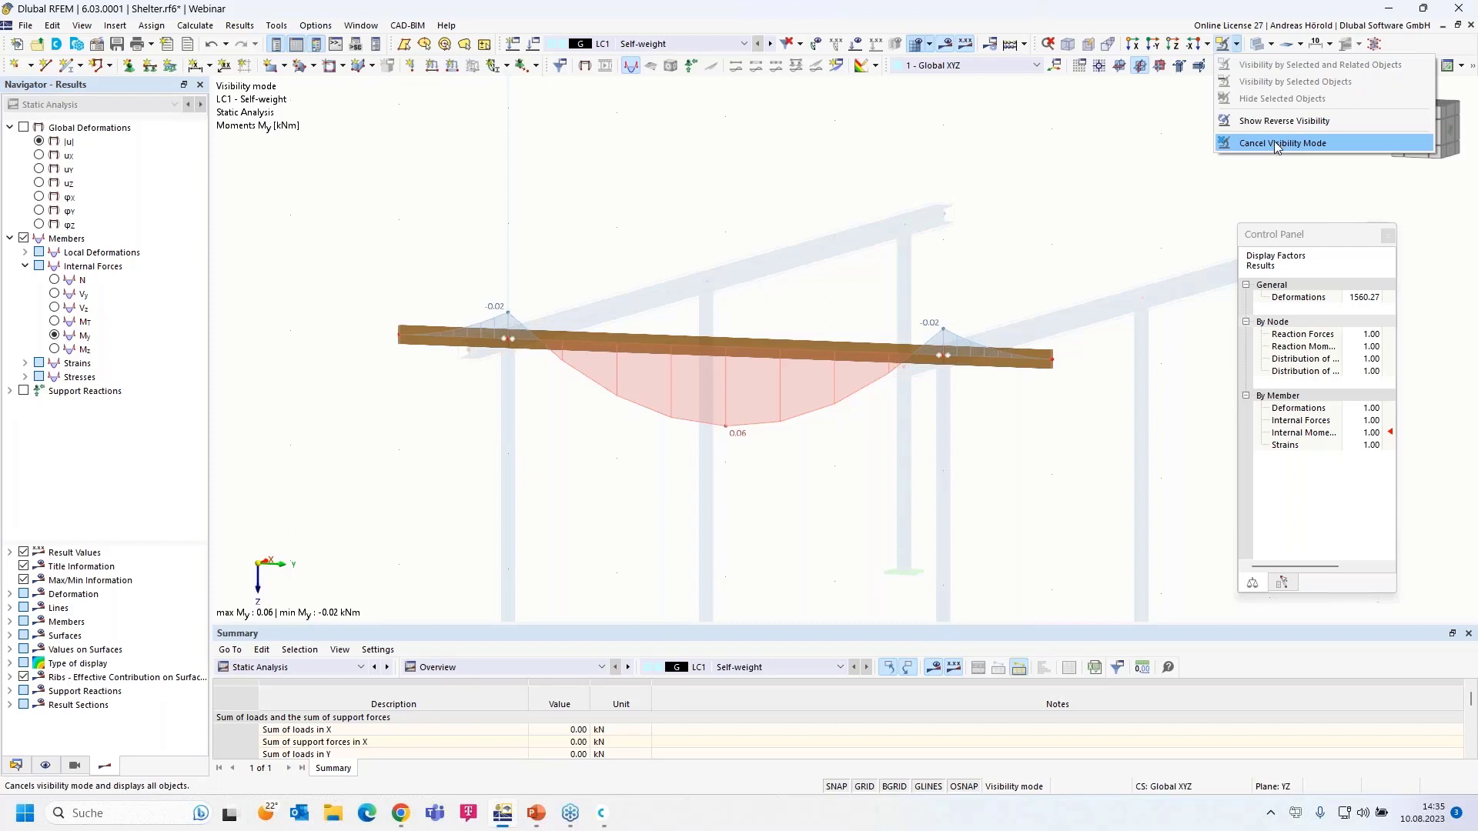
left_click(75, 766)
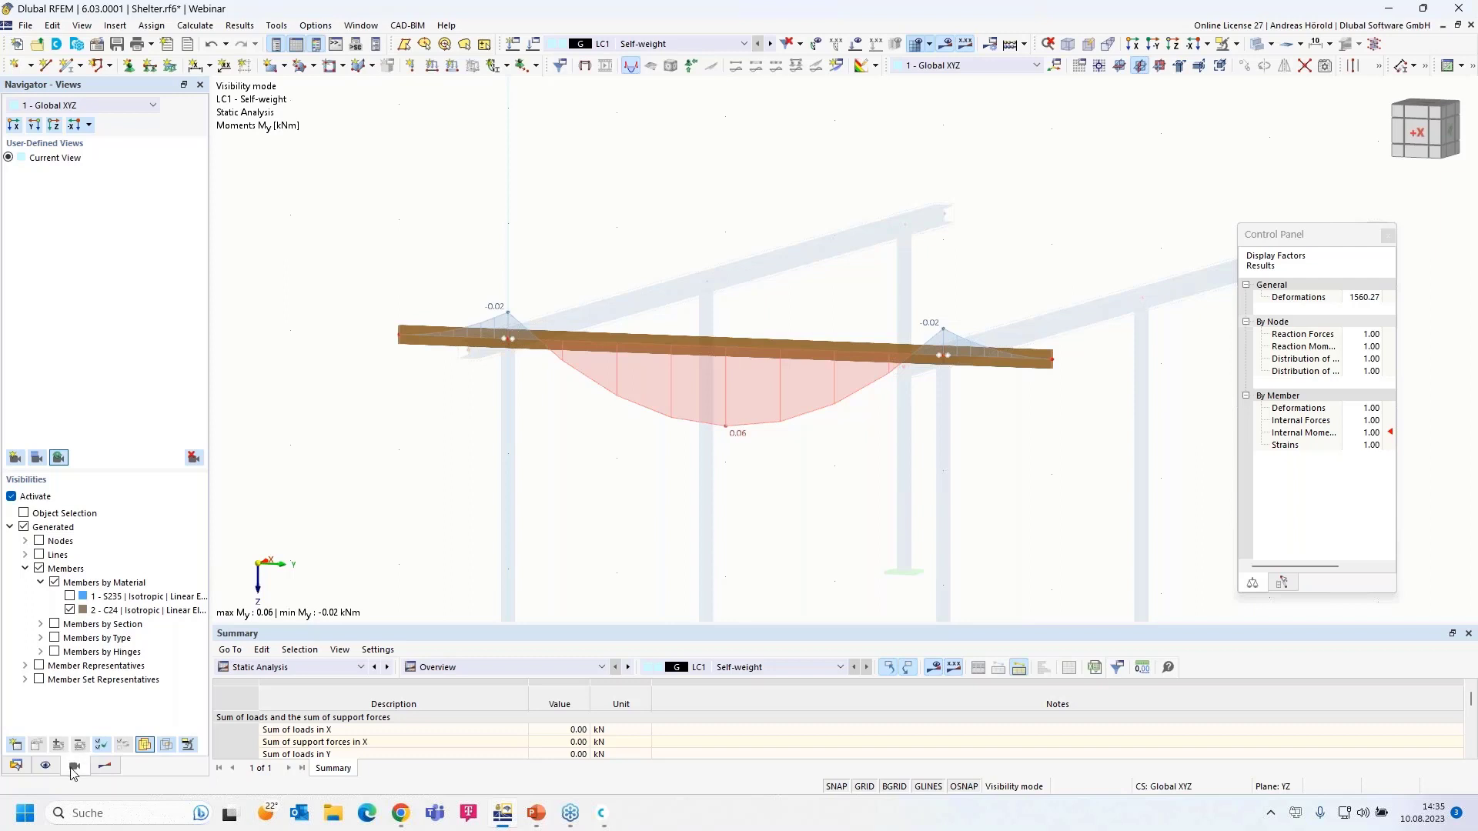
- Turn off the visibility filter to see My across the whole frame (-0.81 to 0.43 kNm), and select the front purlin
left_click(12, 496)
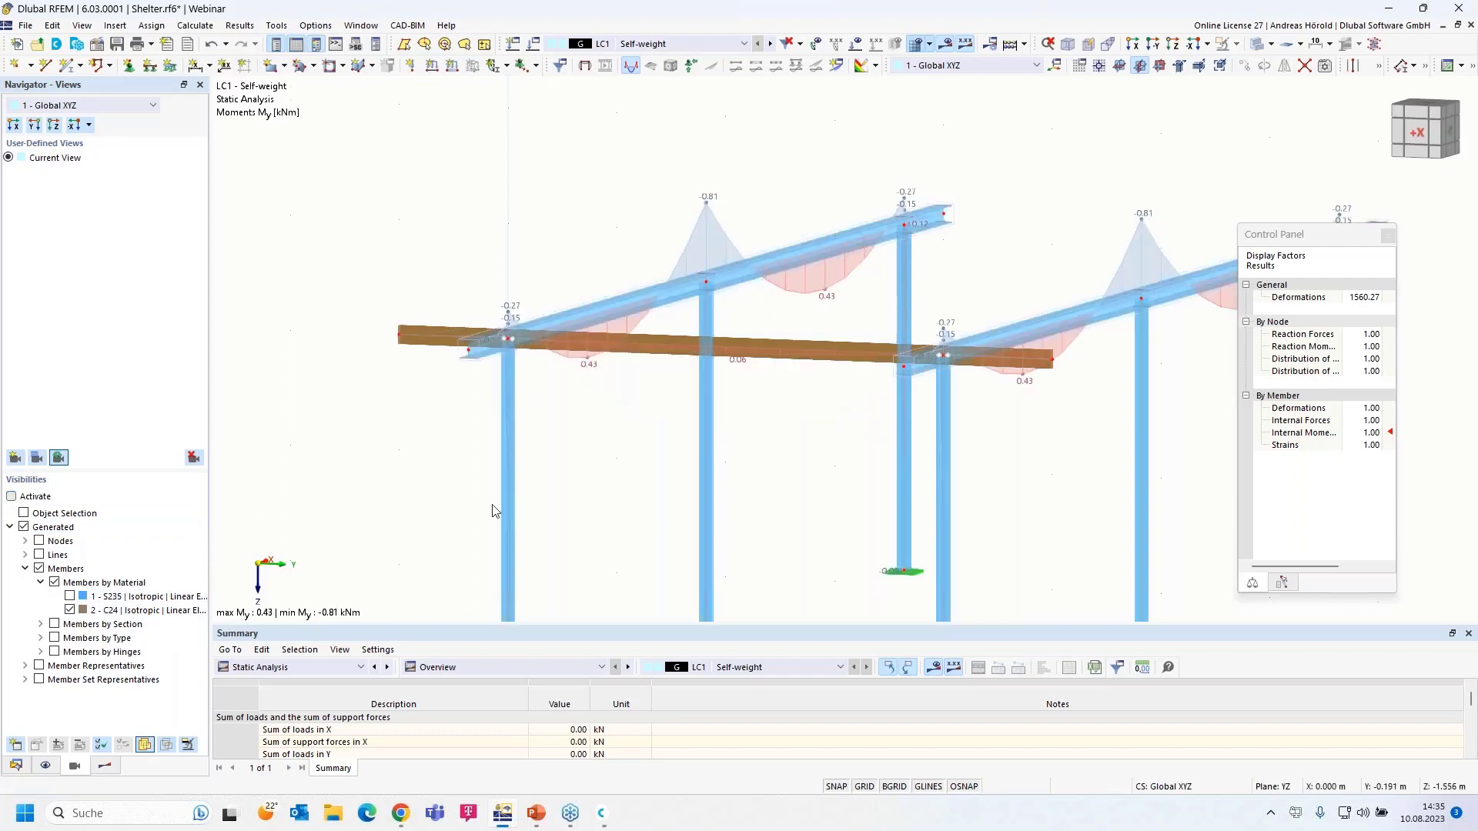
scroll(583, 500, "down", 5)
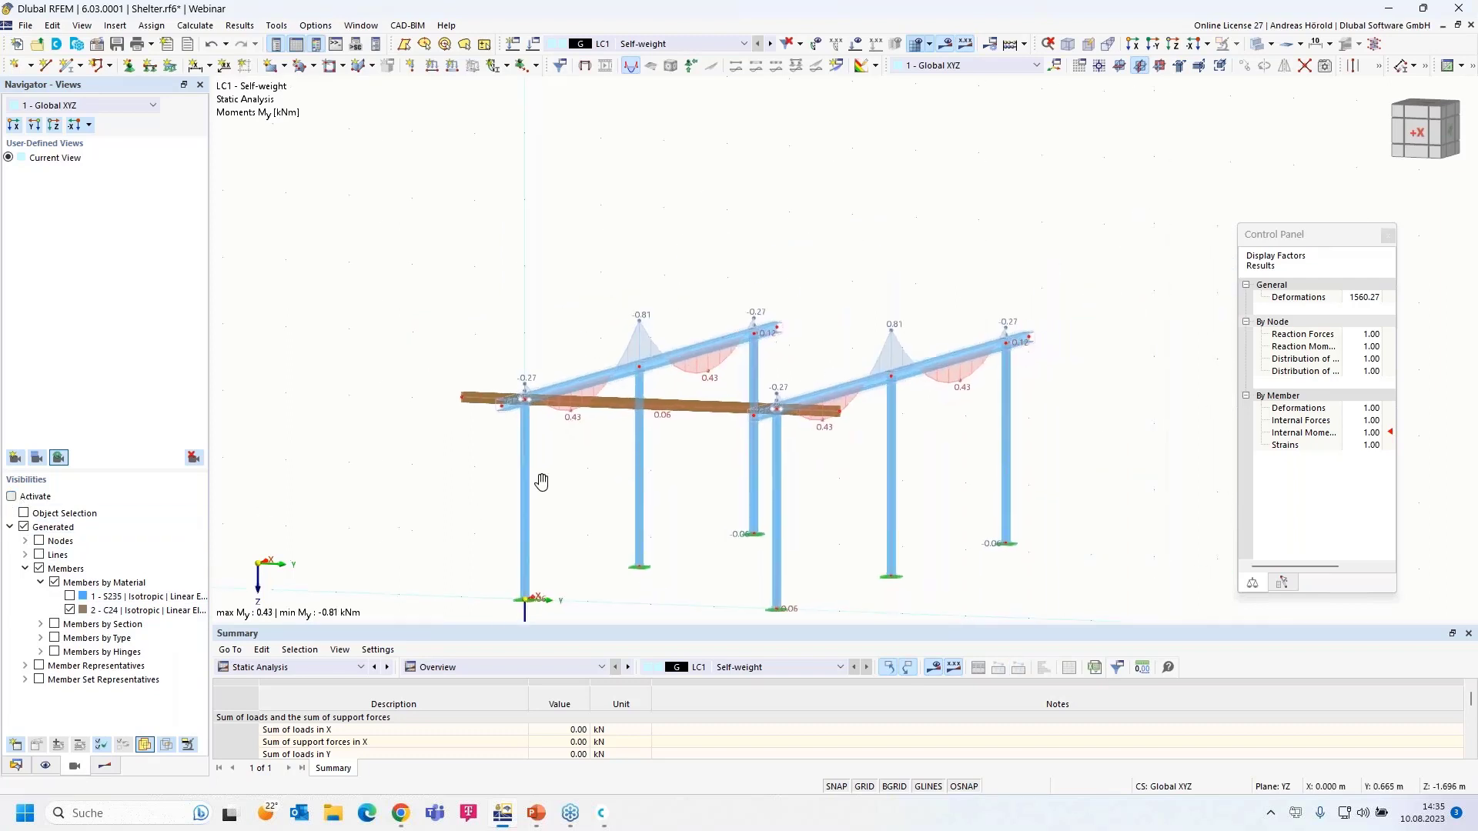
middle_click_drag(538, 482, 456, 459)
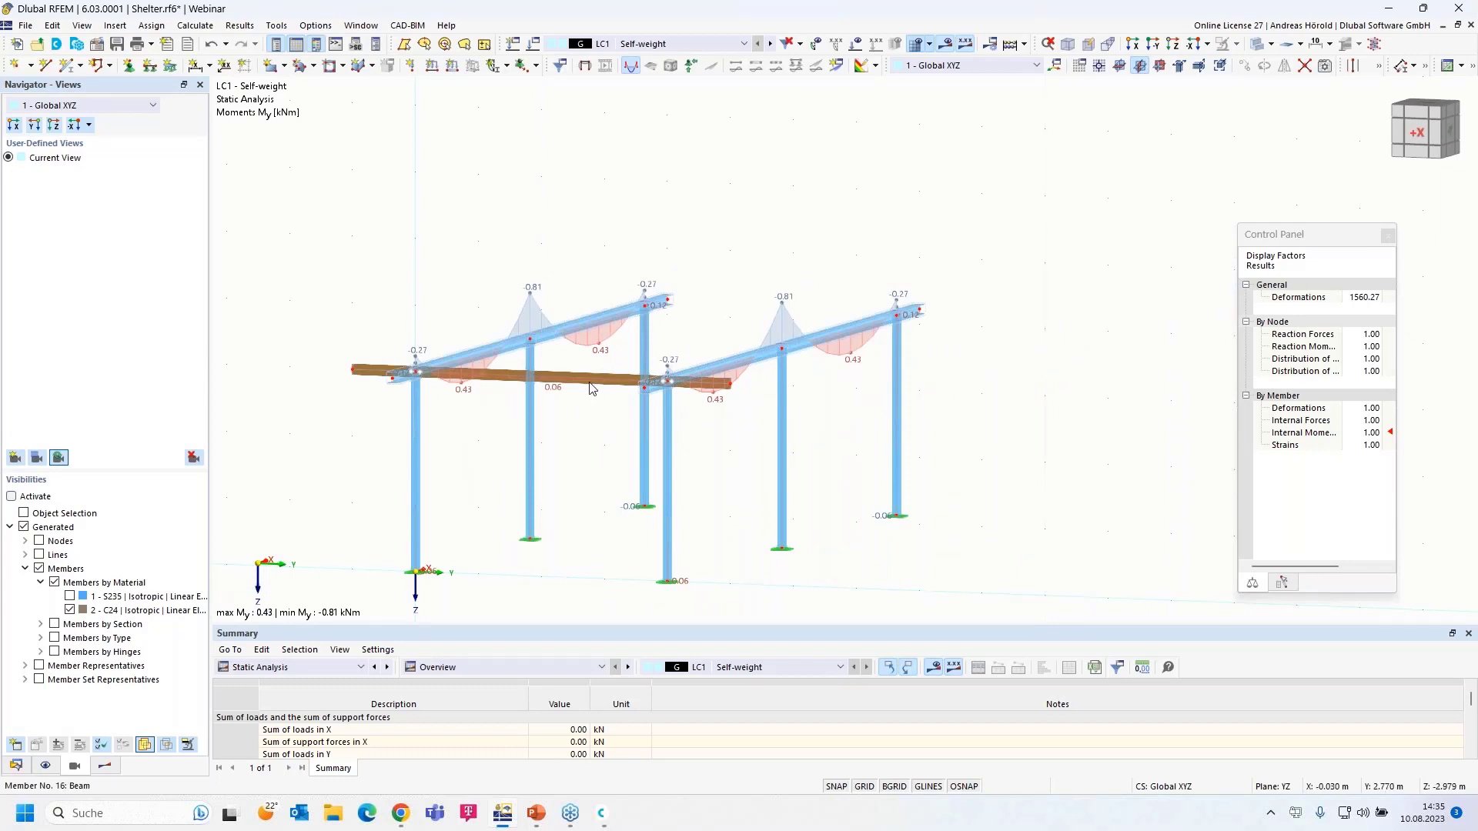
middle_click_drag(605, 359, 610, 479, "ctrl")
left_click_drag(818, 446, 790, 491)
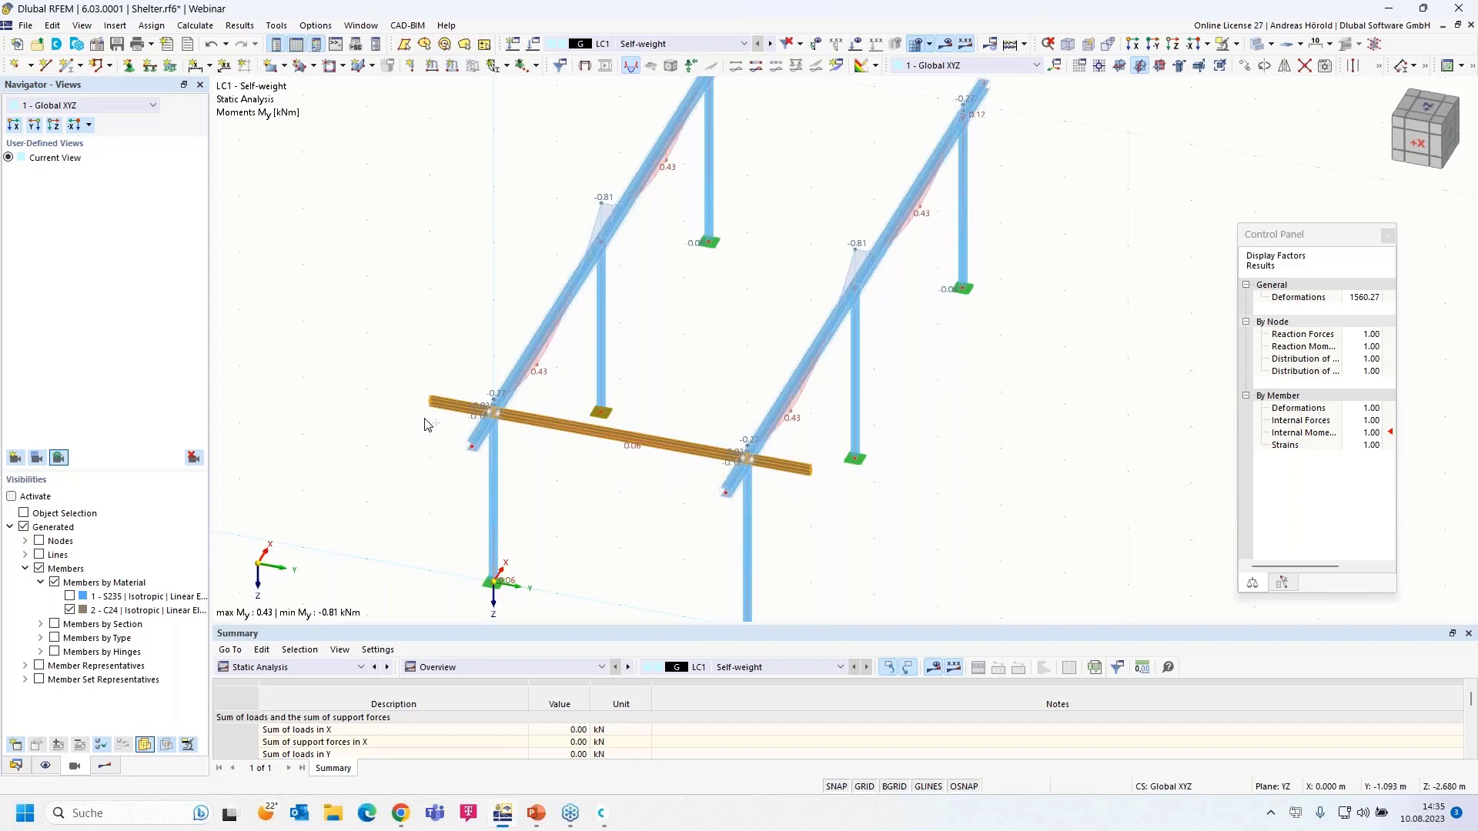
- Copy the timber purlin 11 times with offsets X = 1 m, Y = 0
left_click(1245, 67)
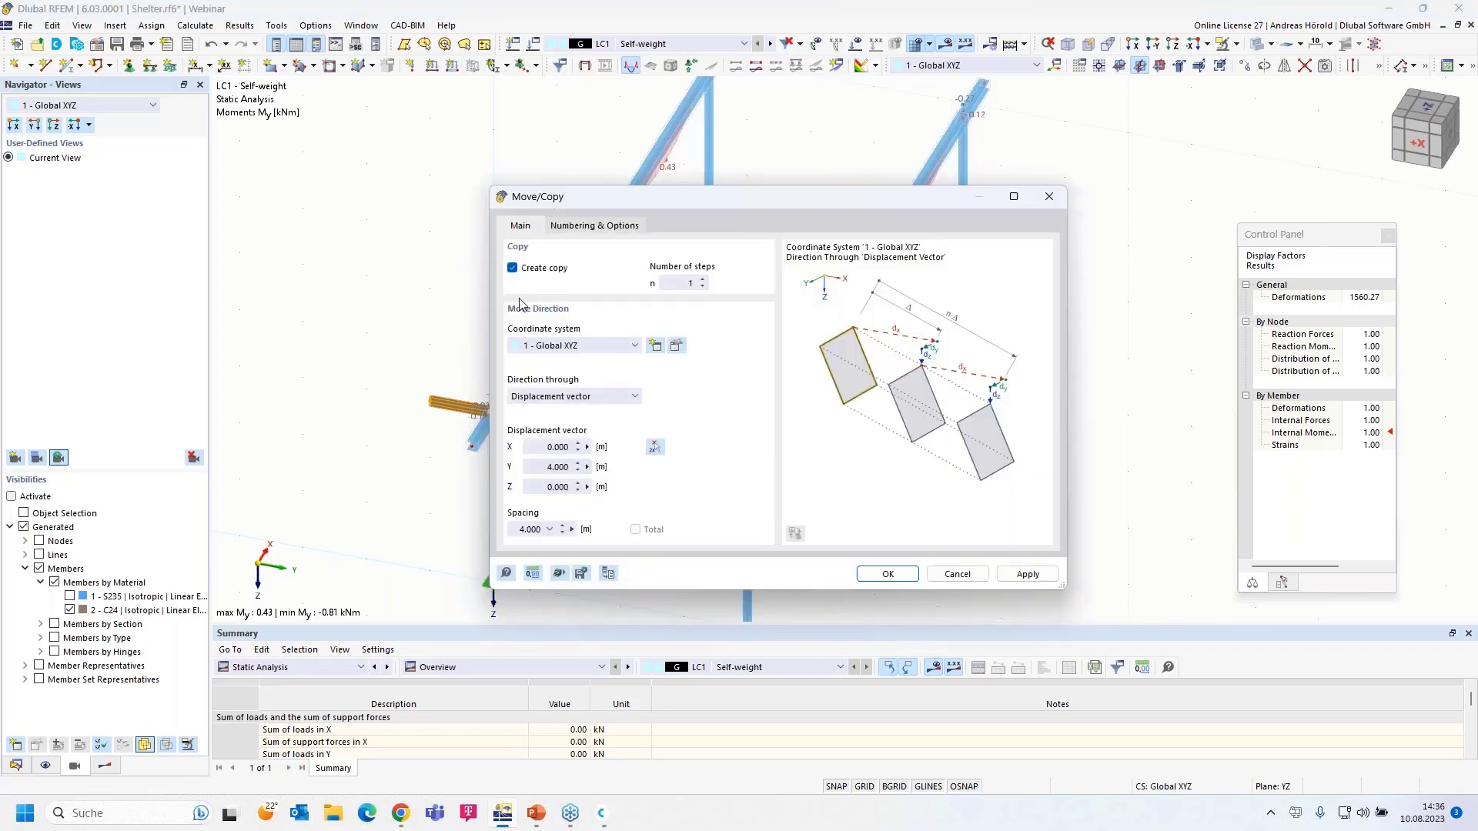
left_click(681, 281)
type("1")
left_click(543, 448)
type("1")
left_click(542, 466)
type("0")
left_click(888, 576)
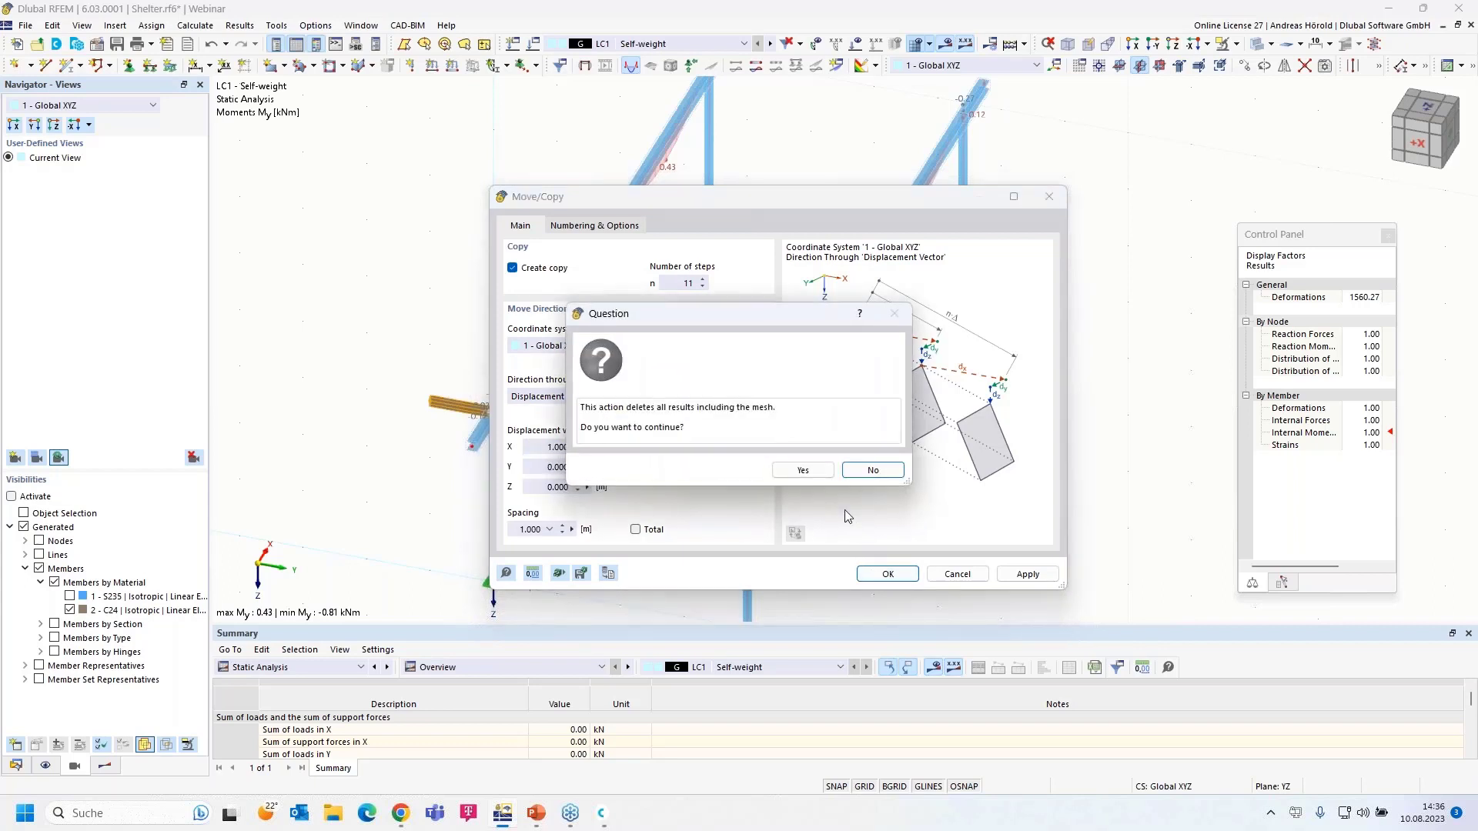
left_click(802, 470)
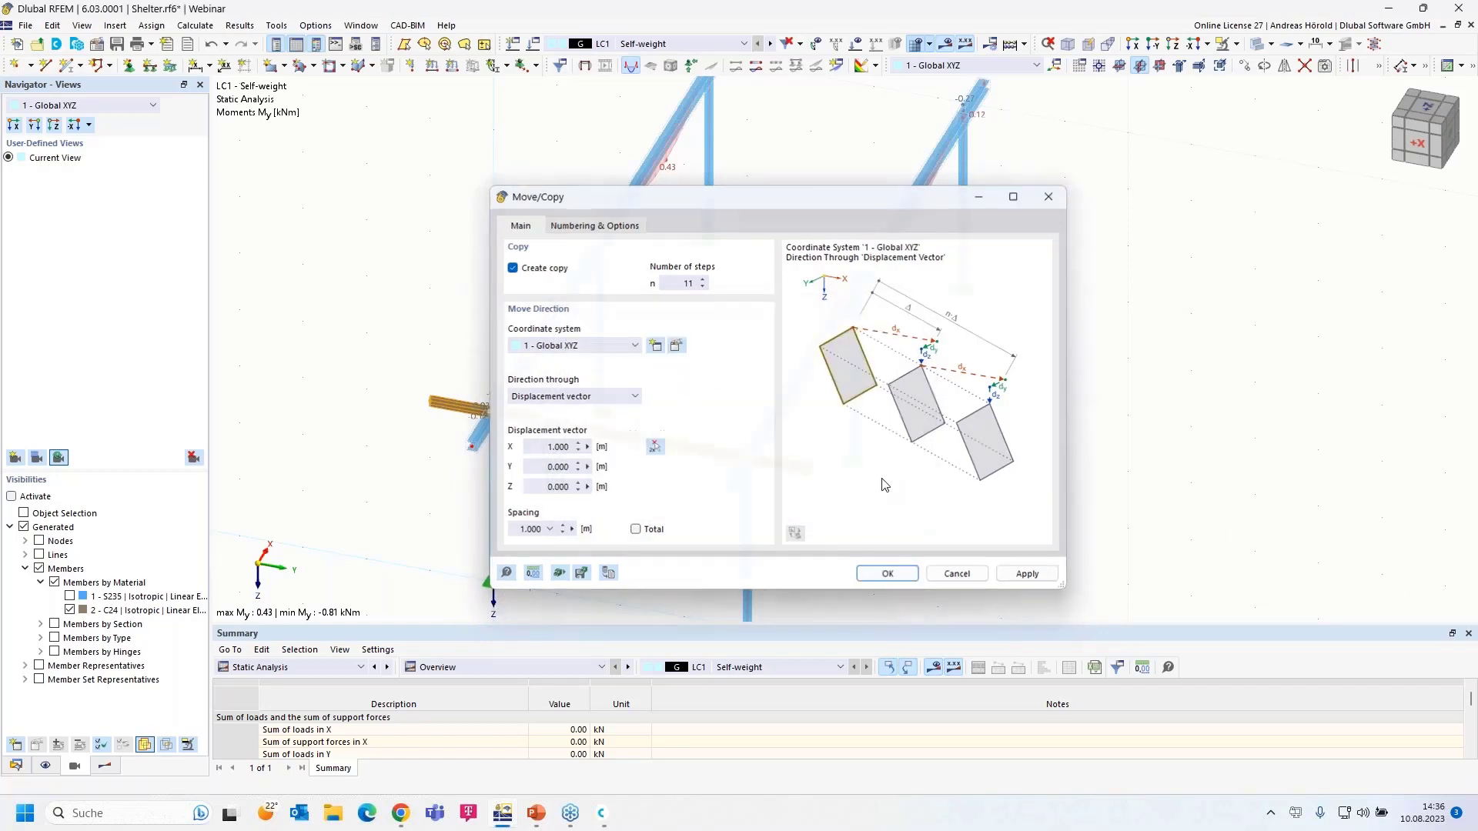
- Copy the front purlin once more, offset X = -1 m toward the front
middle_click_drag(924, 546, 925, 512, "ctrl")
scroll(911, 511, "up", 2)
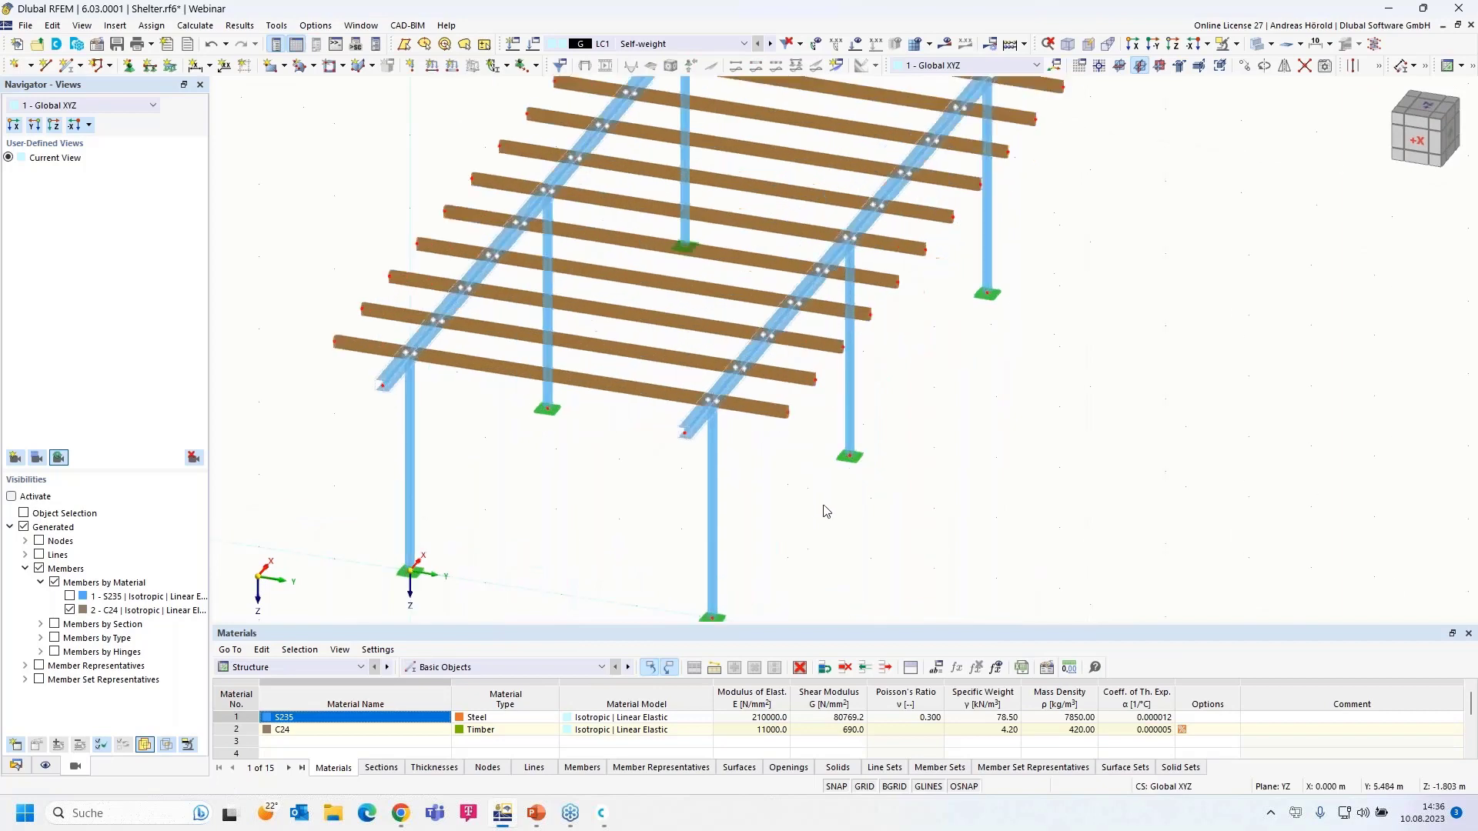
left_click(779, 409)
left_click(623, 389, "ctrl")
left_click(339, 343, "ctrl")
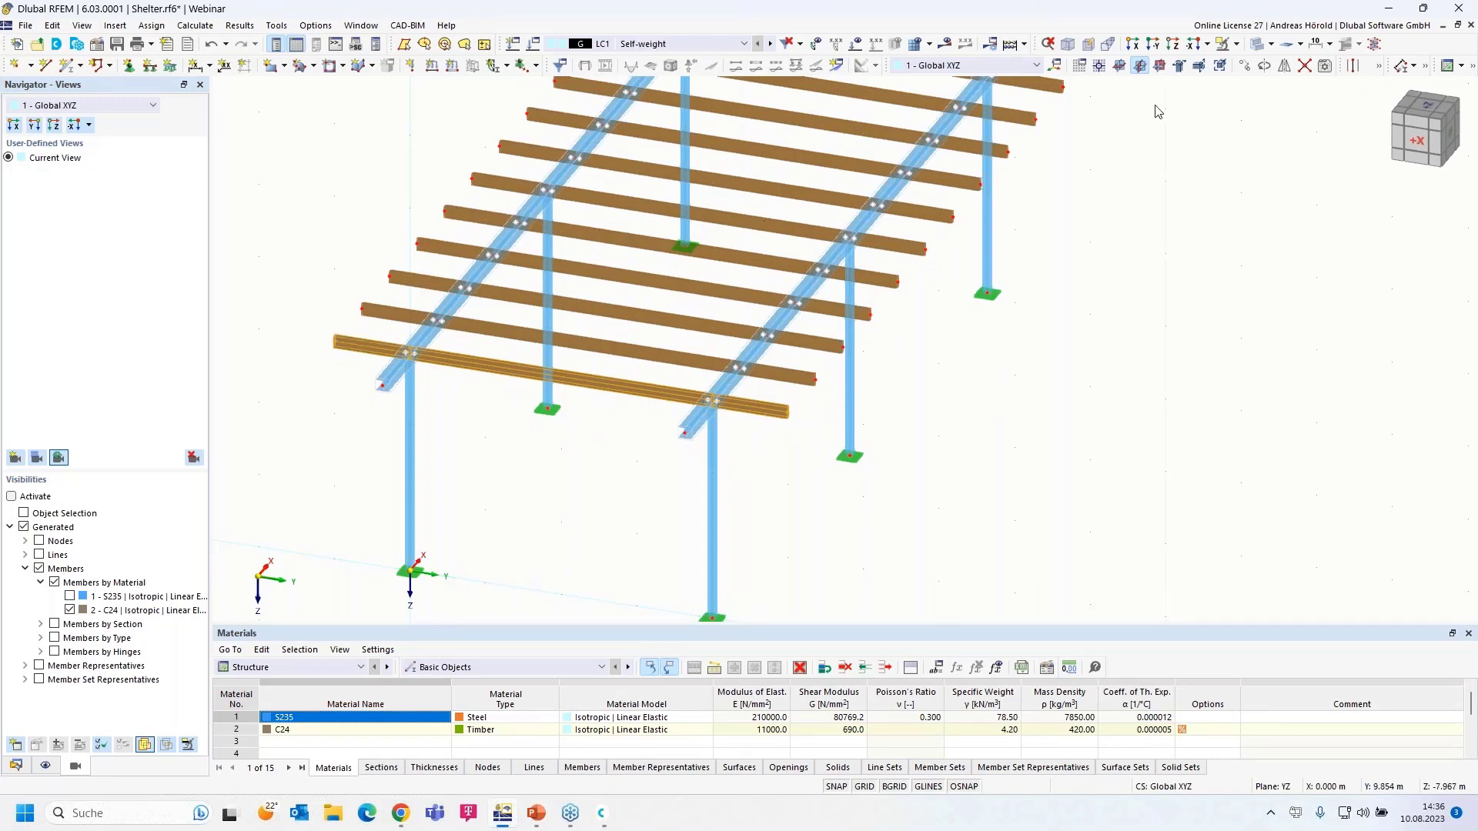
left_click(1247, 67)
left_click(677, 284)
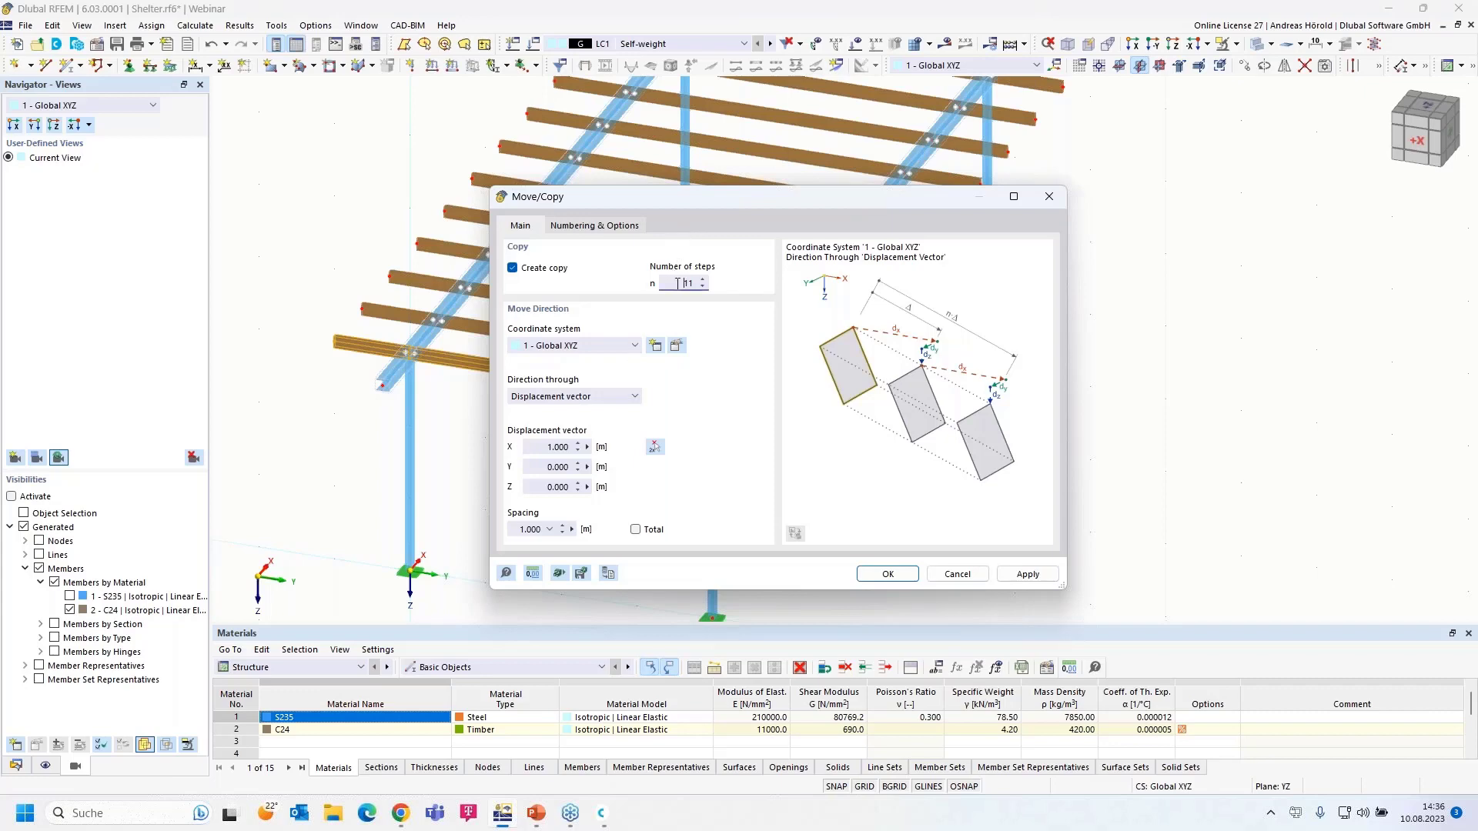
key("Delete")
left_click(537, 447)
type("-")
left_click(888, 576)
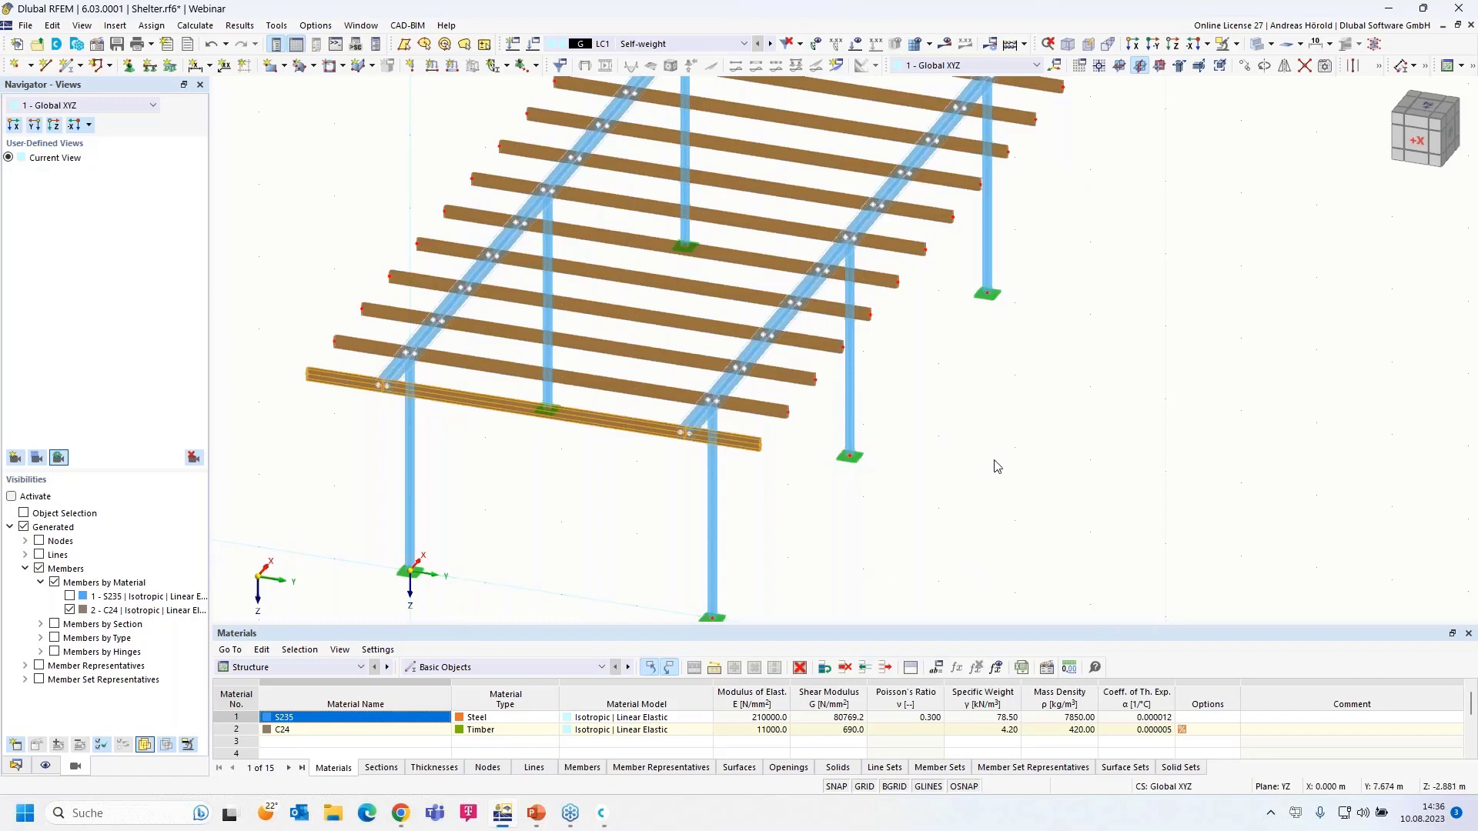
middle_click_drag(1029, 506, 981, 501, "ctrl")
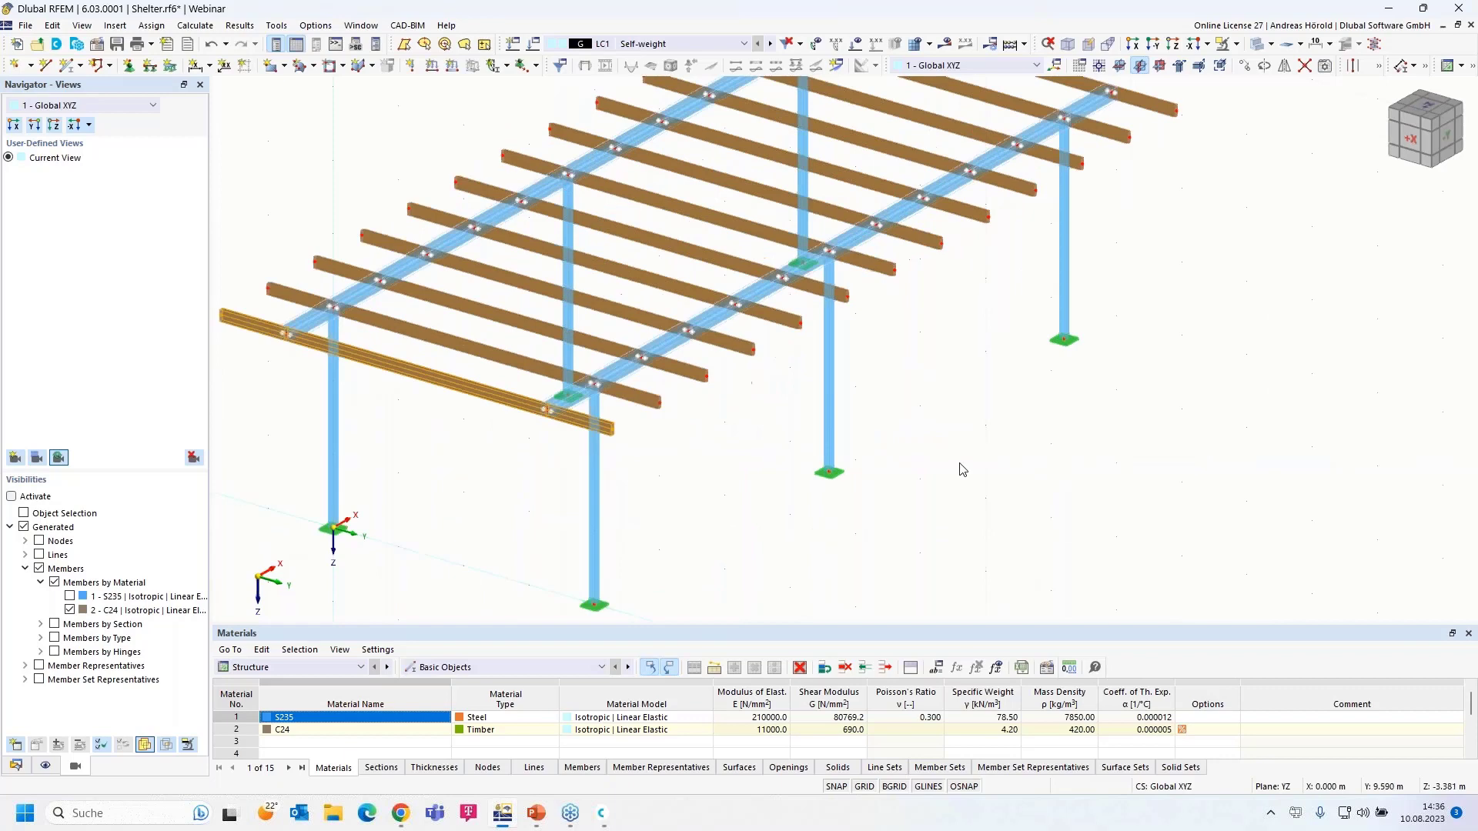
- View the frame along X, window-select all roof purlins, and start the Chamfer manipulation on them
left_click(1133, 44)
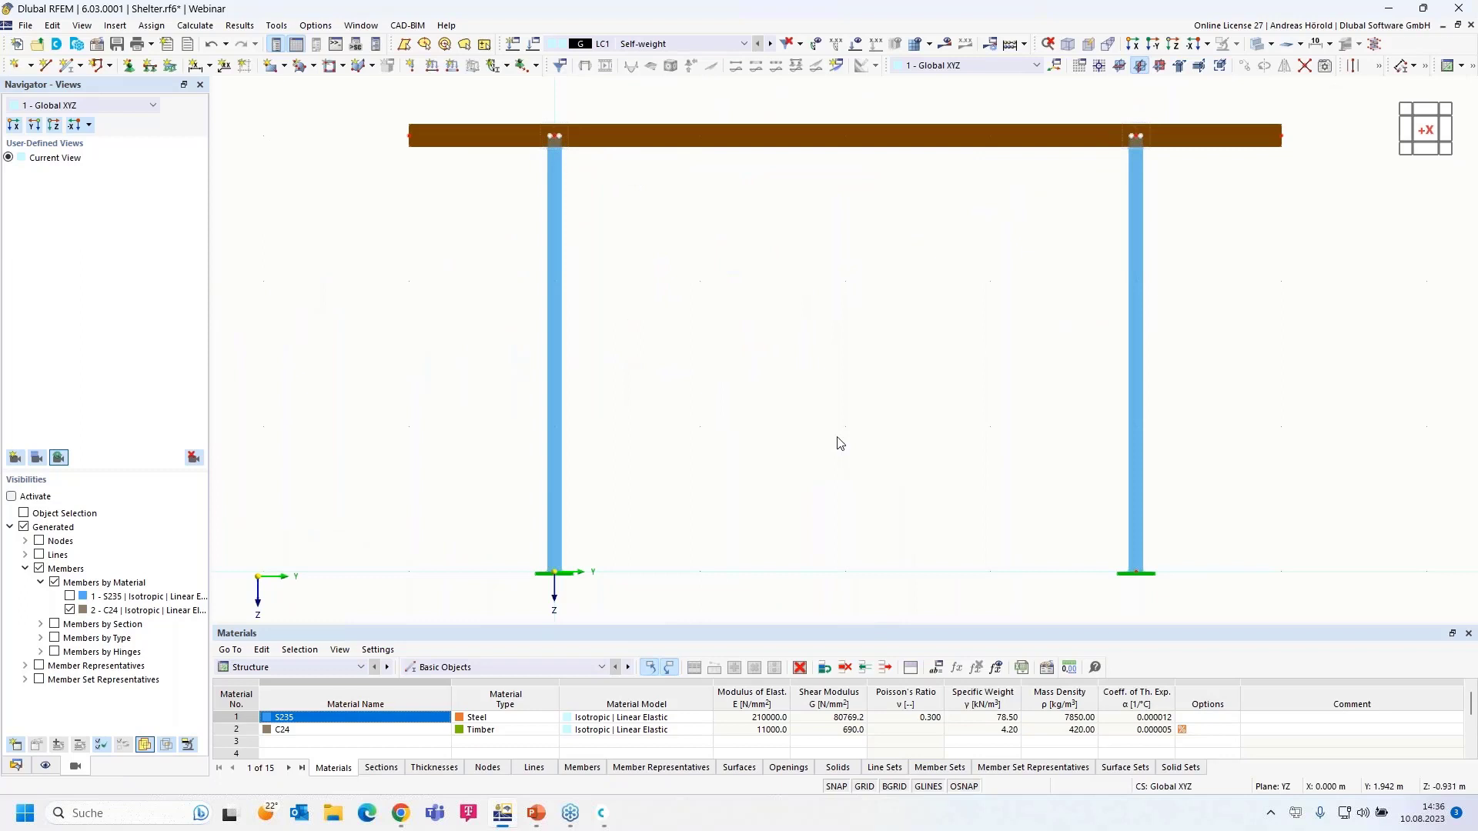
scroll(839, 444, "down", 1)
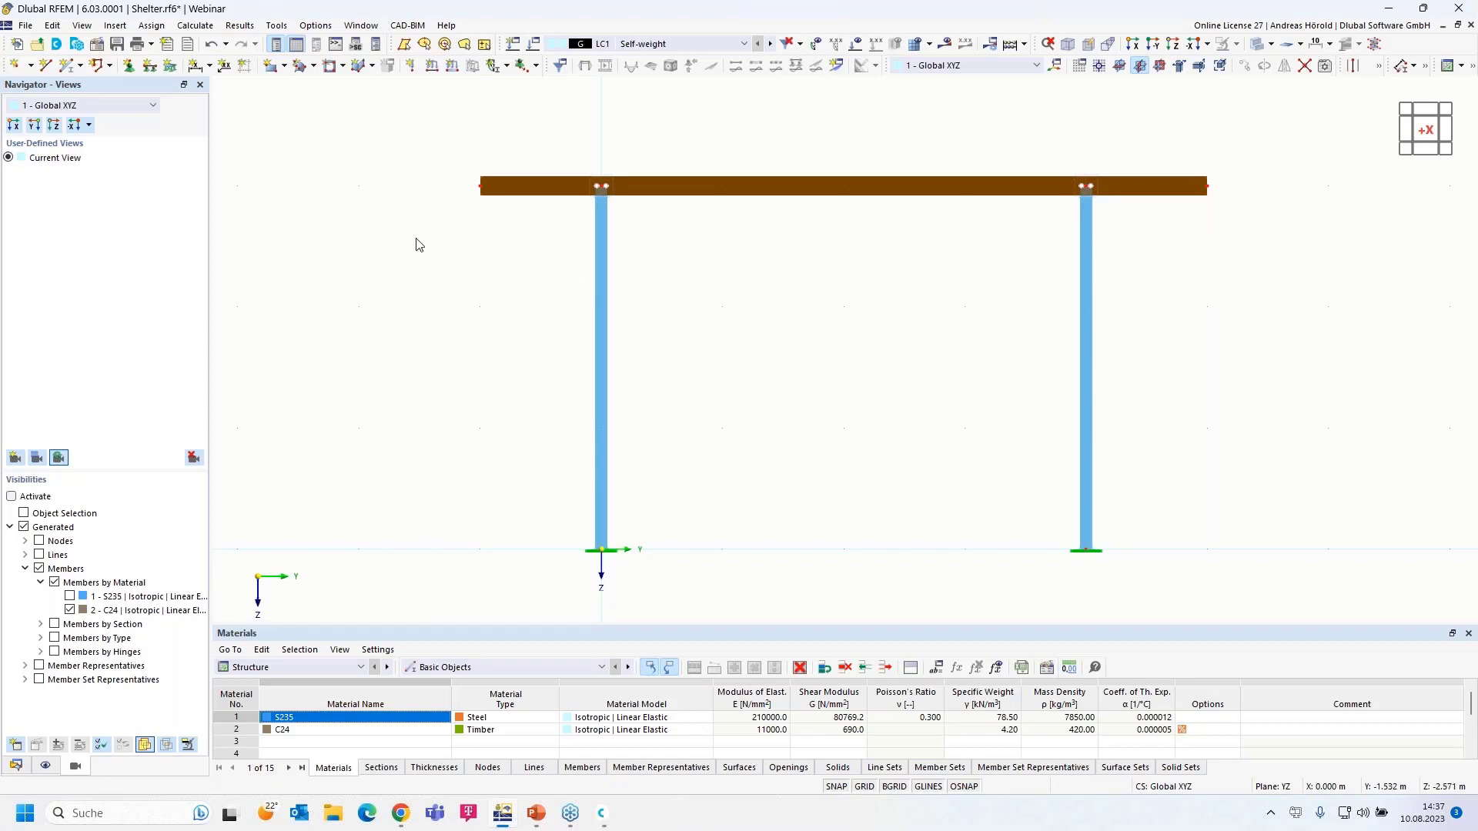
left_click_drag(416, 239, 1269, 151)
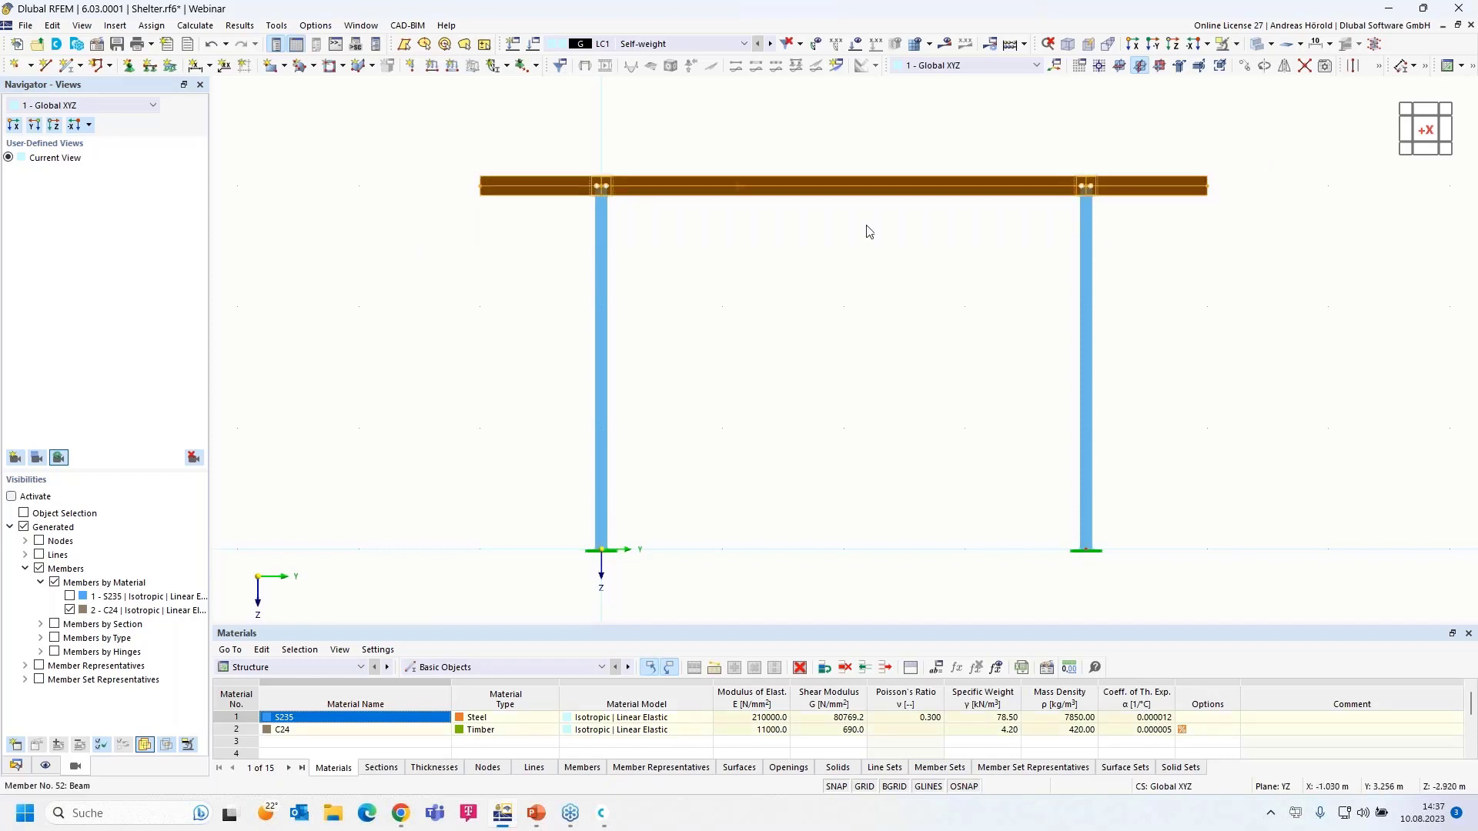
right_click(768, 197)
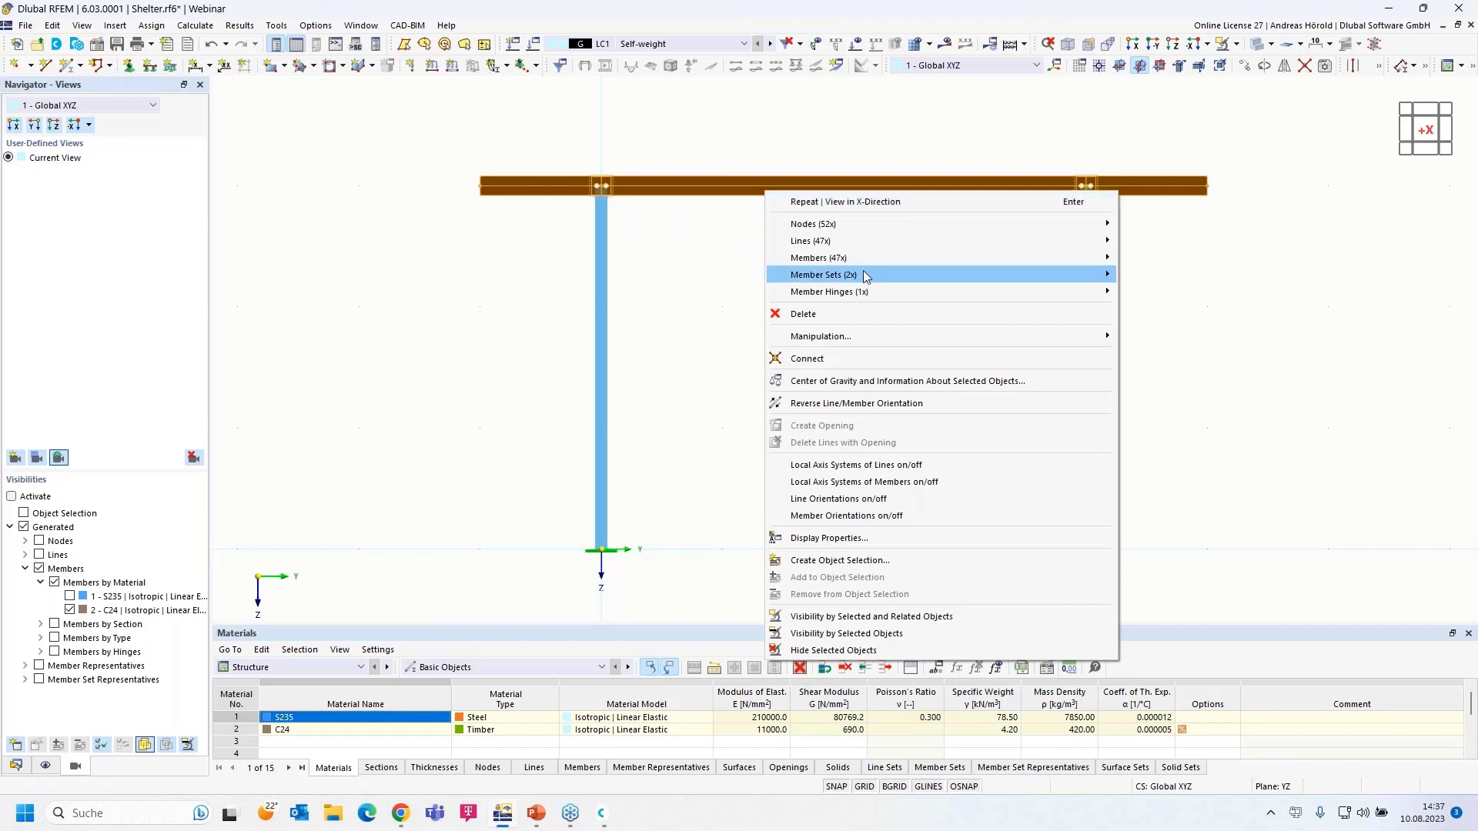
mouse_move(856, 339)
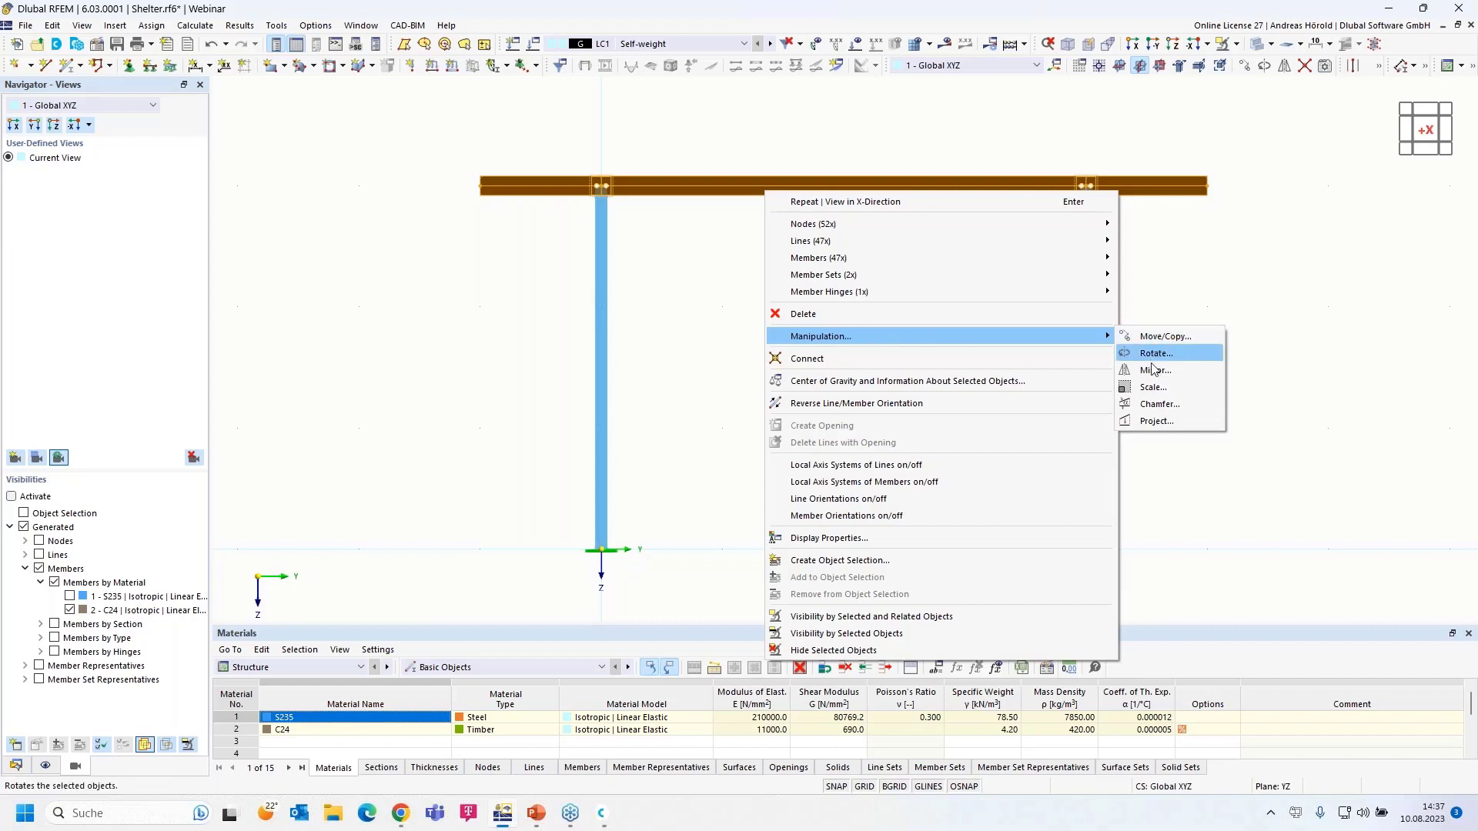
left_click(1166, 408)
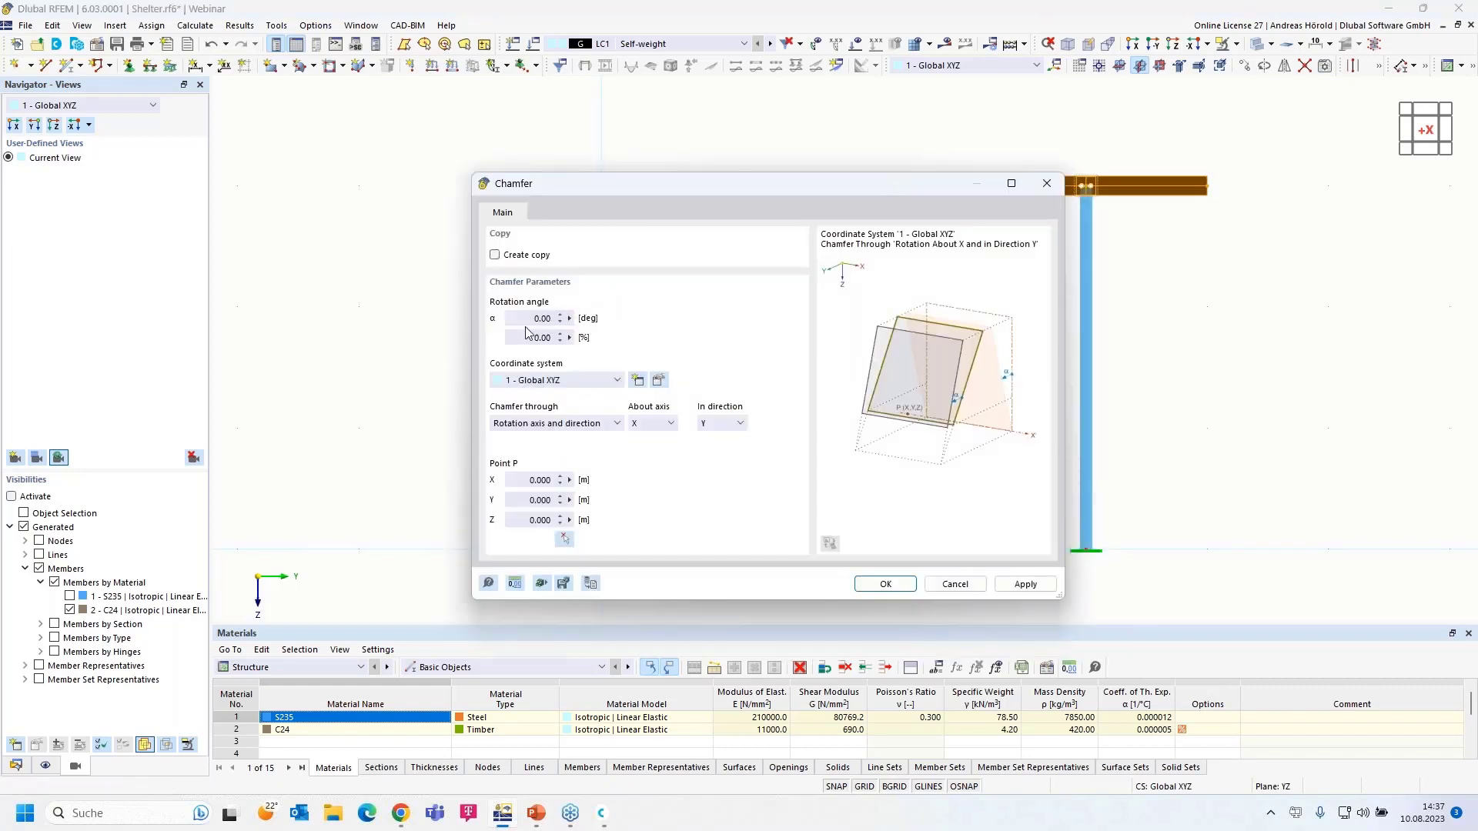
- Chamfer the roof purlins 5° about X in direction Z around Node 5
left_click(518, 318)
type("5")
left_click(526, 339)
left_click(564, 425)
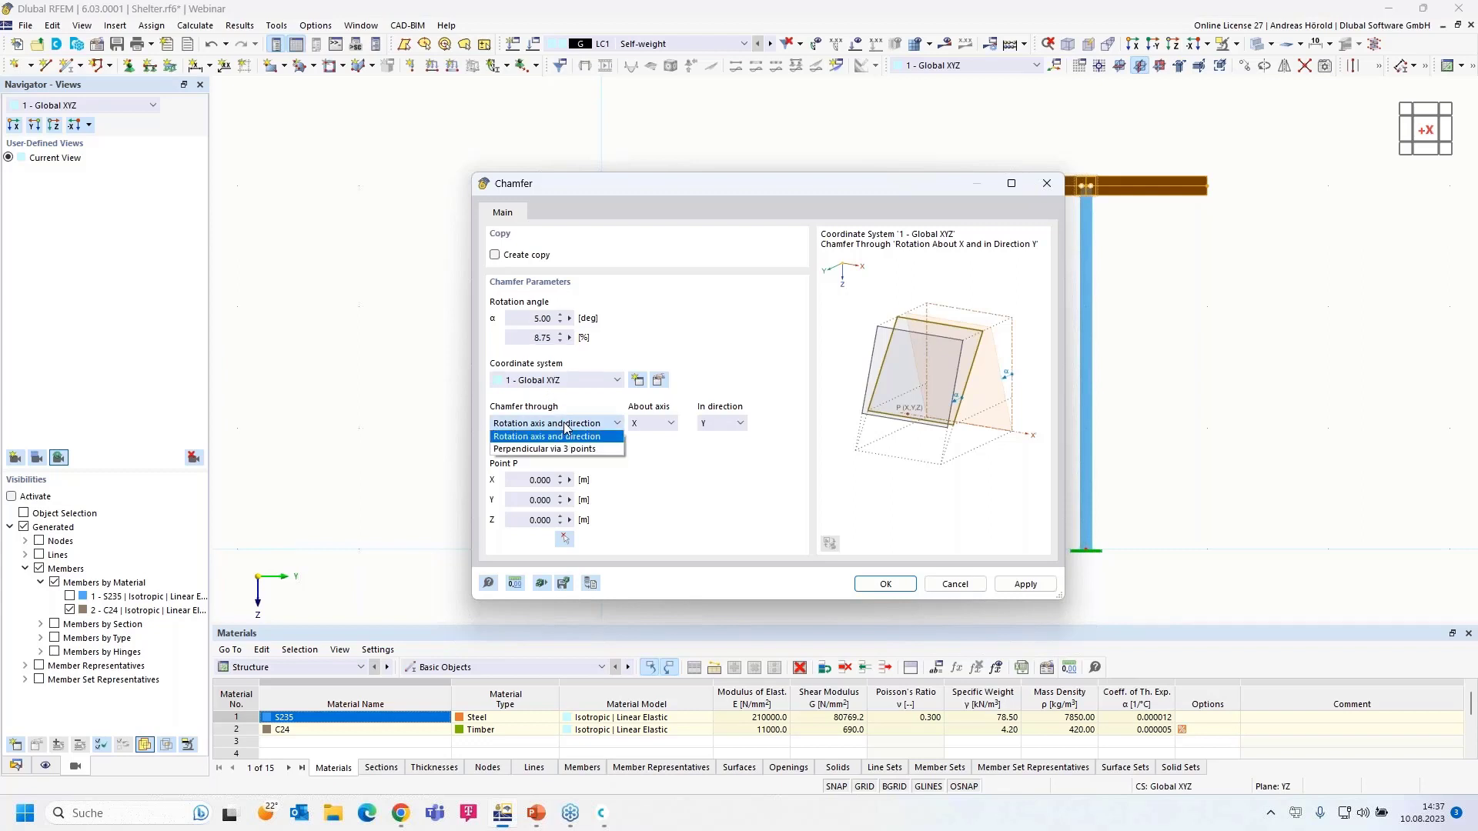
left_click(565, 426)
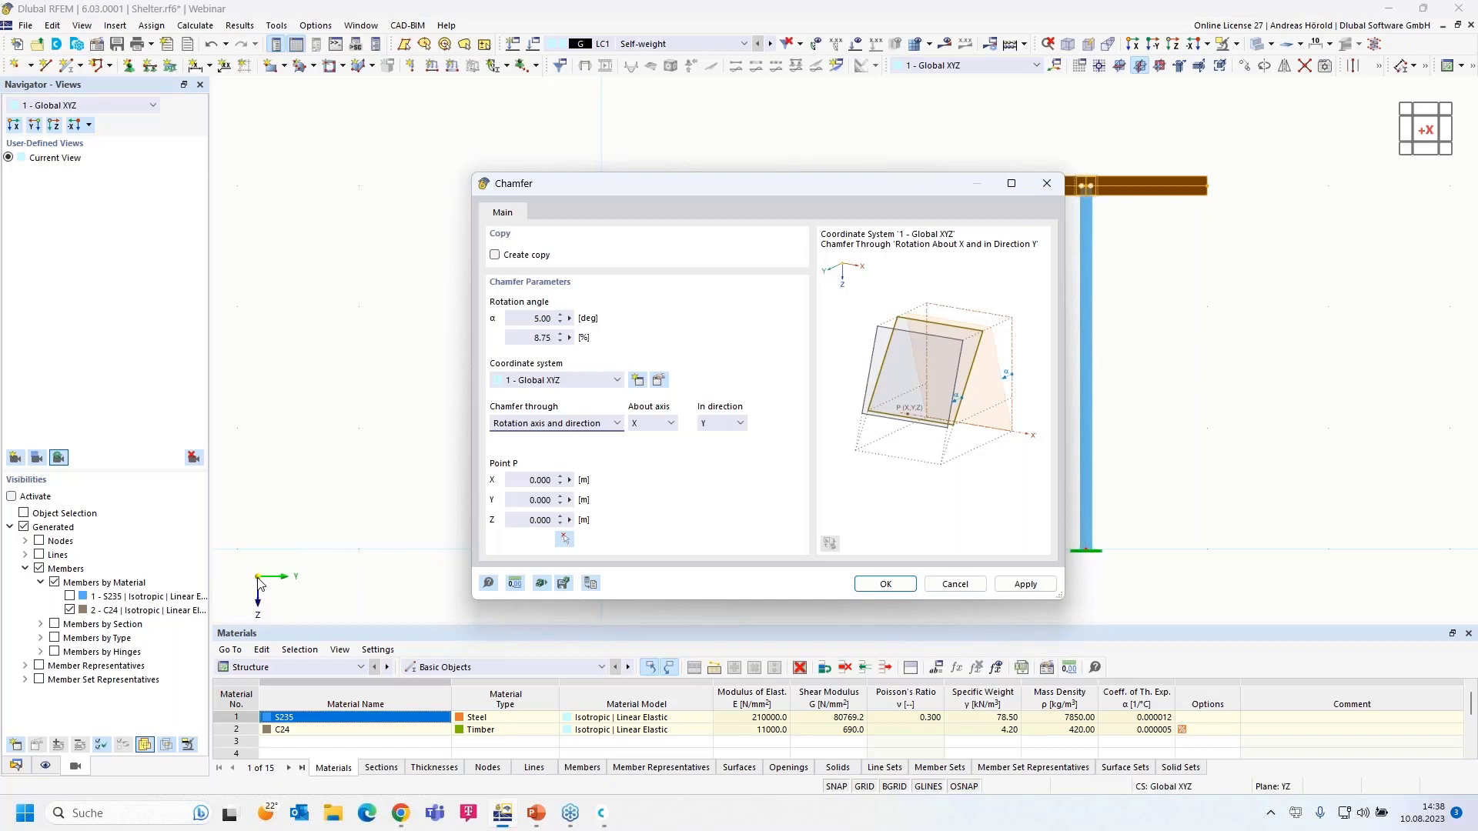
left_click(724, 426)
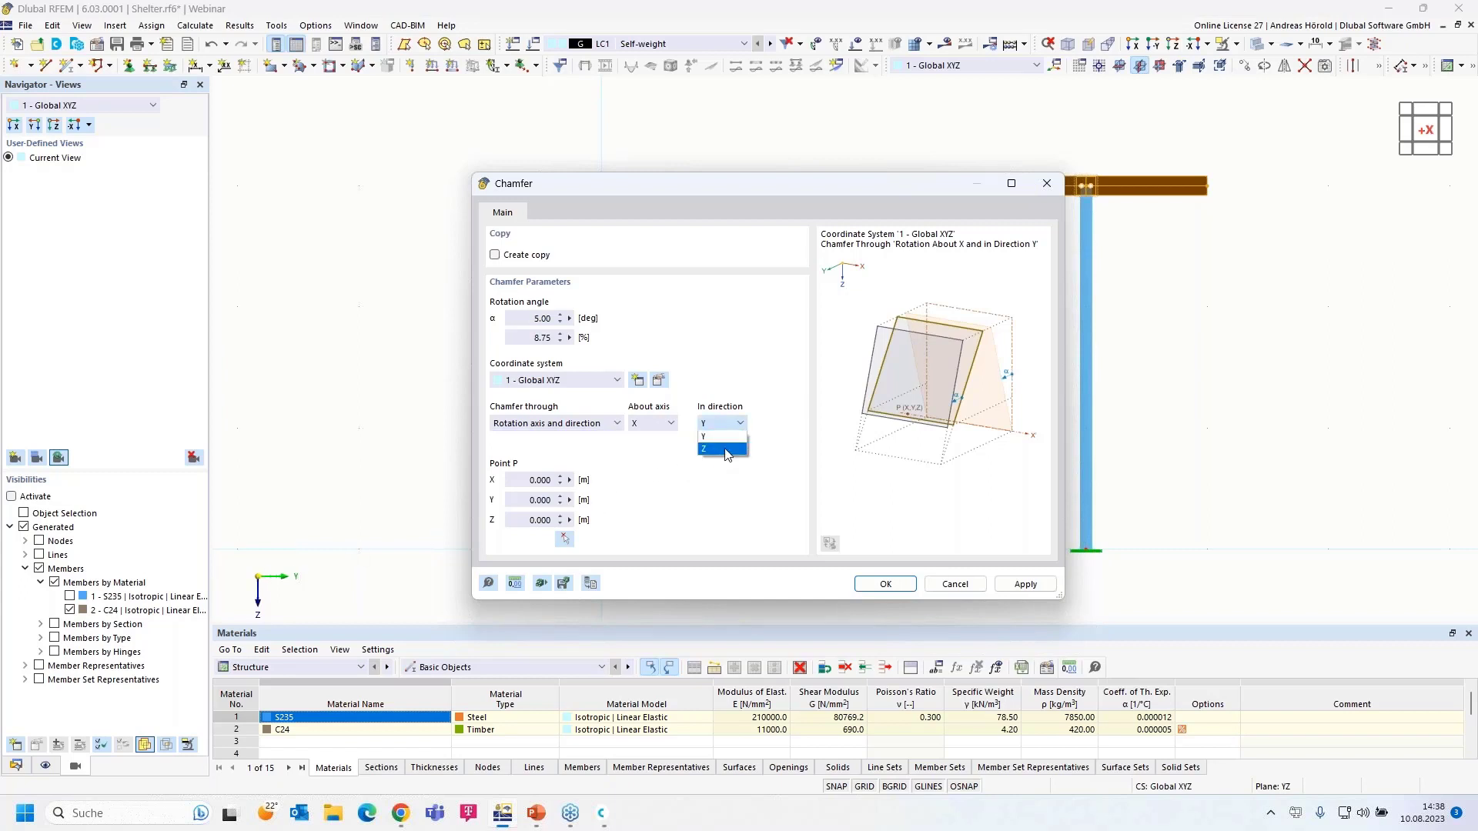
left_click(724, 449)
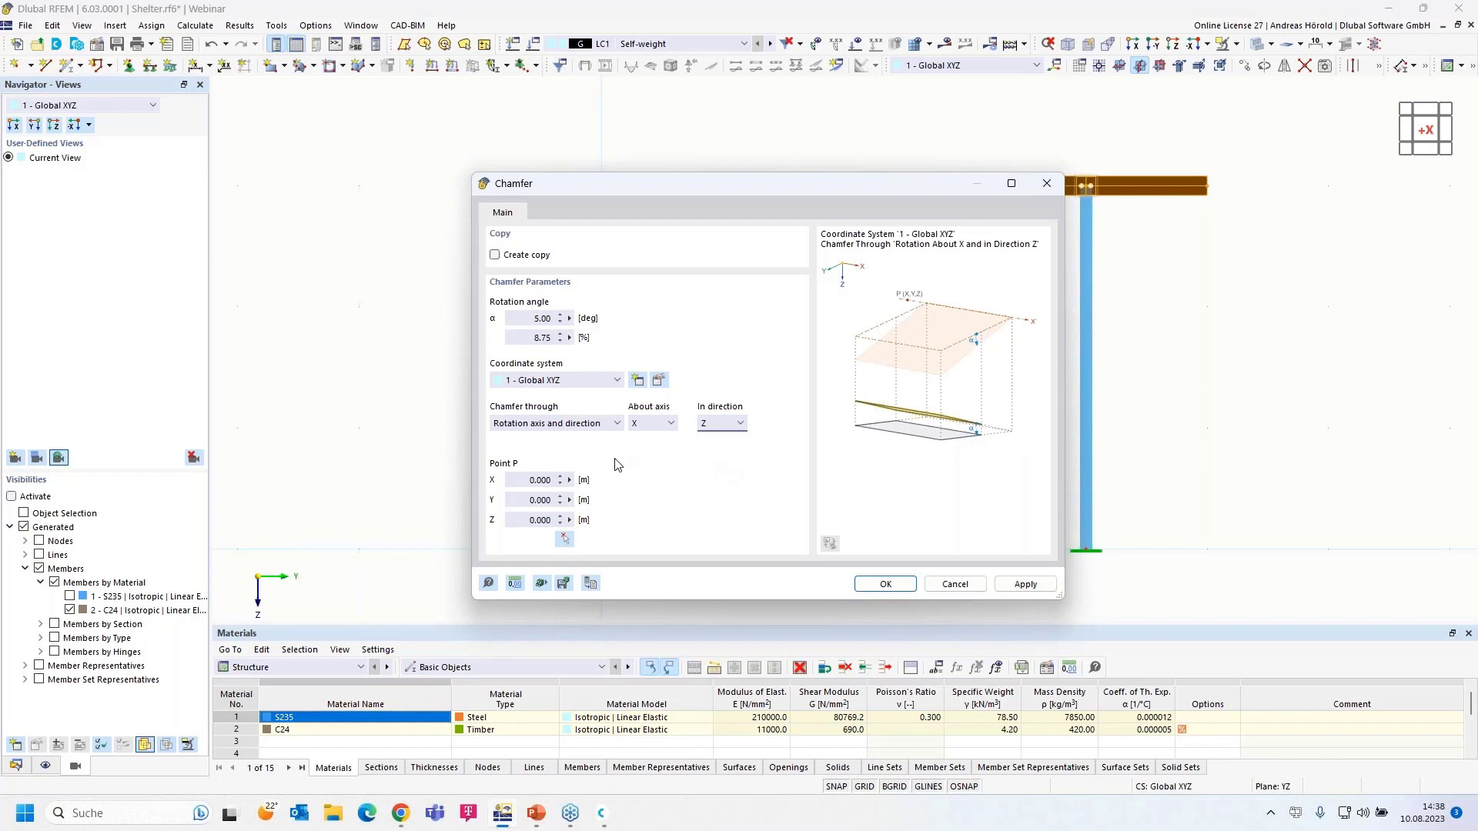
left_click(565, 539)
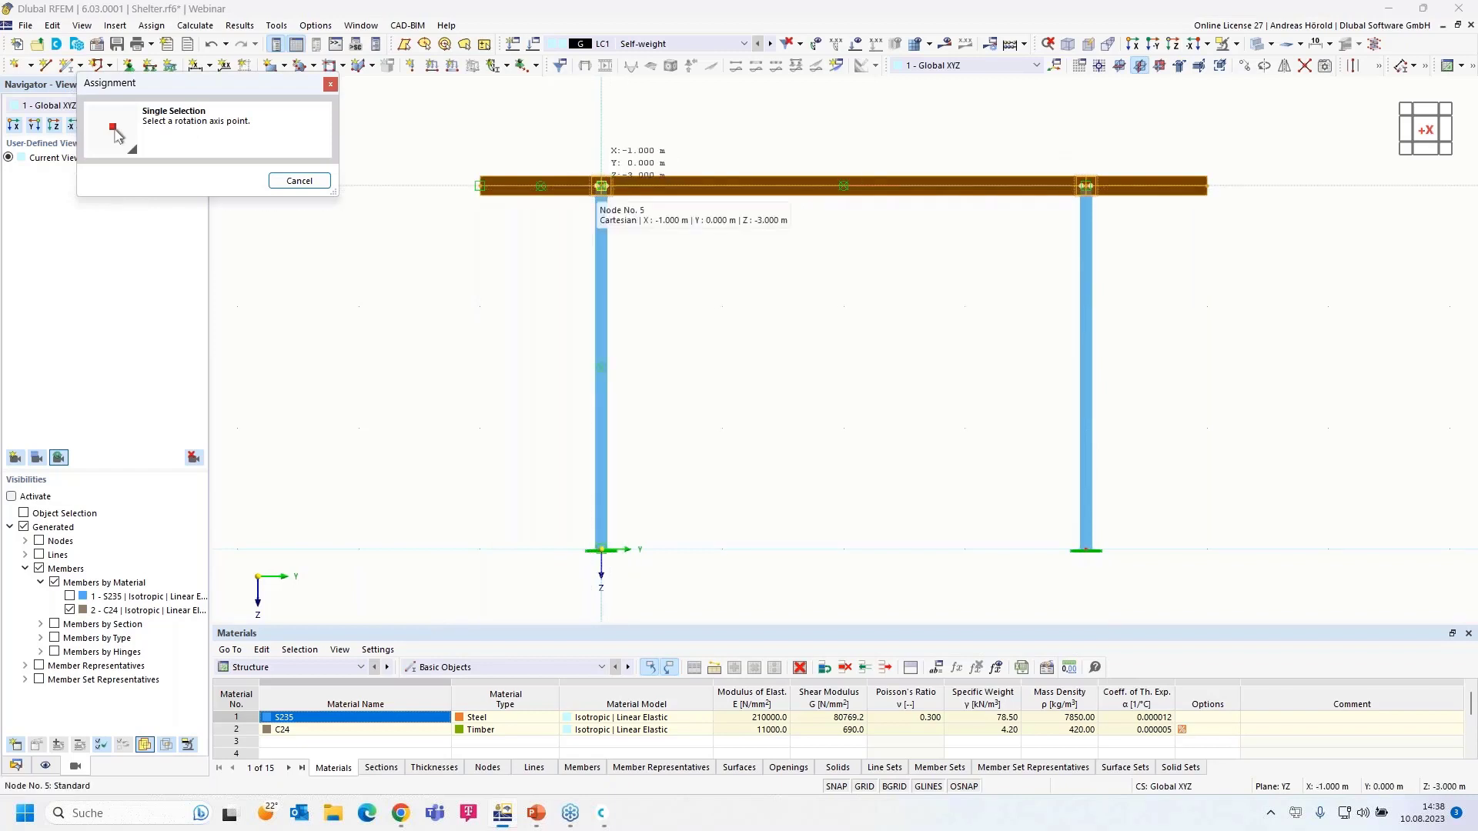
left_click(601, 187)
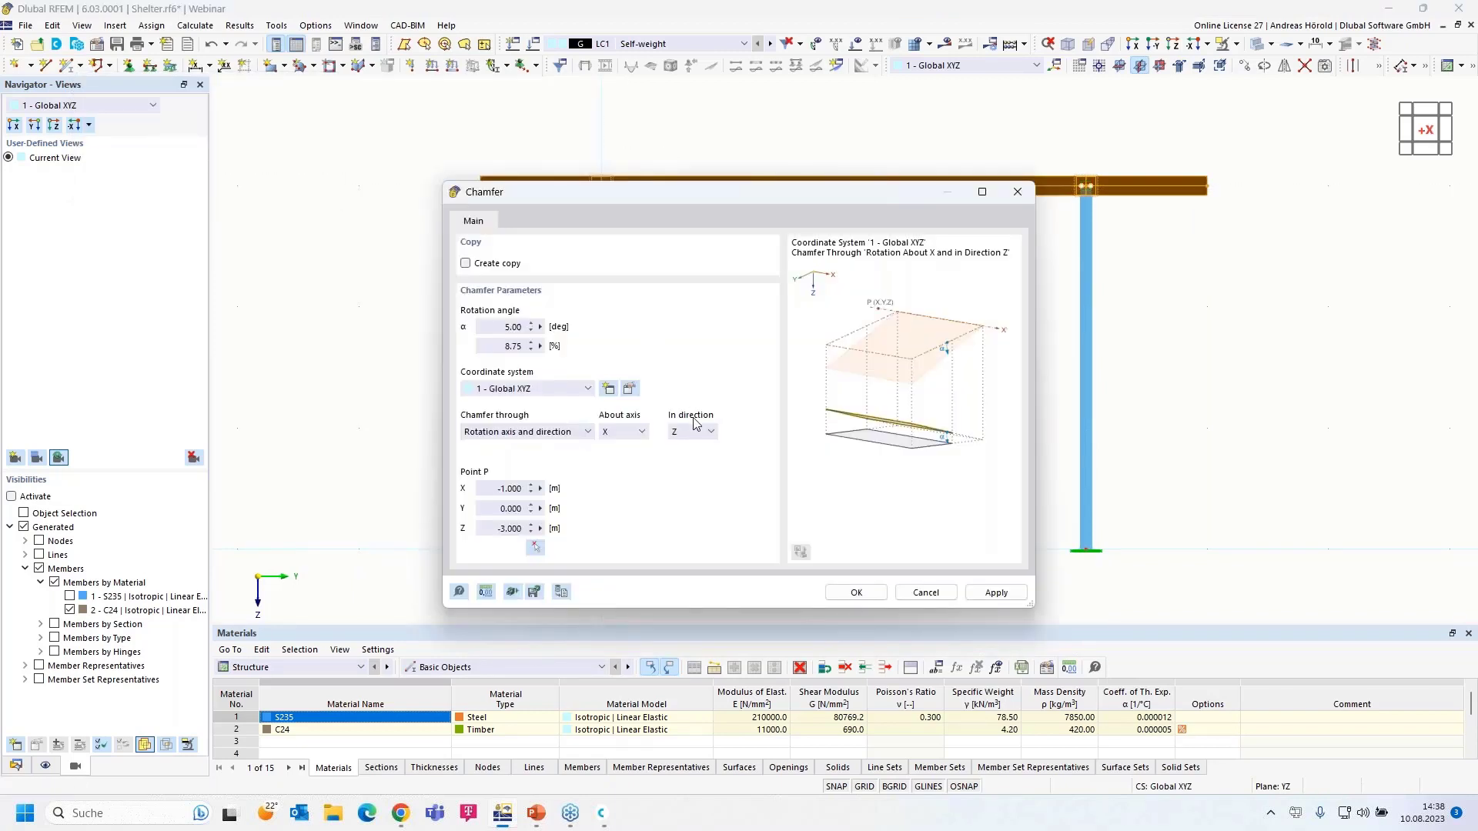
left_click(860, 595)
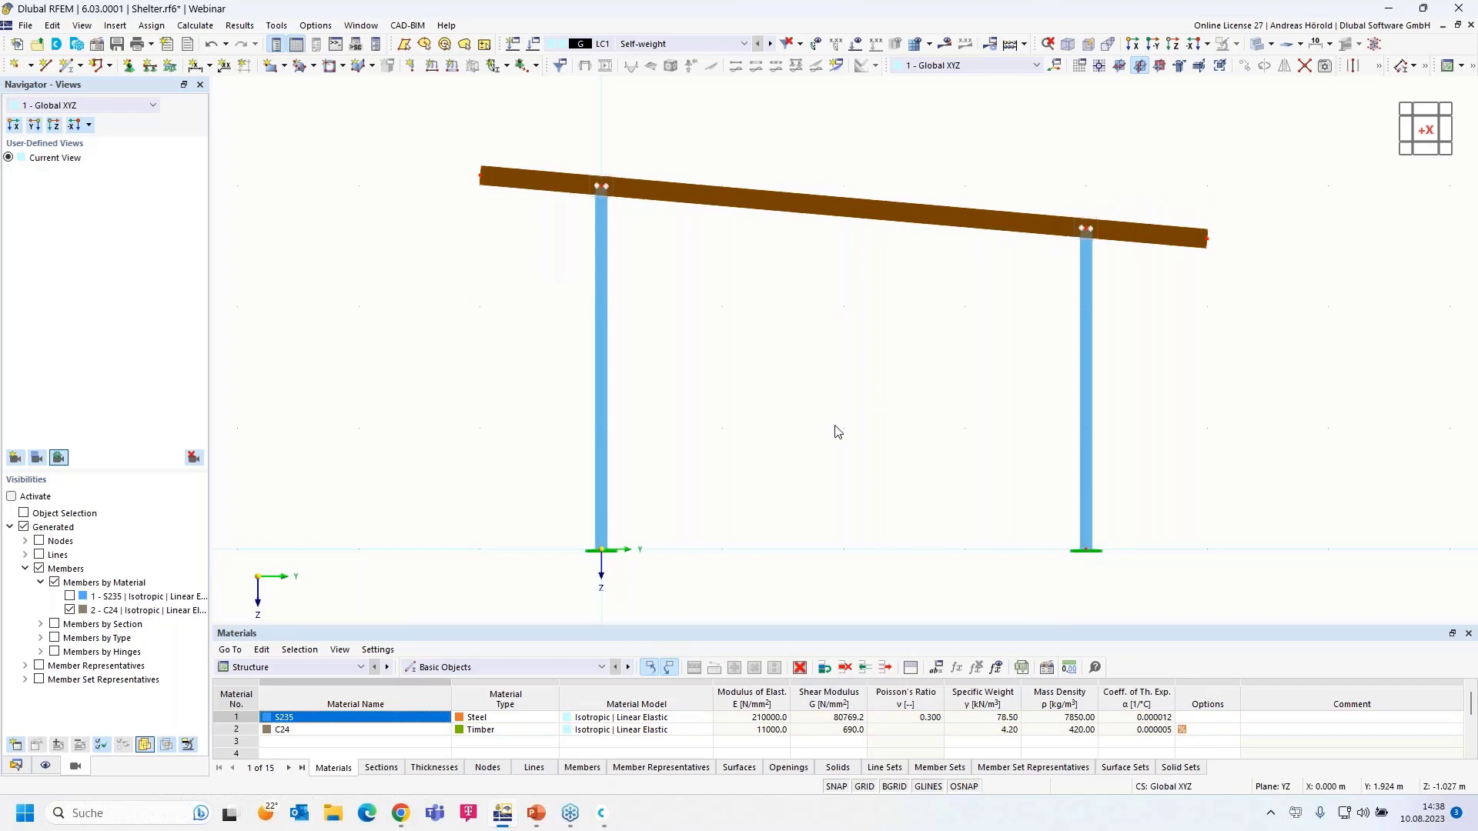
- Give outer roof beams 49 and 52 one intermediate on-member node each (n=1), without dividing them
middle_click_drag(835, 427, 746, 454, "ctrl")
scroll(746, 454, "down", 5)
scroll(893, 481, "up", 2)
middle_click_drag(888, 479, 889, 545)
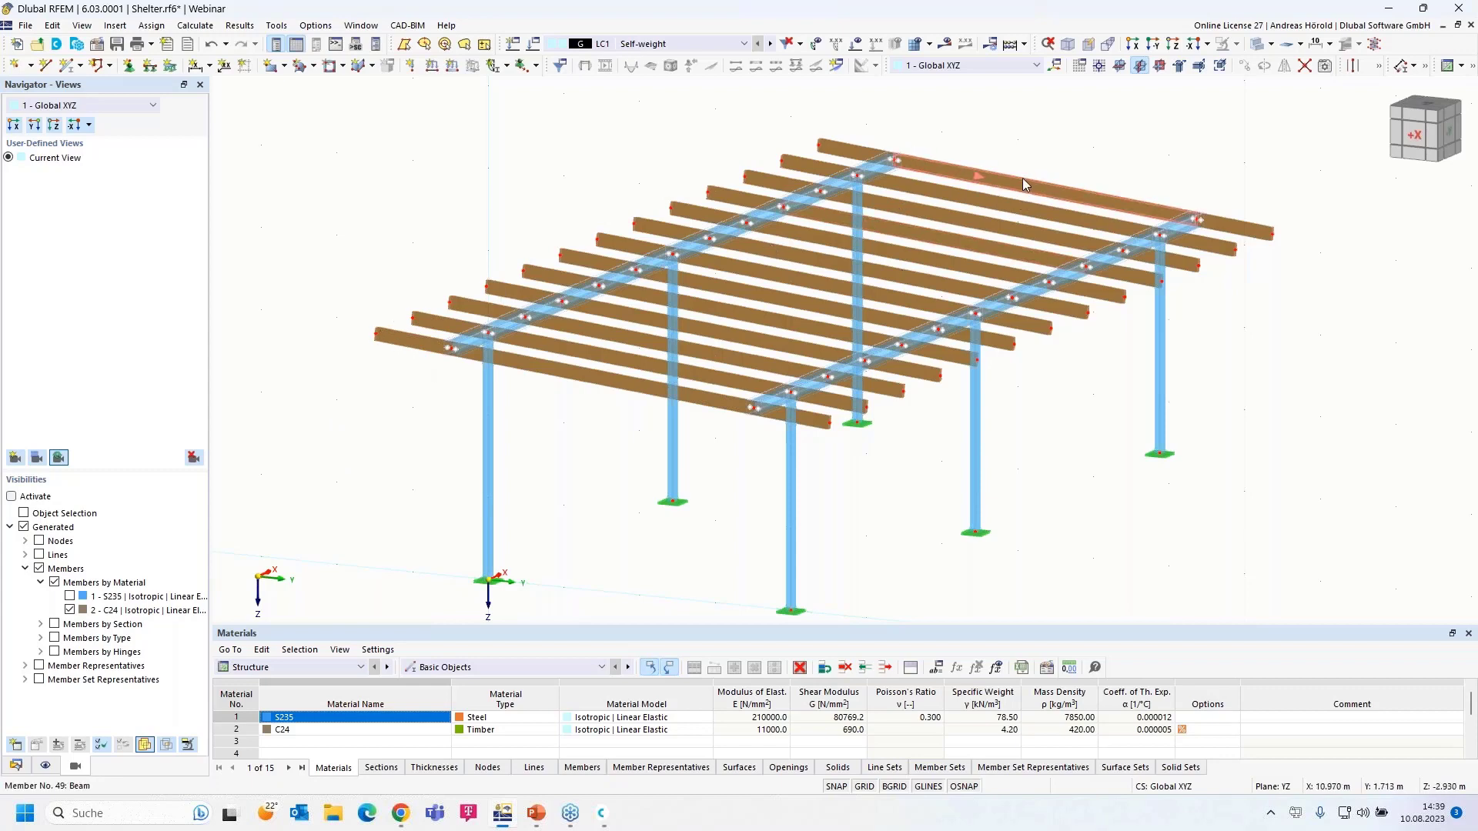
mouse_move(1022, 178)
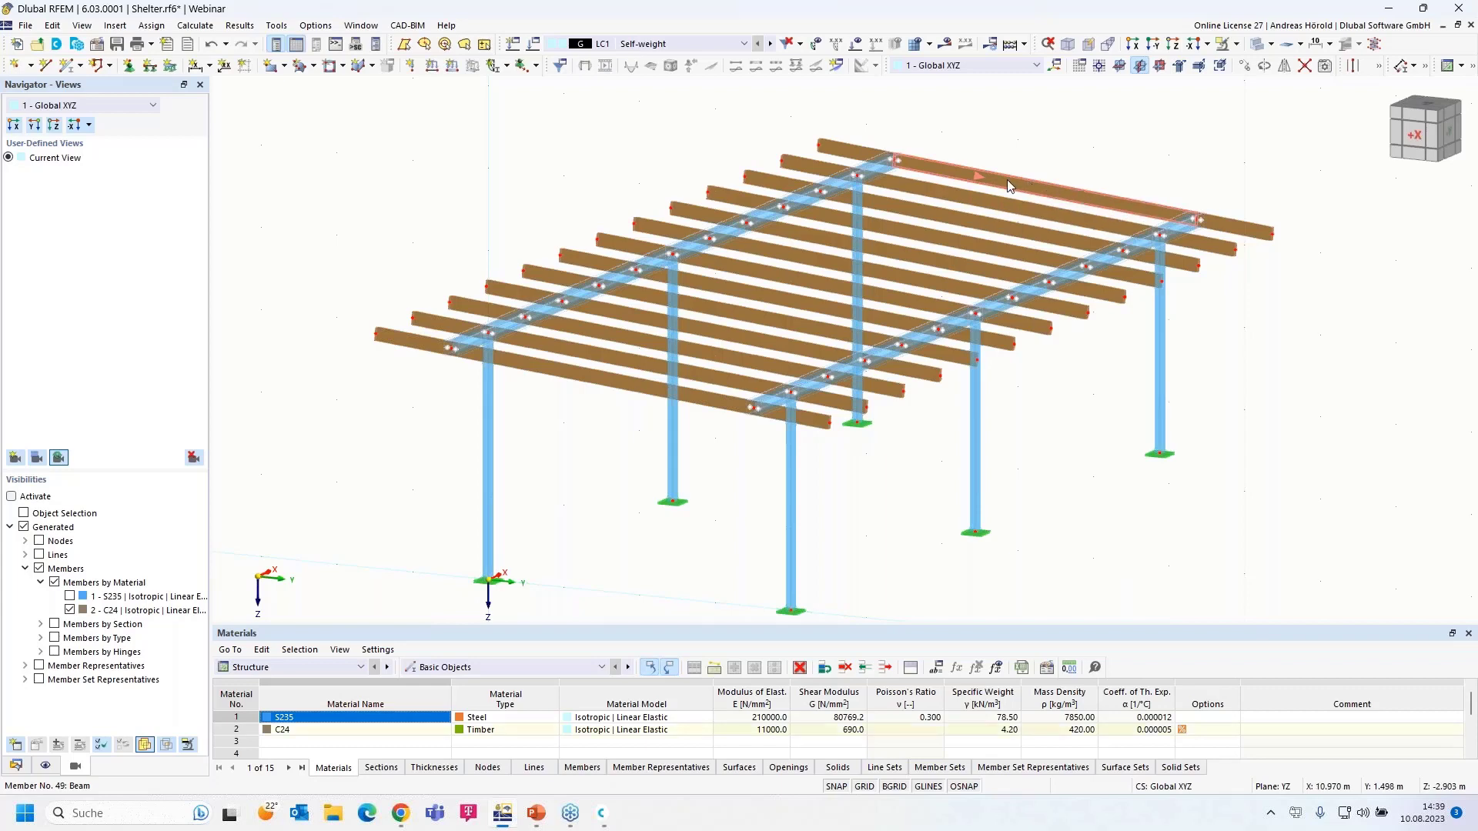
left_click(988, 195)
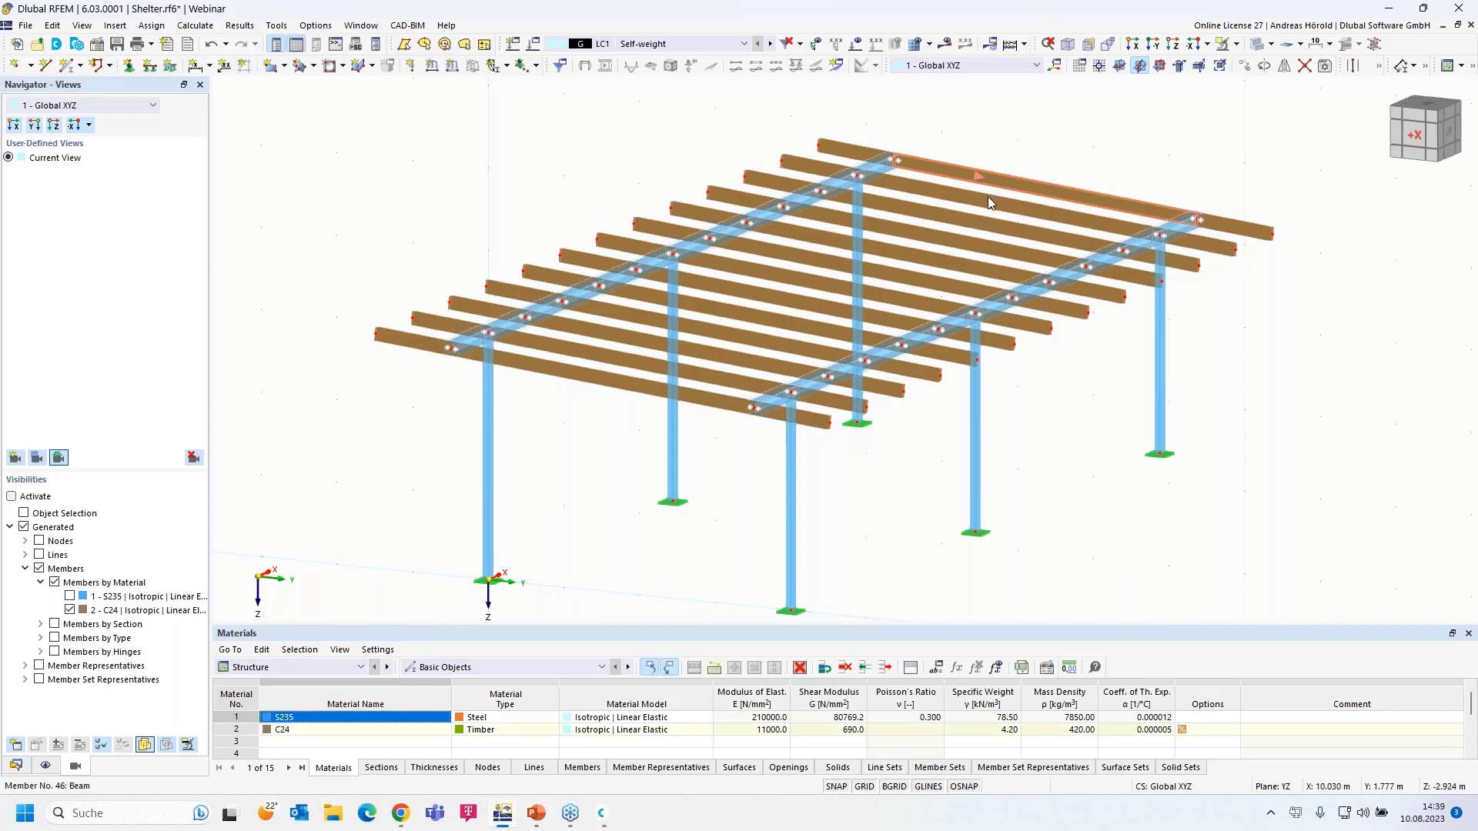
right_click(691, 394)
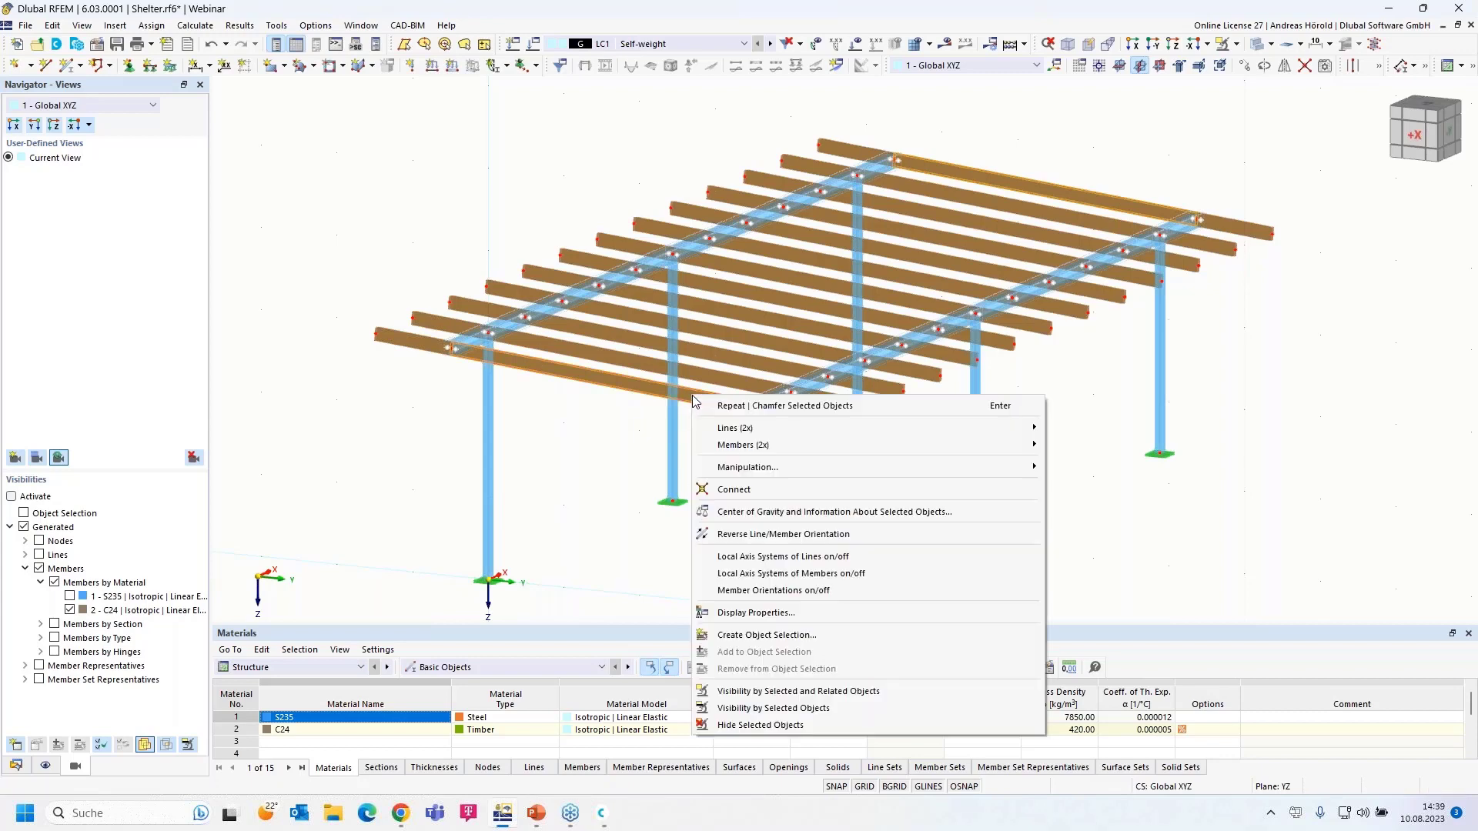
mouse_move(815, 450)
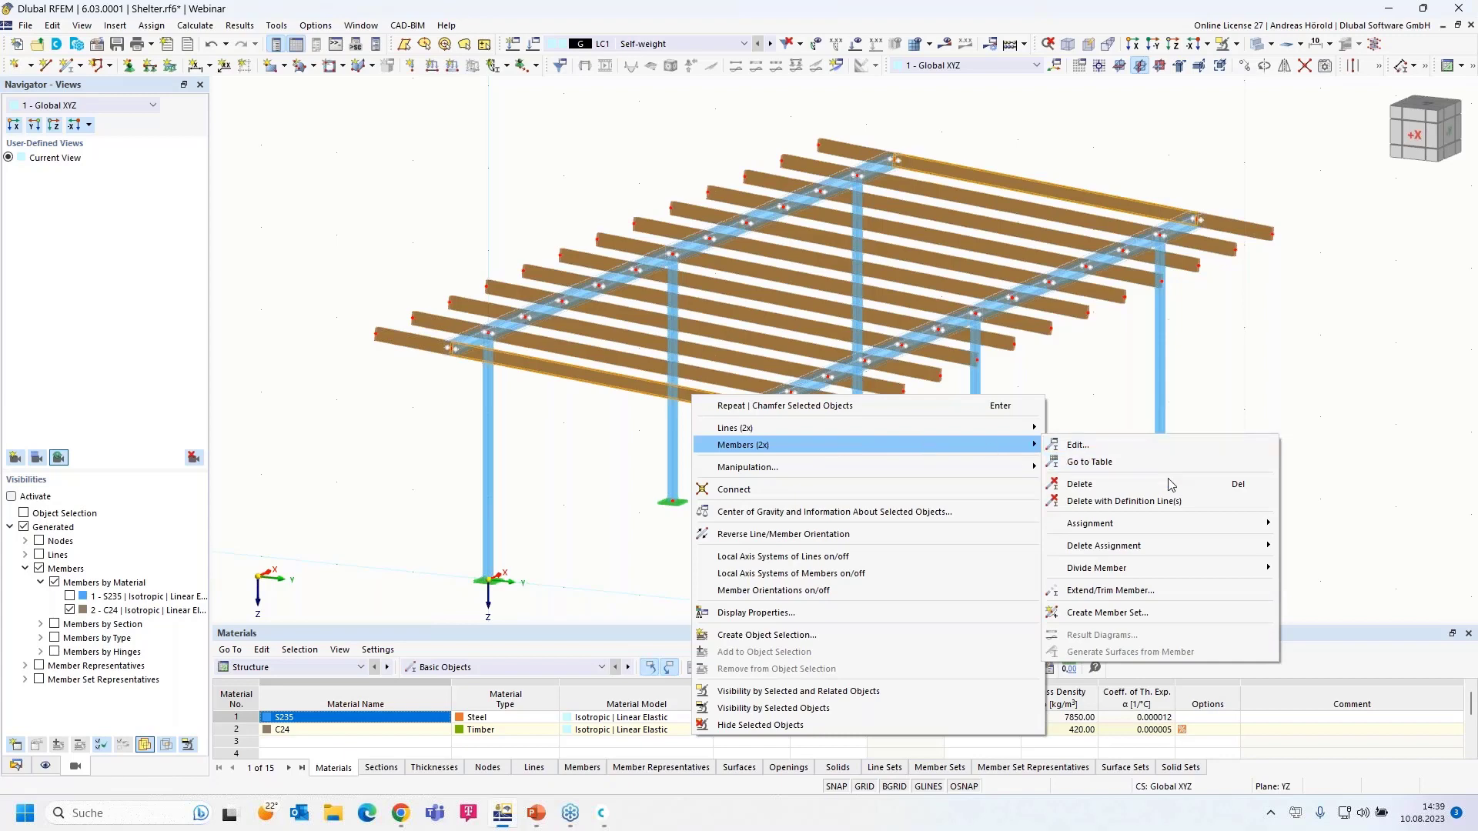
mouse_move(1147, 568)
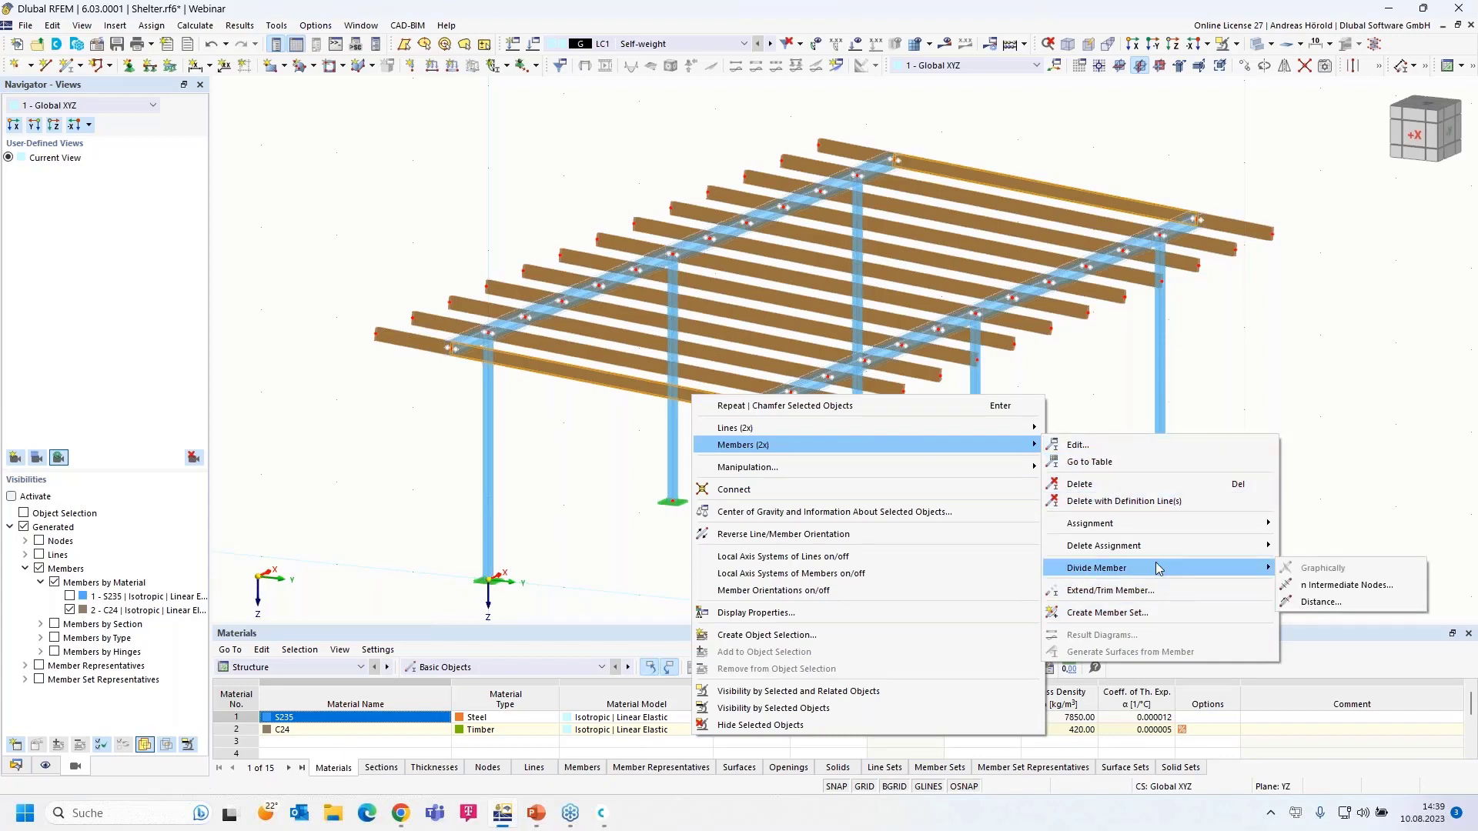
left_click(1347, 584)
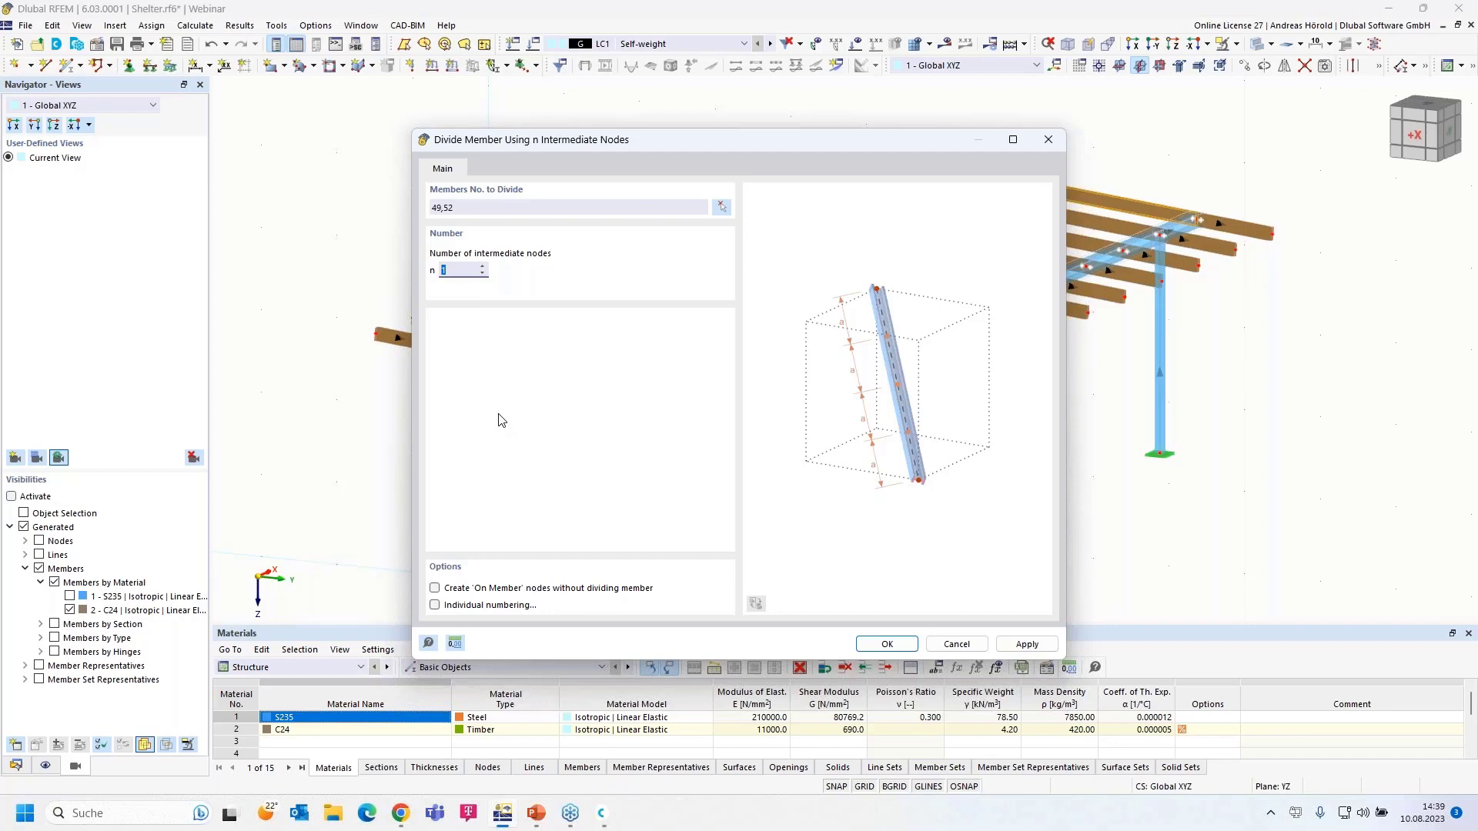
left_click(435, 589)
left_click(888, 644)
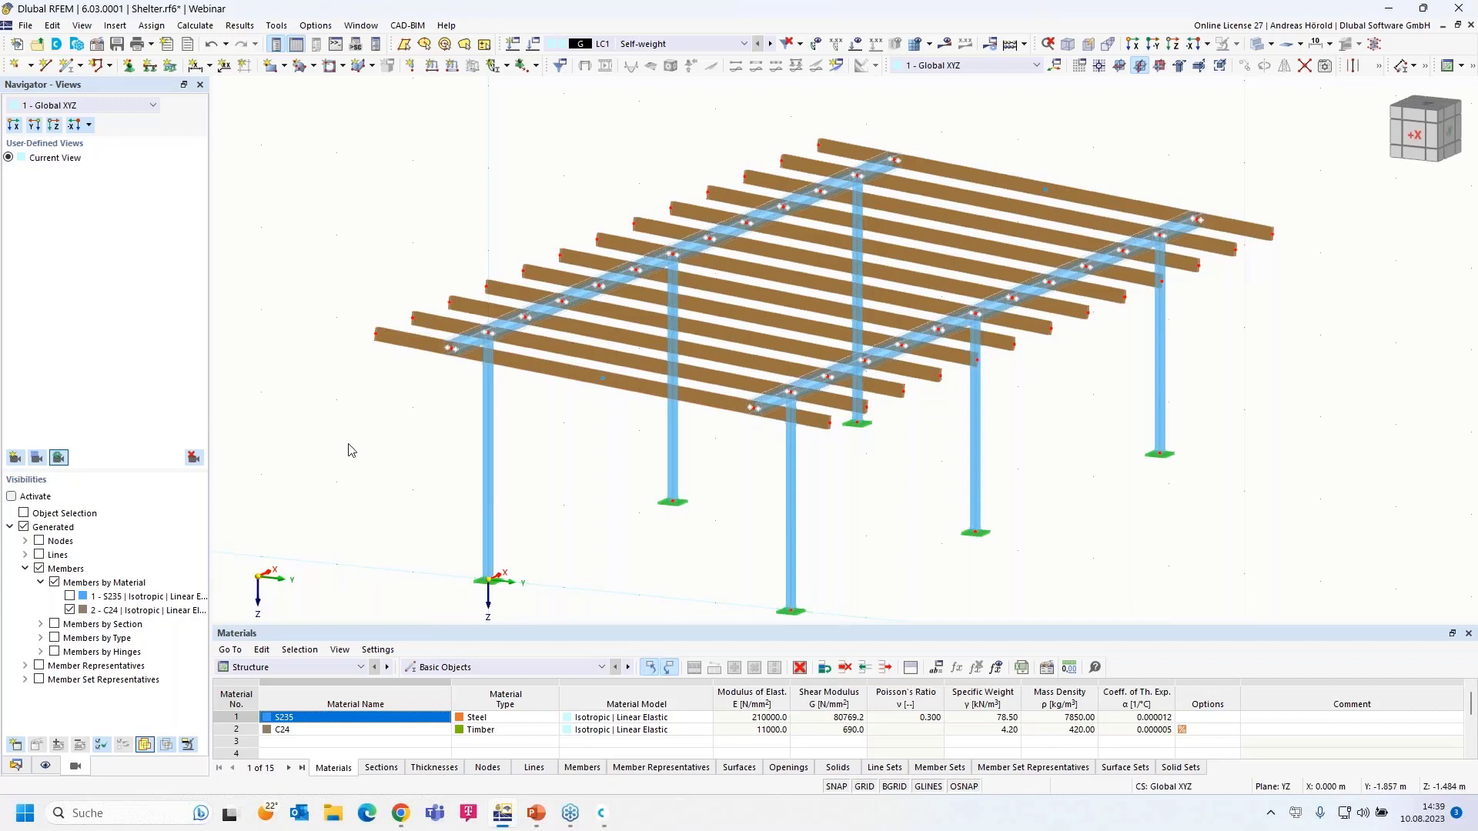
- Open Load Cases & Combinations for the active load case LC1 Self-weight
scroll(350, 450, "down", 1)
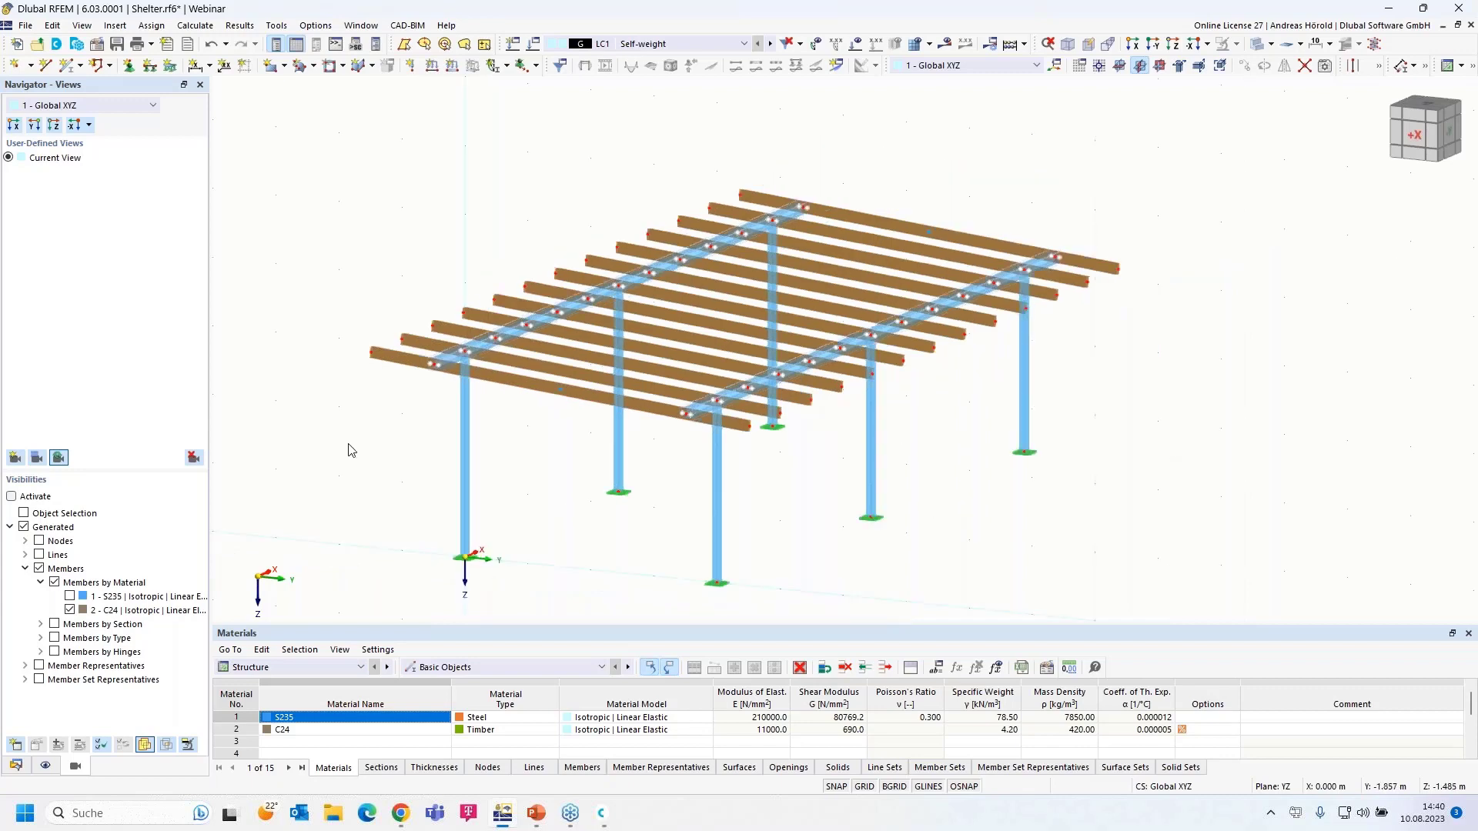
scroll(351, 450, "up", 1)
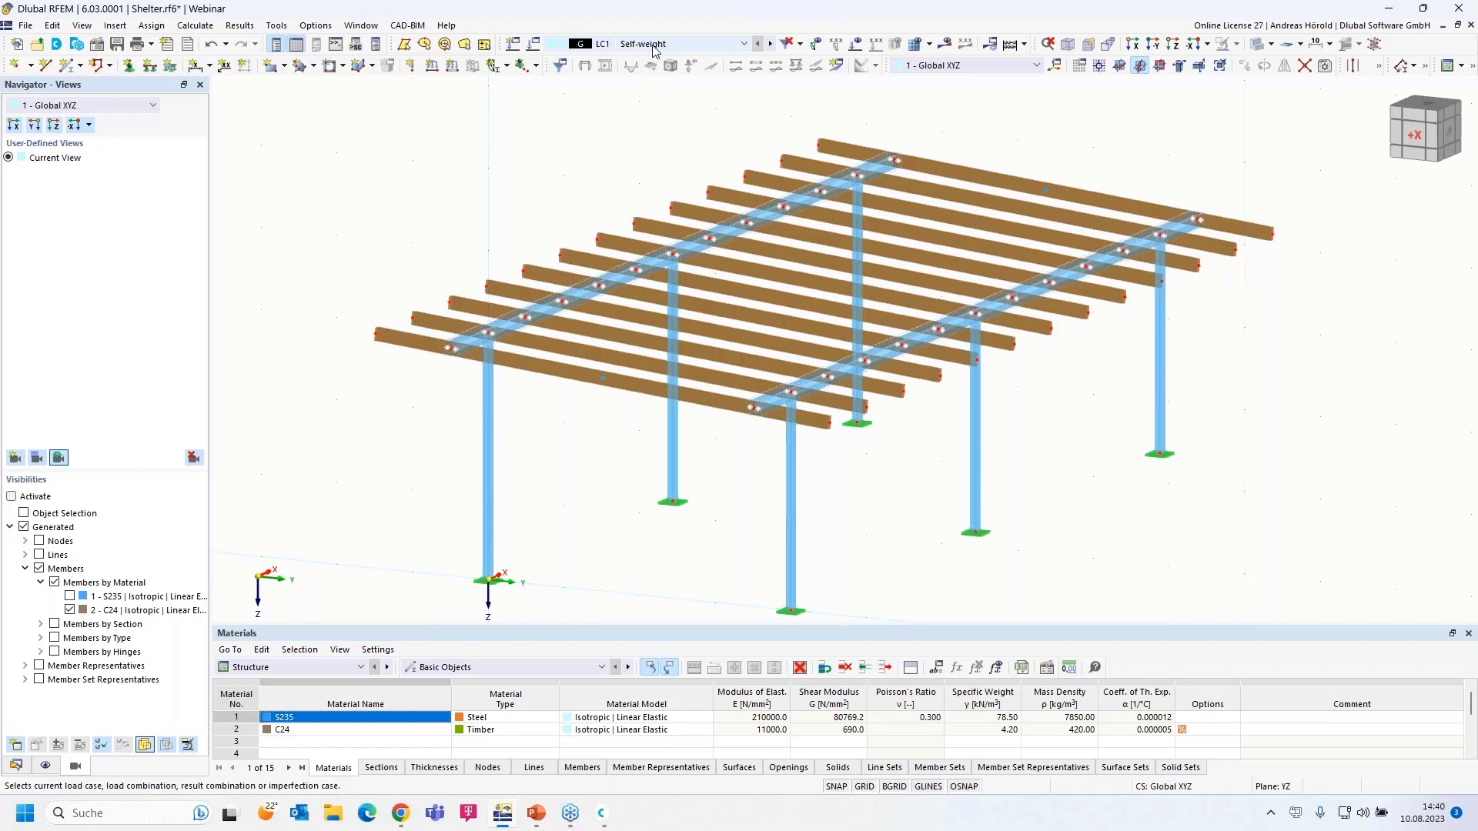
left_click(534, 44)
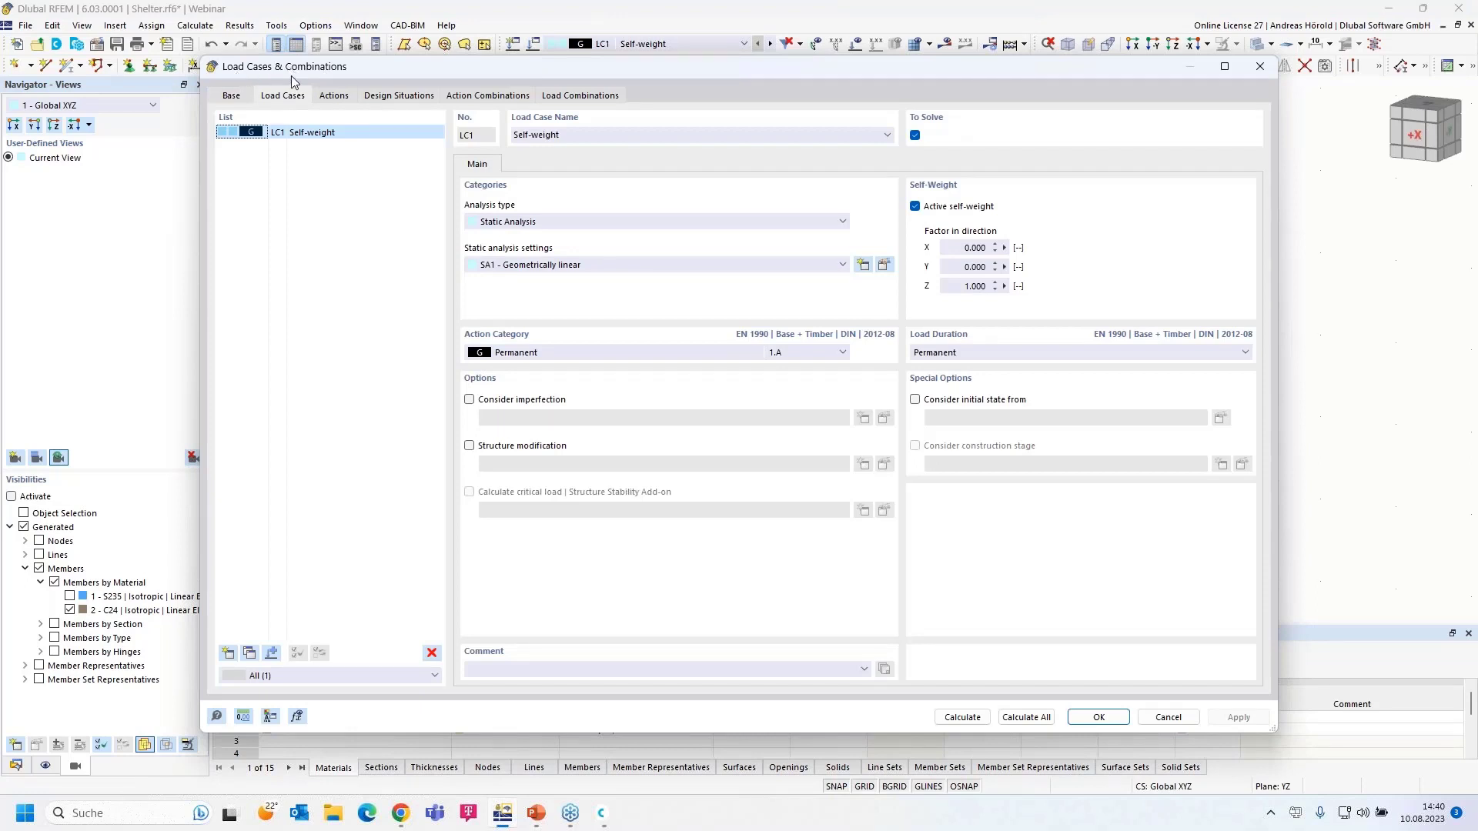
- Keep EN 1990 | Base + Timber and set the national annex deformation coefficient kdef to 0.8
left_click(231, 96)
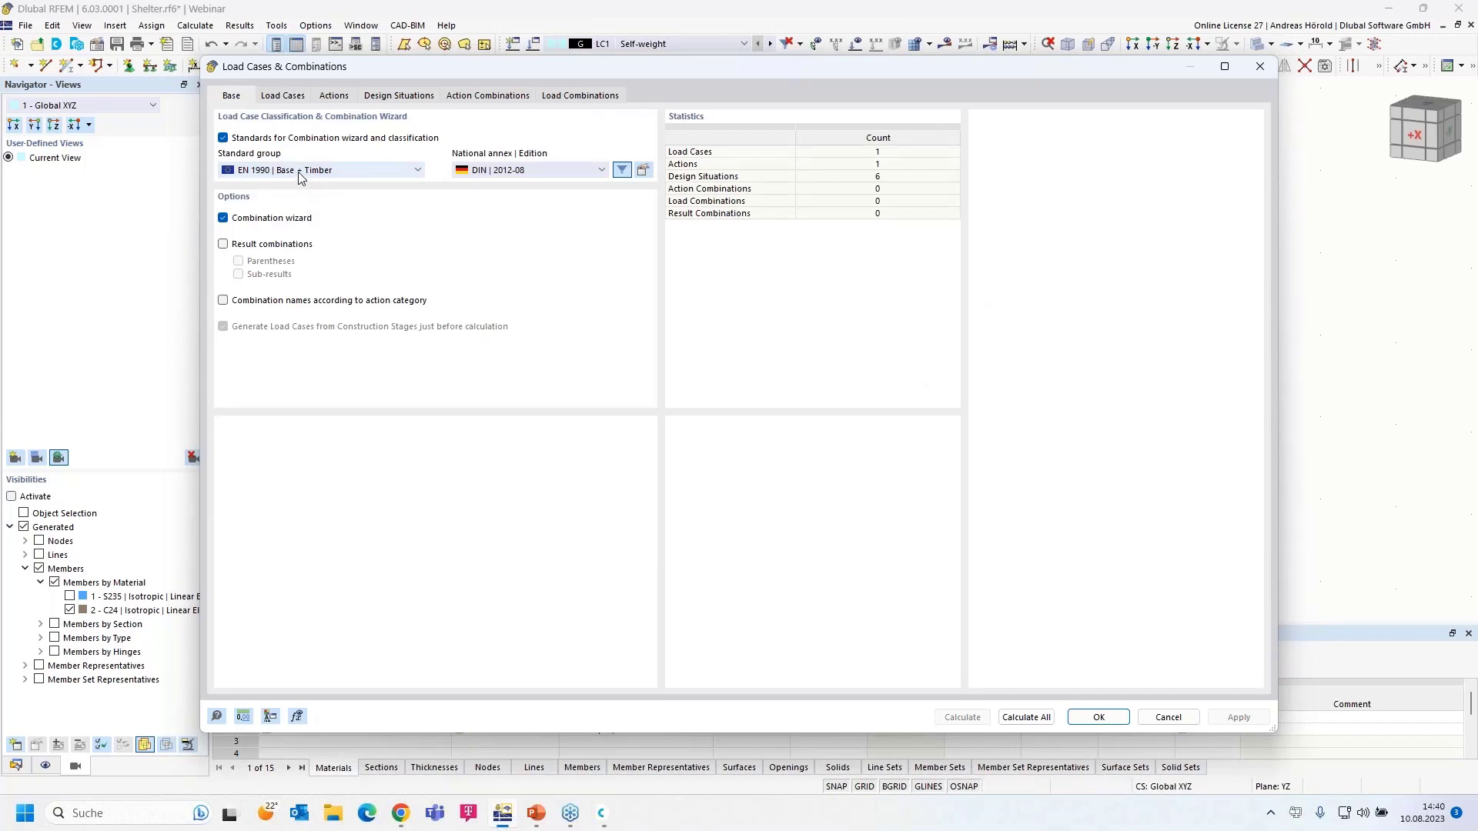
left_click(323, 174)
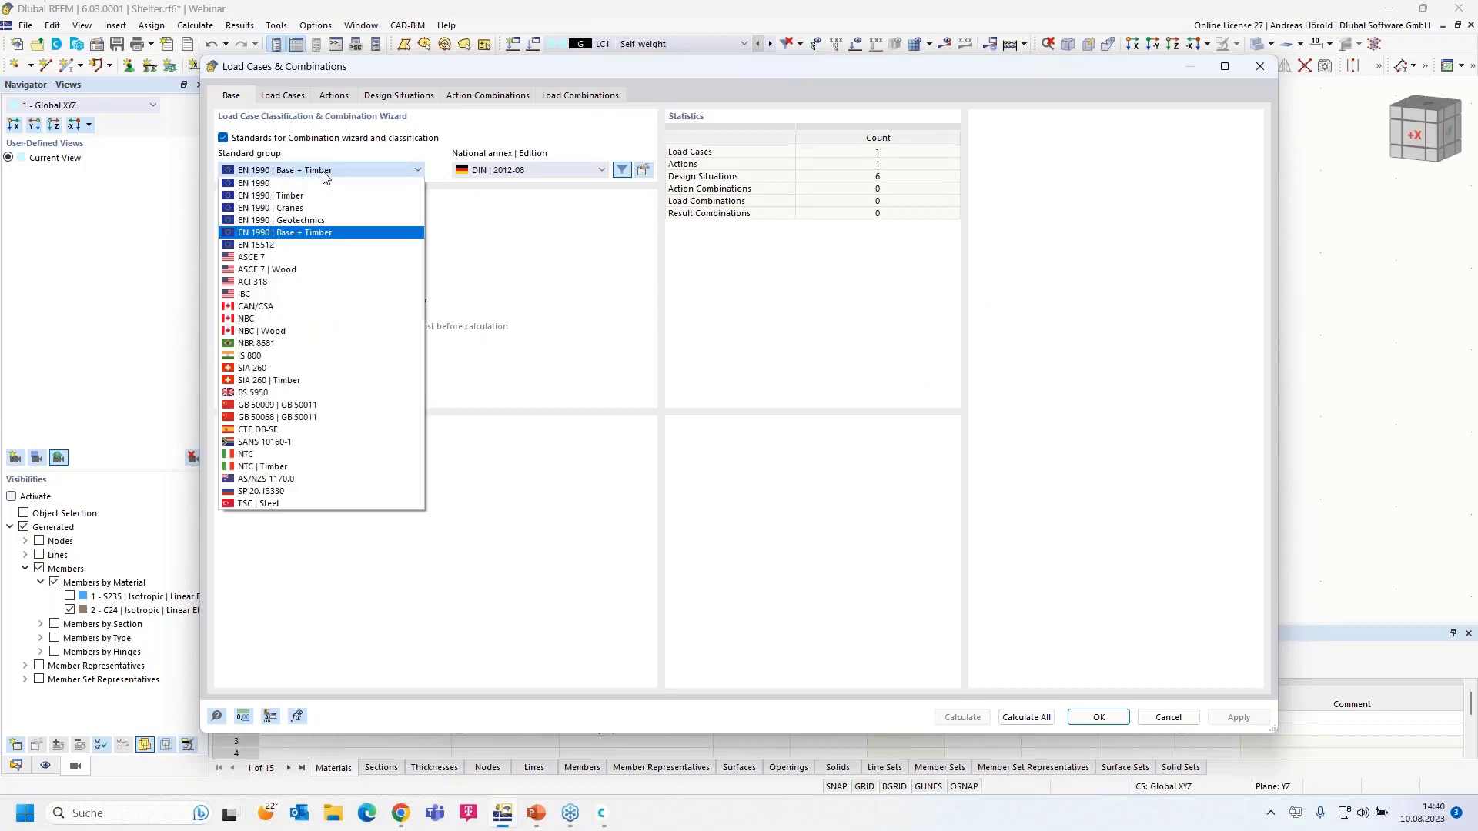
left_click(331, 174)
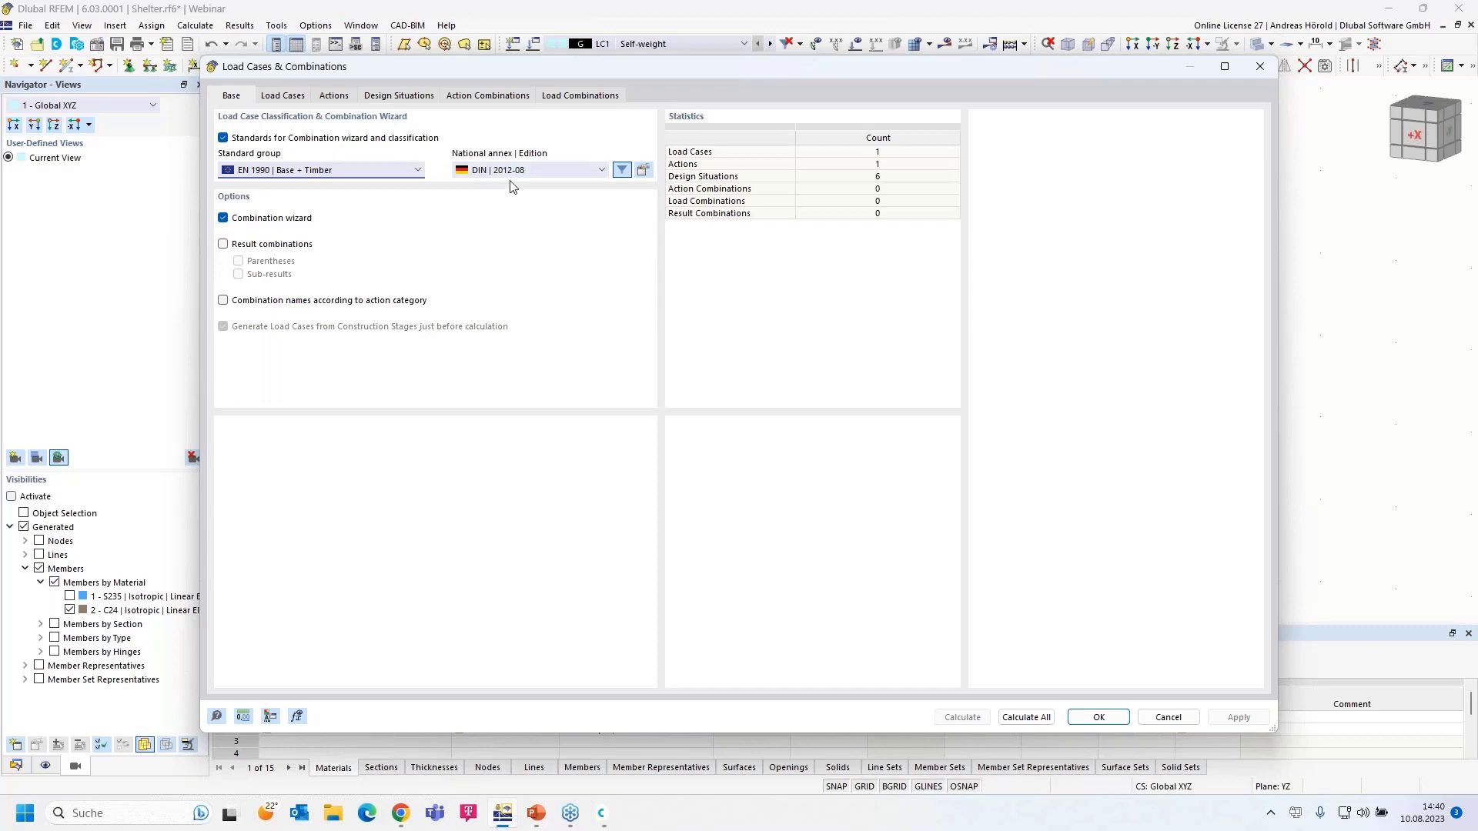
left_click(645, 170)
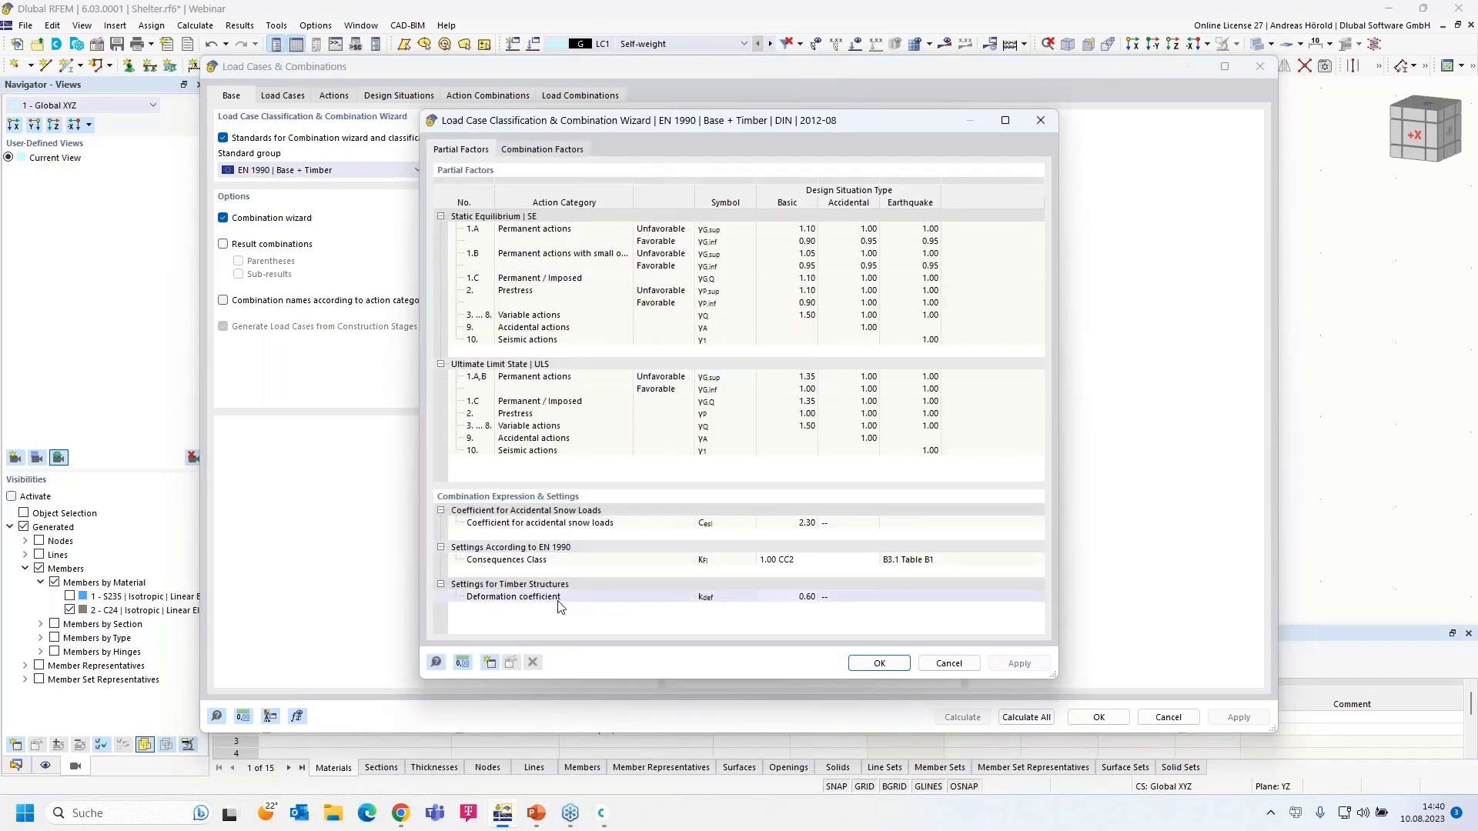
left_click(793, 598)
left_click(814, 597)
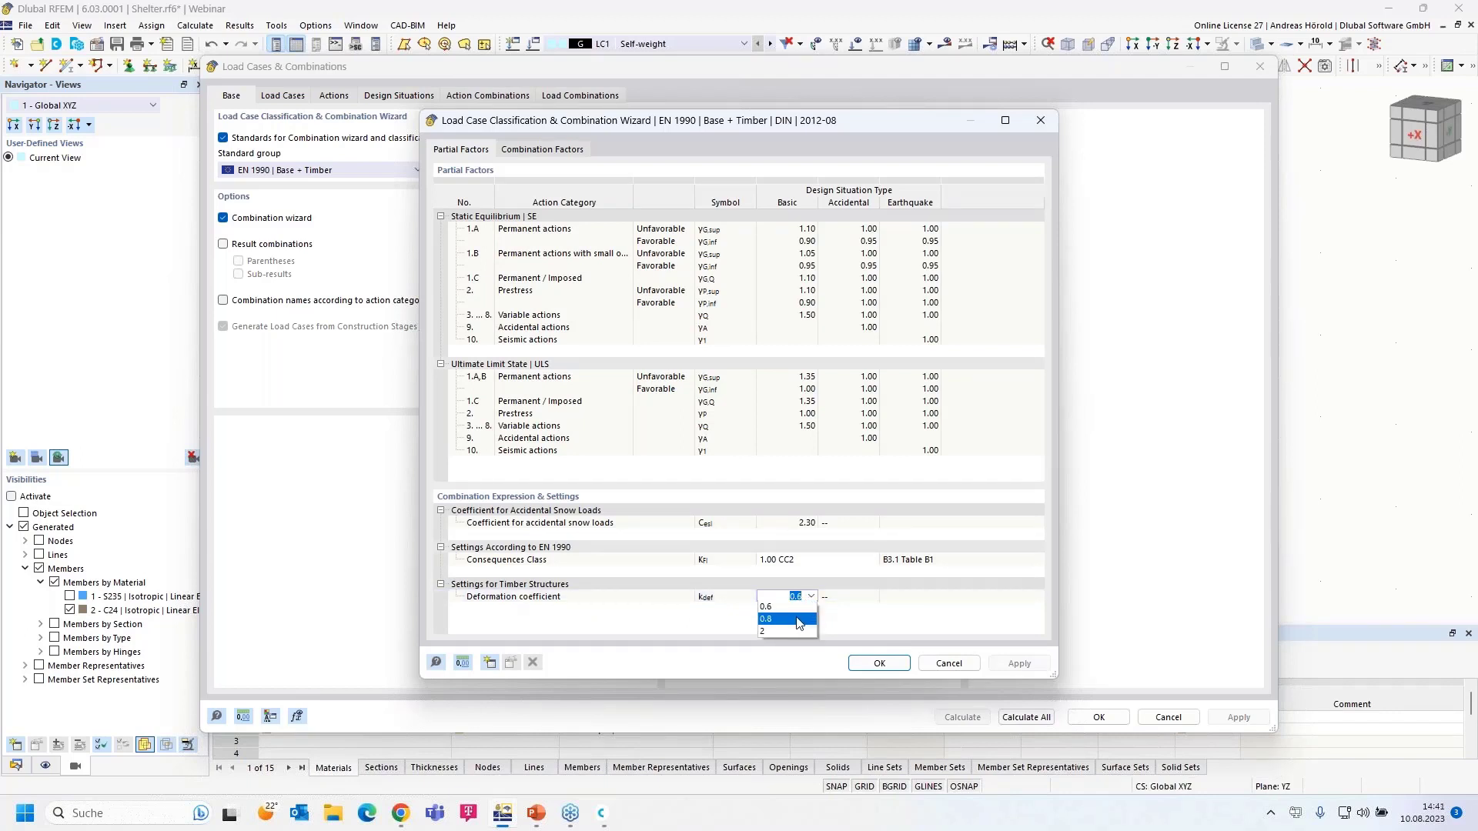
left_click(799, 622)
left_click(879, 664)
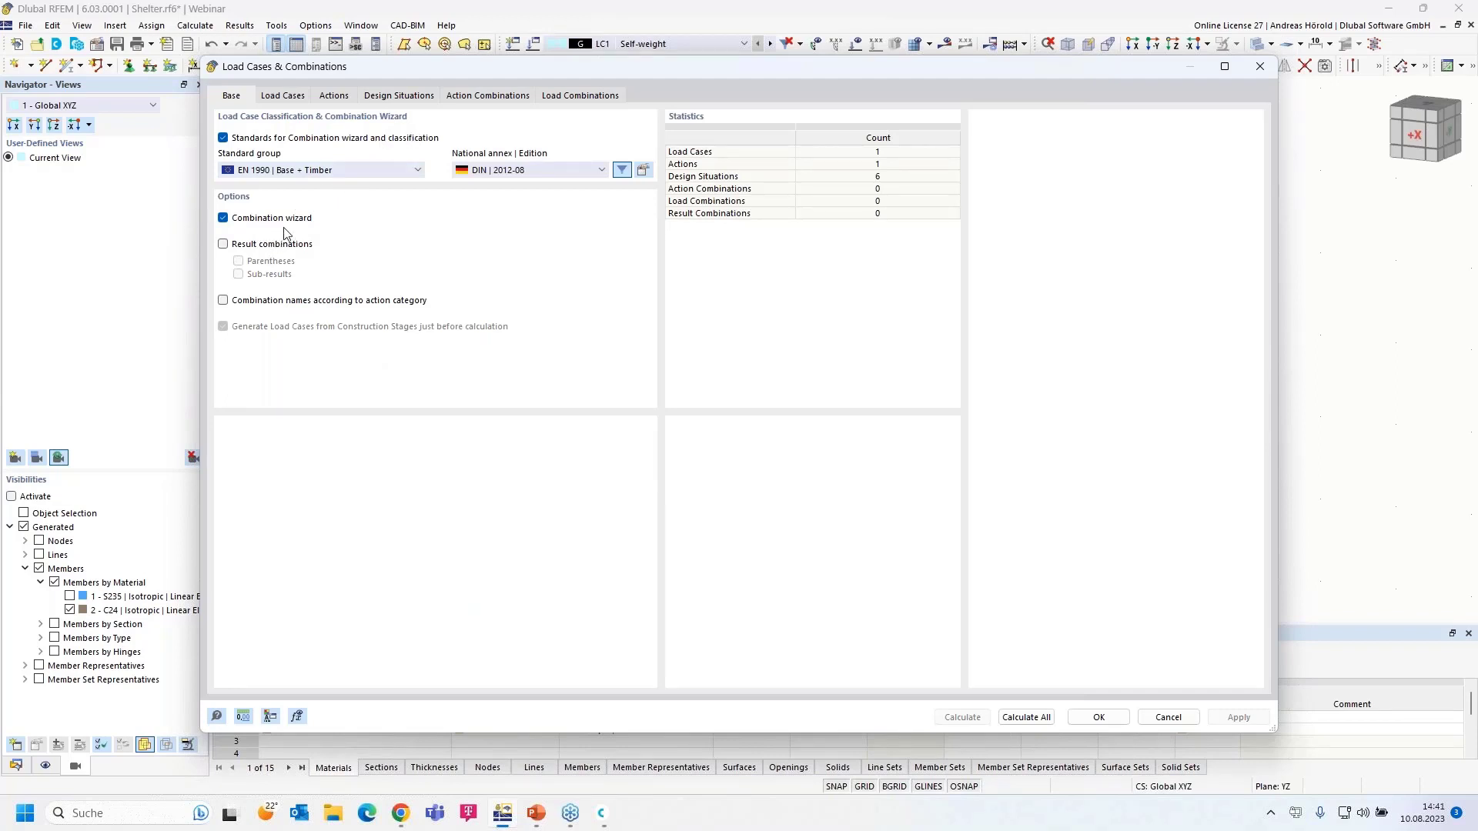
- Confirm Permanent as LC1 Self-weight's action category and close the dialog with OK
left_click(286, 96)
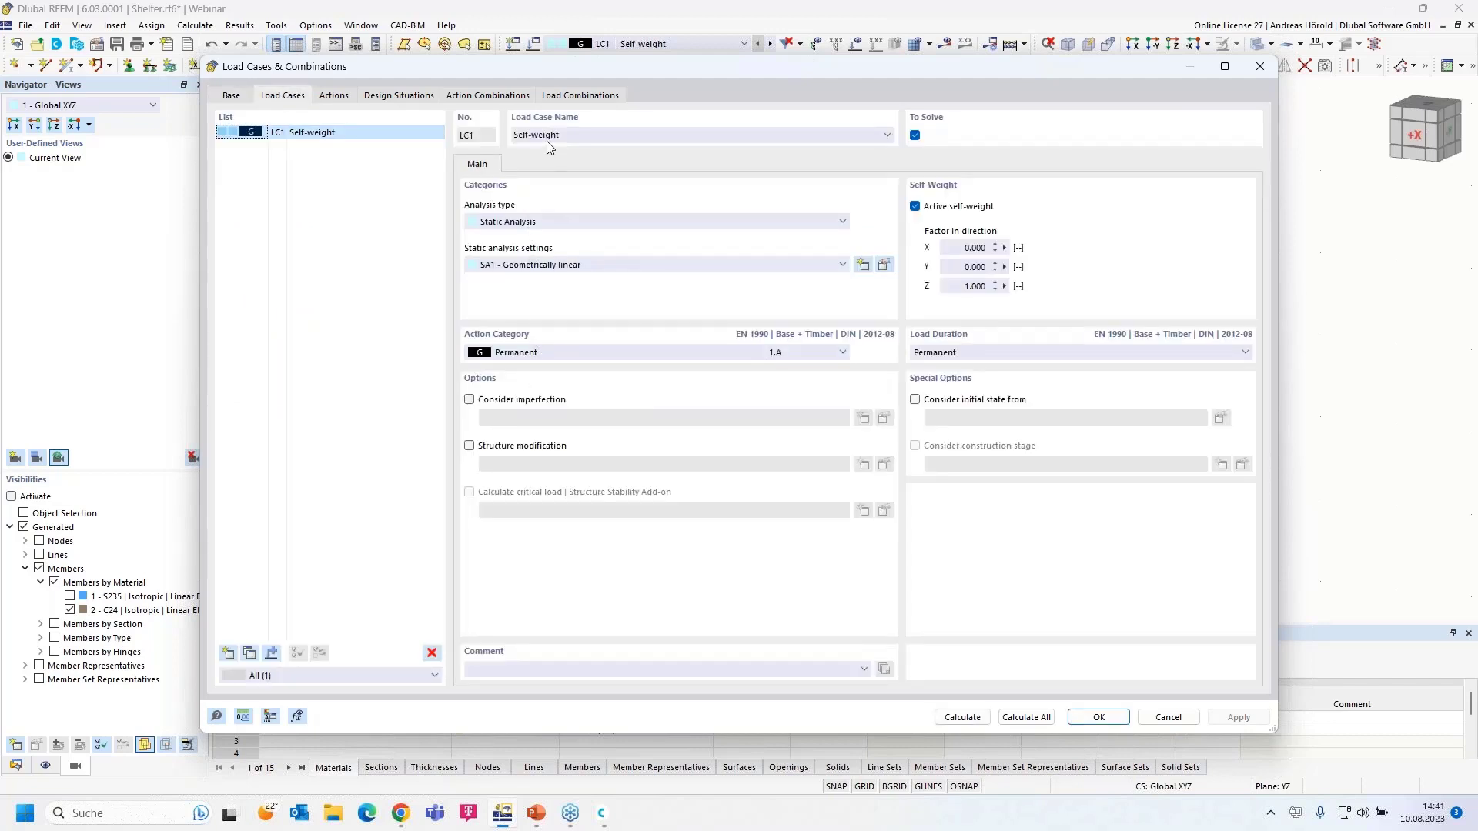
left_click(542, 352)
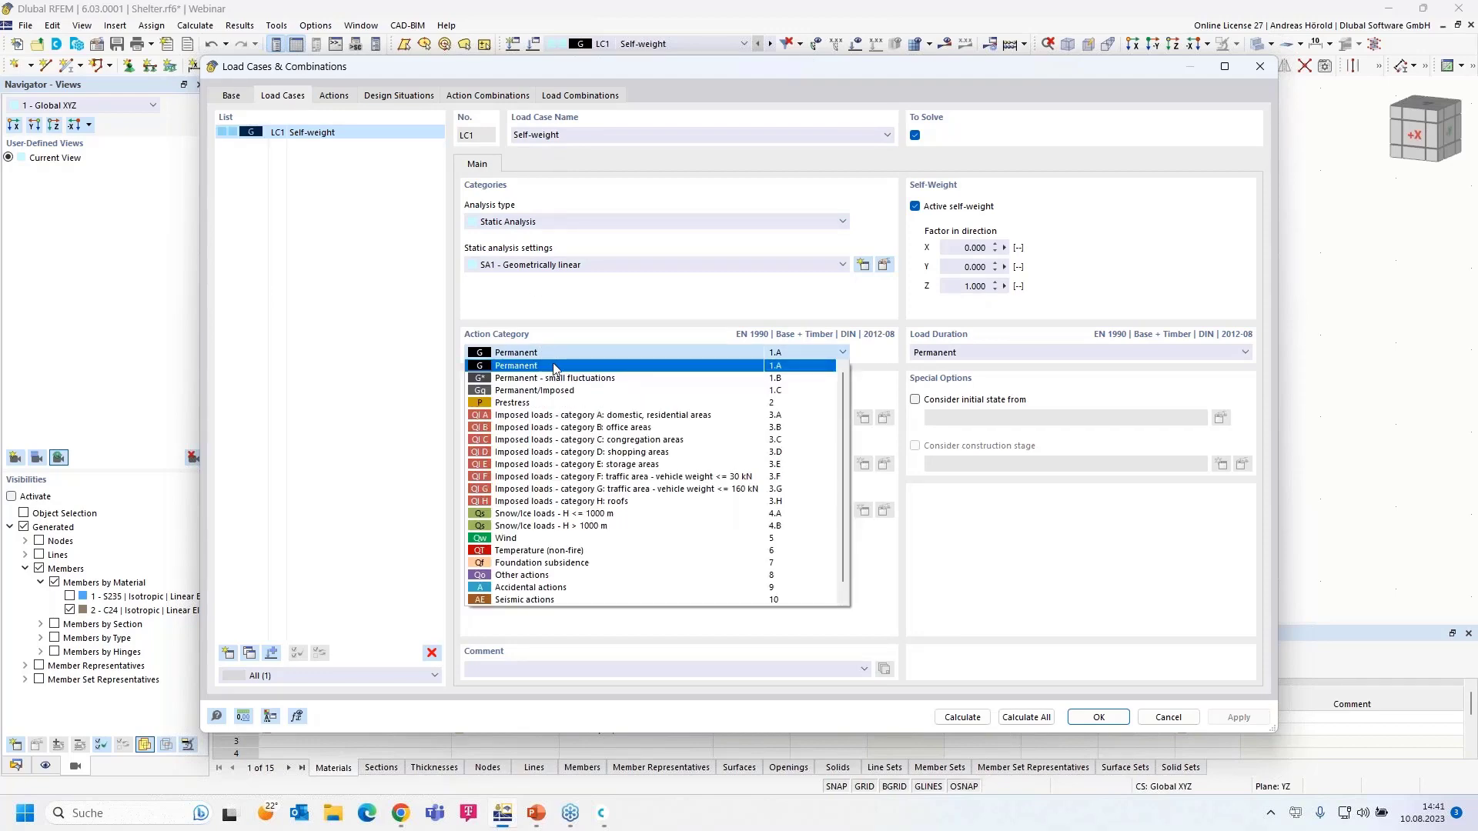
left_click(554, 367)
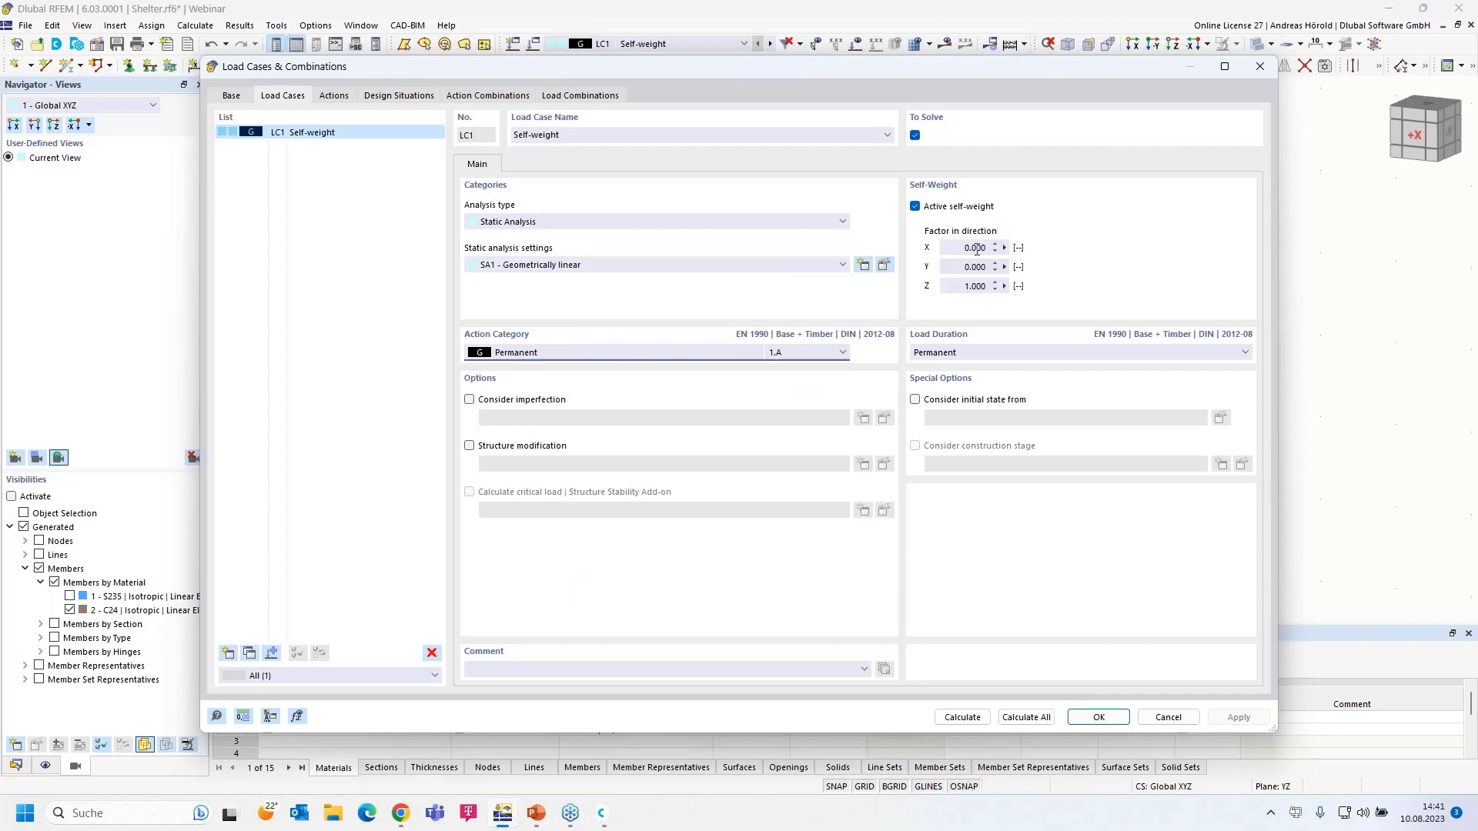
left_click(1106, 717)
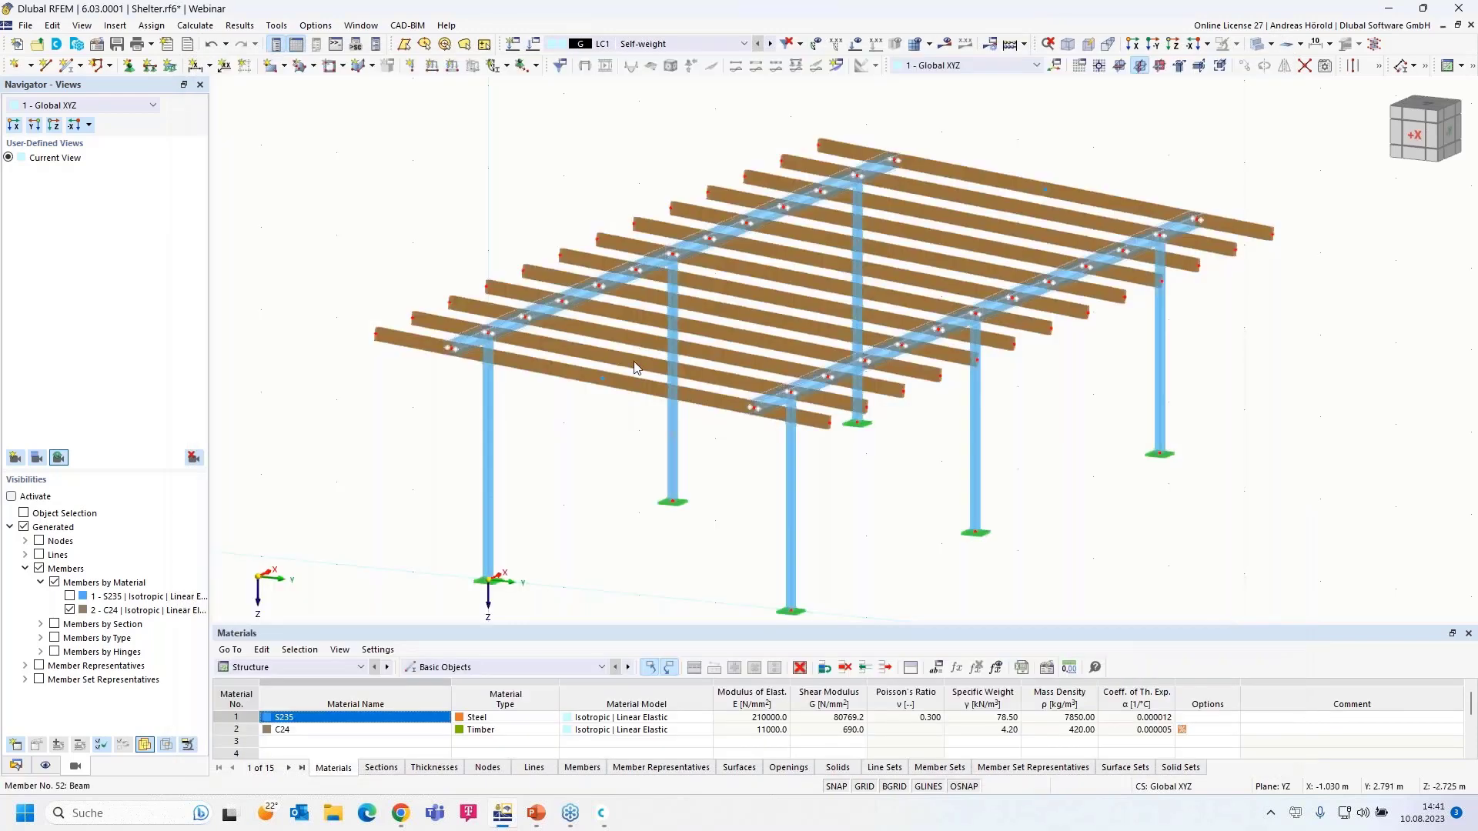
- Start the Member Loads from Area Load wizard from the insert menu
left_click(114, 25)
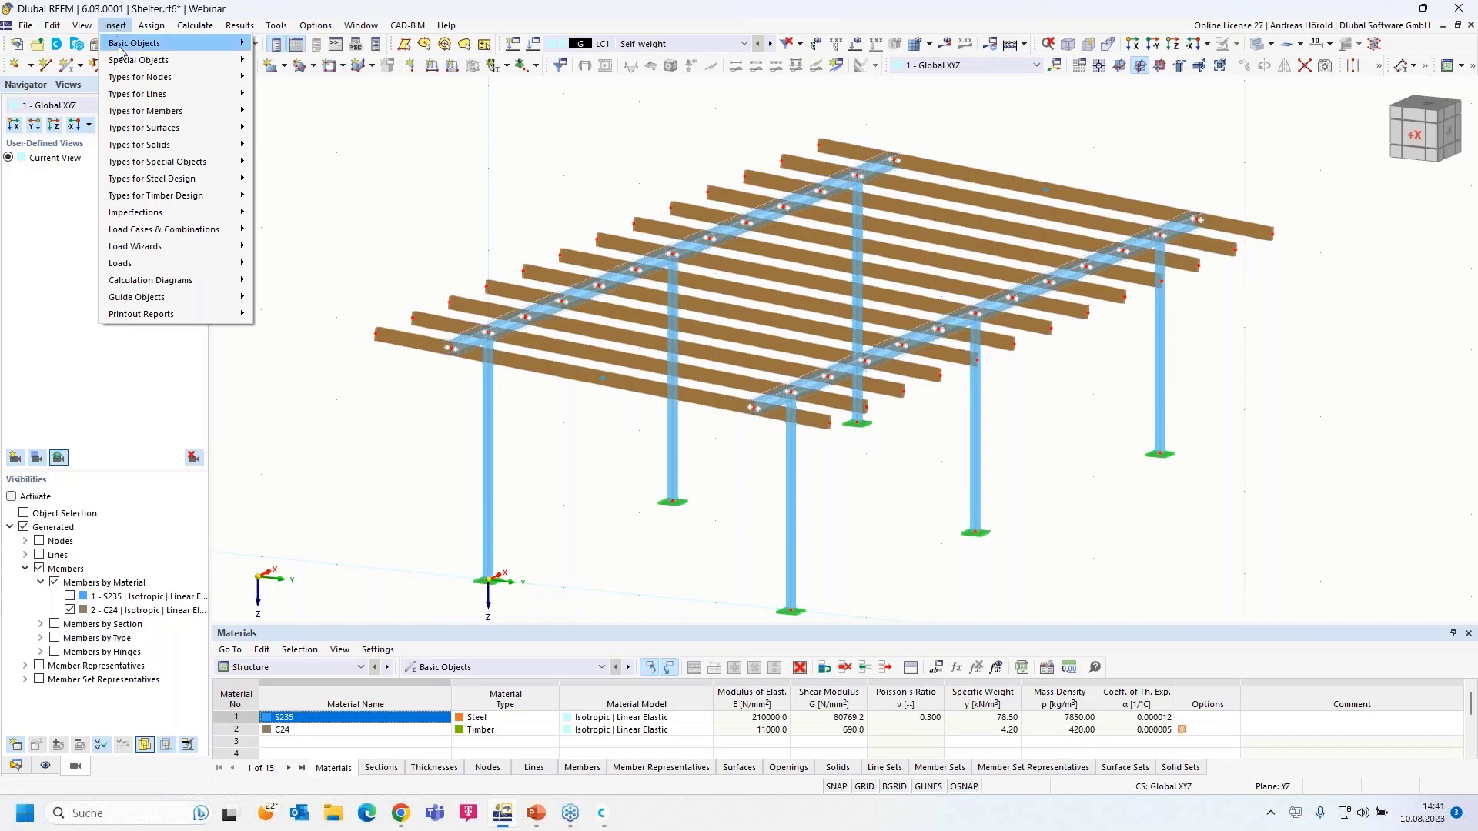
mouse_move(142, 246)
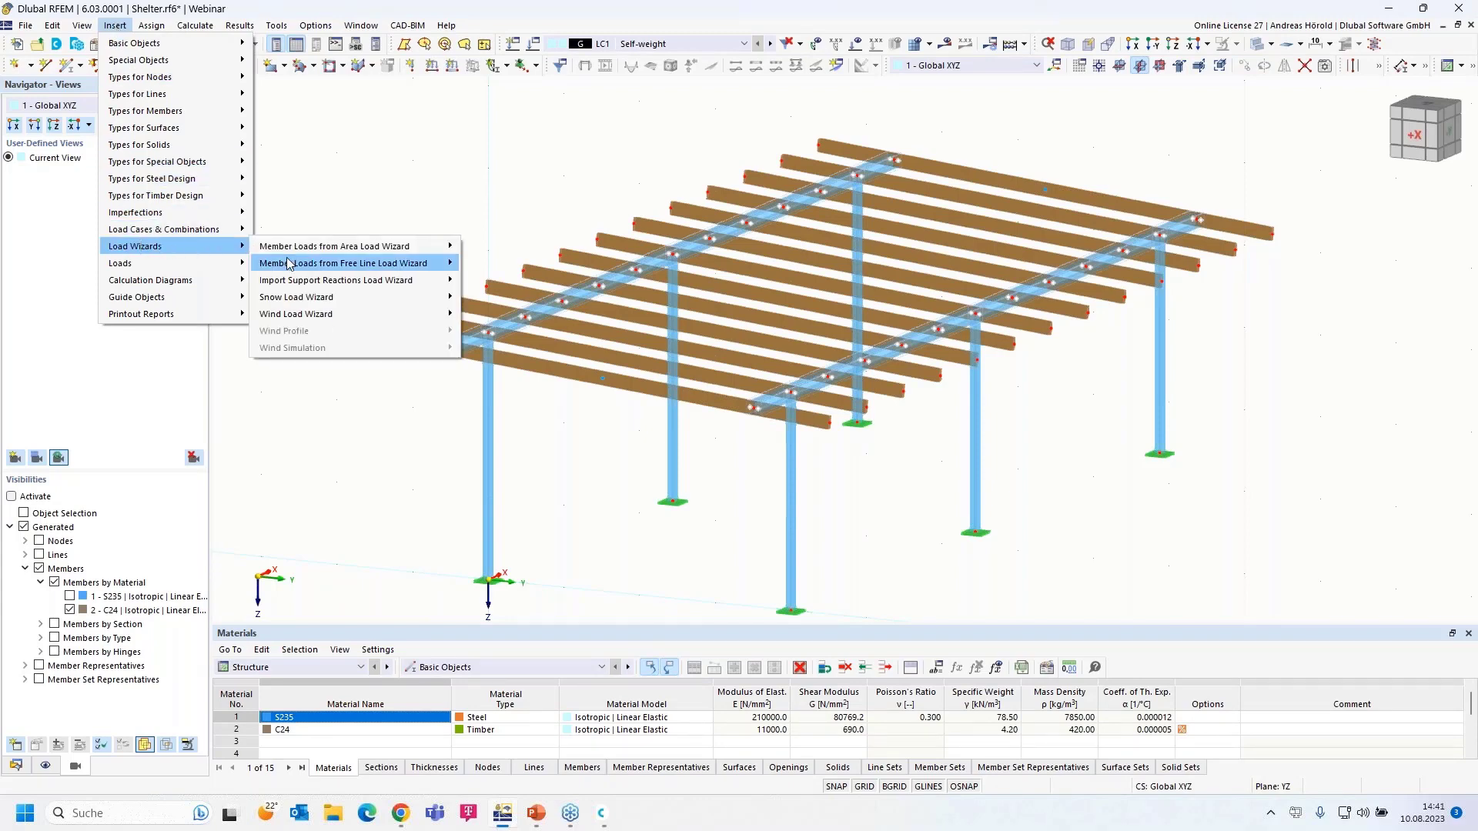
mouse_move(395, 254)
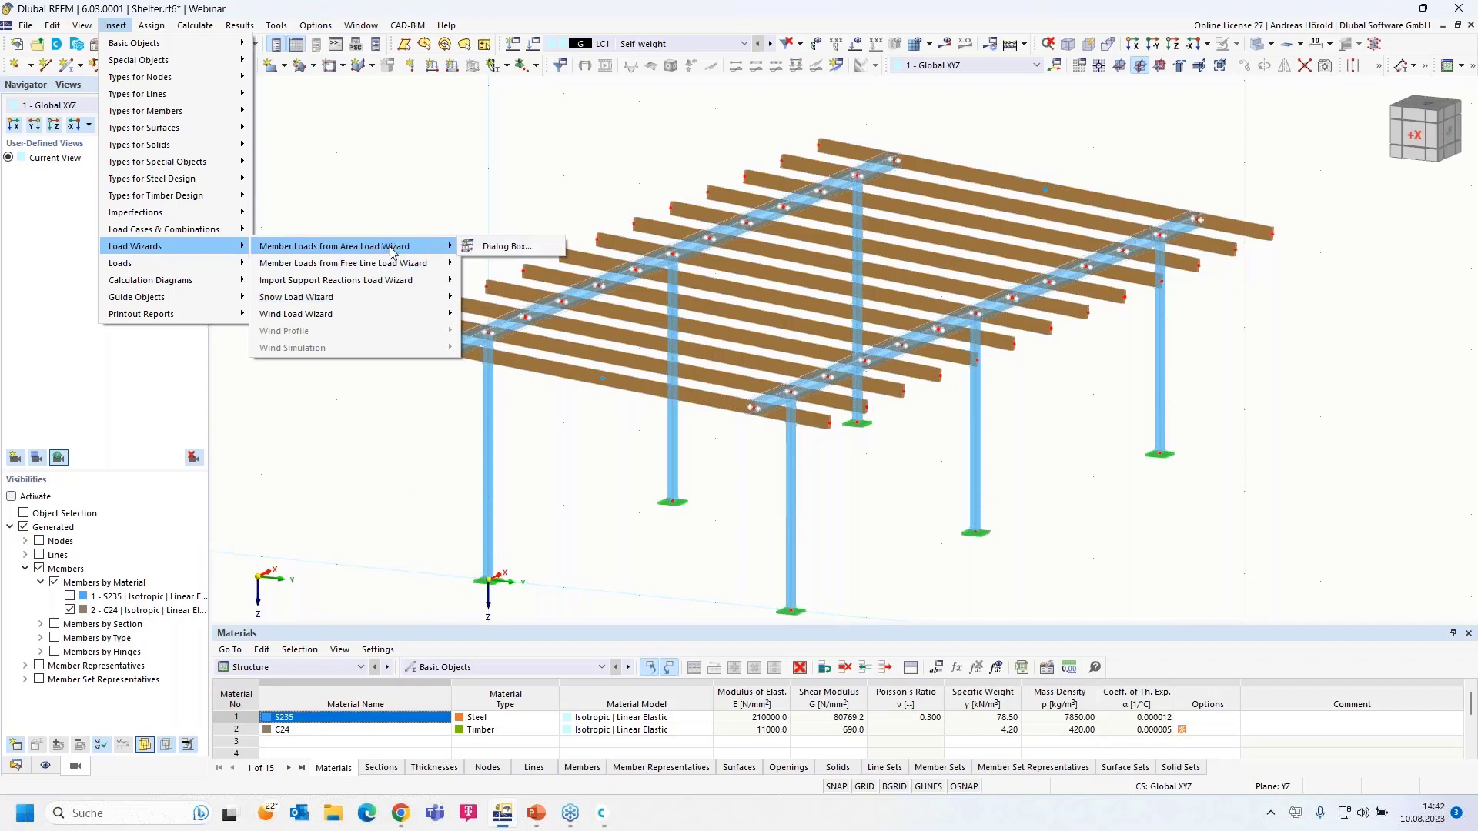
left_click(519, 247)
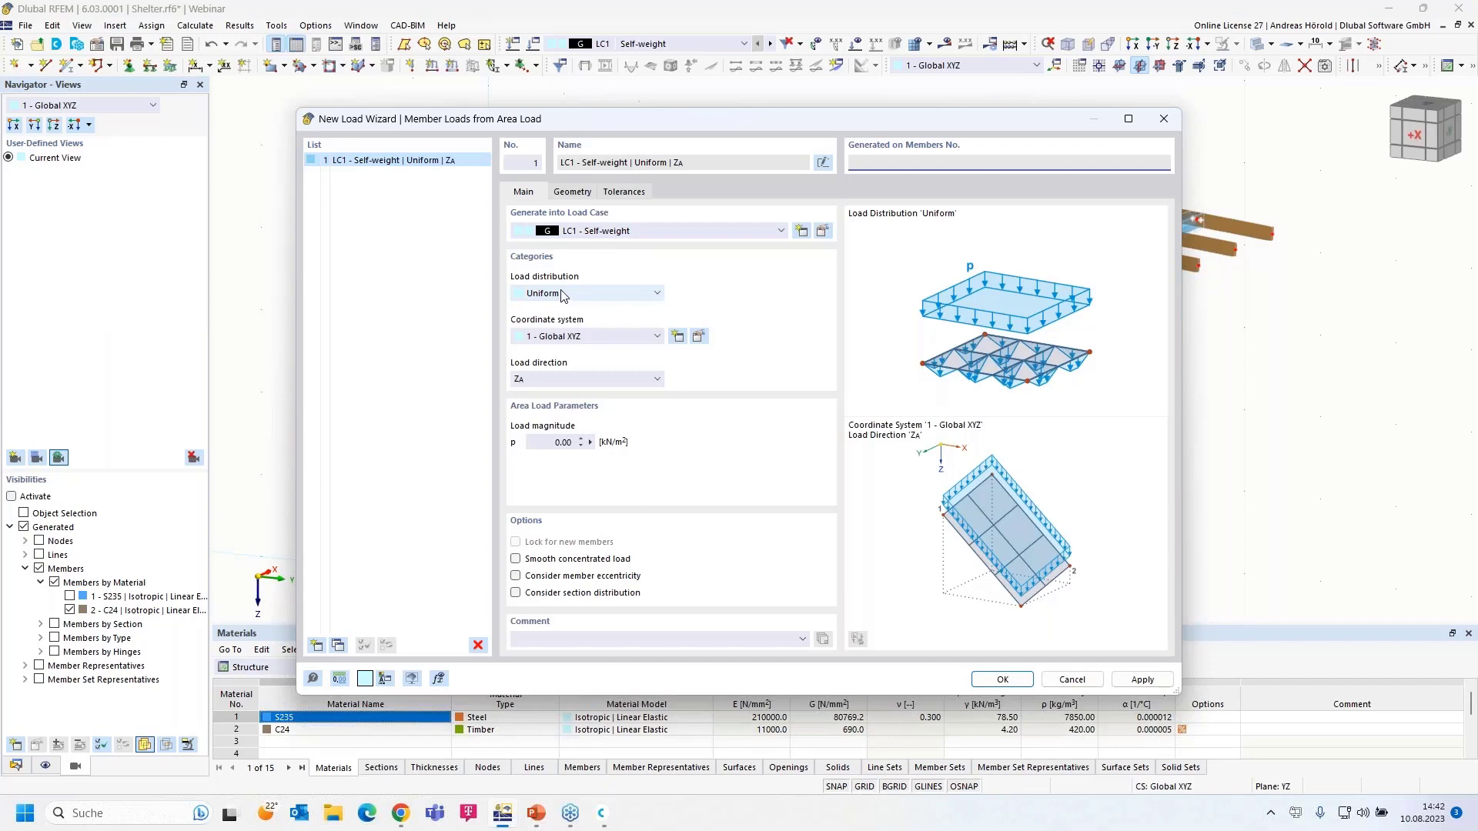
- Define a uniform load in direction ZA with magnitude 0.25 kN/m²
left_click(579, 294)
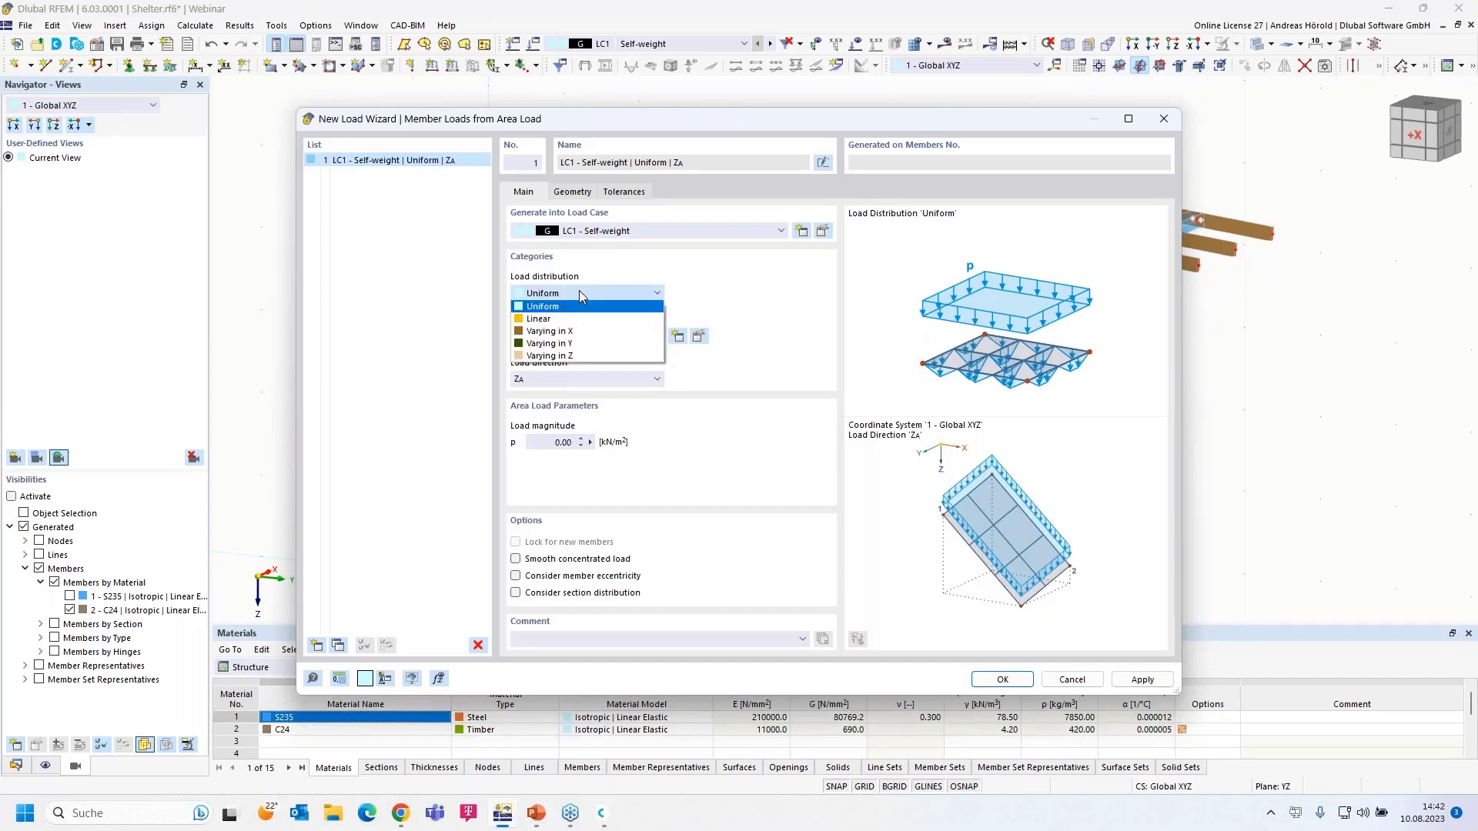
left_click(579, 290)
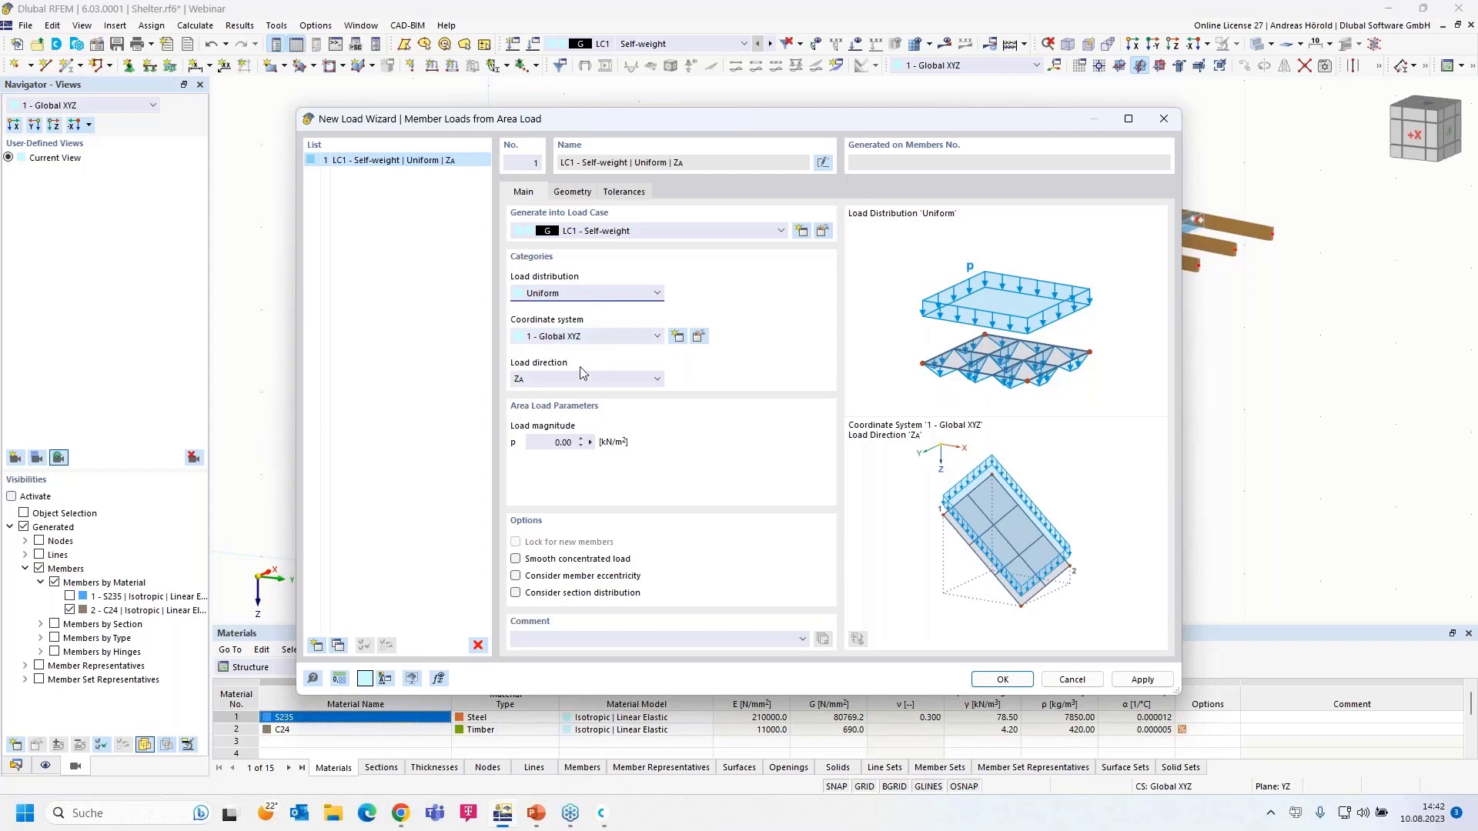
left_click(541, 380)
left_click(541, 380)
left_click(565, 442)
type("0.25")
- Bound the load plane by corner nodes 71, 69, 70 and 72
left_click(572, 192)
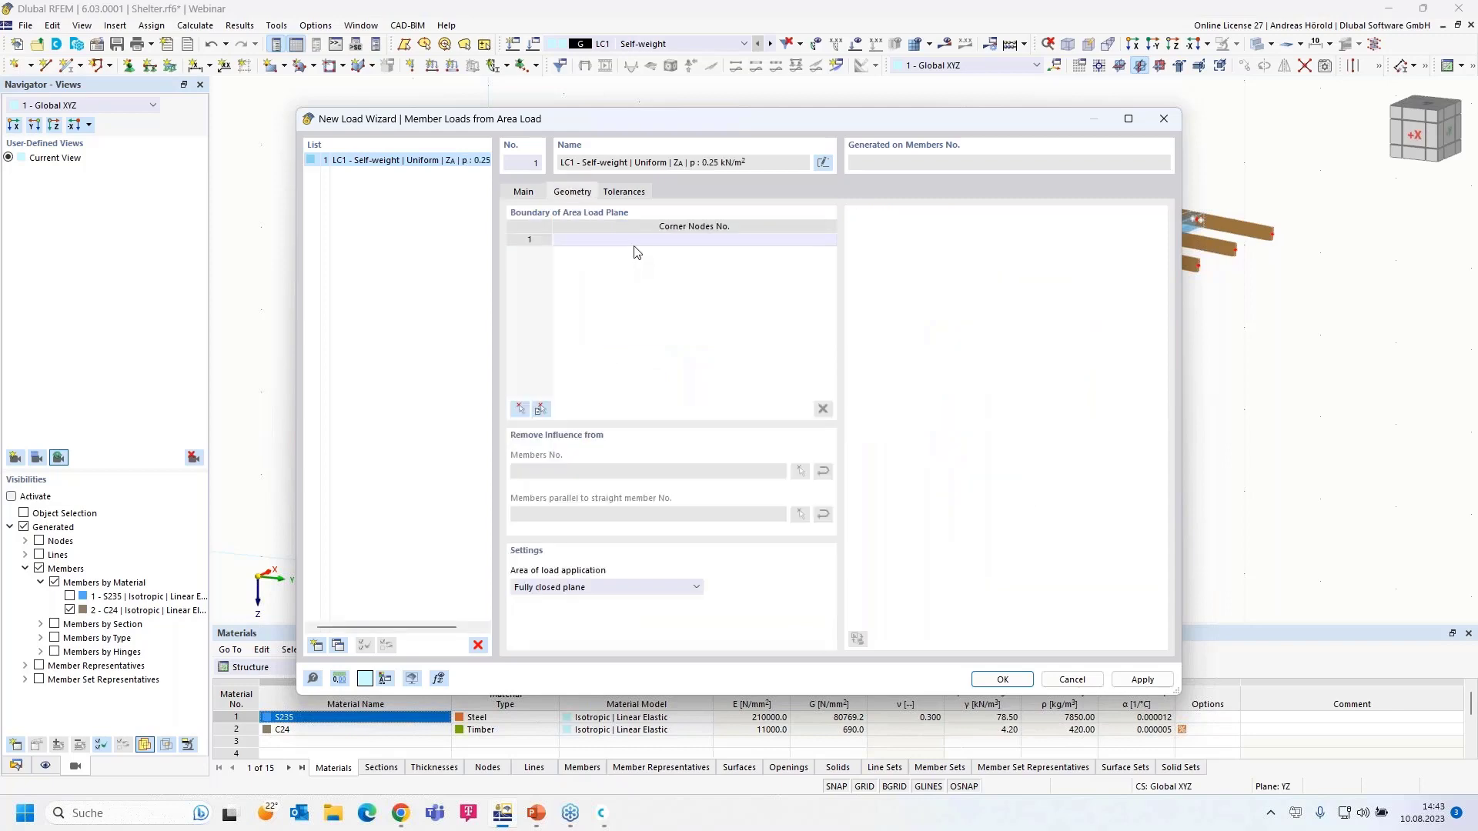
left_click(518, 410)
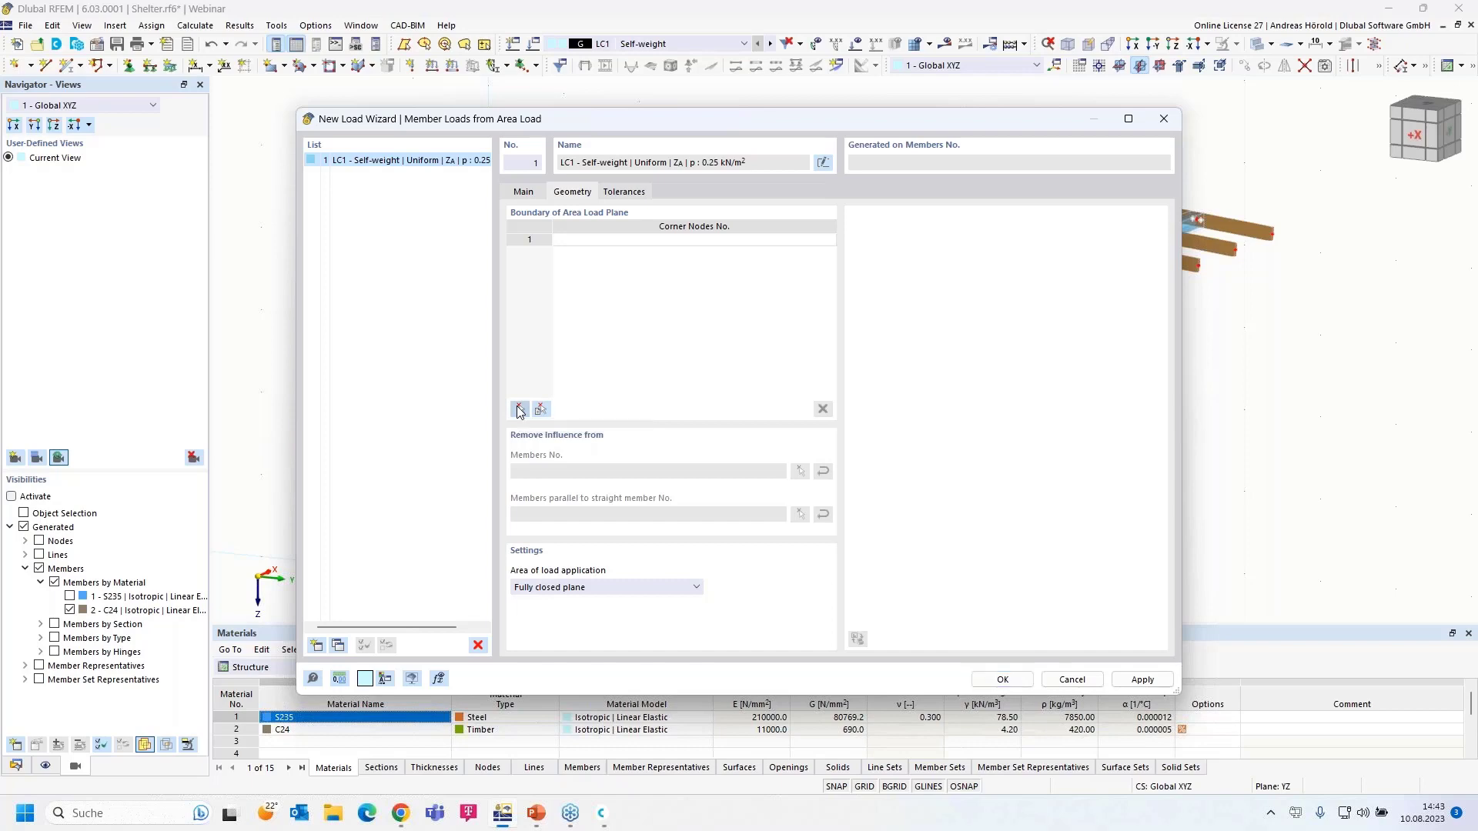
left_click(377, 336)
left_click(819, 143)
left_click(1278, 240)
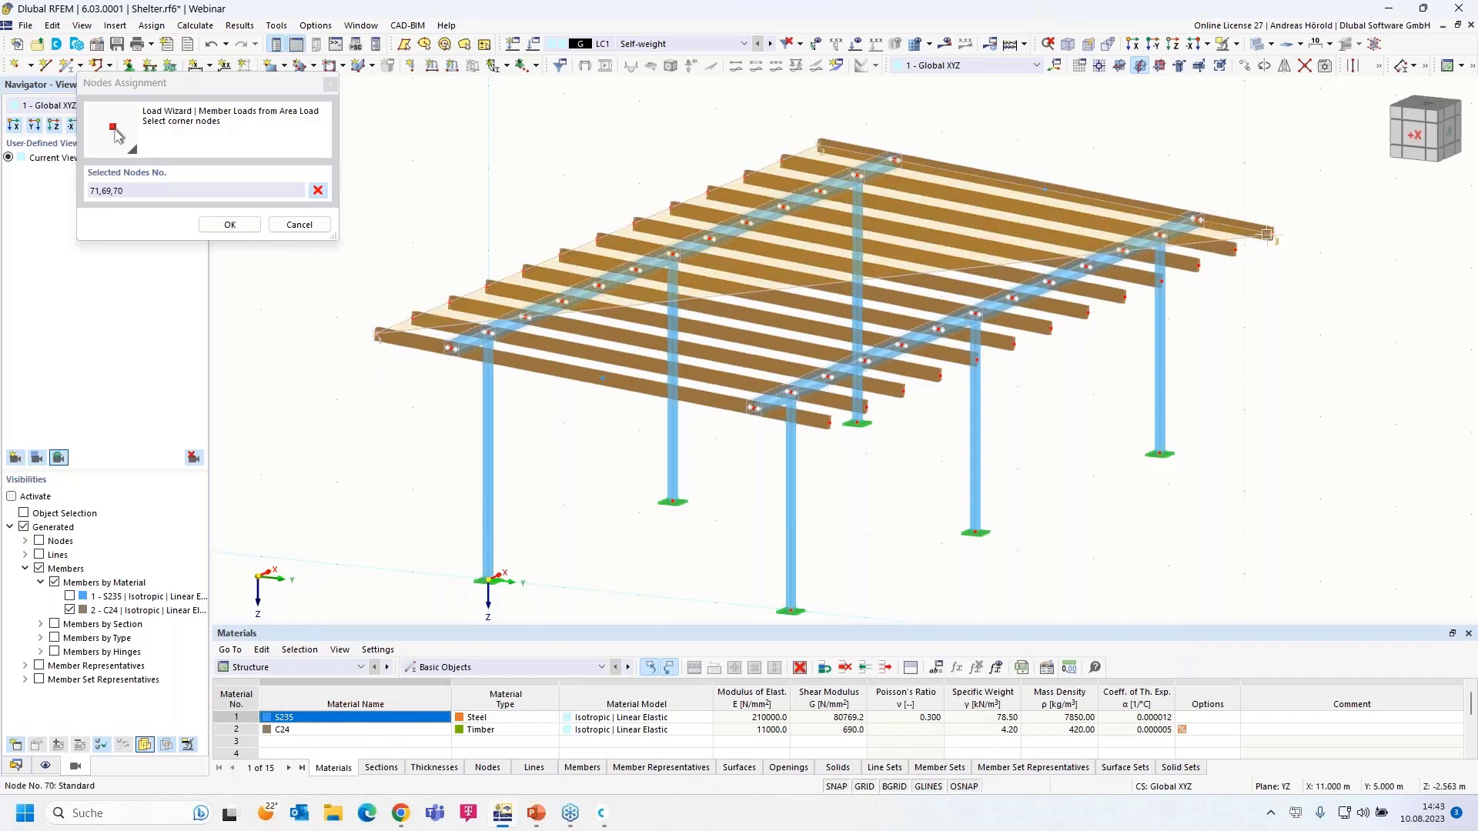
left_click(826, 421)
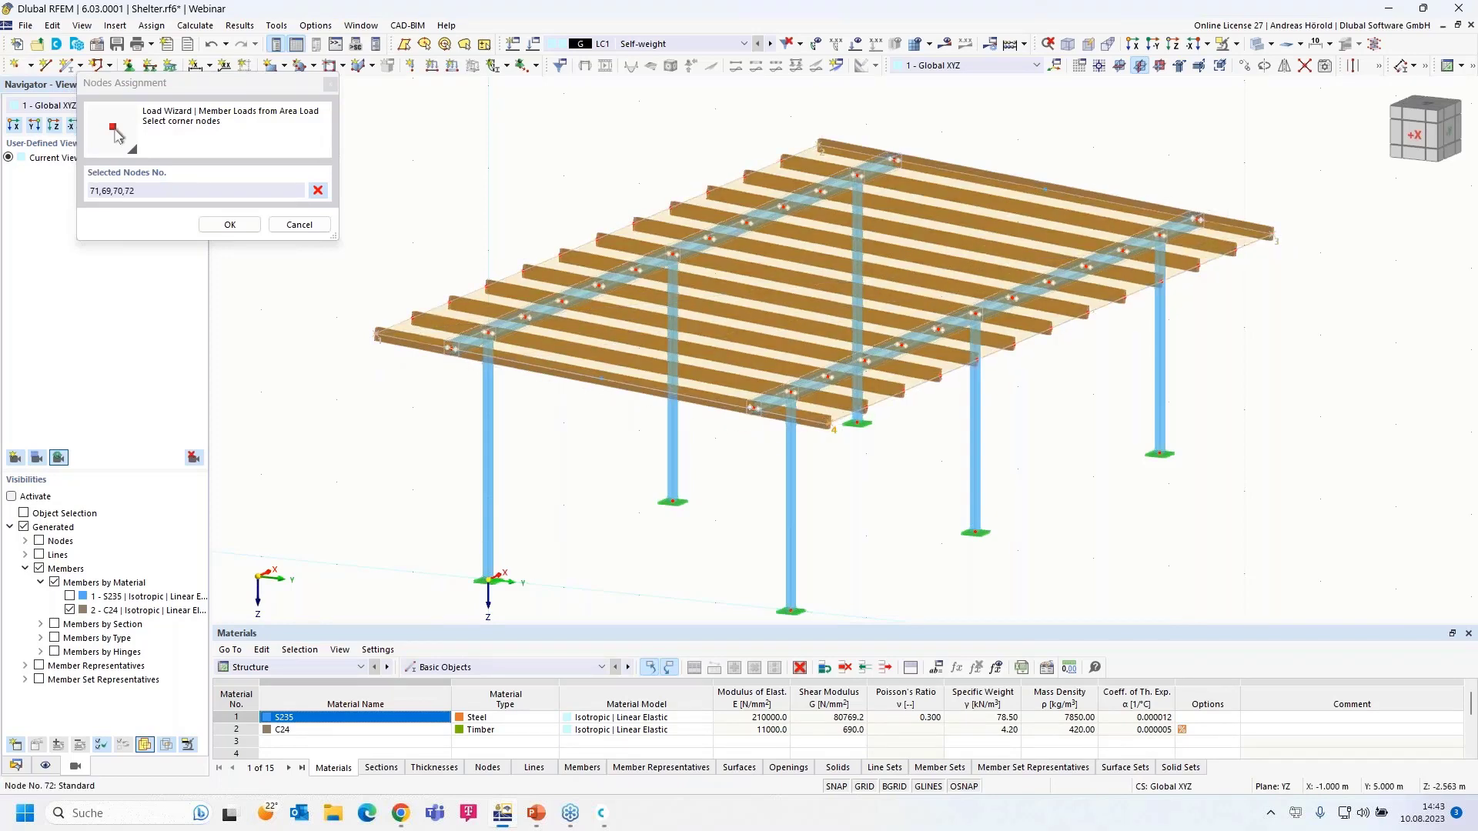
left_click(375, 336)
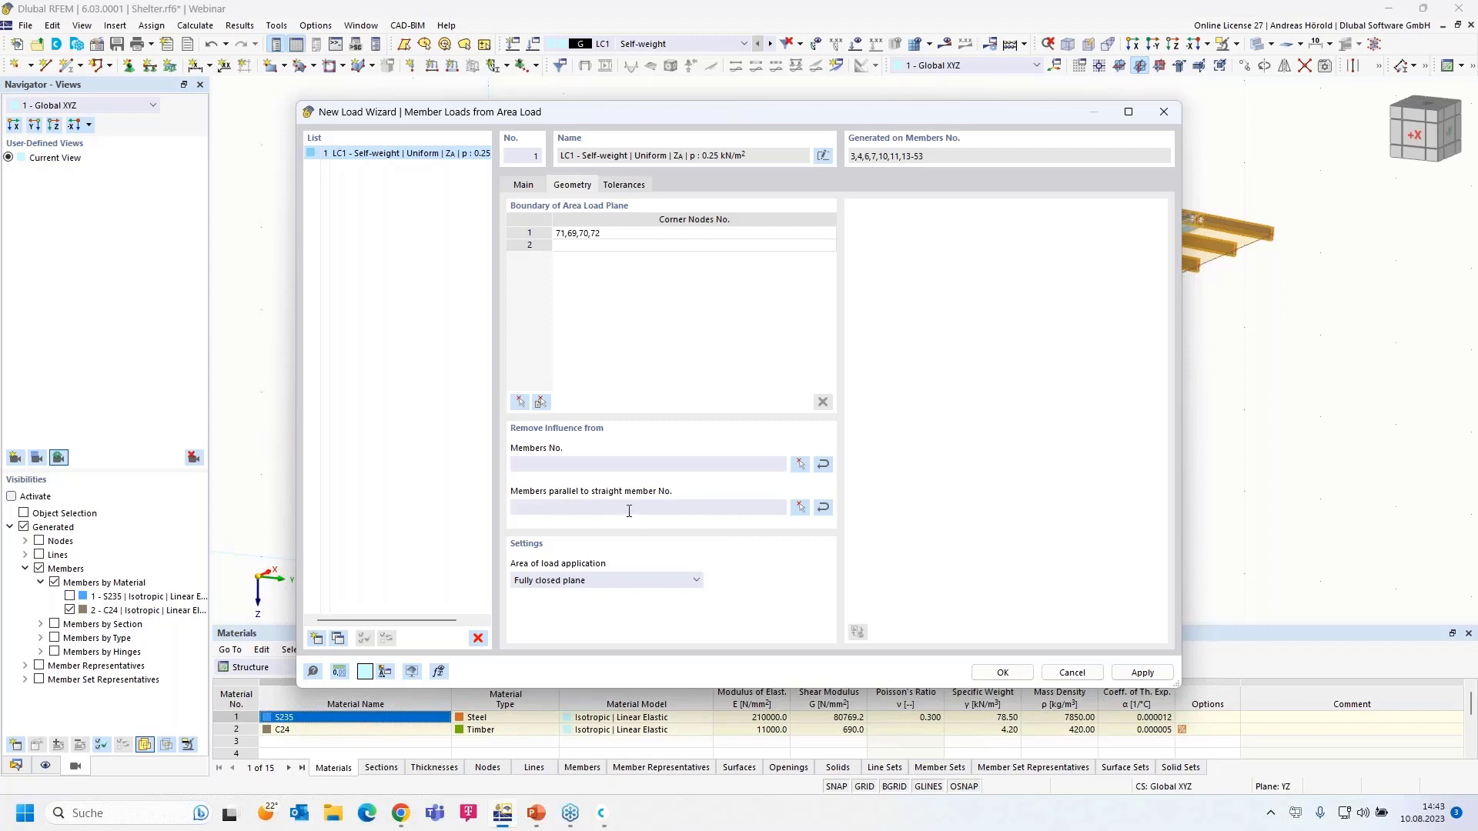
- Exclude members parallel to member 4 and generate the member loads
left_click(799, 507)
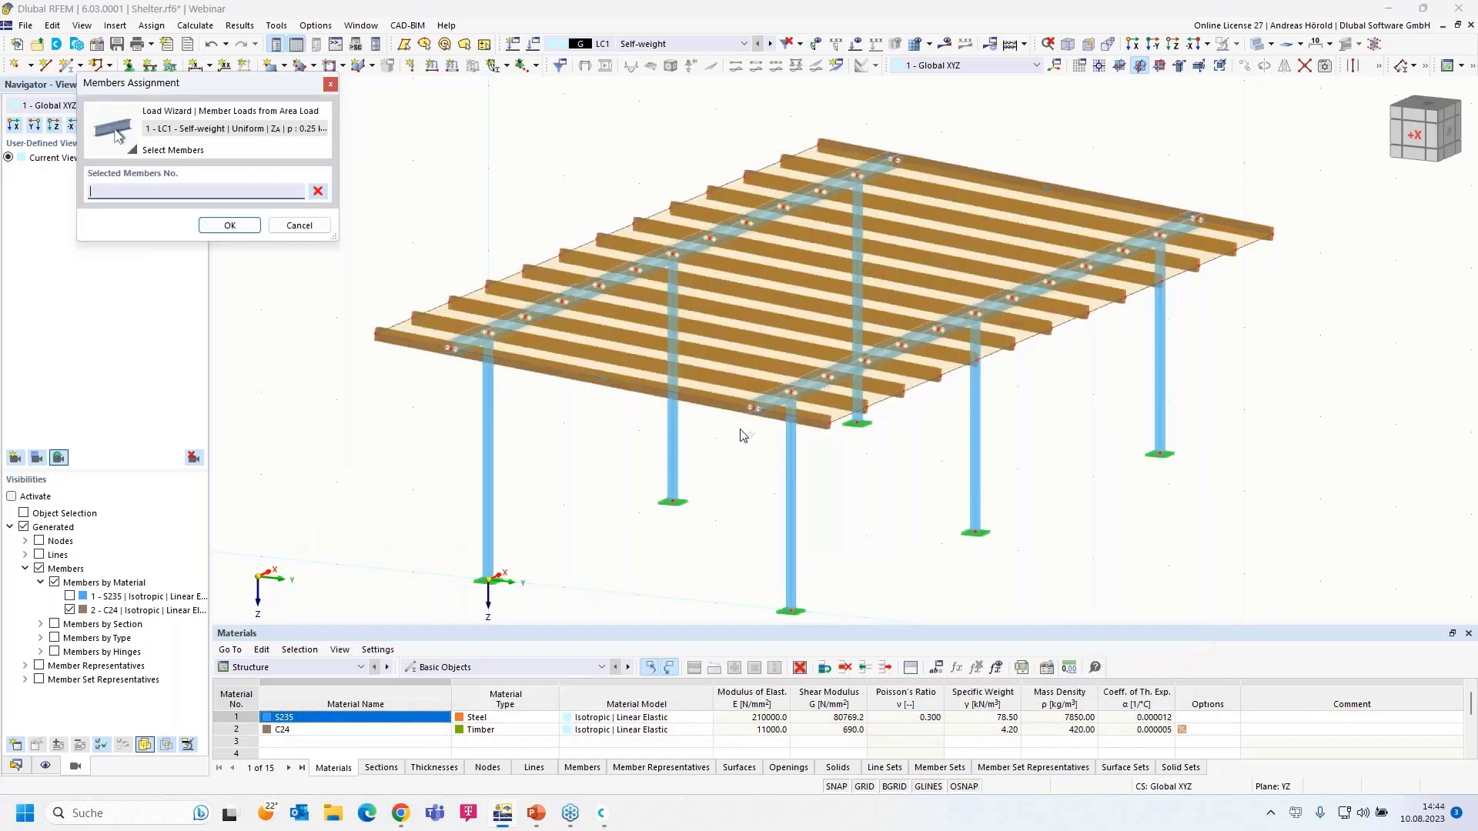
left_click(654, 258)
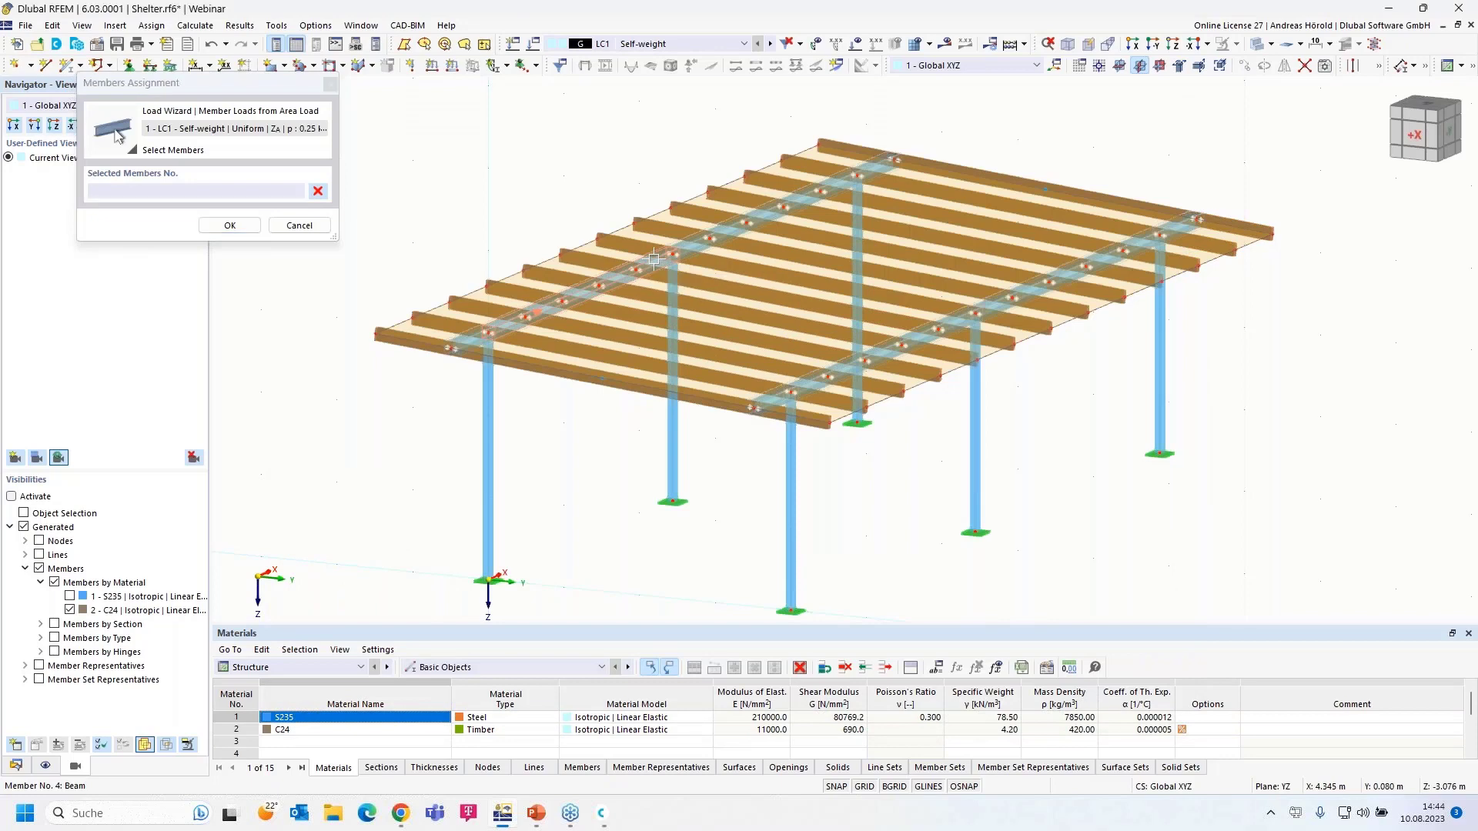
left_click(229, 226)
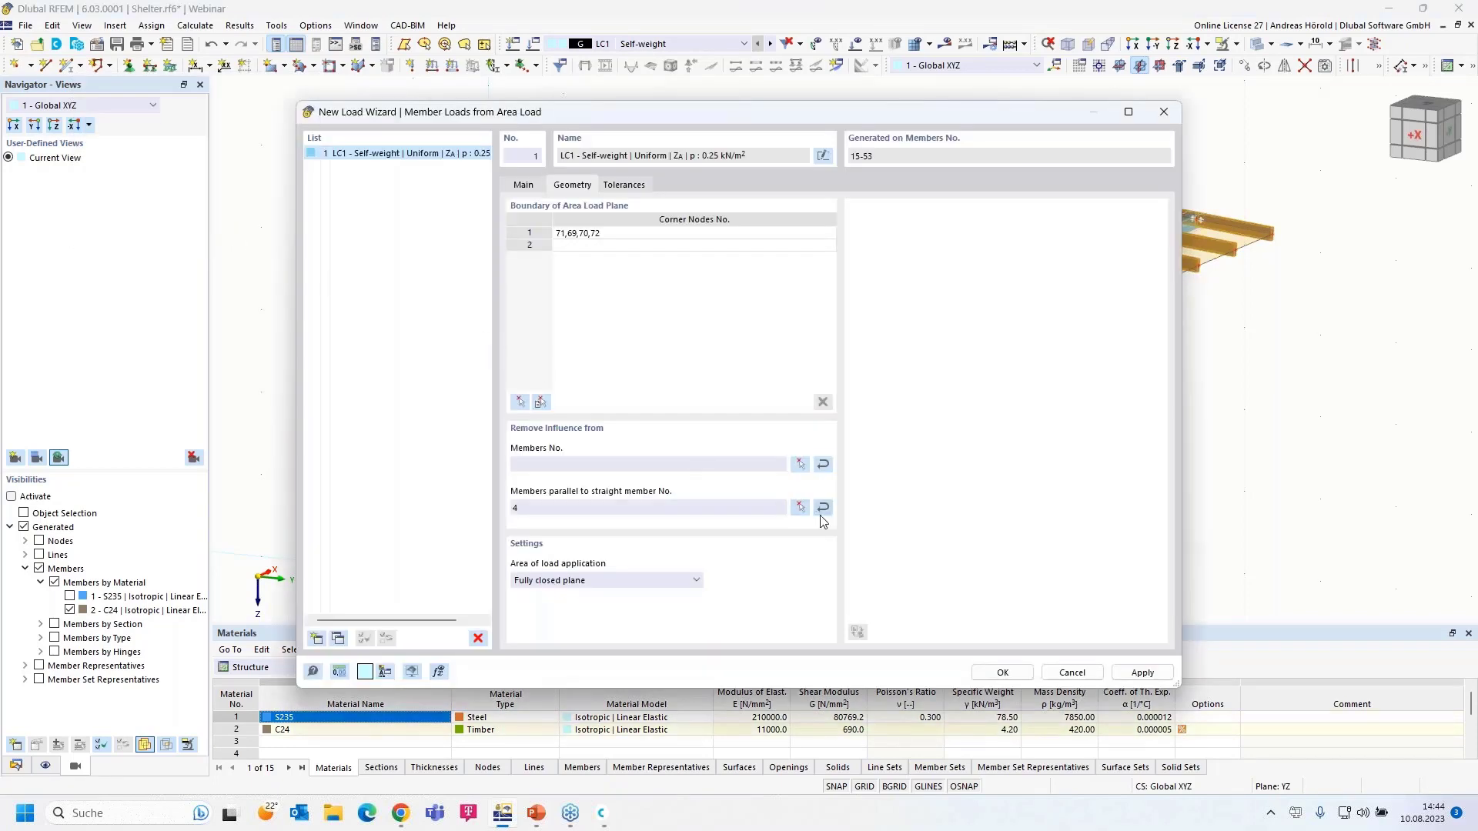
left_click(1004, 673)
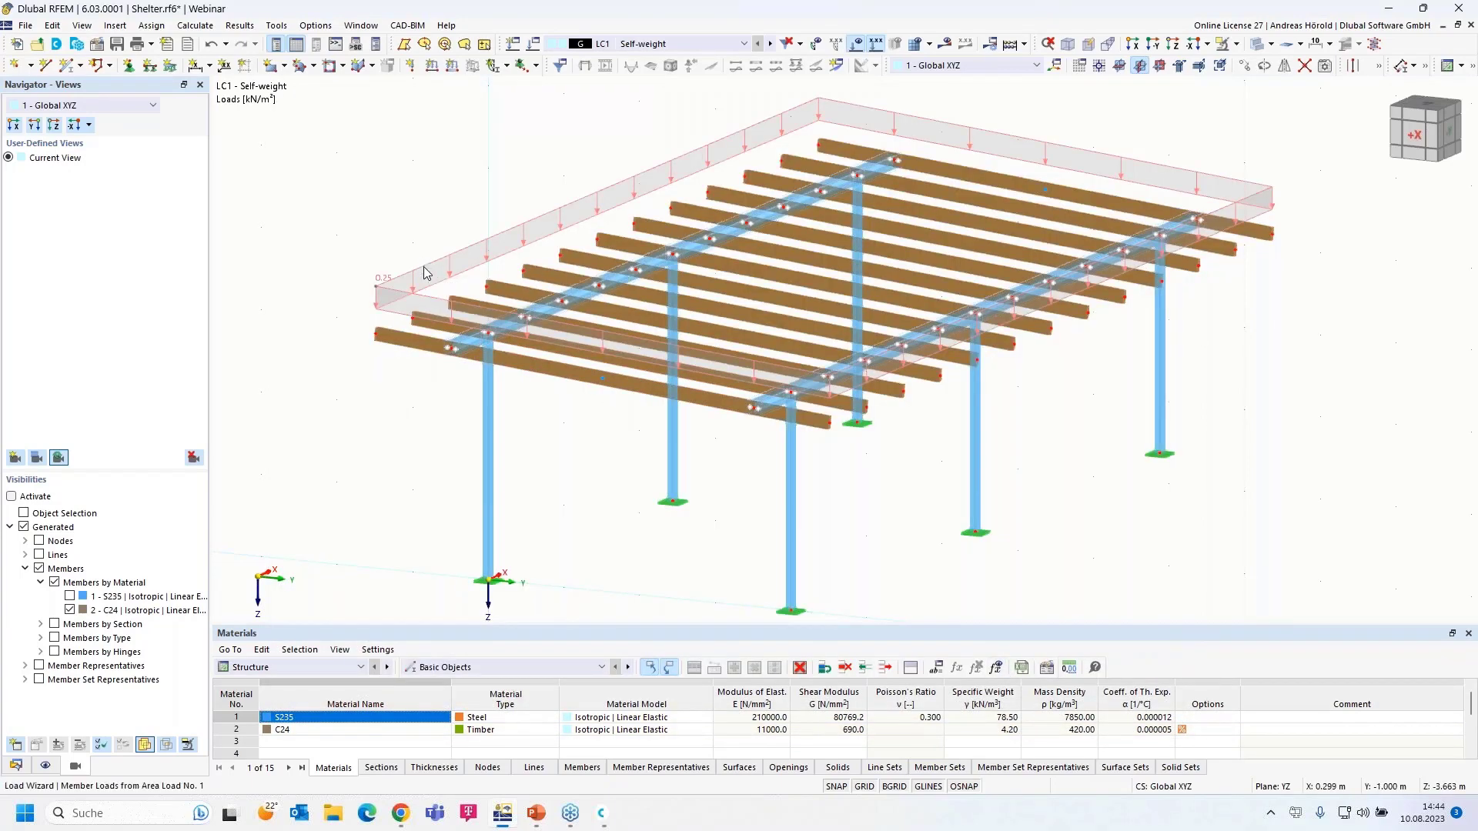
- Display the generated LC1 loads separately on each member and orbit to inspect them
right_click(424, 271)
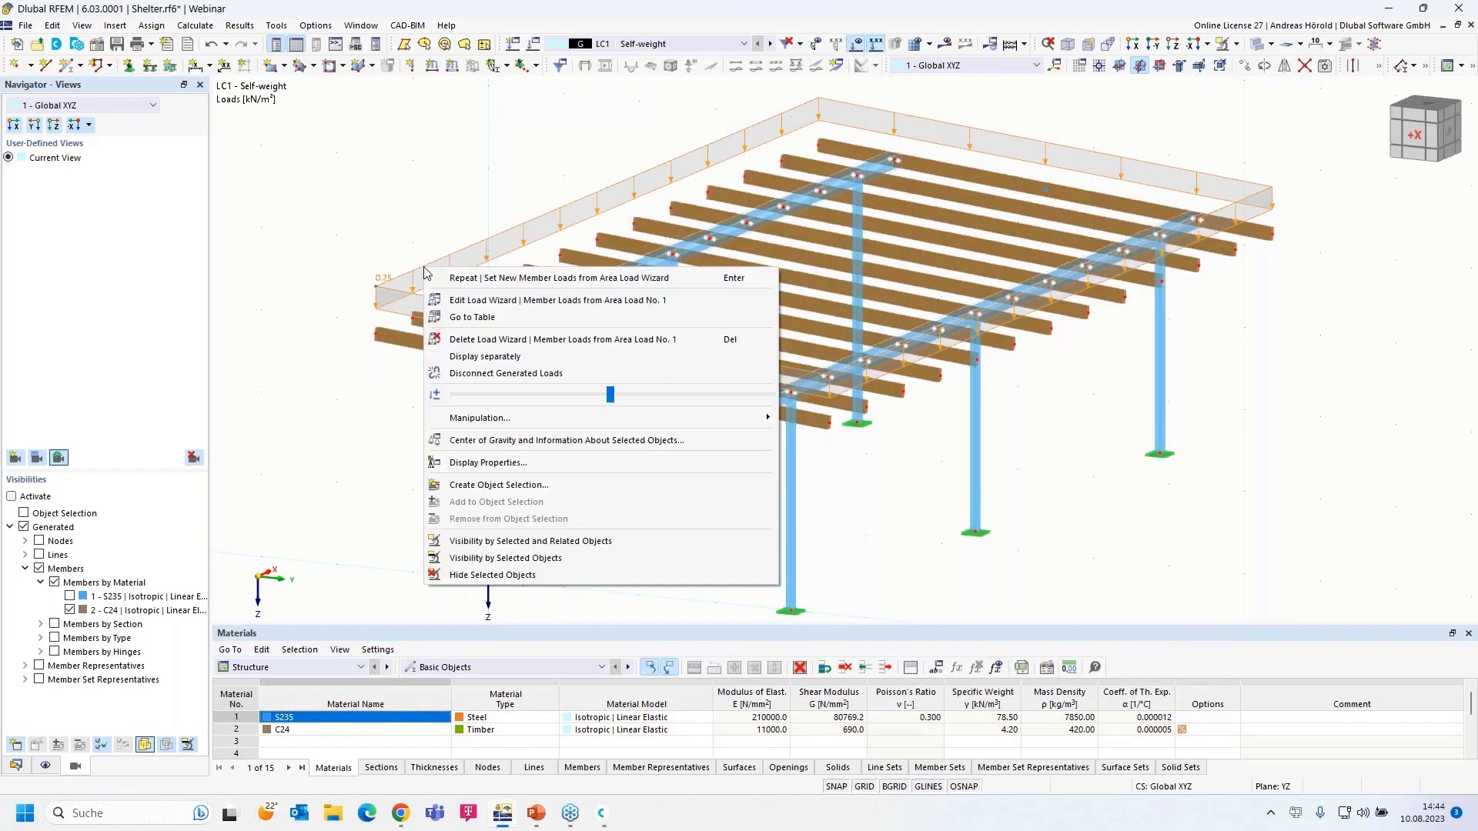
left_click(521, 358)
scroll(408, 330, "up", 5)
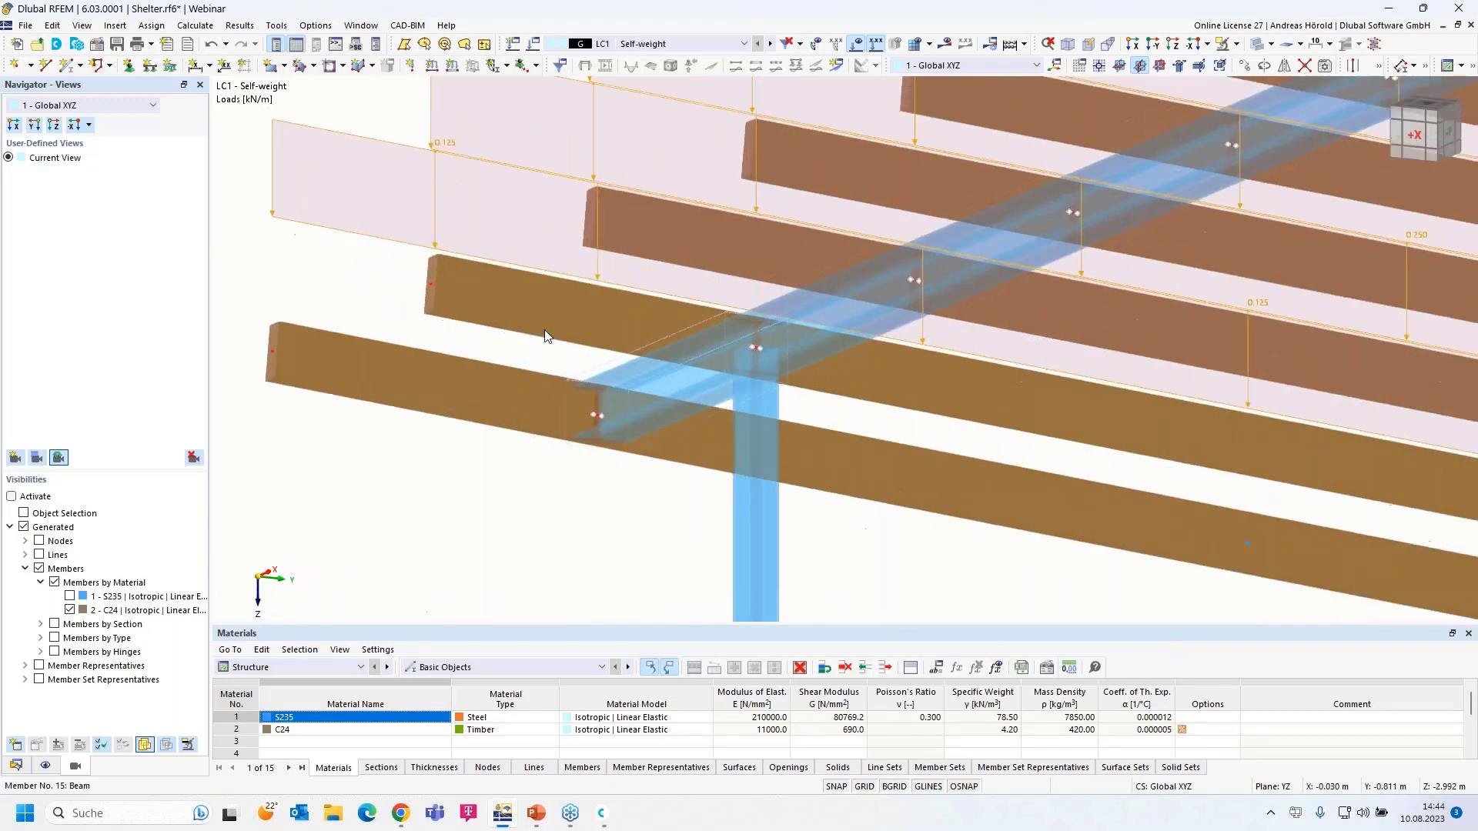
middle_click_drag(547, 338, 495, 355, "ctrl")
scroll(495, 355, "down", 3)
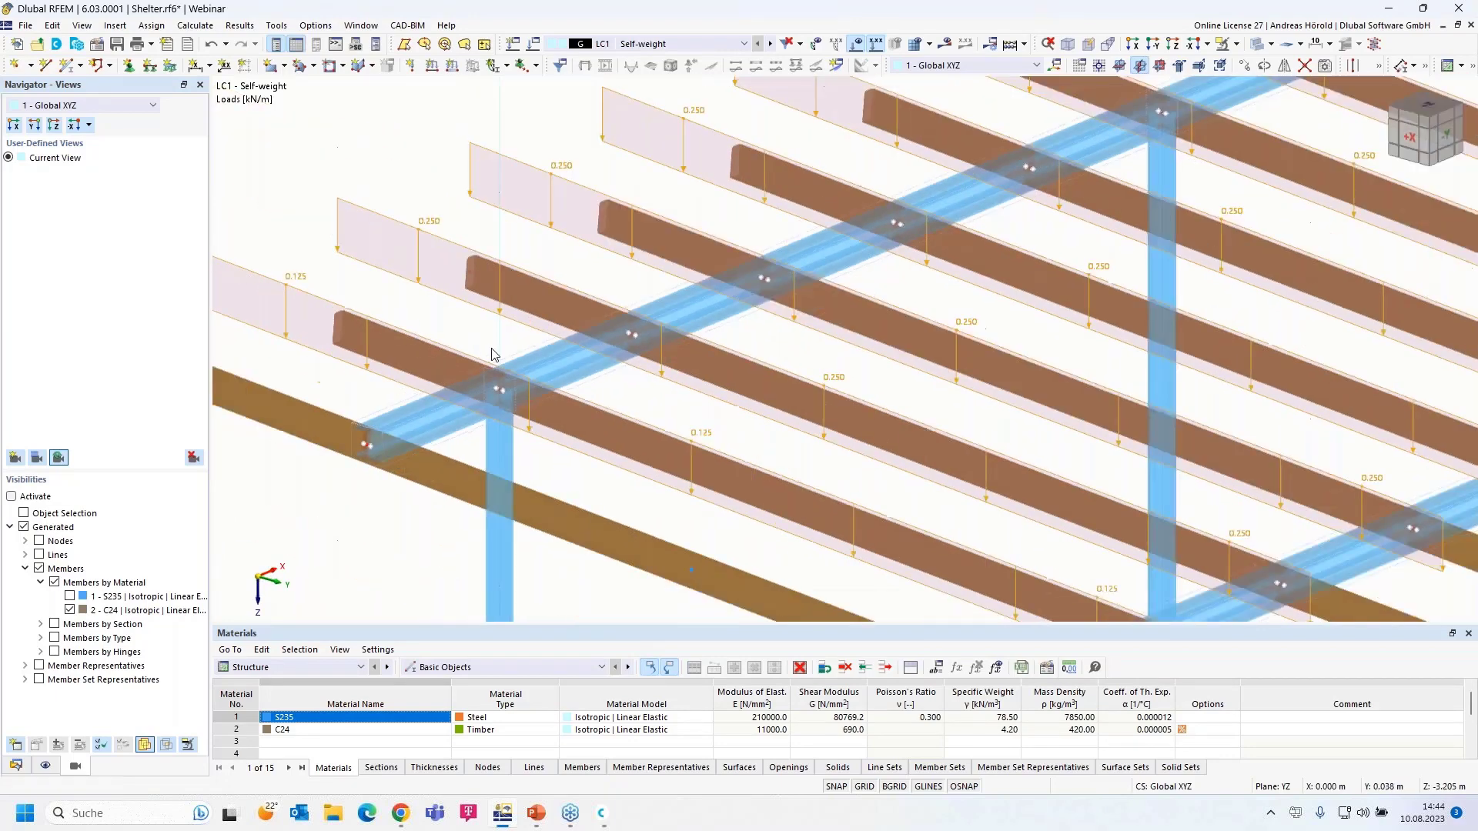
scroll(373, 323, "down", 3)
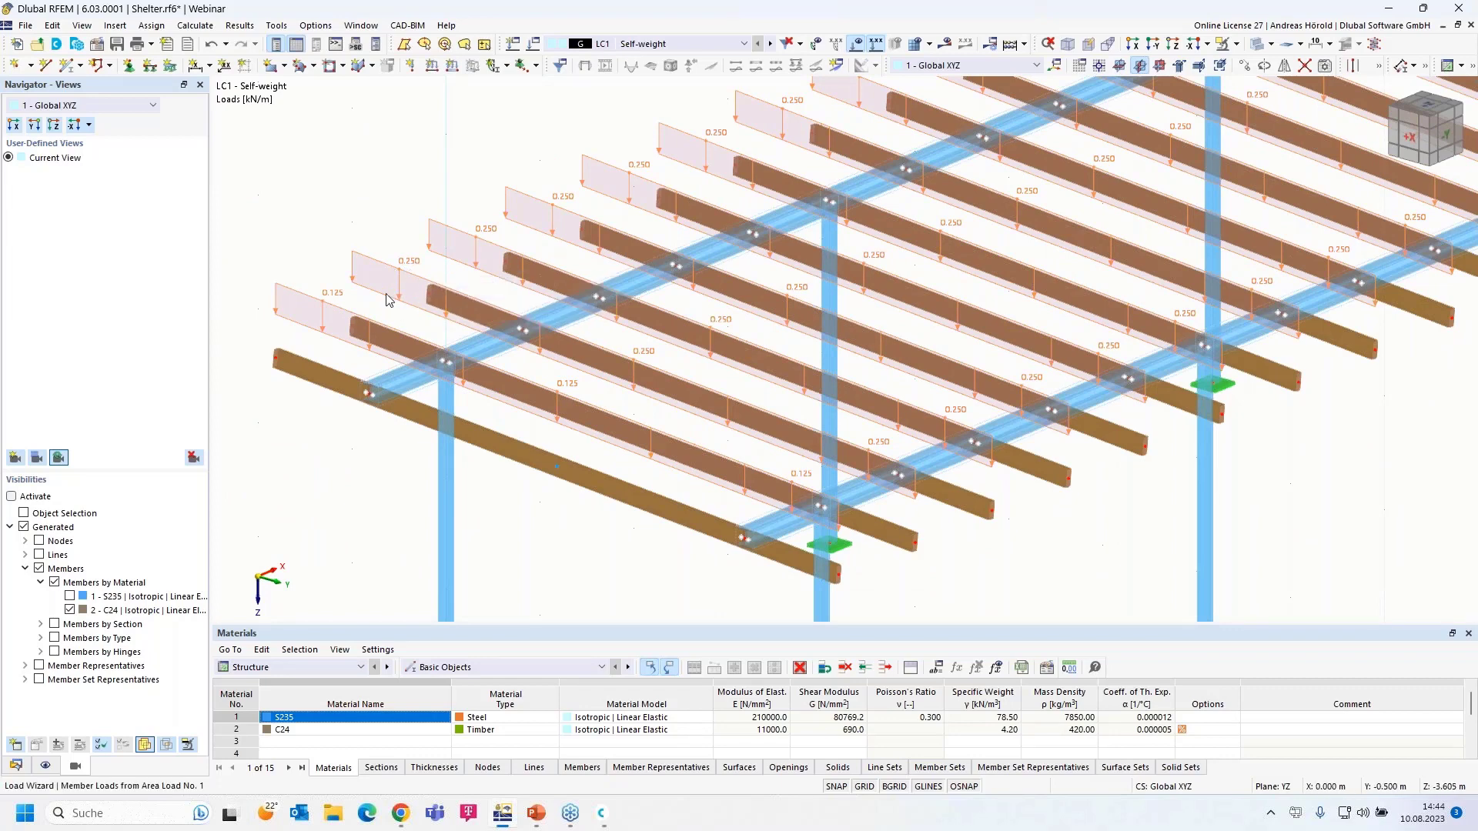
scroll(331, 324, "down", 2)
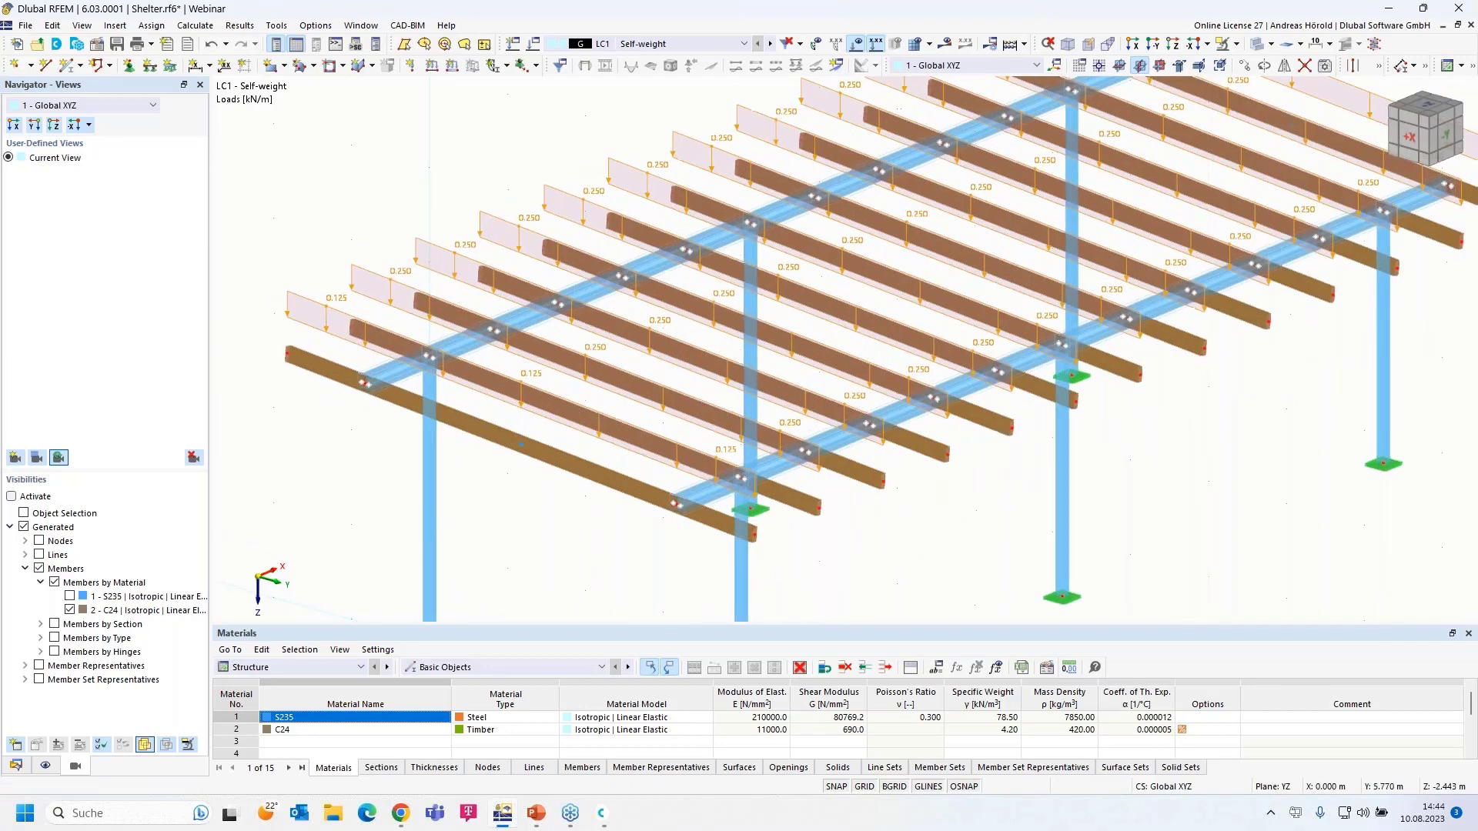
scroll(372, 366, "up", 2)
middle_click_drag(828, 536, 921, 539, "ctrl")
right_click(475, 342)
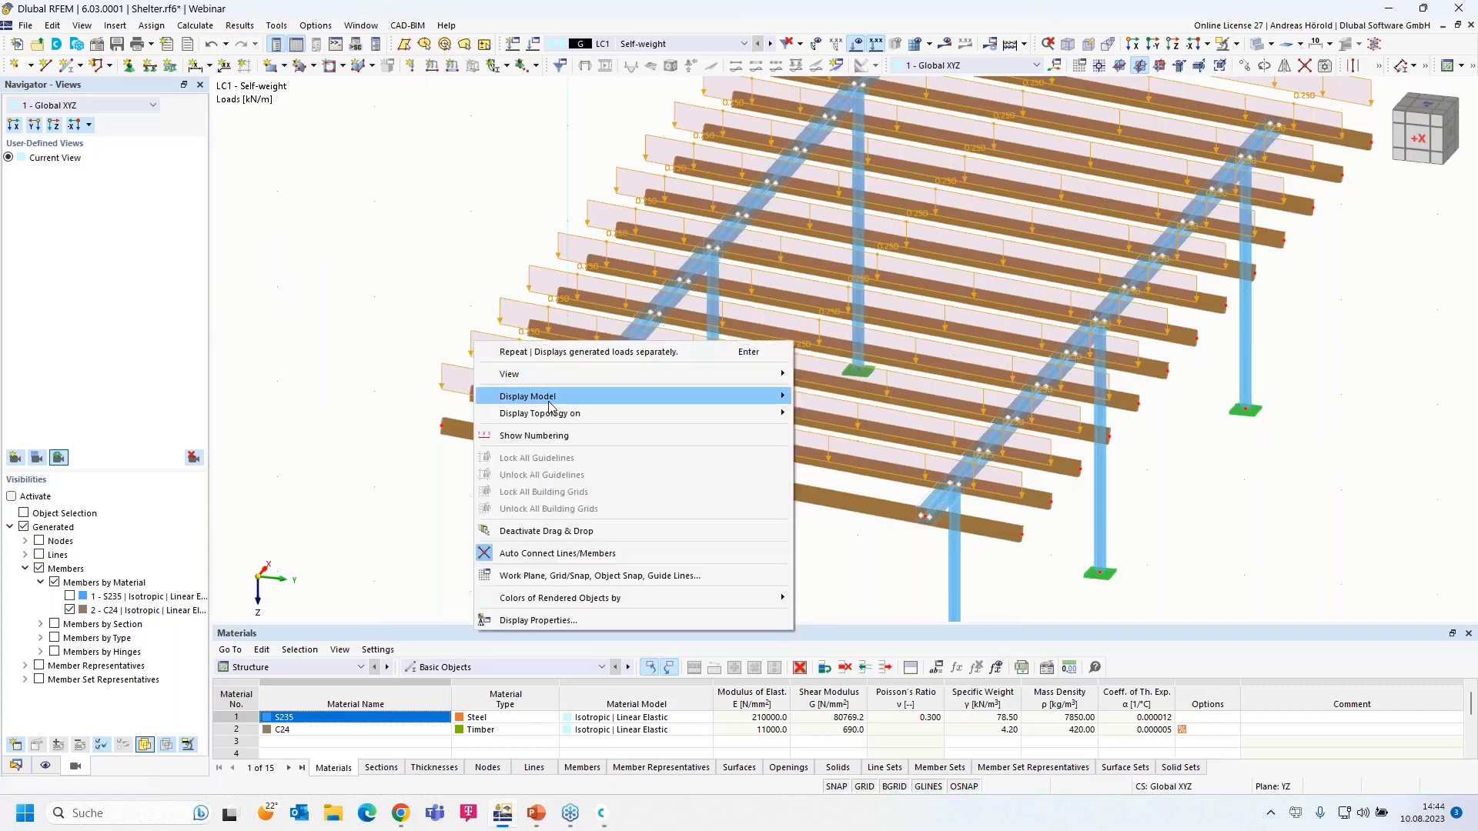
left_click(449, 371)
- Show the load as one area plane again and adjust its display size with the slider
right_click(450, 370)
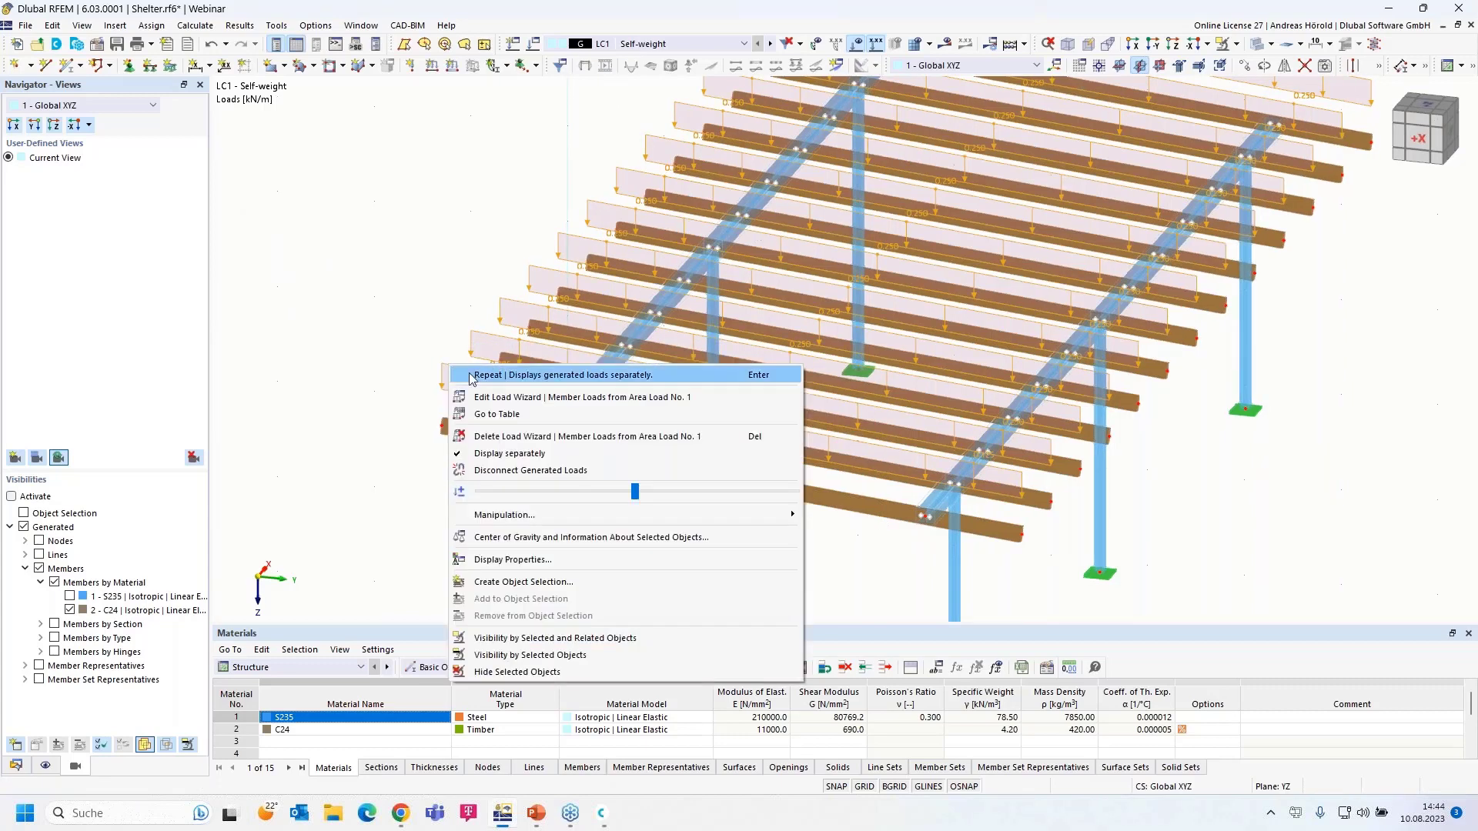
left_click(537, 455)
right_click_drag(666, 522, 607, 510)
left_click(378, 279)
right_click(378, 278)
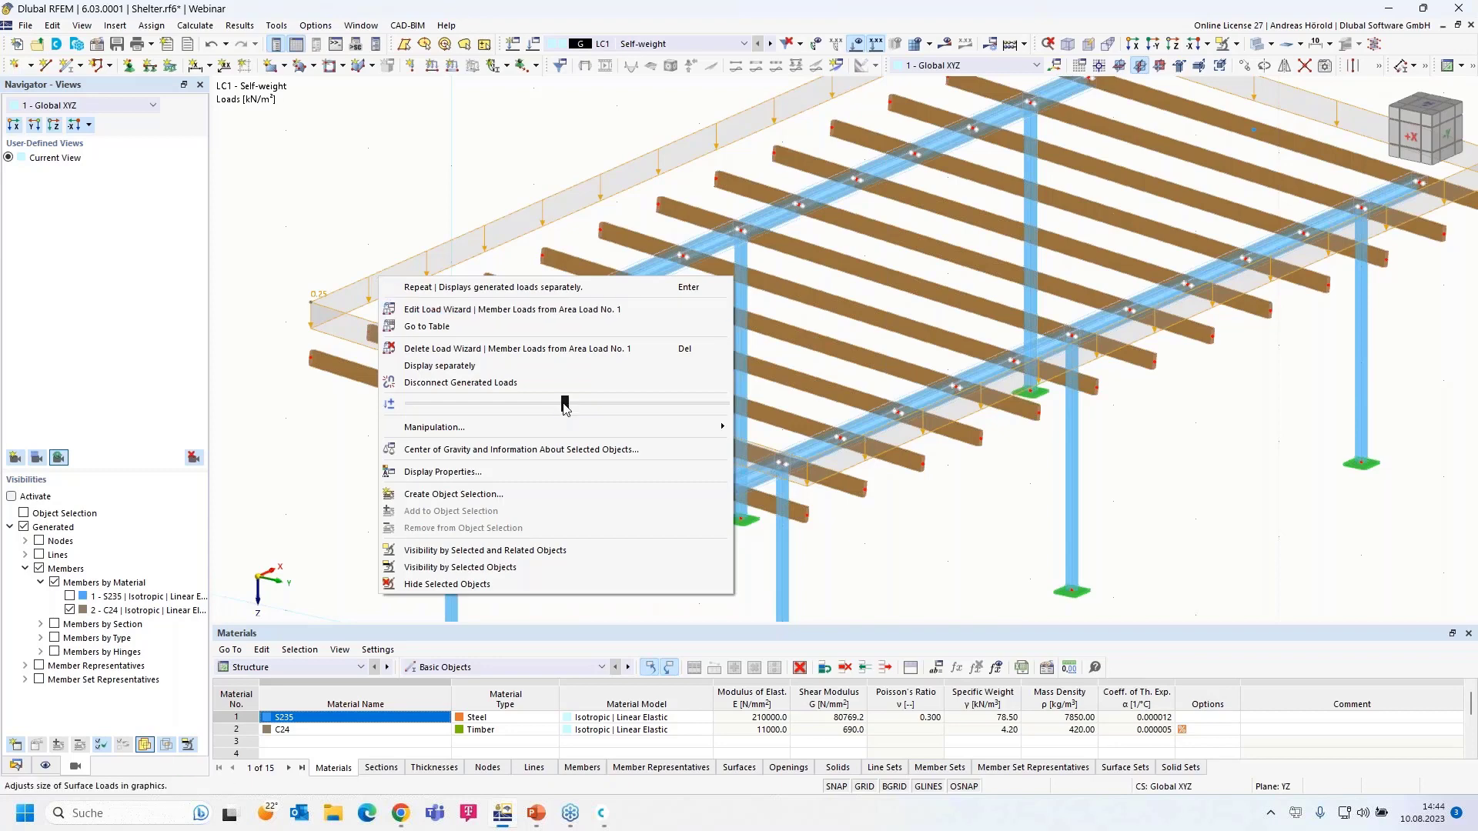
mouse_move(566, 408)
left_mouse_down()
mouse_move(712, 423)
mouse_move(565, 408)
left_mouse_up()
left_click(945, 540)
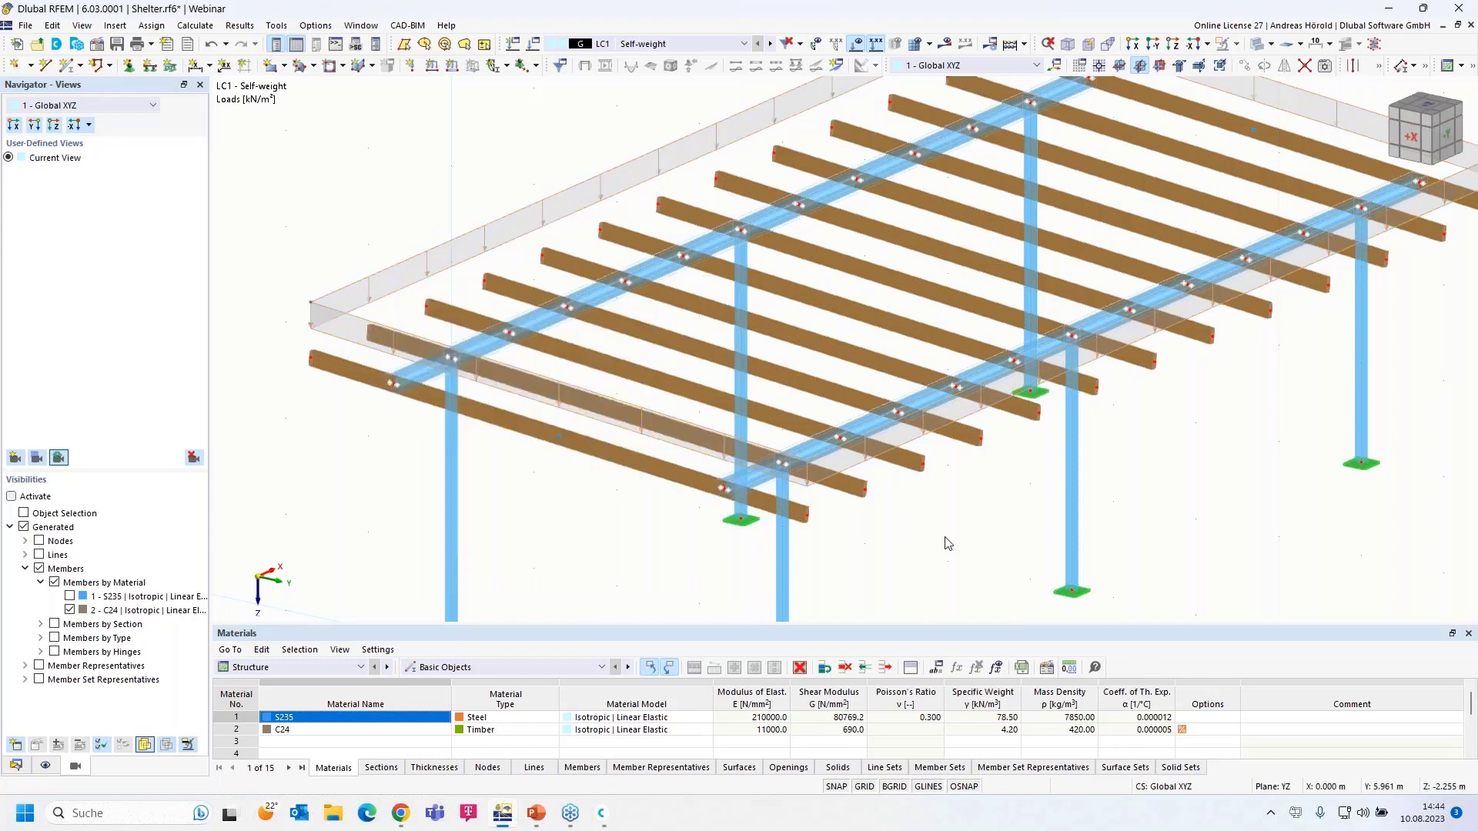
scroll(558, 488, "down", 1)
scroll(556, 483, "down", 2)
middle_click_drag(556, 483, 504, 434)
scroll(501, 431, "down", 1)
scroll(453, 411, "up", 2)
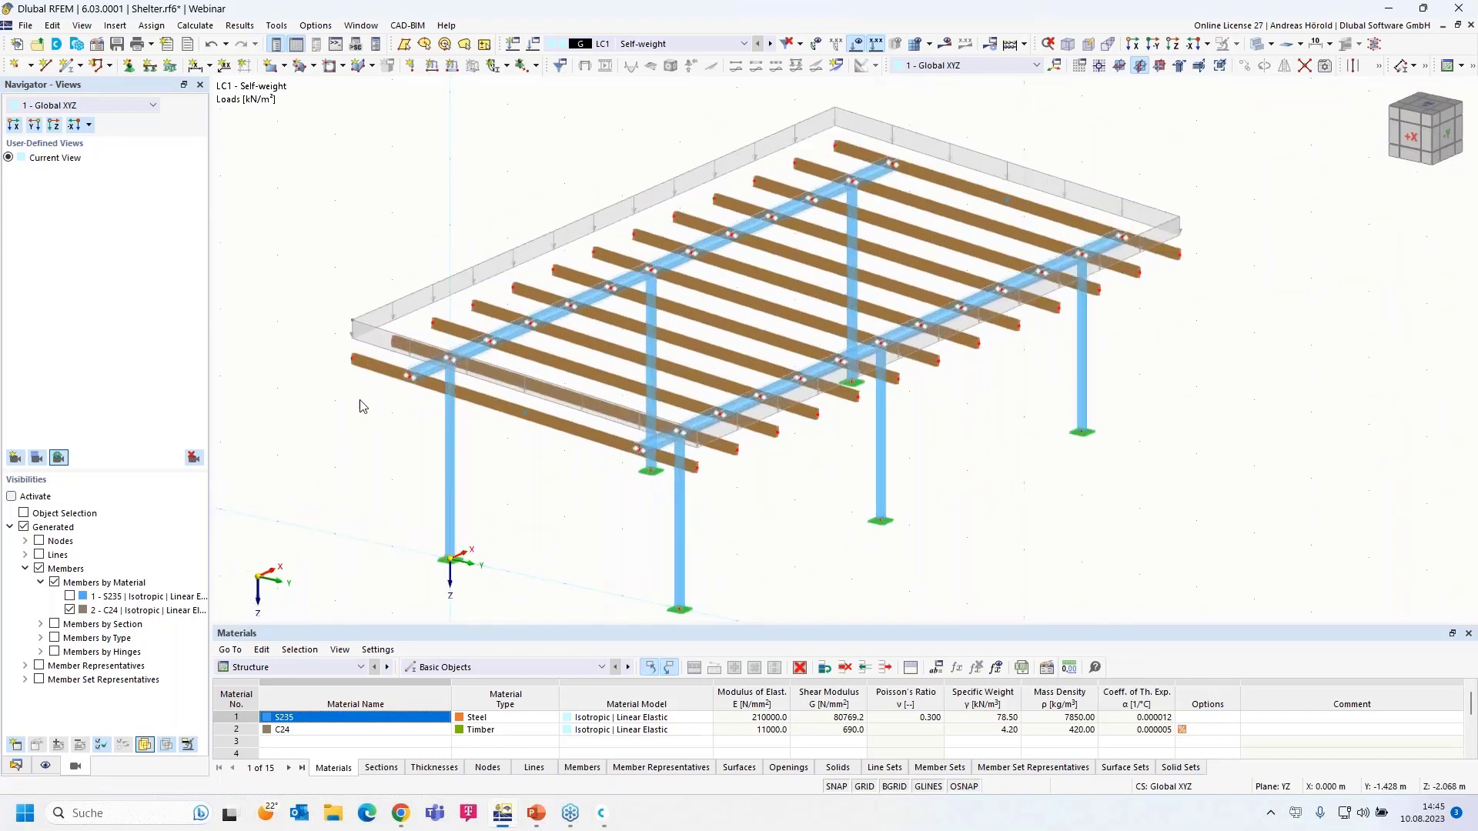
- Create load case LC2 Snow with action category Snow/Ice loads - H <= 1000 m
left_click(514, 45)
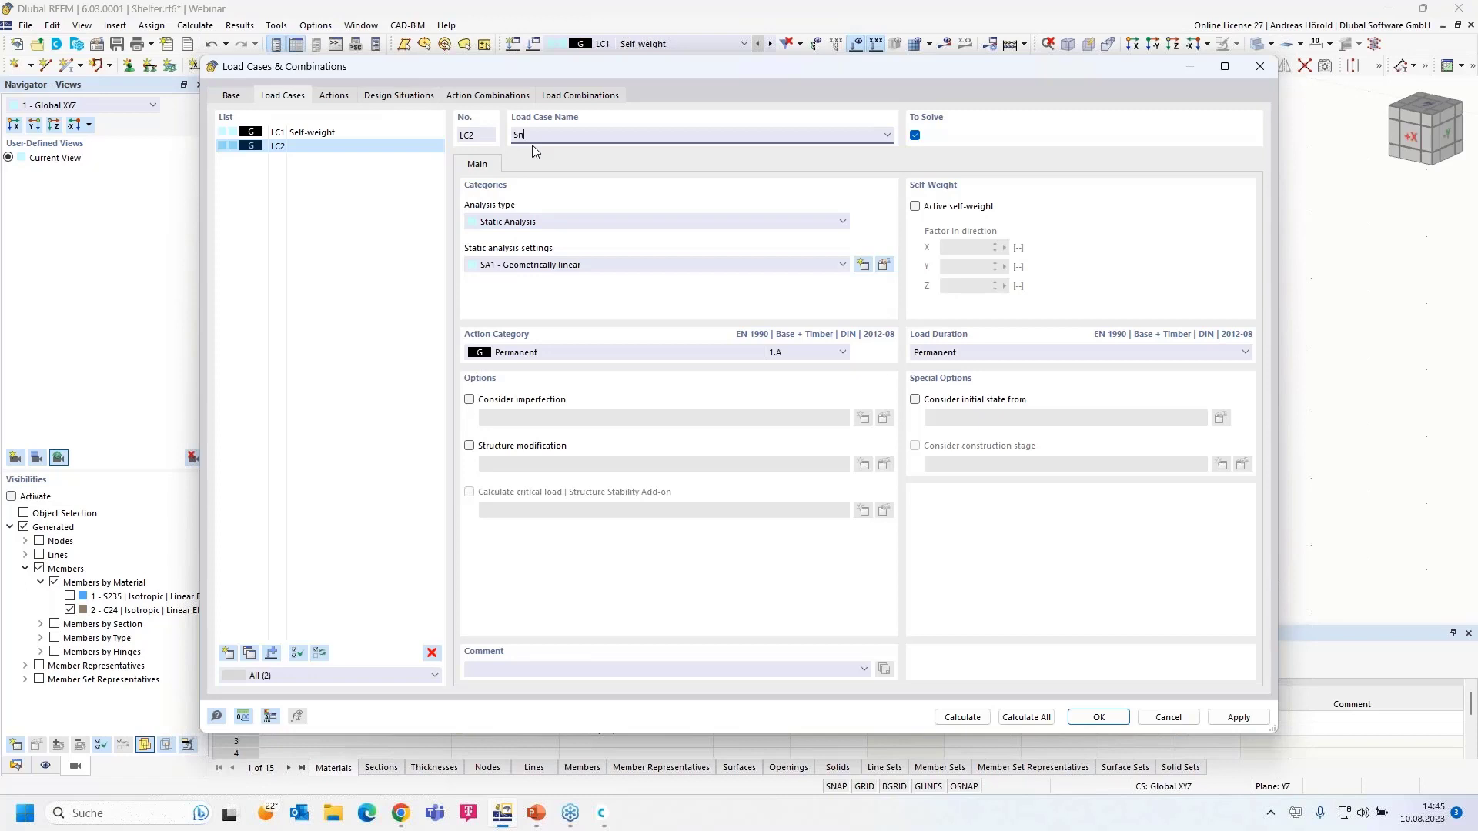
left_click(550, 355)
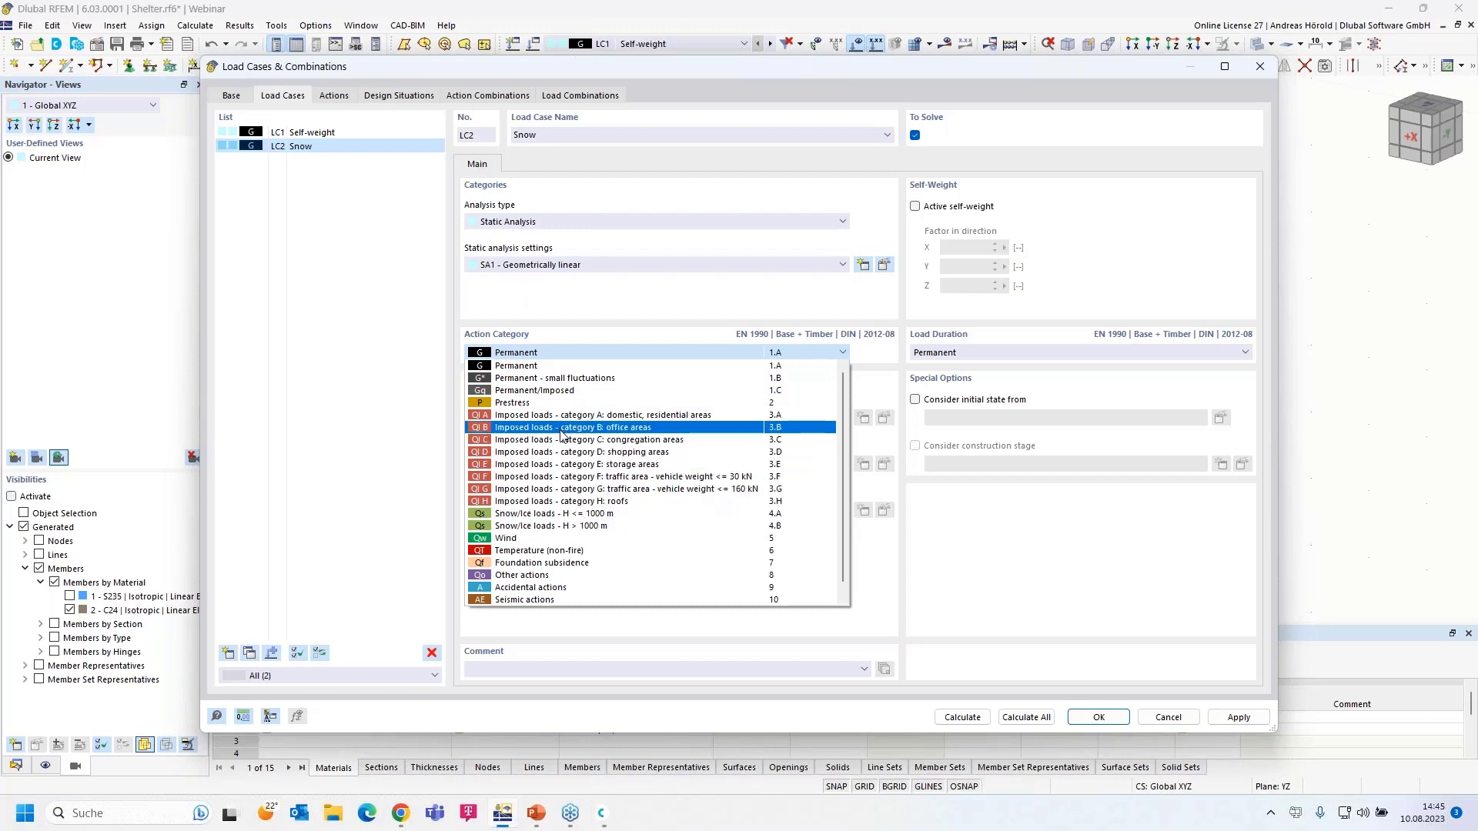
left_click(570, 520)
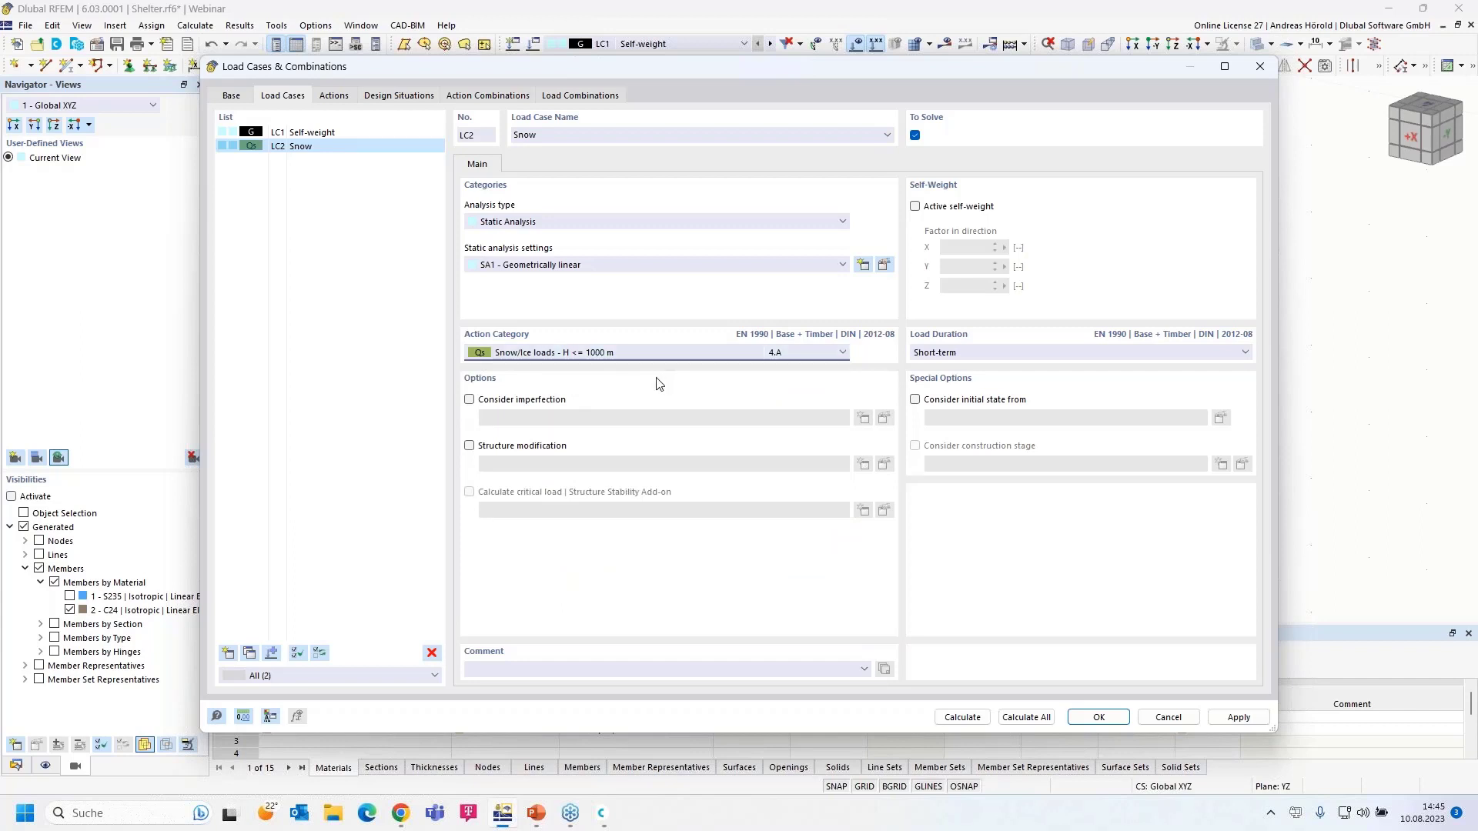
left_click(1100, 717)
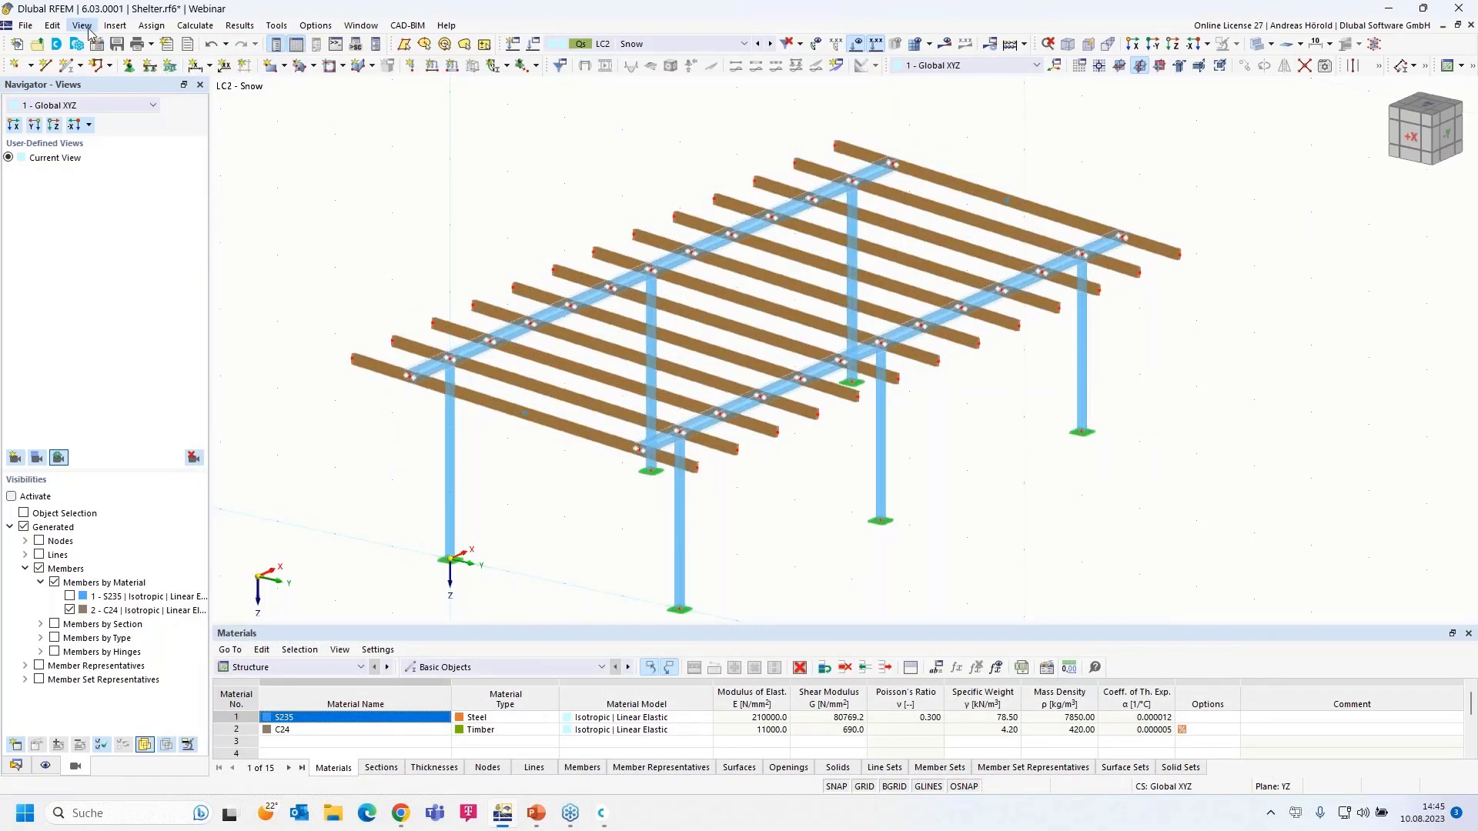
- Start a snow load wizard with the Flat/Monopitch roof type
left_click(116, 27)
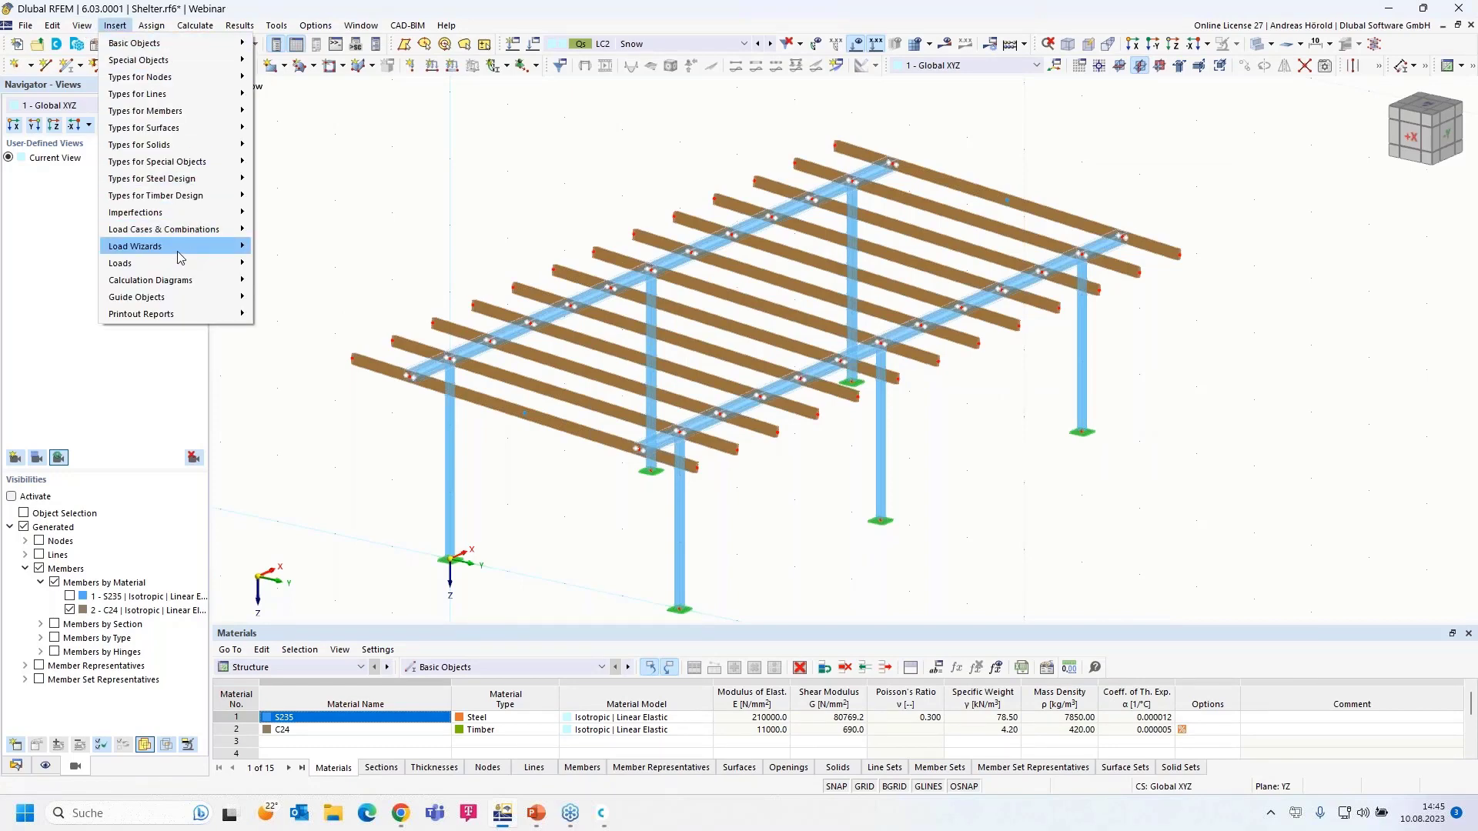
mouse_move(180, 248)
mouse_move(368, 297)
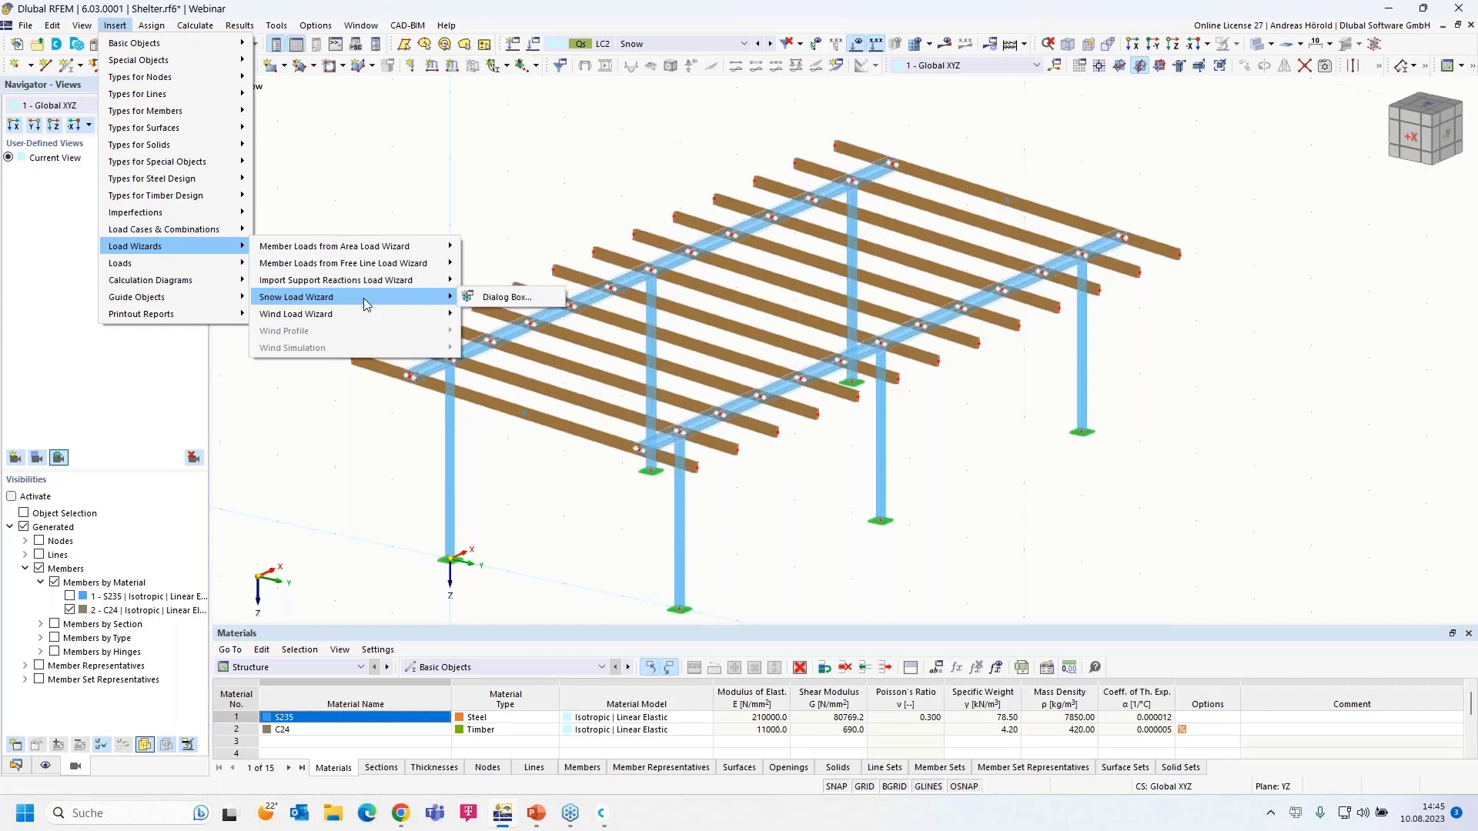
left_click(502, 298)
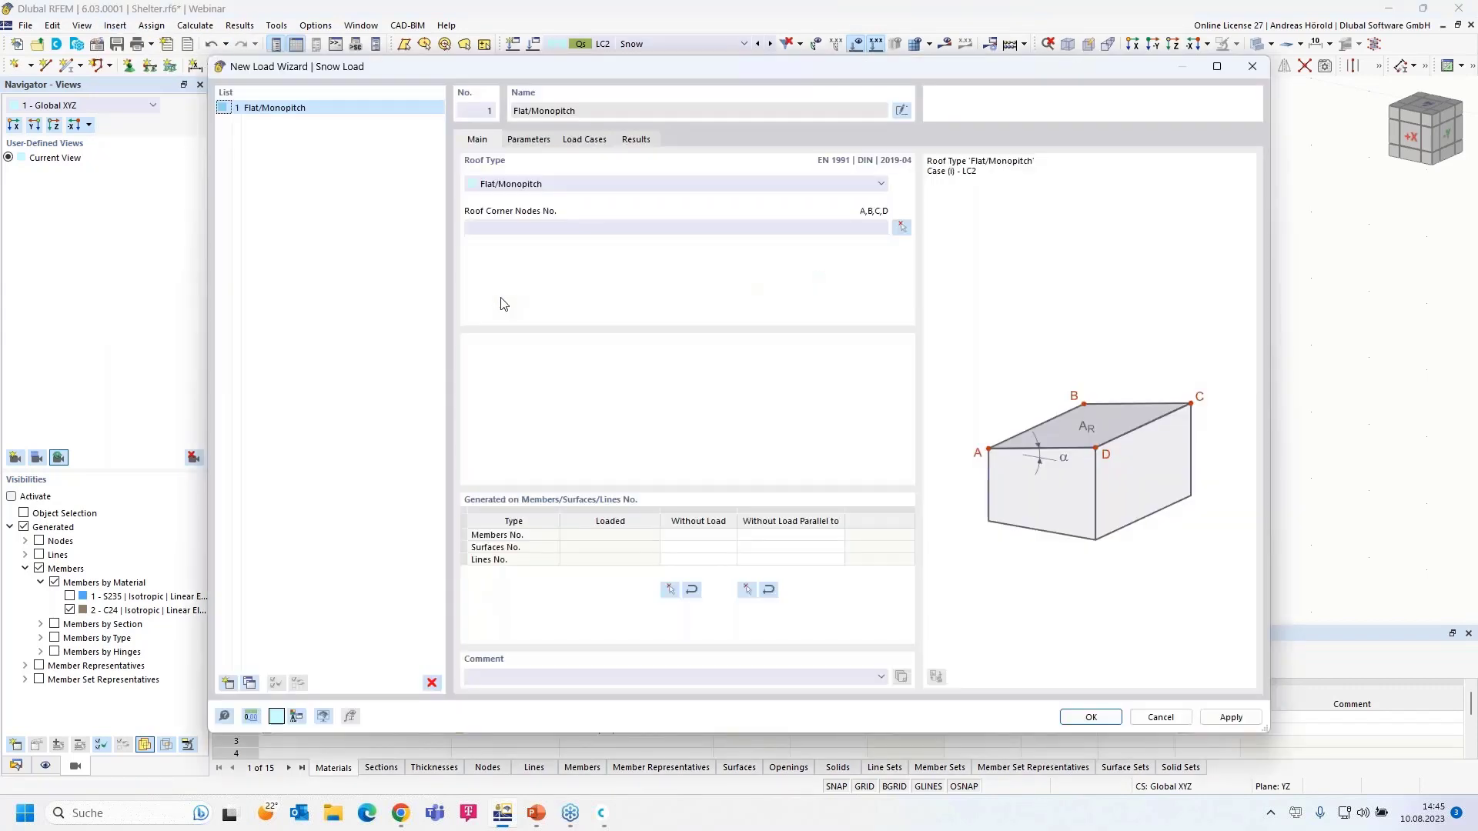
left_click(553, 185)
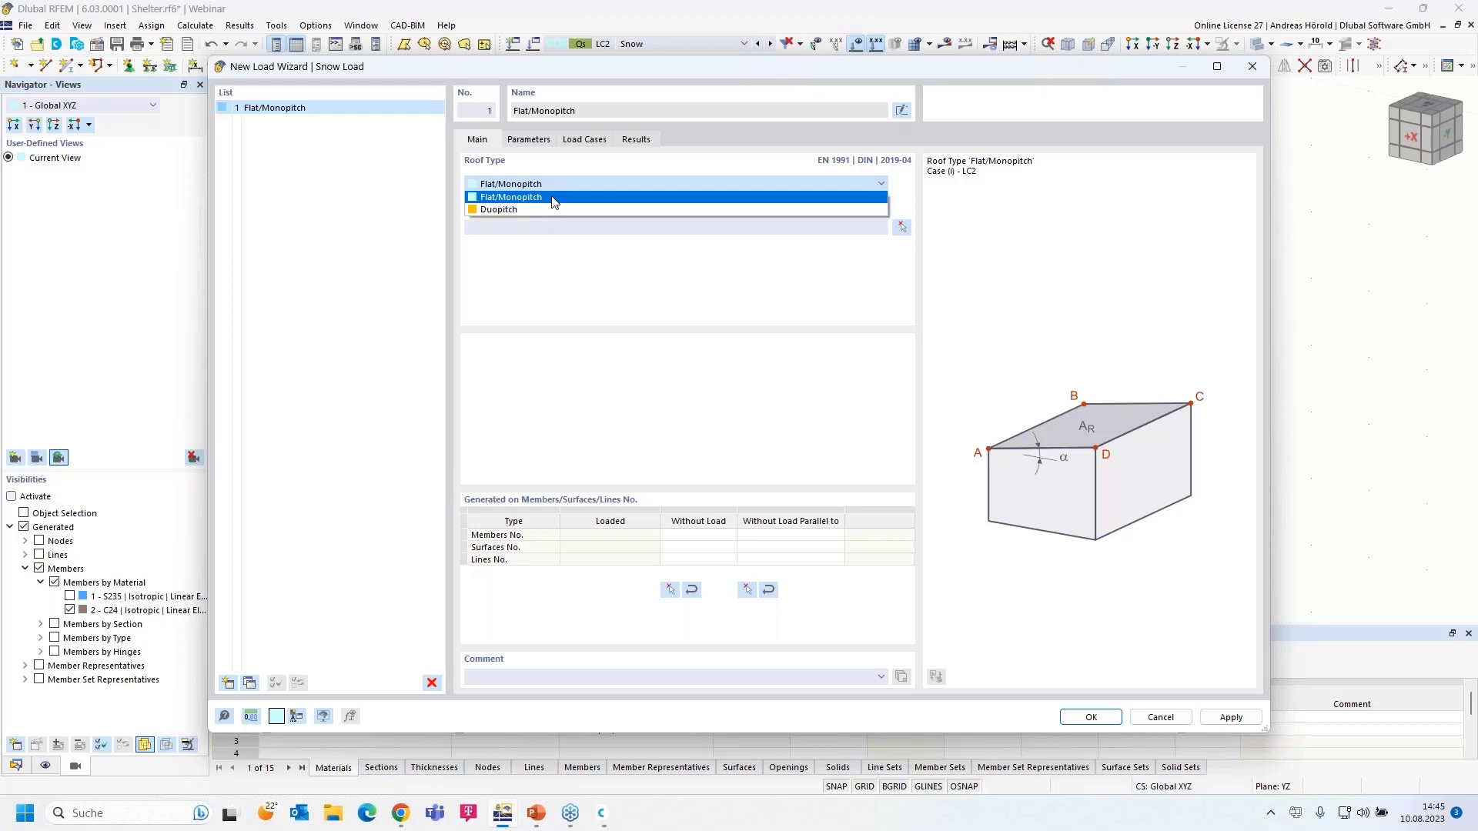
left_click(554, 198)
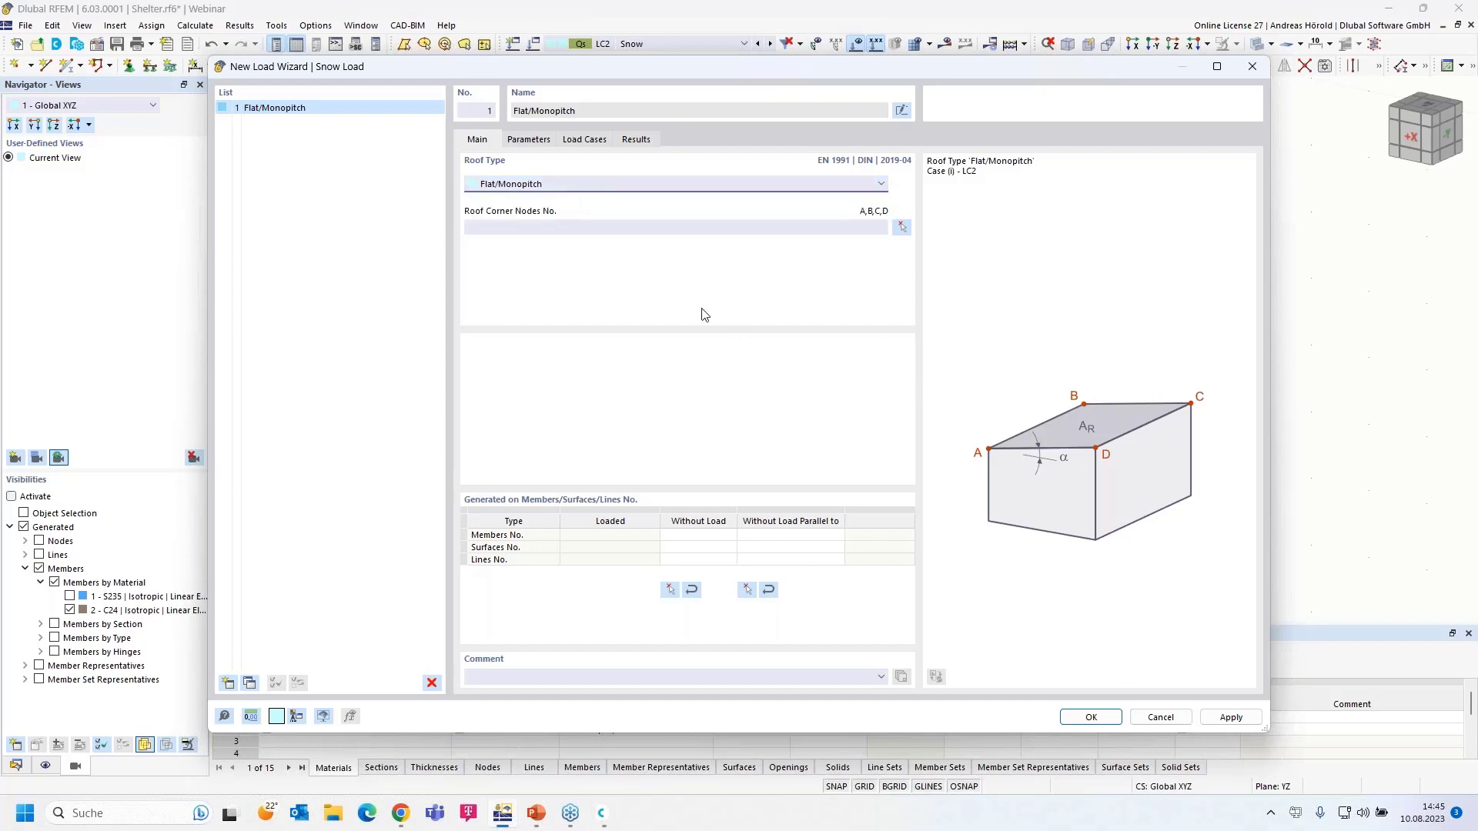
- Set roof corner nodes 71, 69, 70, 72 and exclude members parallel to member 4
left_click(902, 229)
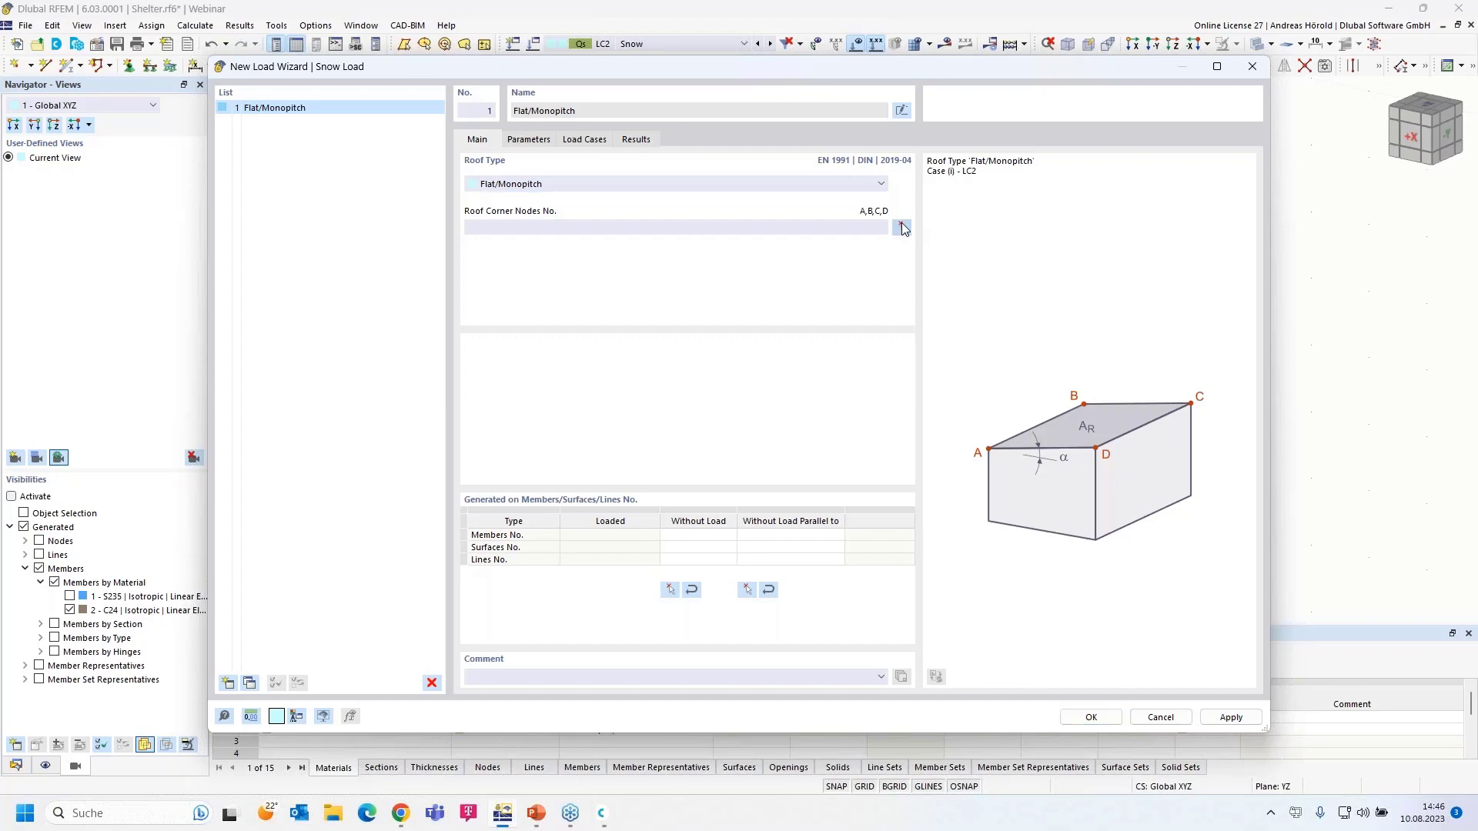
left_click(356, 362)
left_click(837, 145)
left_click(1175, 253)
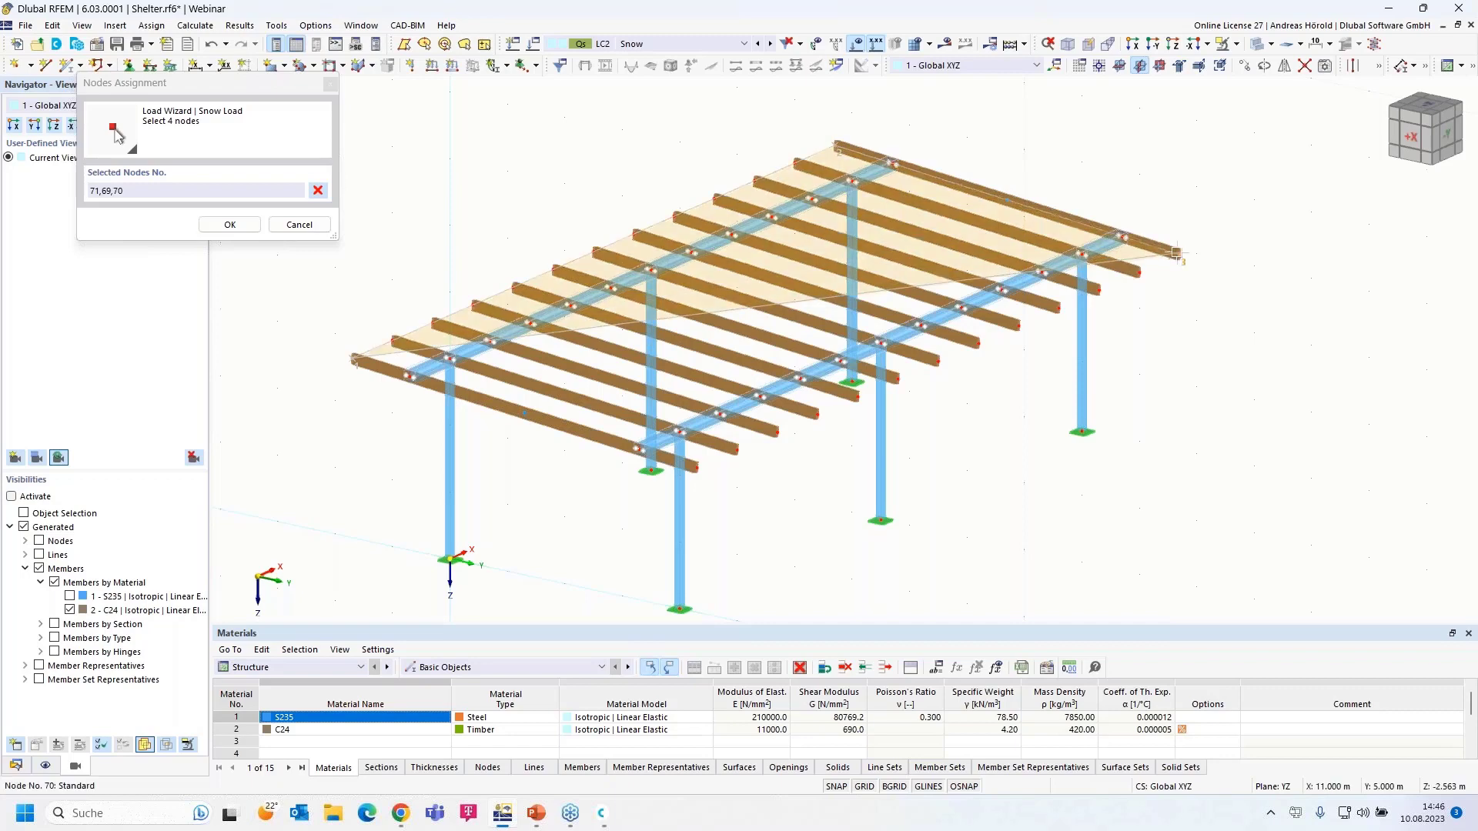
left_click(698, 466)
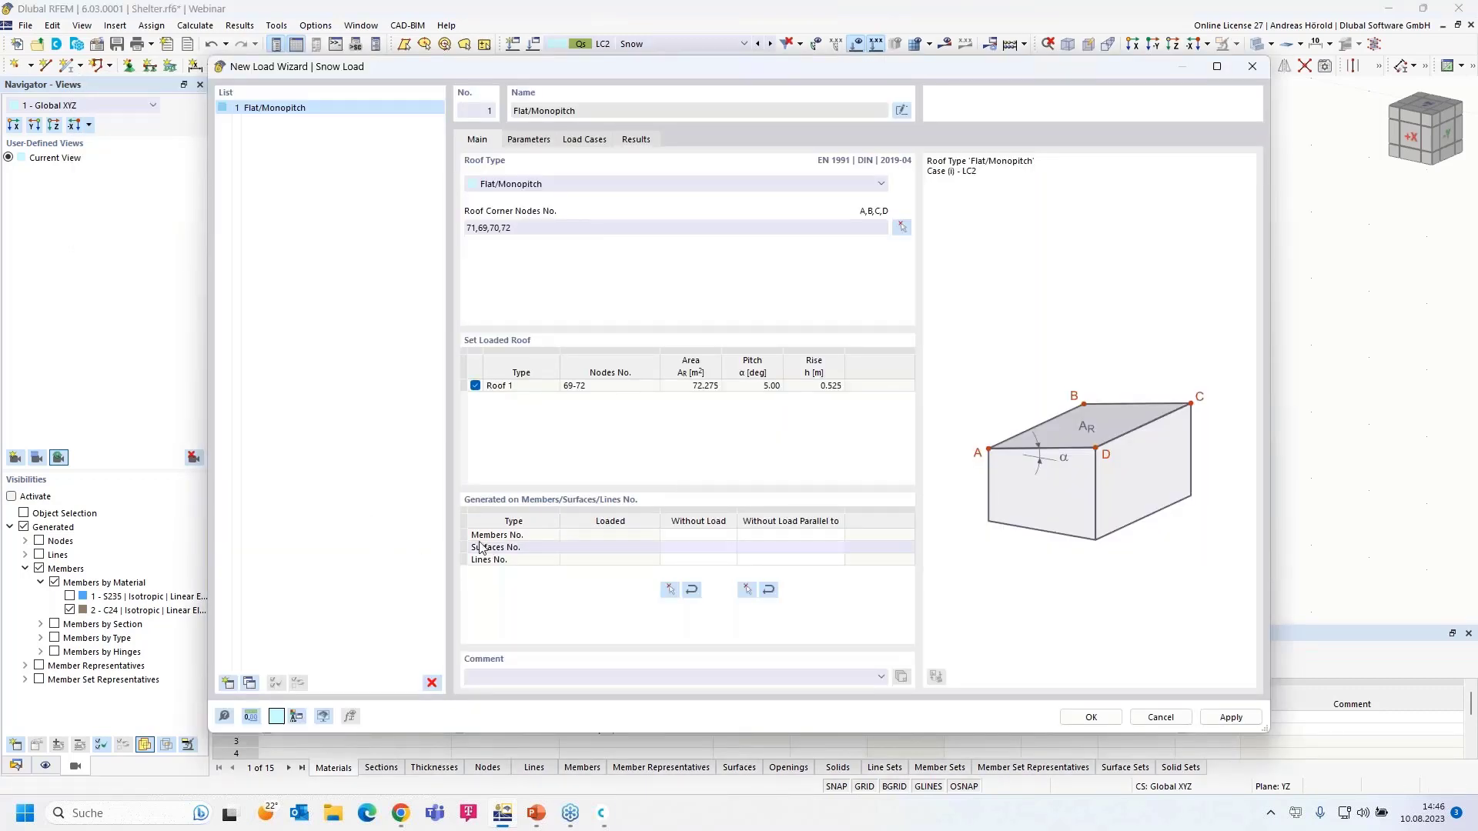
left_click(746, 590)
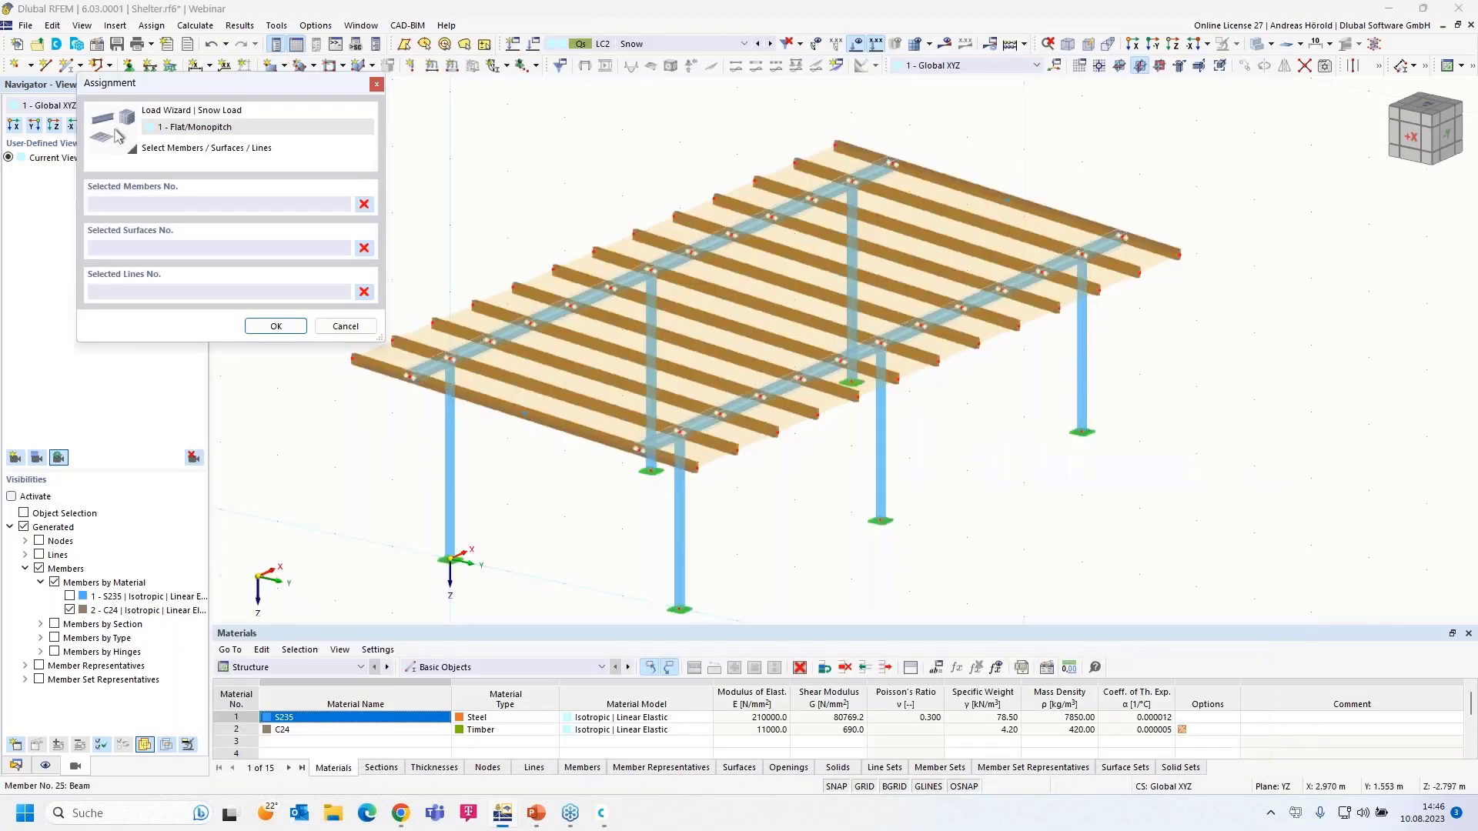
left_click(638, 290)
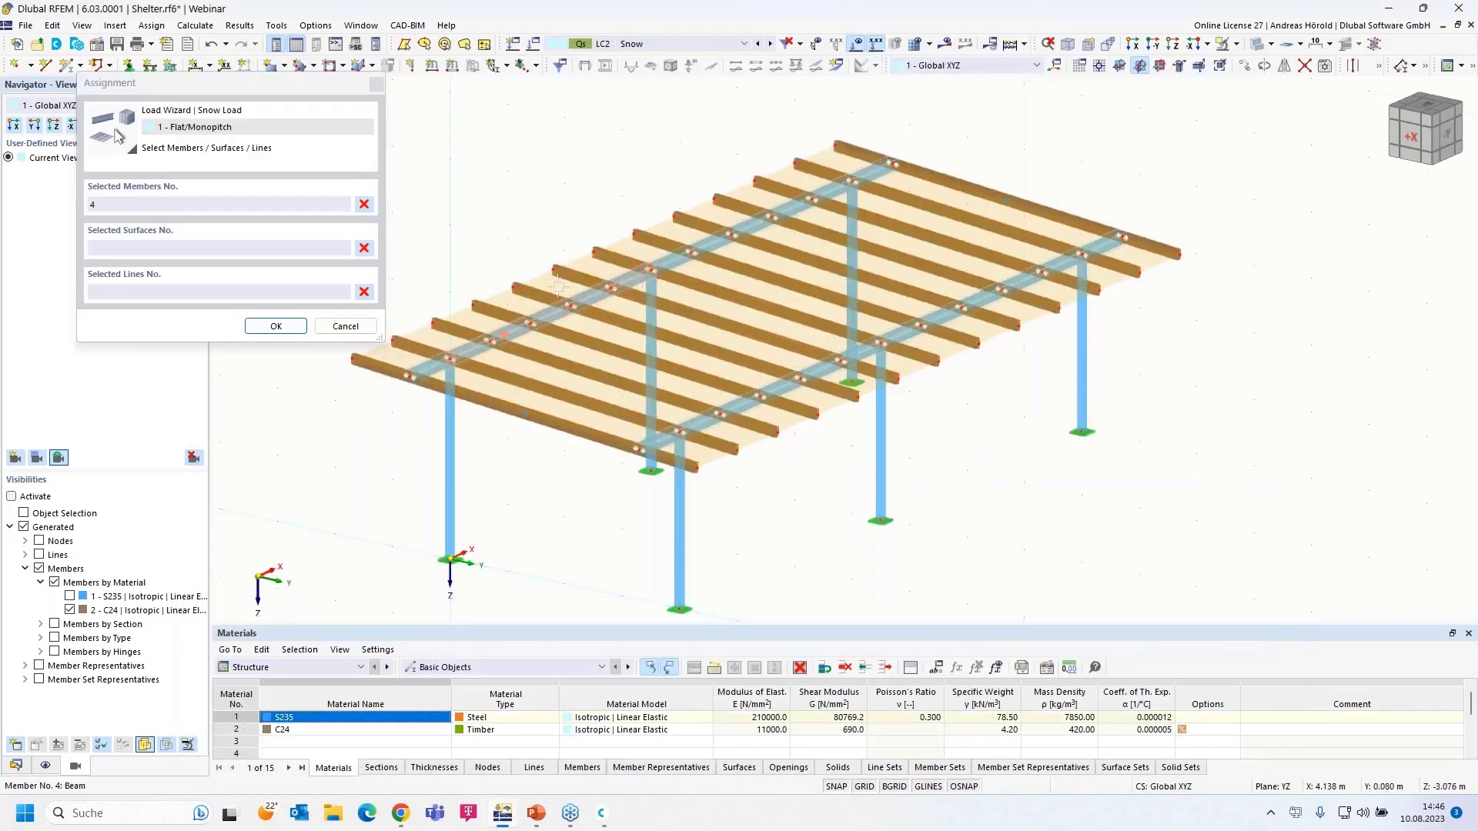
left_click(275, 326)
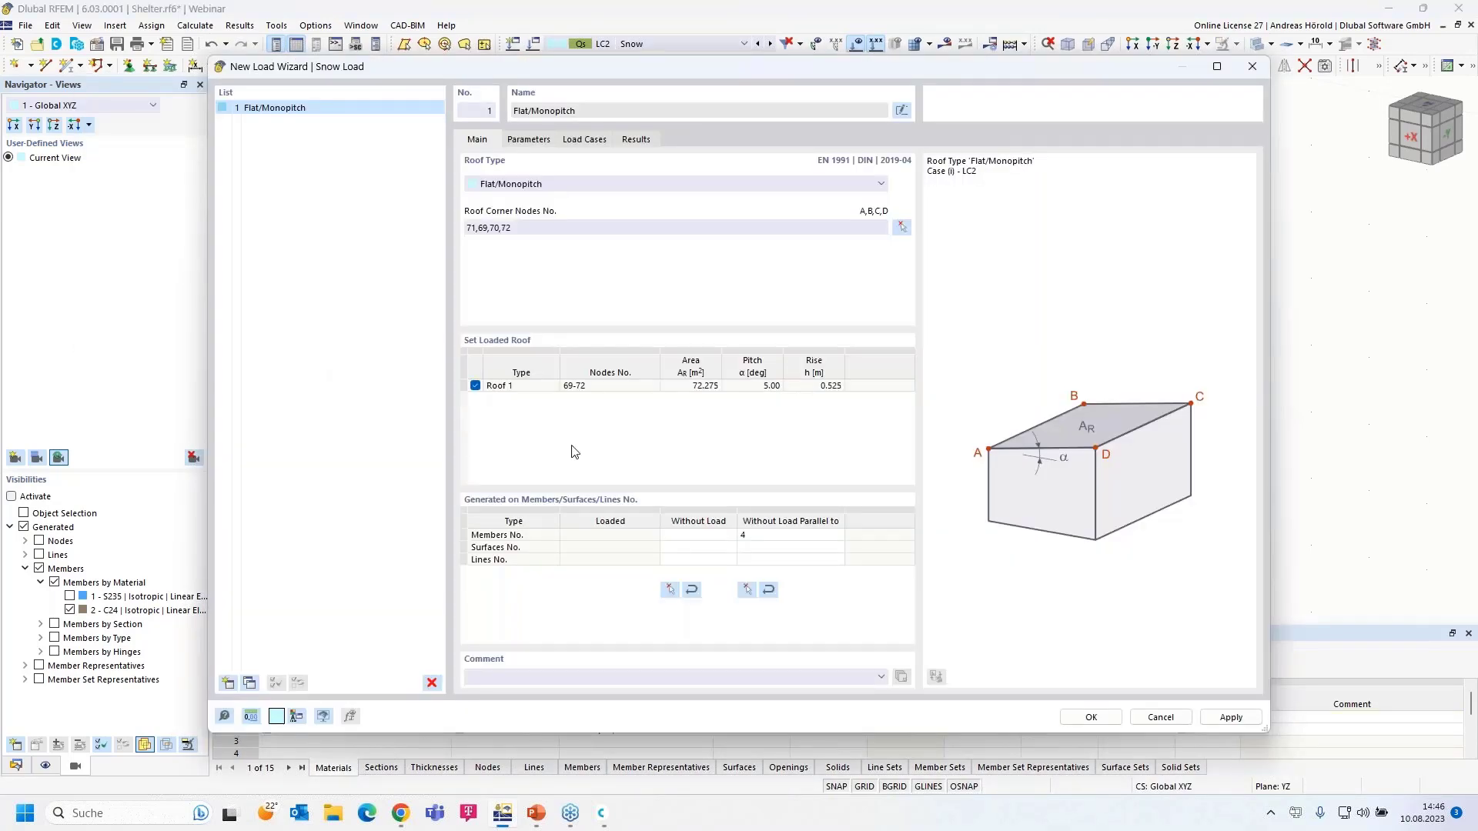
- On the Parameters tab, keep definition type Map and parameters and launch Import from Snow Load Map
left_click(528, 140)
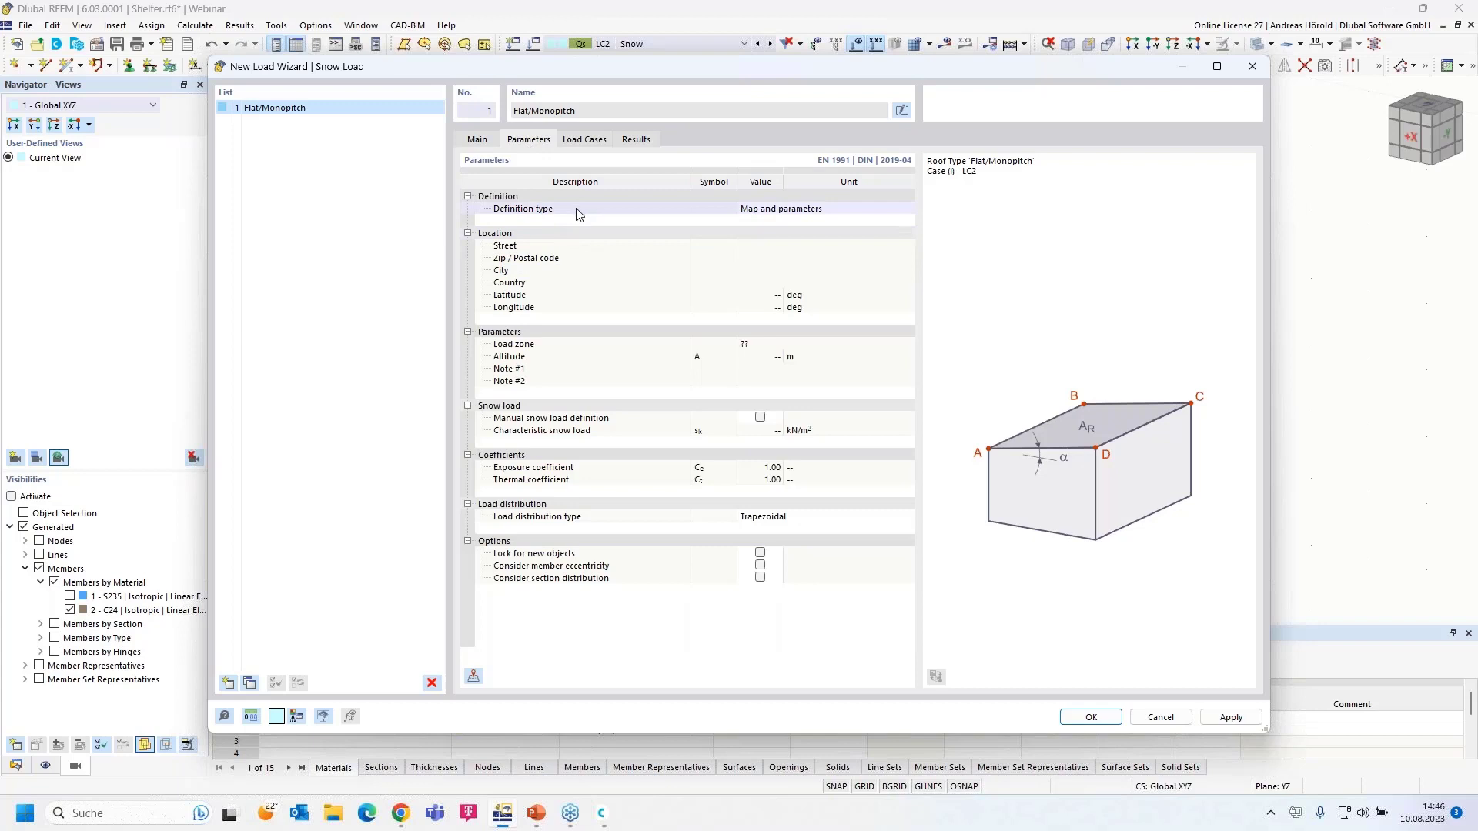
left_click(774, 213)
left_click(776, 211)
left_click(787, 231)
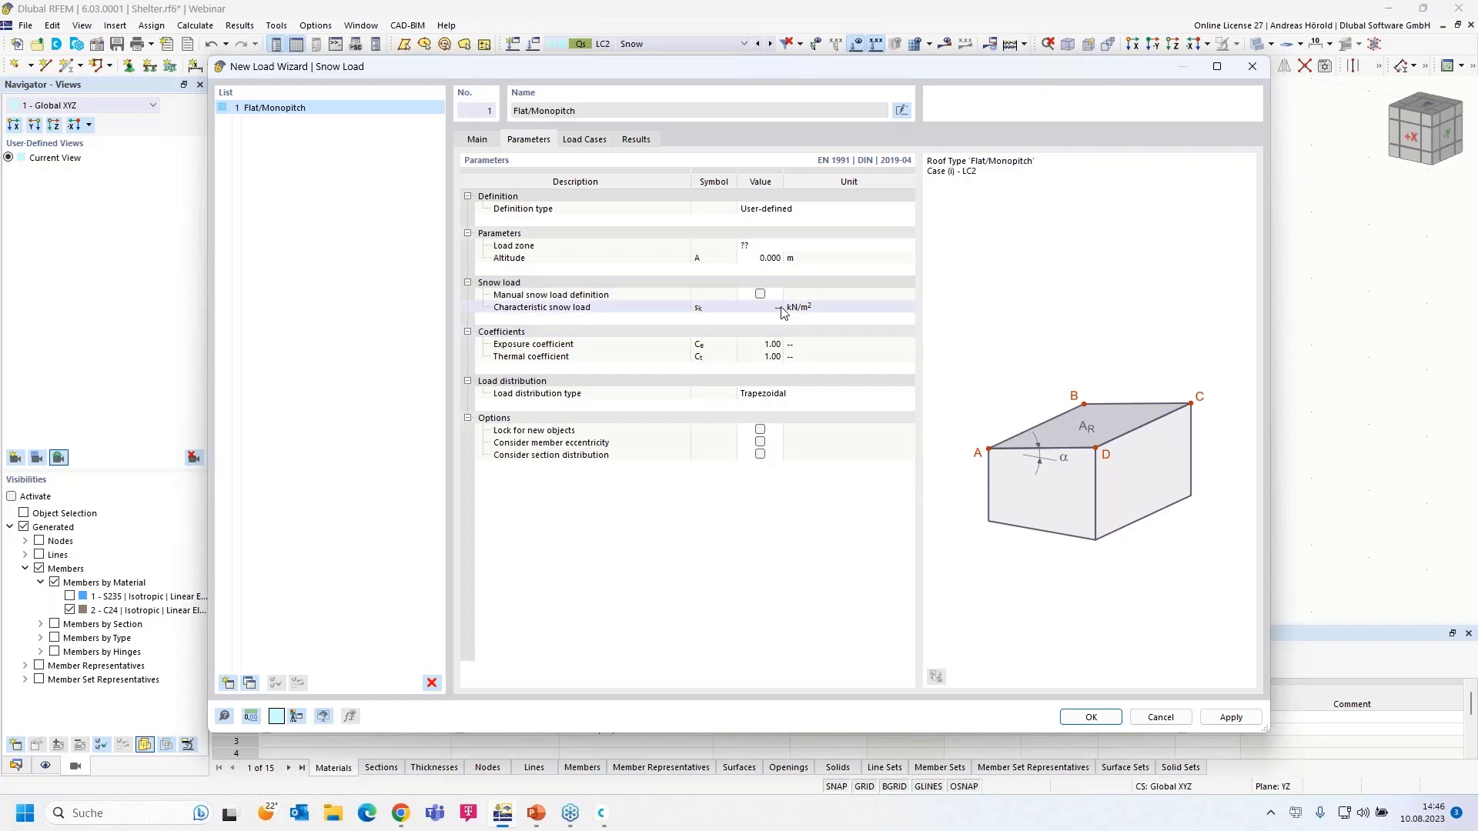
left_click(768, 209)
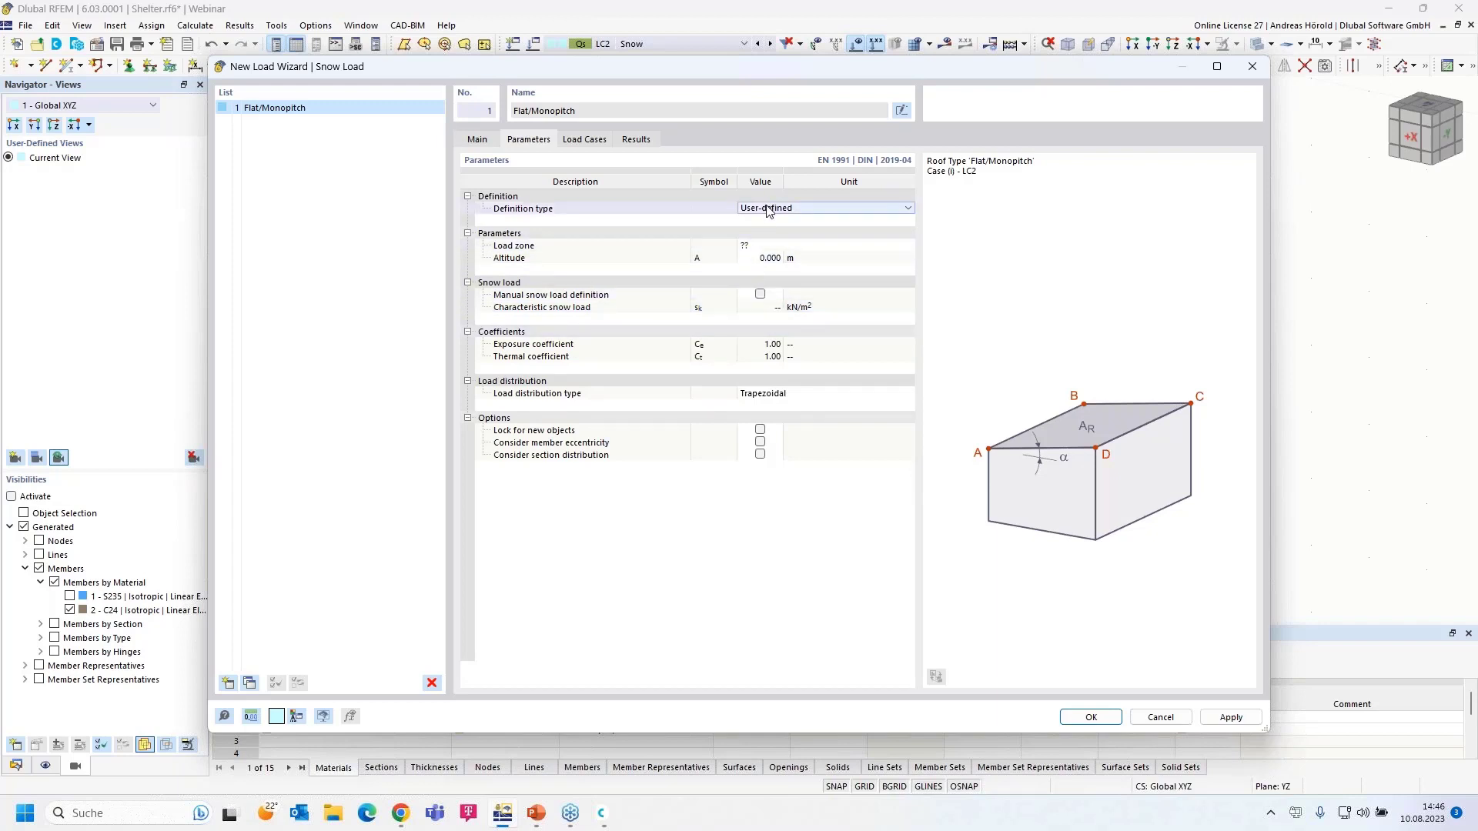
left_click(767, 209)
left_click(776, 224)
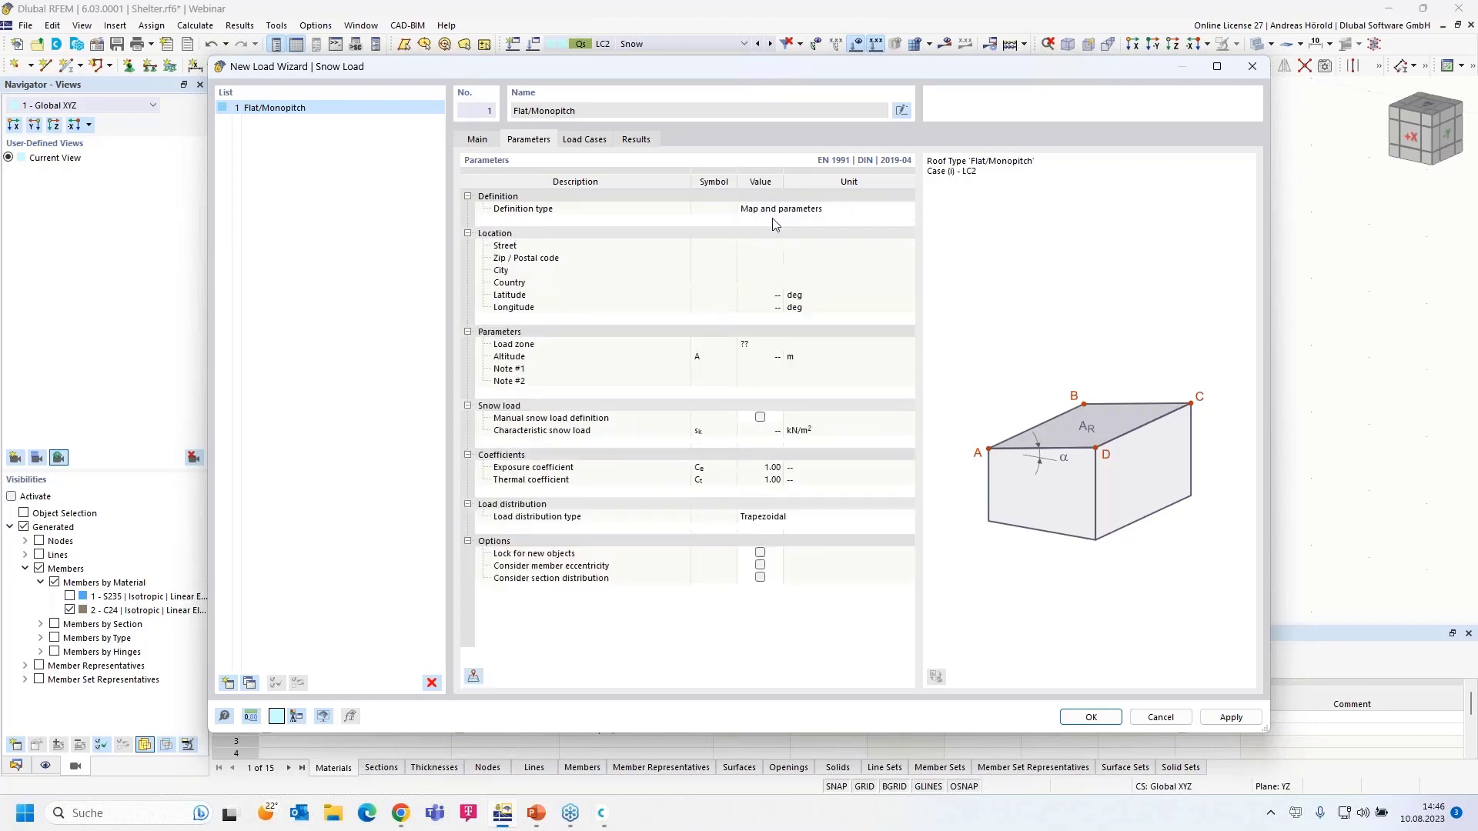
left_click(474, 682)
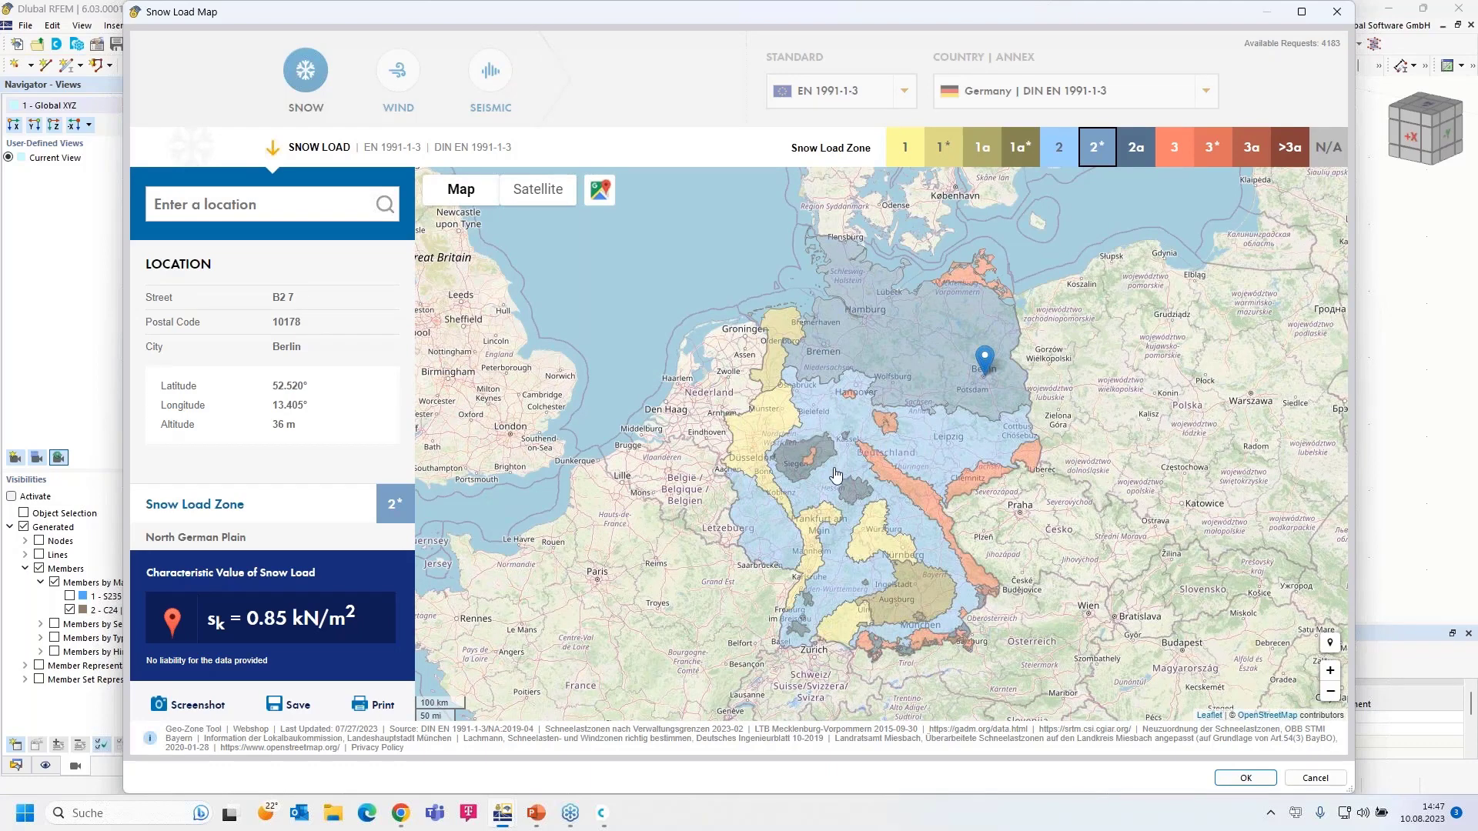
- Search the snow load map for the site's street address in Leipzig
left_click(254, 206)
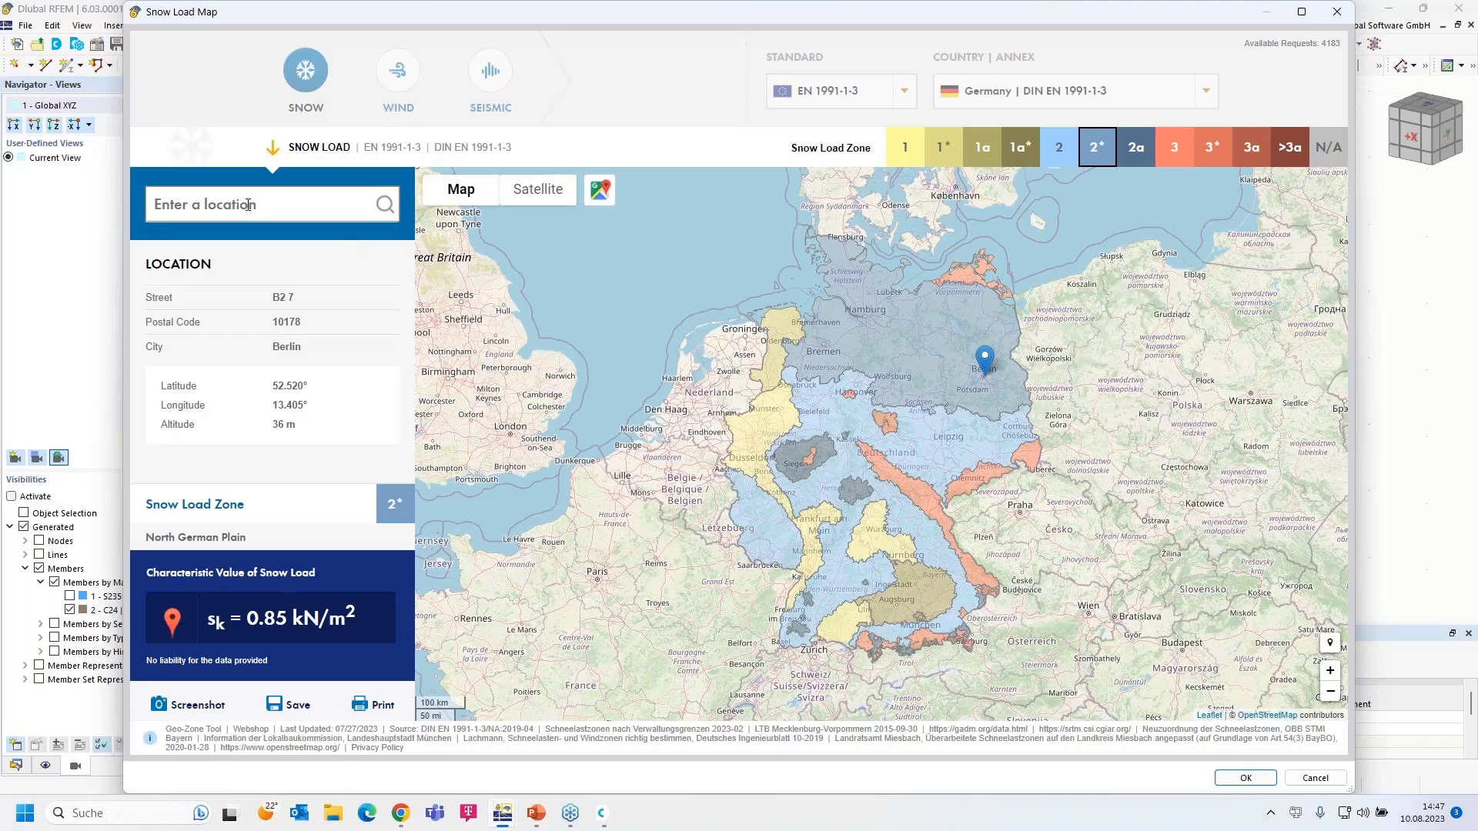
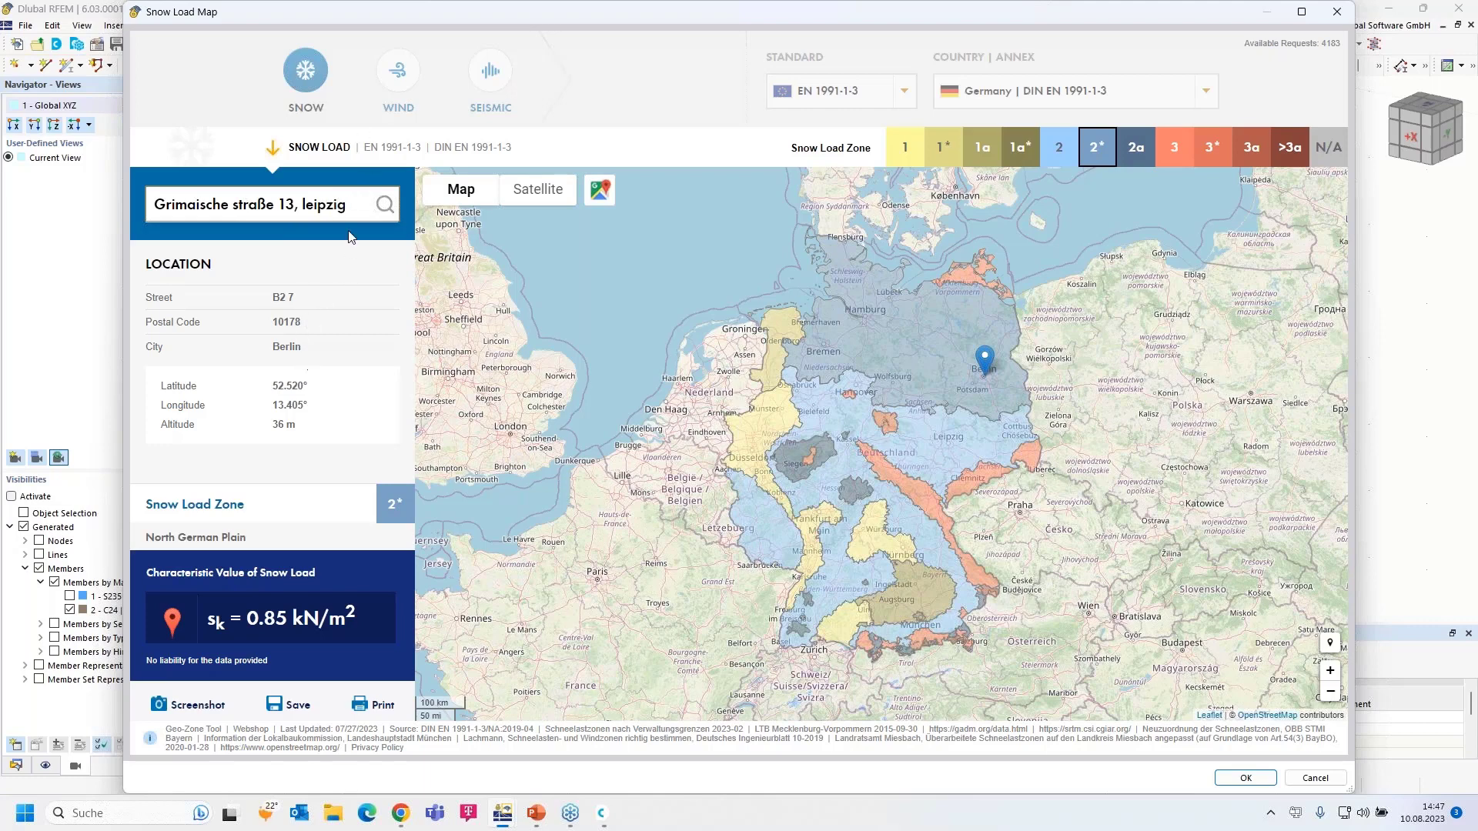
left_click(305, 204)
left_click_drag(358, 217, 140, 202)
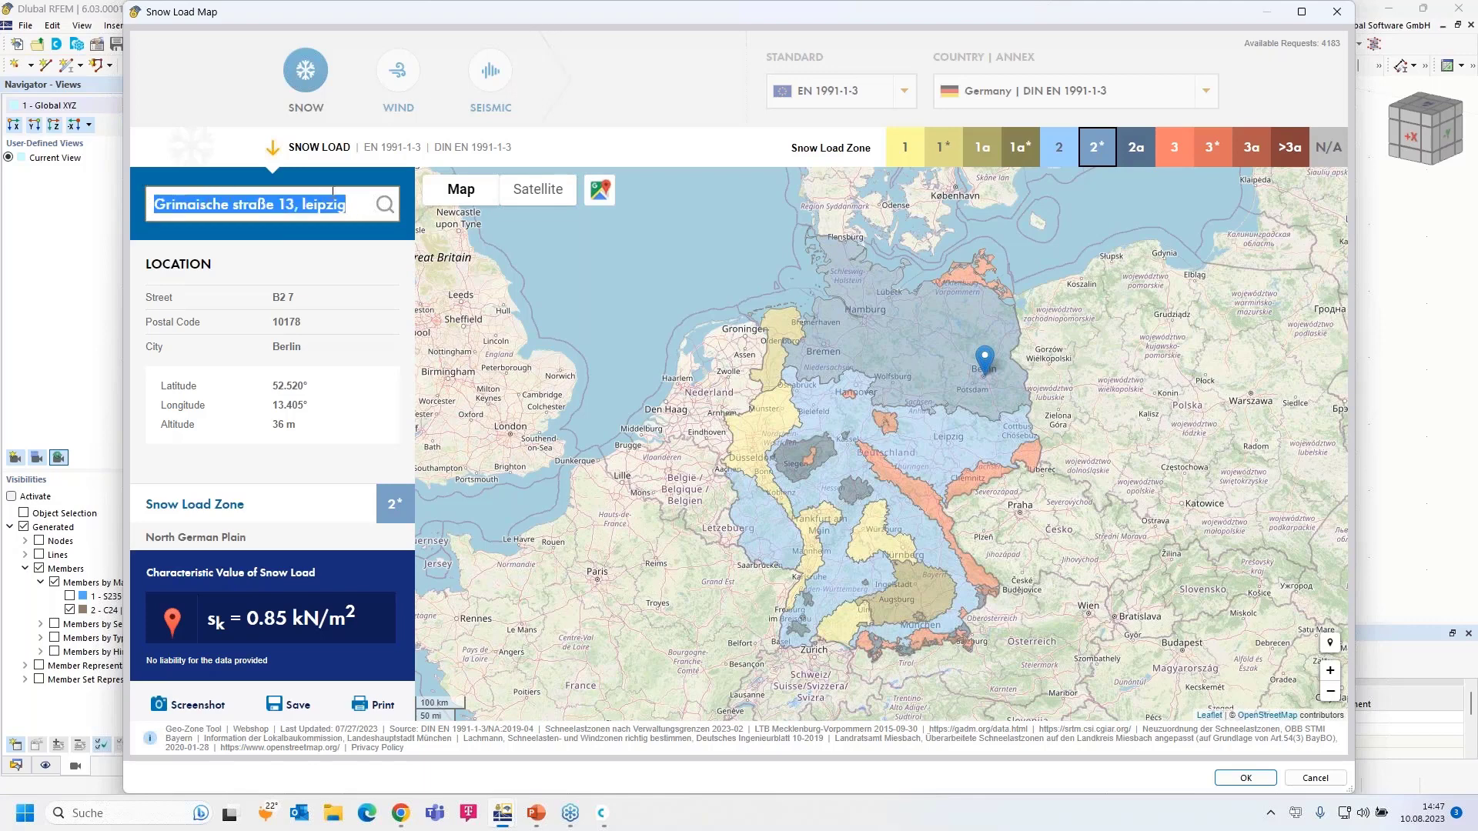
left_click(385, 206)
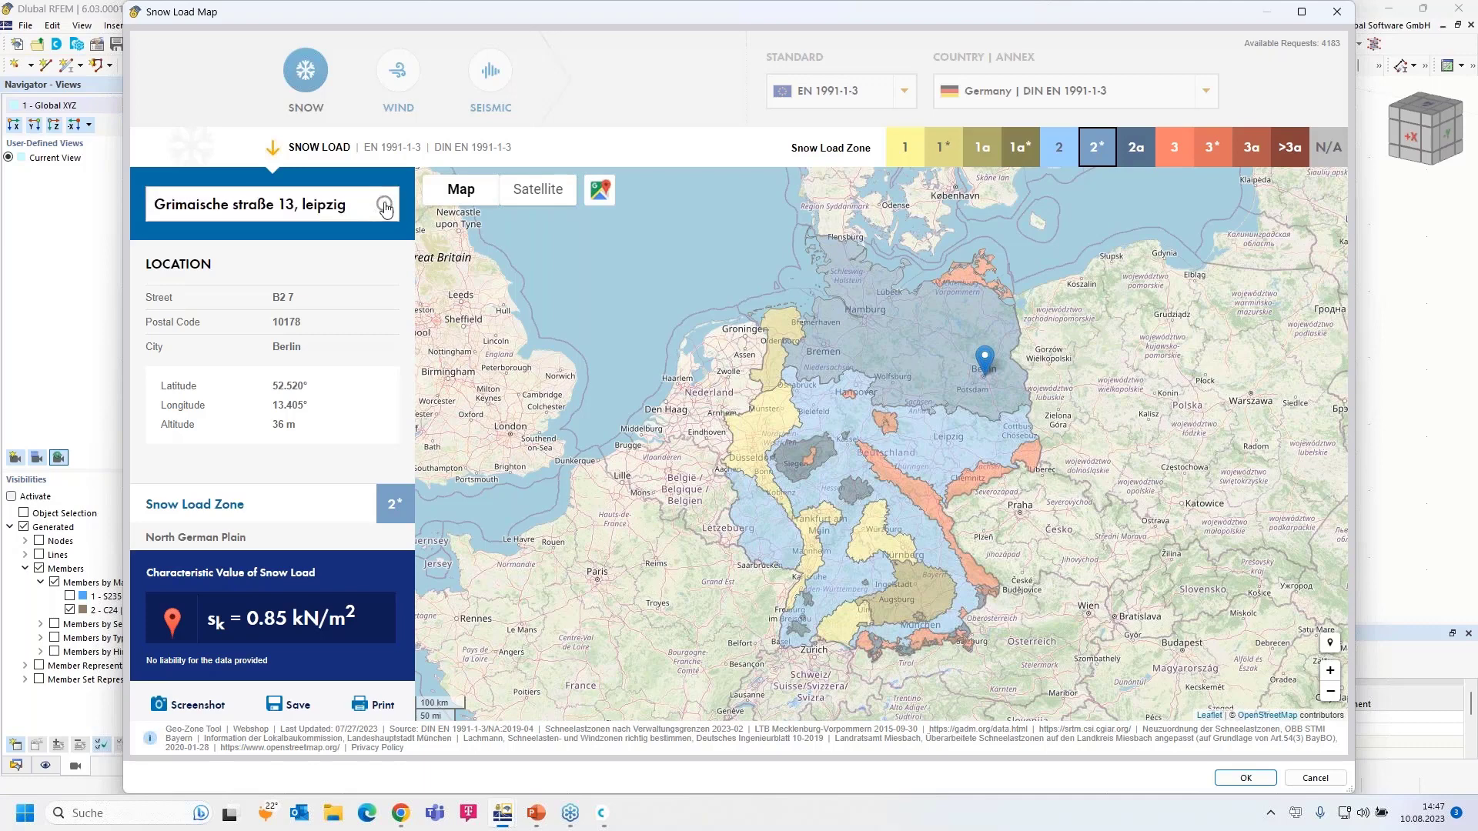
triple_click(345, 204)
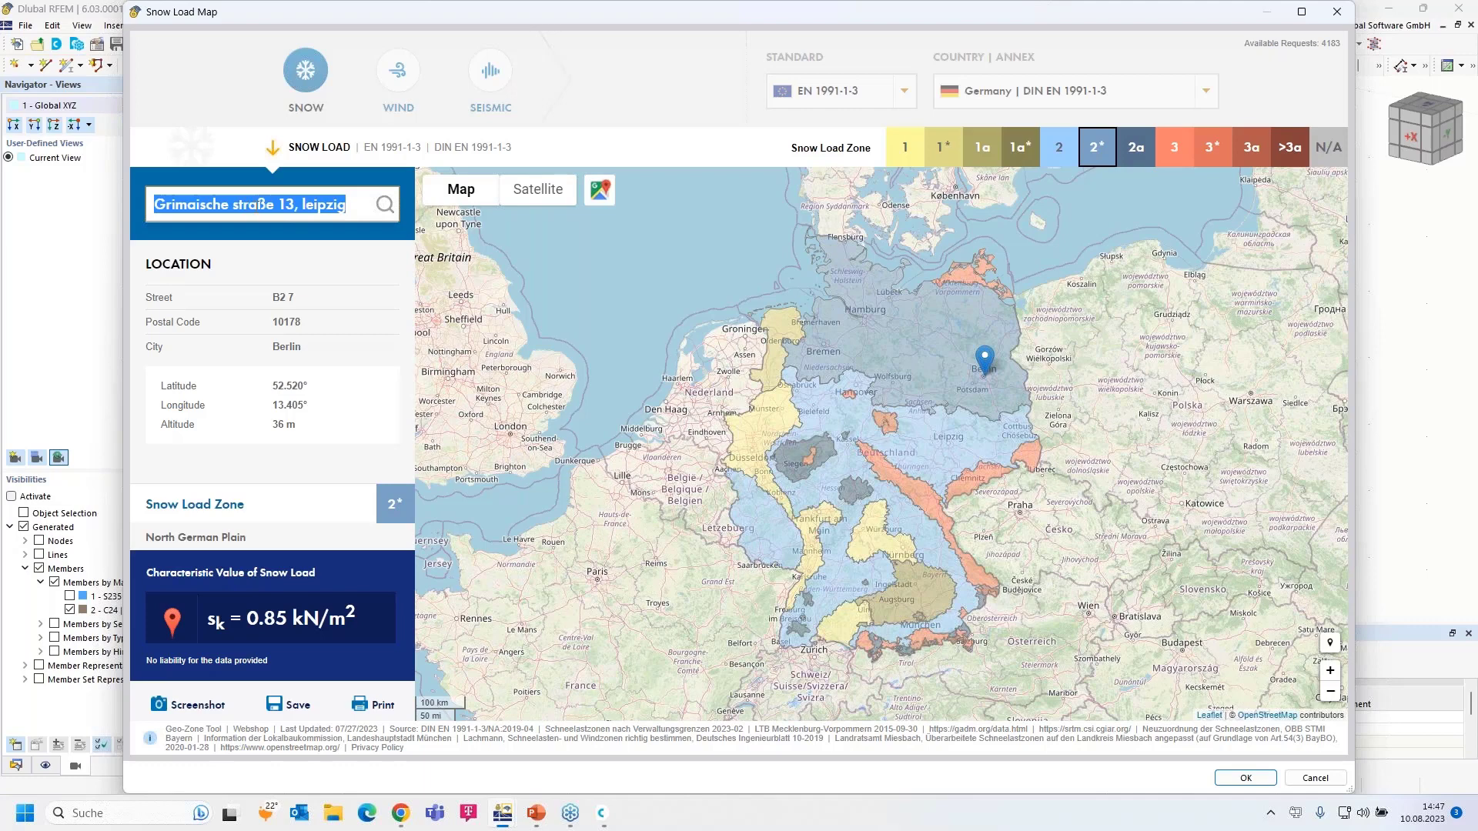
left_click(208, 204)
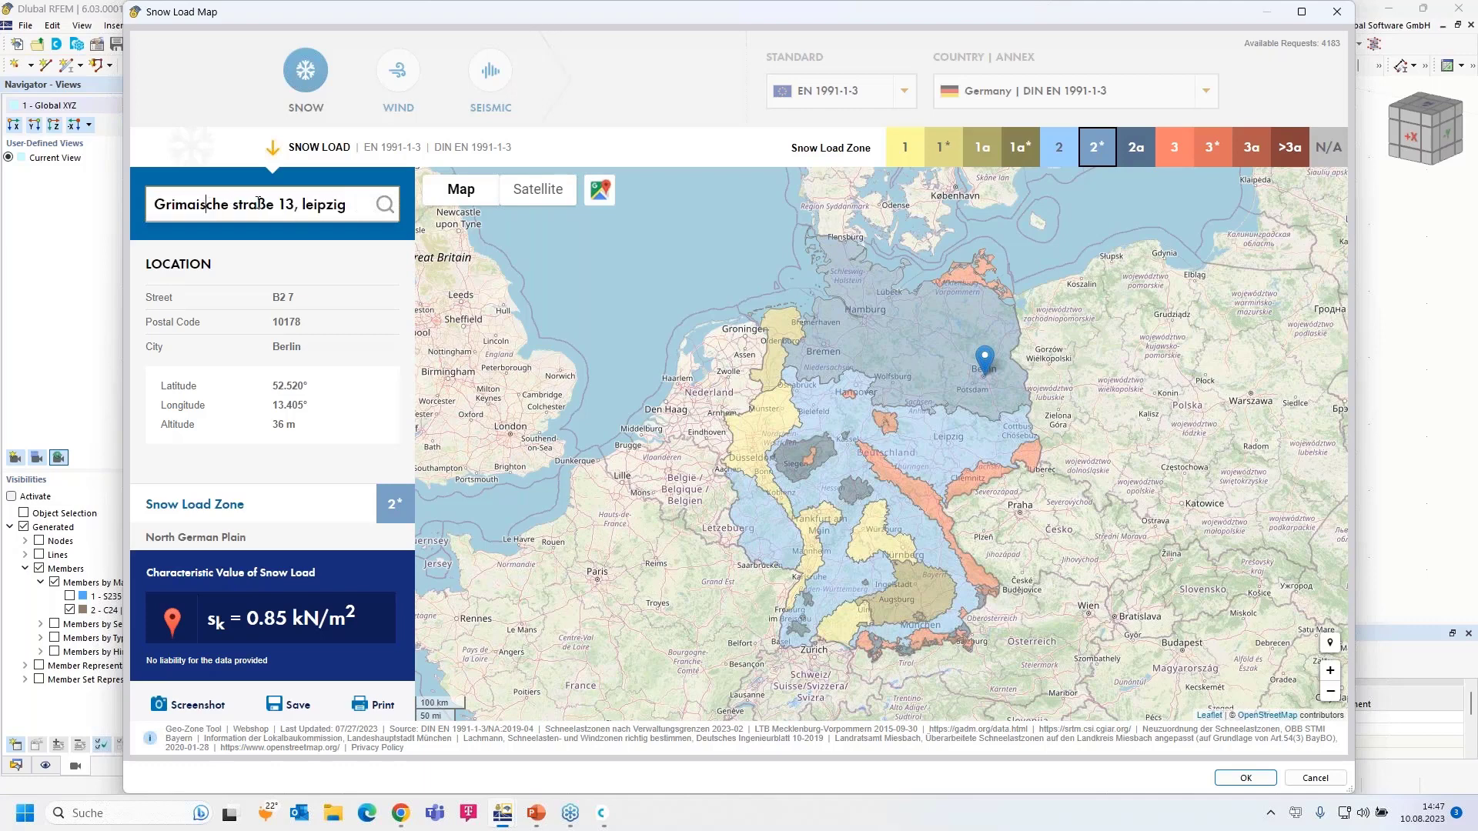
left_click(239, 204)
key("BackSpace")
type("S")
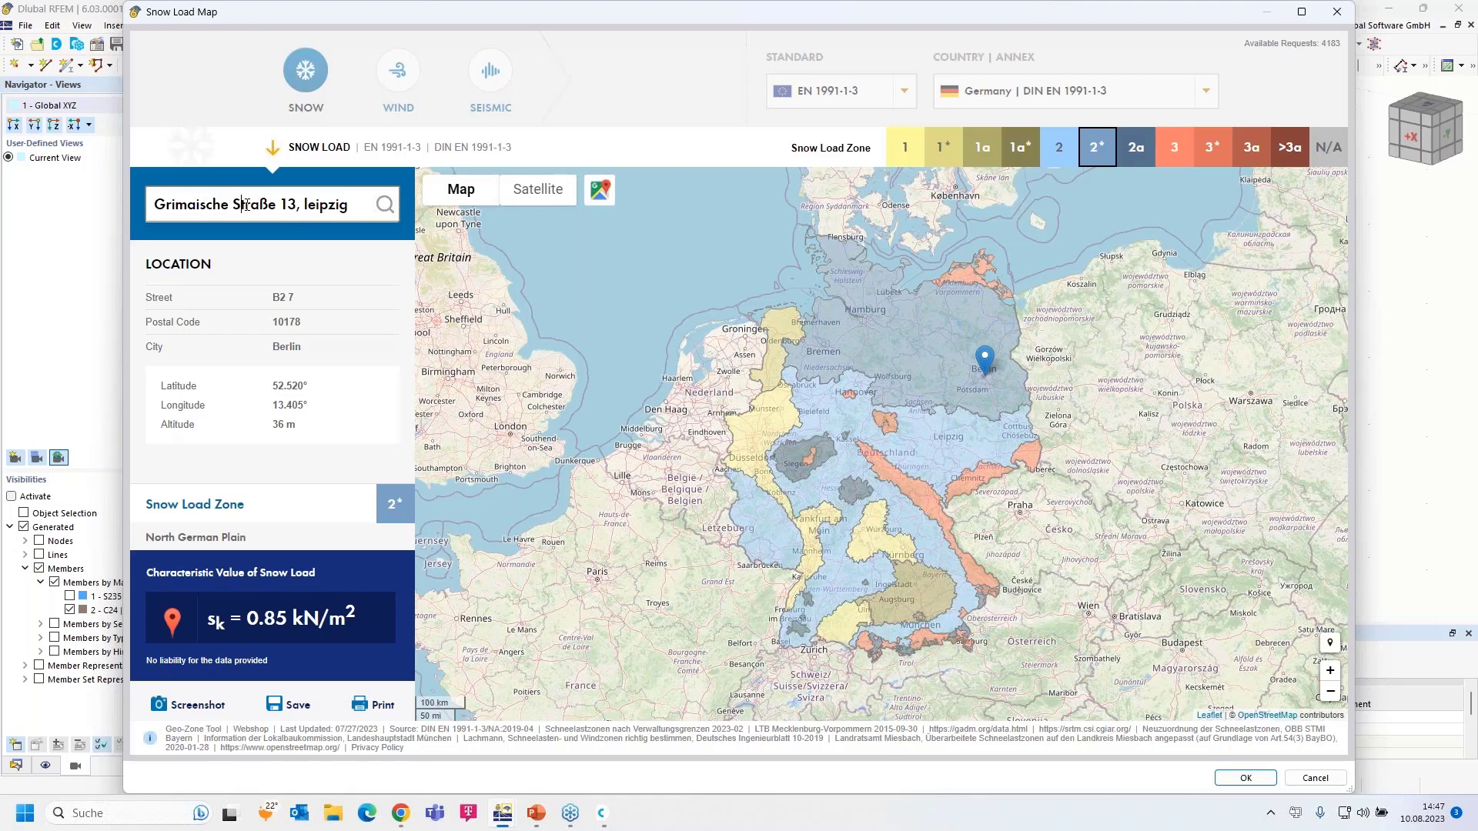
left_click(310, 205)
left_click_drag(311, 205, 362, 204)
key("BackSpace")
key("BackSpace")
key("BackSpace")
key("BackSpace")
key("BackSpace")
type("3,")
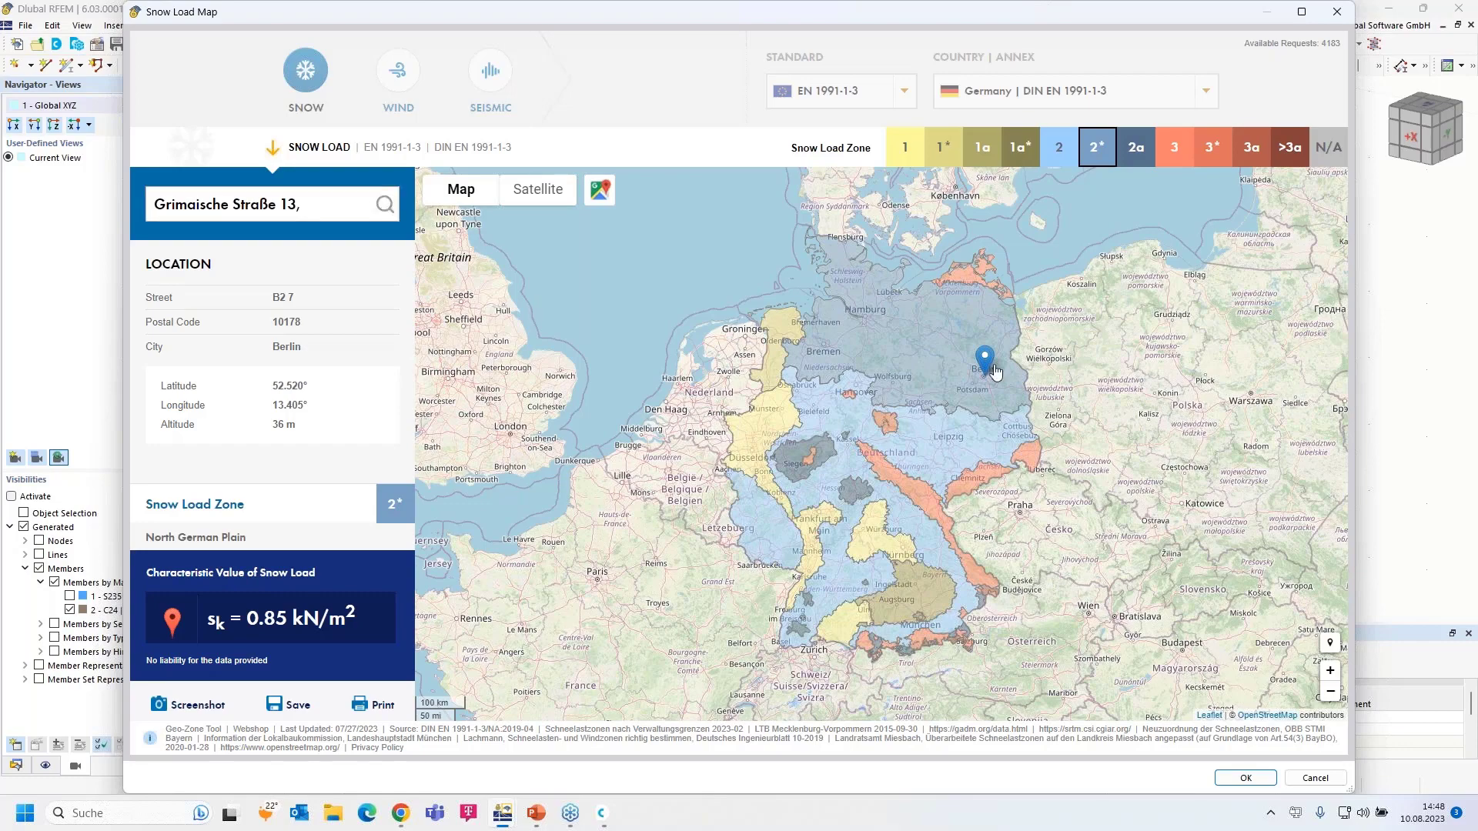
- Place the site marker in central Leipzig (zone 2, sk 0.85 kN/m²) and accept it
scroll(989, 354, "up", 2)
scroll(884, 576, "up", 1)
left_click_drag(747, 635, 845, 349)
scroll(826, 587, "up", 3)
left_click(1011, 287)
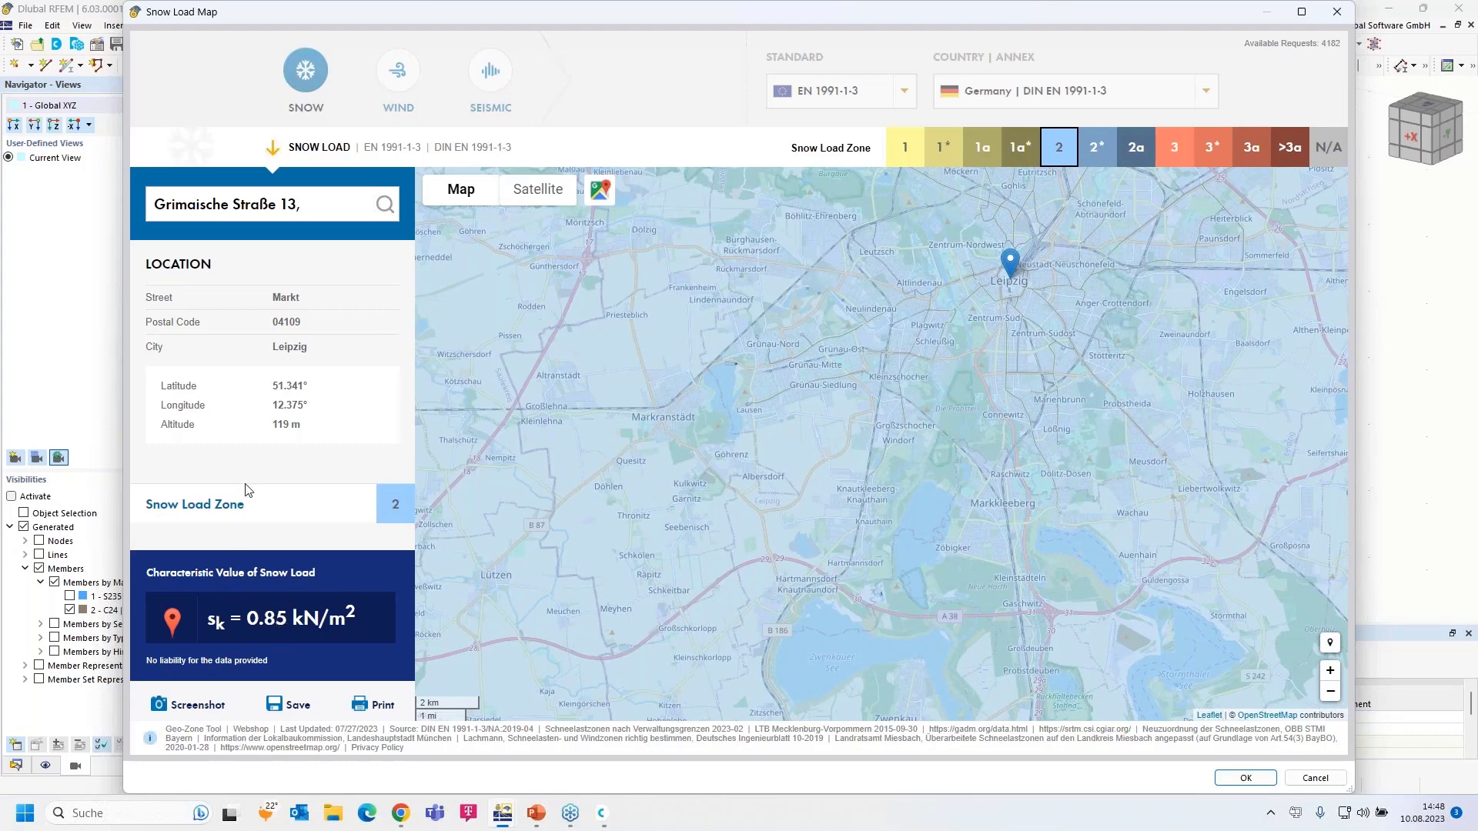
left_click(1244, 779)
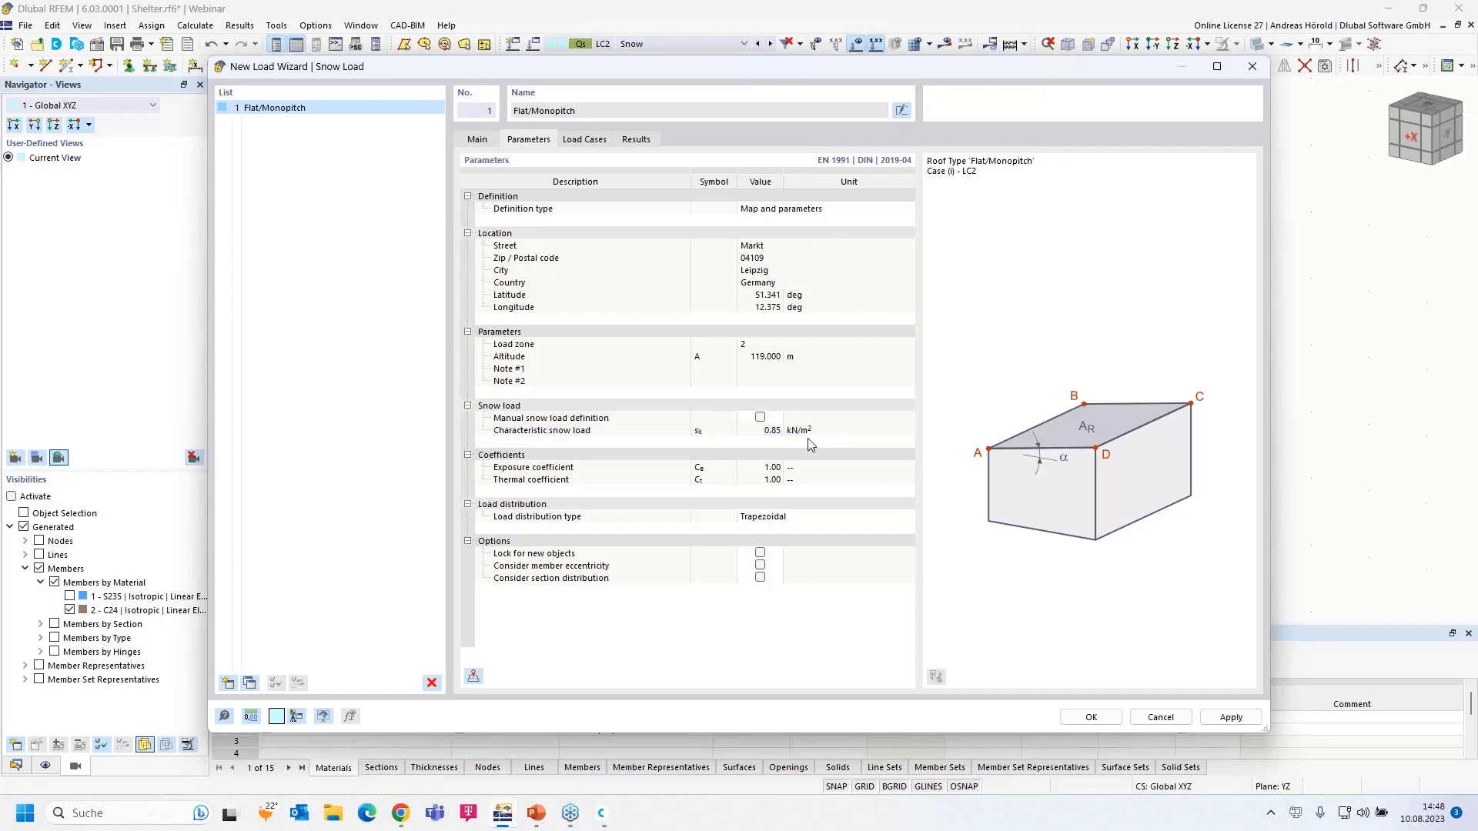
- Confirm the Leipzig zone 2 snow load (sk = 0.85 kN/m²) targets LC2 - Snow and generate it
left_click(582, 142)
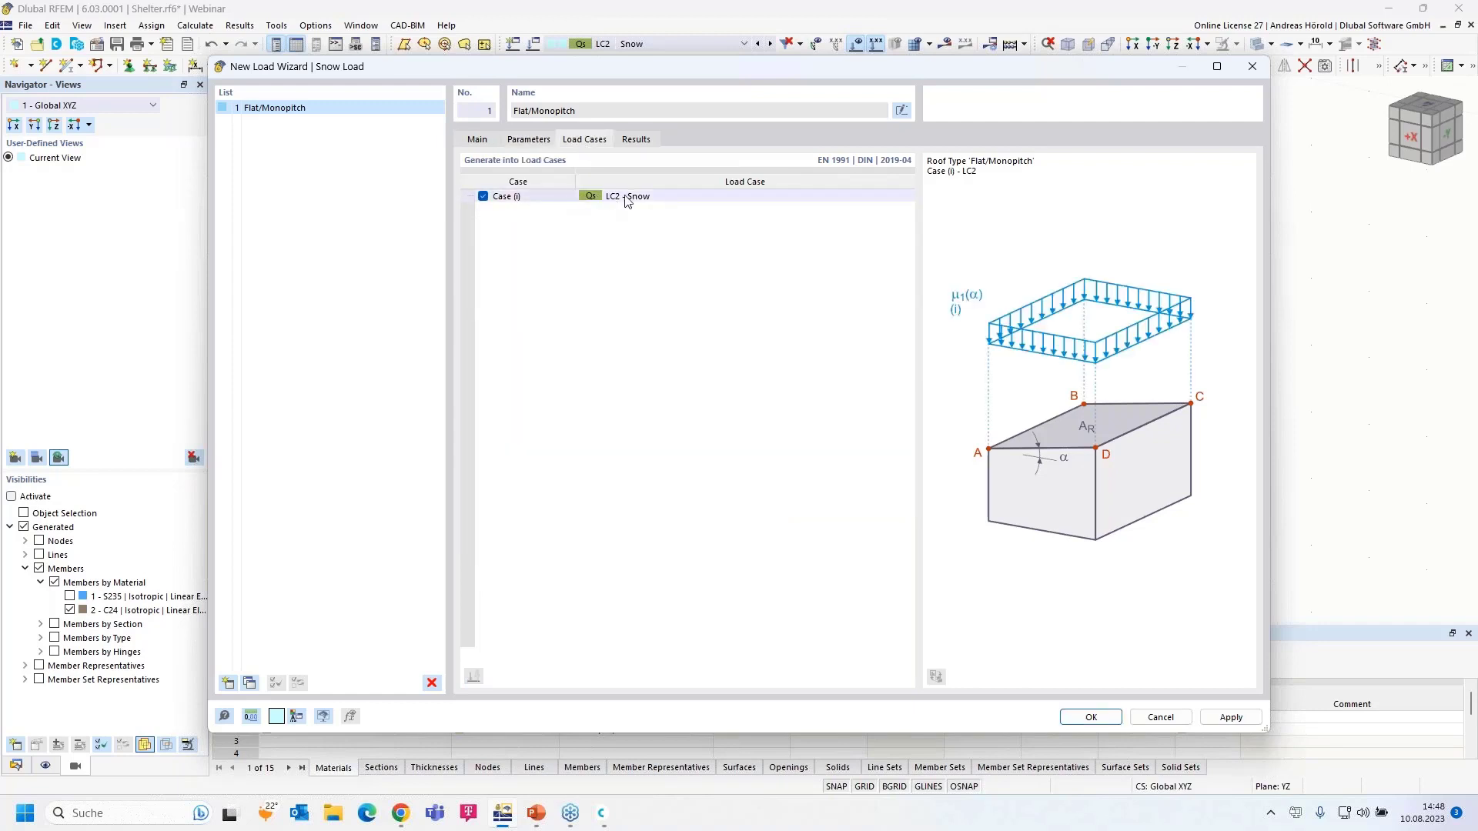
left_click(1091, 718)
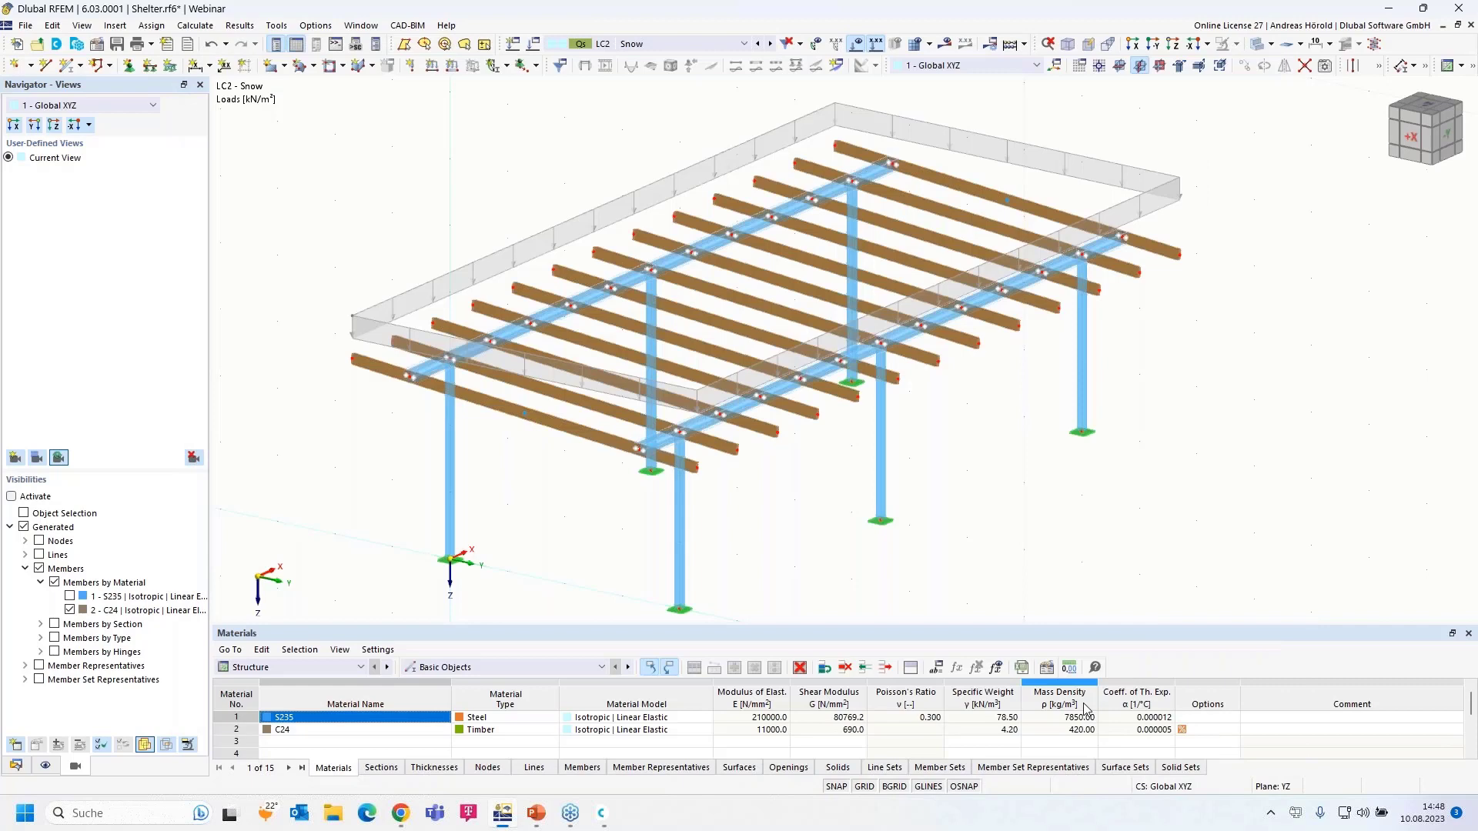
- Show the LC2 snow wizard loads as one combined 0.68 kN/m² roof area and display the Data navigator
scroll(429, 302, "up", 3)
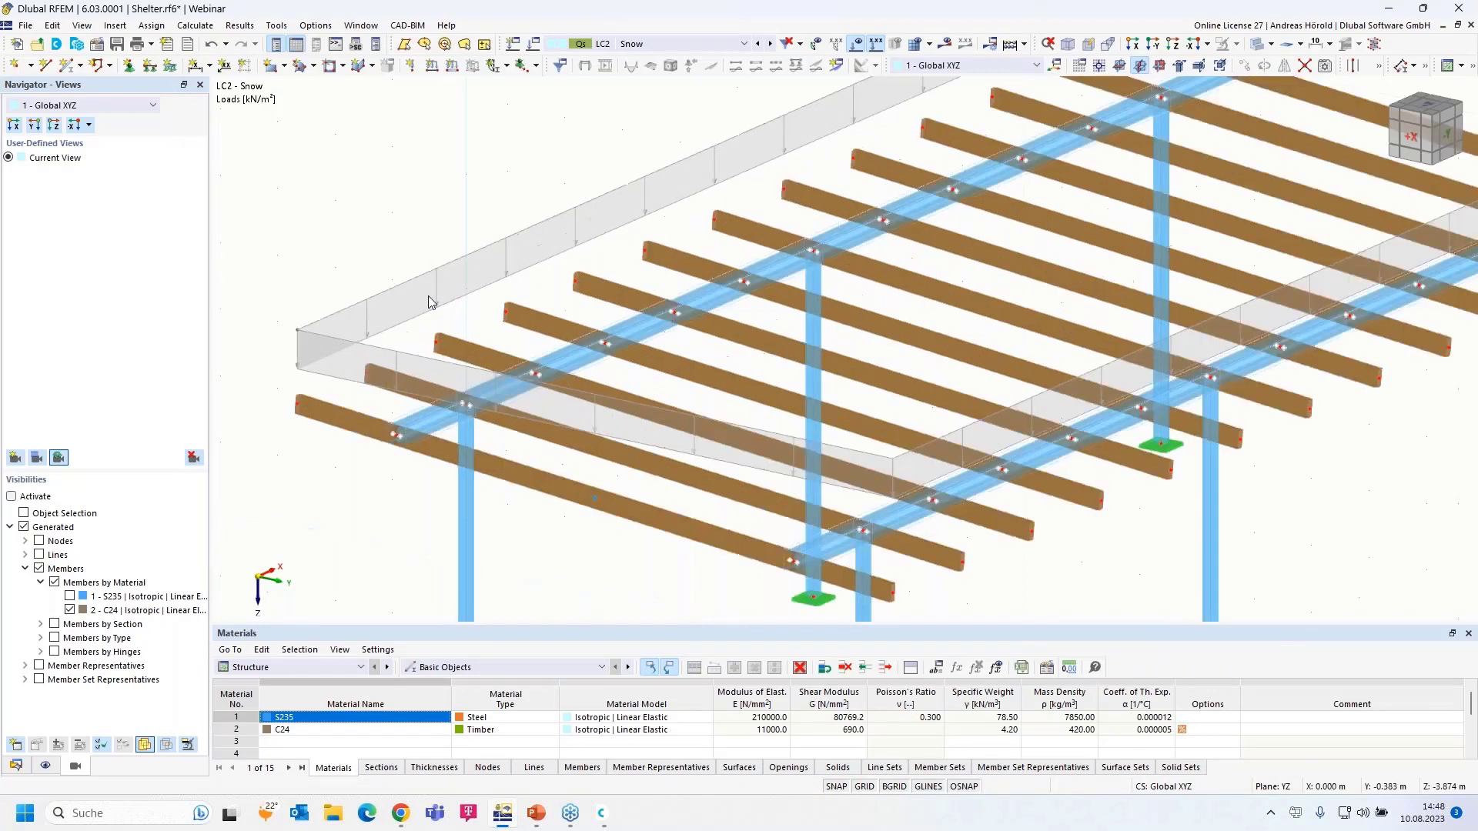
scroll(429, 302, "down", 3)
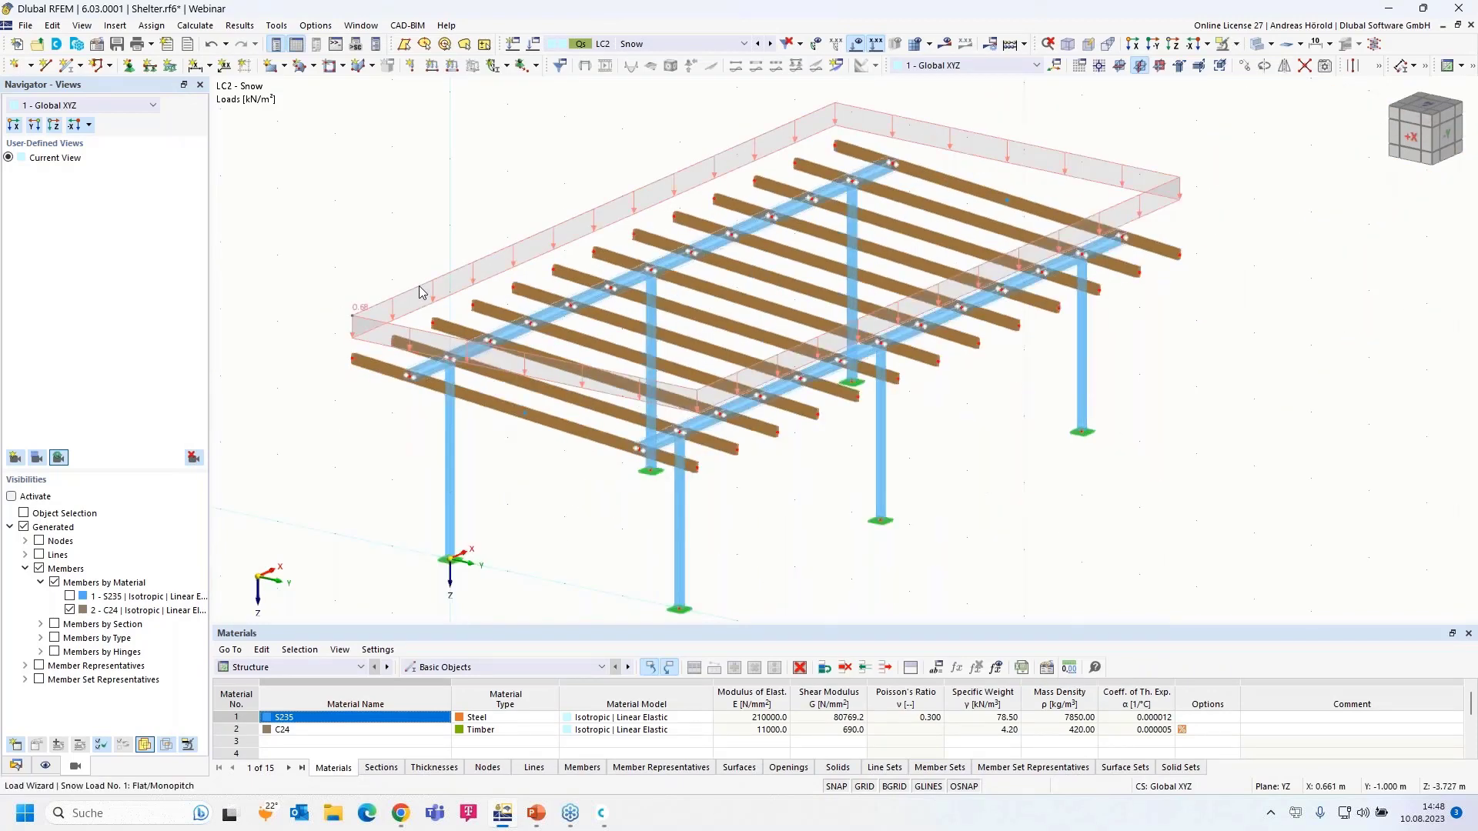
right_click(421, 292)
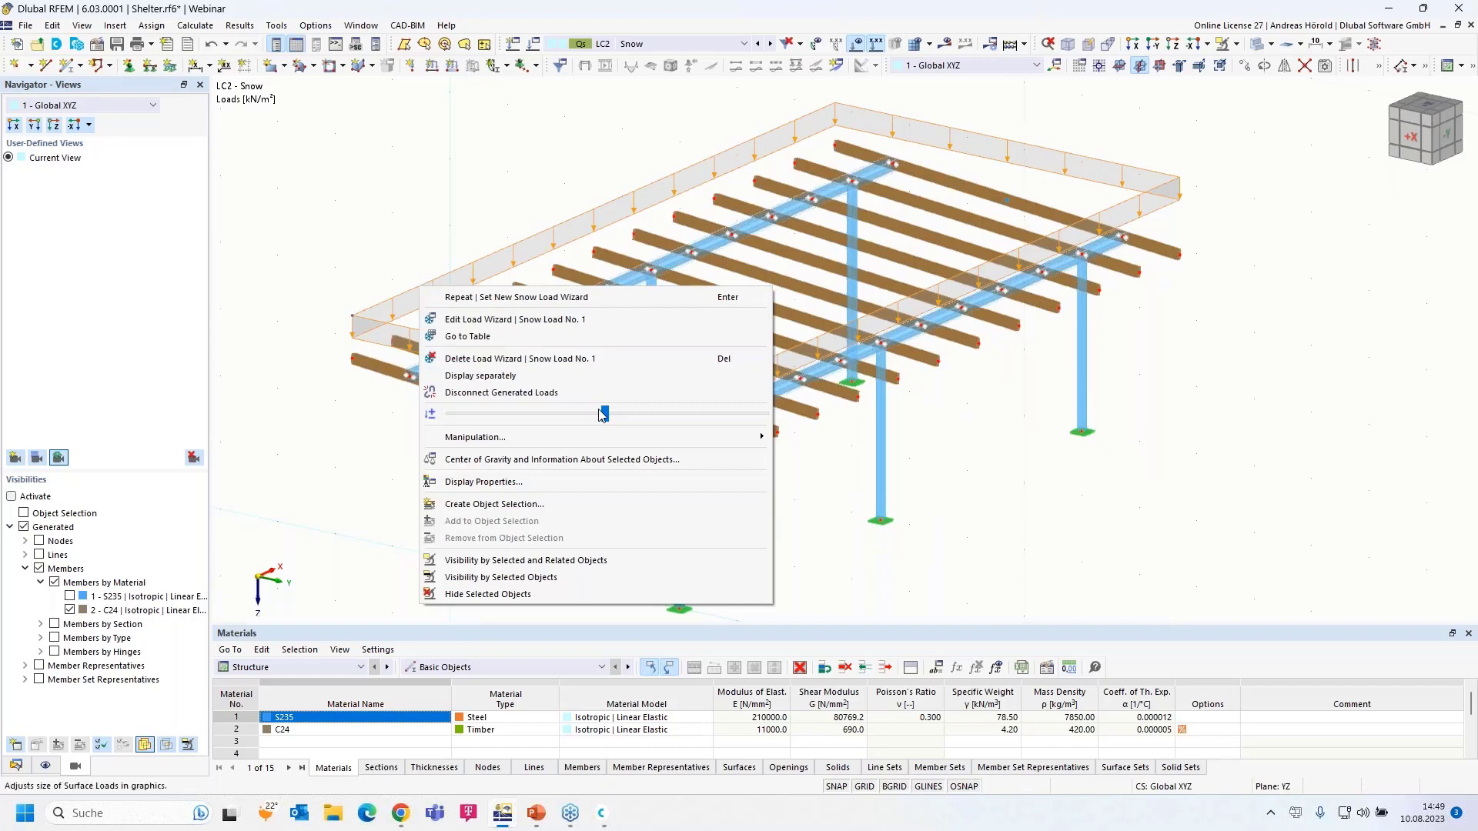
left_click_drag(608, 415, 611, 416)
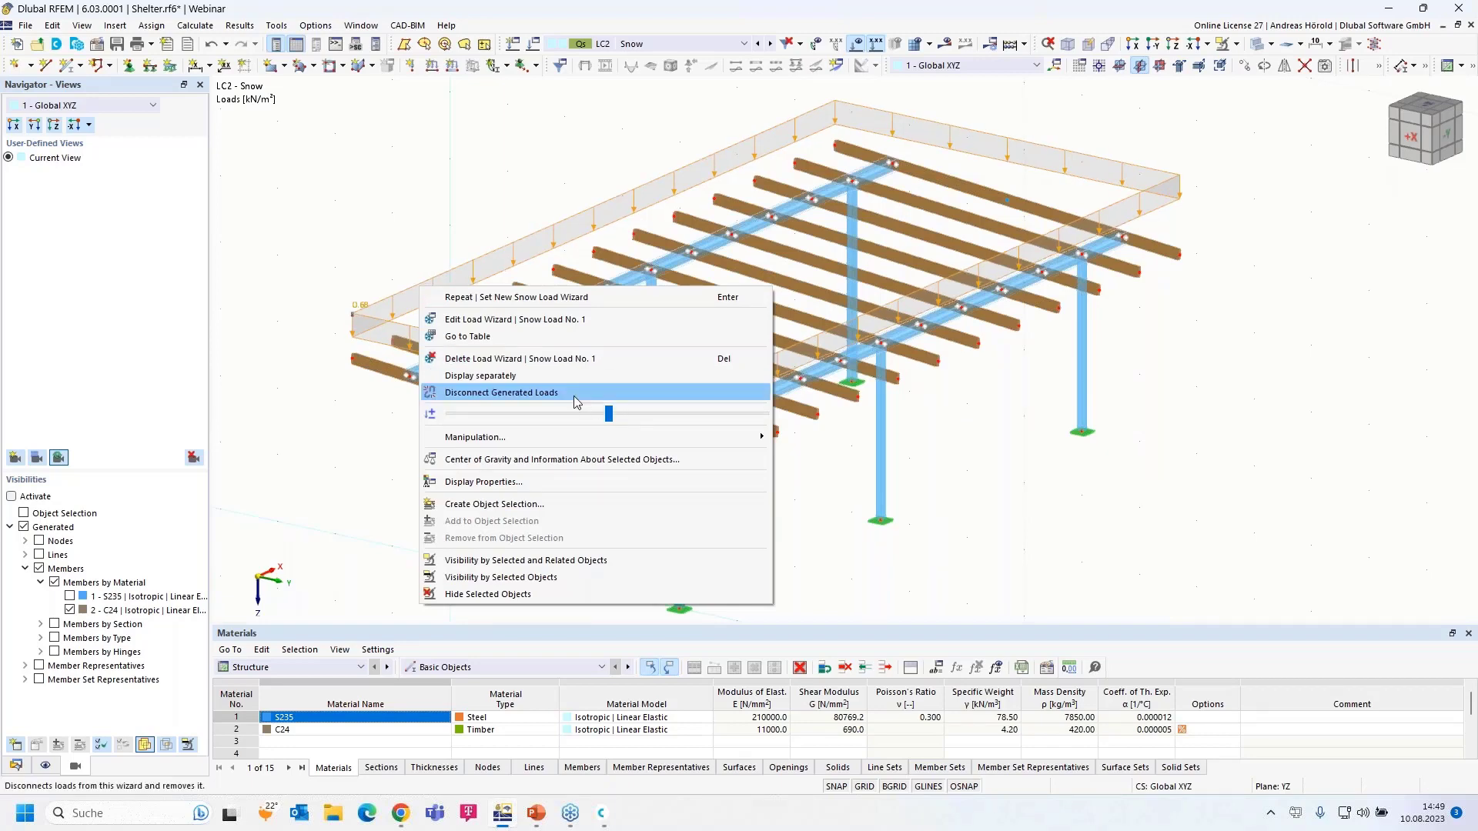
left_click(499, 378)
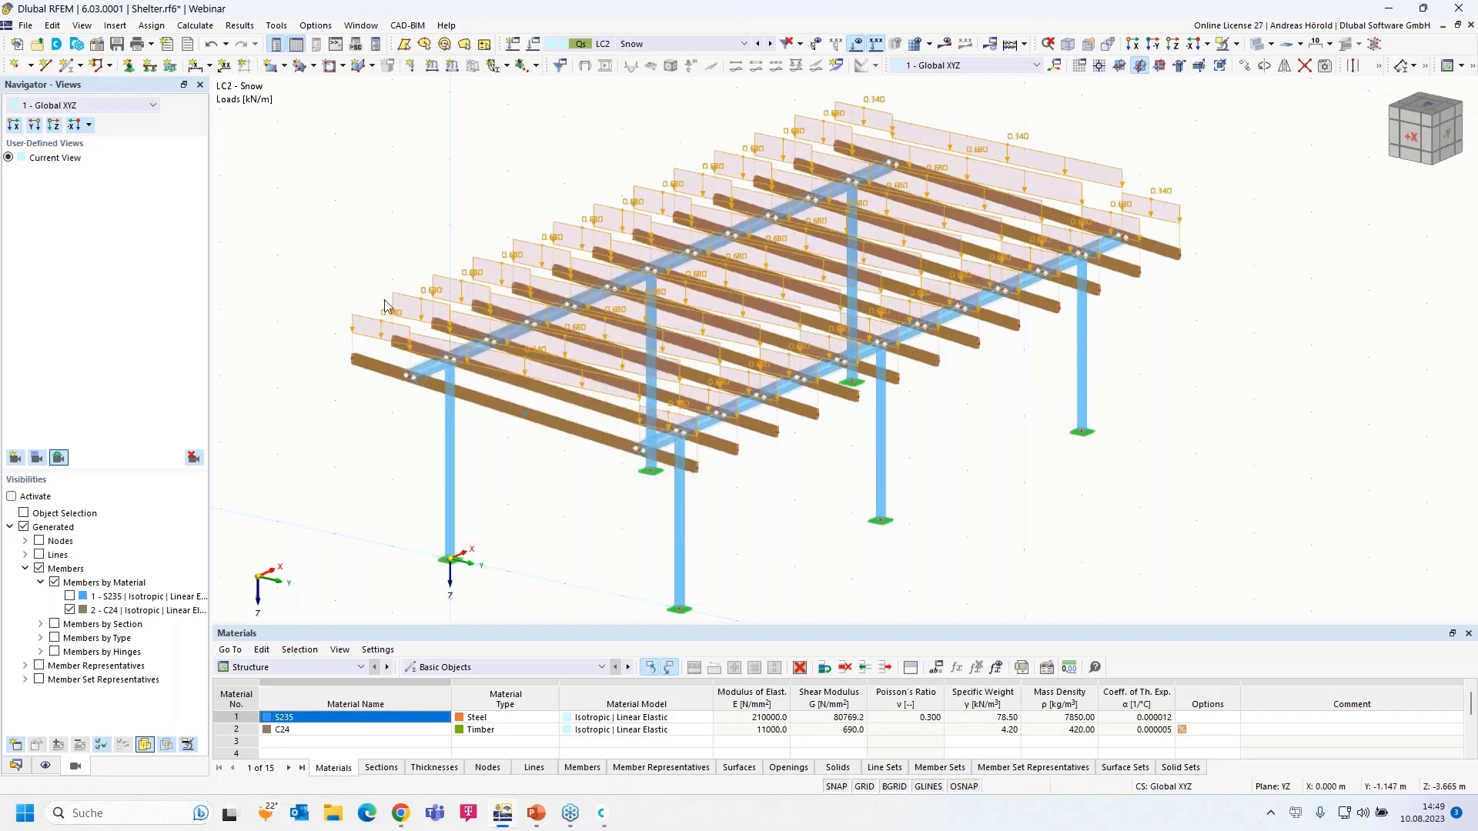
scroll(385, 306, "up", 5)
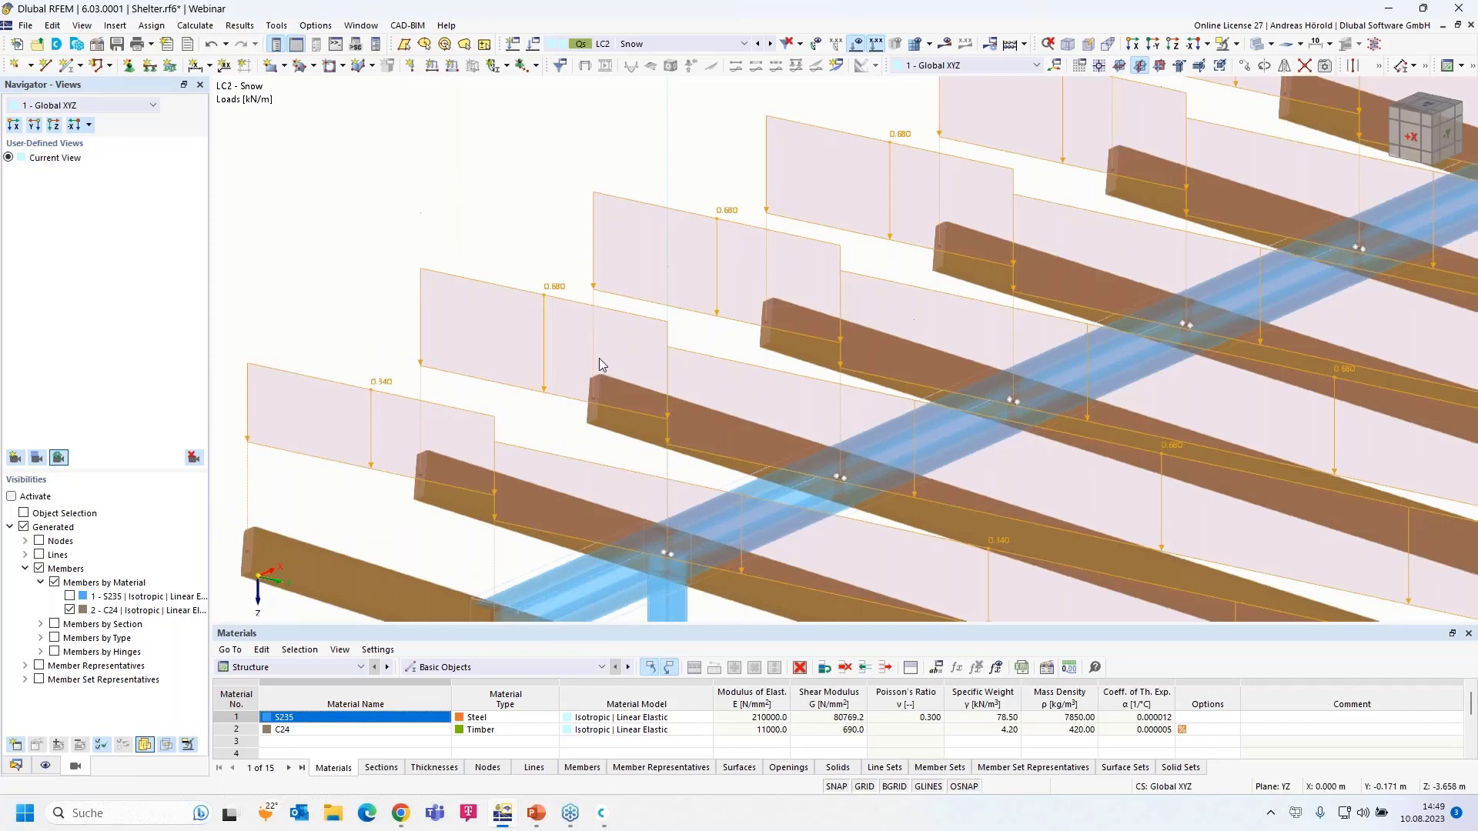
scroll(758, 416, "down", 5)
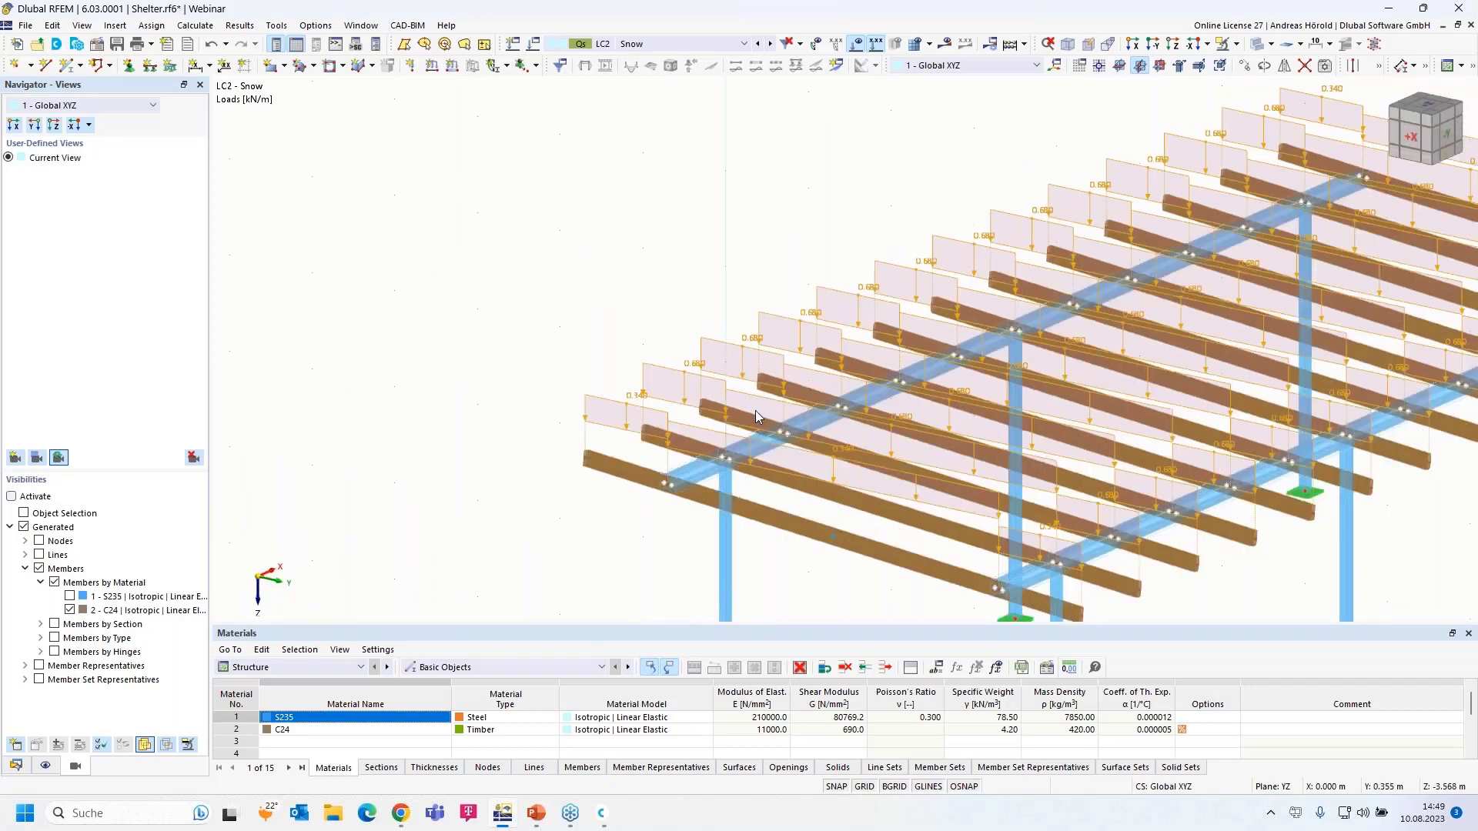
scroll(755, 411, "down", 1)
middle_click_drag(755, 411, 621, 395)
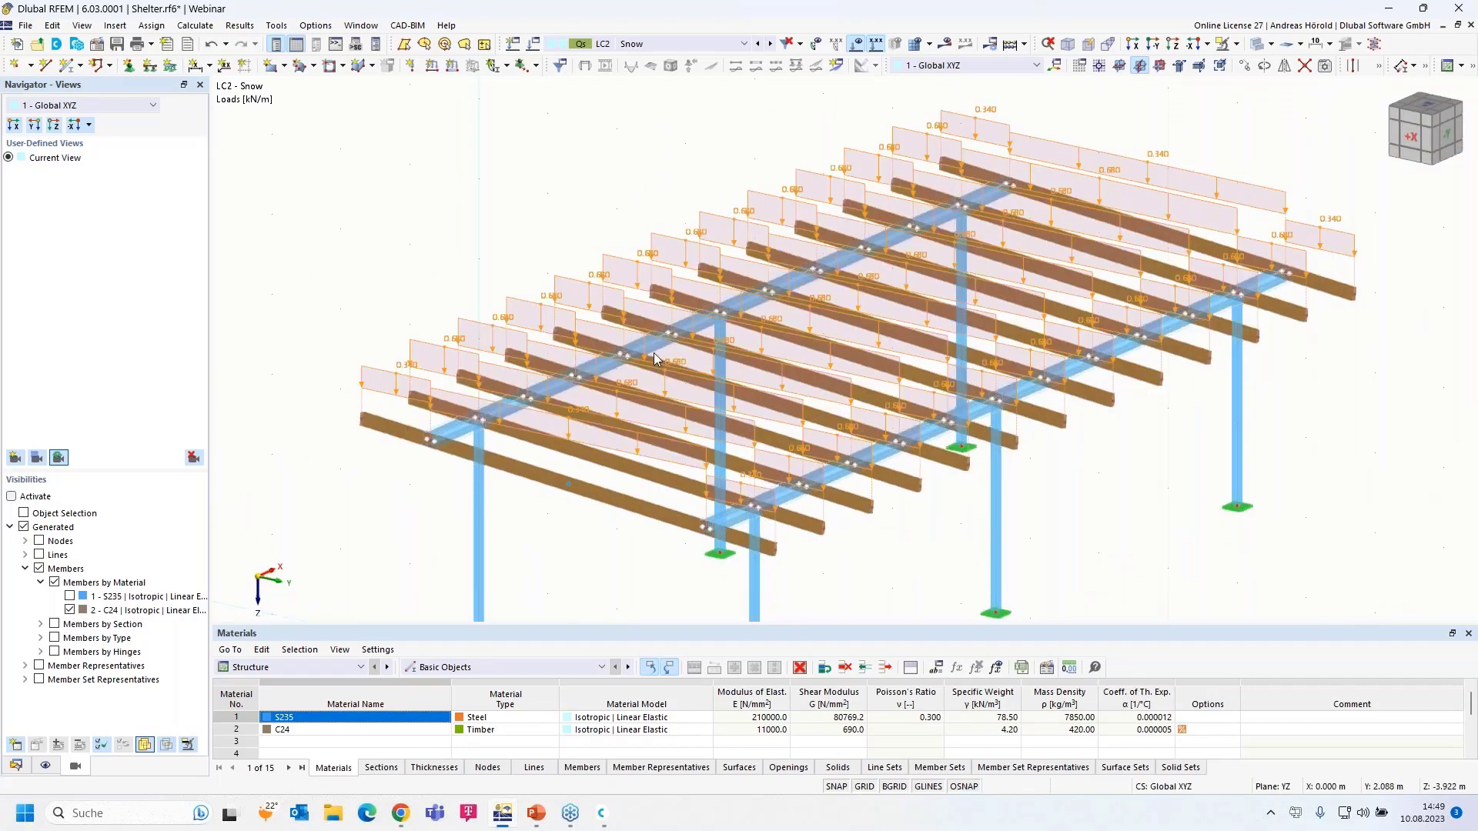
right_click(432, 349)
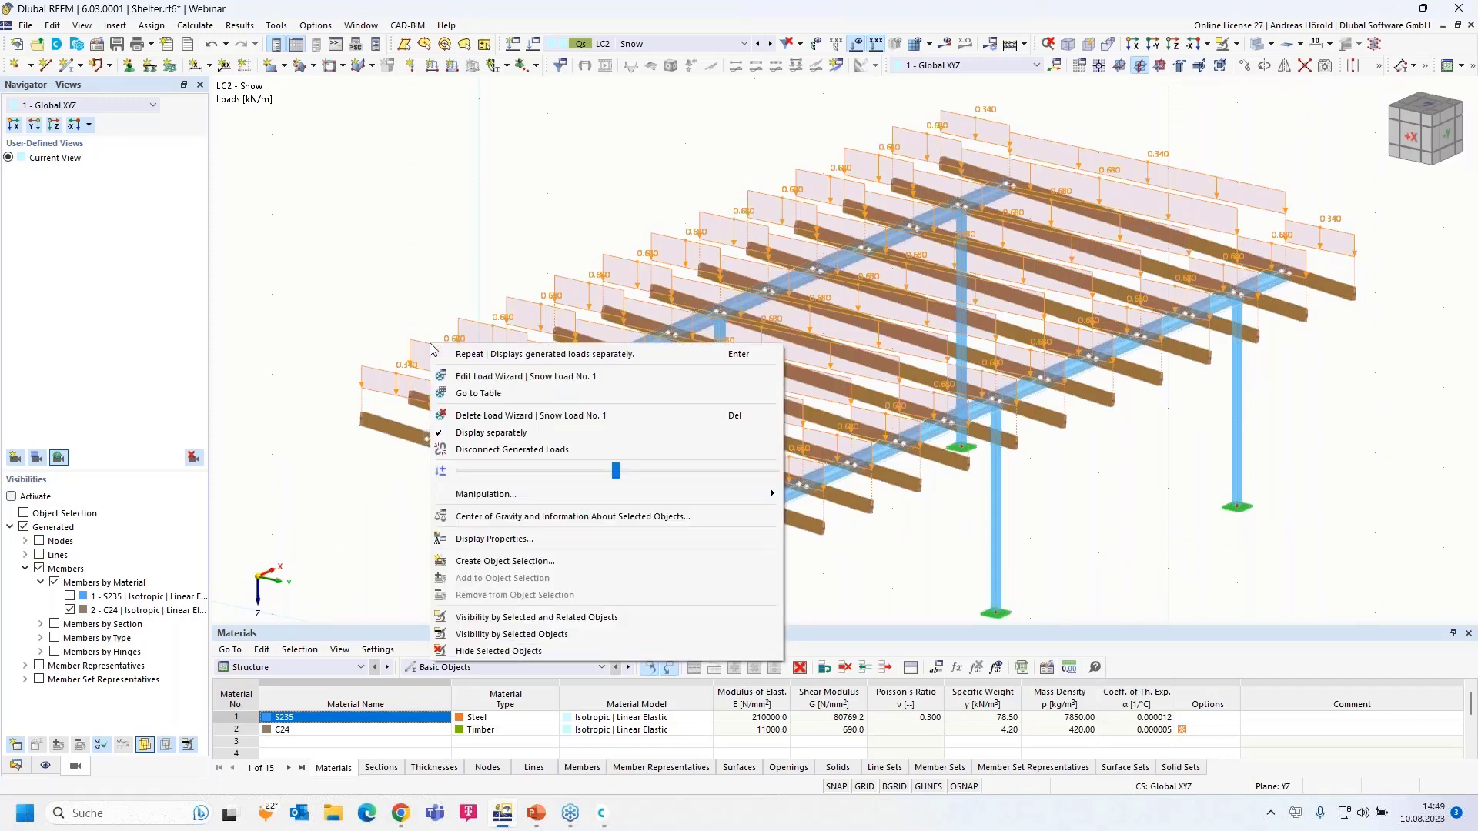
left_click(496, 434)
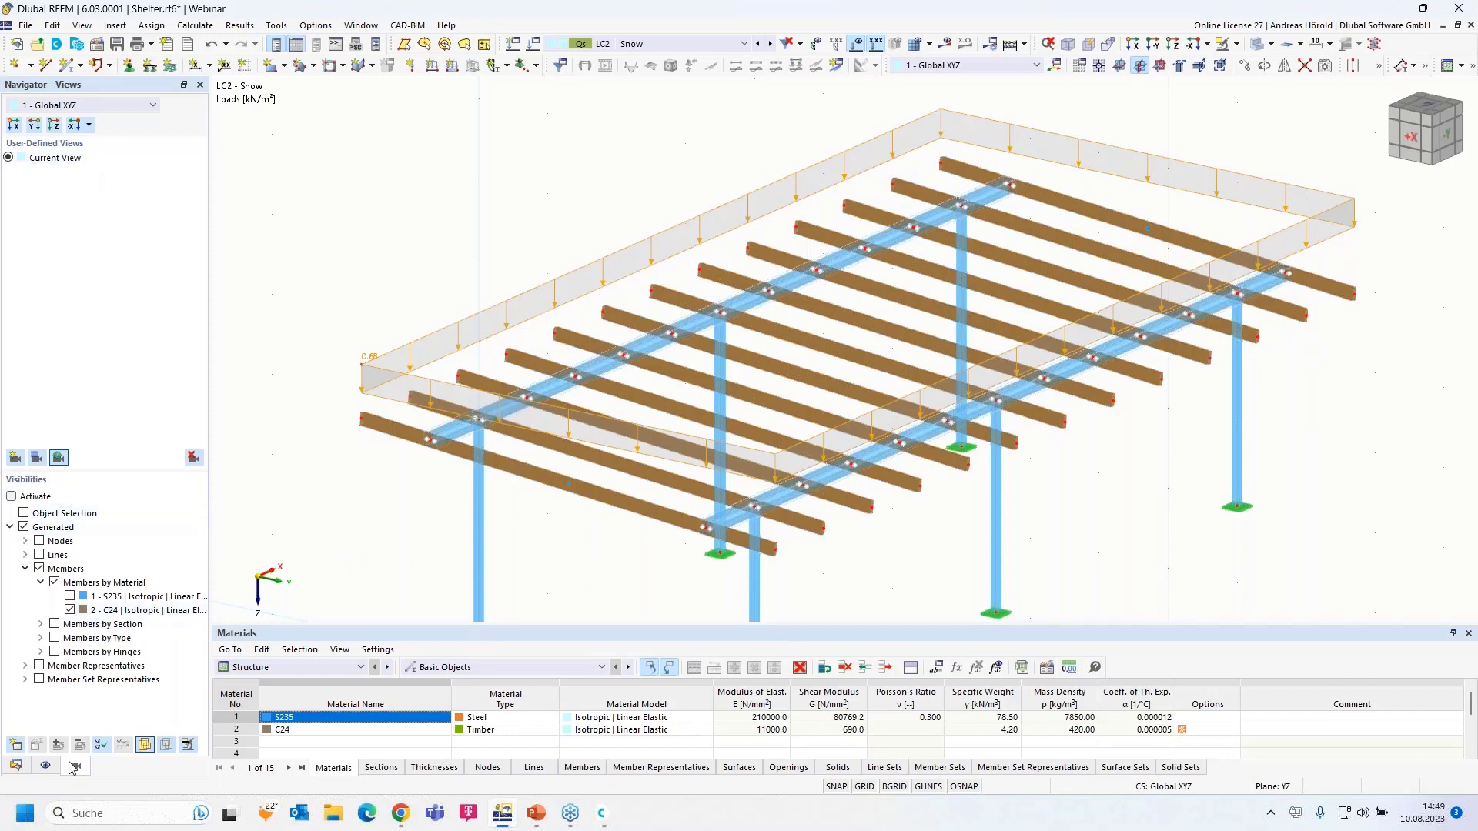
left_click(17, 766)
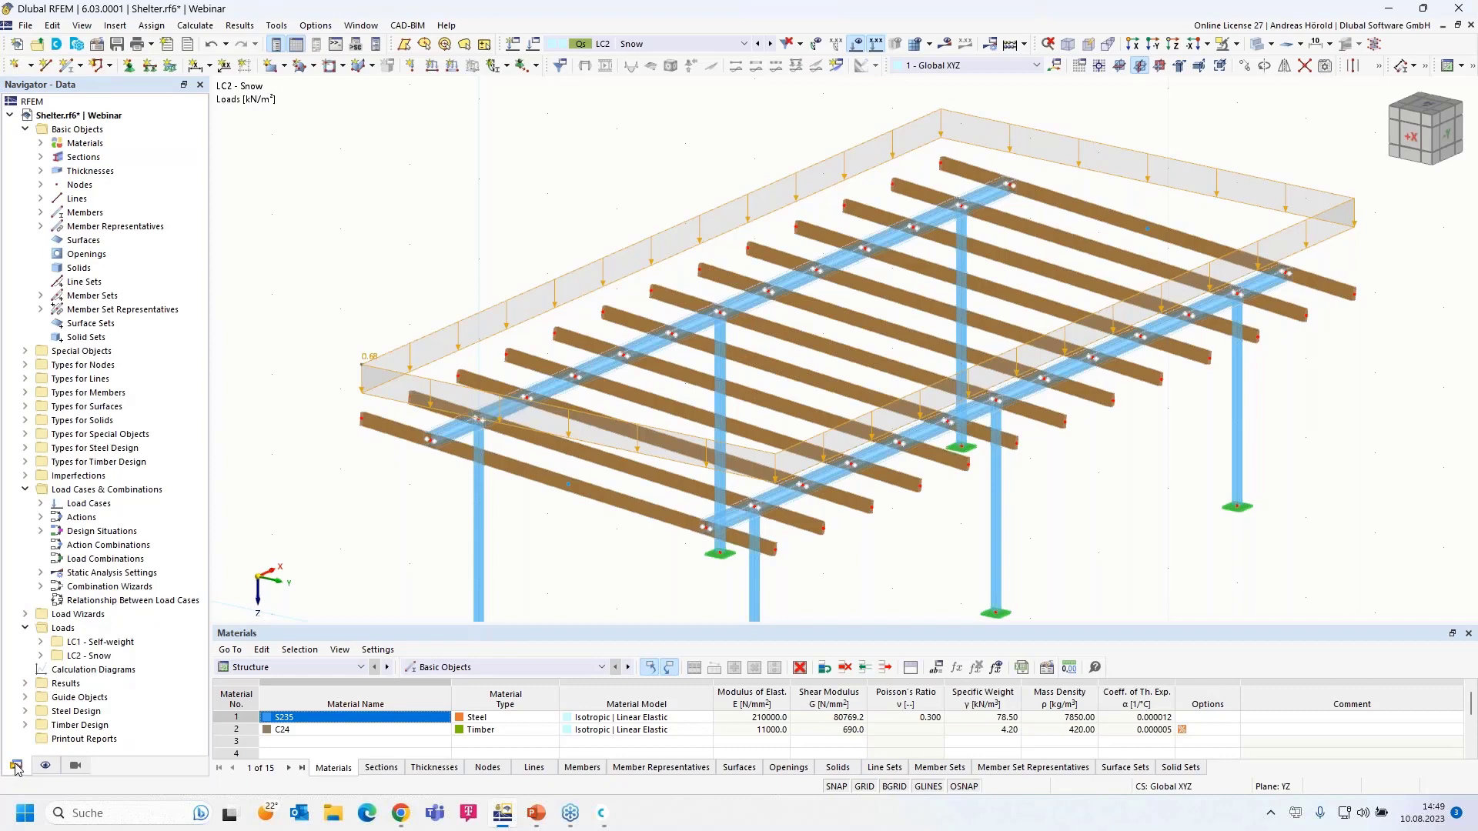
- Create load case LC3 'Wind y, pressure' with action category Wind
left_click(40, 504)
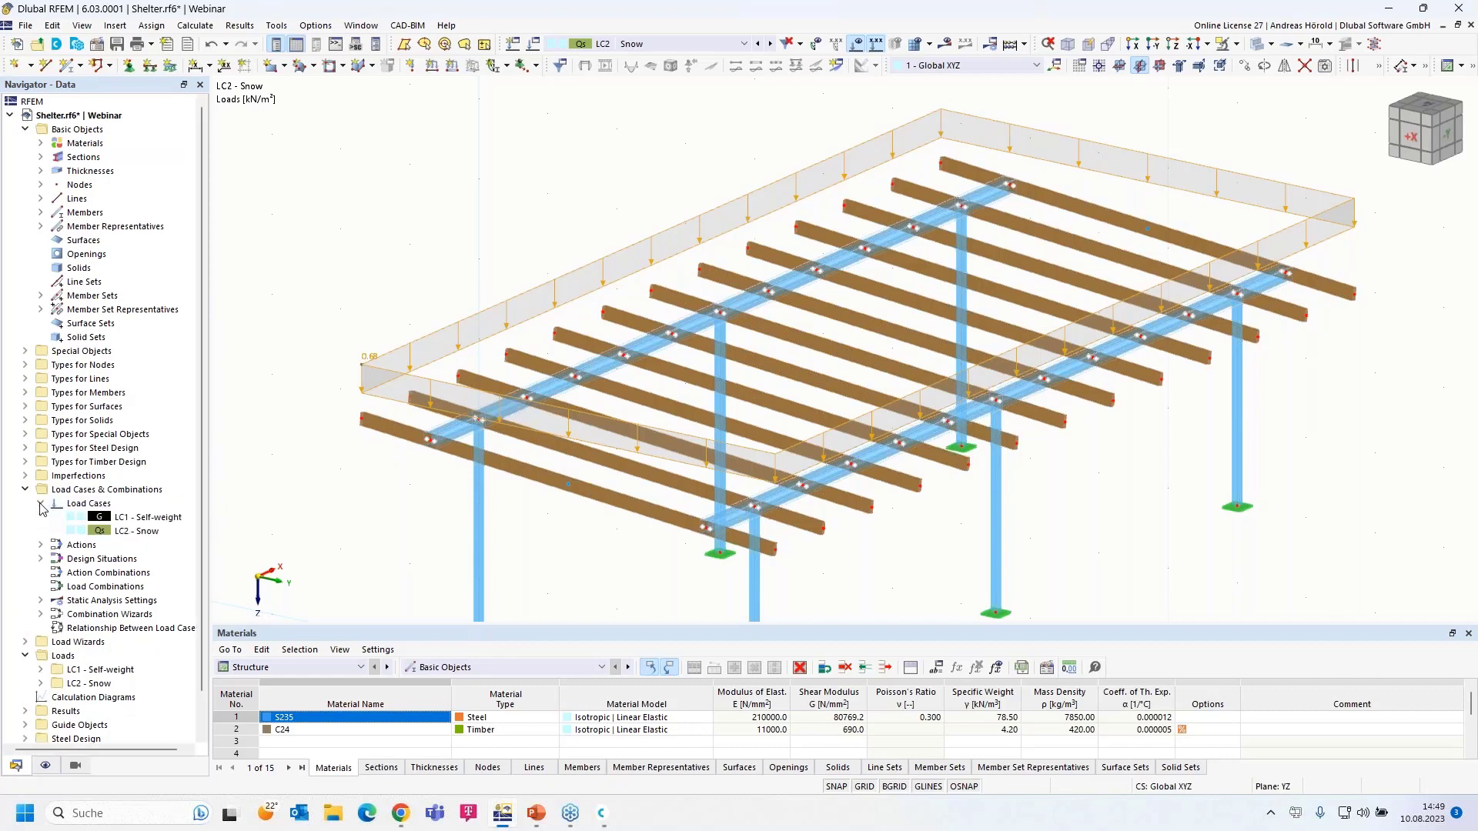
right_click(118, 492)
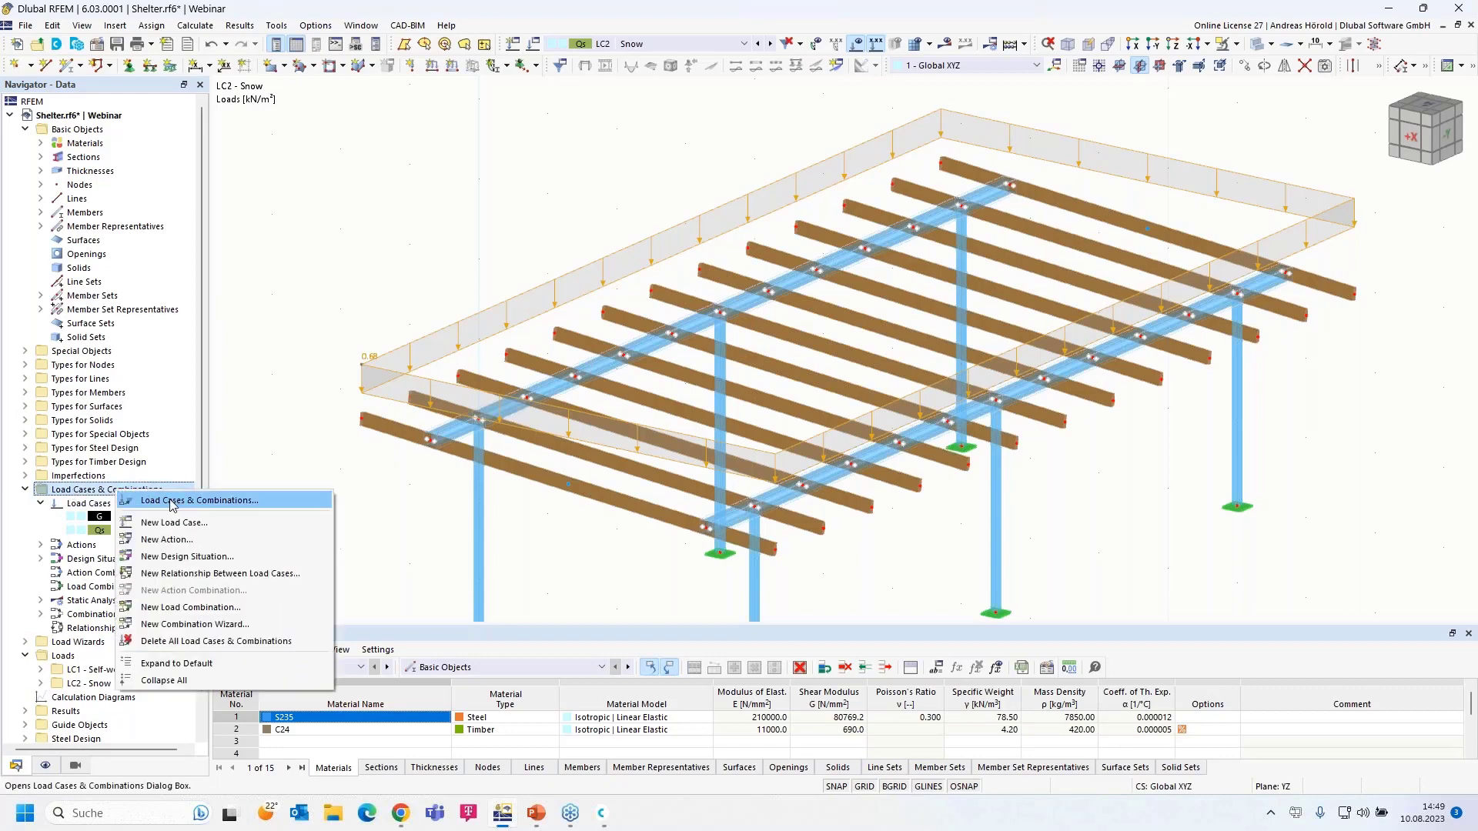
right_click(86, 507)
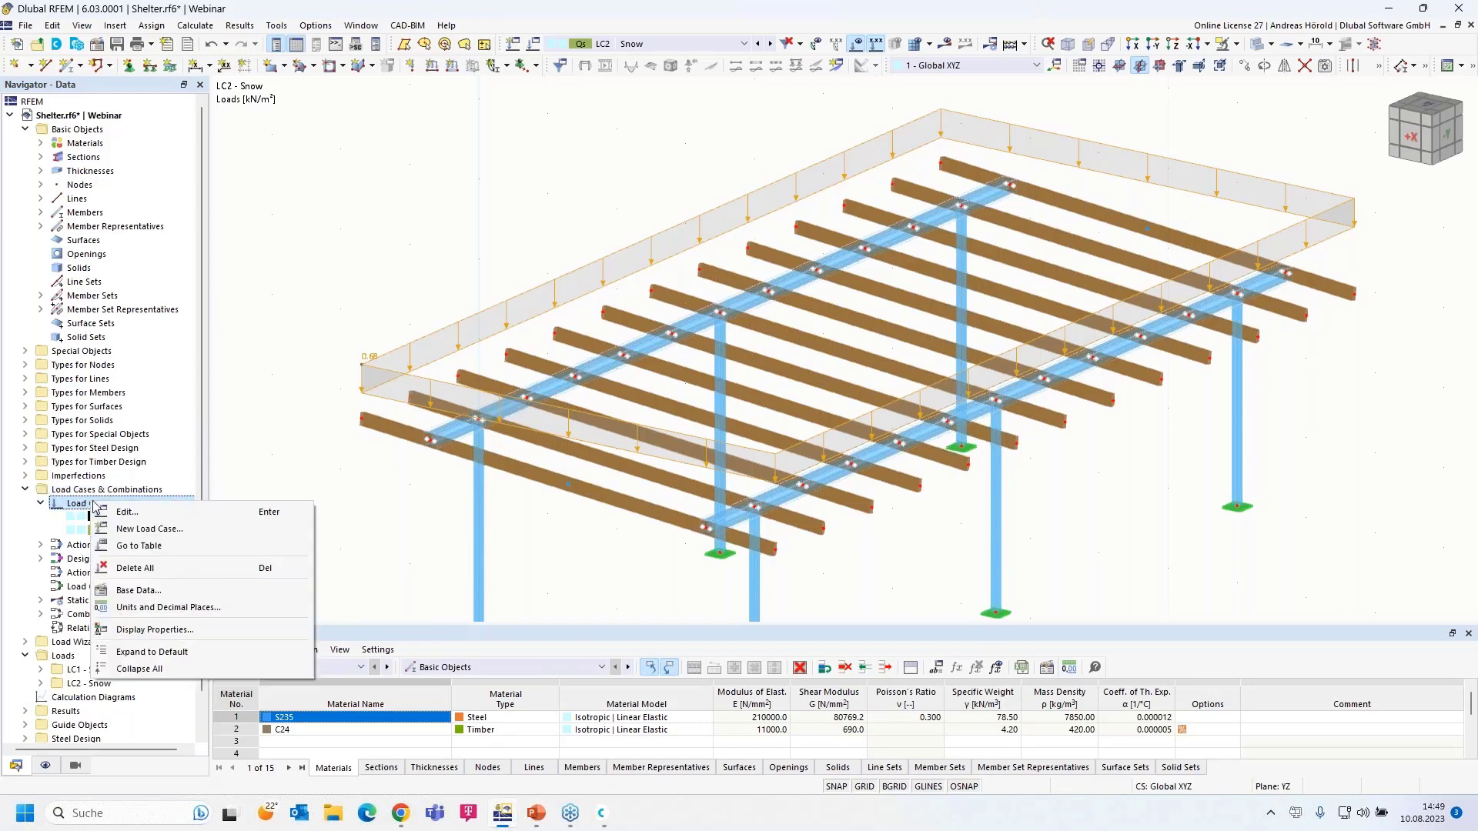
left_click(171, 531)
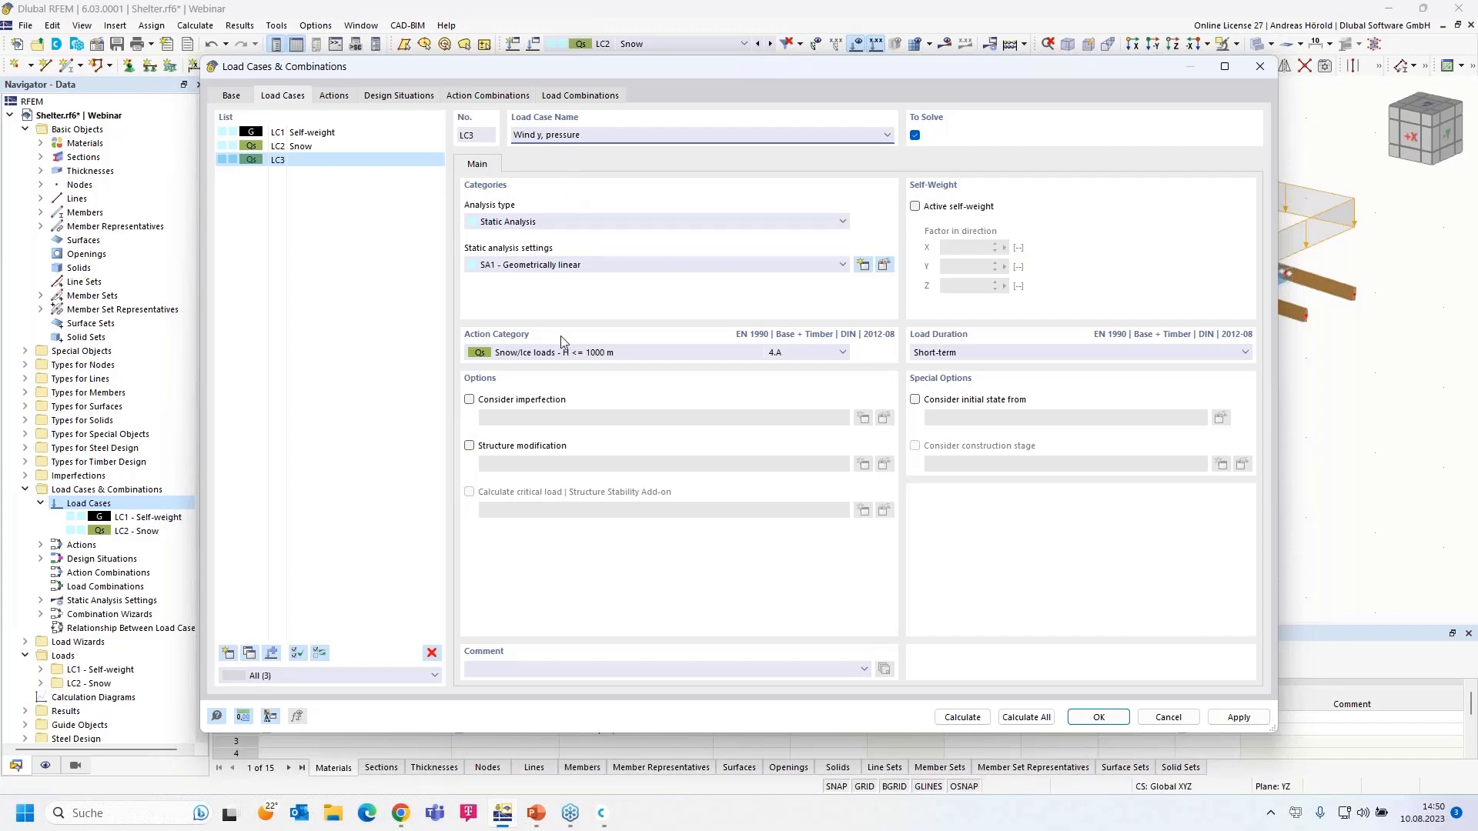
left_click(578, 356)
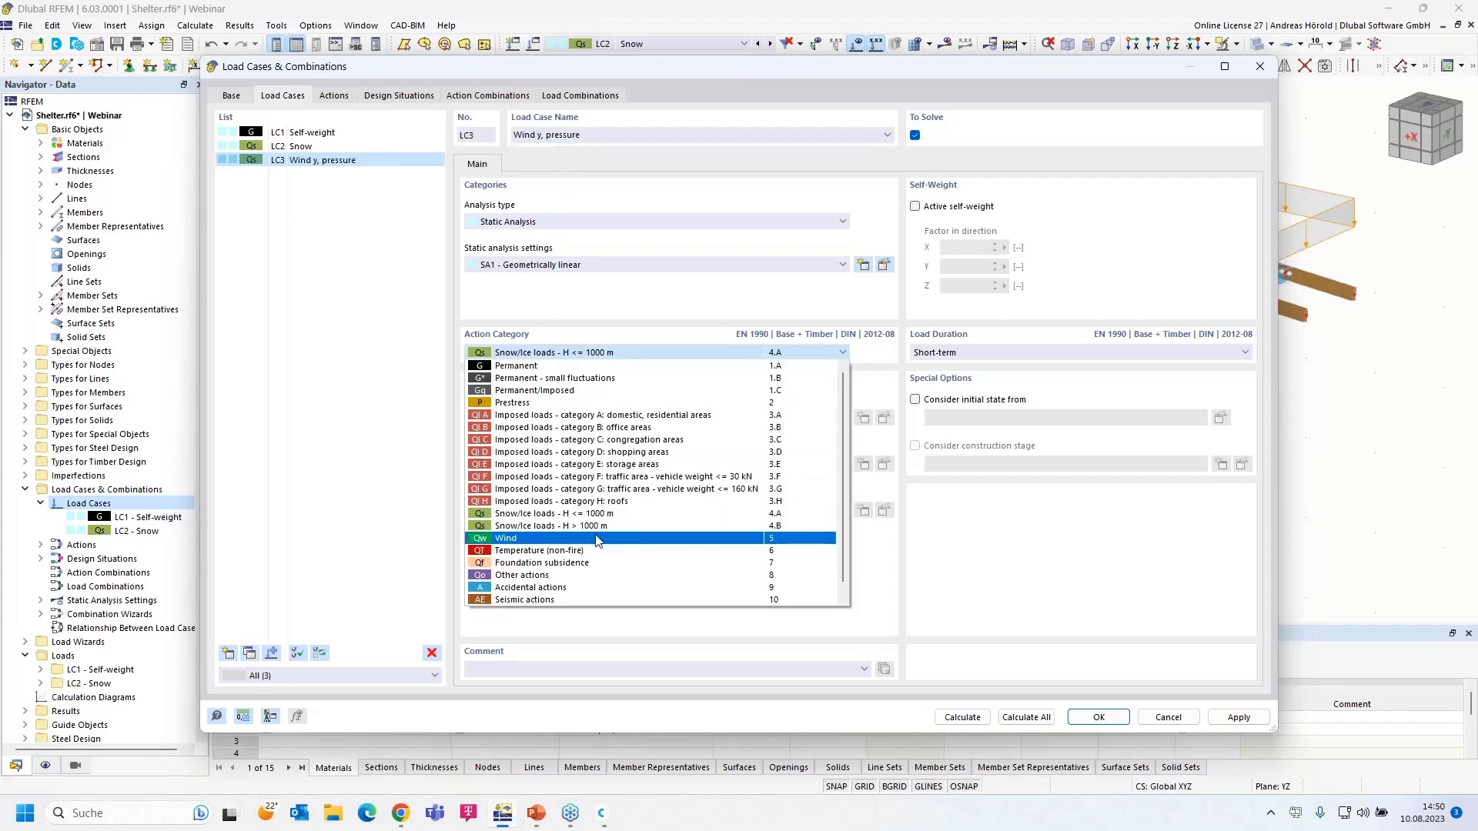
left_click(597, 538)
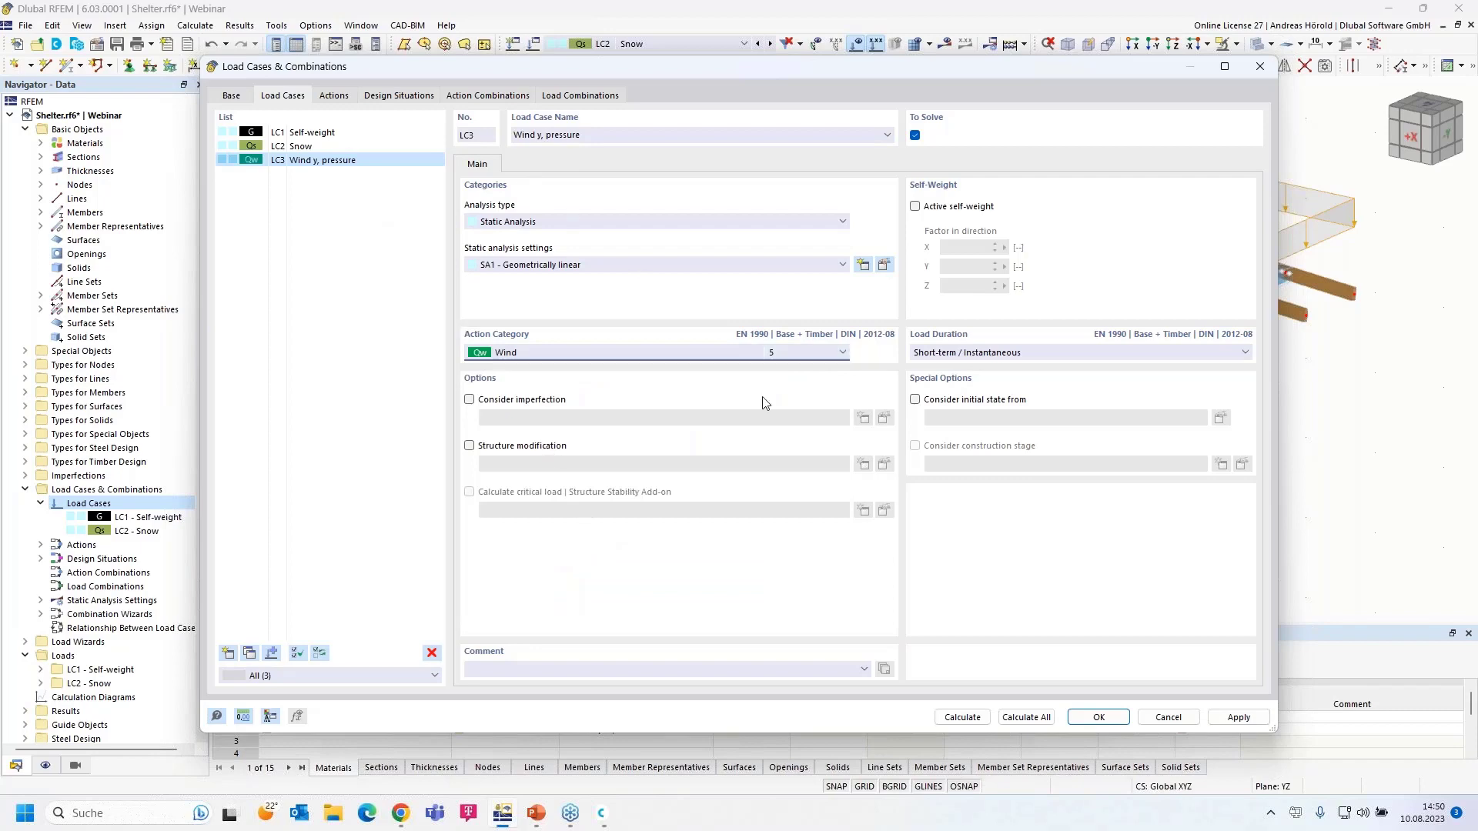
left_click(1097, 718)
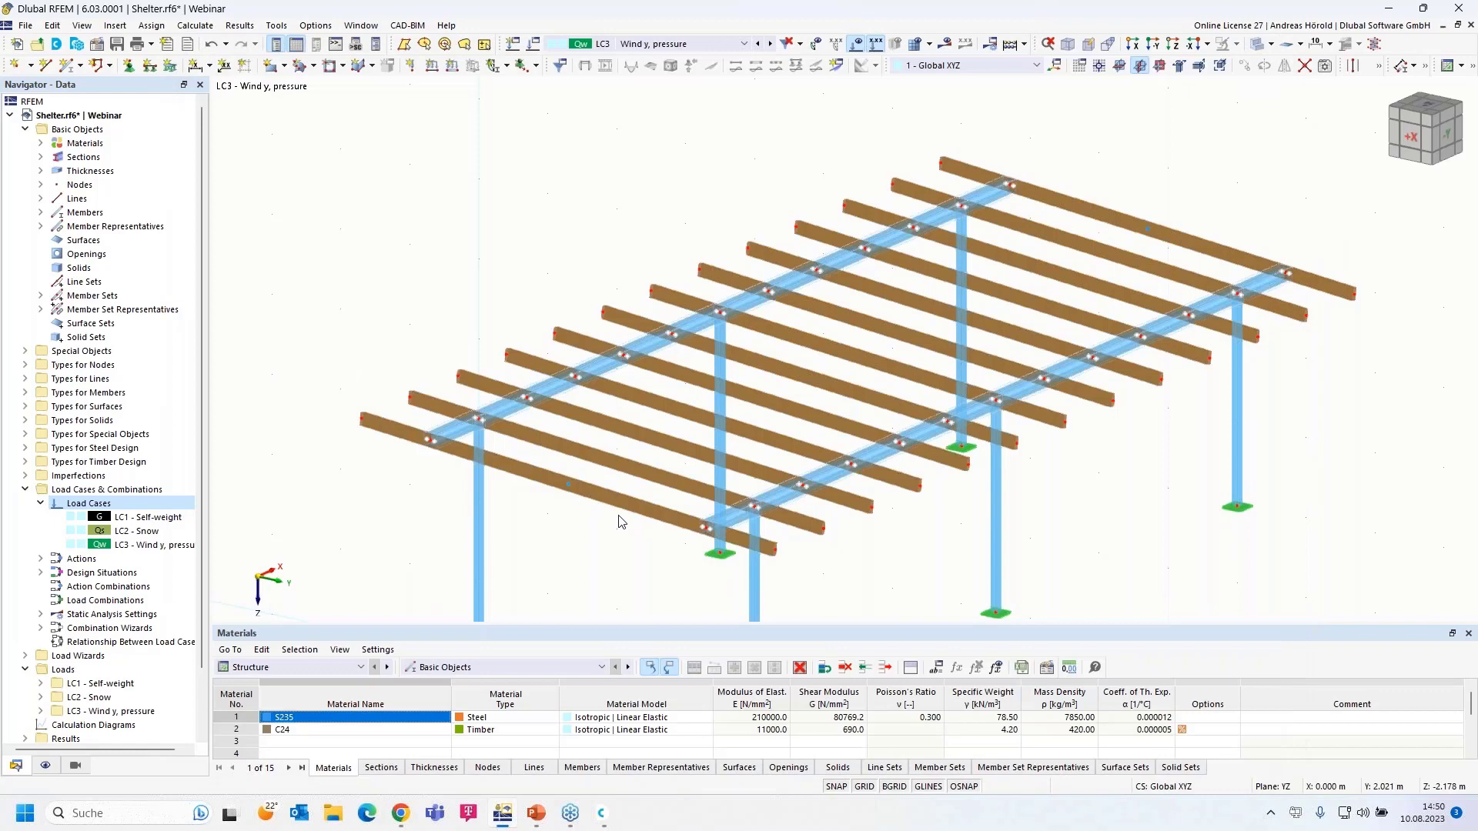
left_click(1138, 44)
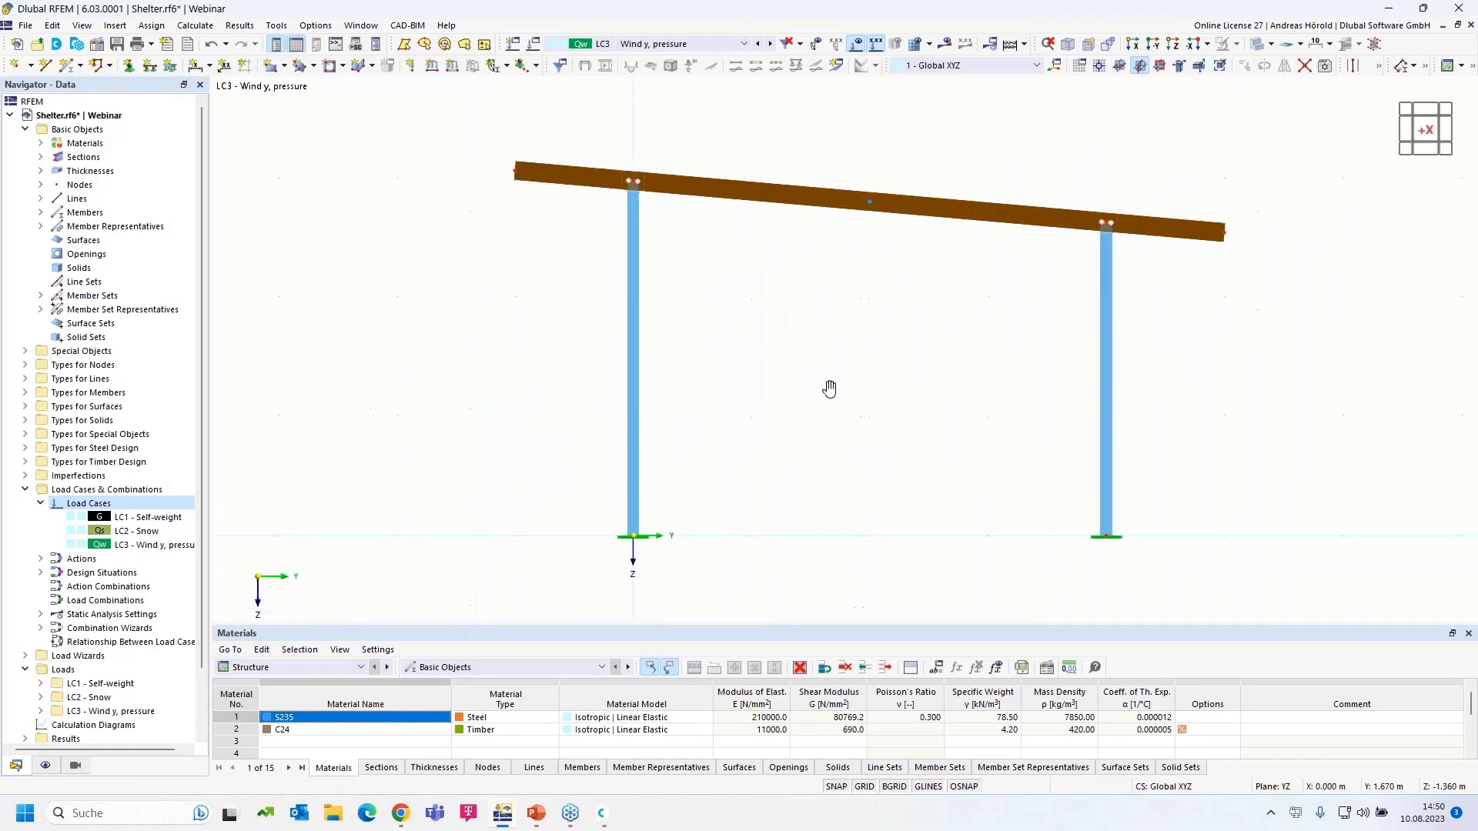
scroll(827, 425, "up", 1)
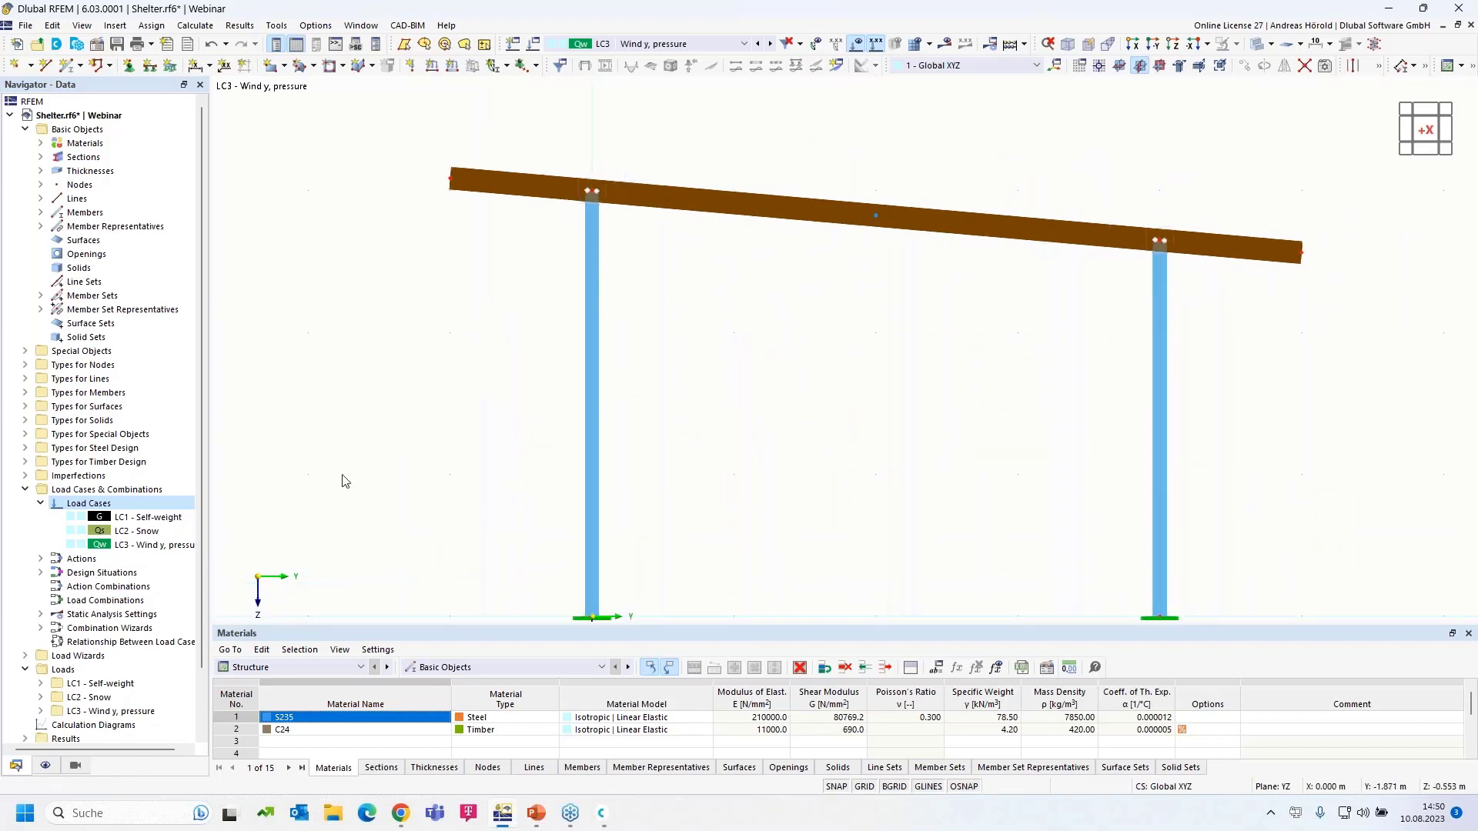
scroll(367, 445, "down", 1)
middle_click_drag(368, 440, 412, 407)
scroll(476, 320, "up", 1)
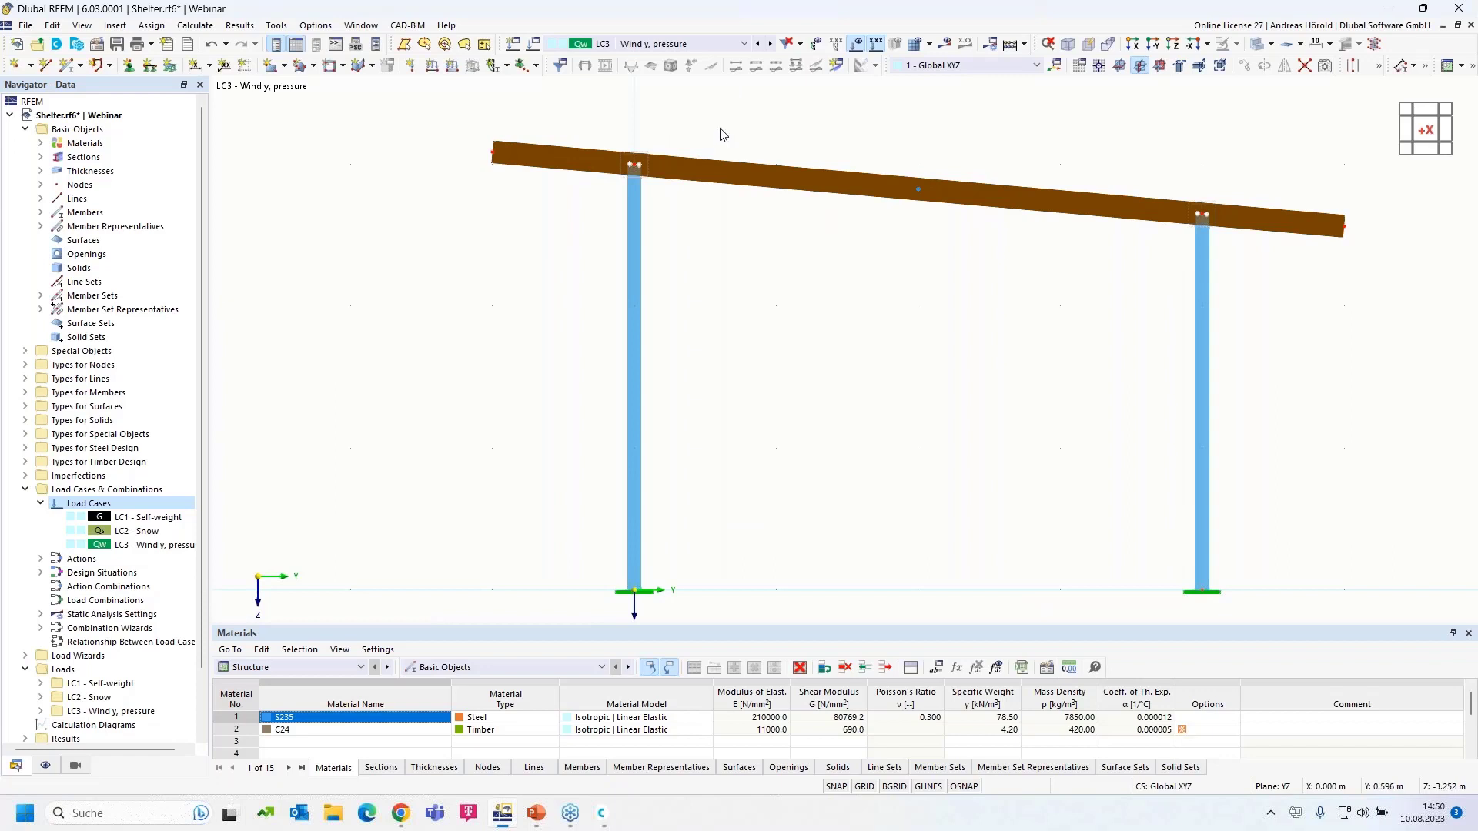
scroll(702, 401, "down", 1)
scroll(705, 404, "up", 1)
mouse_move(708, 338)
middle_mouse_down()
mouse_move(706, 278)
mouse_move(707, 312)
middle_mouse_up()
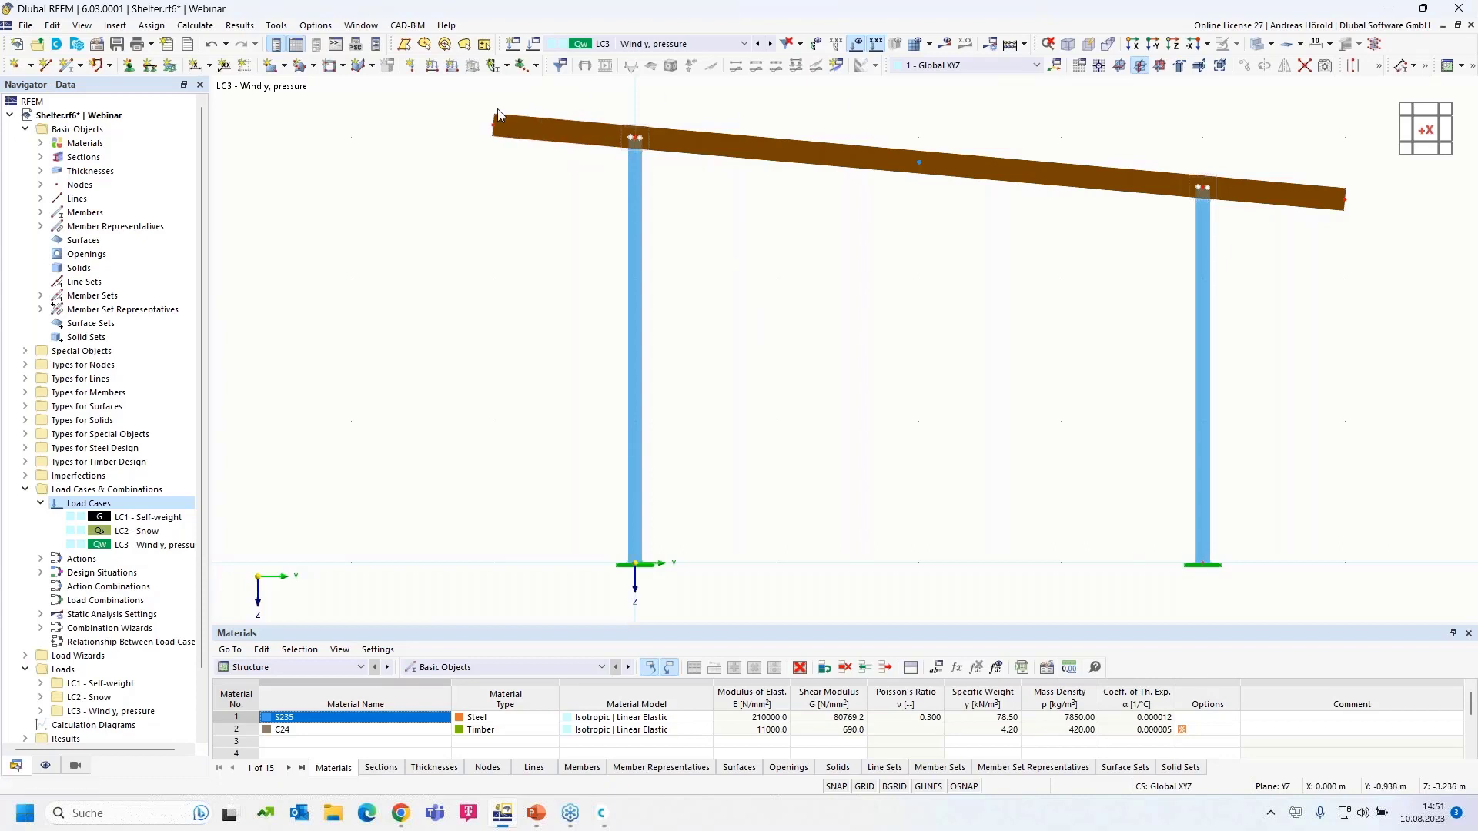
middle_click_drag(818, 303, 694, 482, "ctrl")
scroll(776, 373, "down", 4)
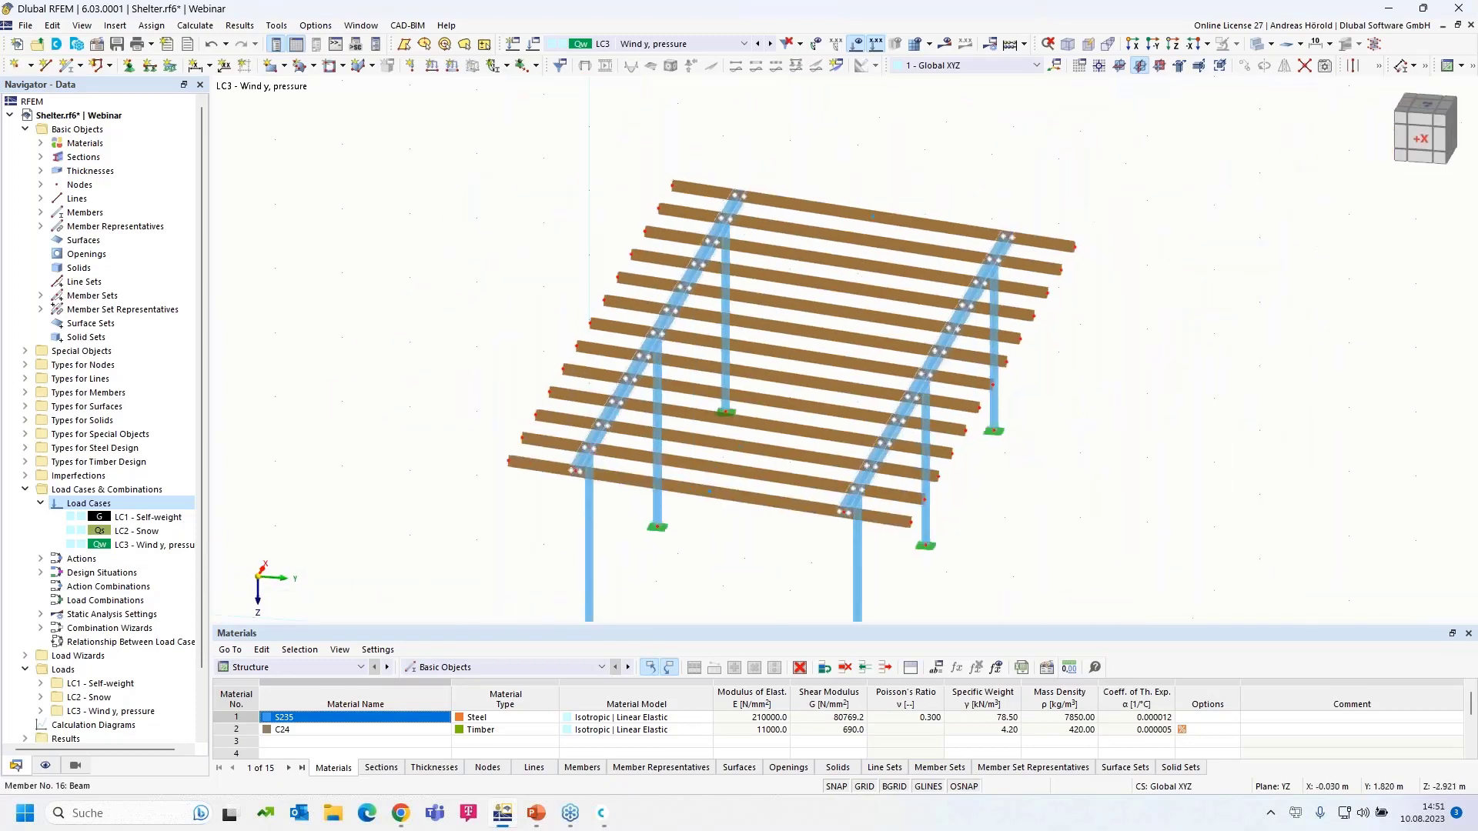
- Start a member-loads-from-area-load wizard with 0.20 kN/m² in local z, perpendicular to the plane
left_click(115, 28)
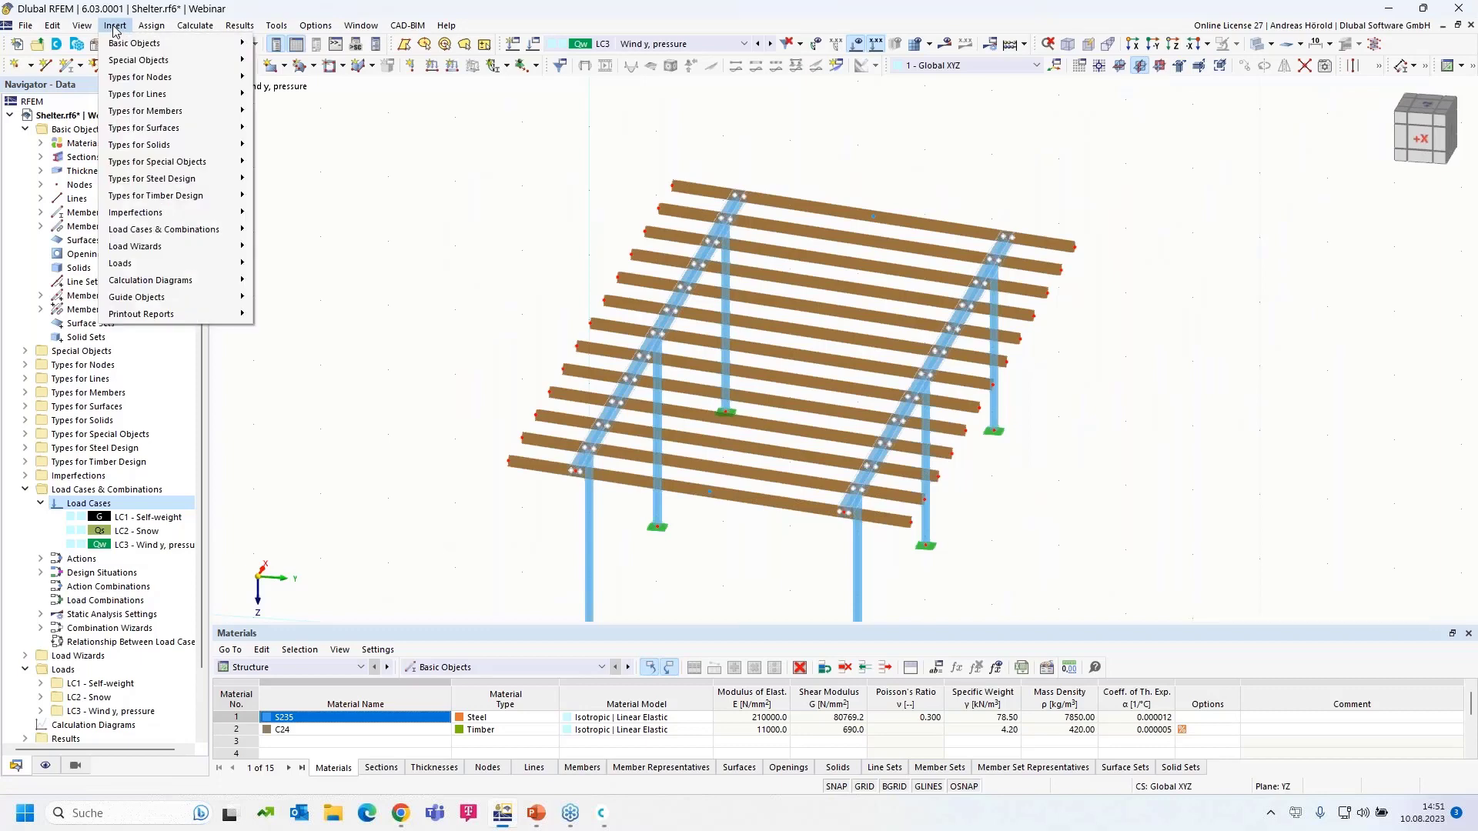
mouse_move(156, 253)
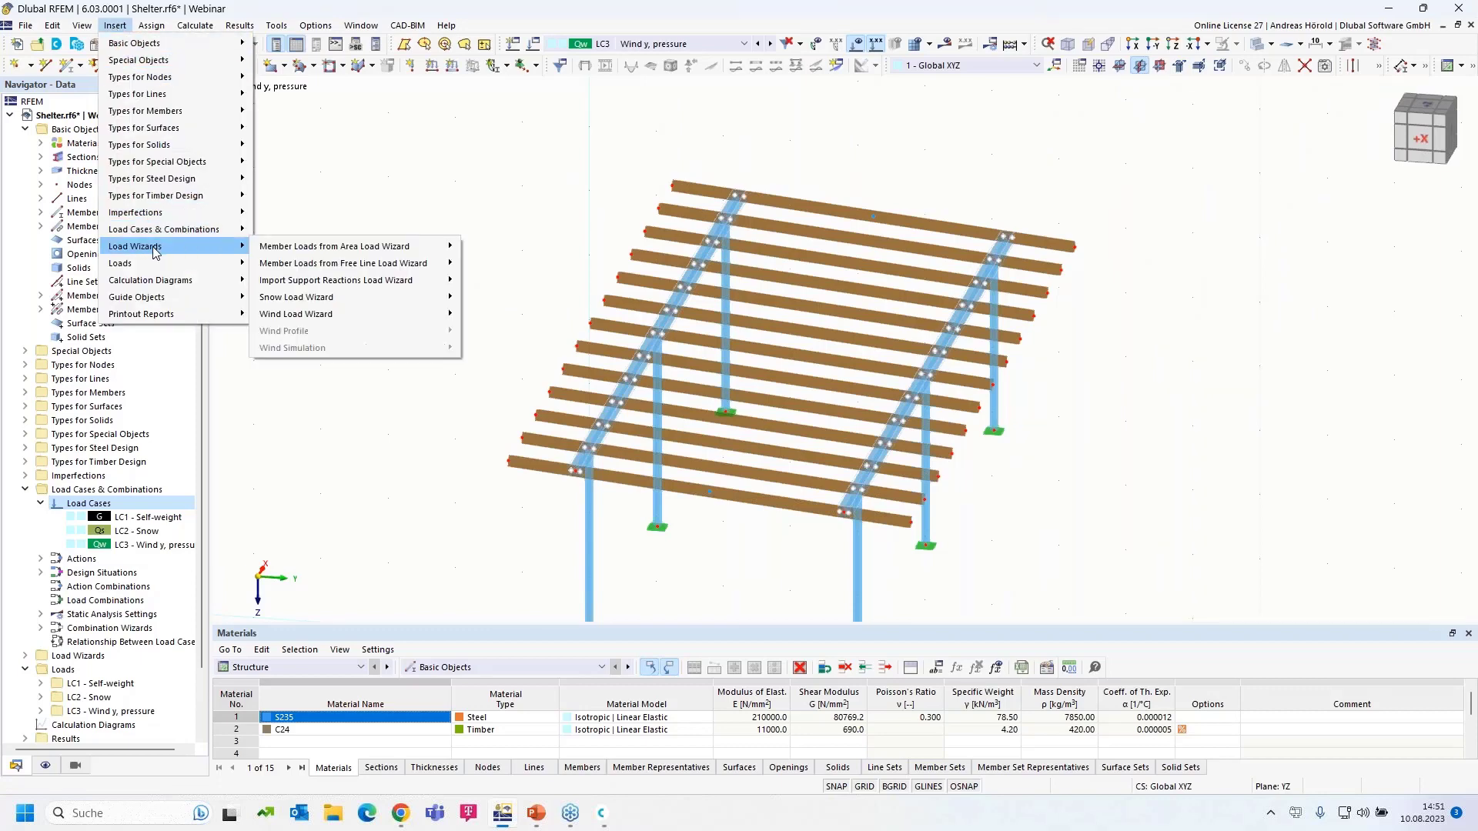
mouse_move(310, 251)
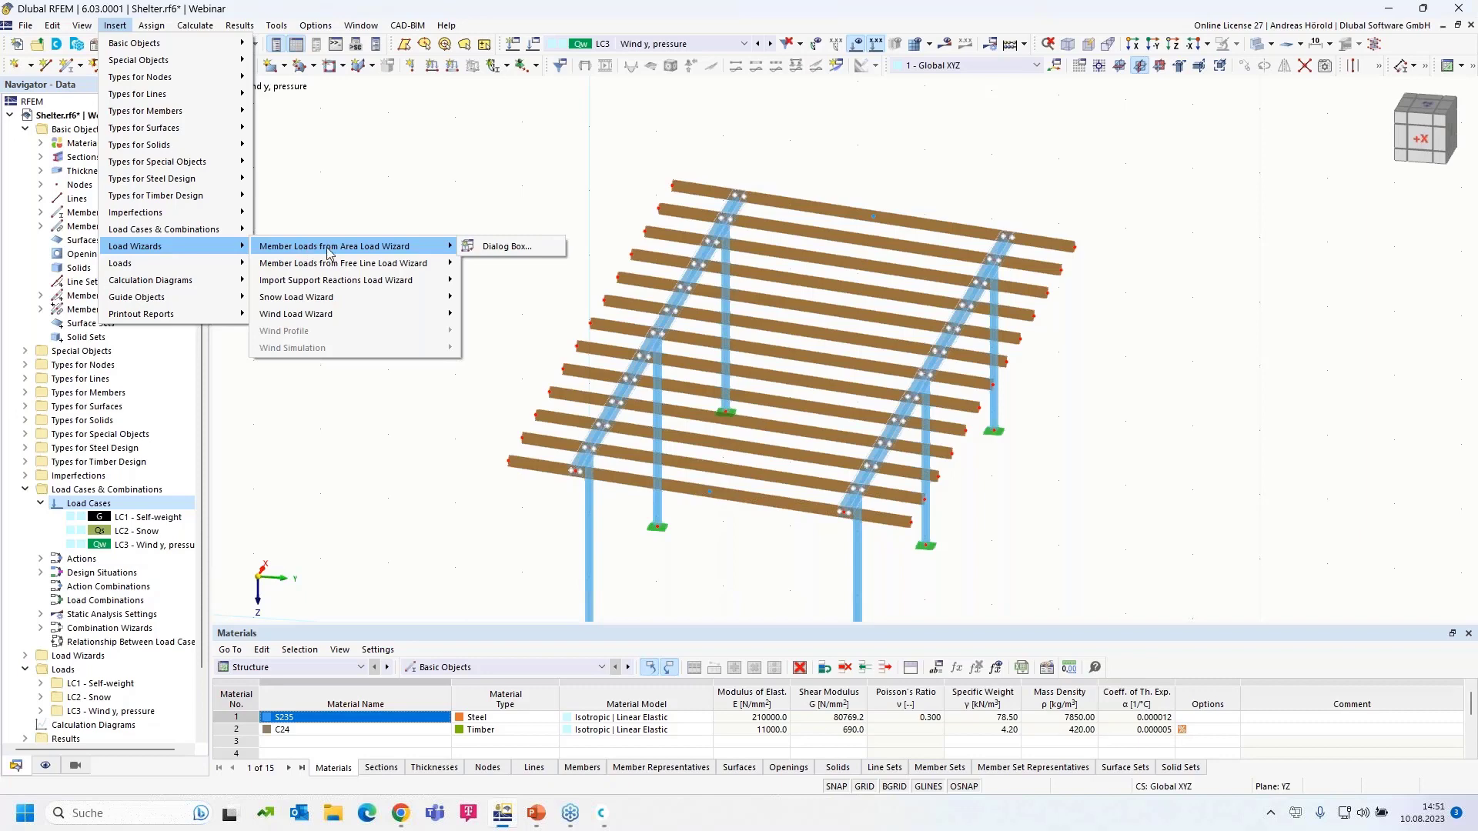
left_click(508, 248)
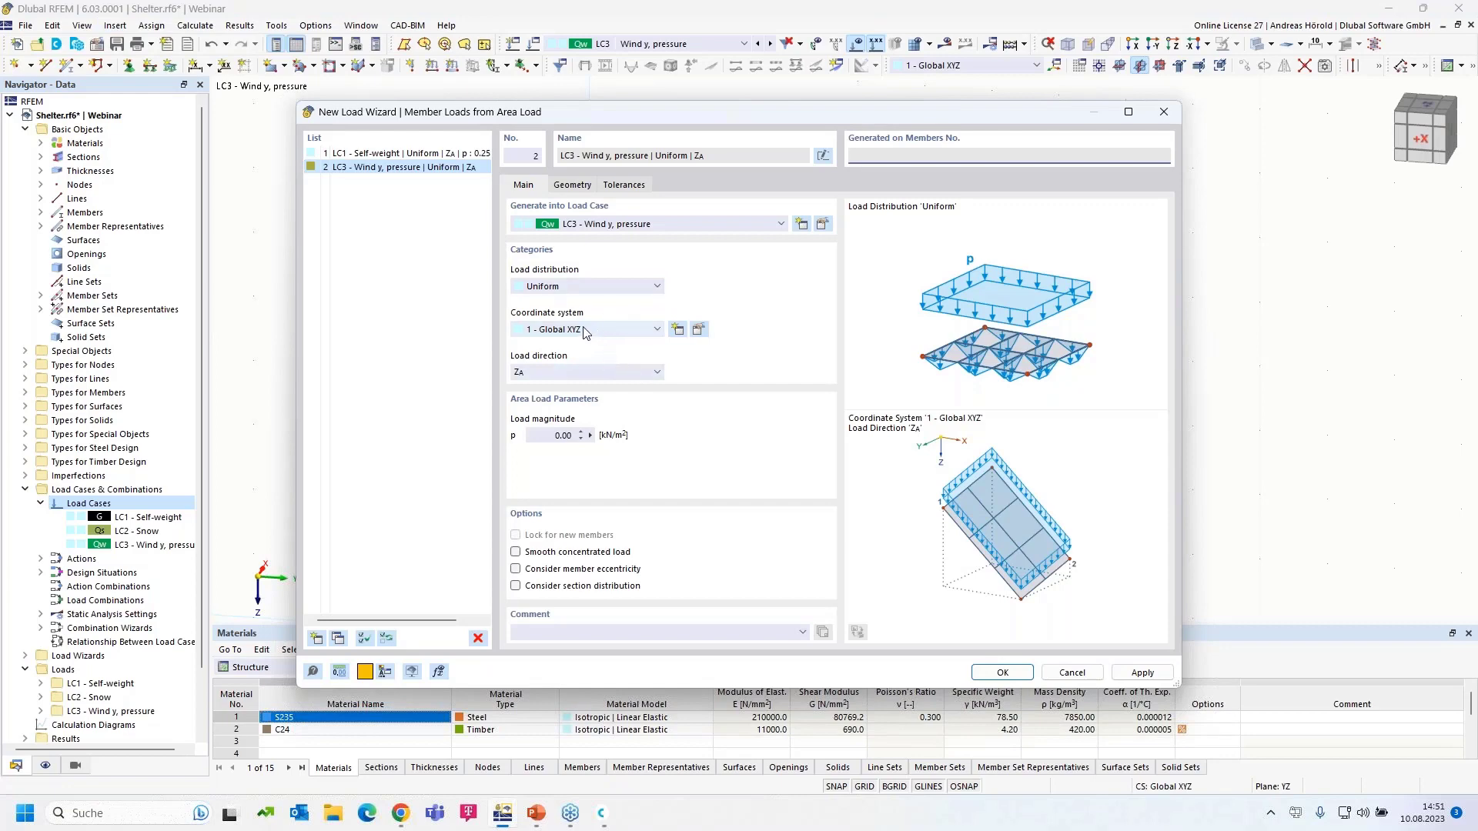
left_click(588, 330)
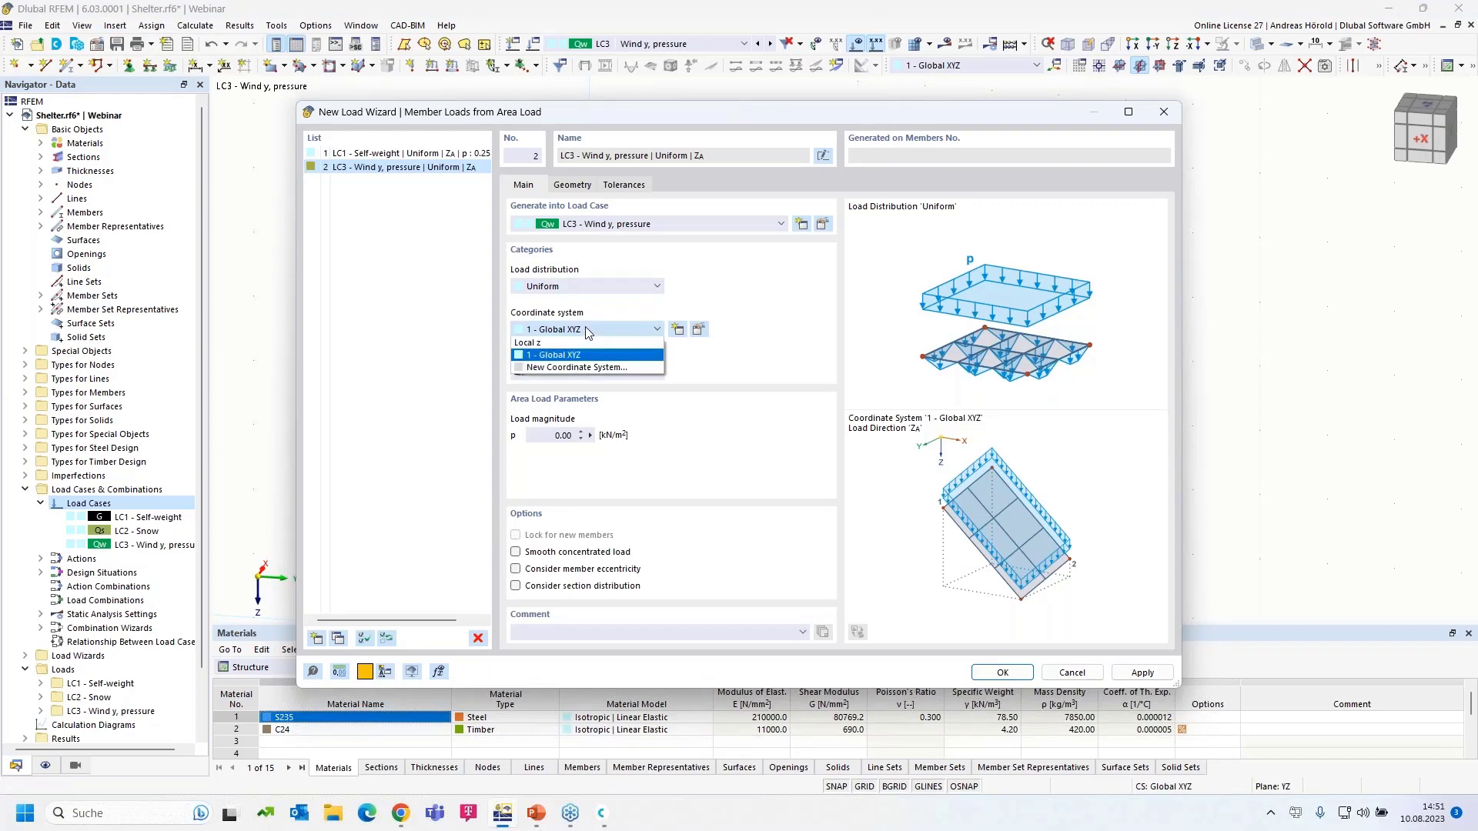
left_click(588, 349)
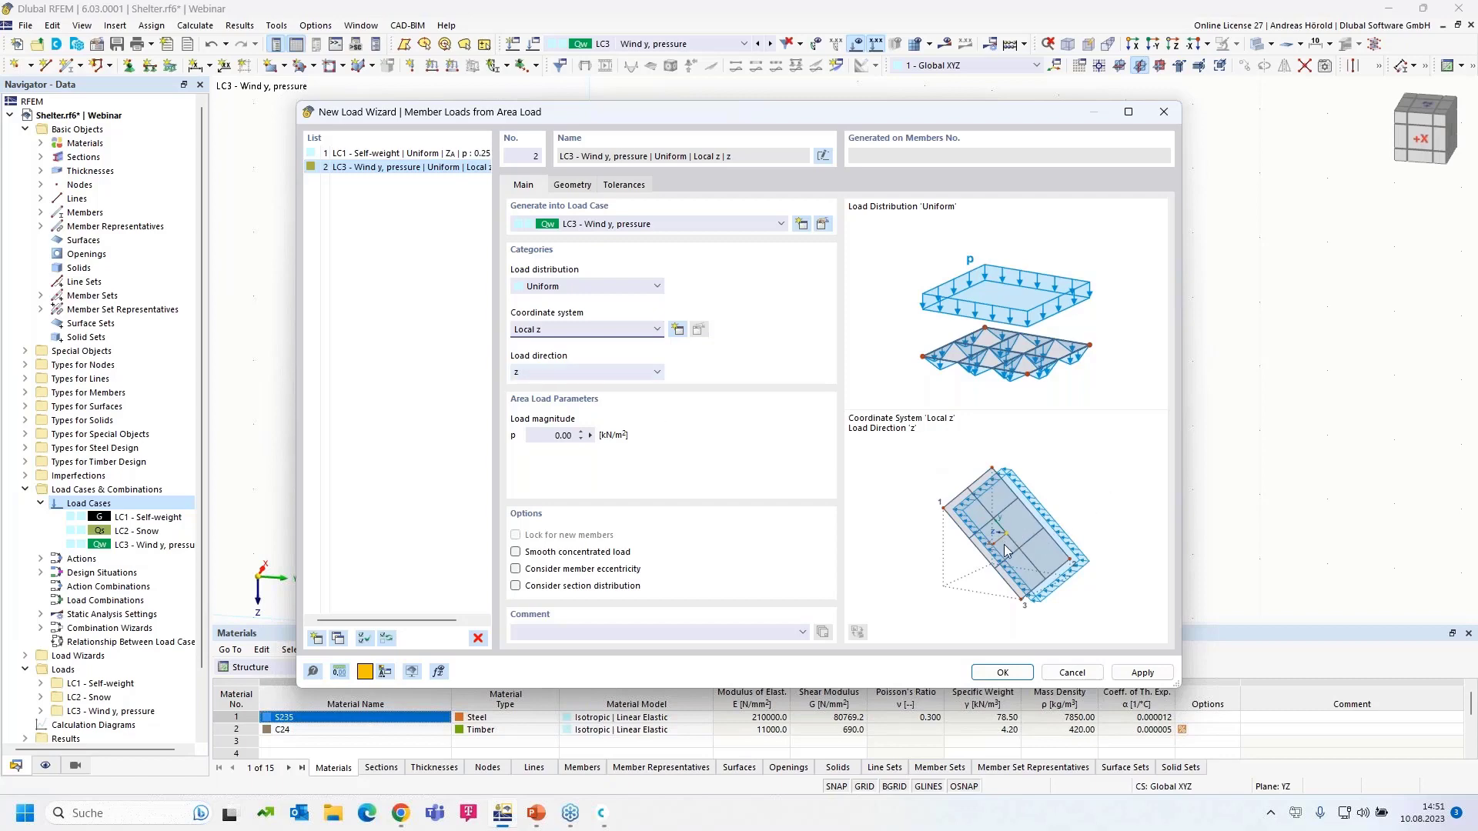
left_click(603, 374)
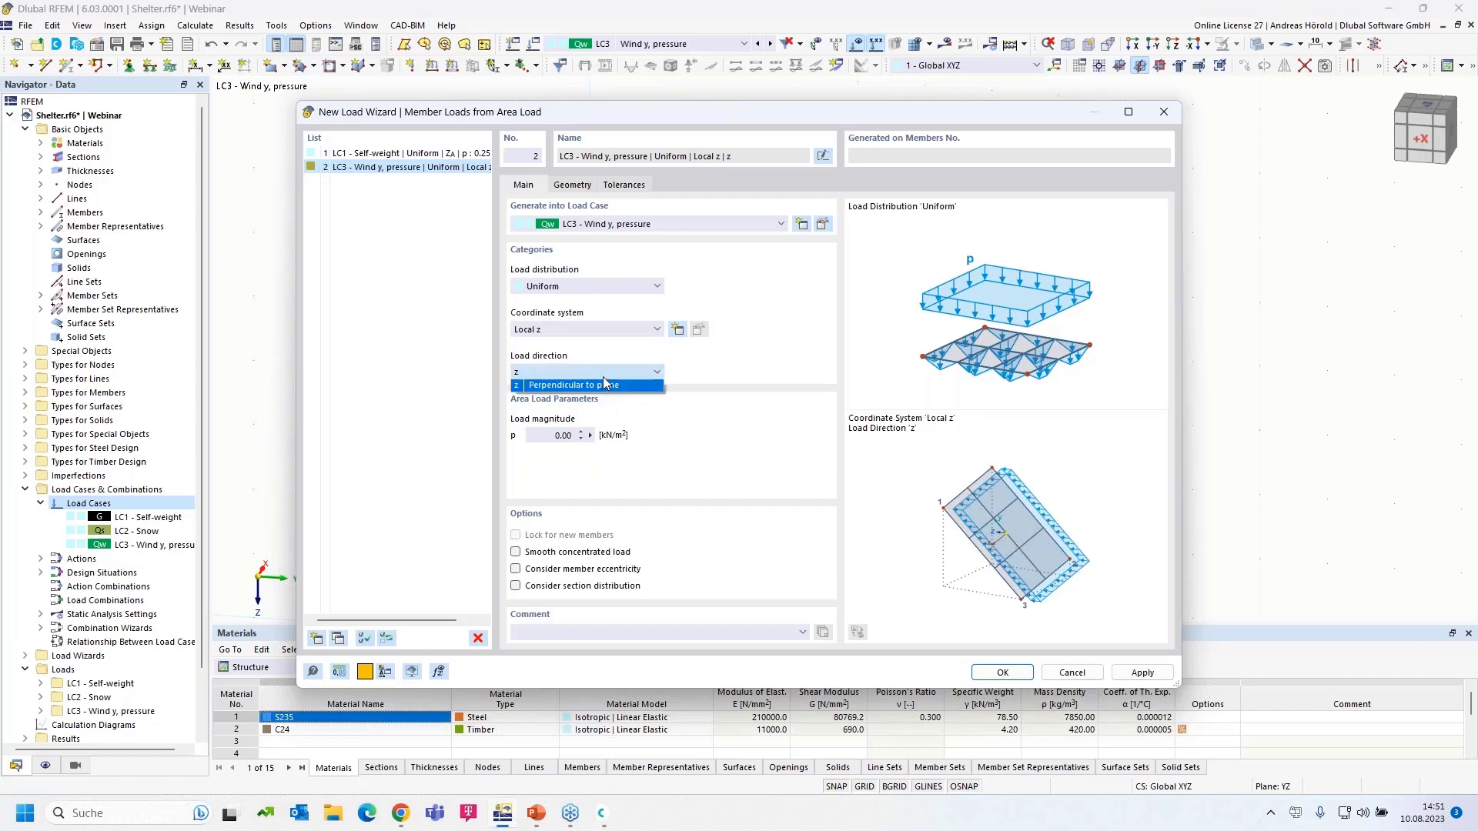
left_click(1109, 499)
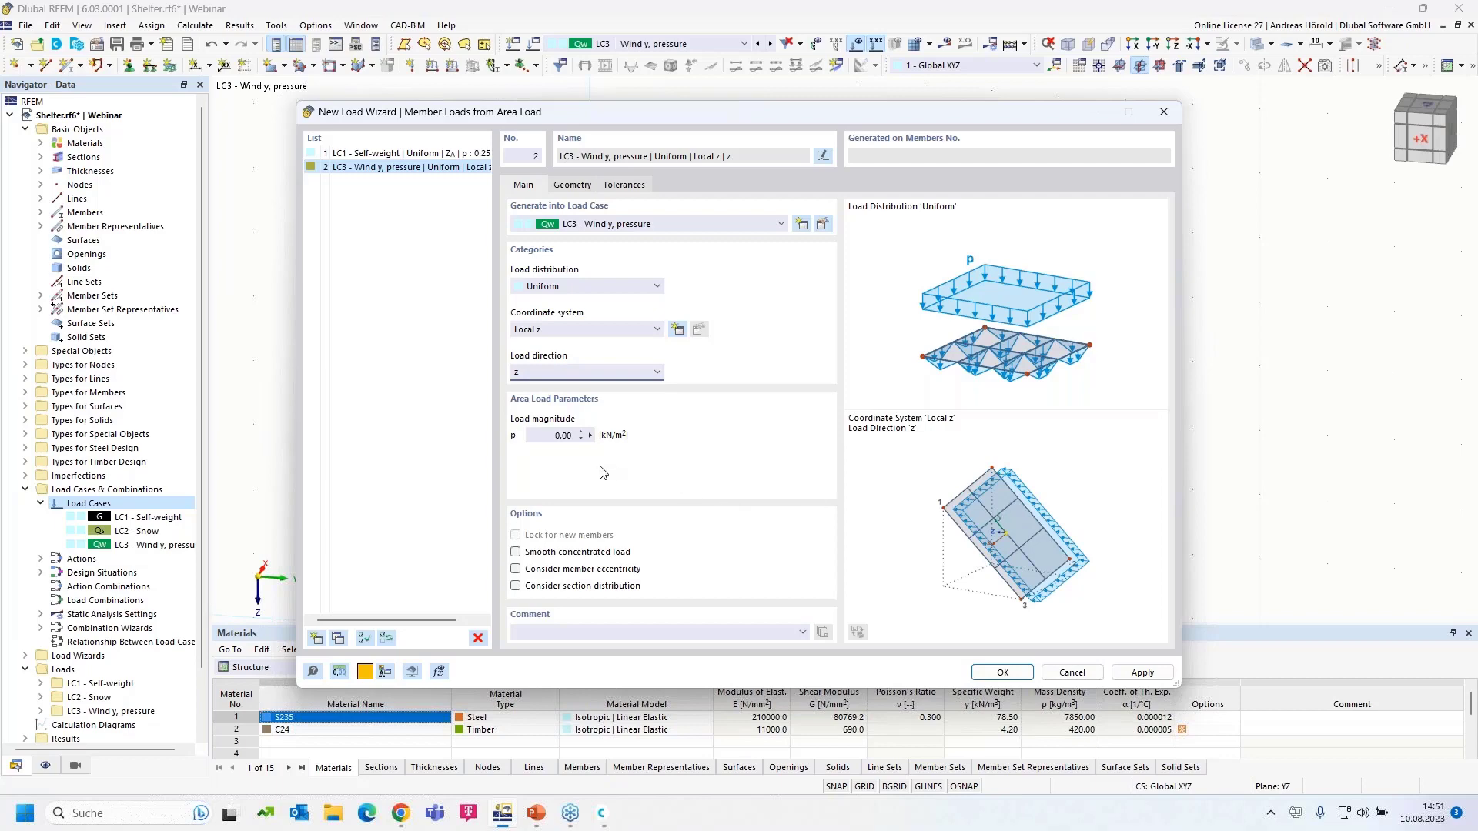
double_click(562, 437)
- Define the load area by roof corner nodes 71, 69, 73 and 74
left_click(572, 187)
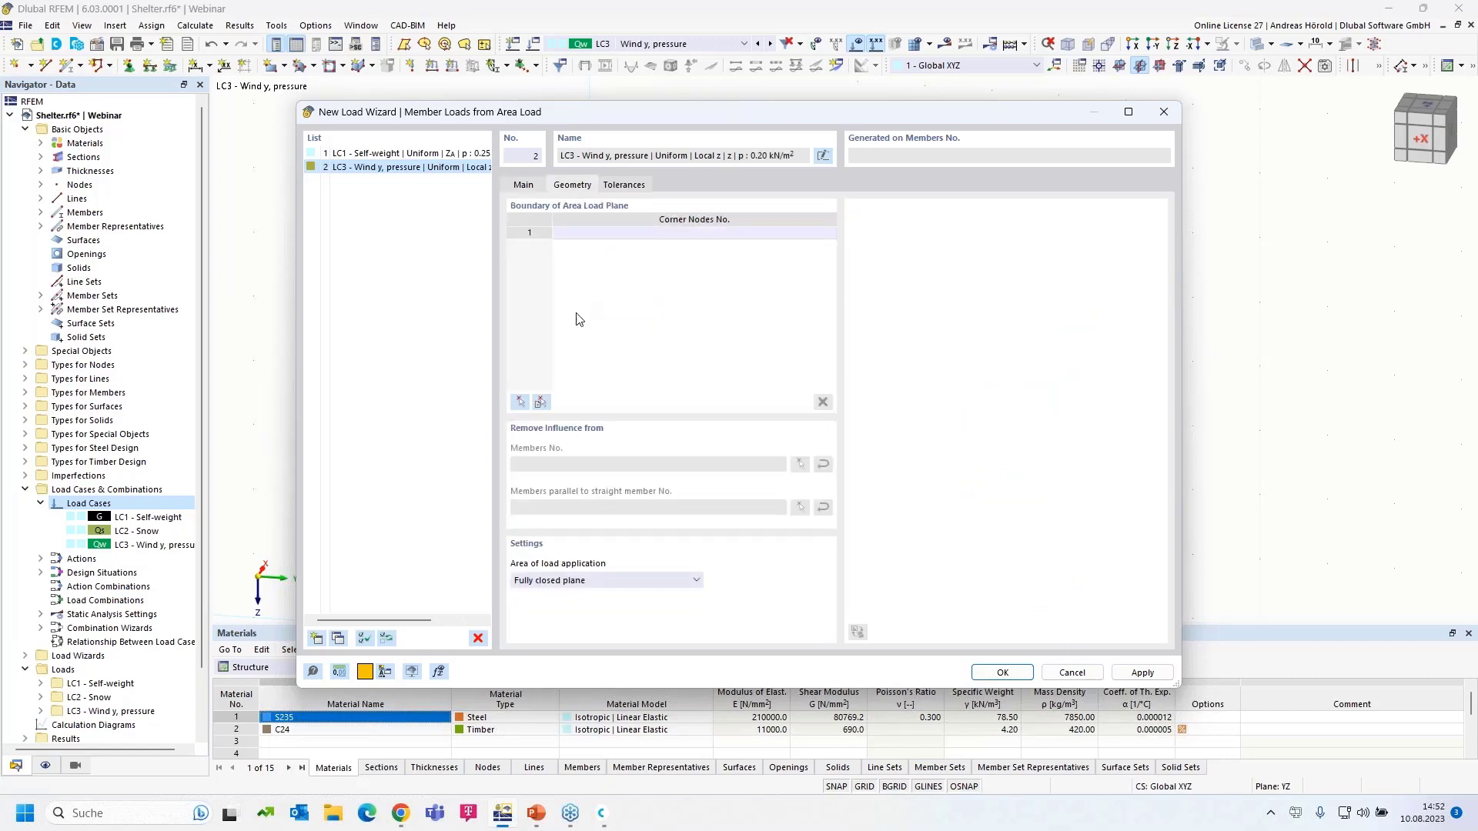
left_click(520, 402)
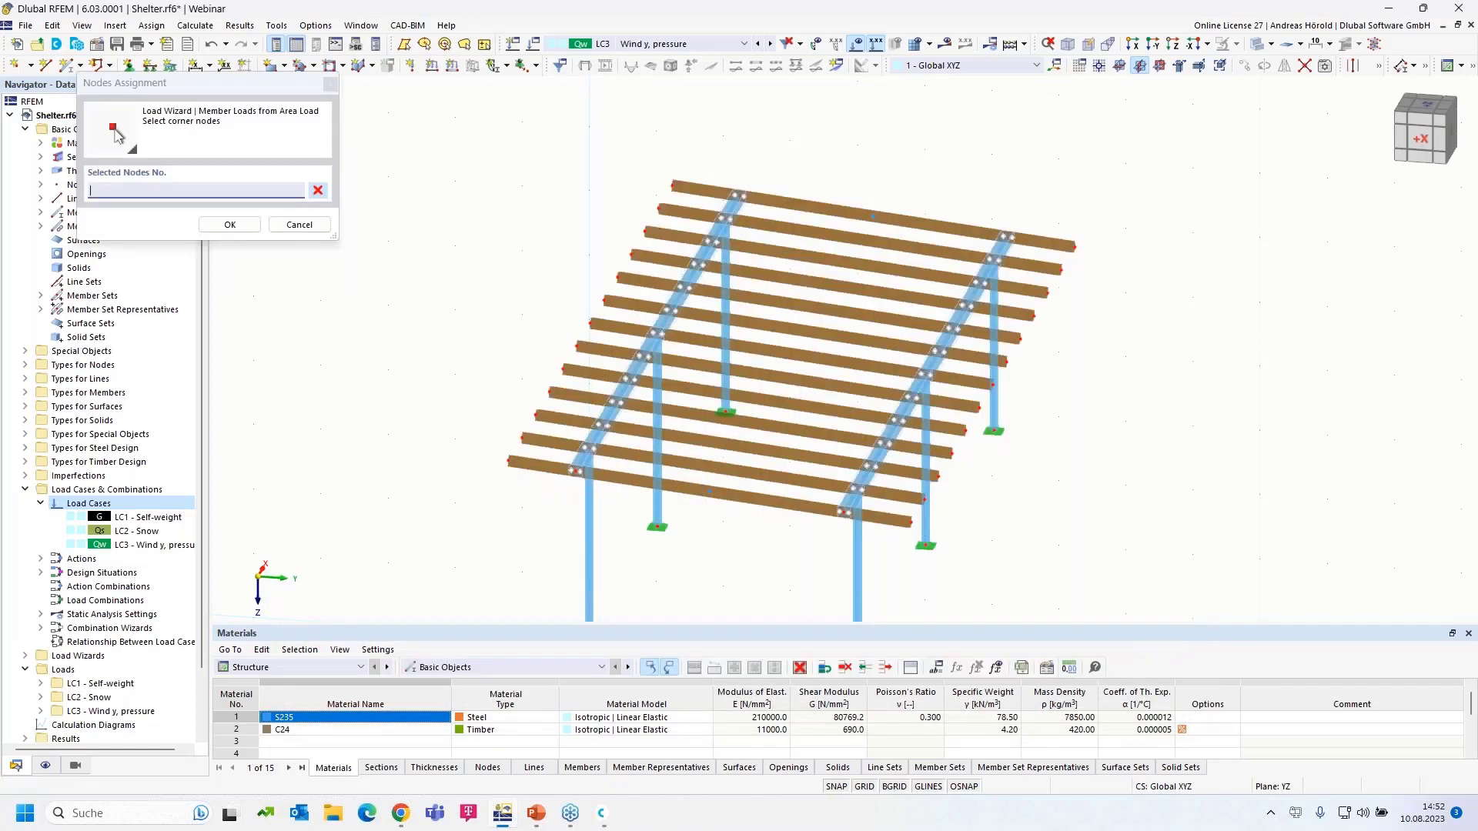
left_click(509, 461)
left_click(675, 186)
left_click(872, 217)
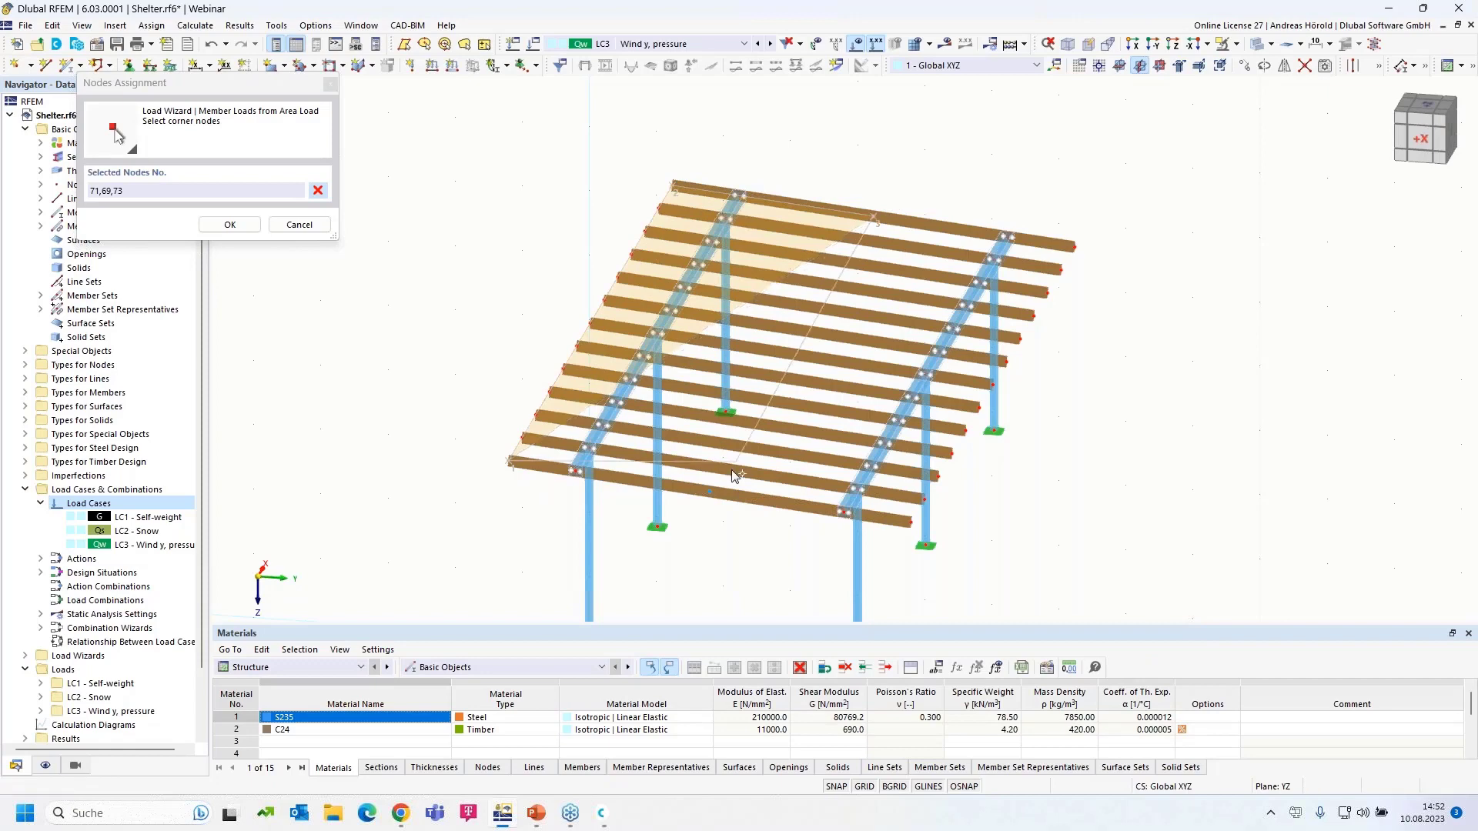
left_click(712, 494)
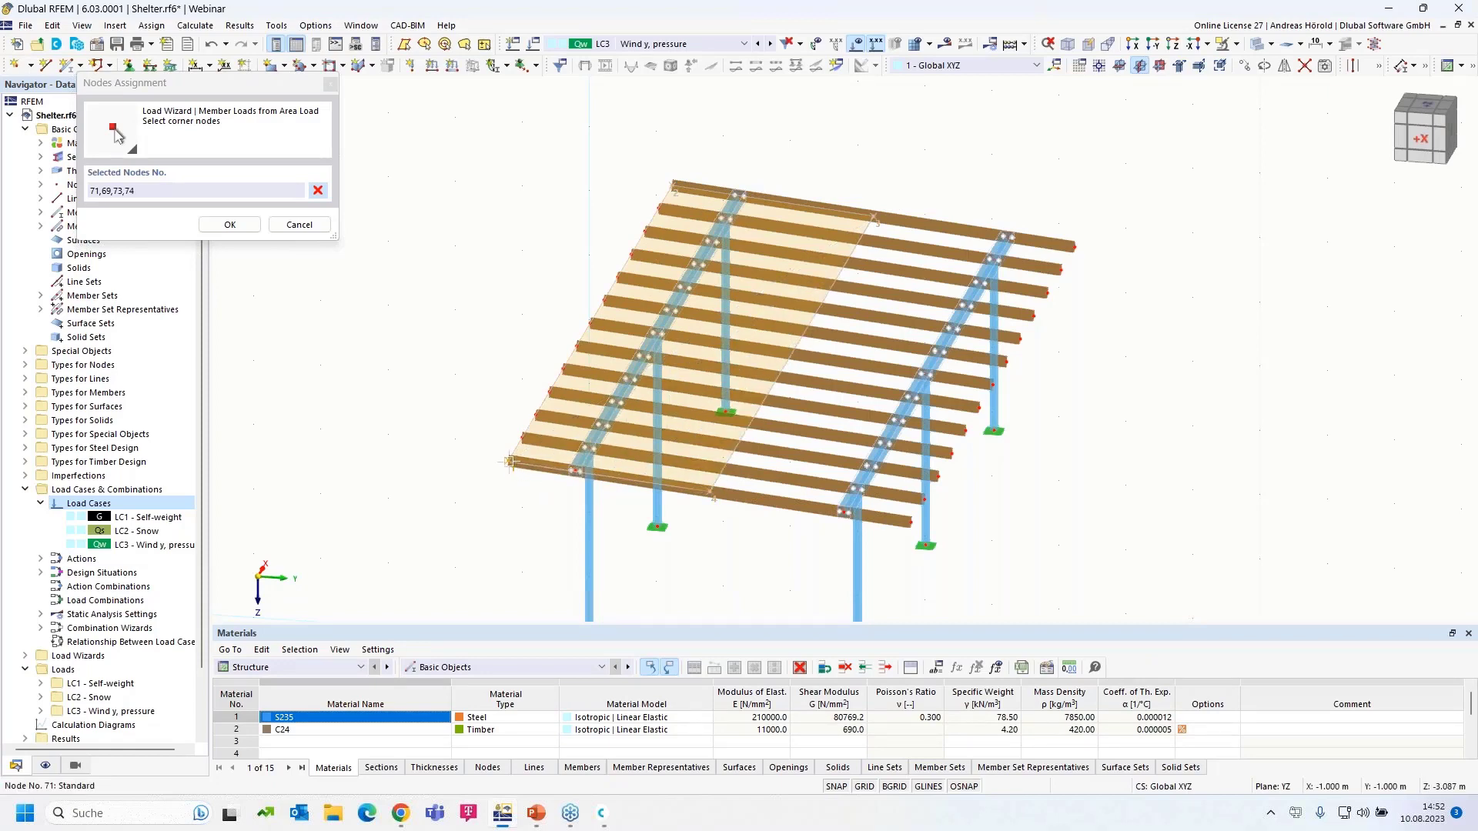
left_click(511, 464)
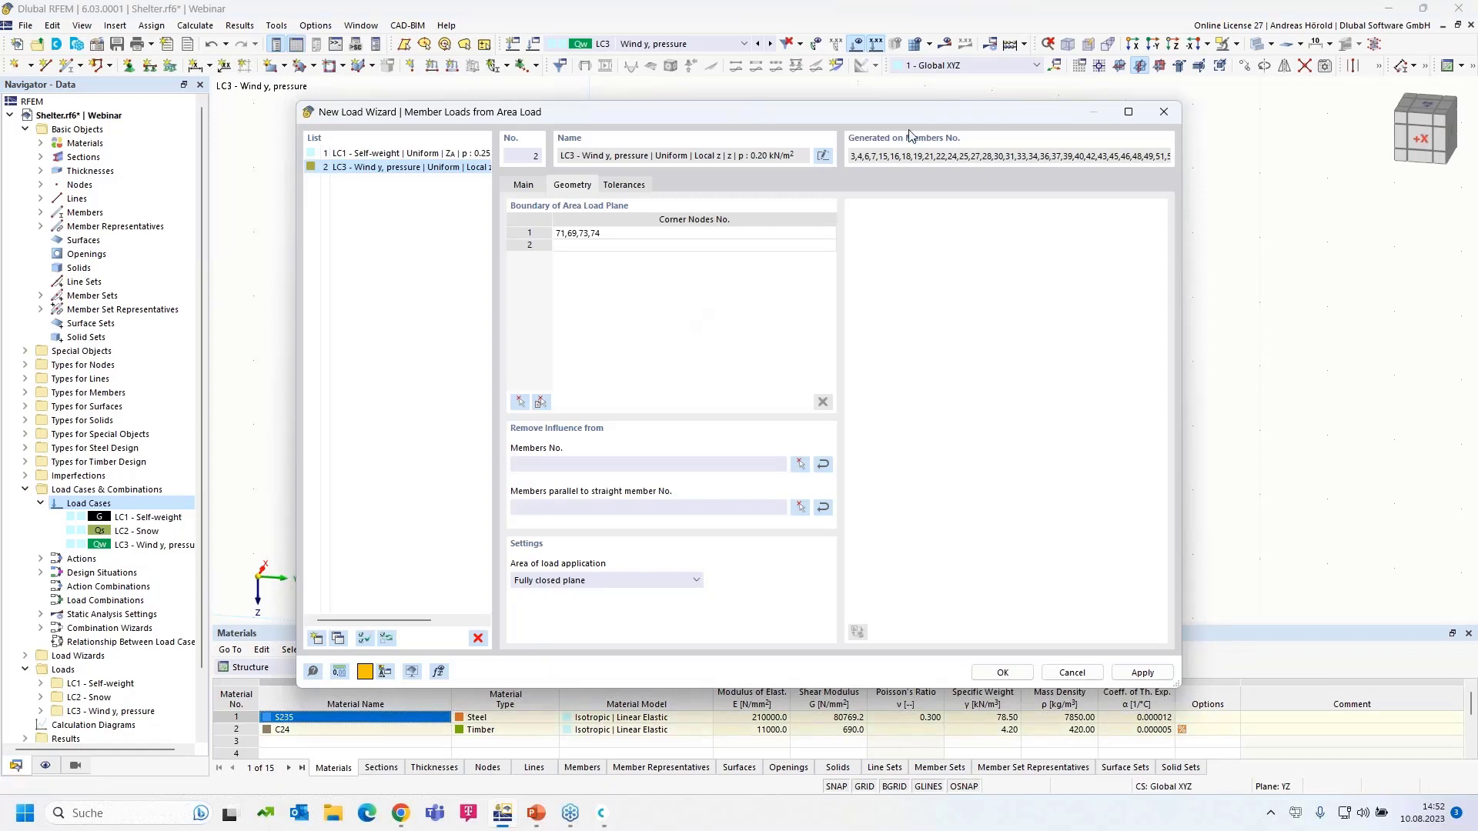
- Exclude members parallel to member 4 and generate the LC3 wind member loads
left_click_drag(871, 117, 853, 142)
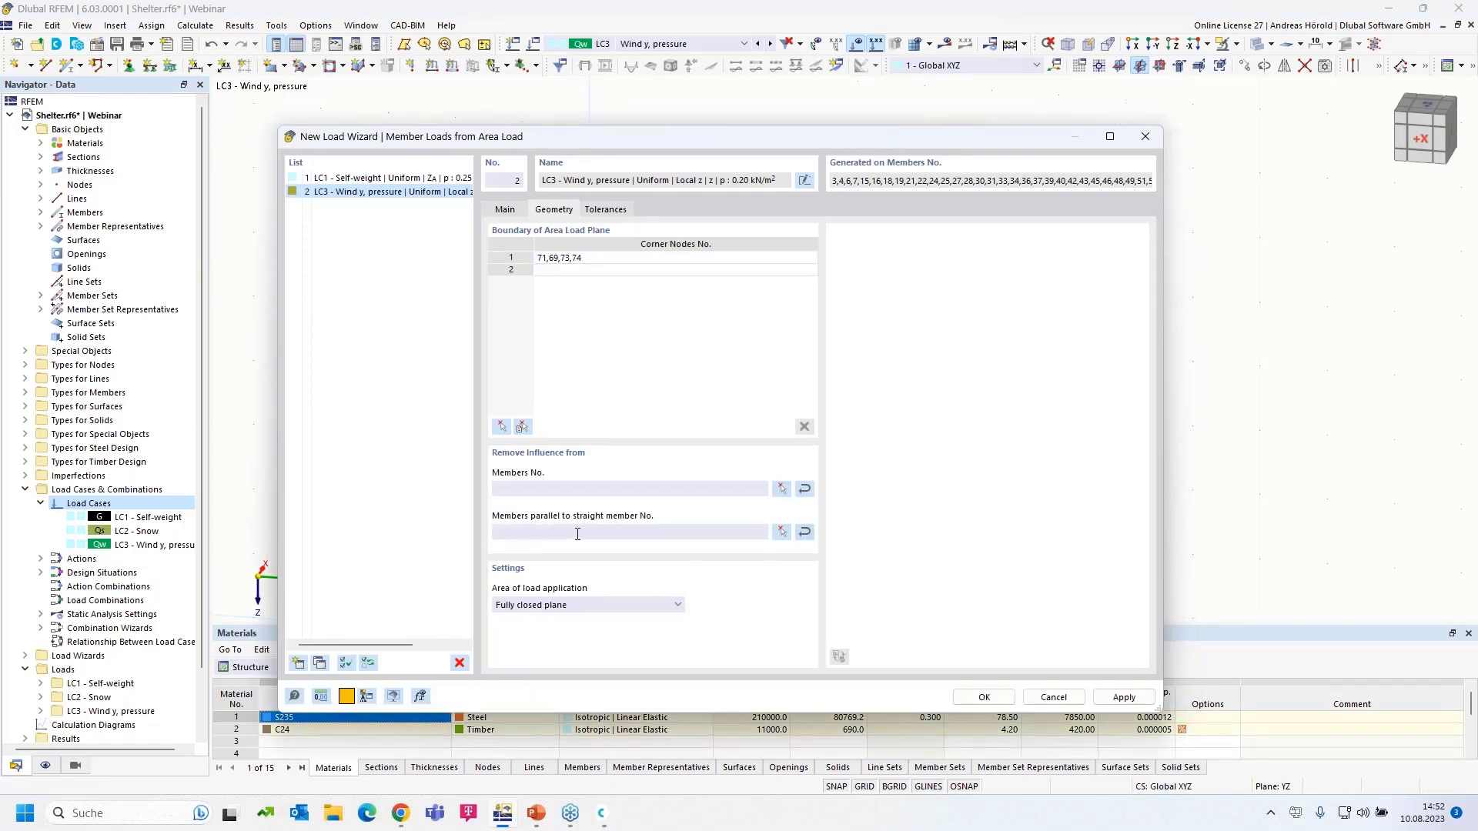
left_click(782, 532)
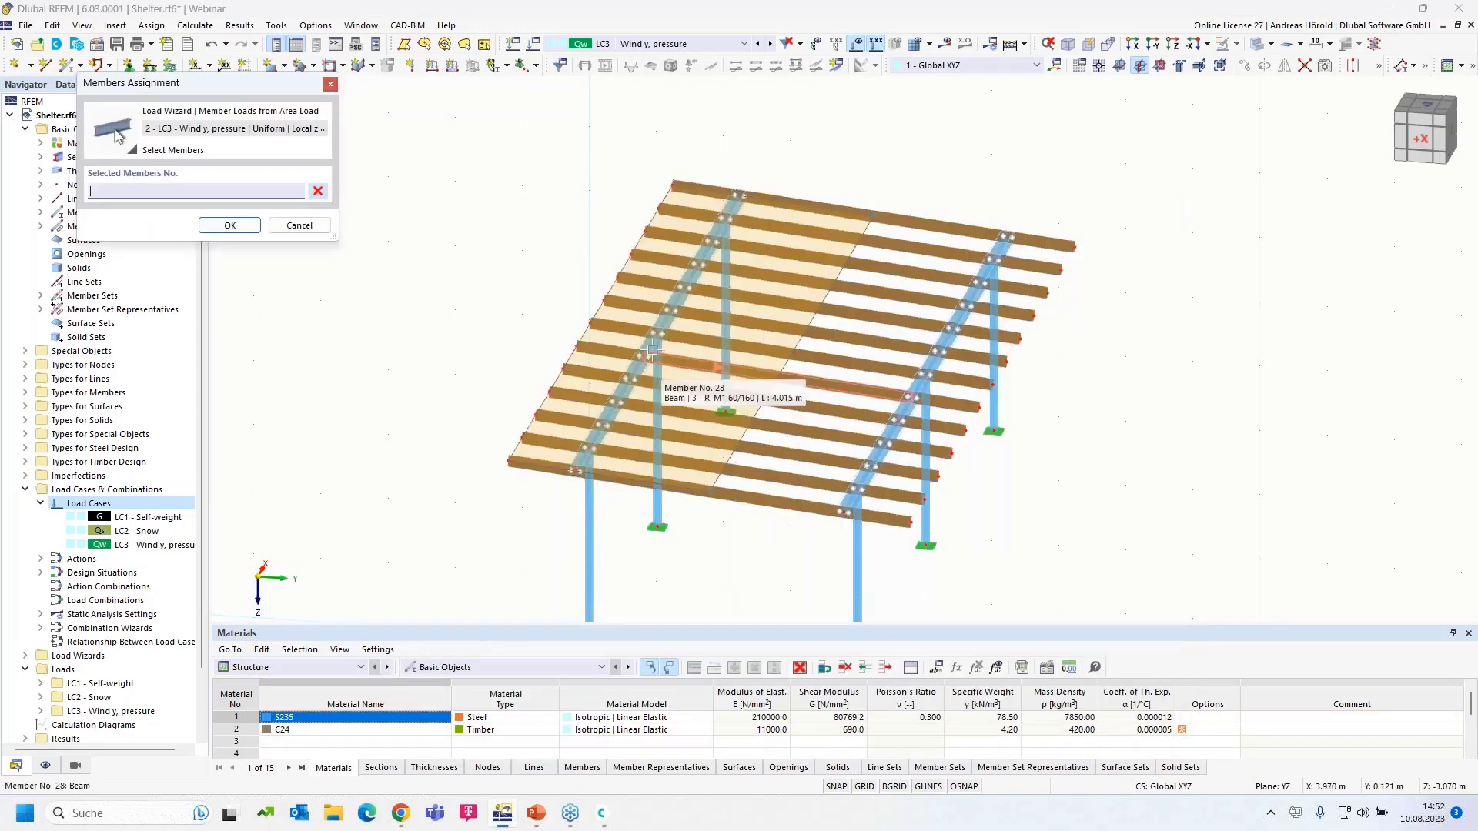
left_click(652, 349)
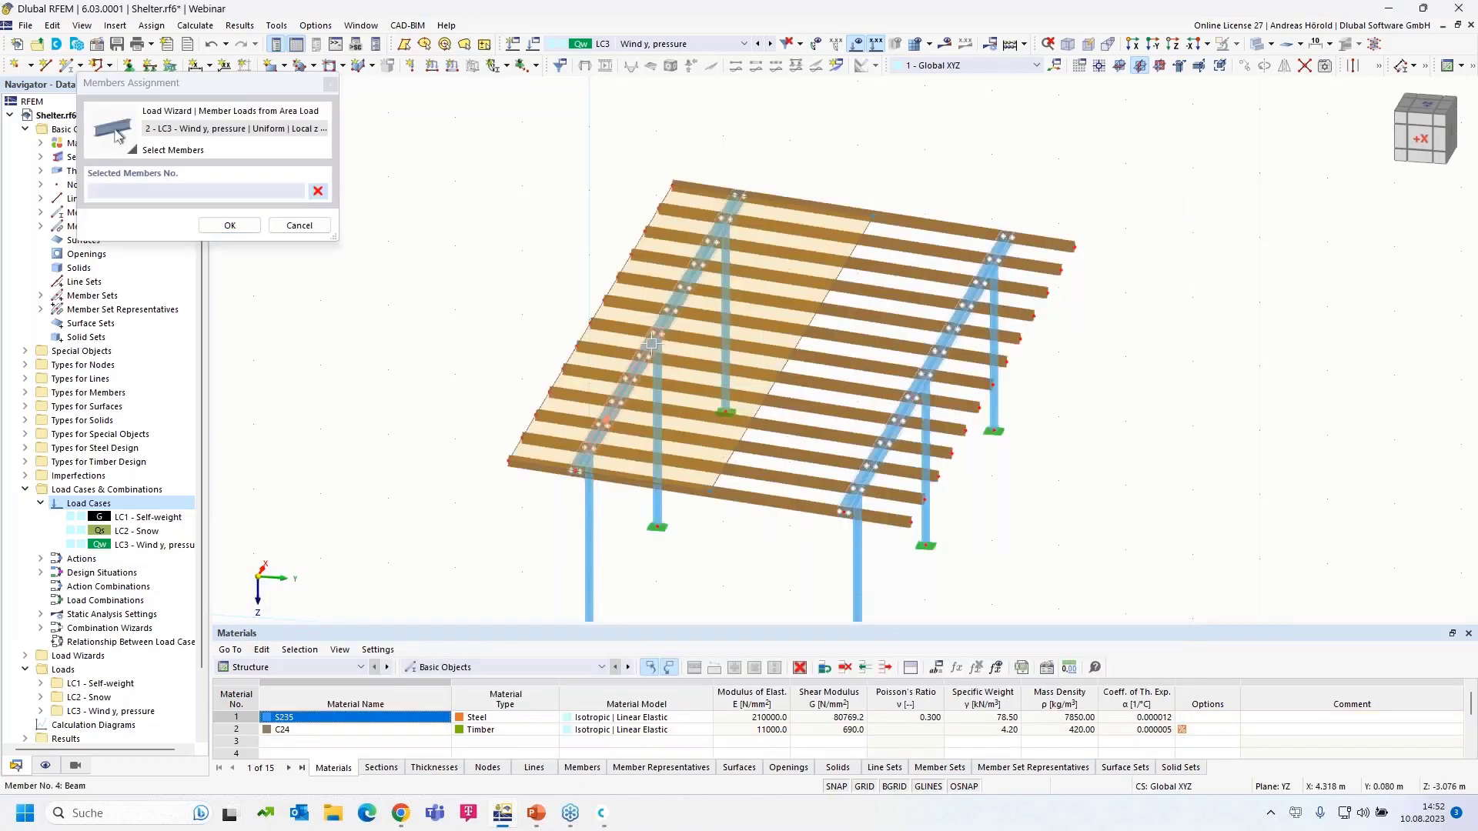
left_click(231, 225)
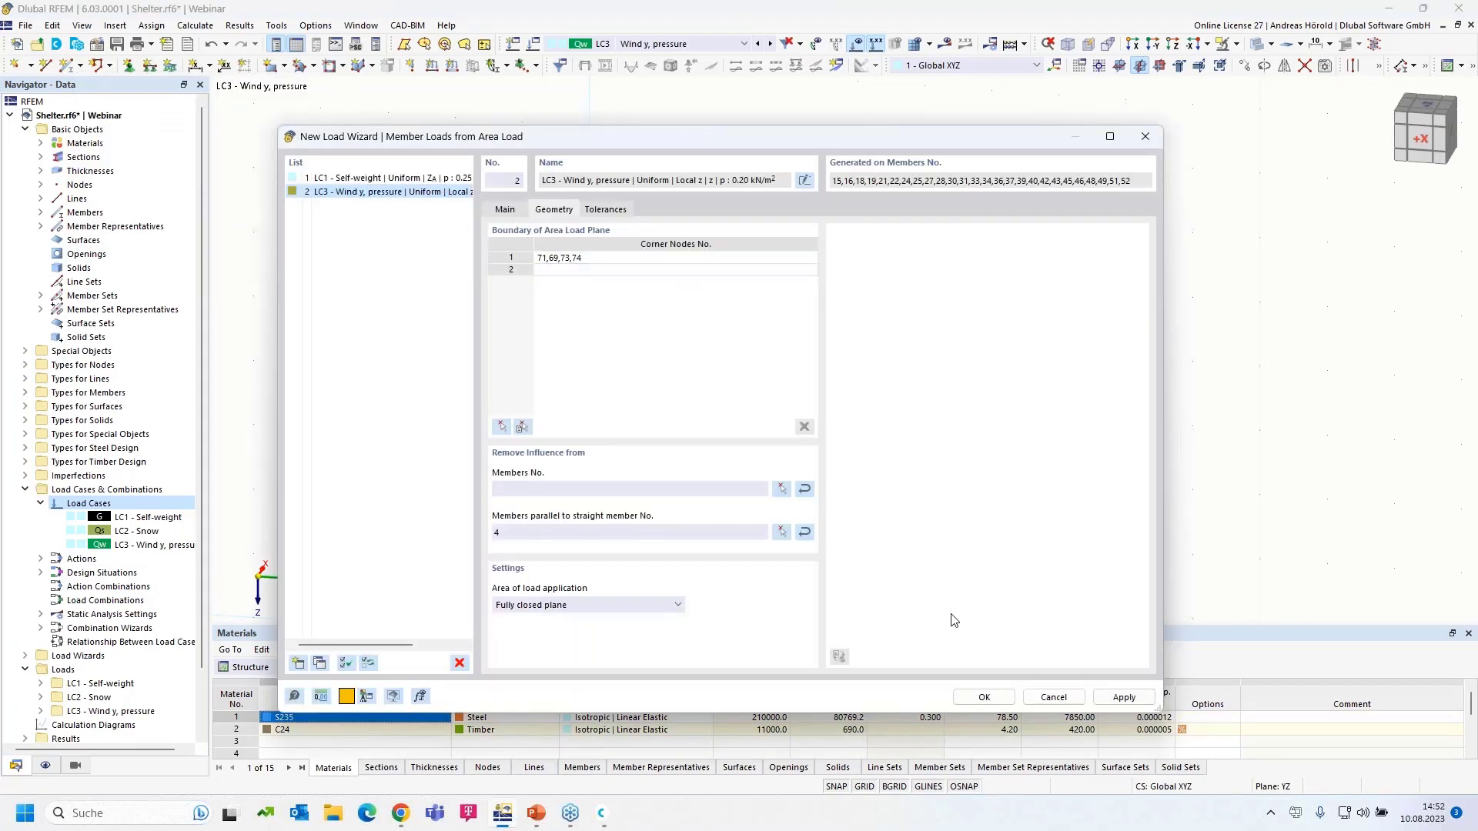
left_click(983, 697)
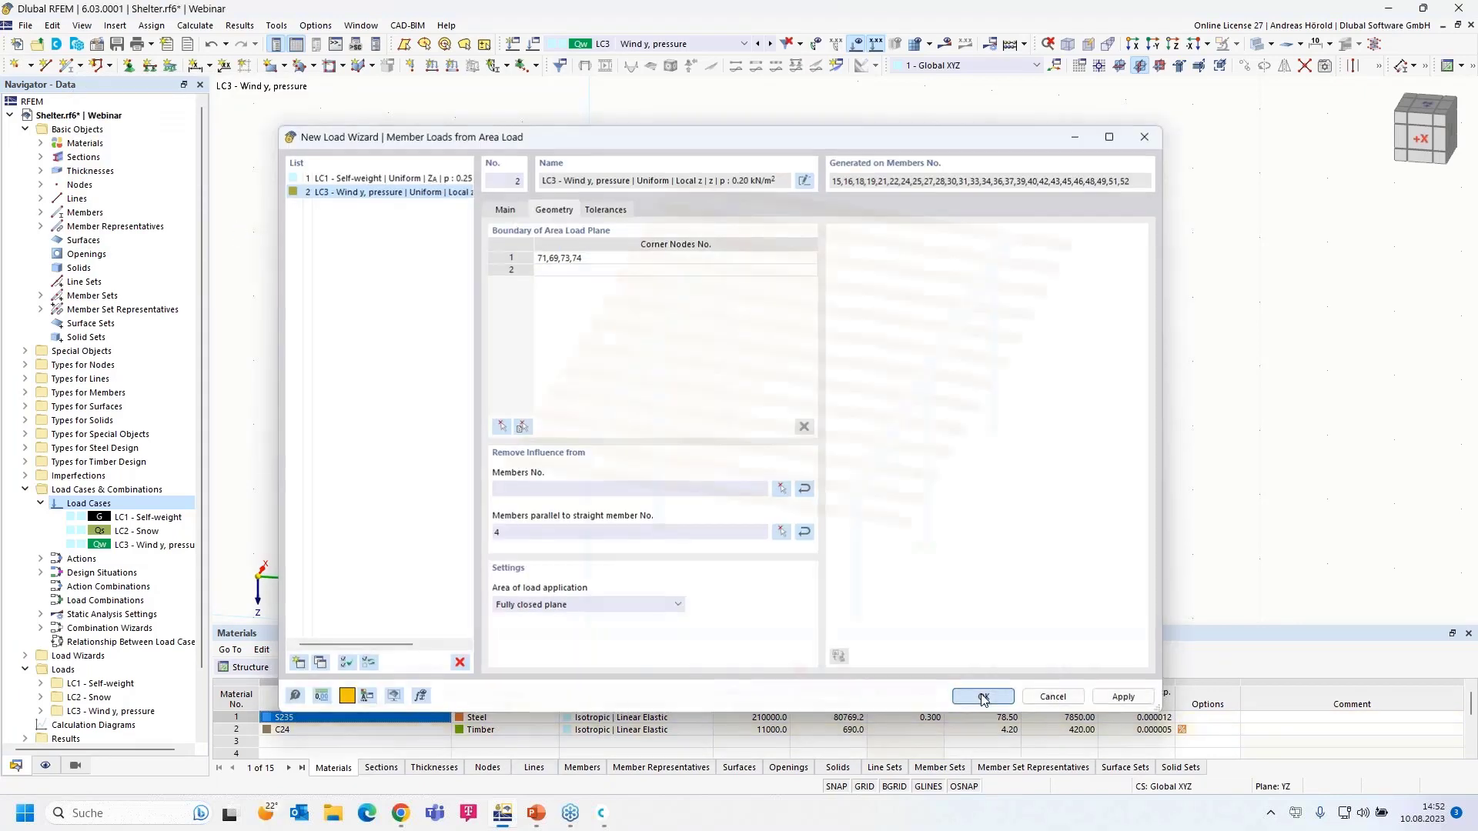
middle_click_drag(1049, 562, 1046, 524, "ctrl")
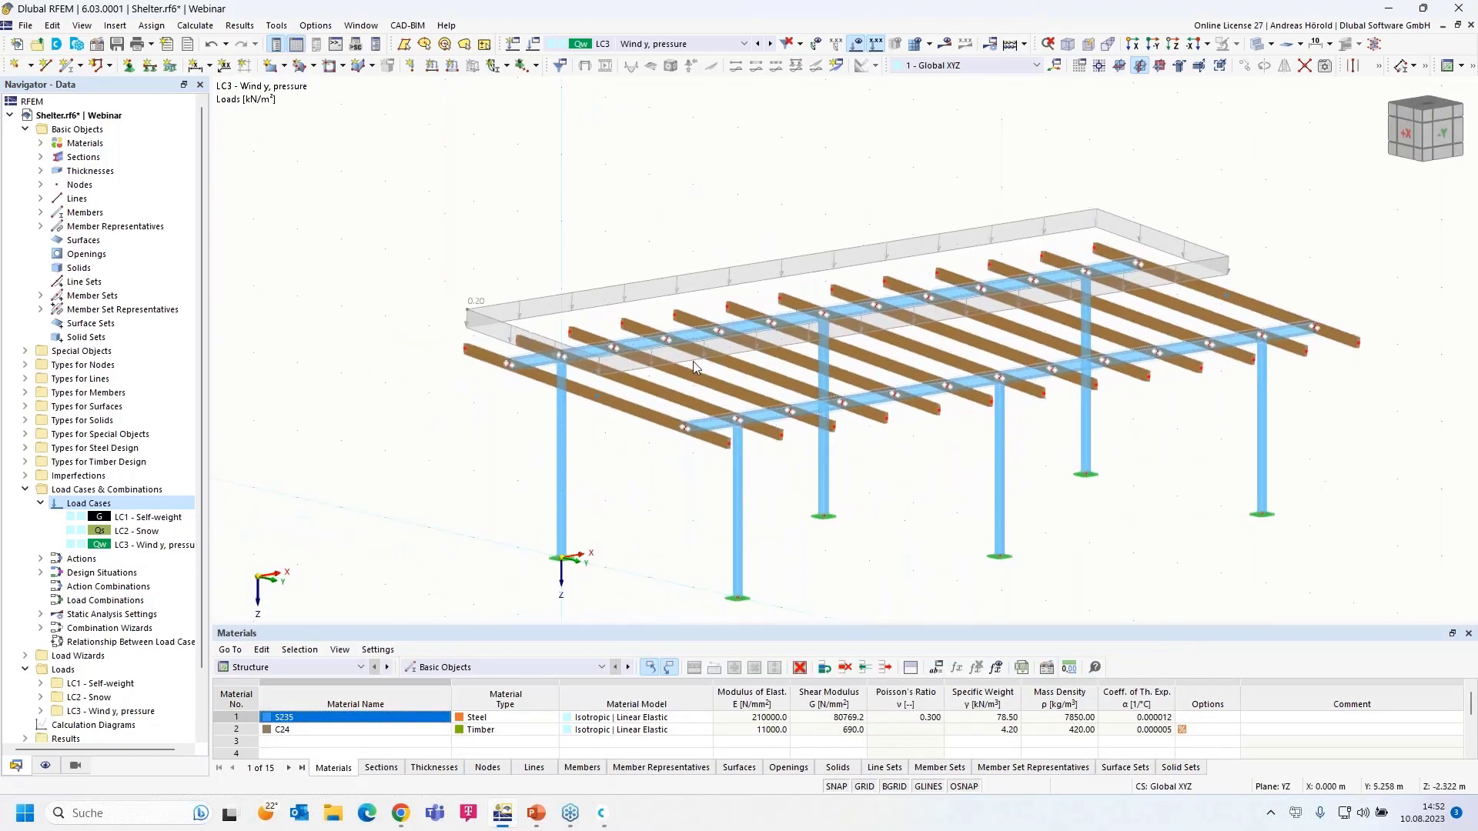
right_click(624, 293)
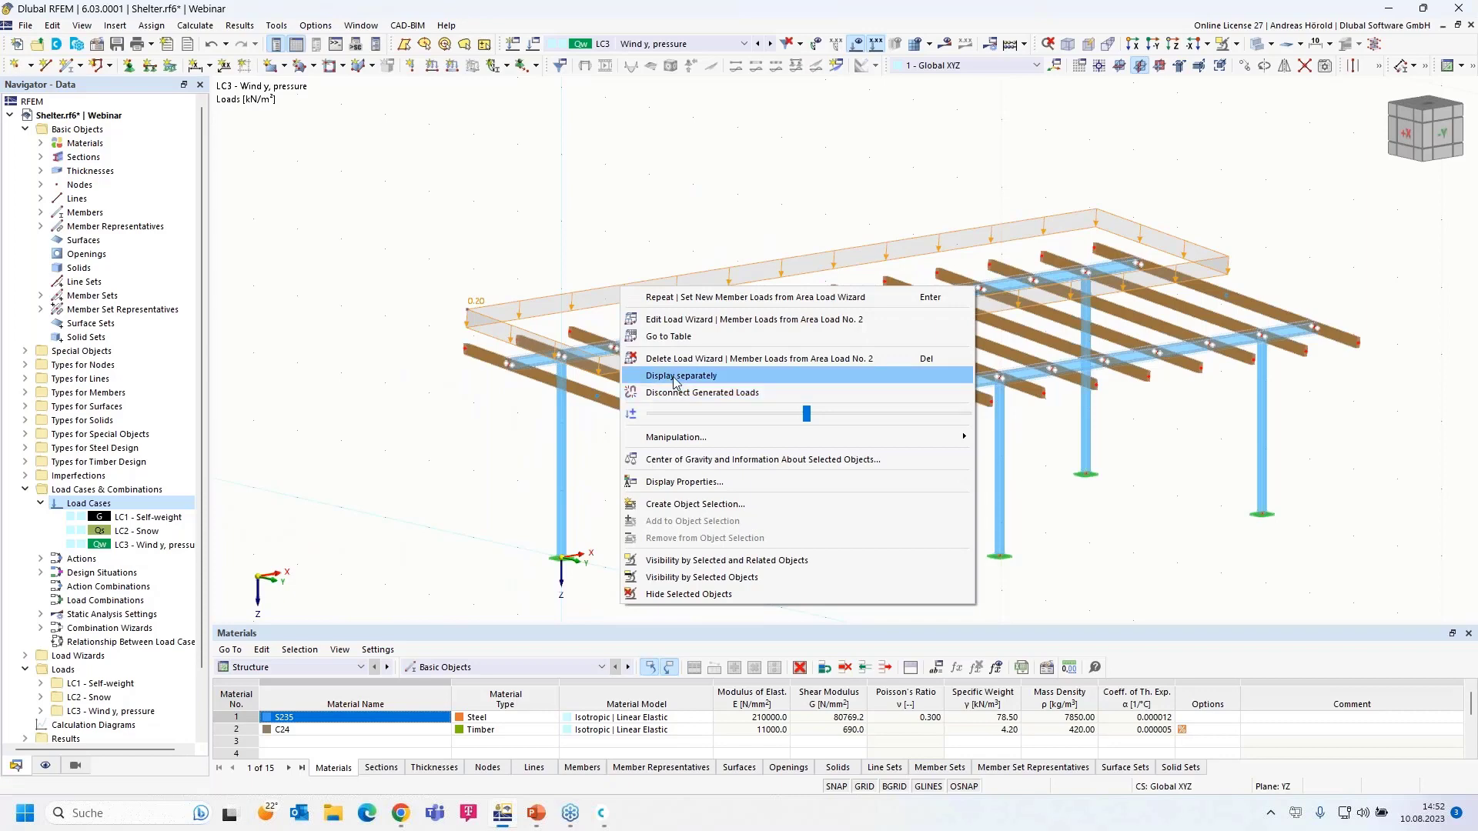
left_click(674, 383)
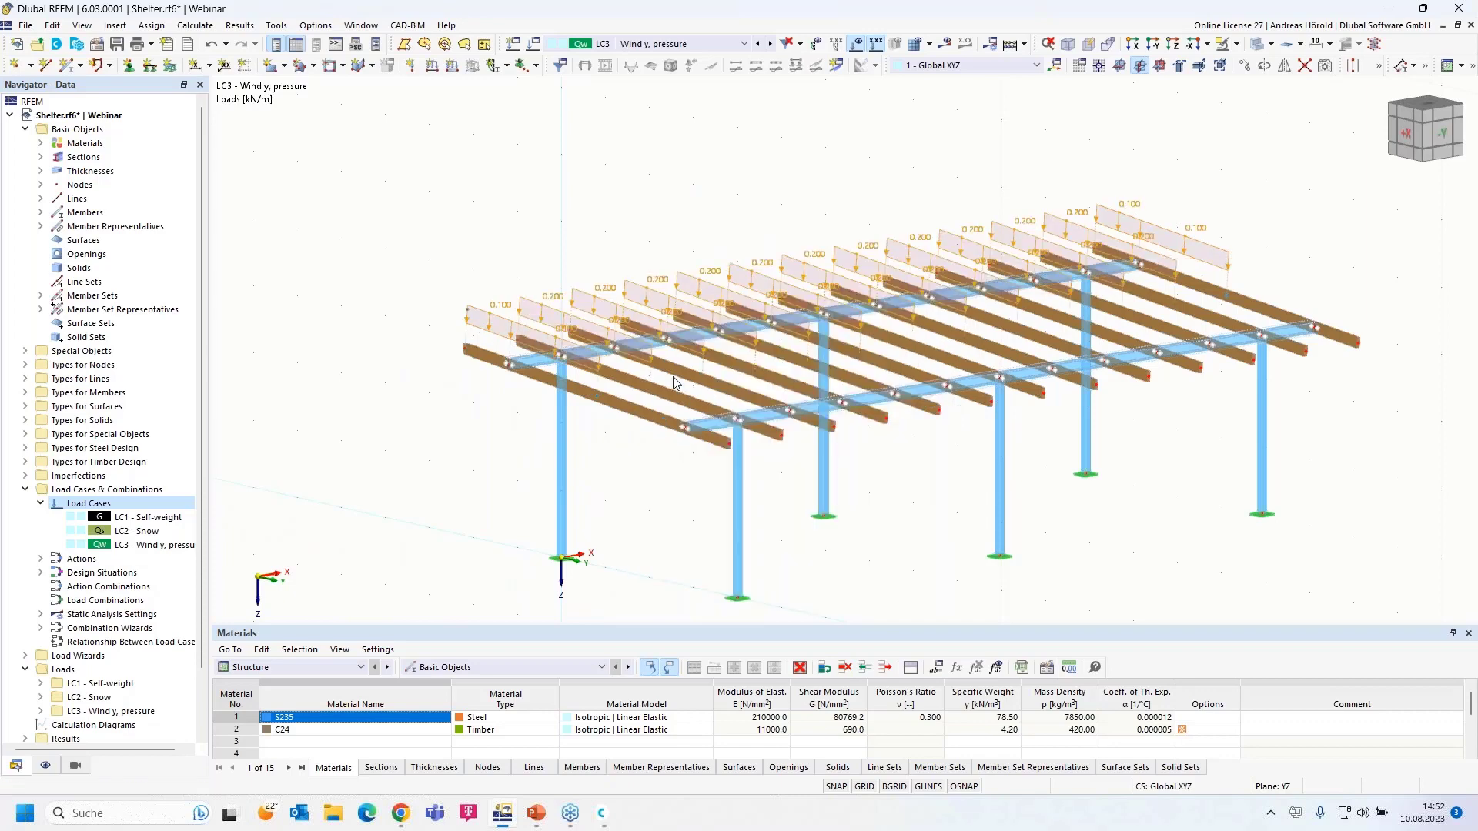
right_click(573, 293)
left_click(612, 364)
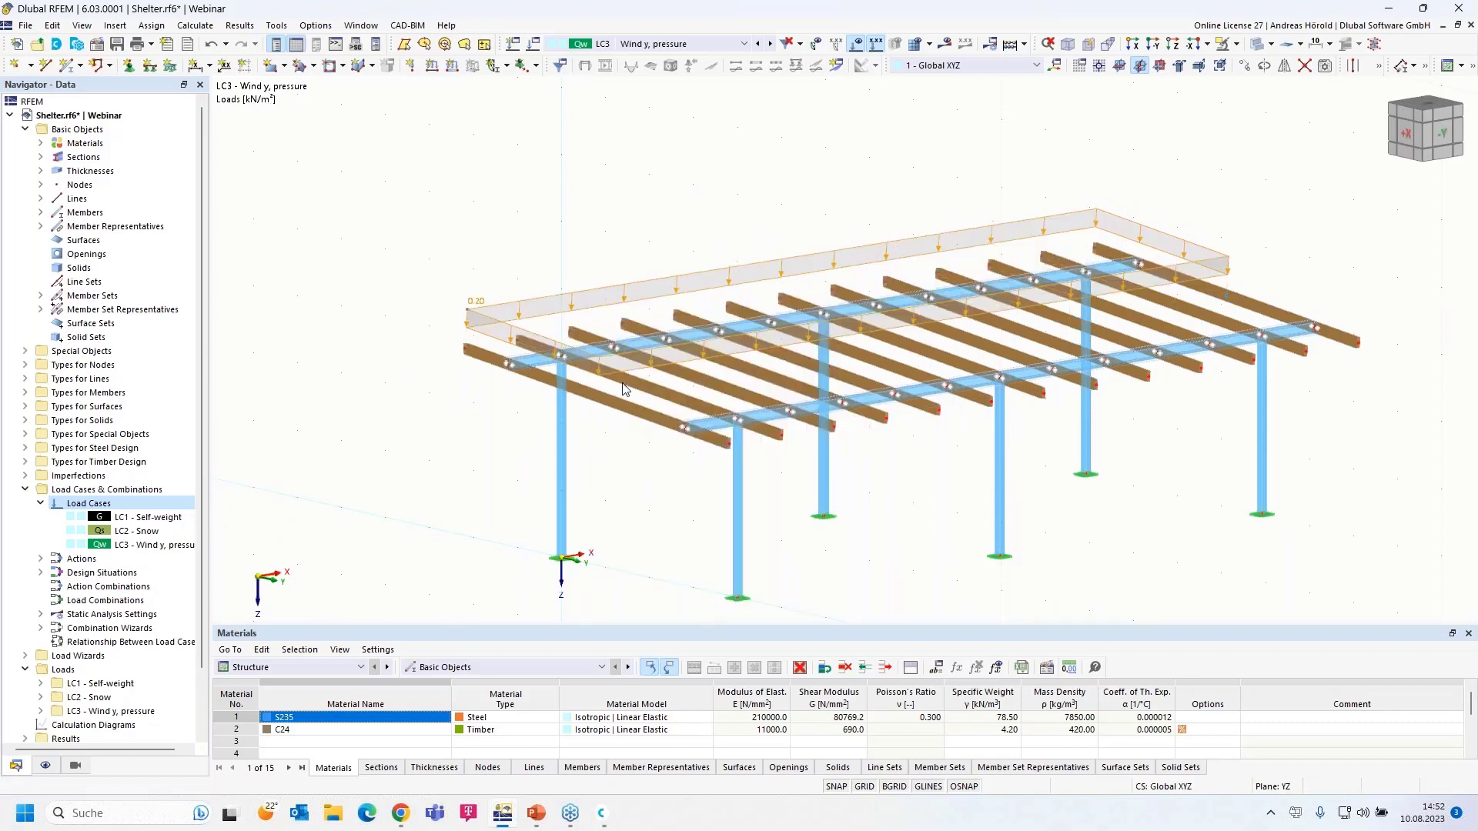
middle_click_drag(627, 516, 593, 515, "ctrl")
left_click_drag(1341, 426, 453, 504)
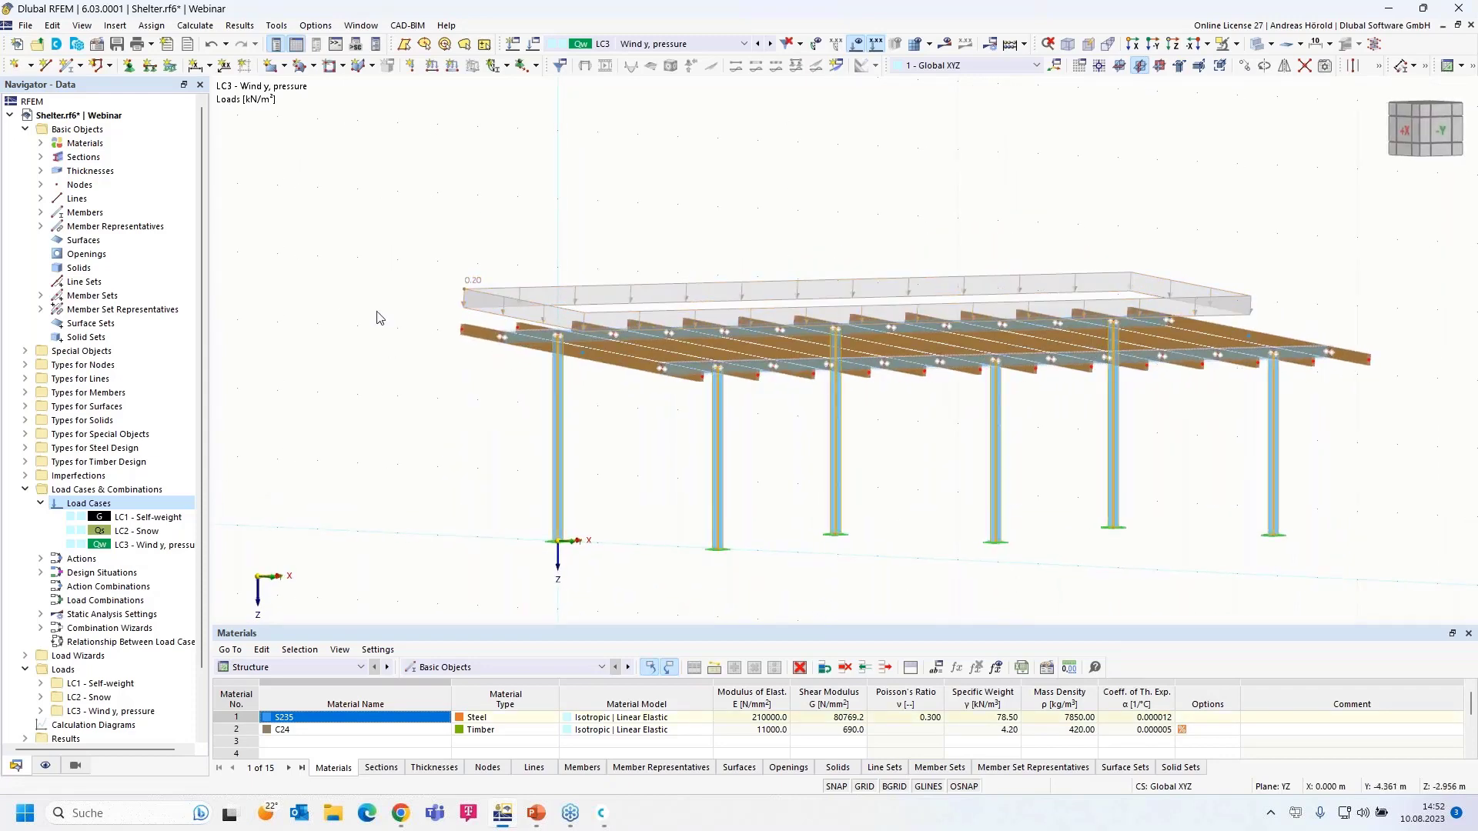
- Add a uniform 10 kN/m force member load in direction YL on the columns
left_click(452, 67)
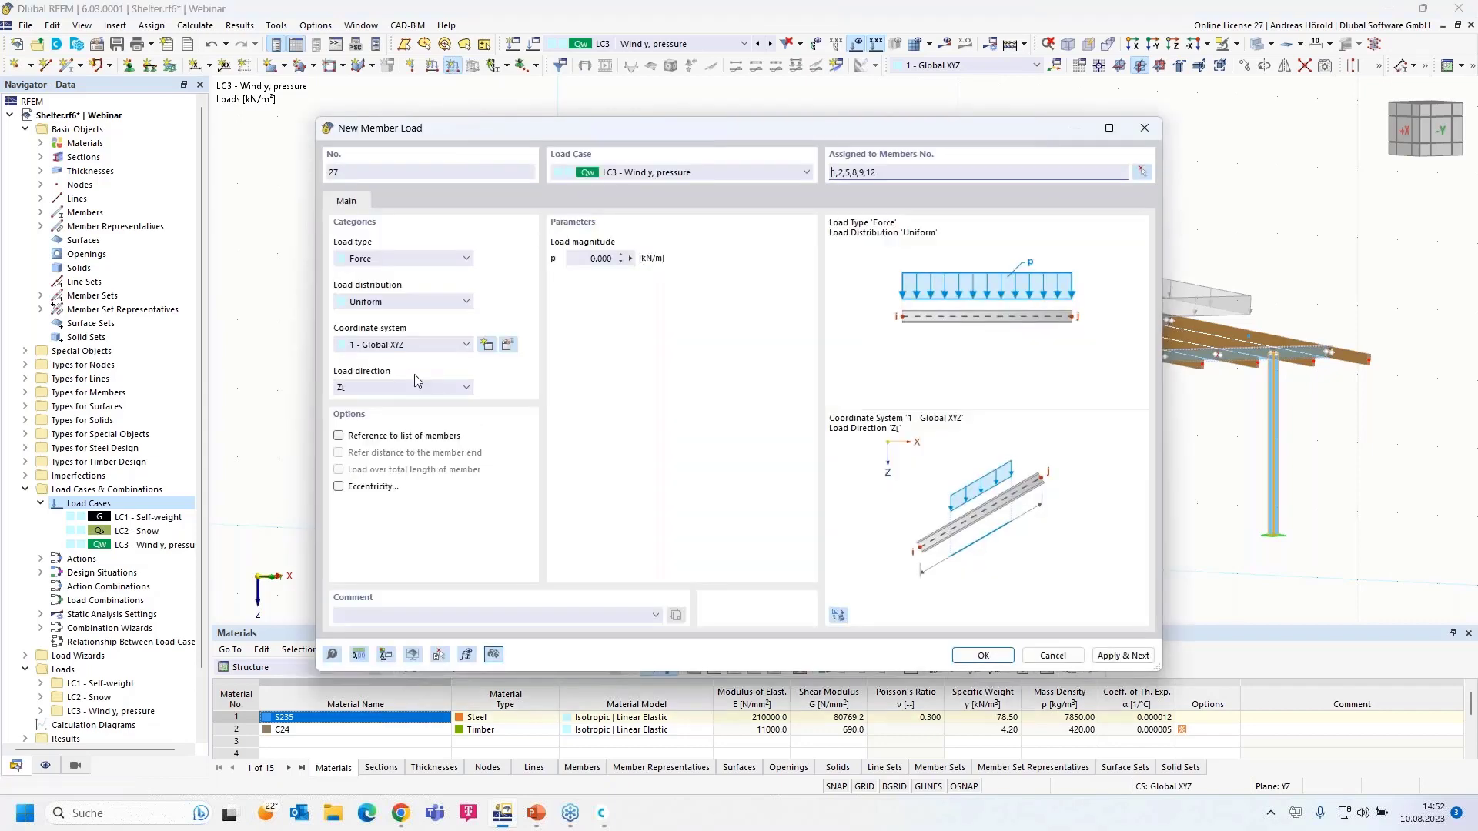
left_click(376, 259)
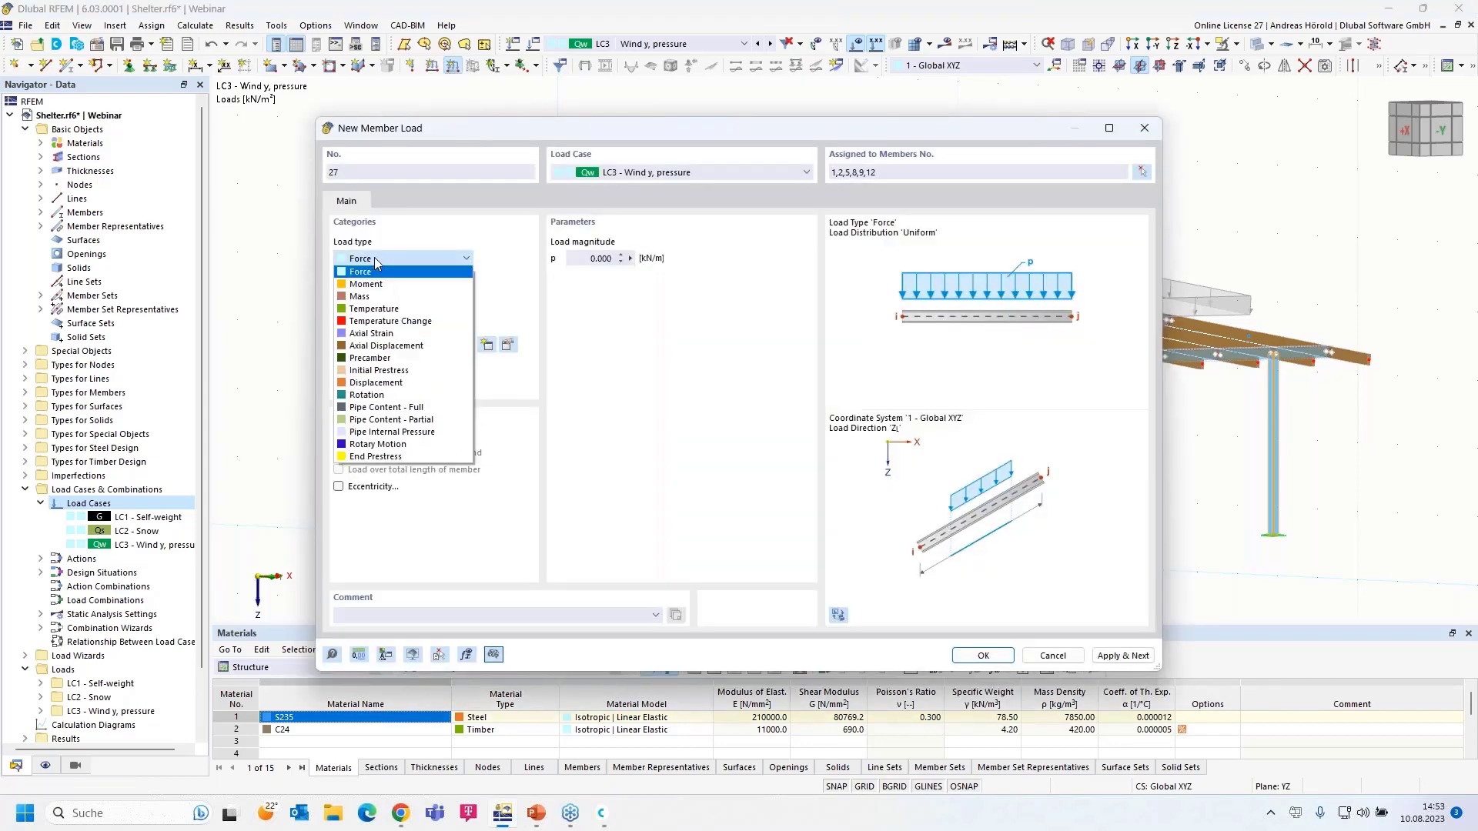
left_click(376, 262)
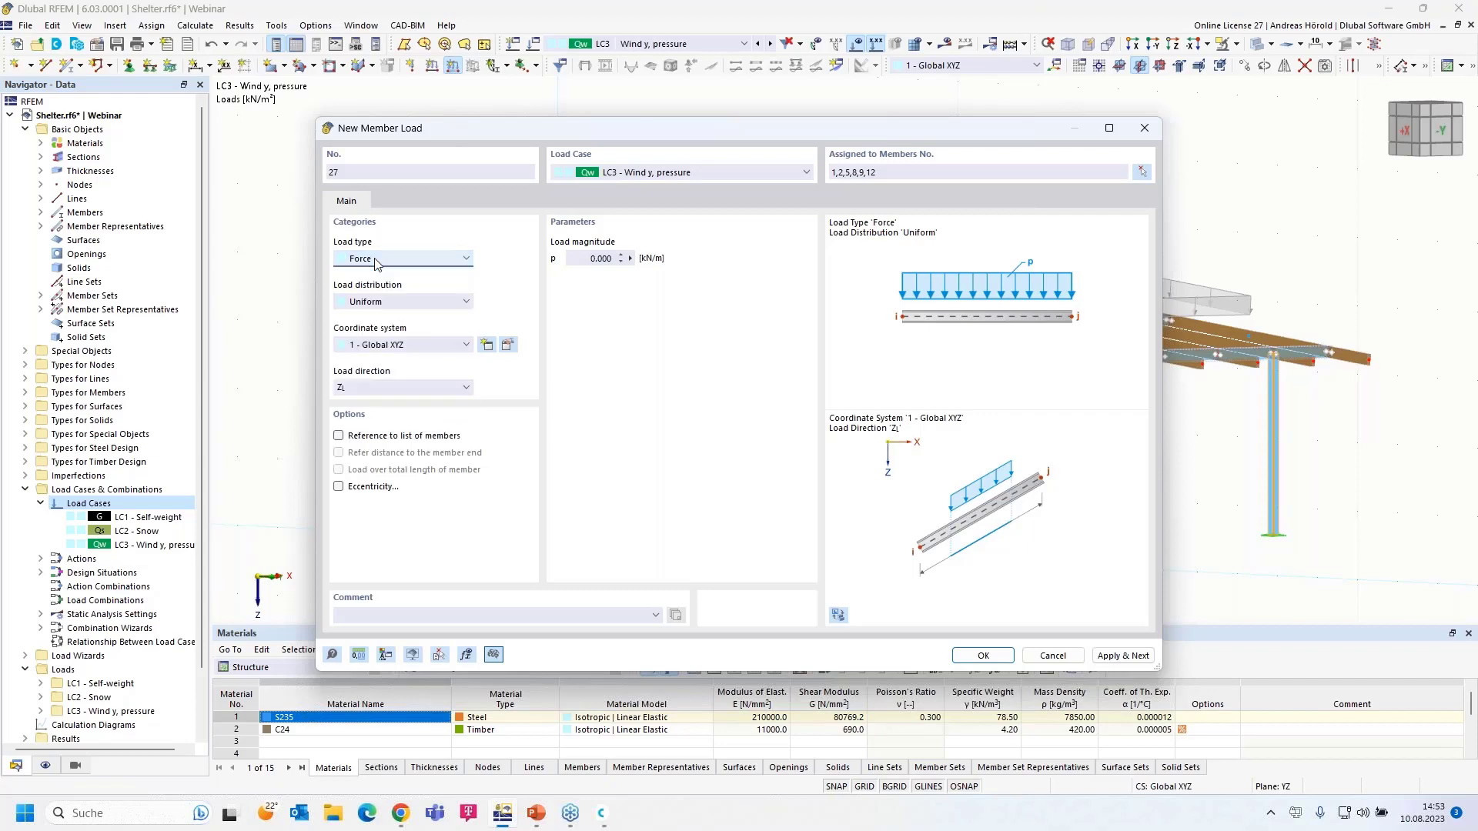
left_click(395, 306)
left_click(395, 305)
left_click(405, 305)
left_click(407, 306)
left_click(386, 393)
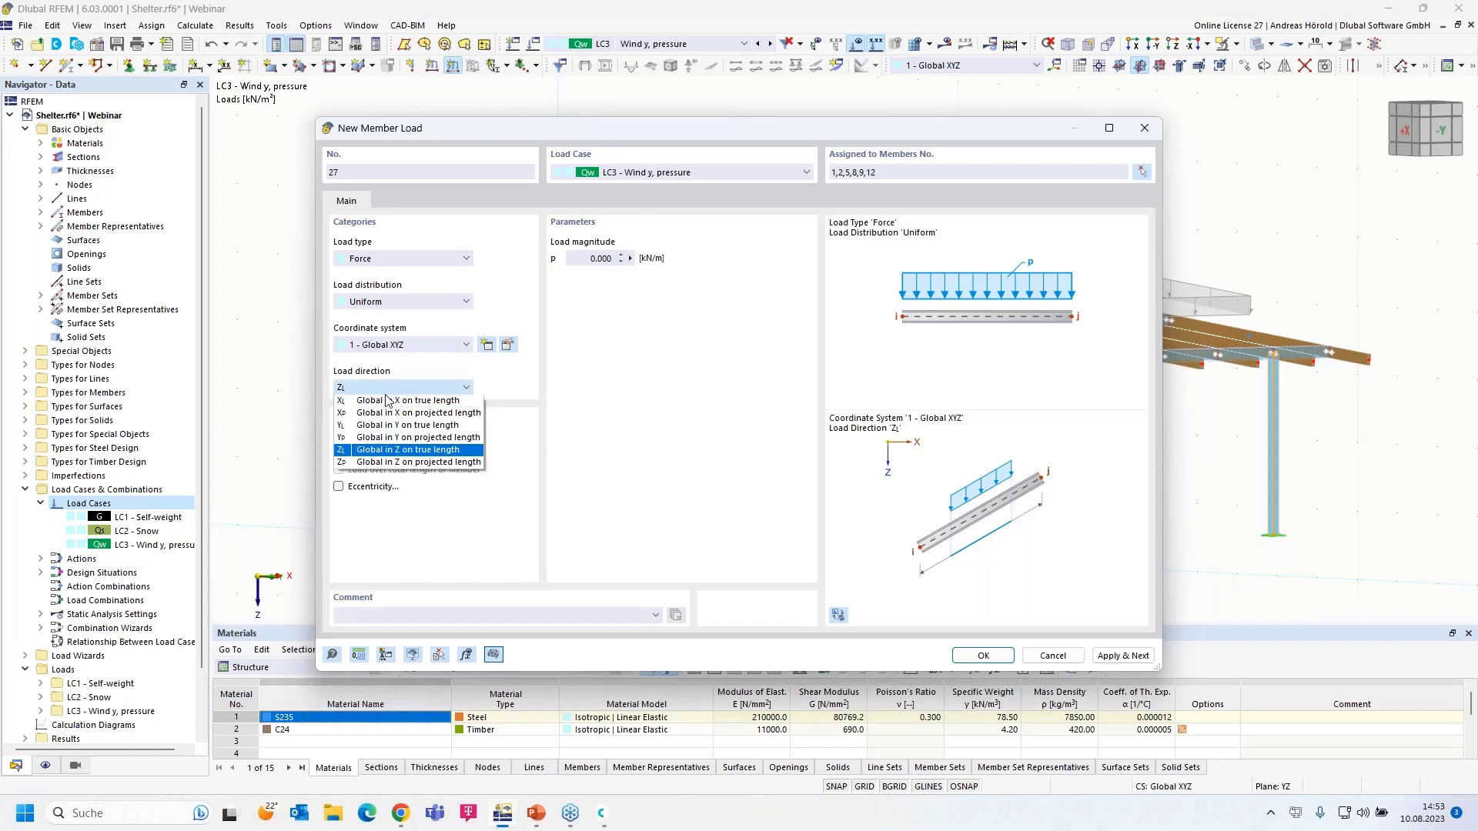
left_click(380, 425)
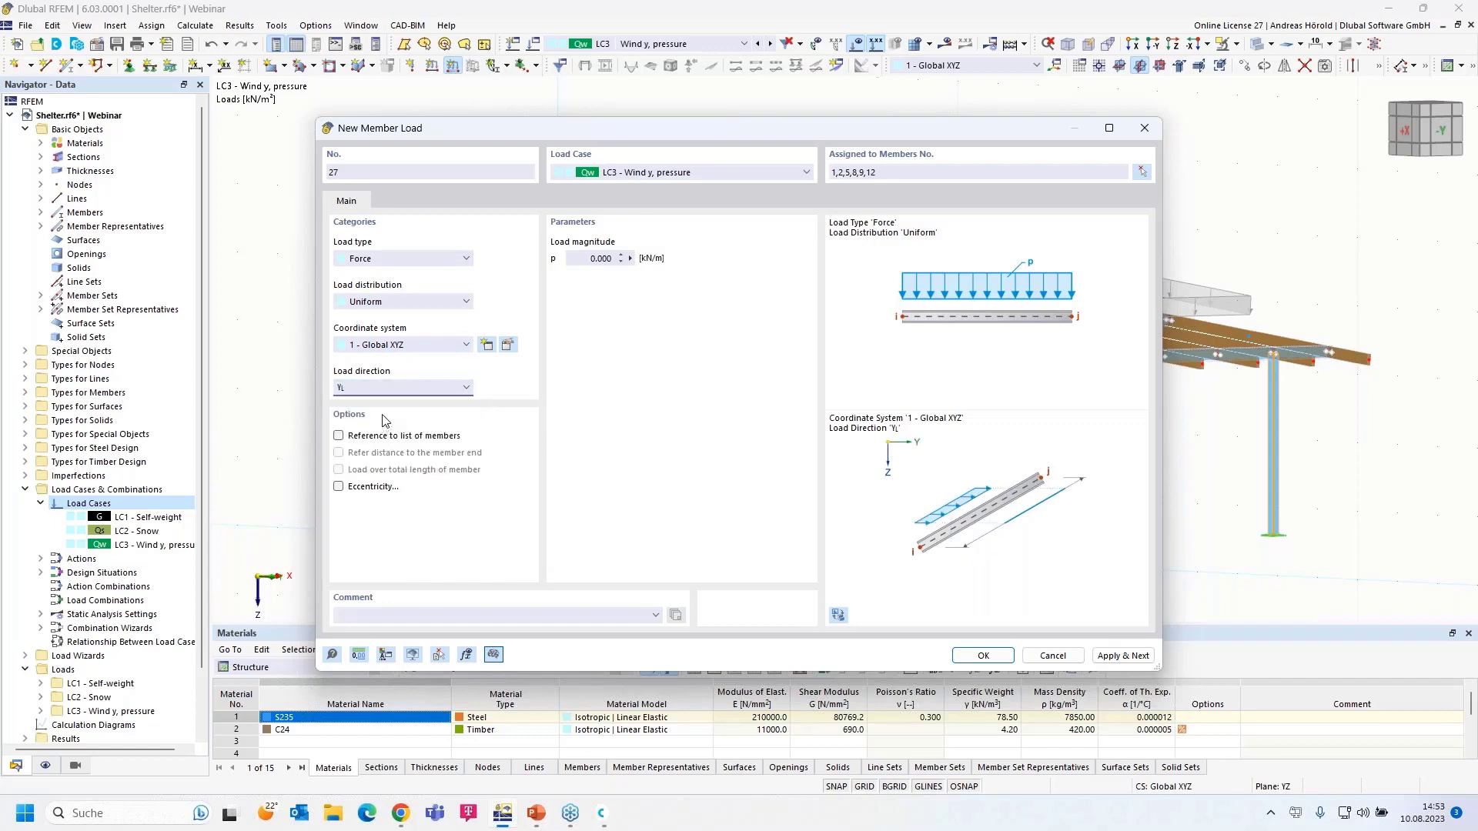
left_click(590, 259)
left_click(992, 662)
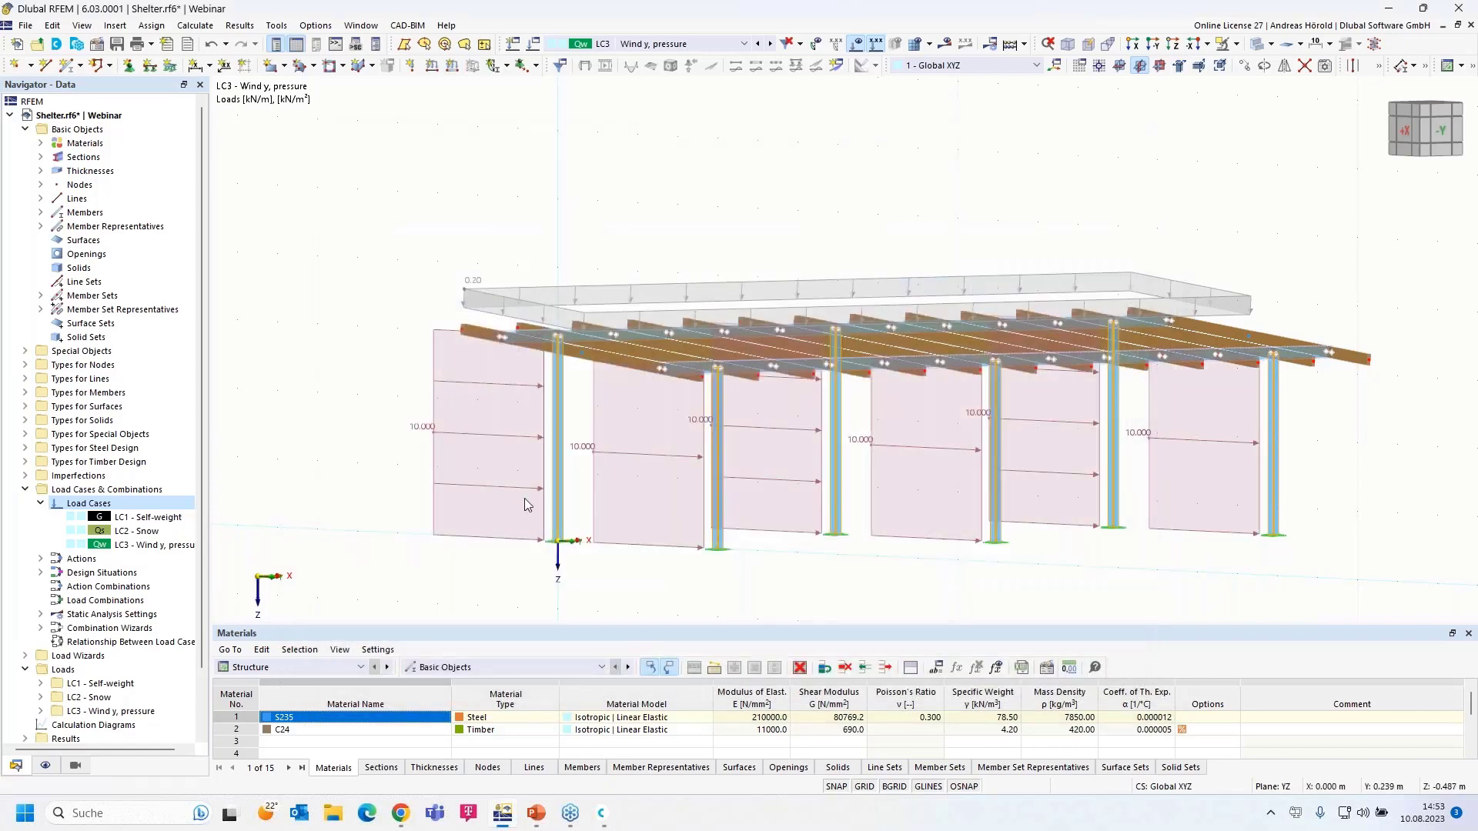
- Select and inspect the new wind load on the left column
scroll(520, 459, "down", 1)
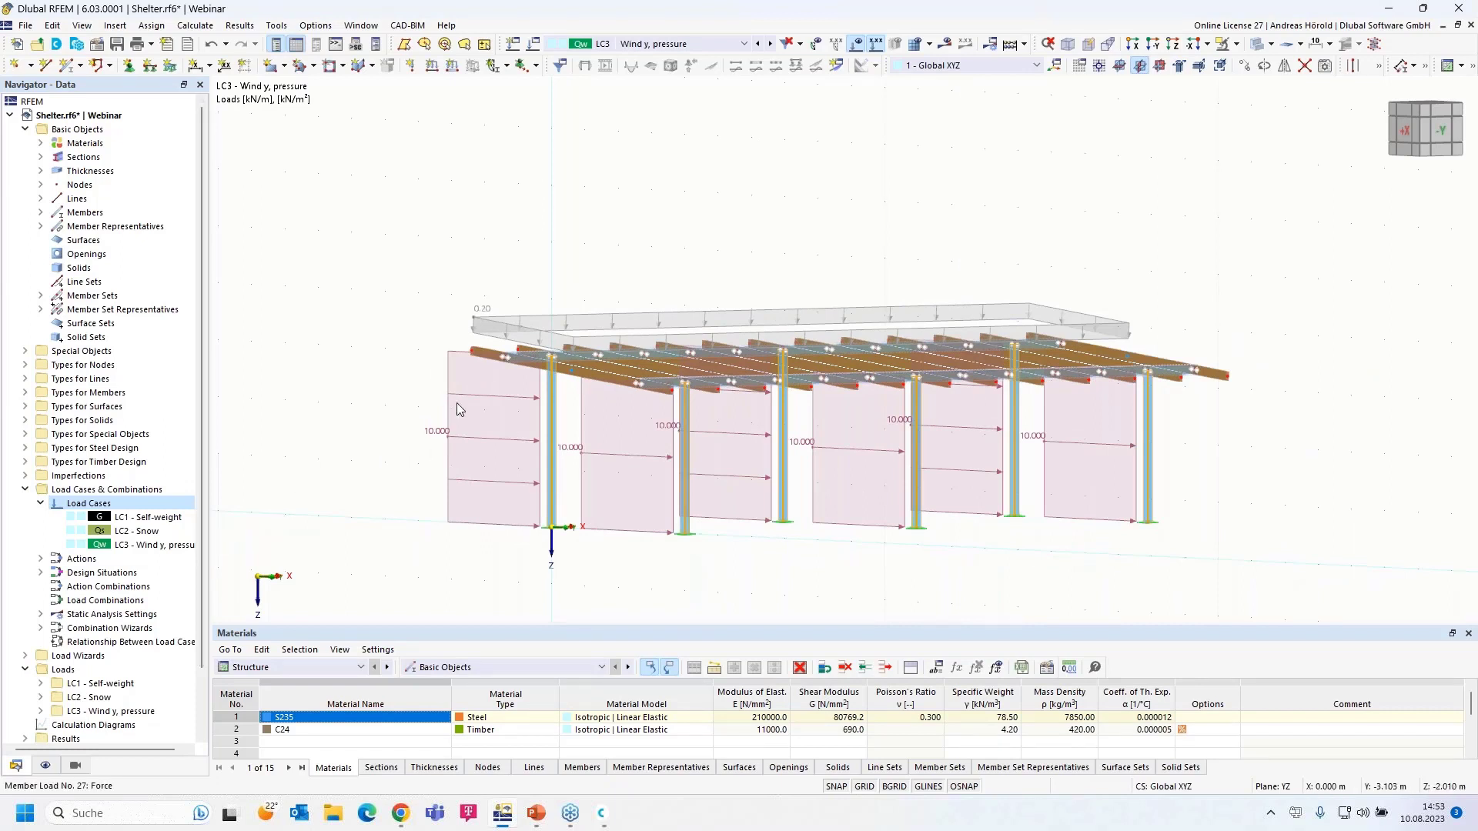
left_click(483, 395)
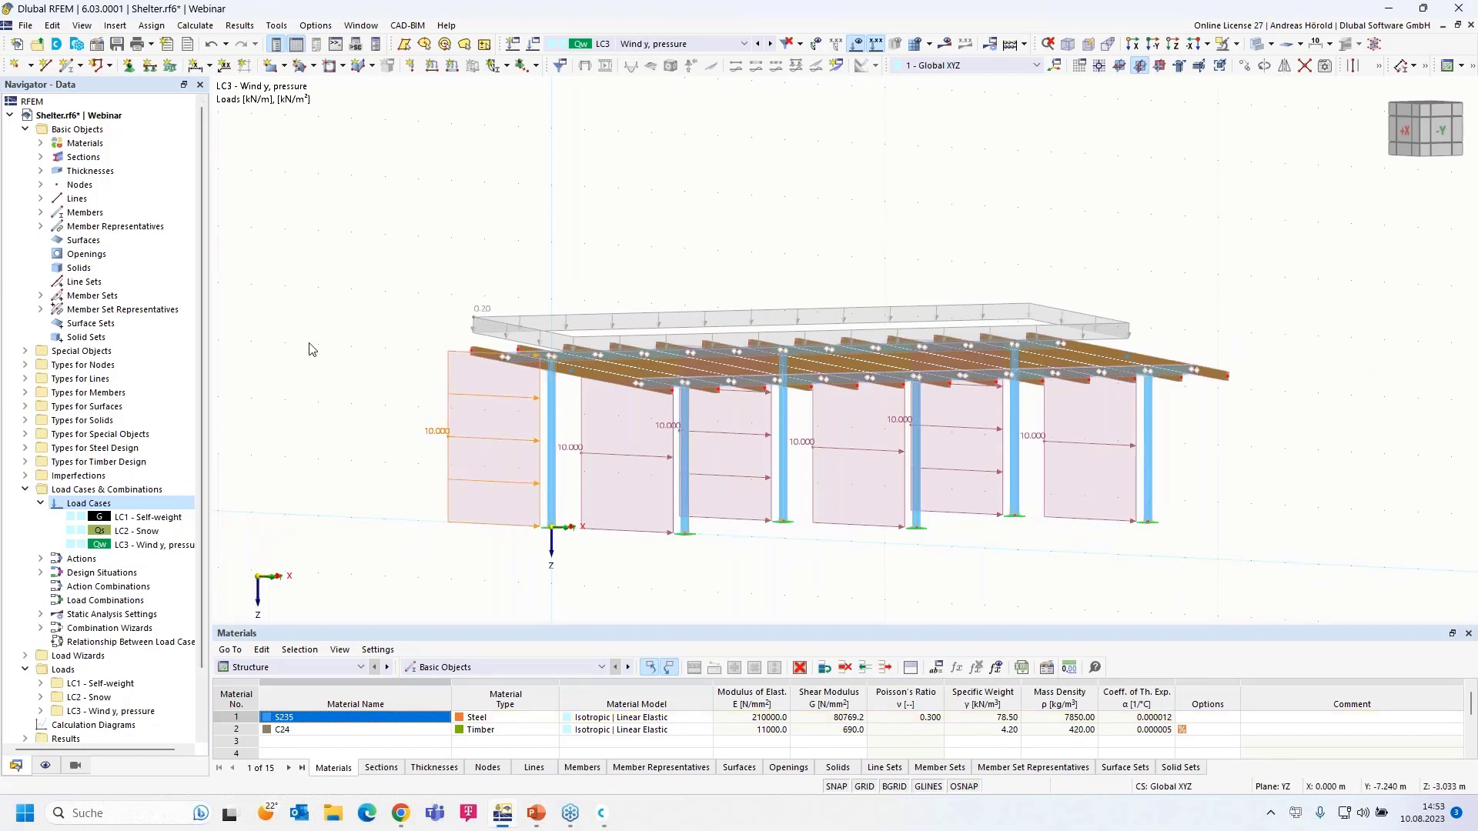
scroll(248, 468, "down", 2)
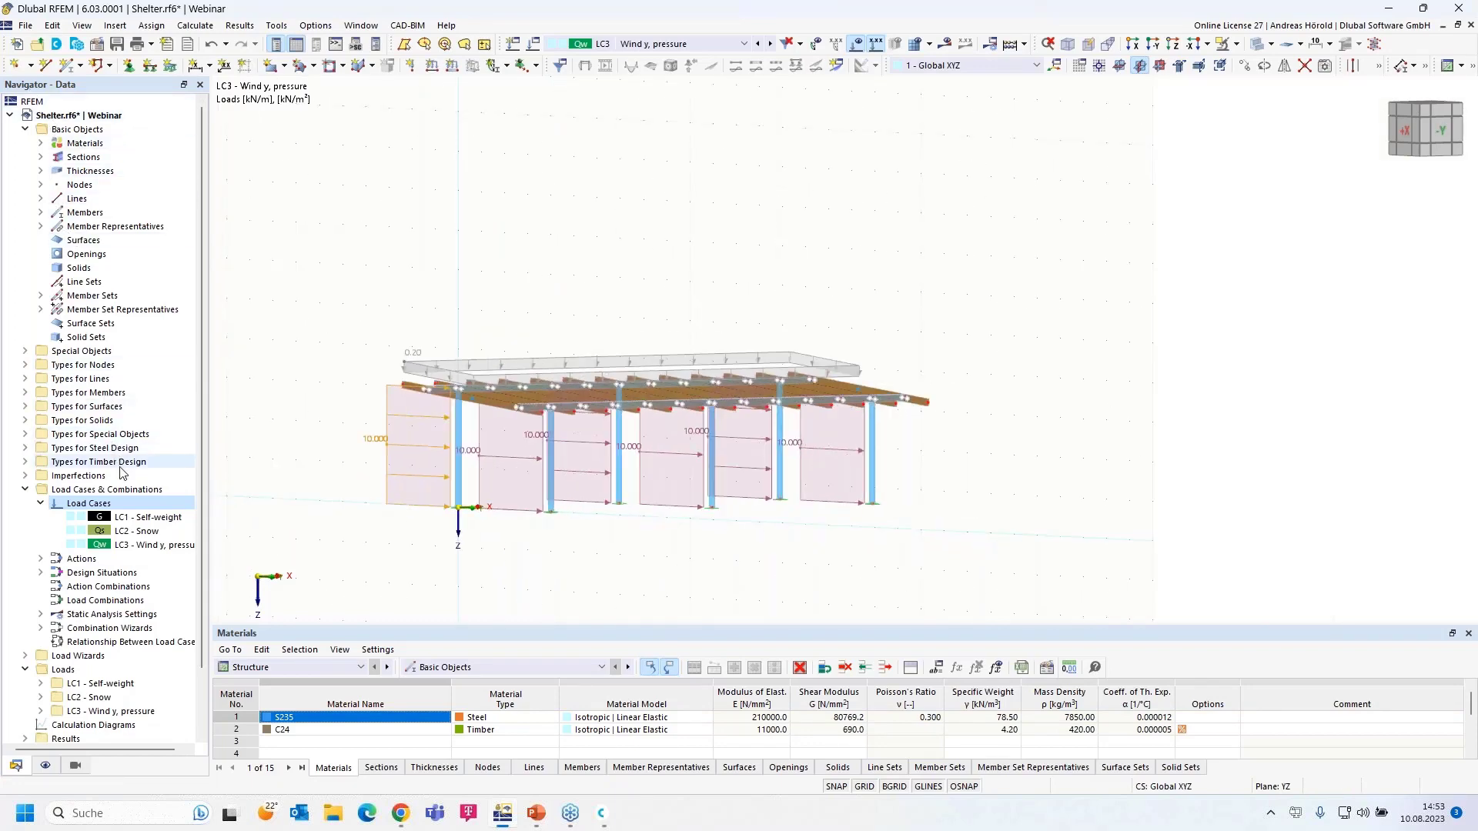
scroll(121, 466, "down", 2)
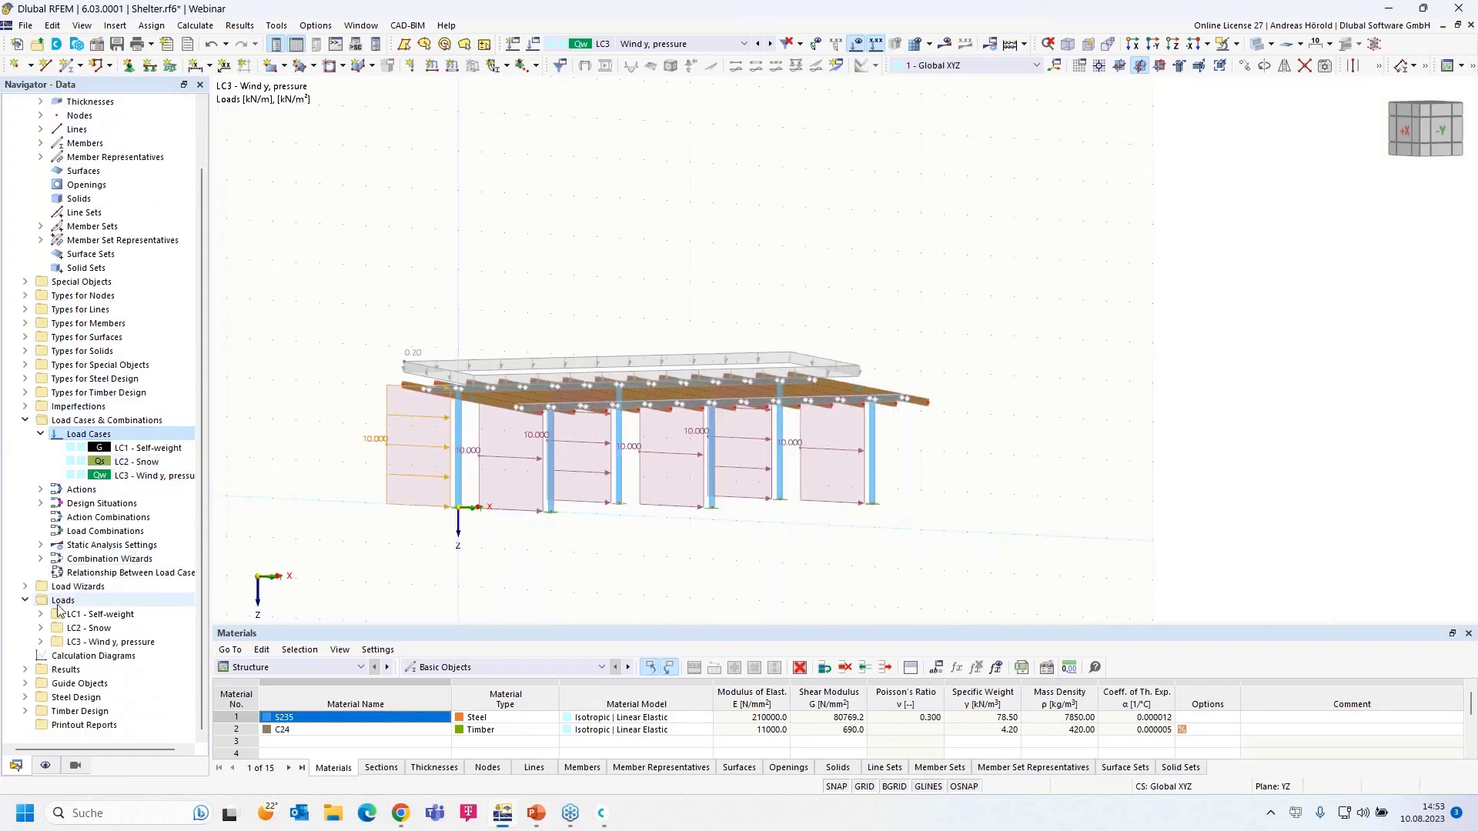
- Edit member load 27 in LC3 and change p from 10.000 to 0.1 kN/m
left_click(40, 642)
scroll(64, 637, "down", 6)
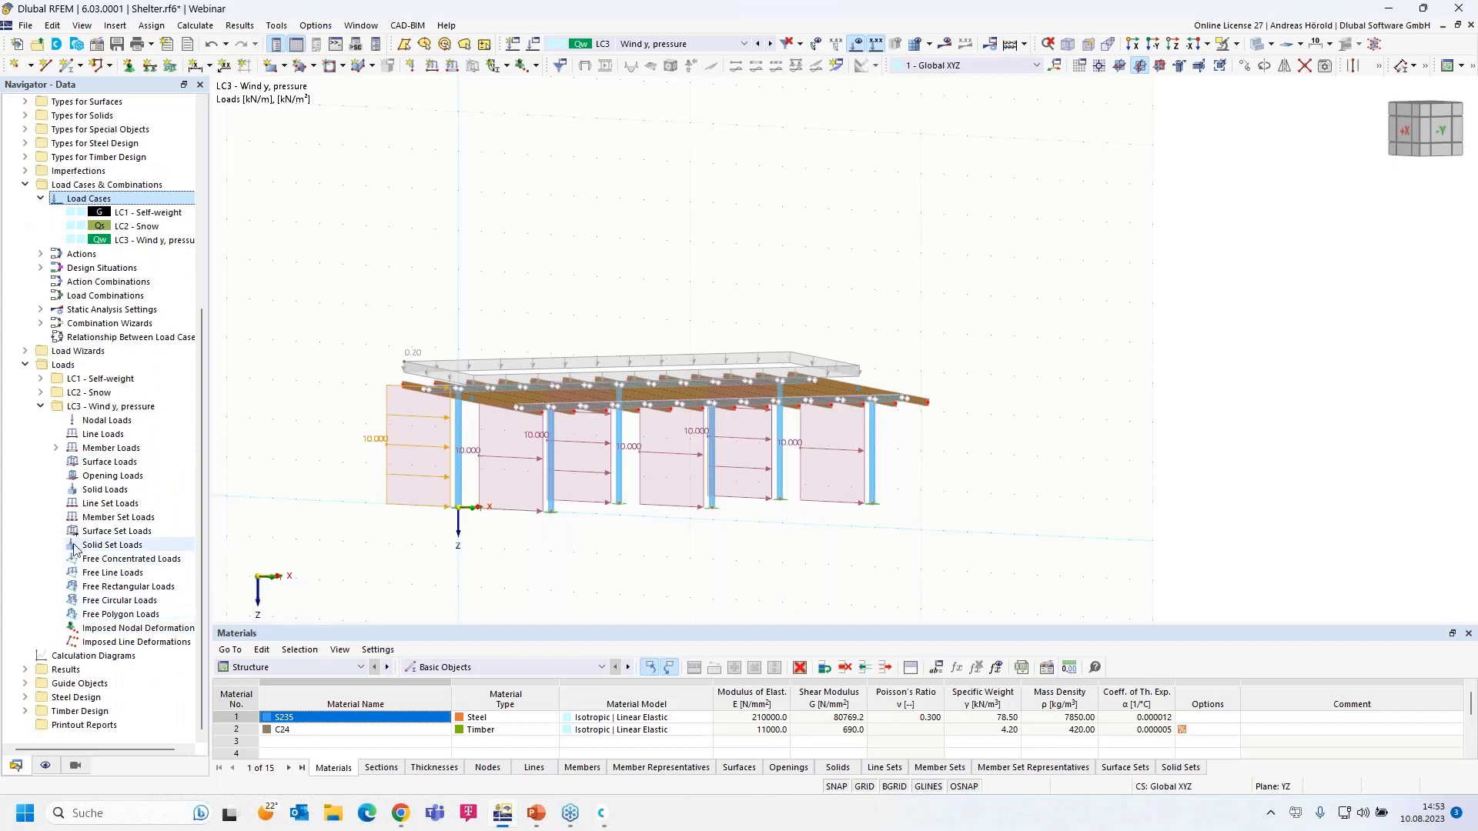
left_click(56, 448)
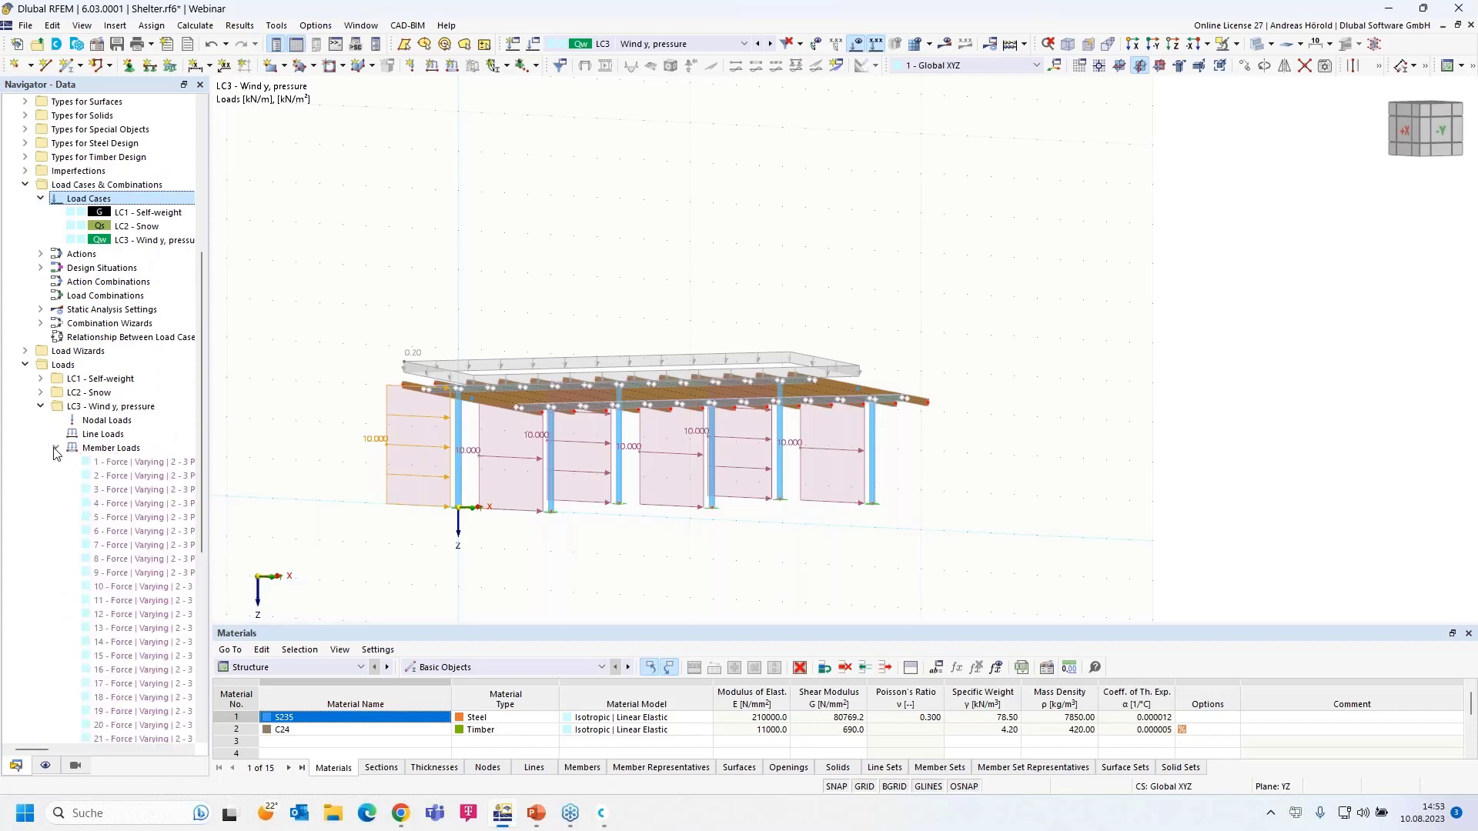
scroll(133, 499, "down", 6)
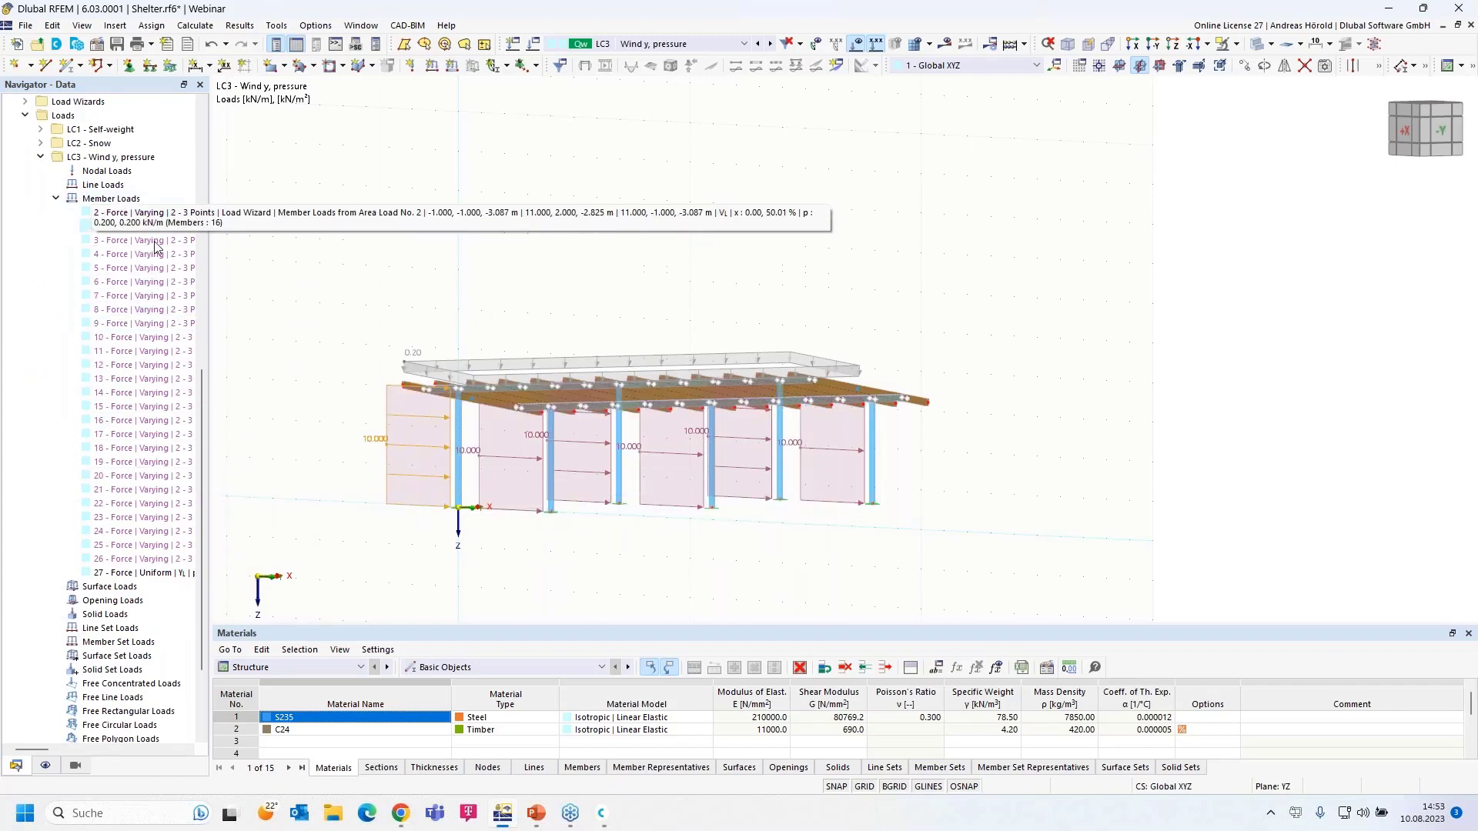
double_click(151, 574)
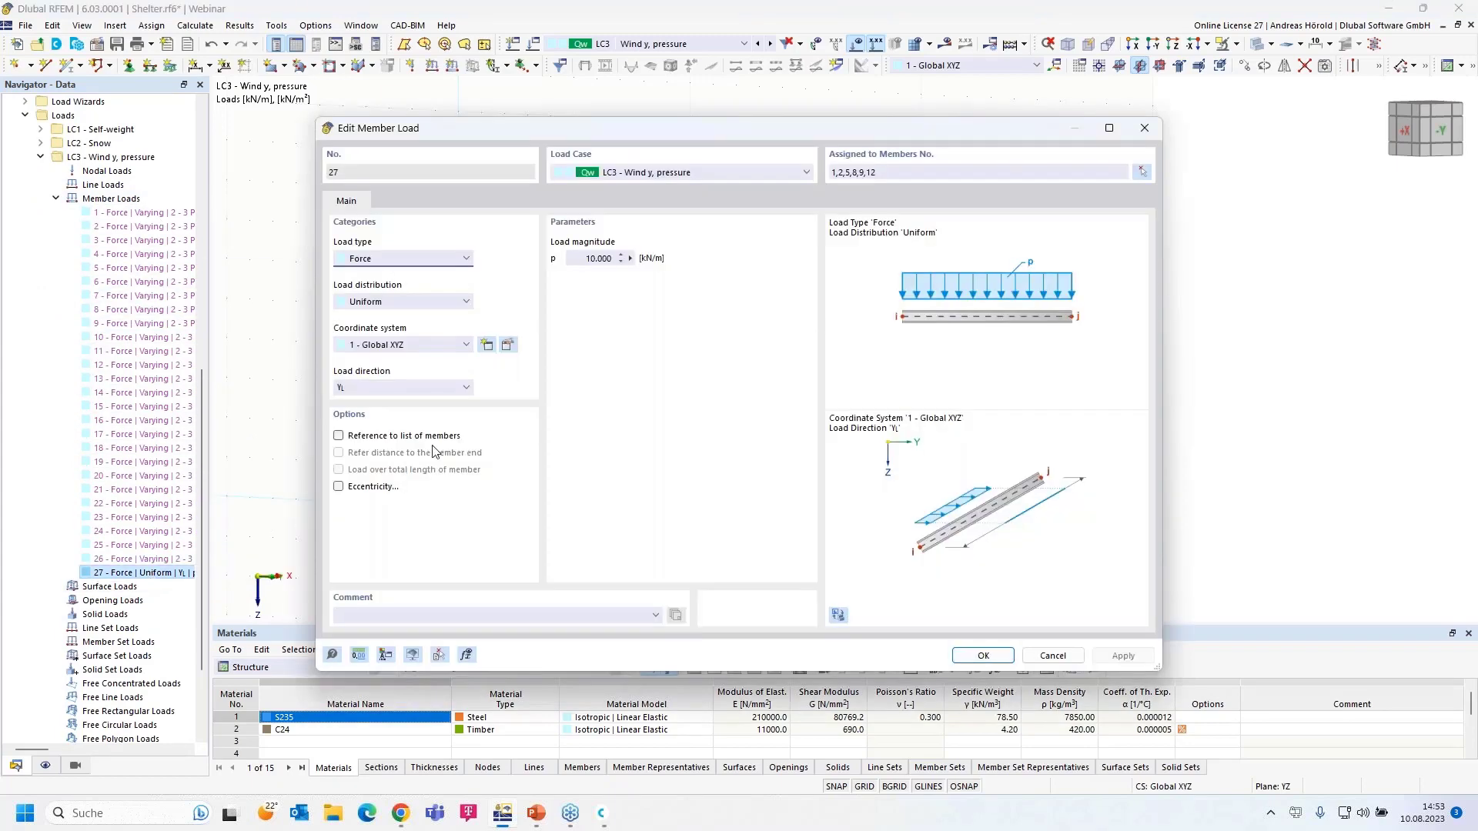
left_click(590, 258)
type("0,1")
left_click(981, 655)
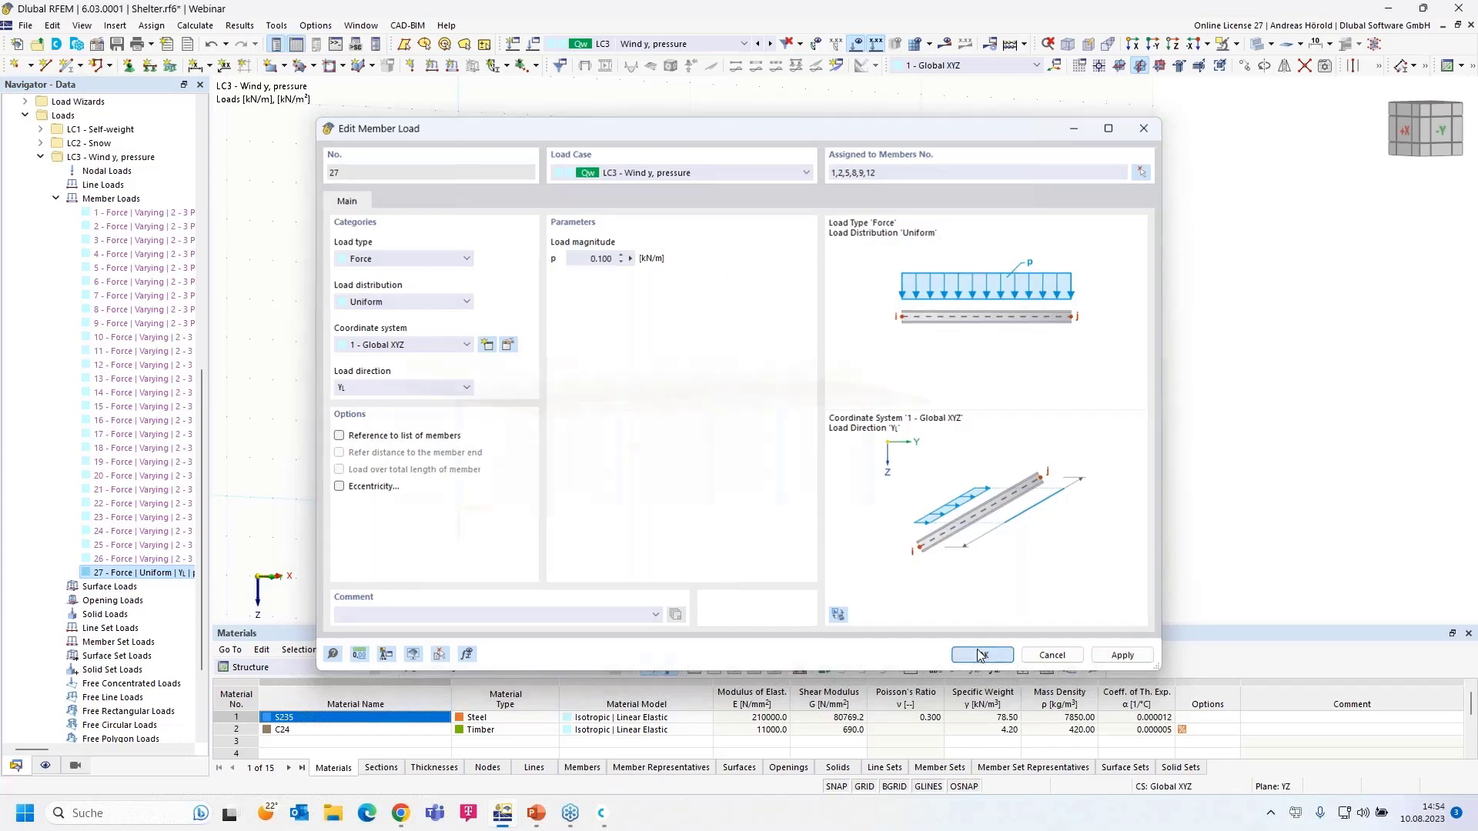
middle_click_drag(641, 545, 836, 490, "ctrl")
scroll(686, 531, "up", 5)
scroll(888, 500, "down", 2)
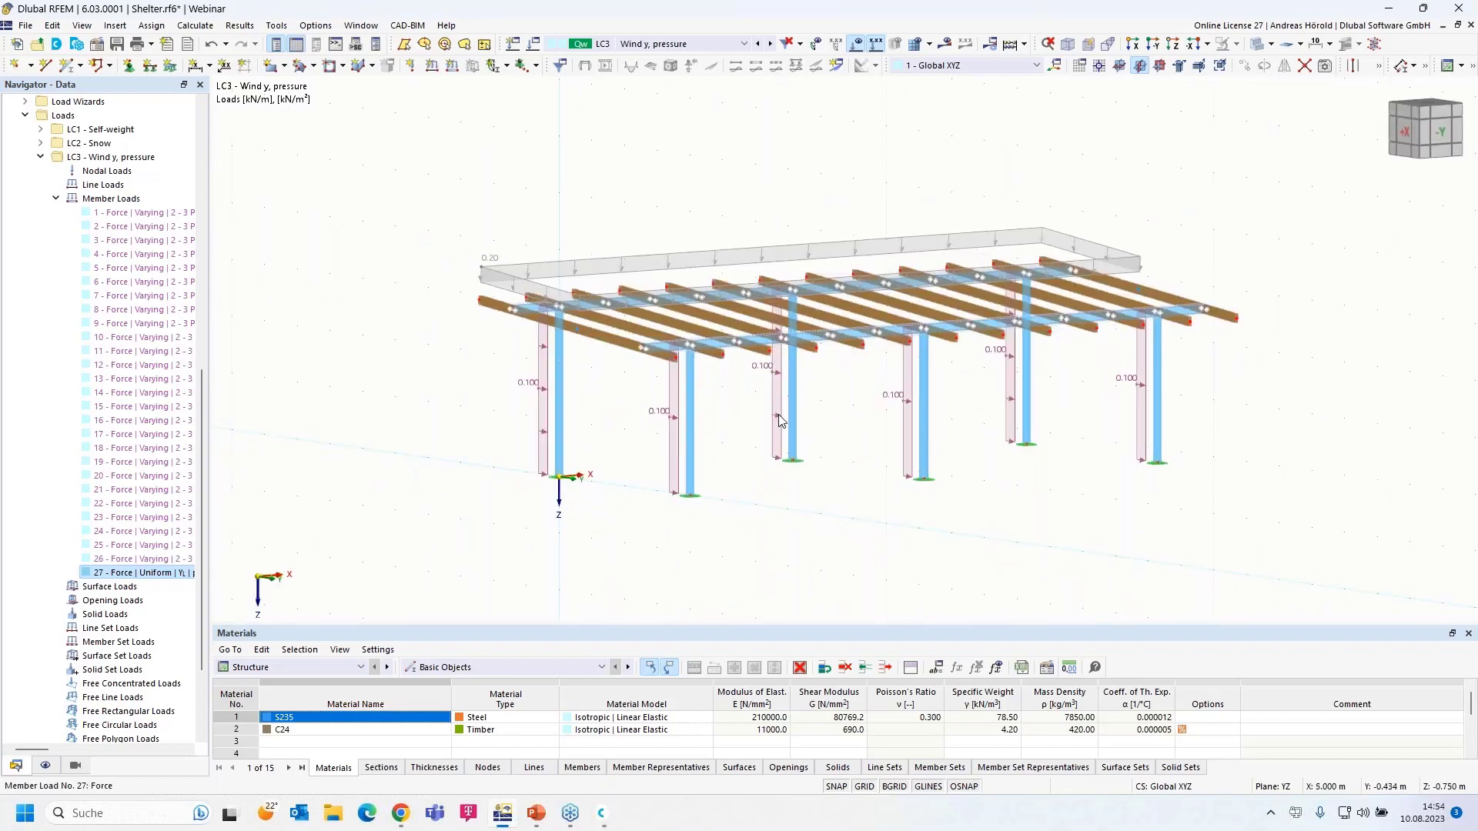
mouse_move(777, 421)
middle_click_drag(488, 498, 521, 445, "ctrl")
scroll(510, 423, "up", 3)
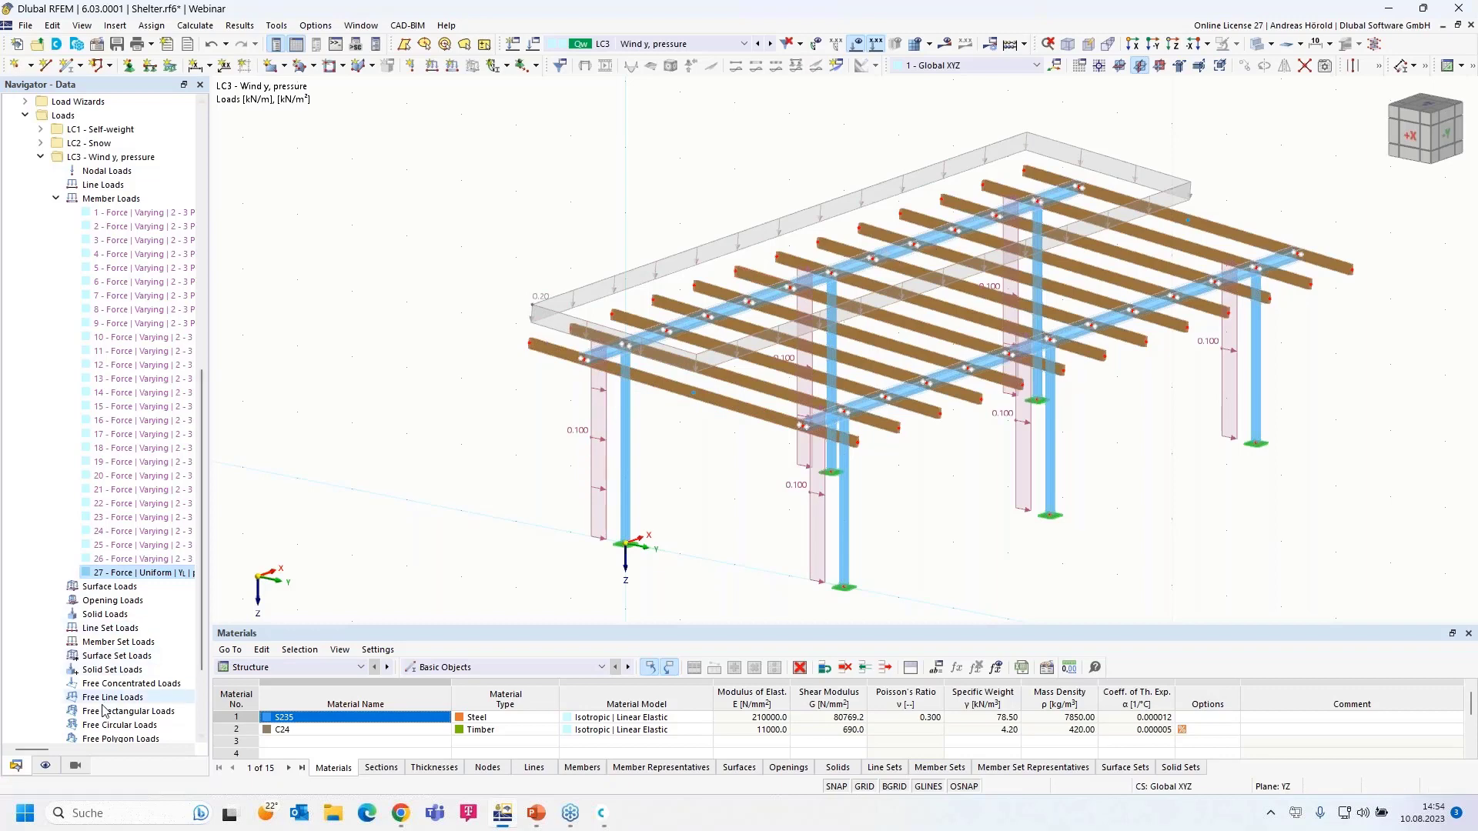
- Show only the S235 steel members through the visibility navigator
left_click(75, 767)
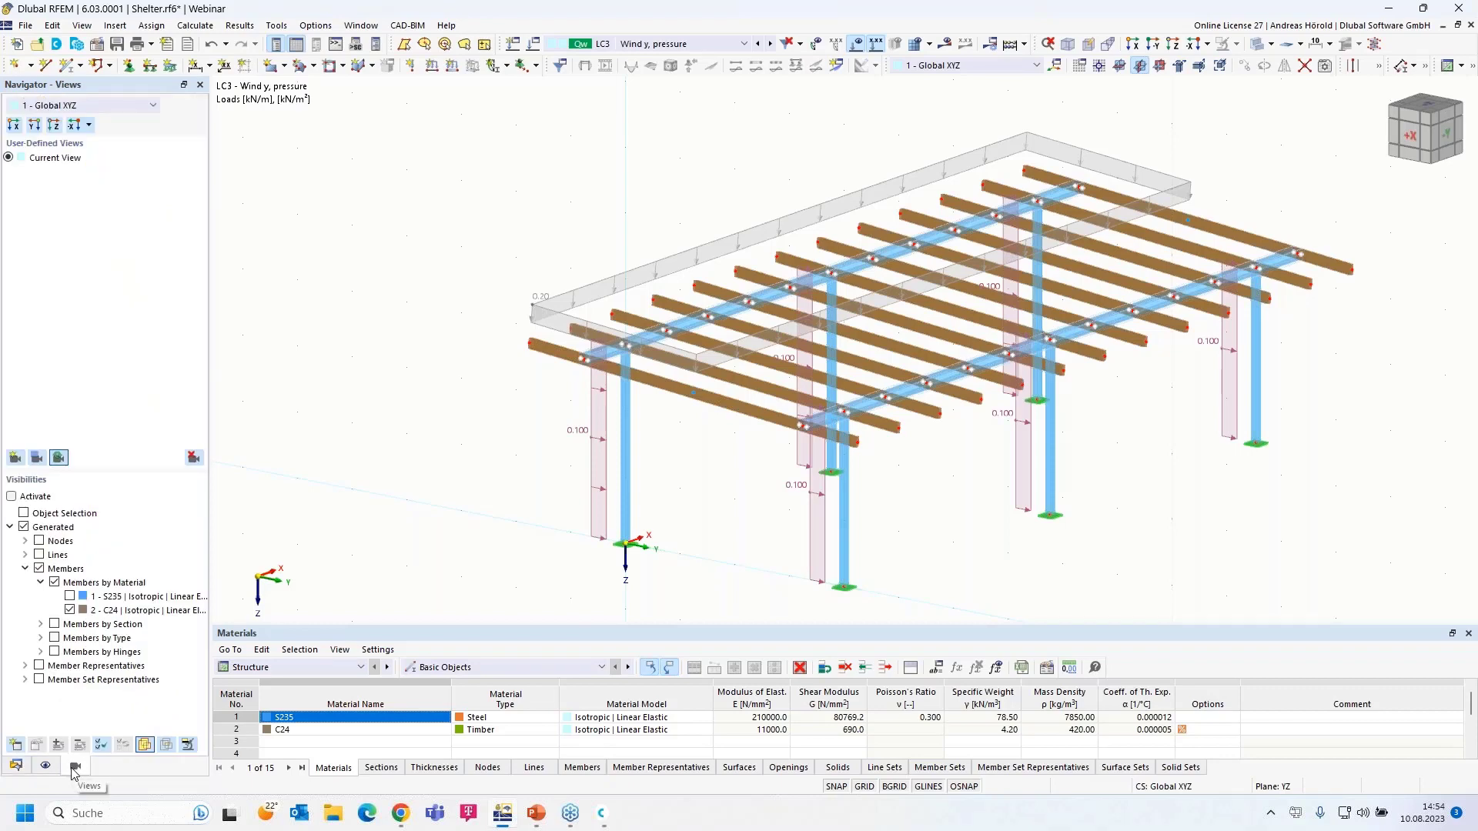
left_click(69, 598)
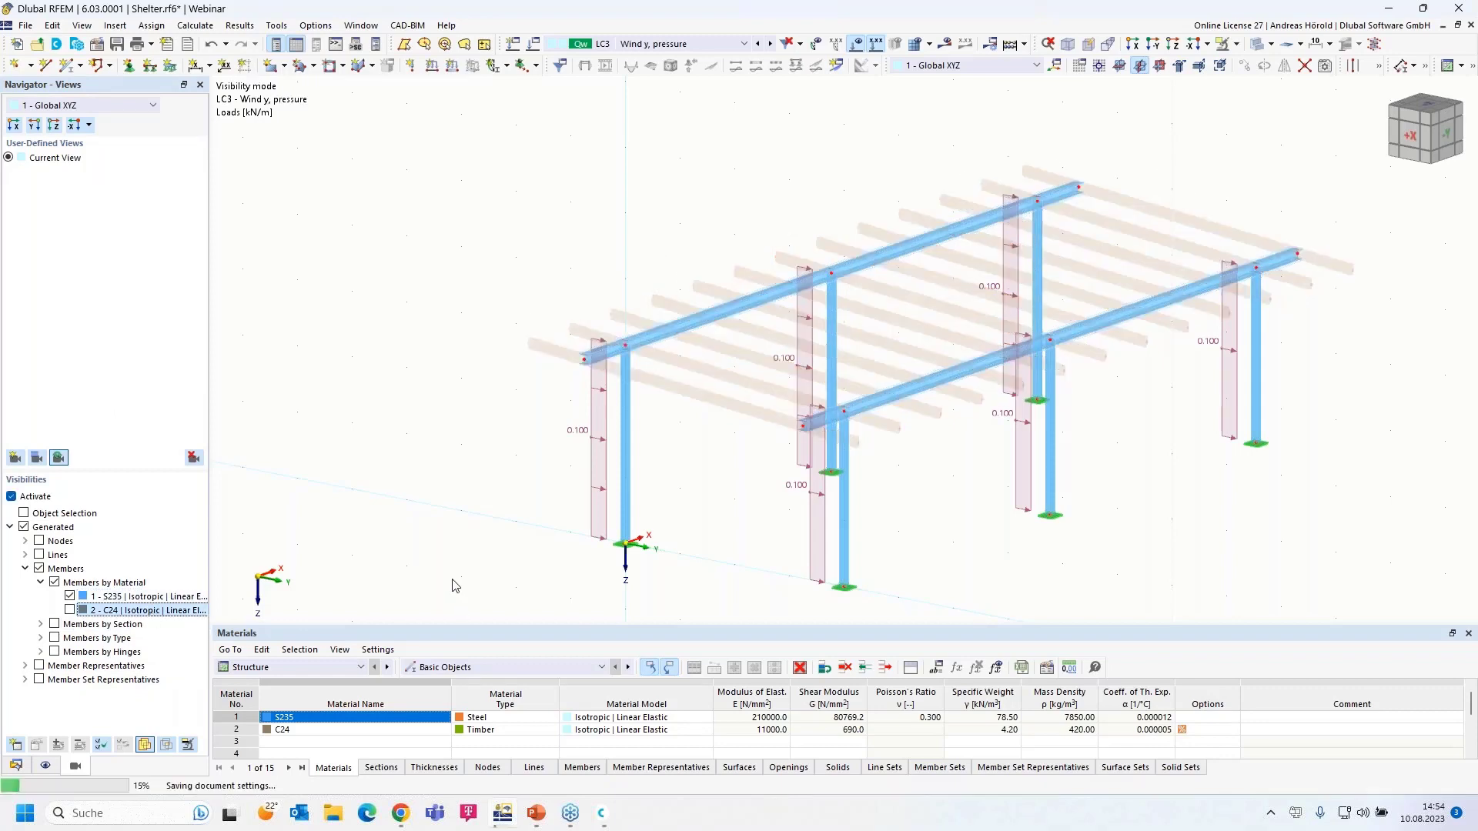
middle_click_drag(495, 573, 518, 566, "ctrl")
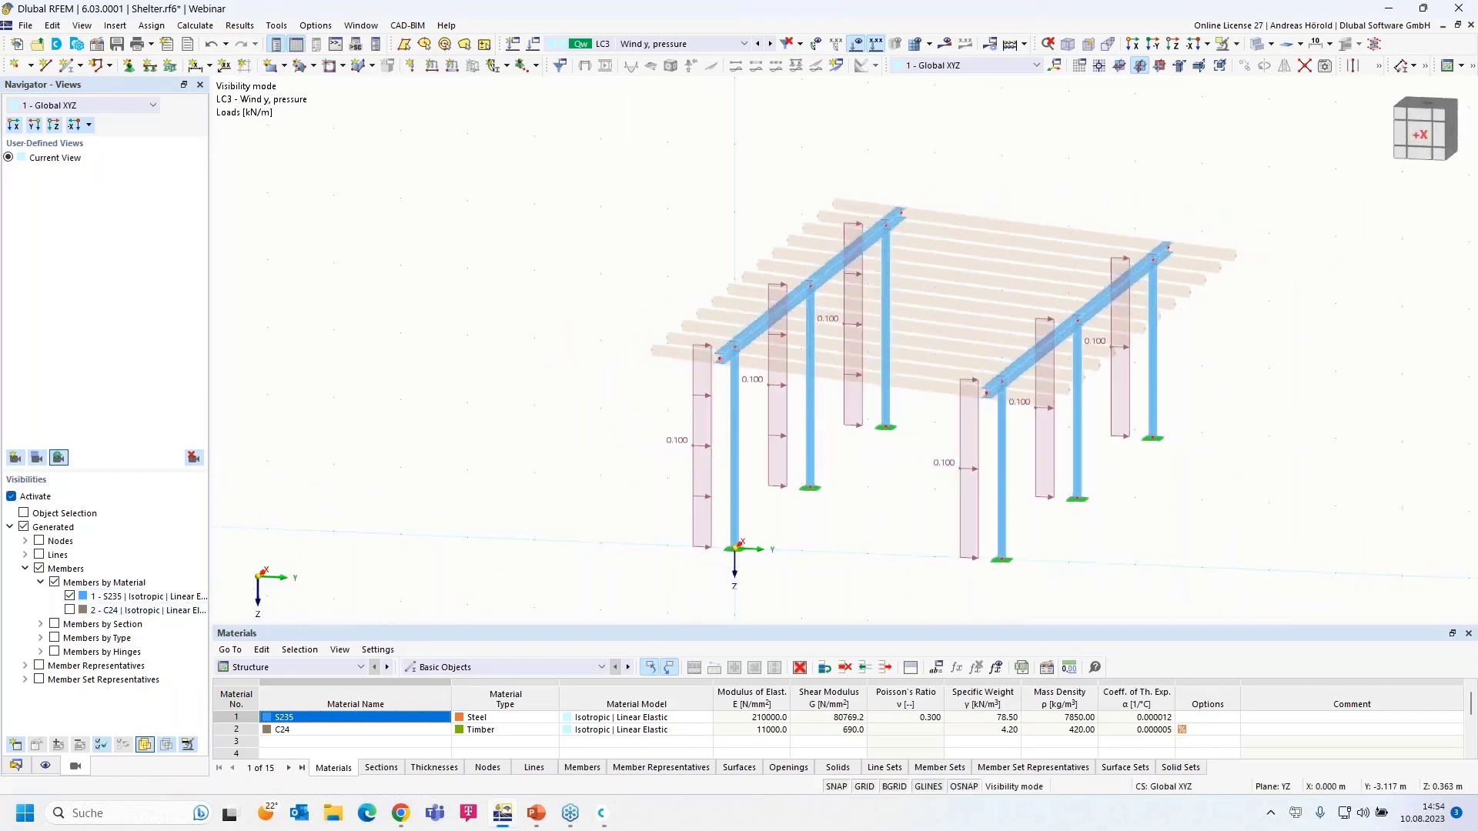
scroll(577, 456, "up", 1)
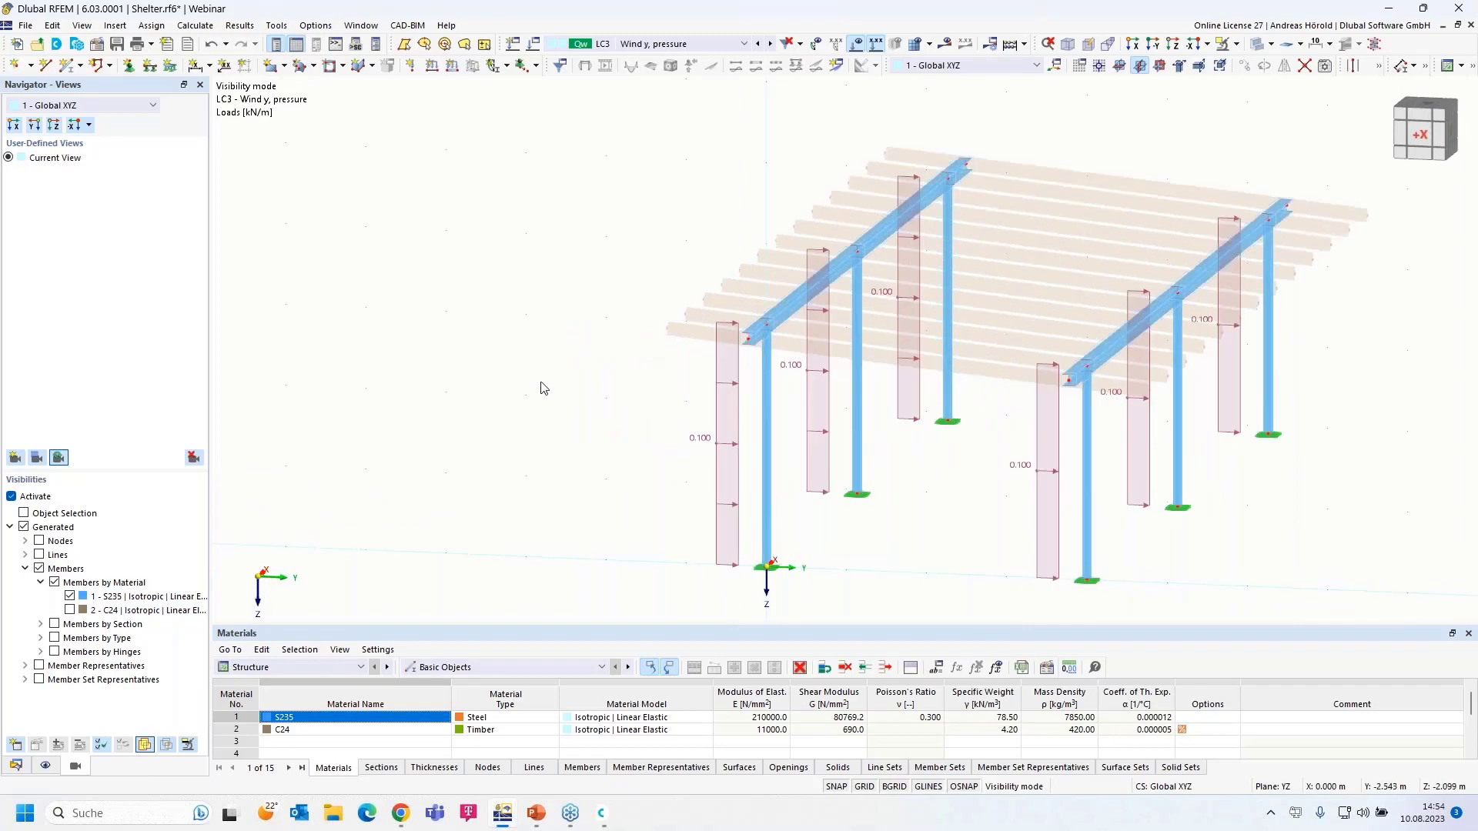
- Add a uniform 0.55 kN/m member load to the left edge roof beam
left_click(452, 67)
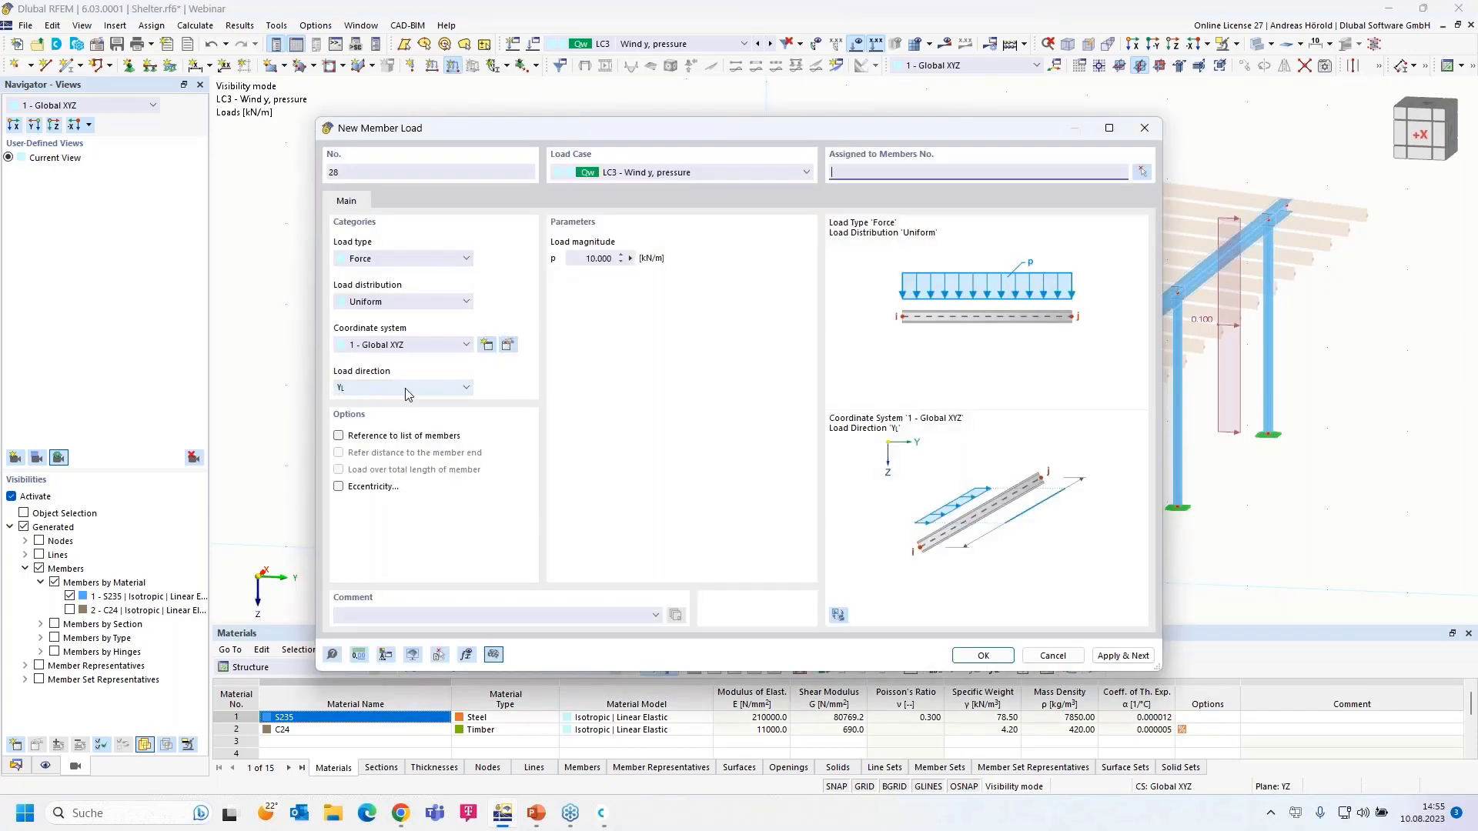
left_click(579, 260)
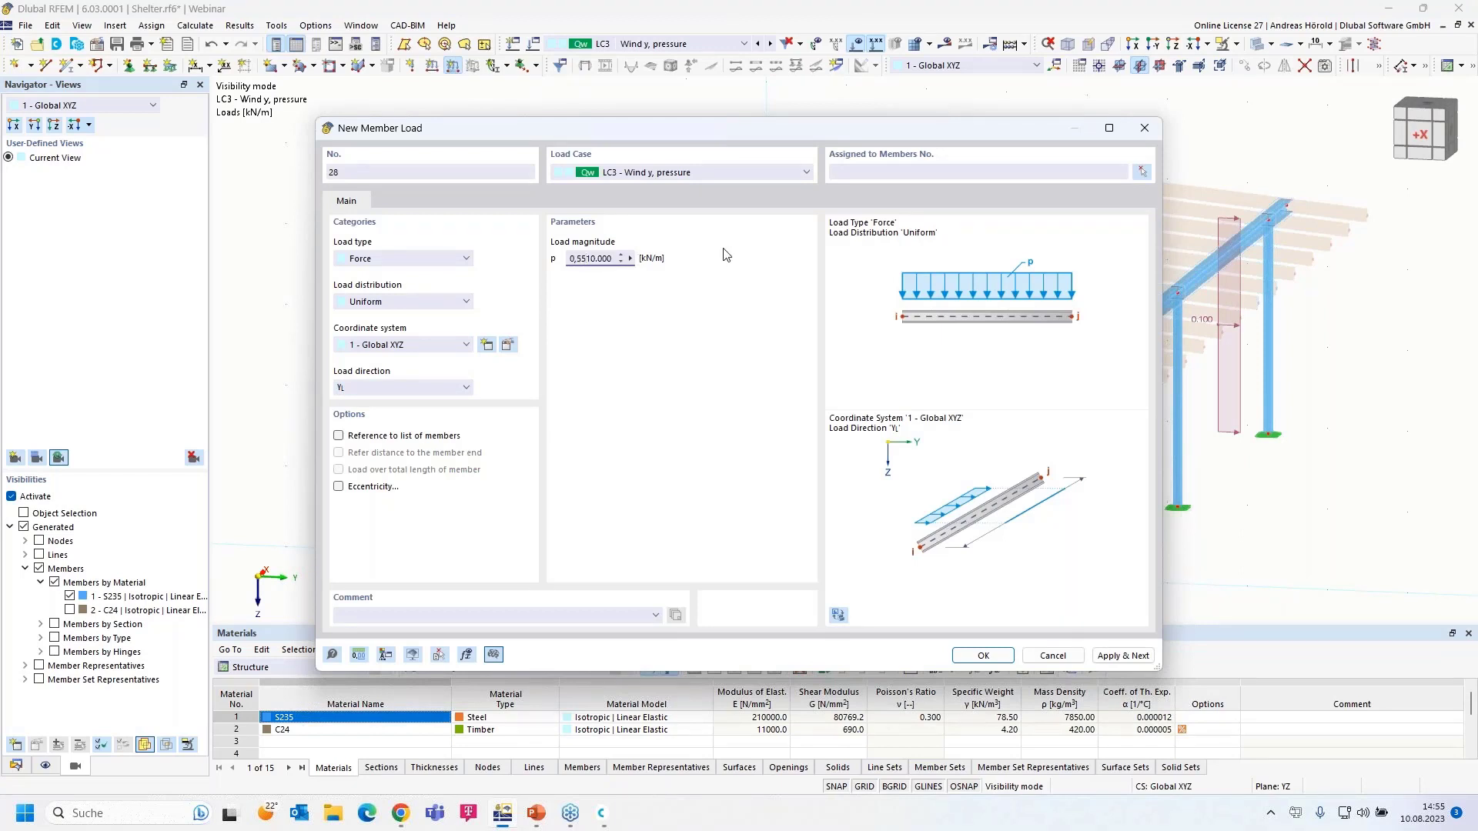
key("Delete")
key("Delete")
key("Delete")
key("Delete")
key("Delete")
left_click(983, 655)
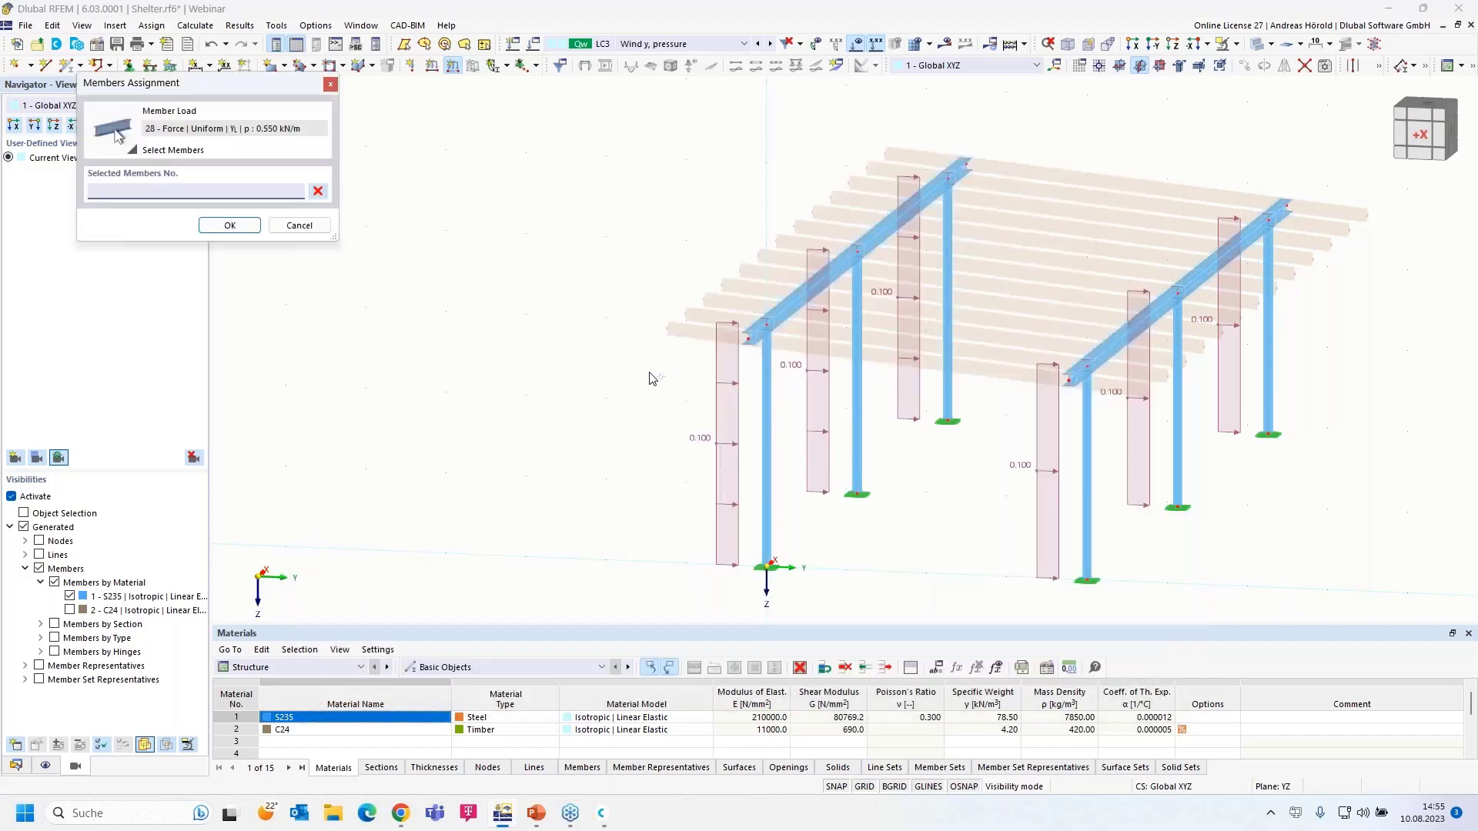
left_click_drag(648, 373, 1062, 129)
left_click(219, 227)
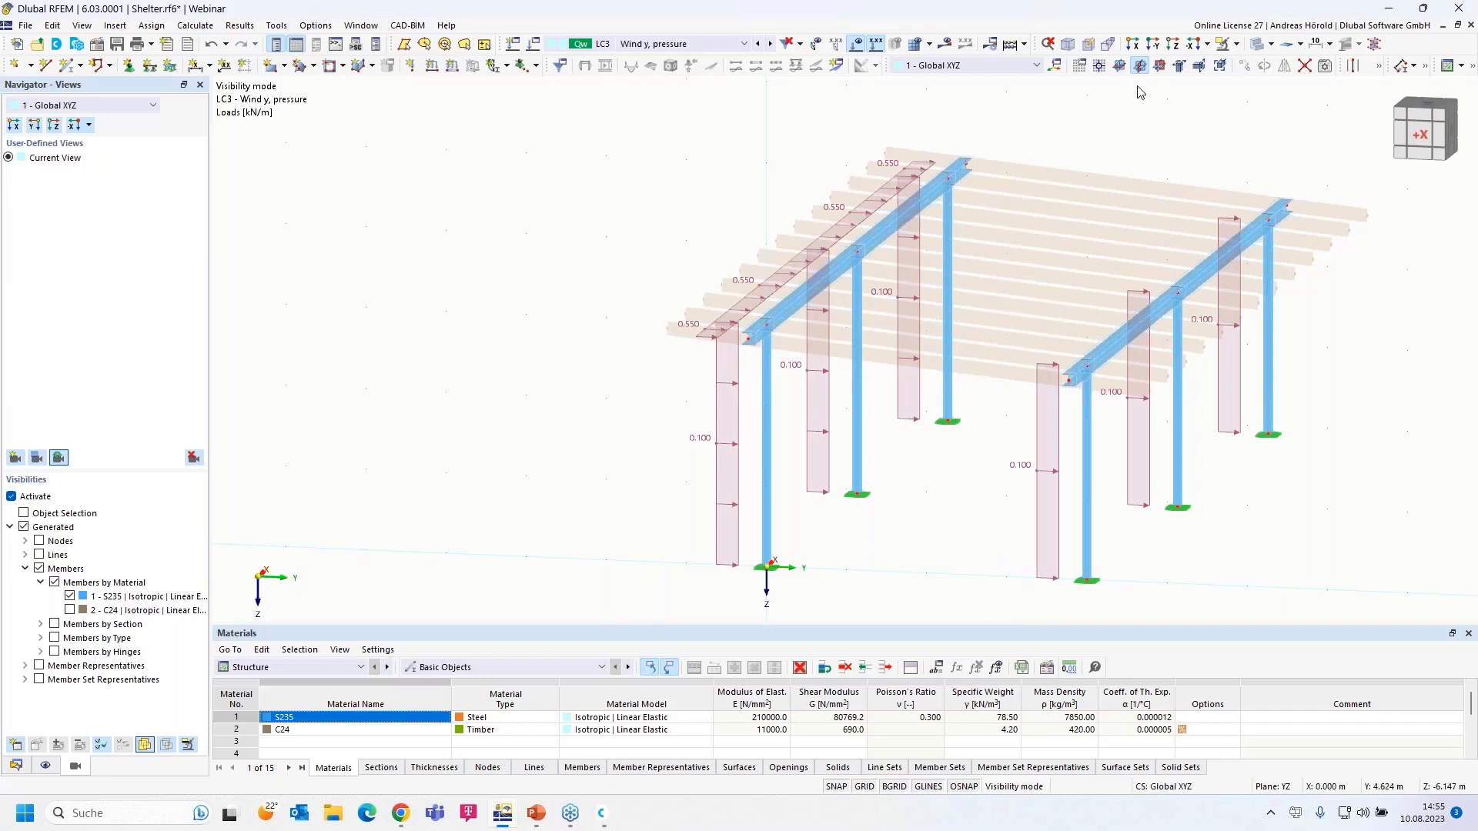
- Cancel visibility mode to show the whole shelter and return to the Data navigator
left_click(1236, 44)
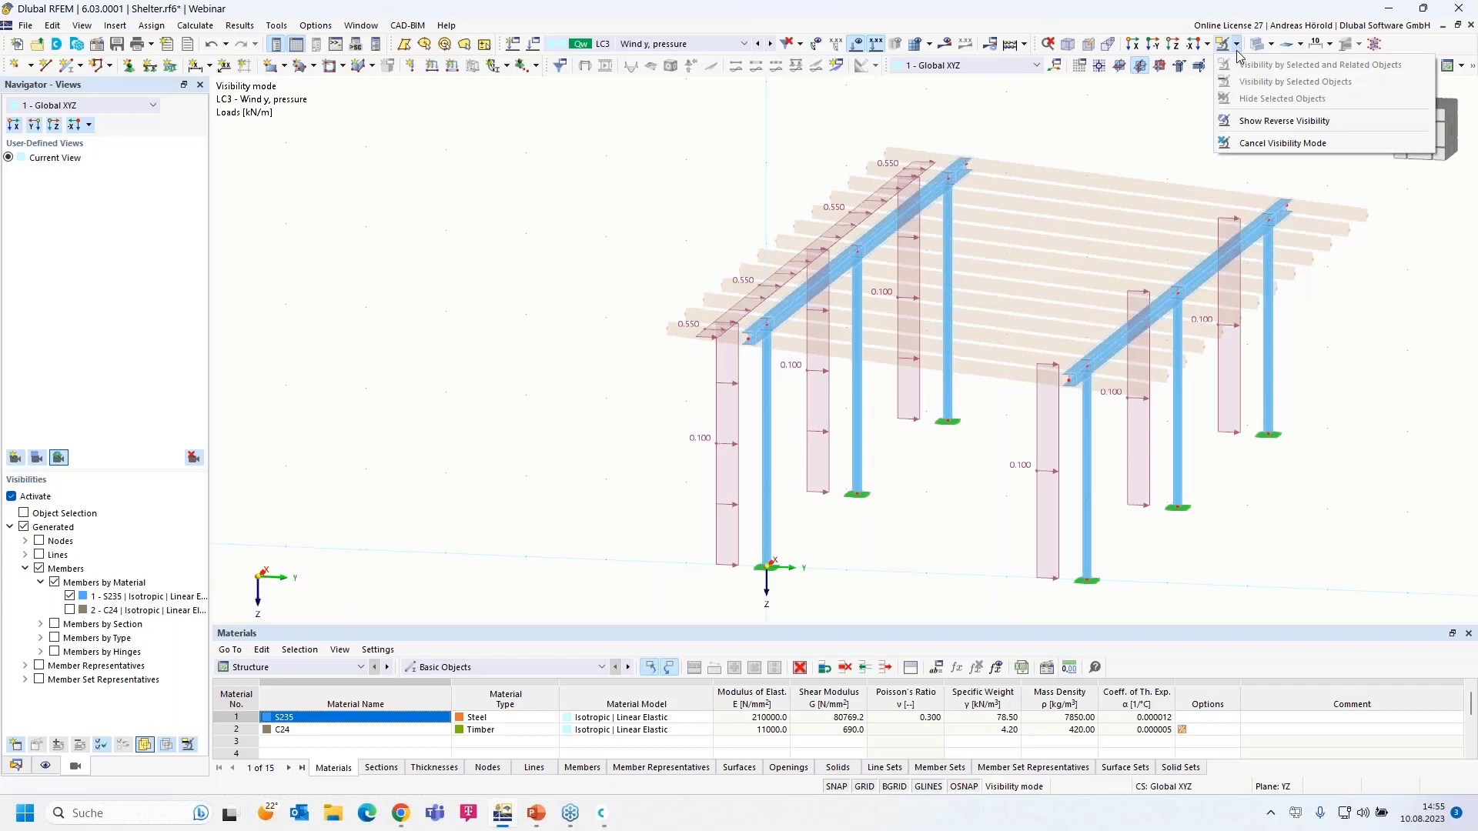
left_click(1267, 143)
middle_click_drag(933, 504, 681, 522)
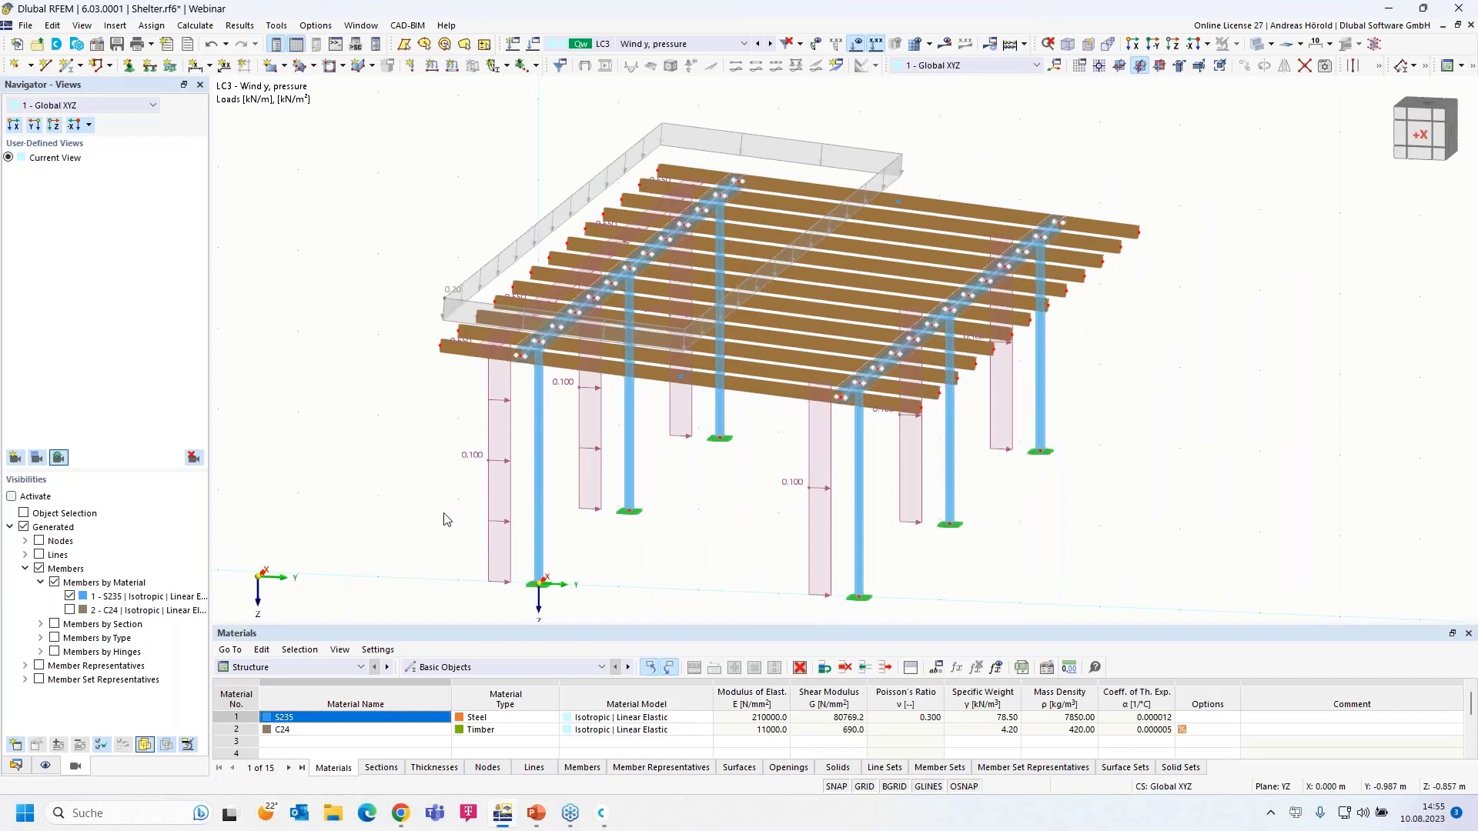
left_click(16, 766)
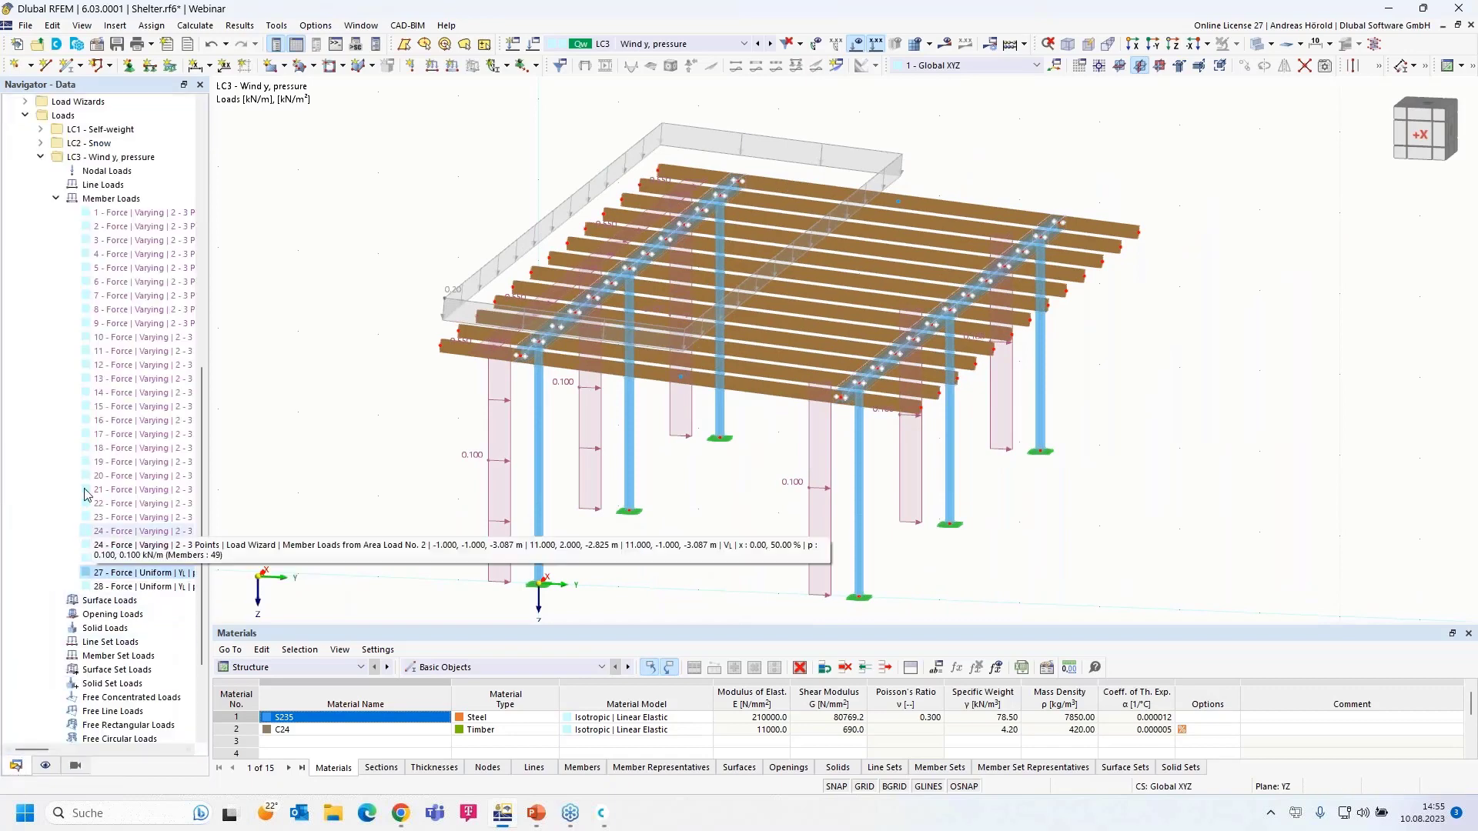
left_click(40, 157)
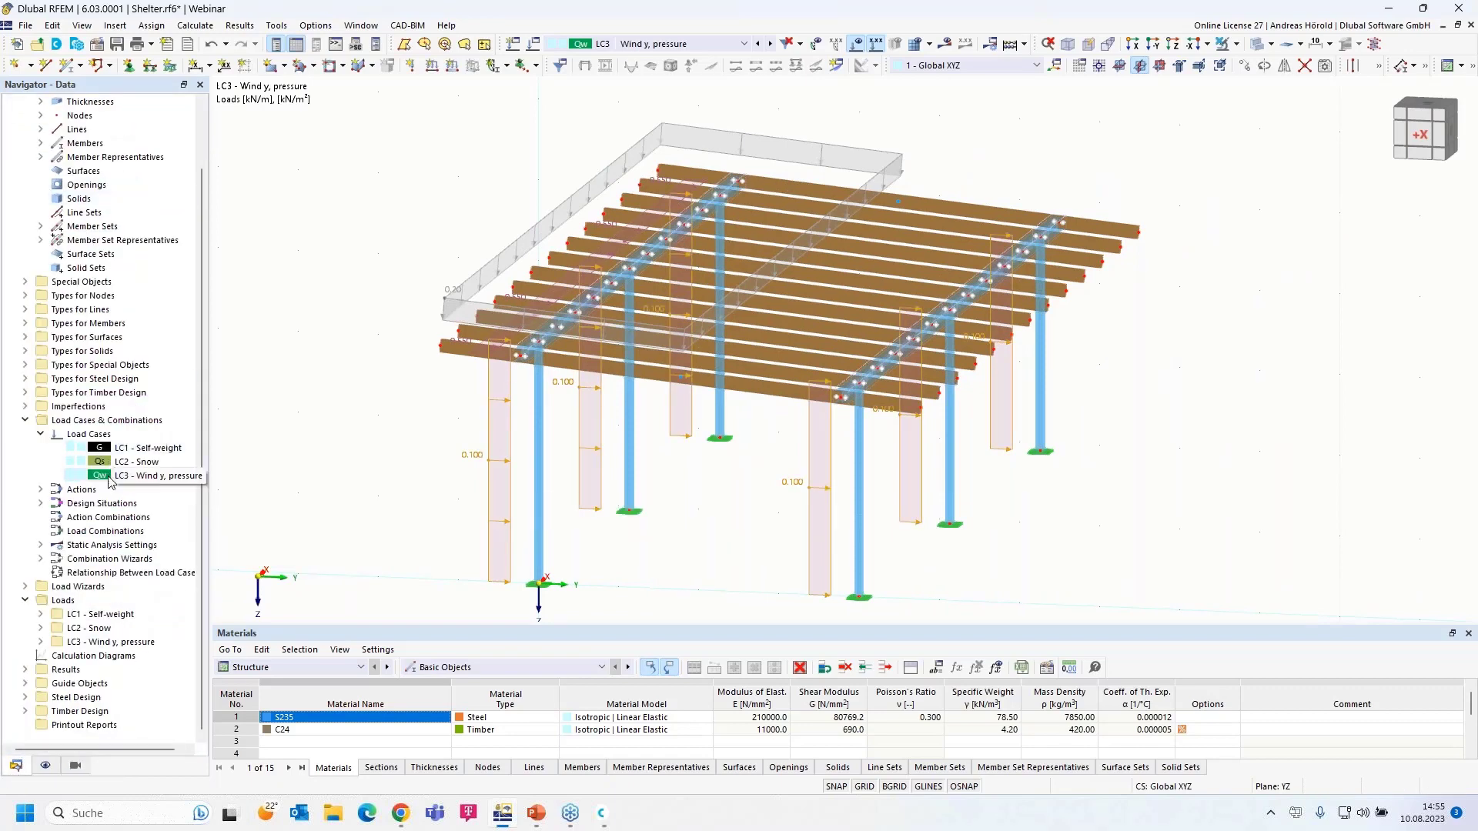
right_click(122, 422)
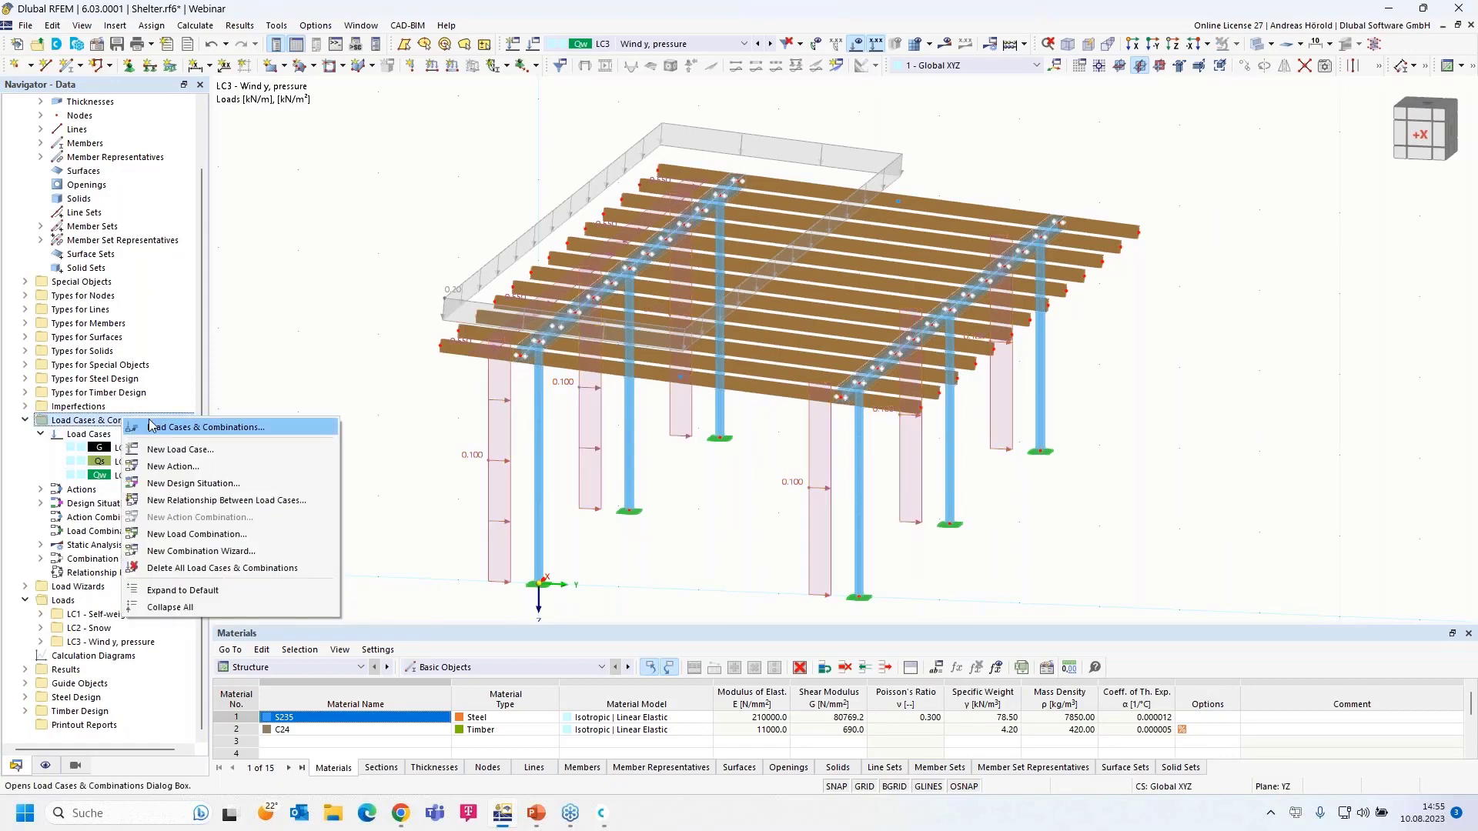
- Copy LC3 into a new LC4 and rename it 'Wind y, suction'
left_click(196, 428)
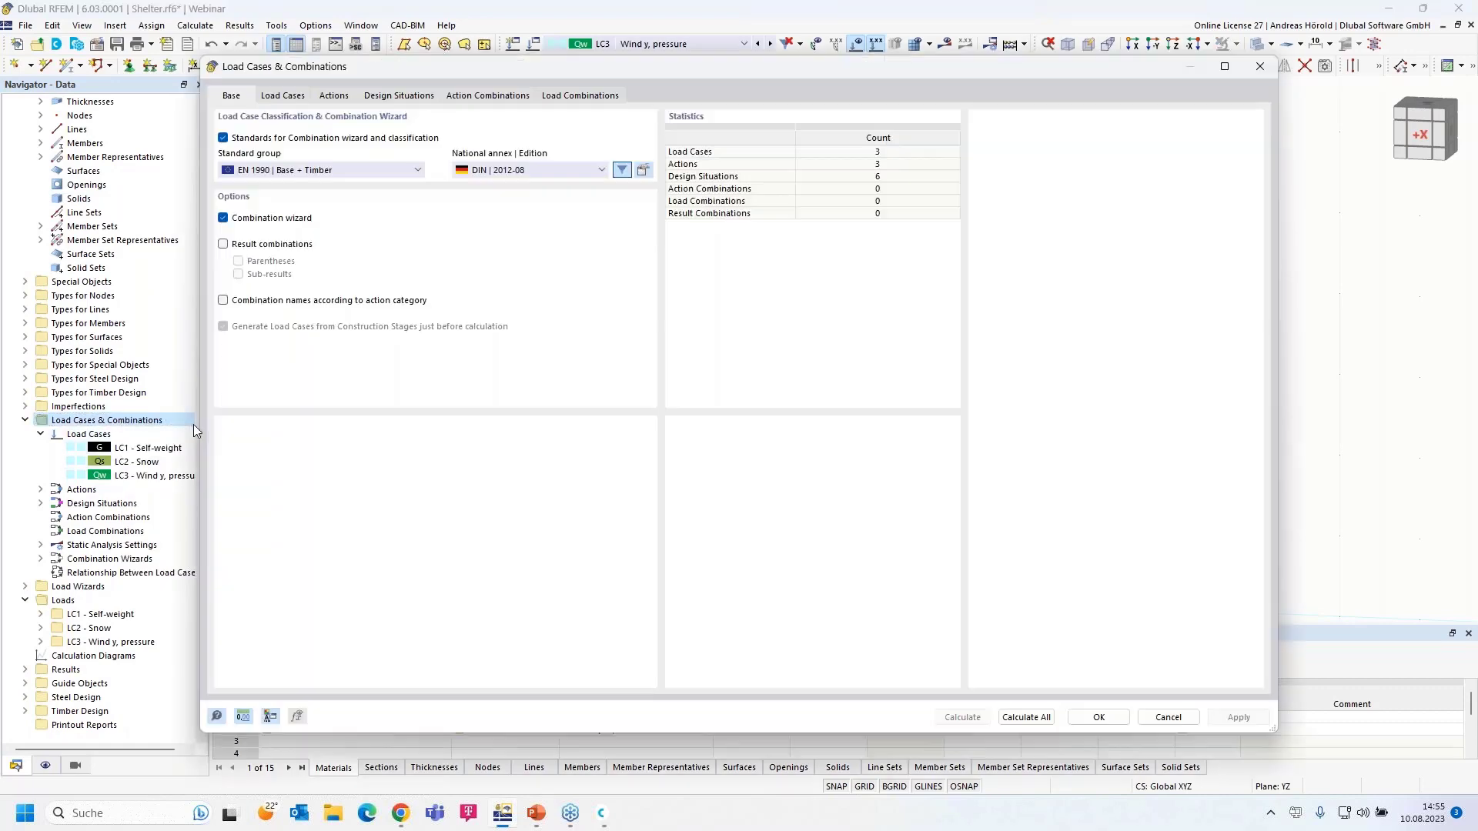
left_click(281, 97)
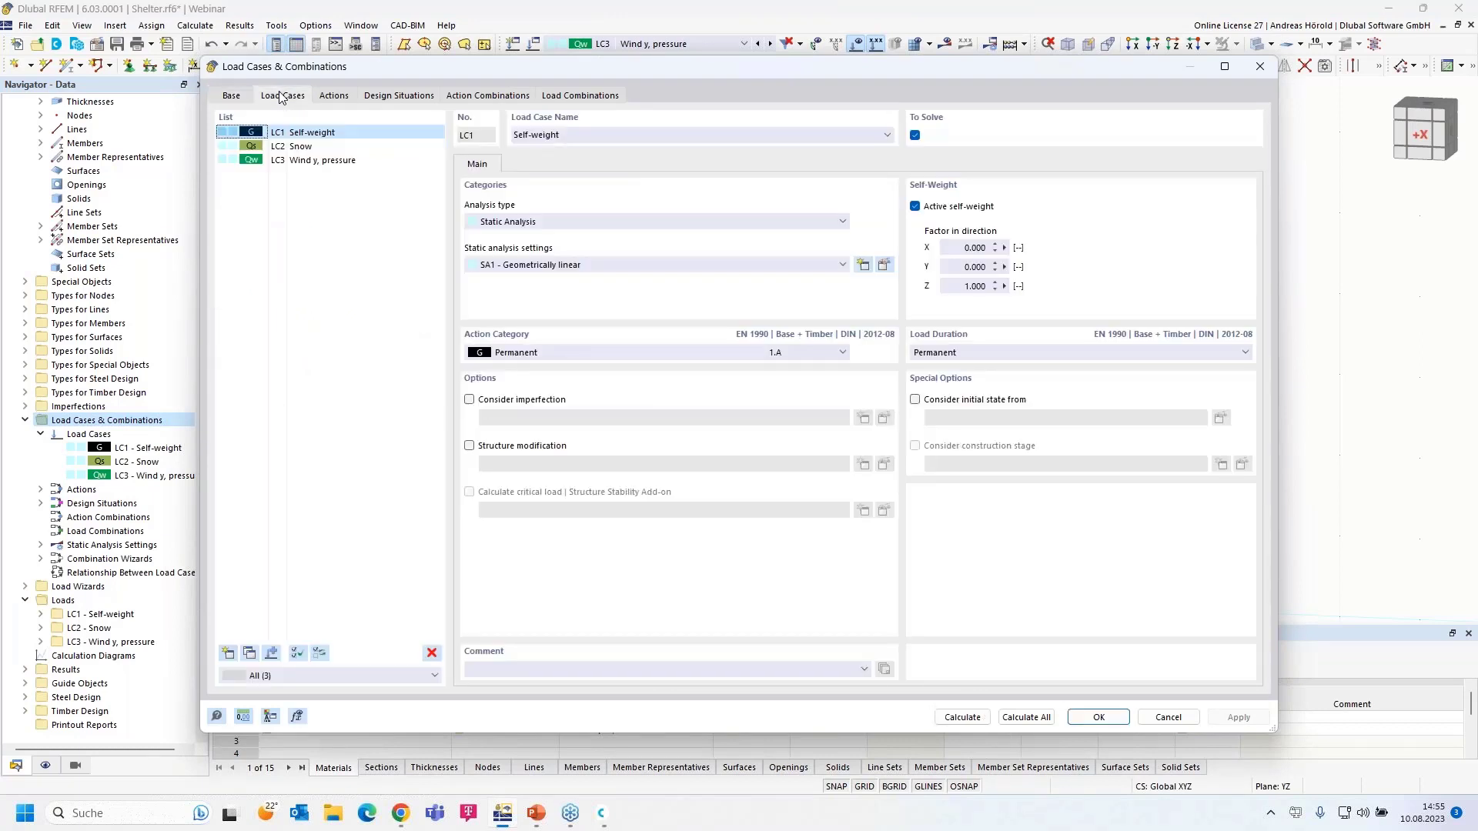
left_click(316, 163)
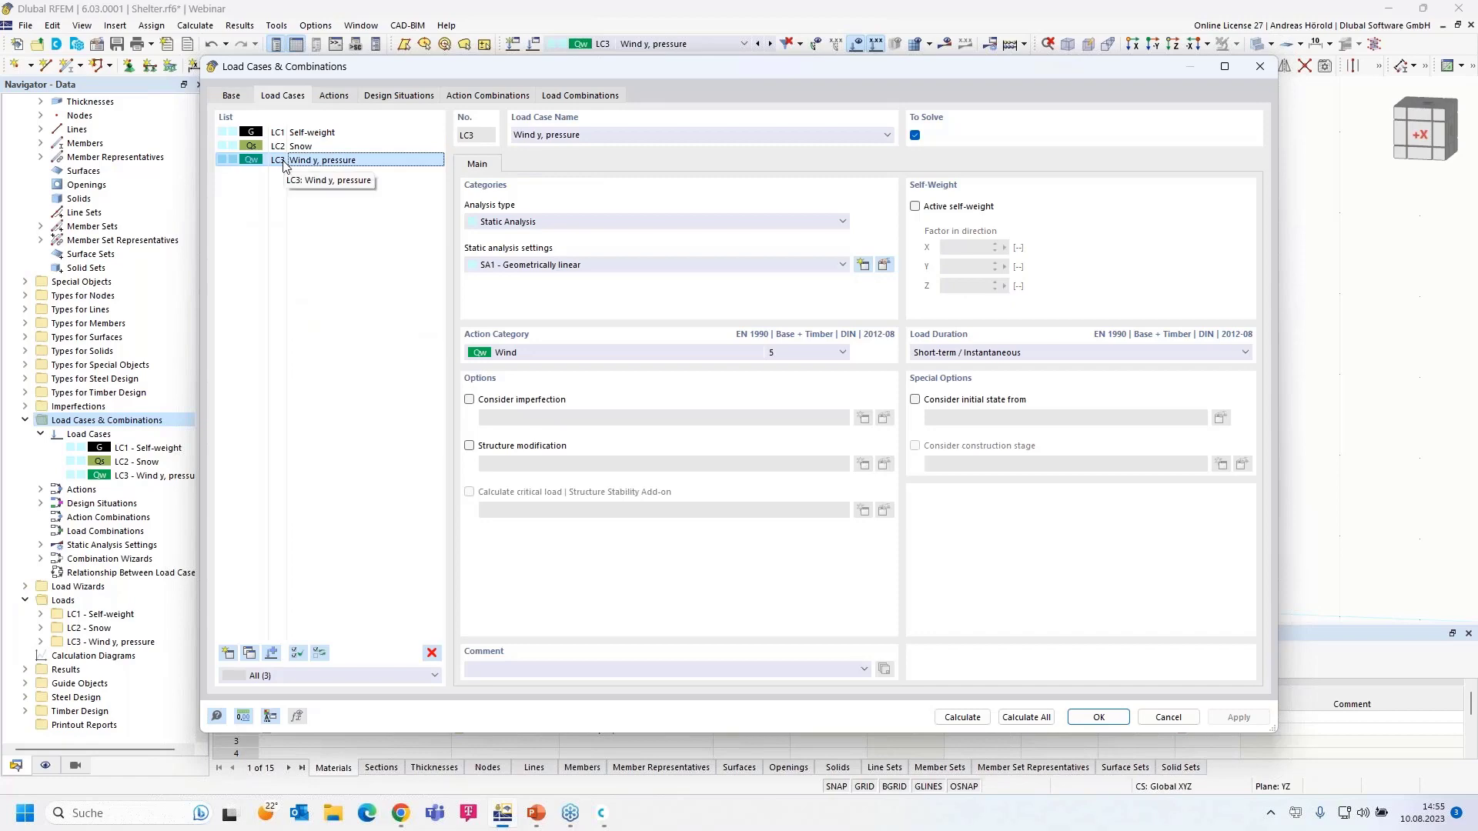
left_click(251, 653)
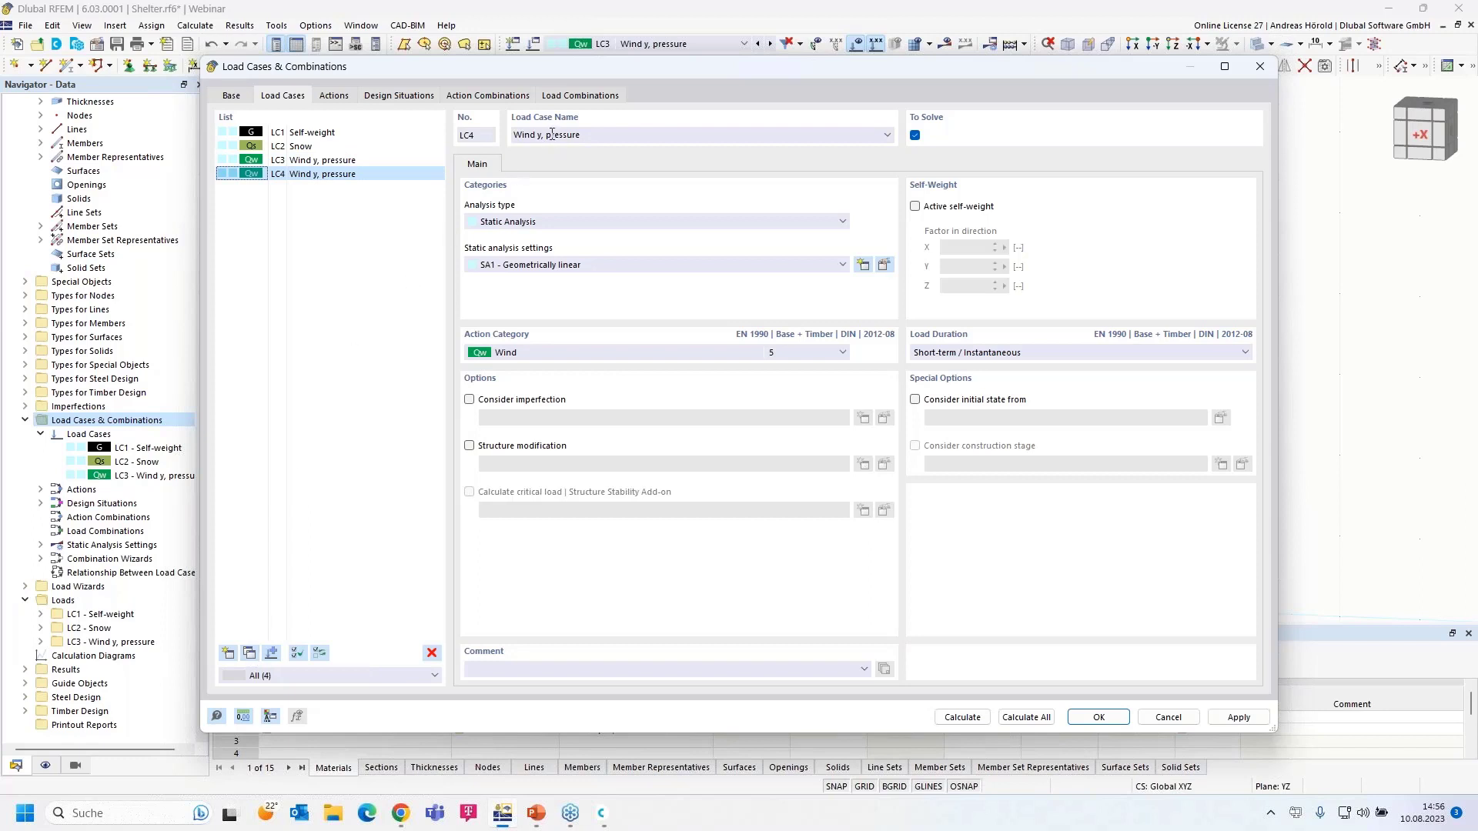
left_click_drag(546, 135, 669, 139)
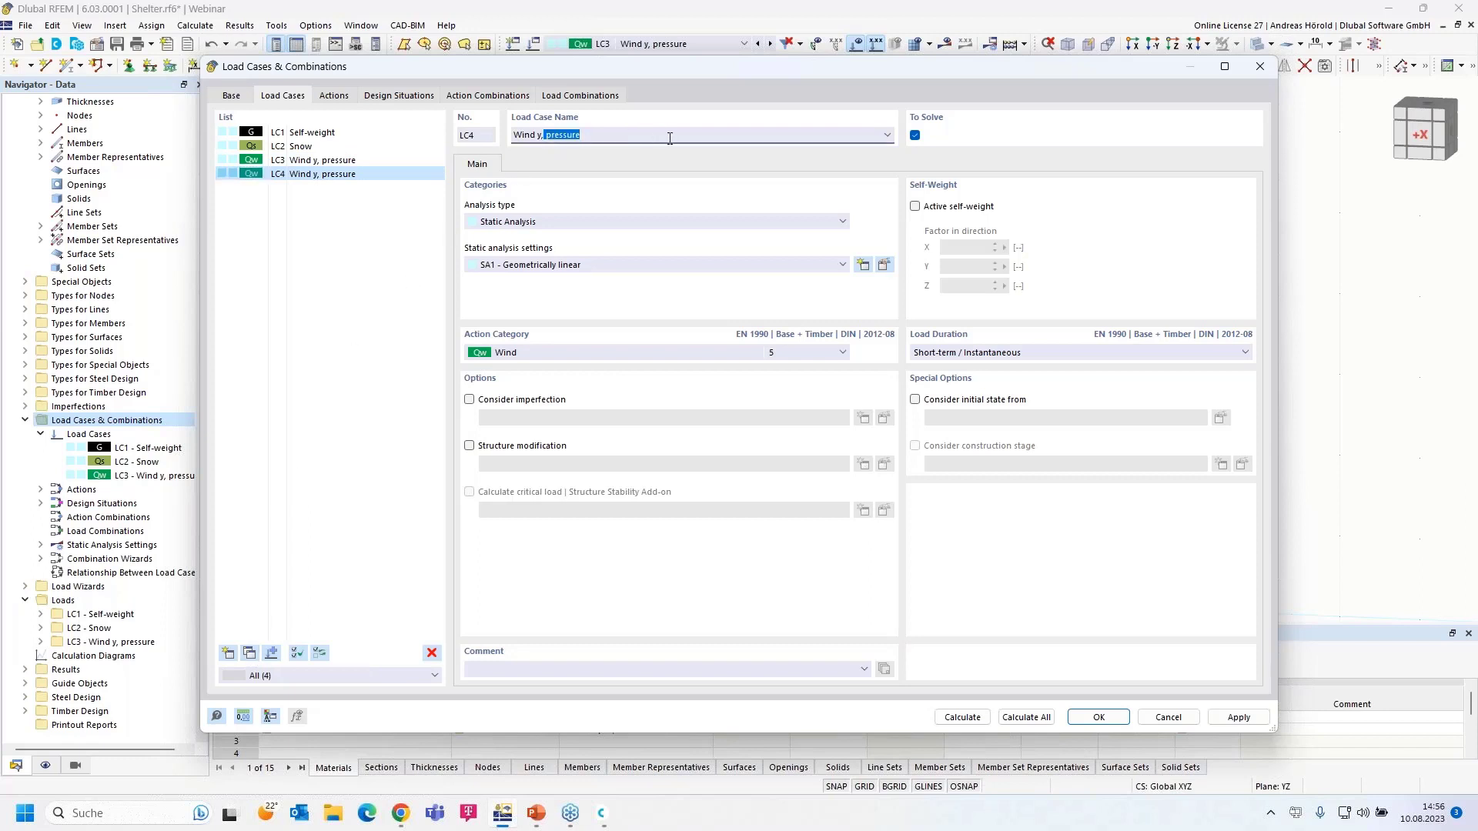
key("BackSpace")
left_click(1099, 718)
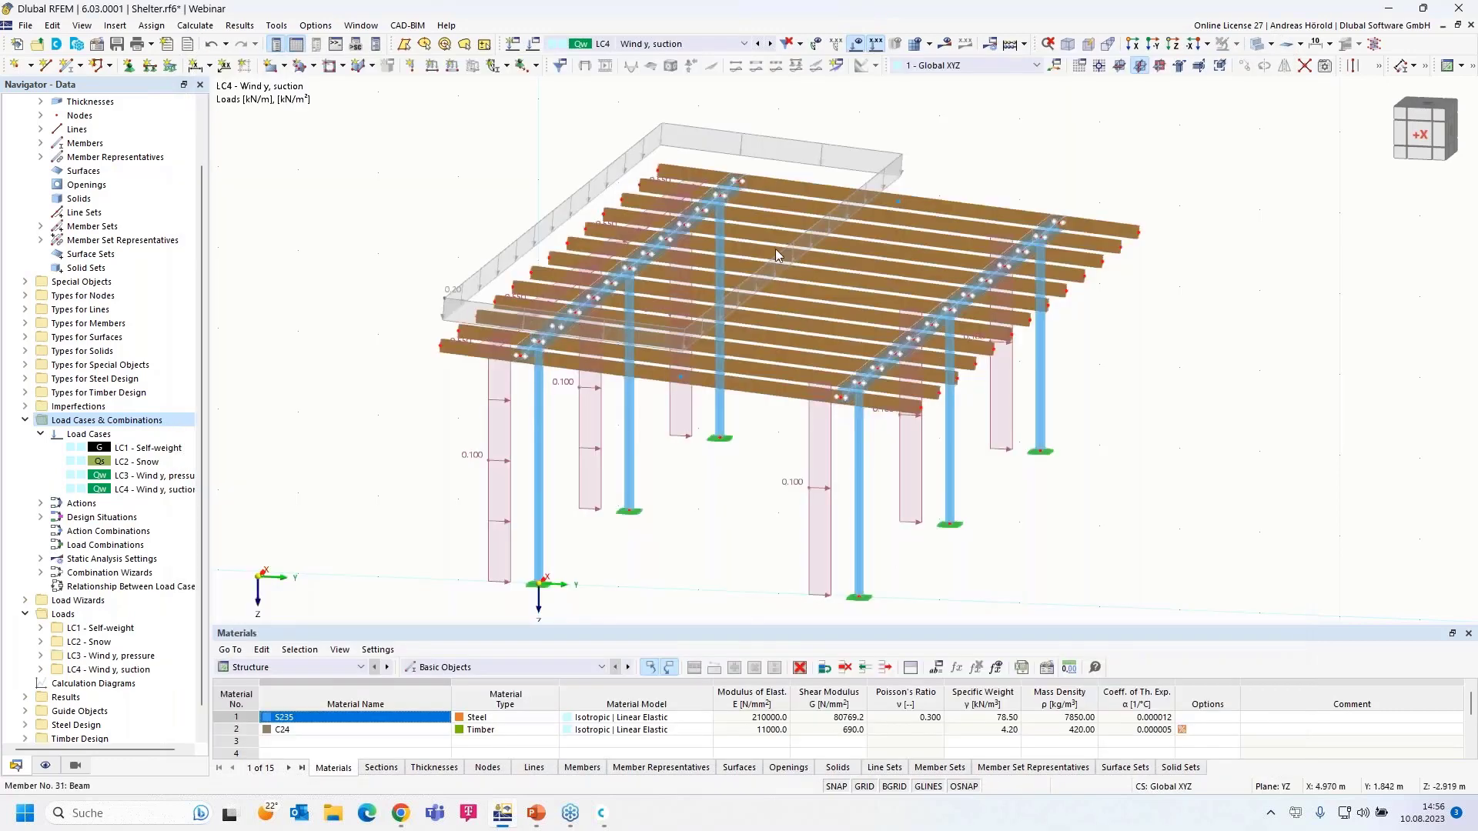
- Change the LC4 roof area-load wizard magnitude from 0.20 to -0.1 kN/m²
double_click(730, 138)
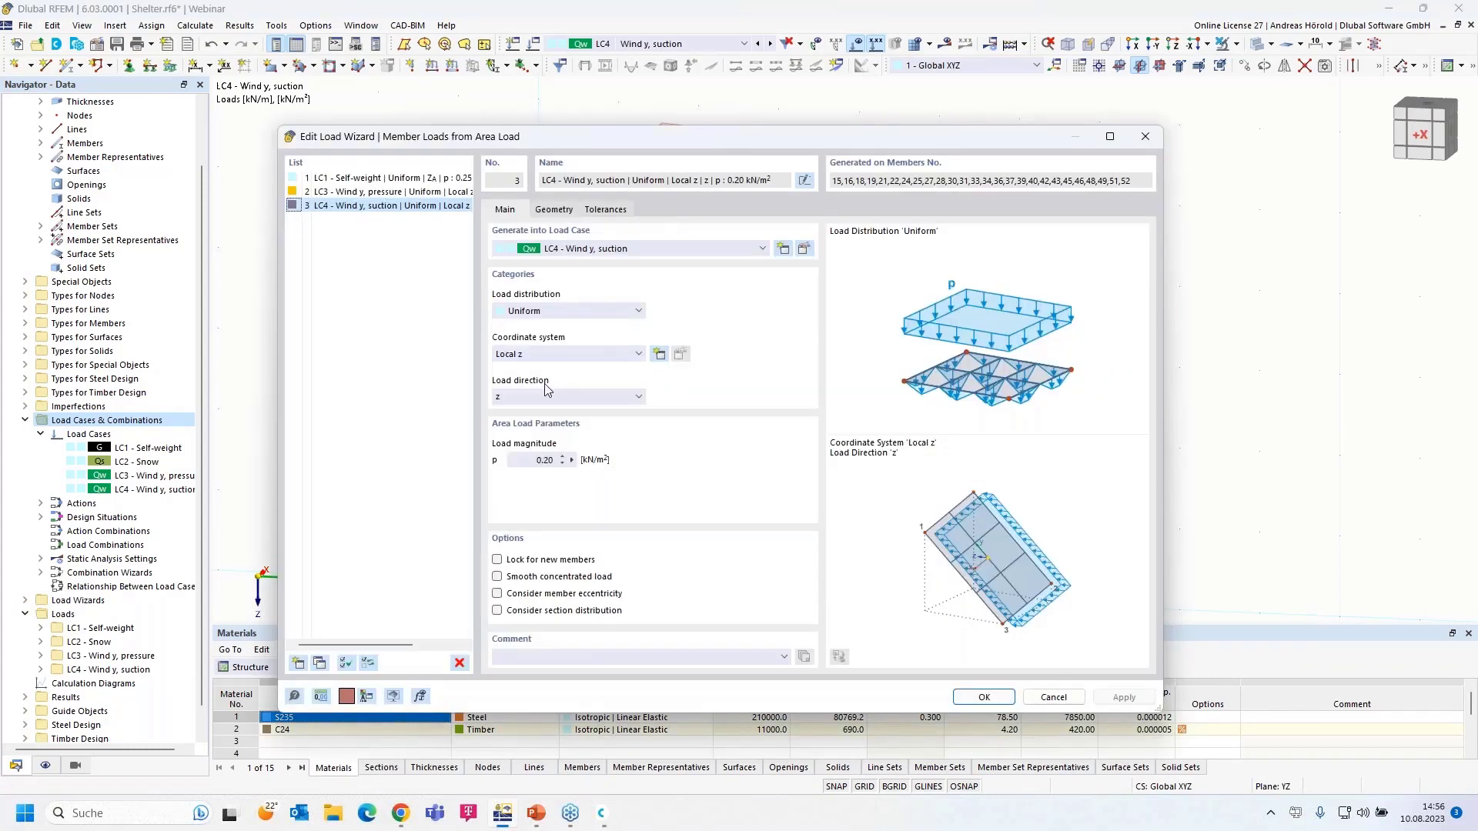
left_click(549, 459)
left_click(984, 698)
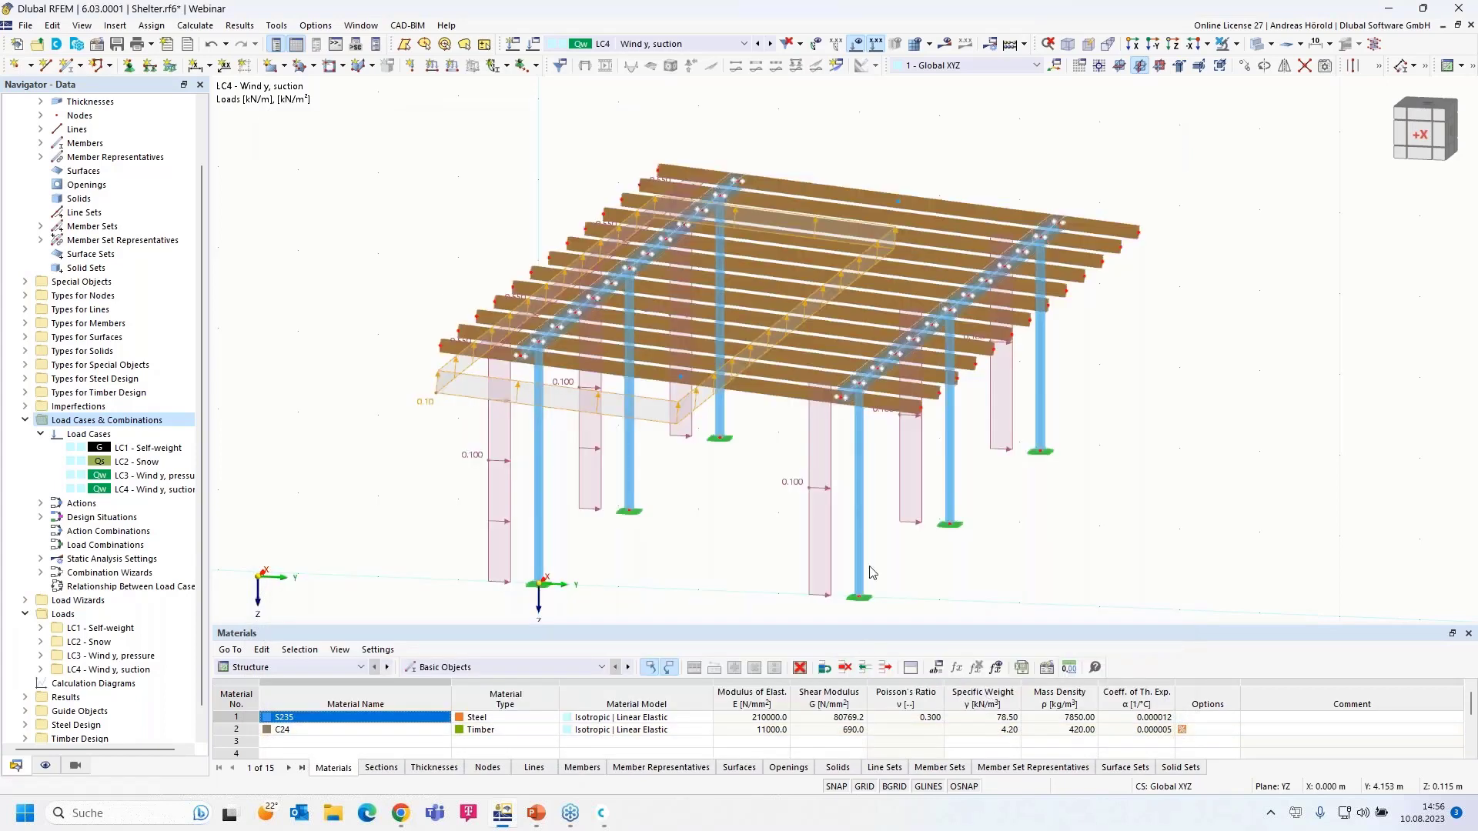
middle_click_drag(1045, 608, 1009, 581, "ctrl")
right_click(1009, 581)
left_click(897, 216)
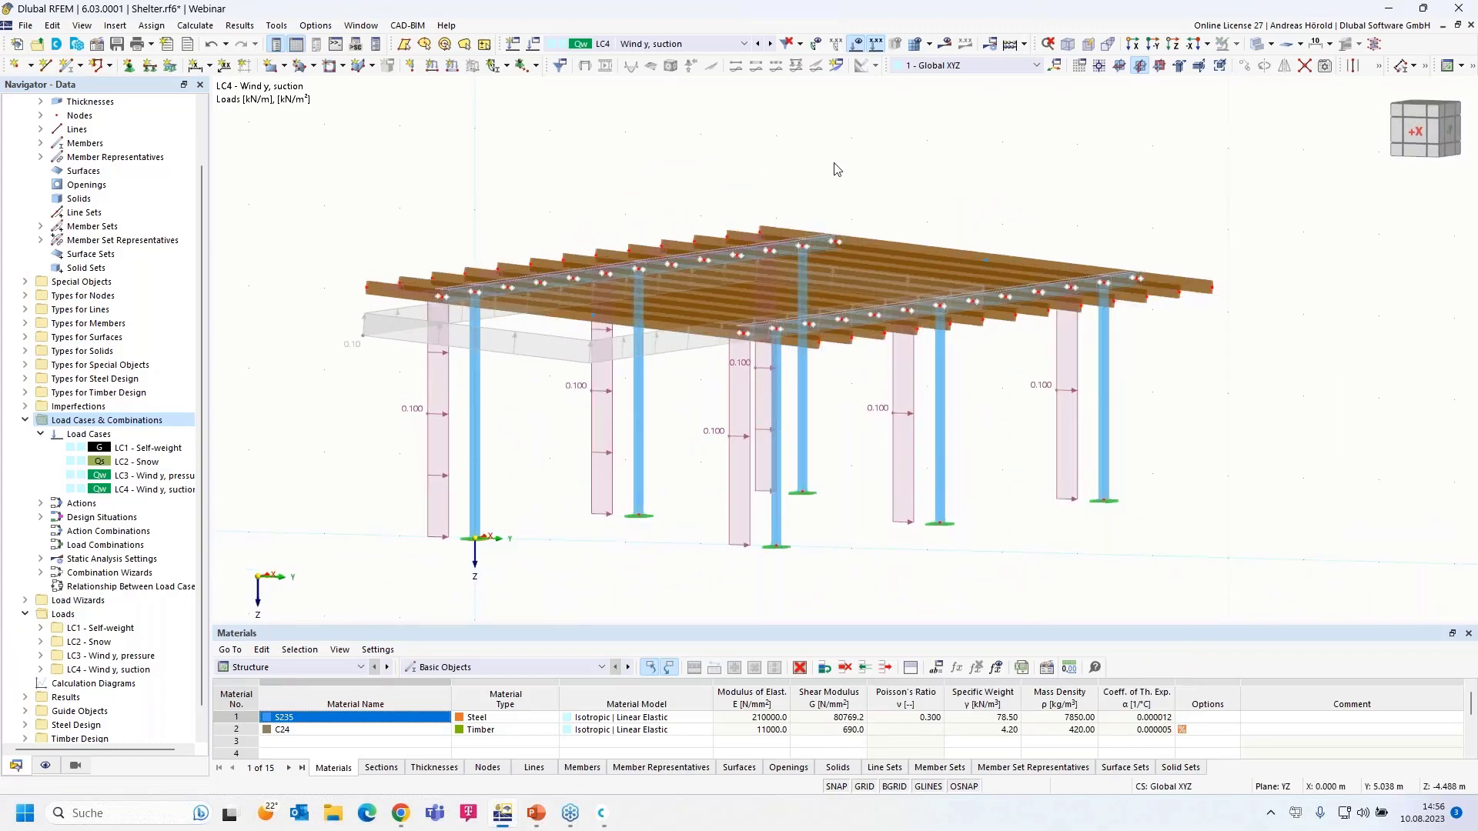
left_click(758, 44)
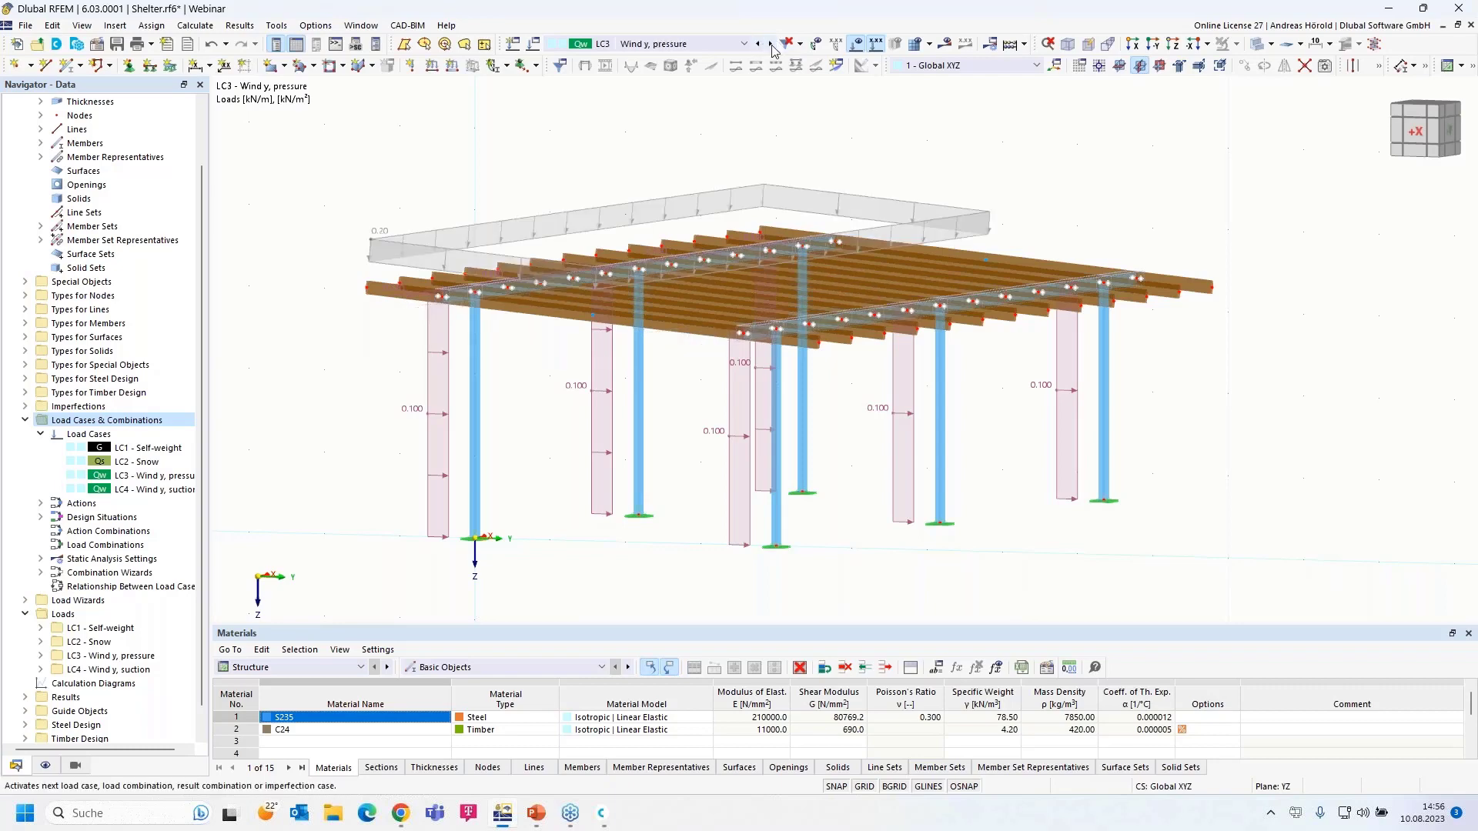
left_click(769, 44)
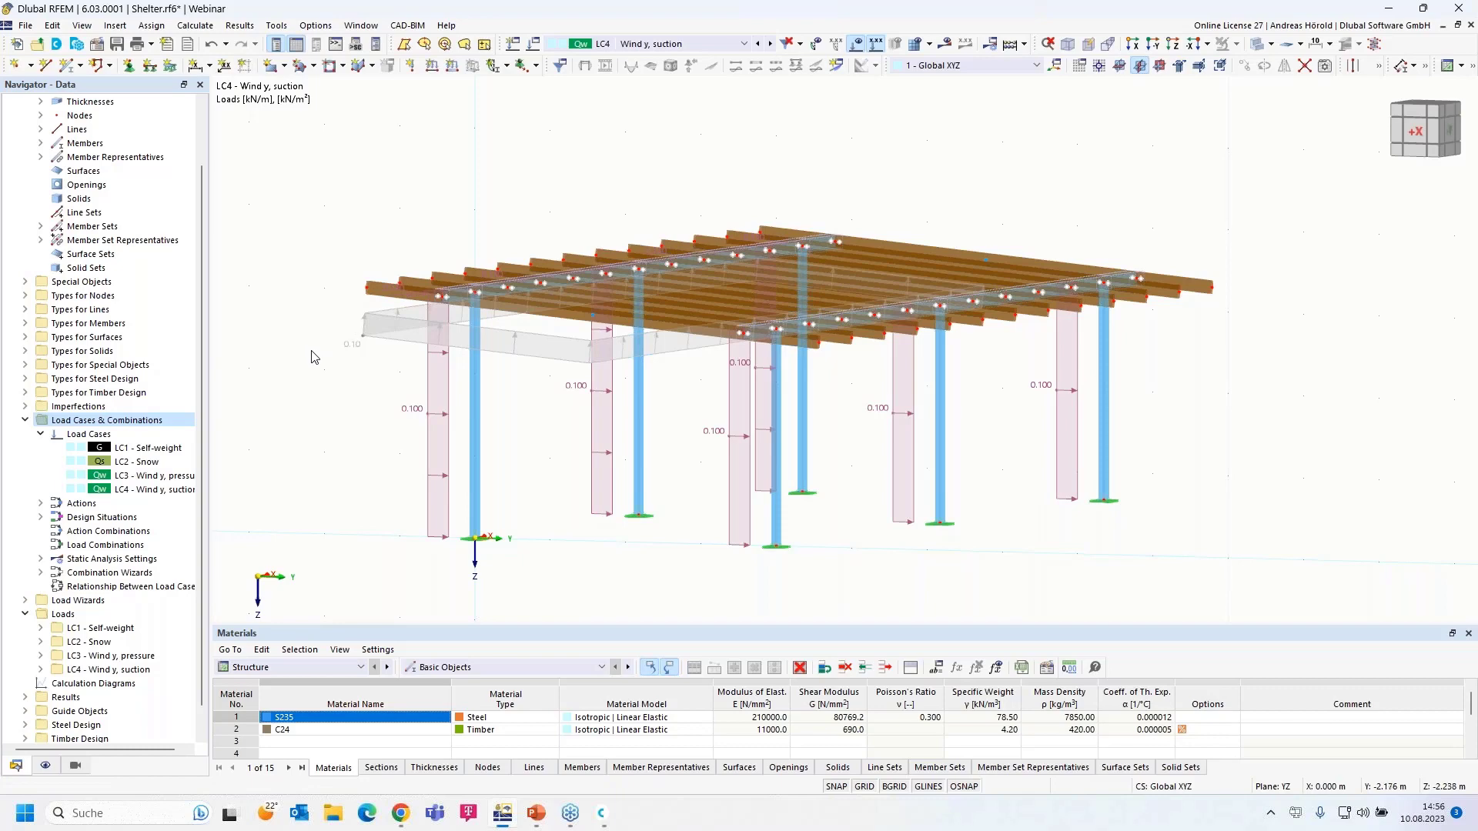
scroll(312, 356, "down", 1)
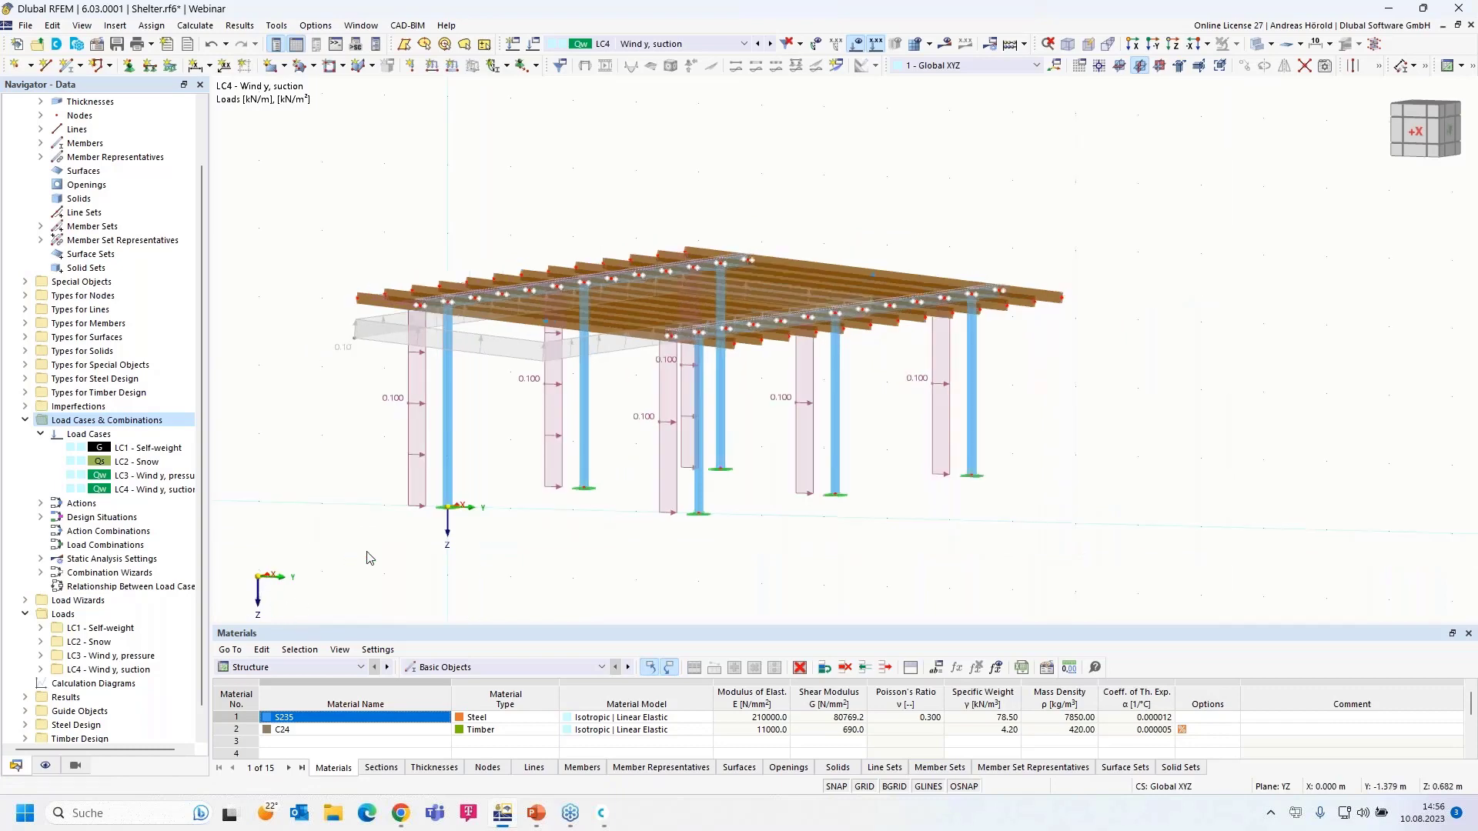
middle_click_drag(399, 574, 495, 538, "ctrl")
scroll(497, 543, "up", 1)
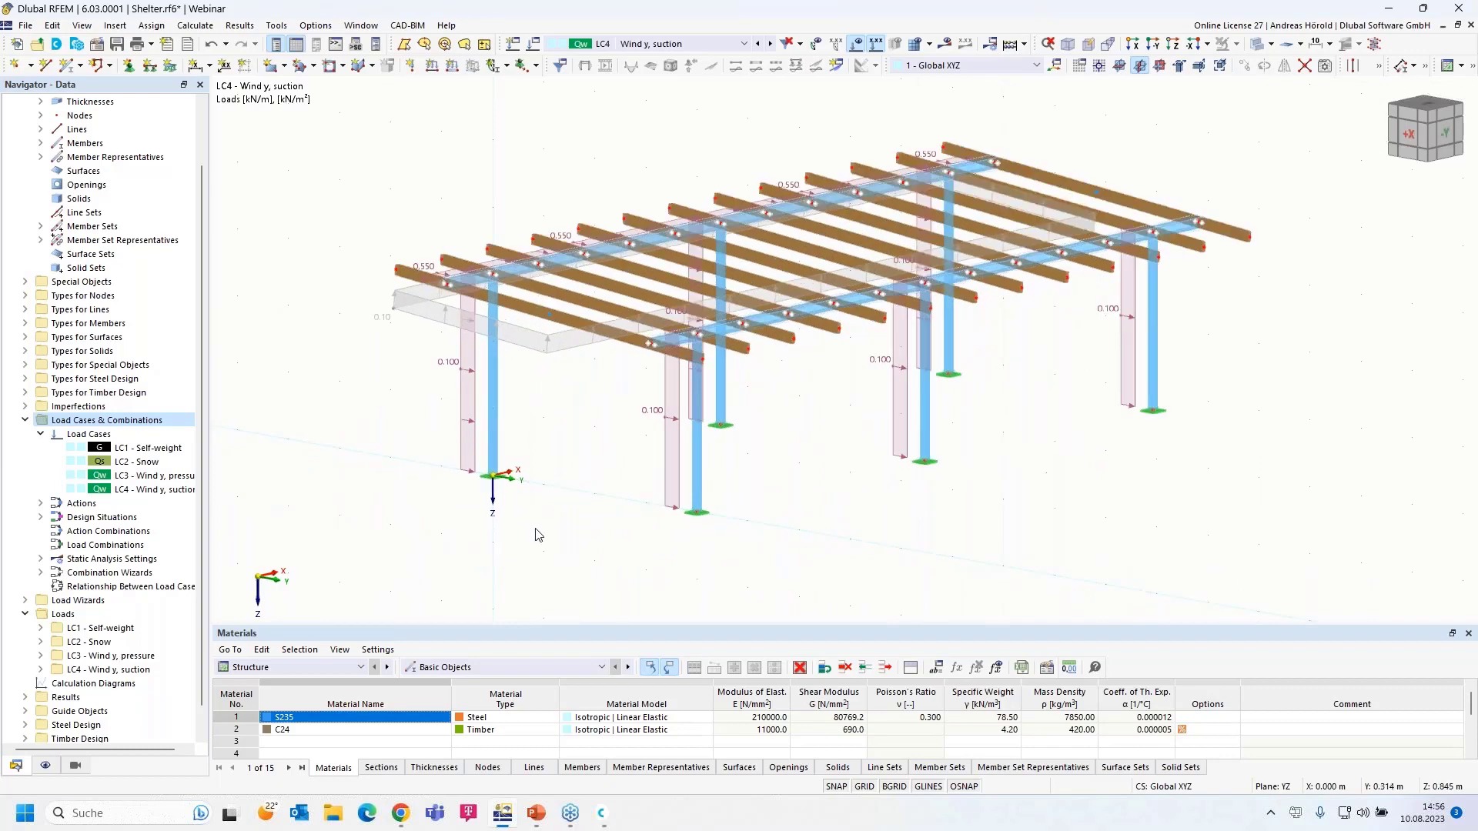
scroll(561, 530, "up", 1)
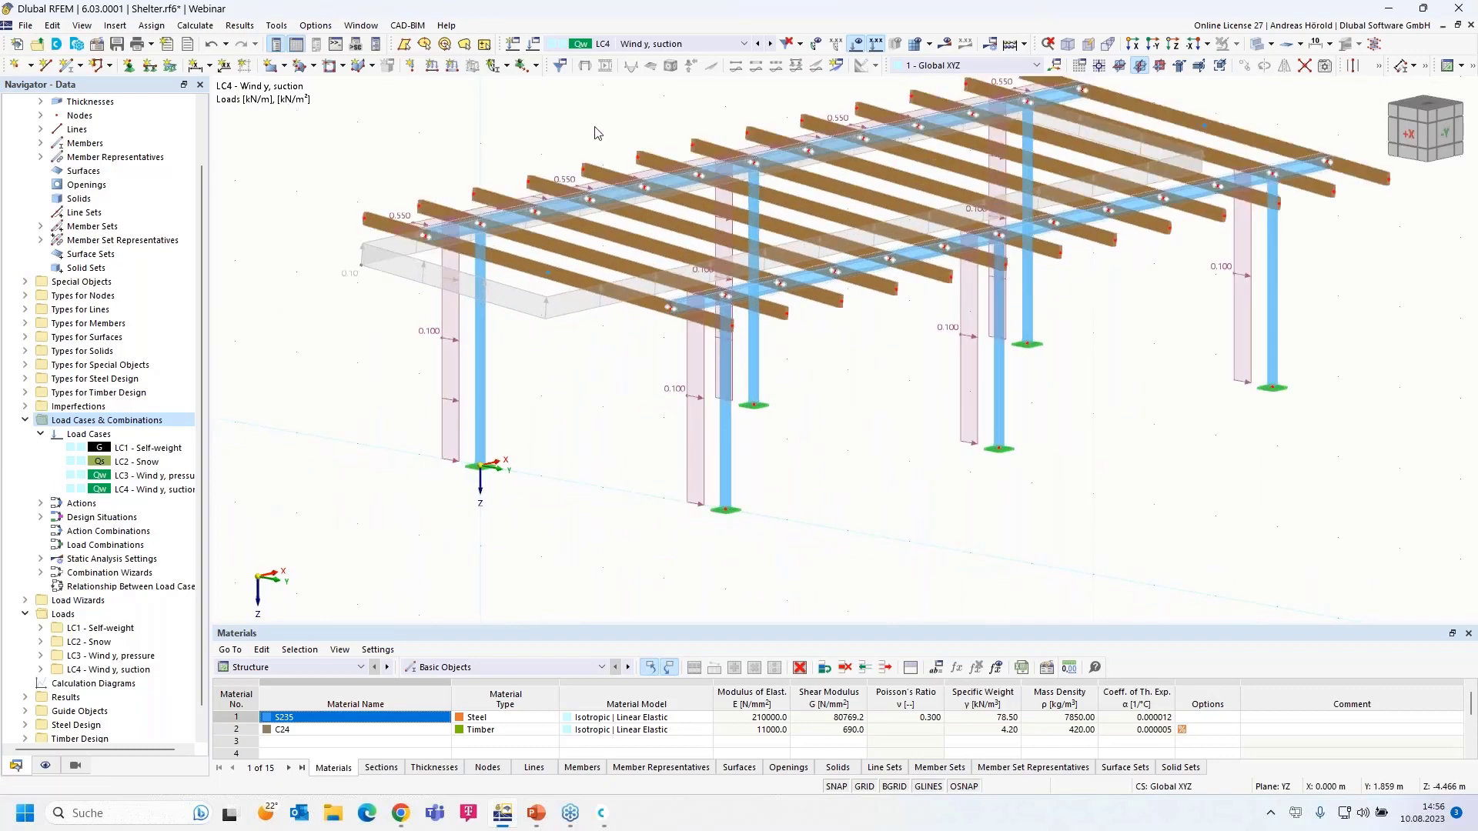
- Create load case LC5 named 'Wind x, pressure'
left_click(533, 44)
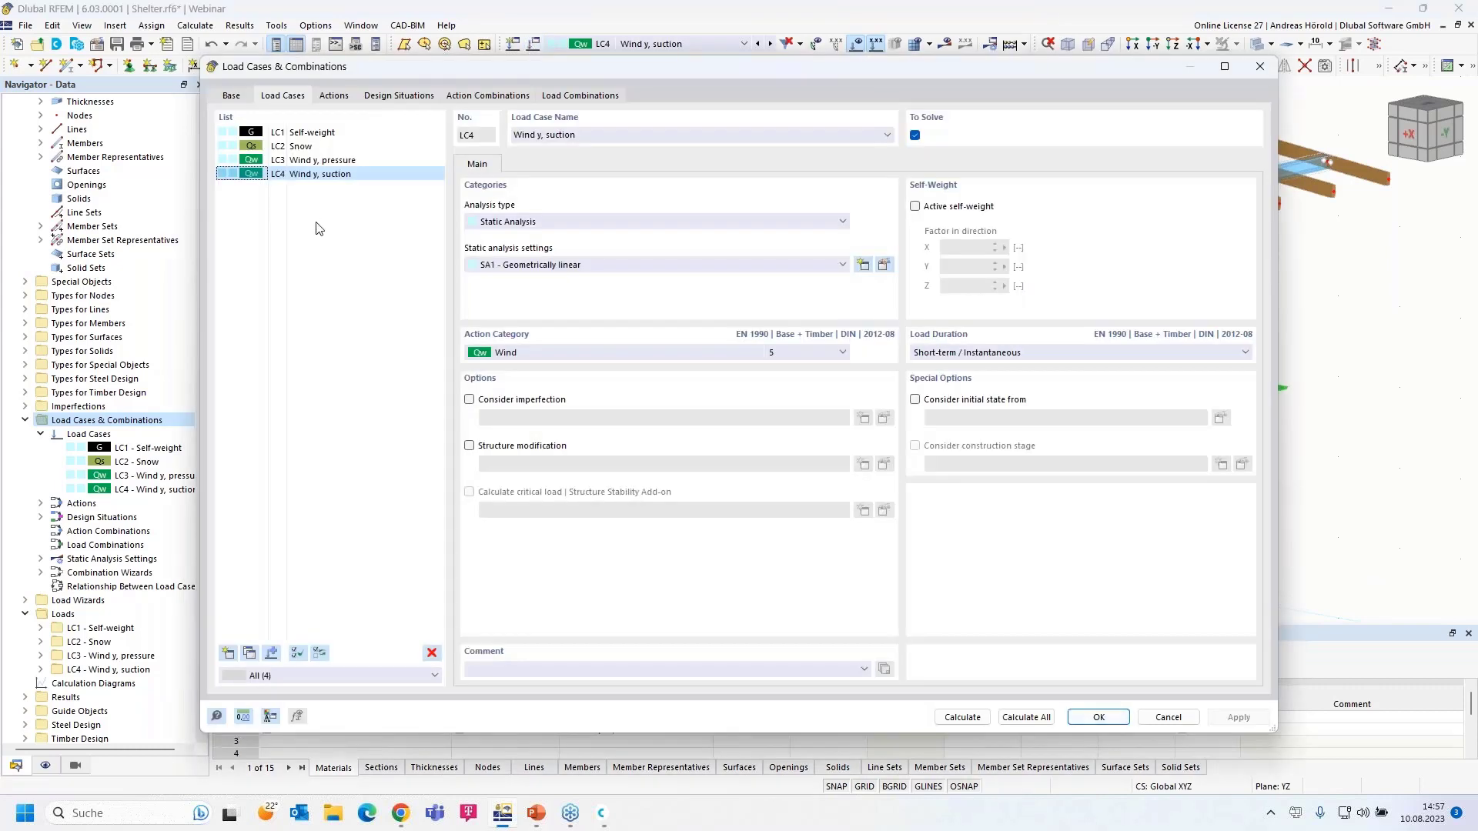
left_click(1256, 68)
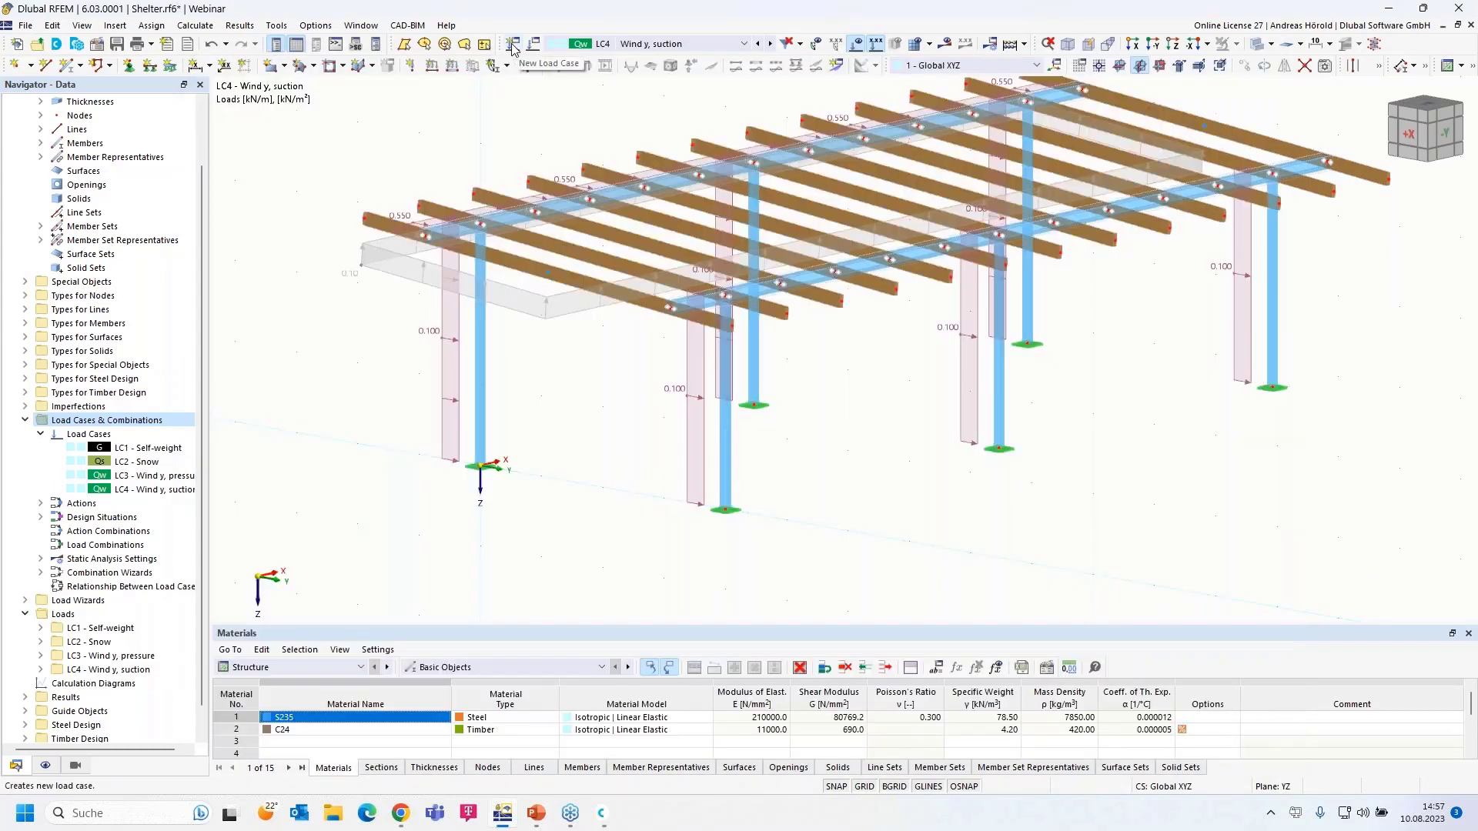
left_click(512, 46)
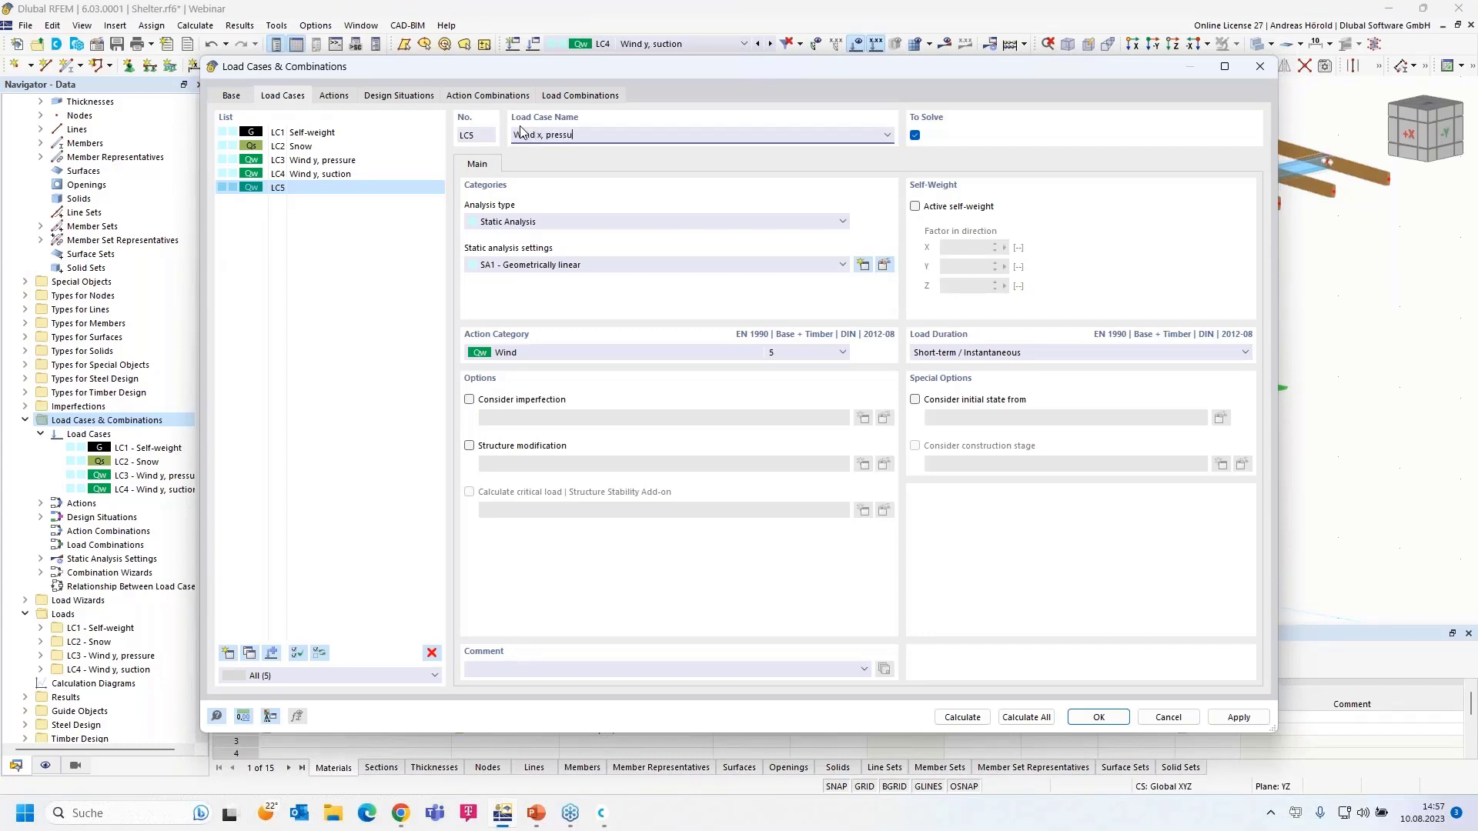
left_click(1098, 717)
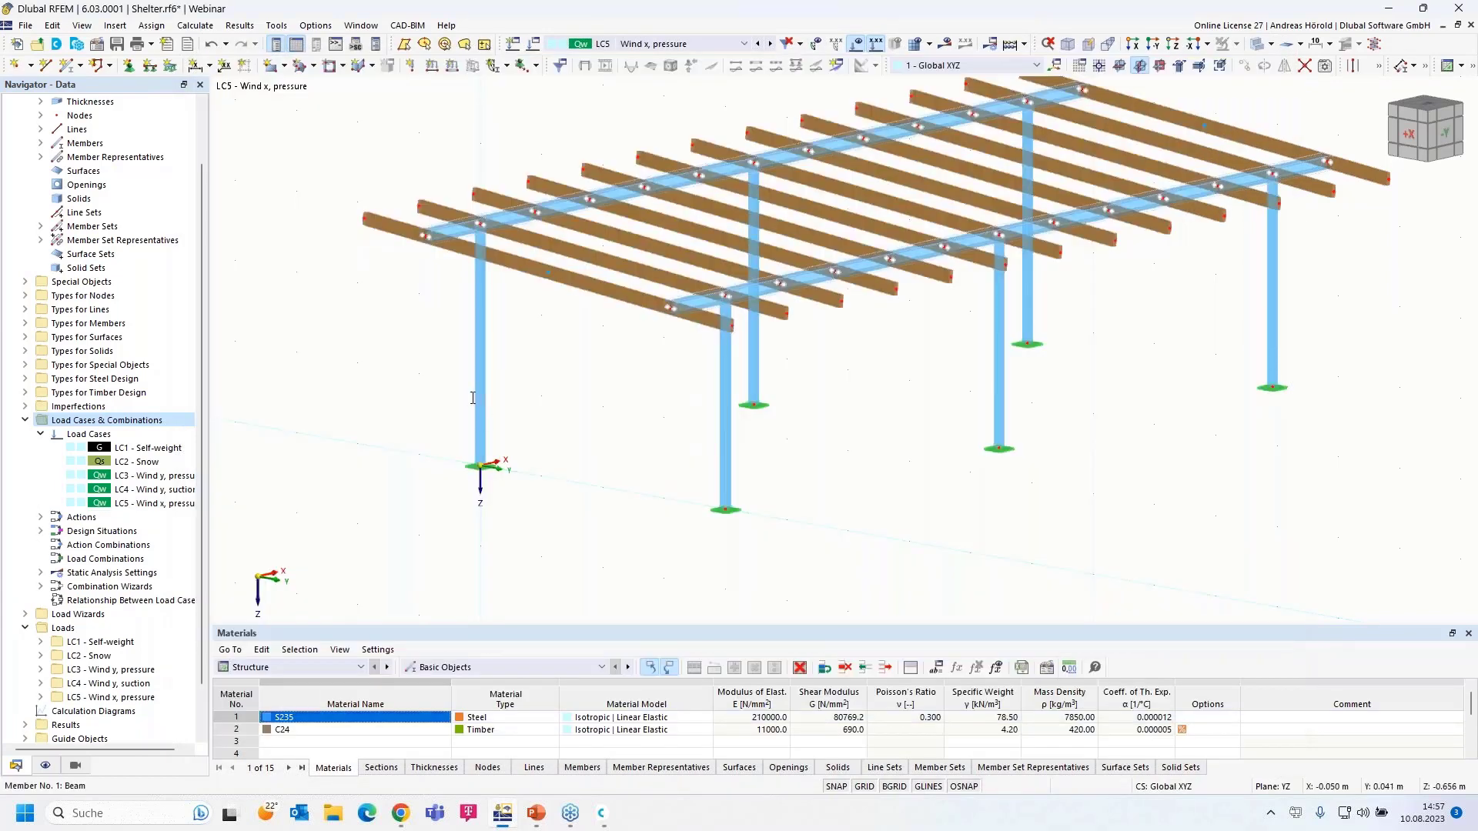
- Start a Member Loads from Area Load wizard in Local z with a 0.10 kN/m² load
middle_click_drag(557, 367, 526, 452)
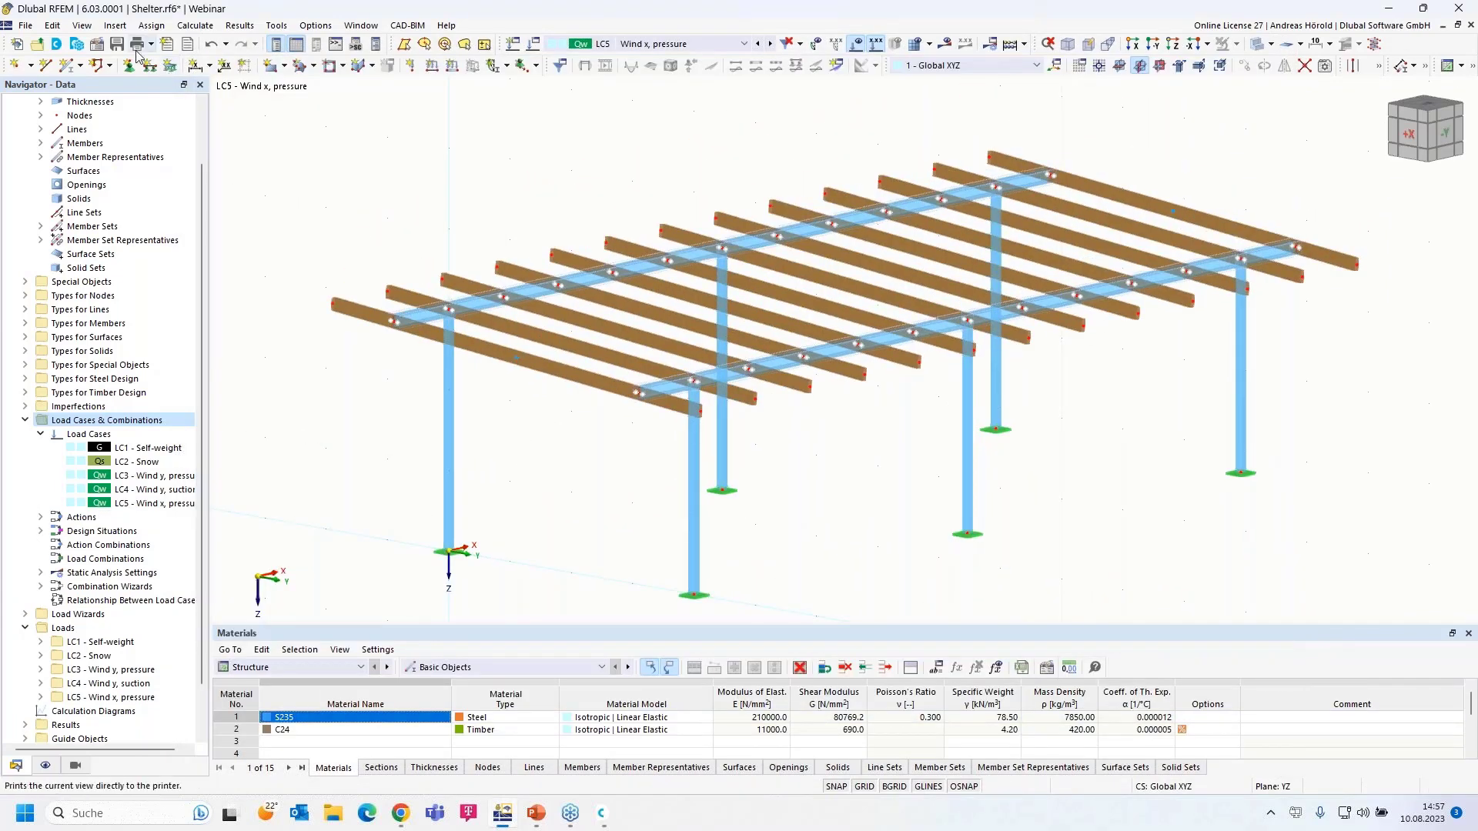
left_click(114, 26)
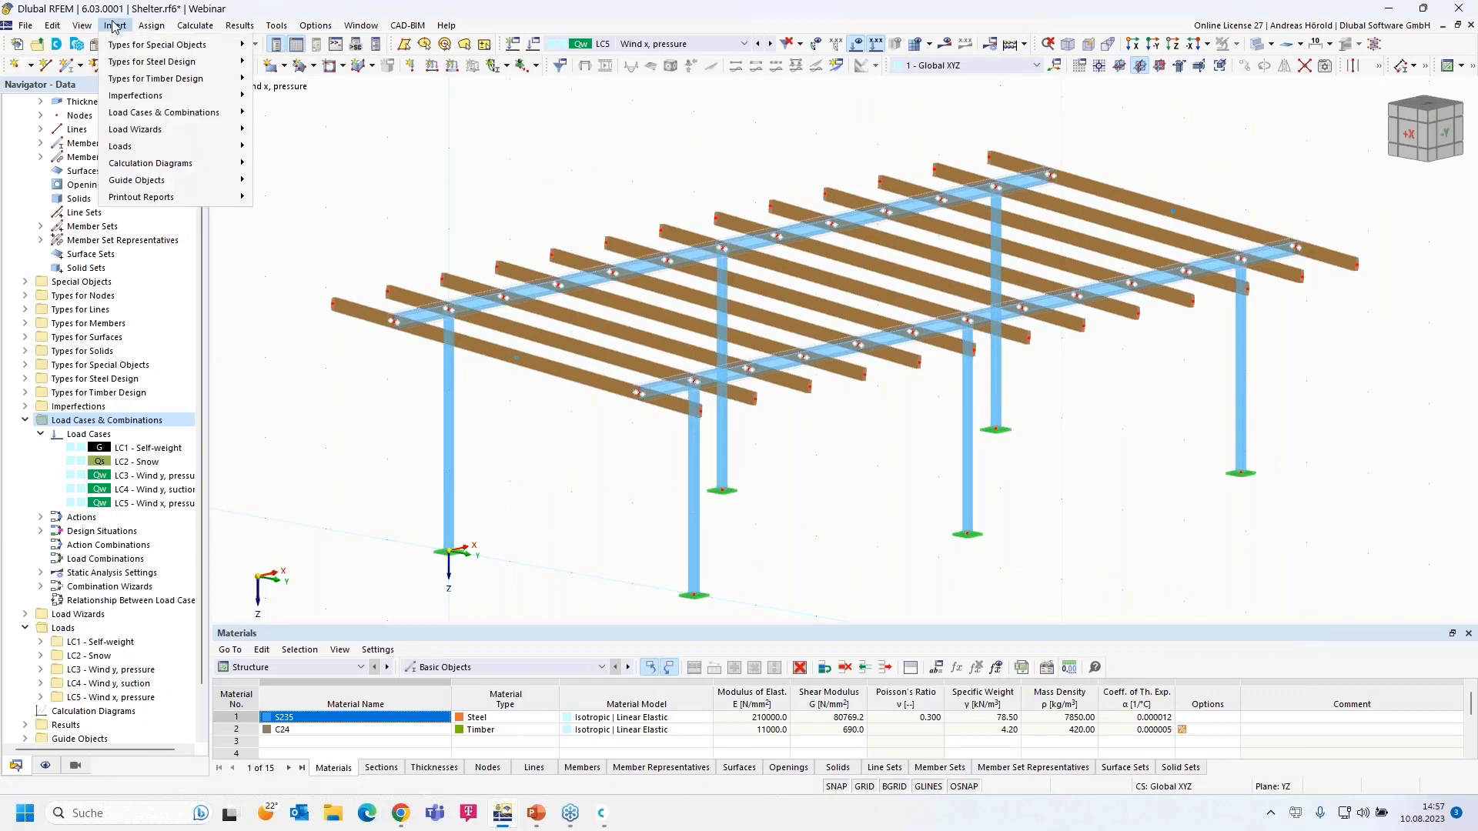
mouse_move(188, 252)
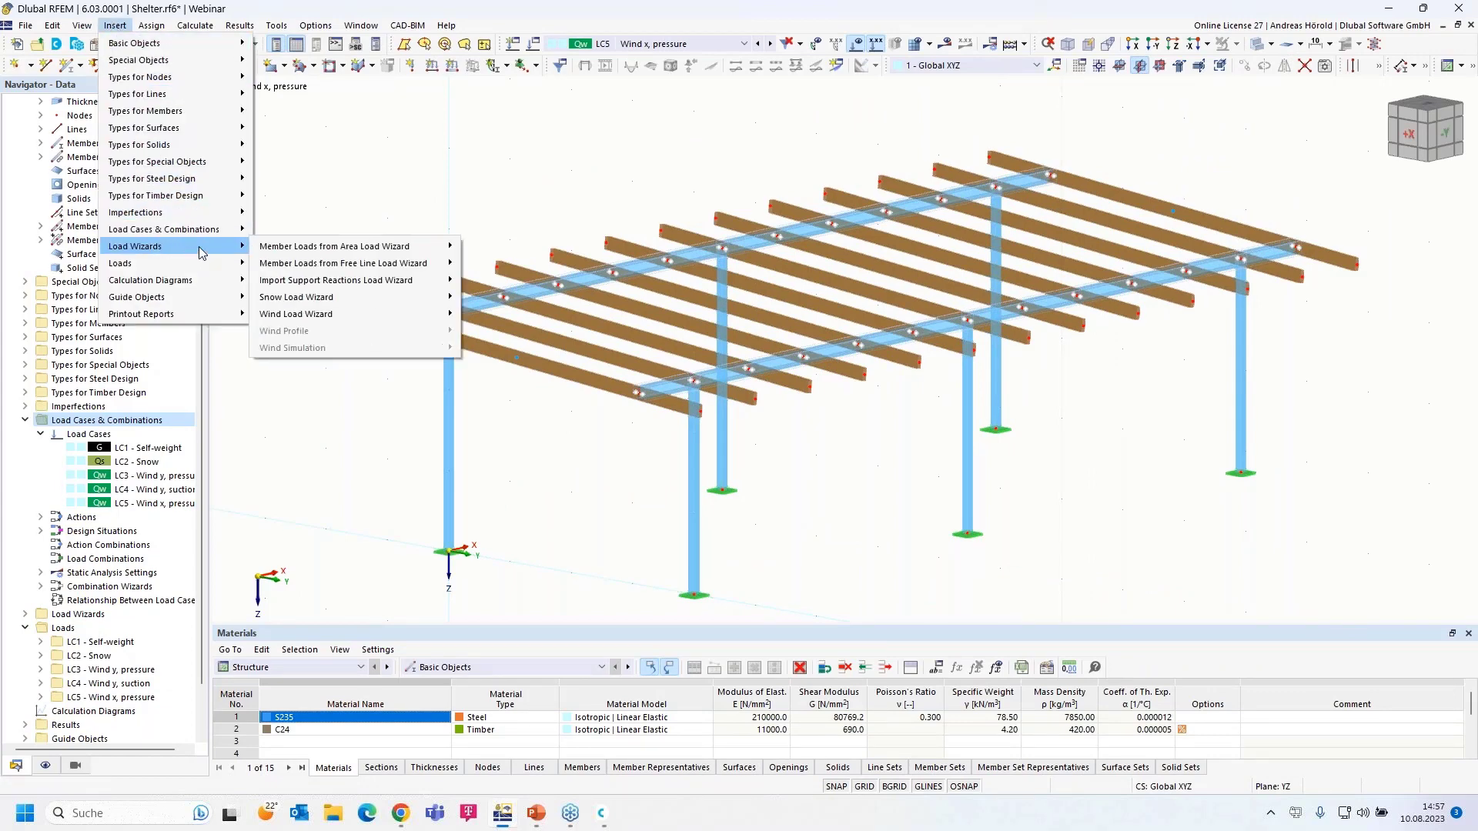
mouse_move(356, 252)
left_click(504, 246)
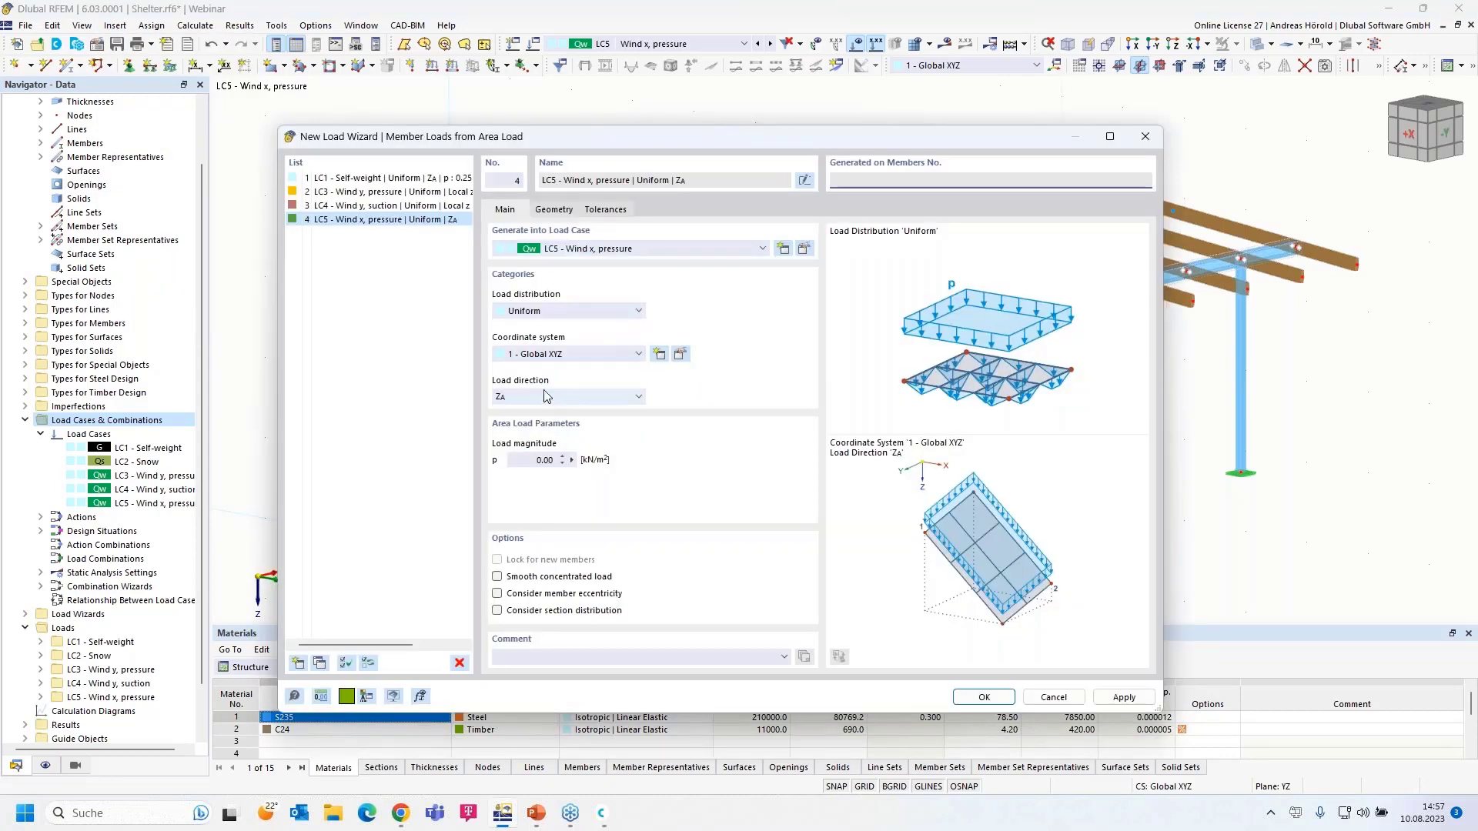
left_click(546, 395)
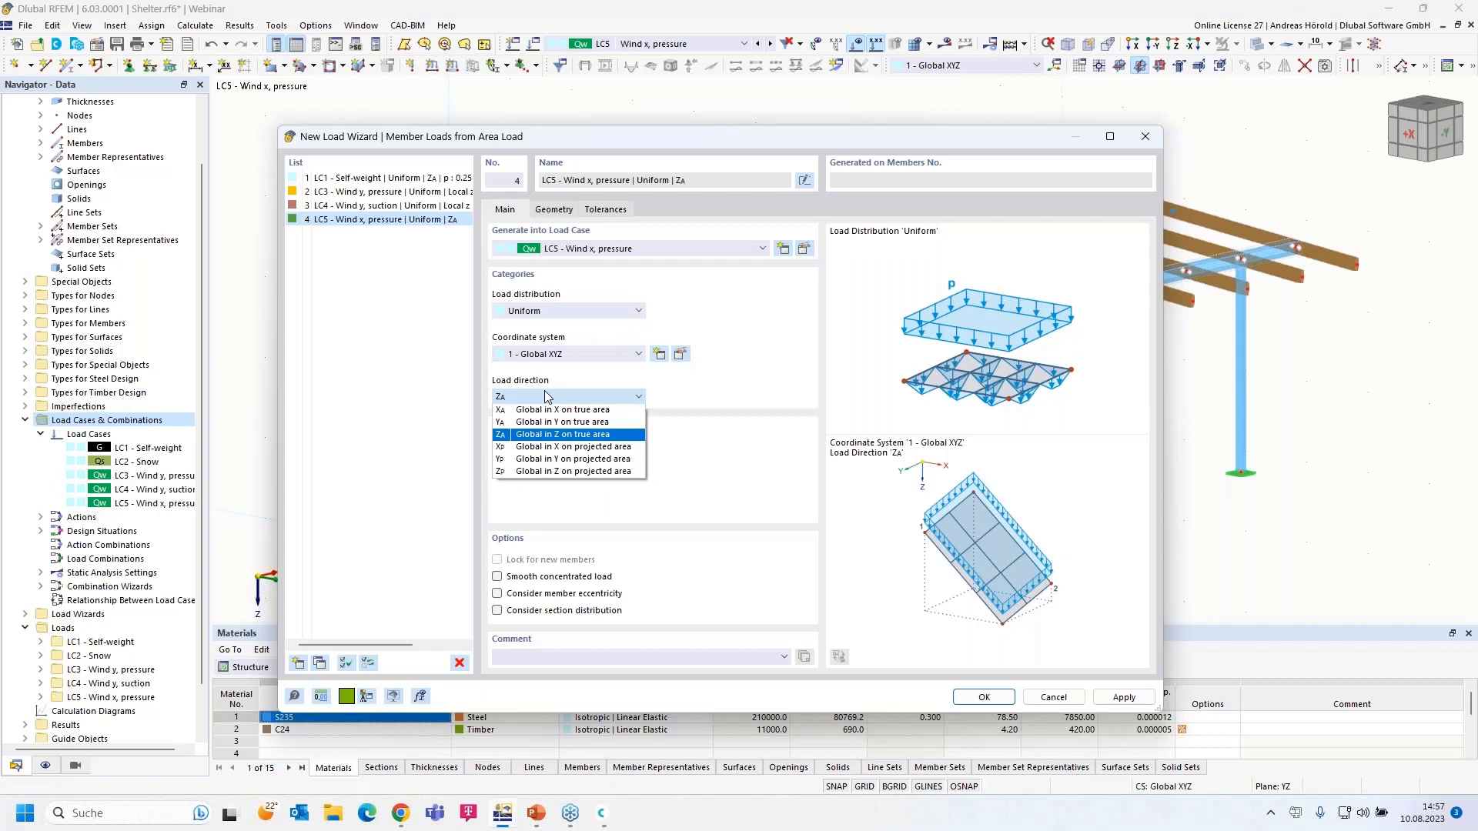
left_click(566, 354)
left_click(549, 377)
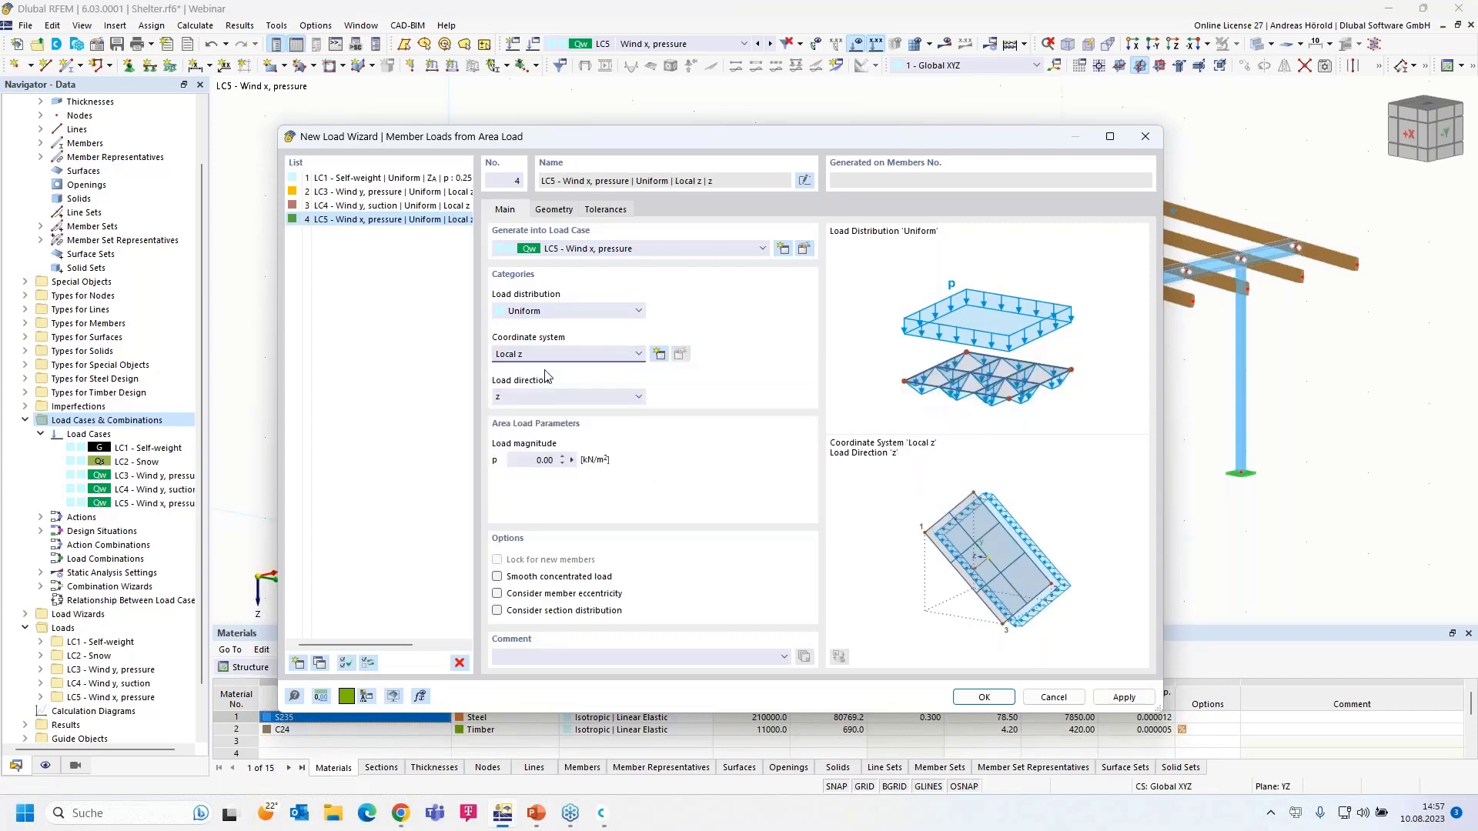
left_click(533, 460)
- Define the load area by corner nodes 71, 39, 40 and 72
left_click(554, 210)
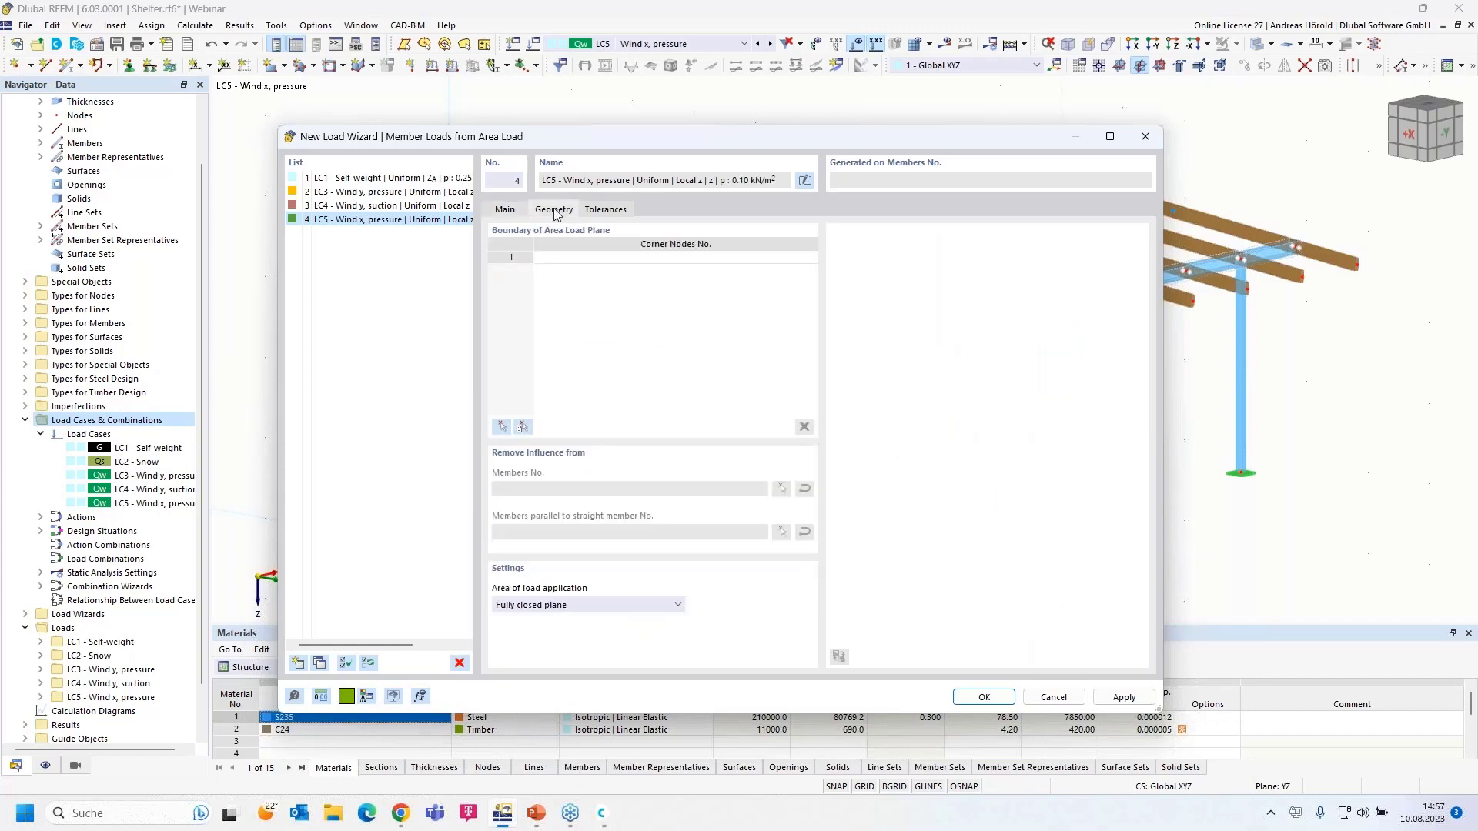
left_click(501, 429)
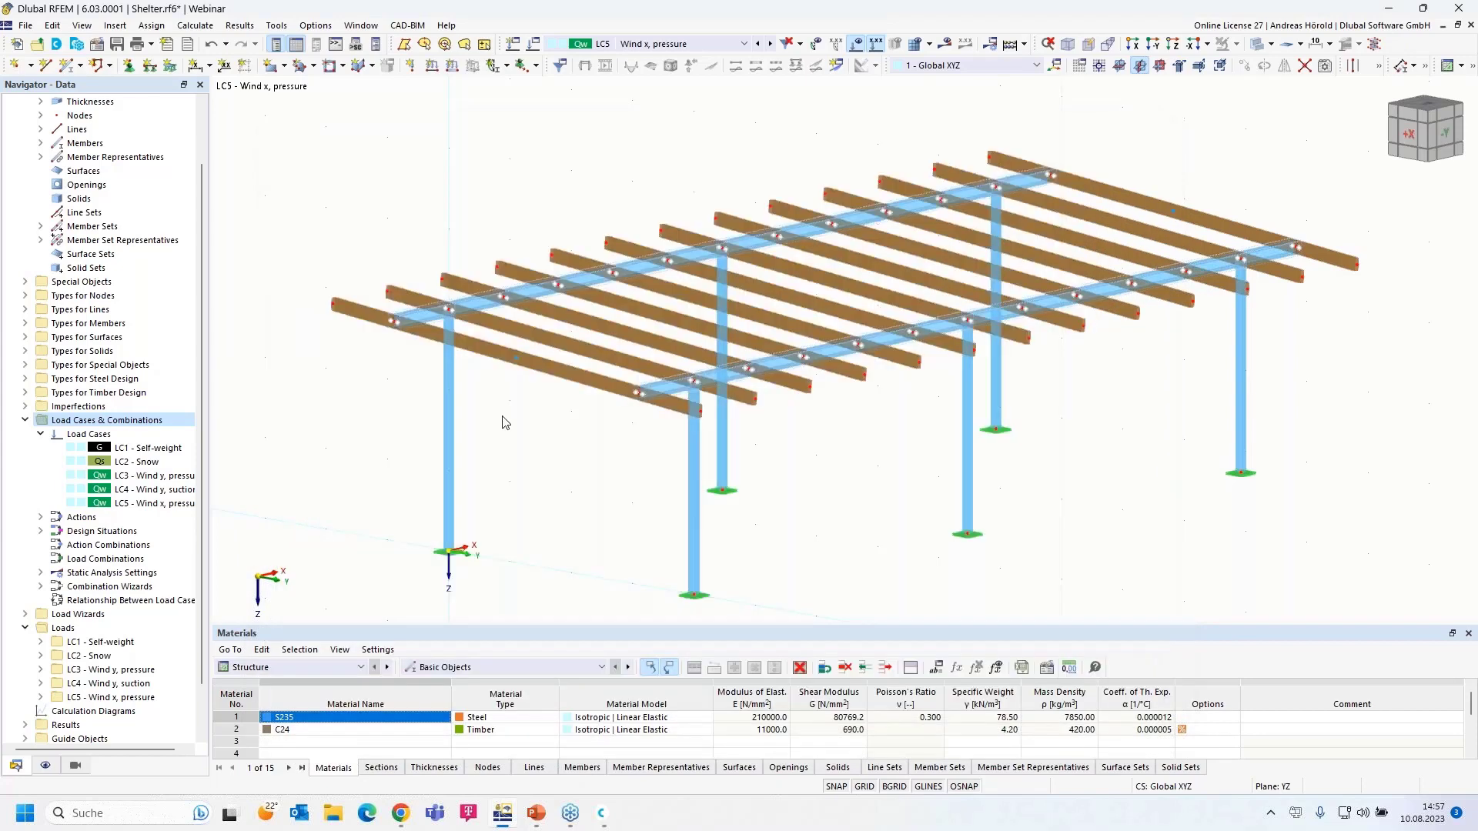
left_click(334, 303)
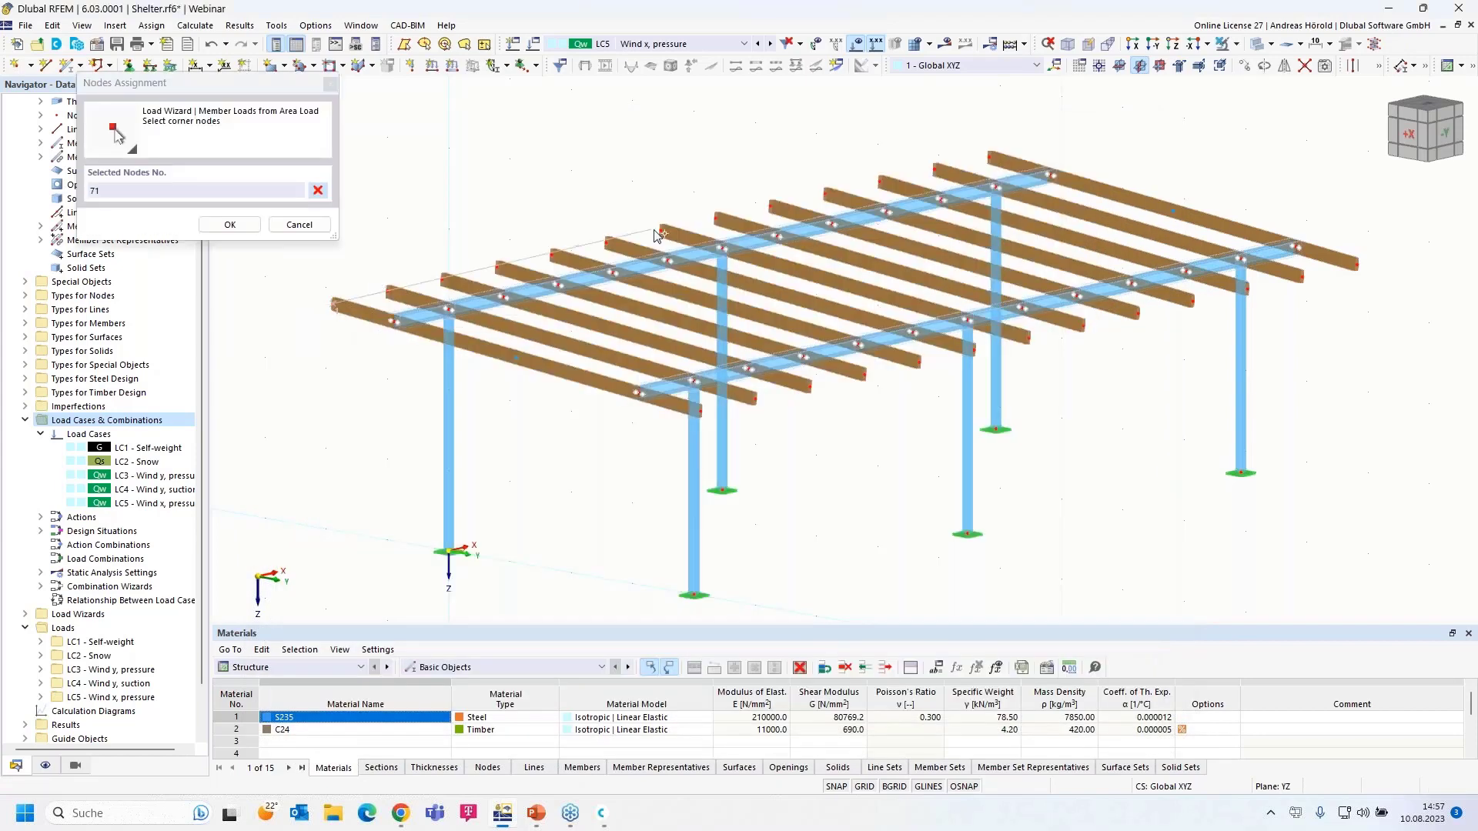
left_click(662, 229)
left_click(1030, 339)
left_click(698, 410)
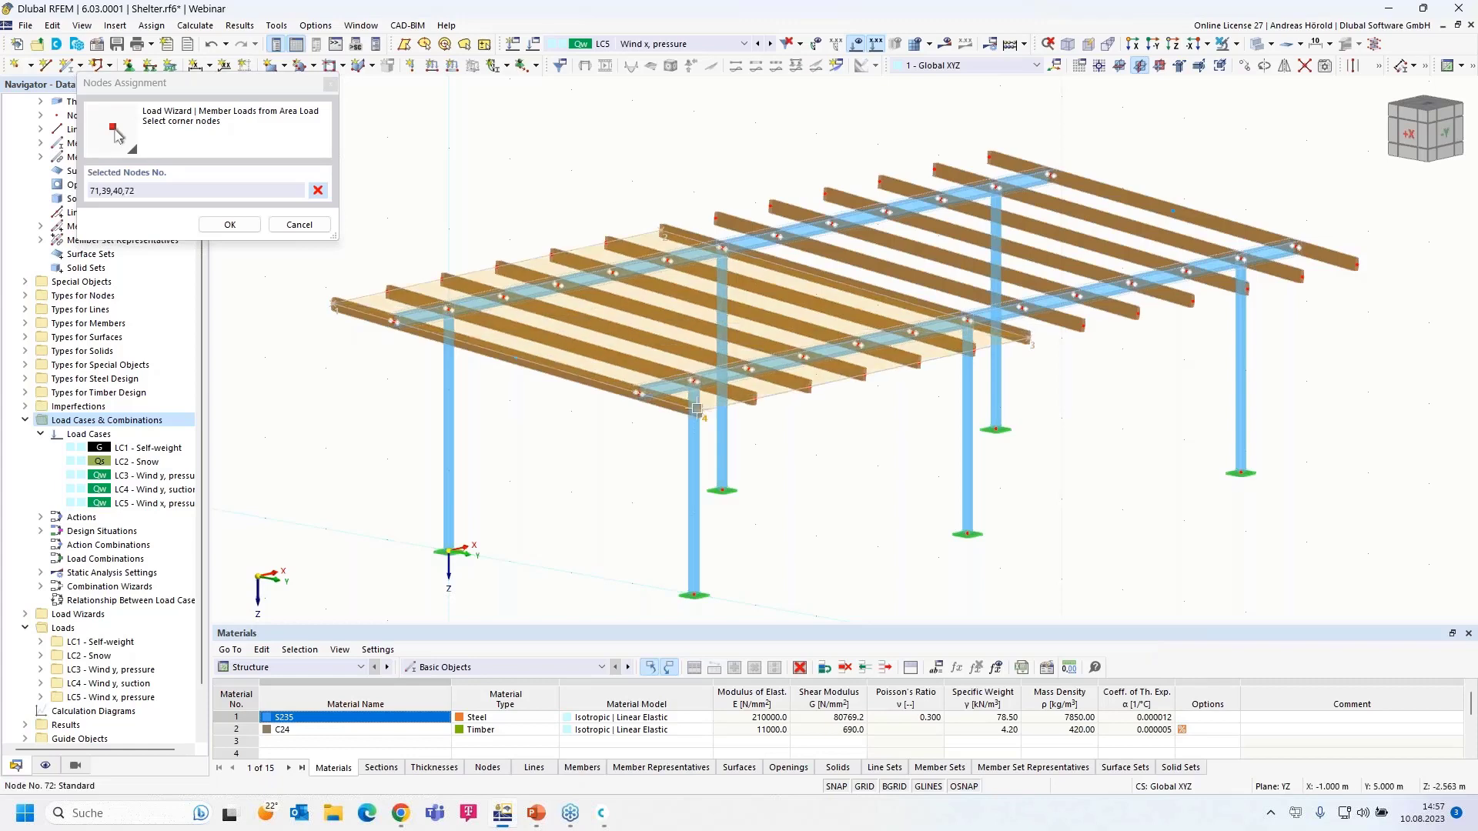
left_click(335, 304)
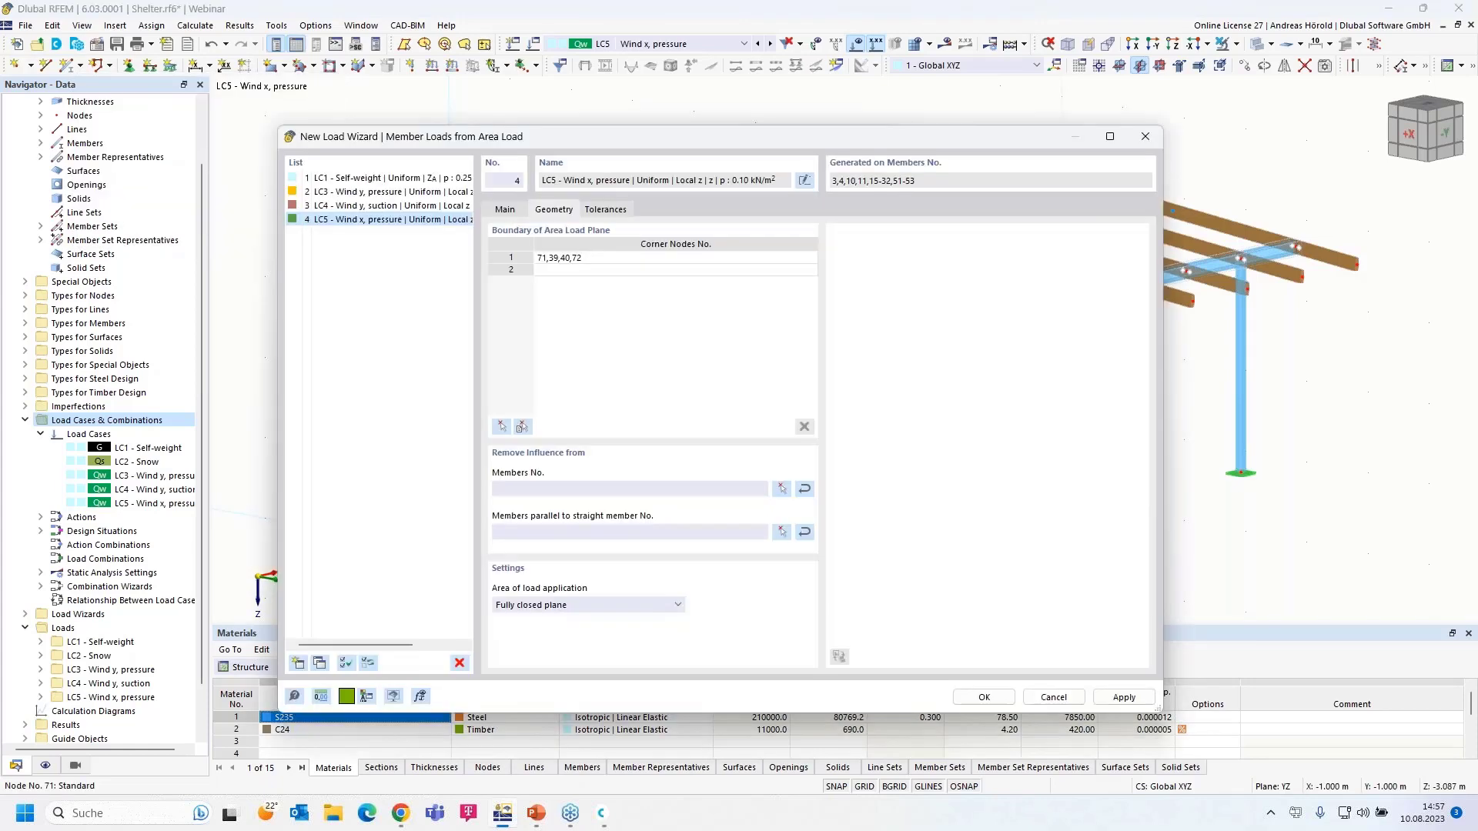
- Exclude members parallel to member 11 and create the wizard in LC5
left_click(782, 537)
left_click(829, 348)
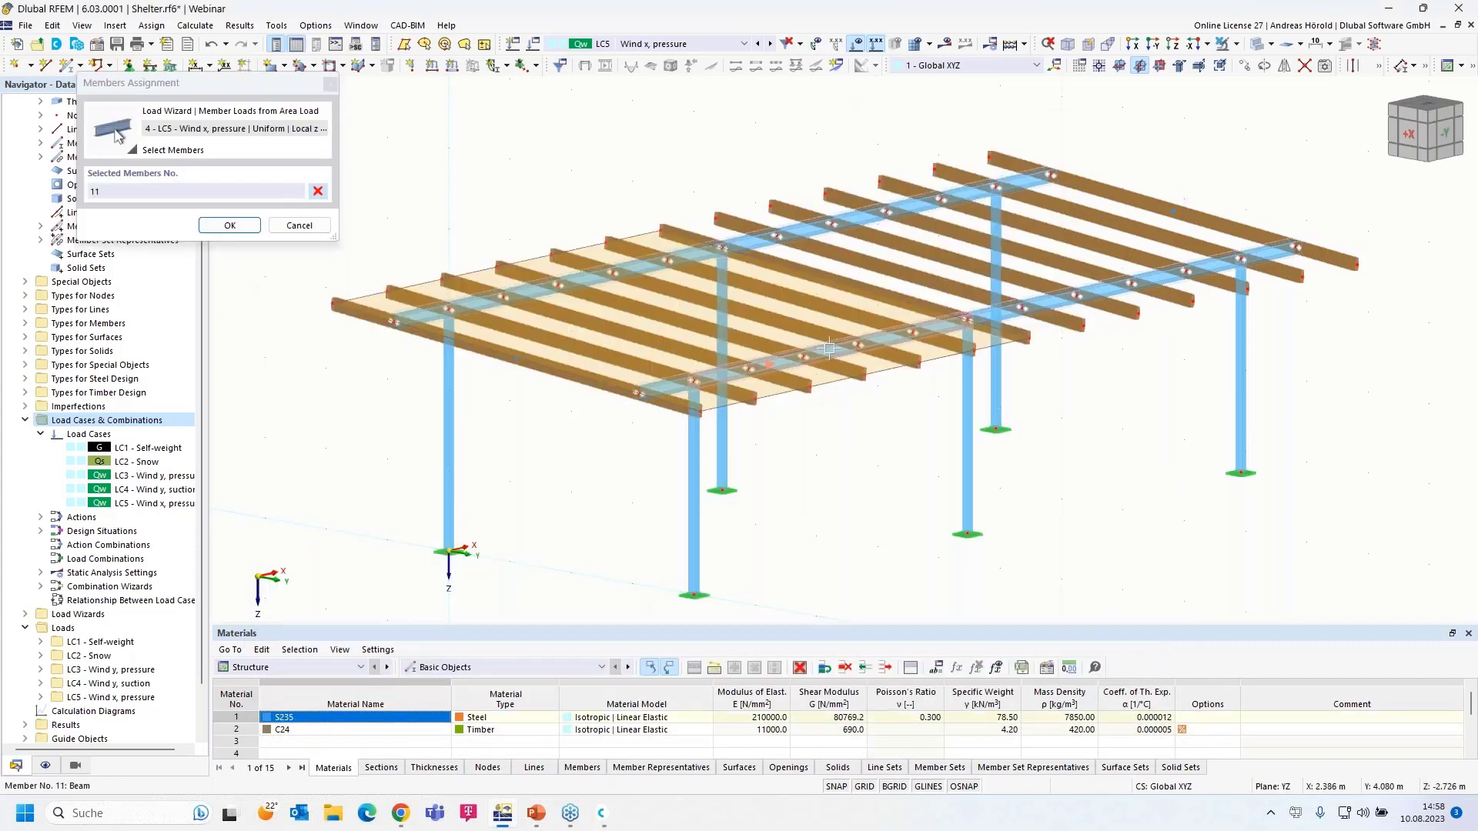
left_click(228, 225)
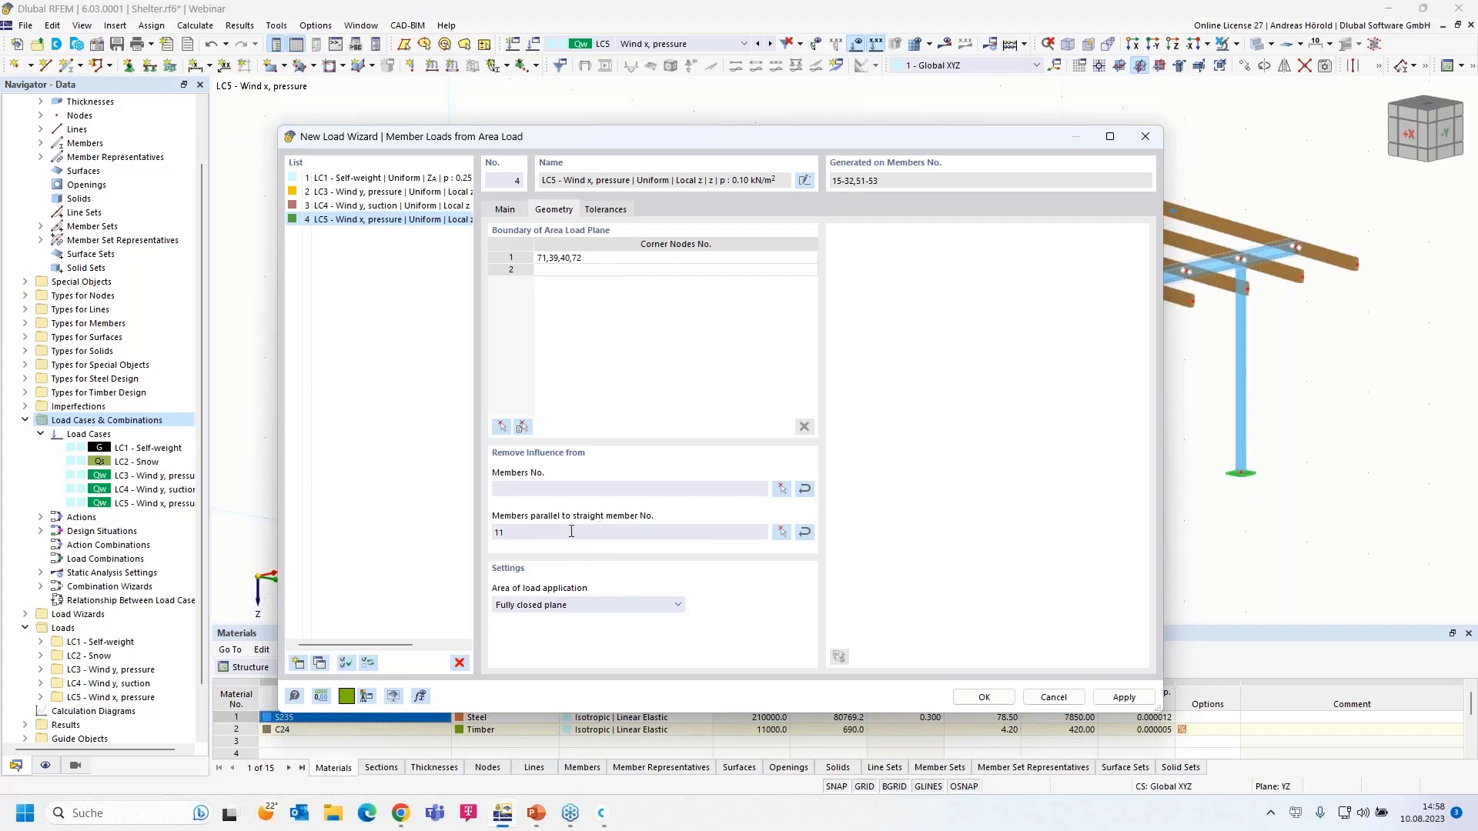
left_click(985, 696)
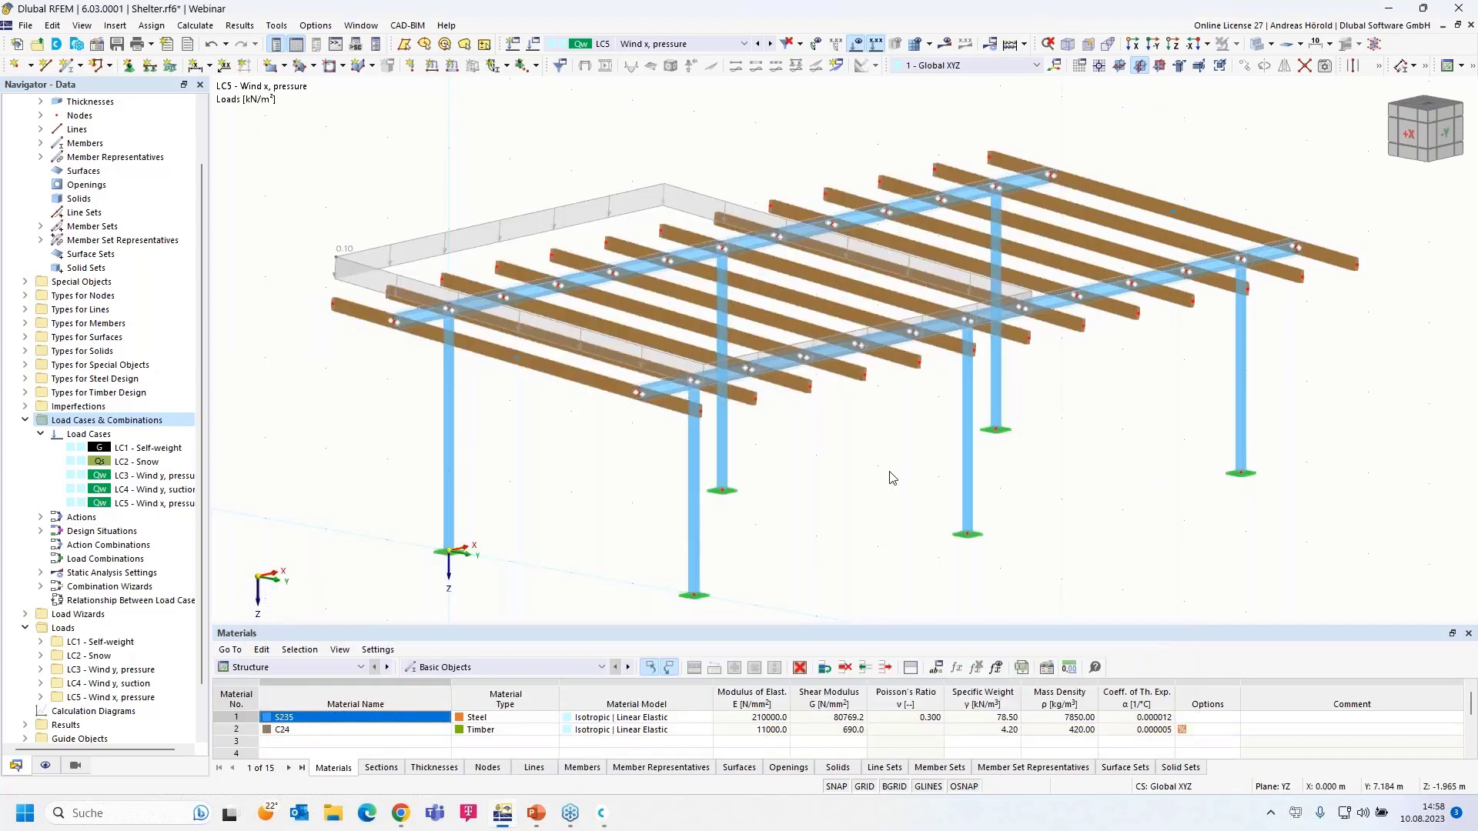
- Preview the wizard's per-beam loads, revert to the single area-load display, then window-select the six columns
right_click(497, 227)
left_click(551, 318)
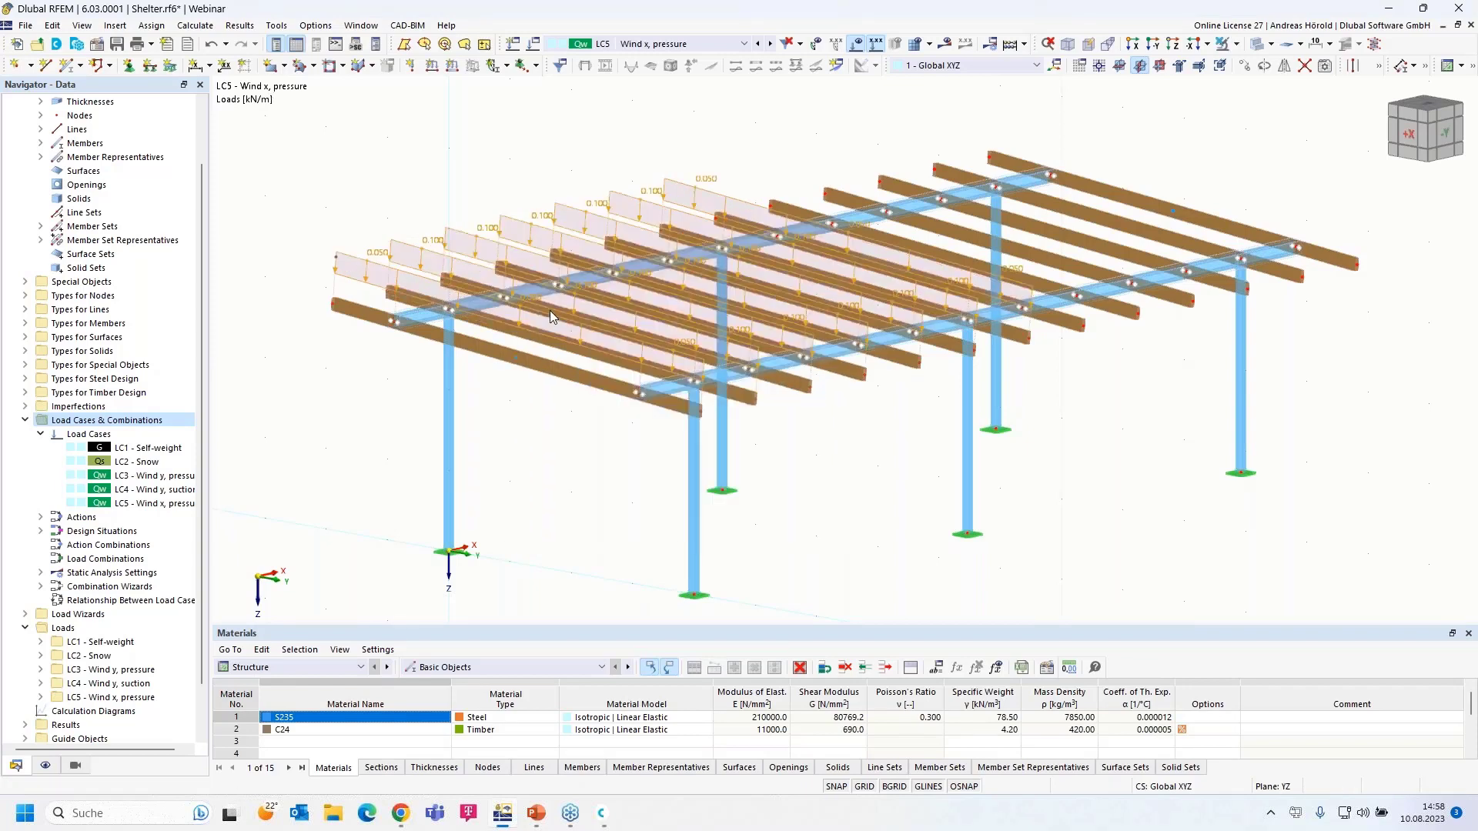
right_click(553, 316)
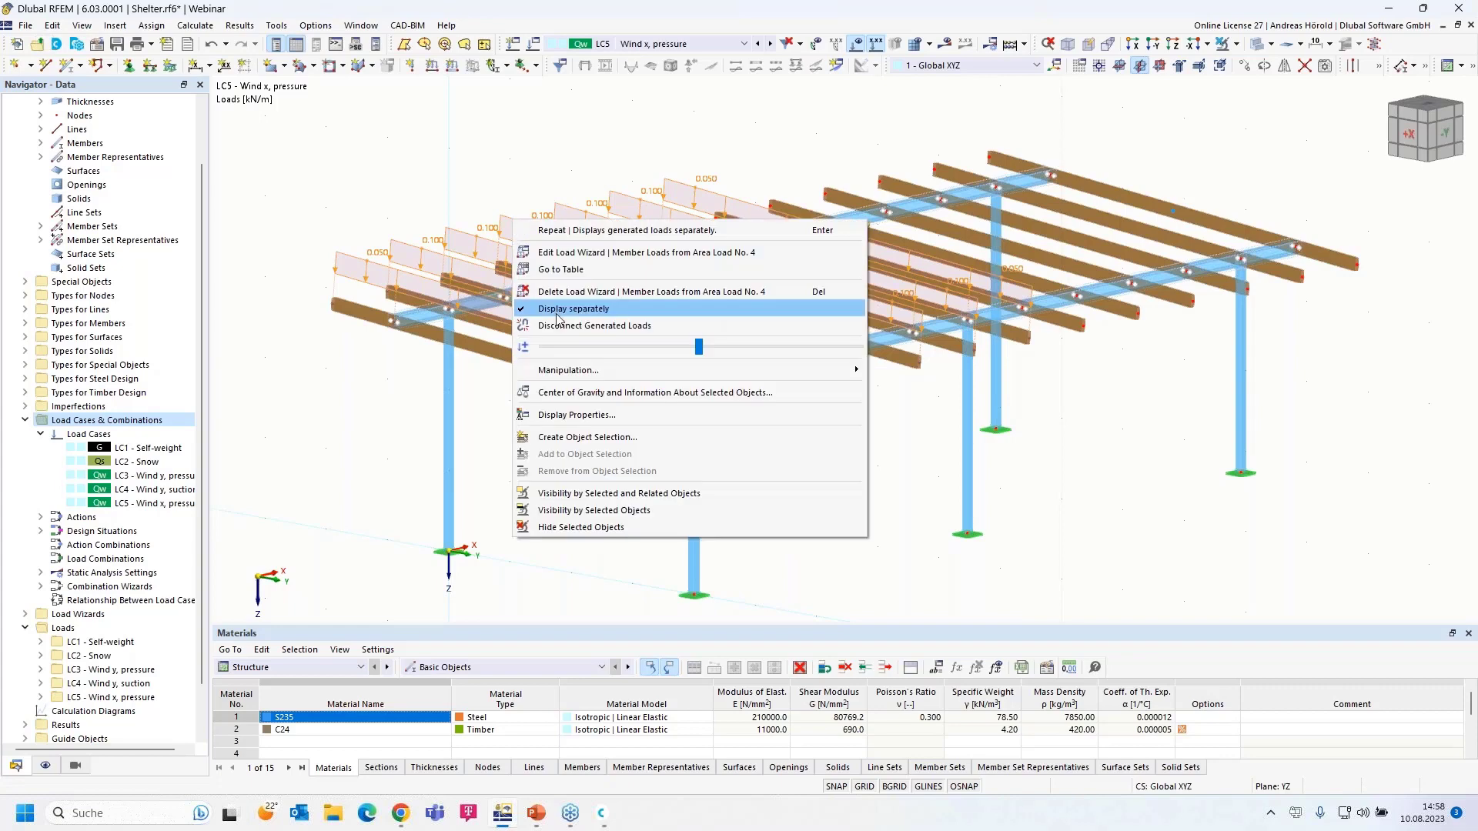
left_click(557, 316)
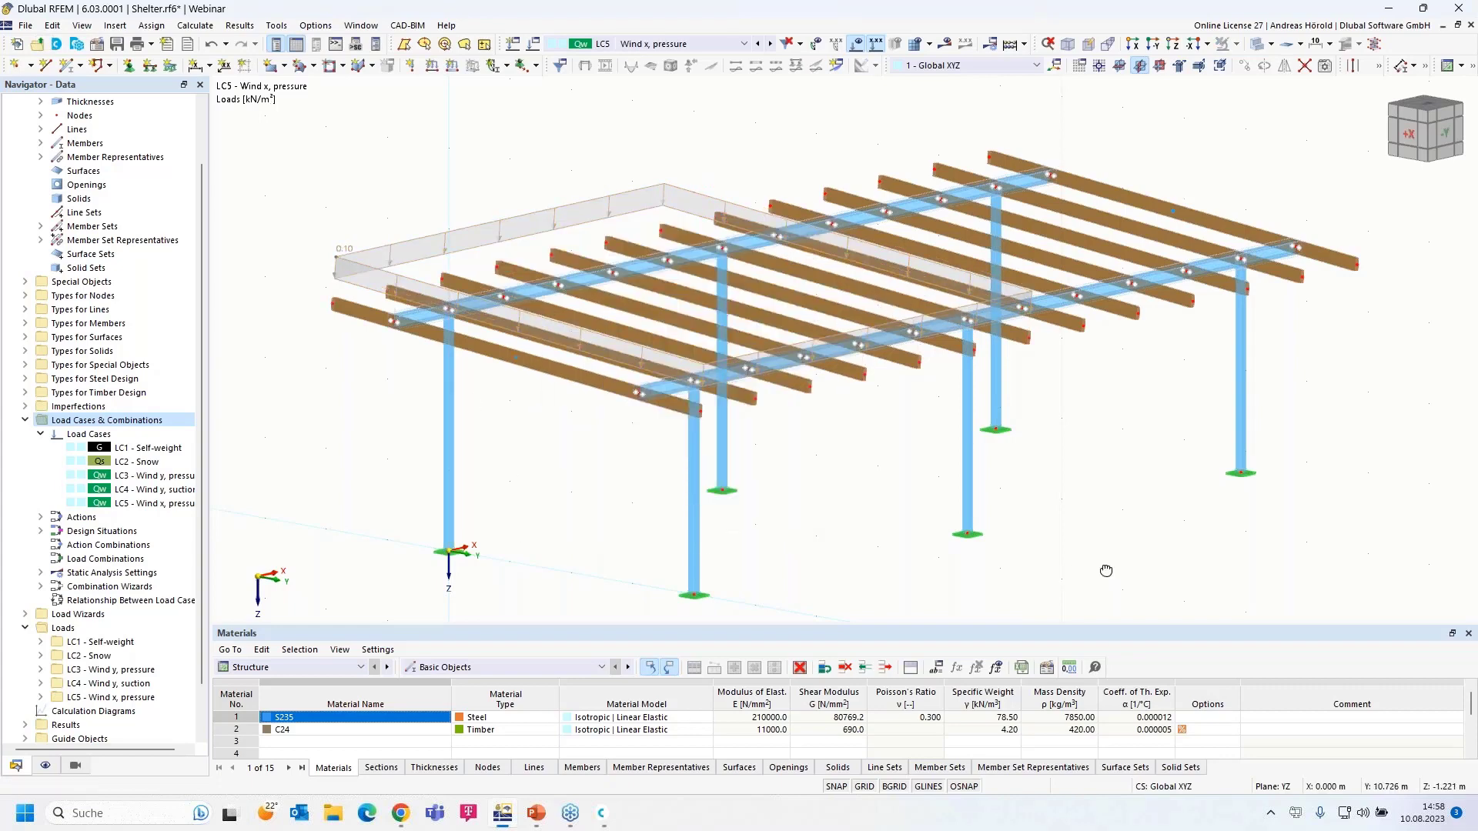
left_click_drag(1337, 415, 222, 531)
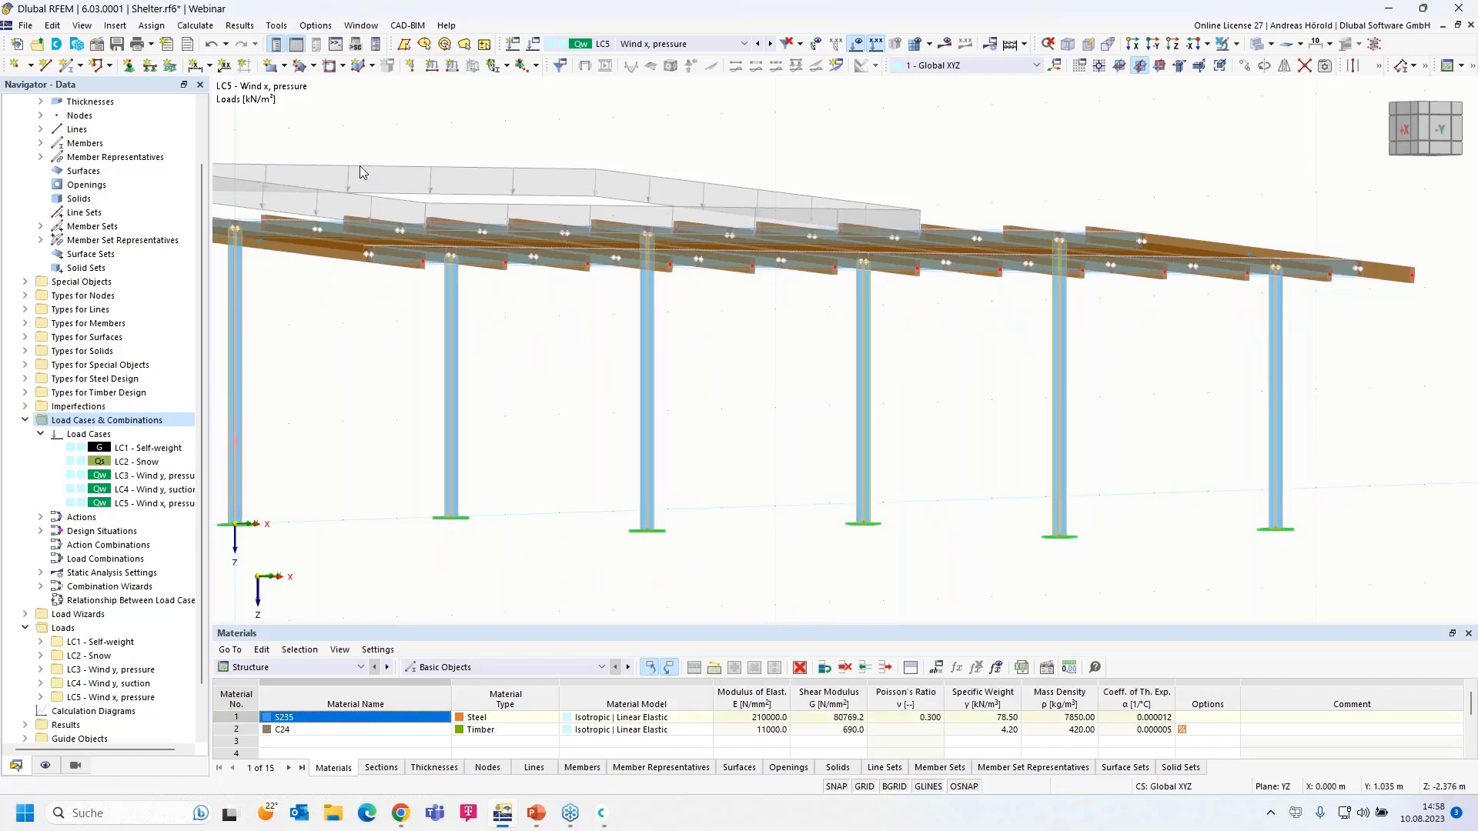
- Apply a uniform 0.1 kN/m member load in global X to the selected columns
left_click(453, 66)
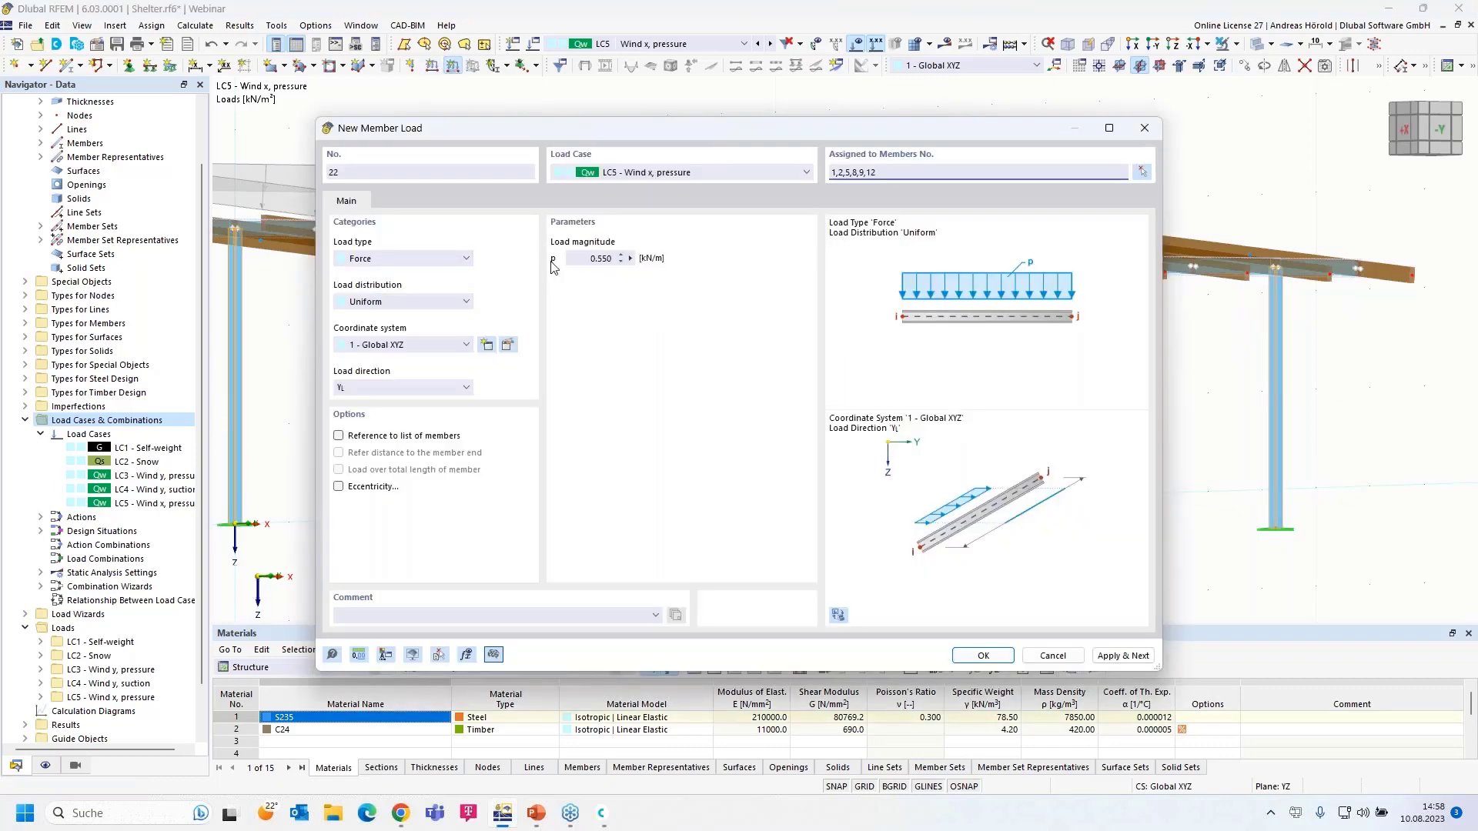
left_click(581, 259)
type("0,1")
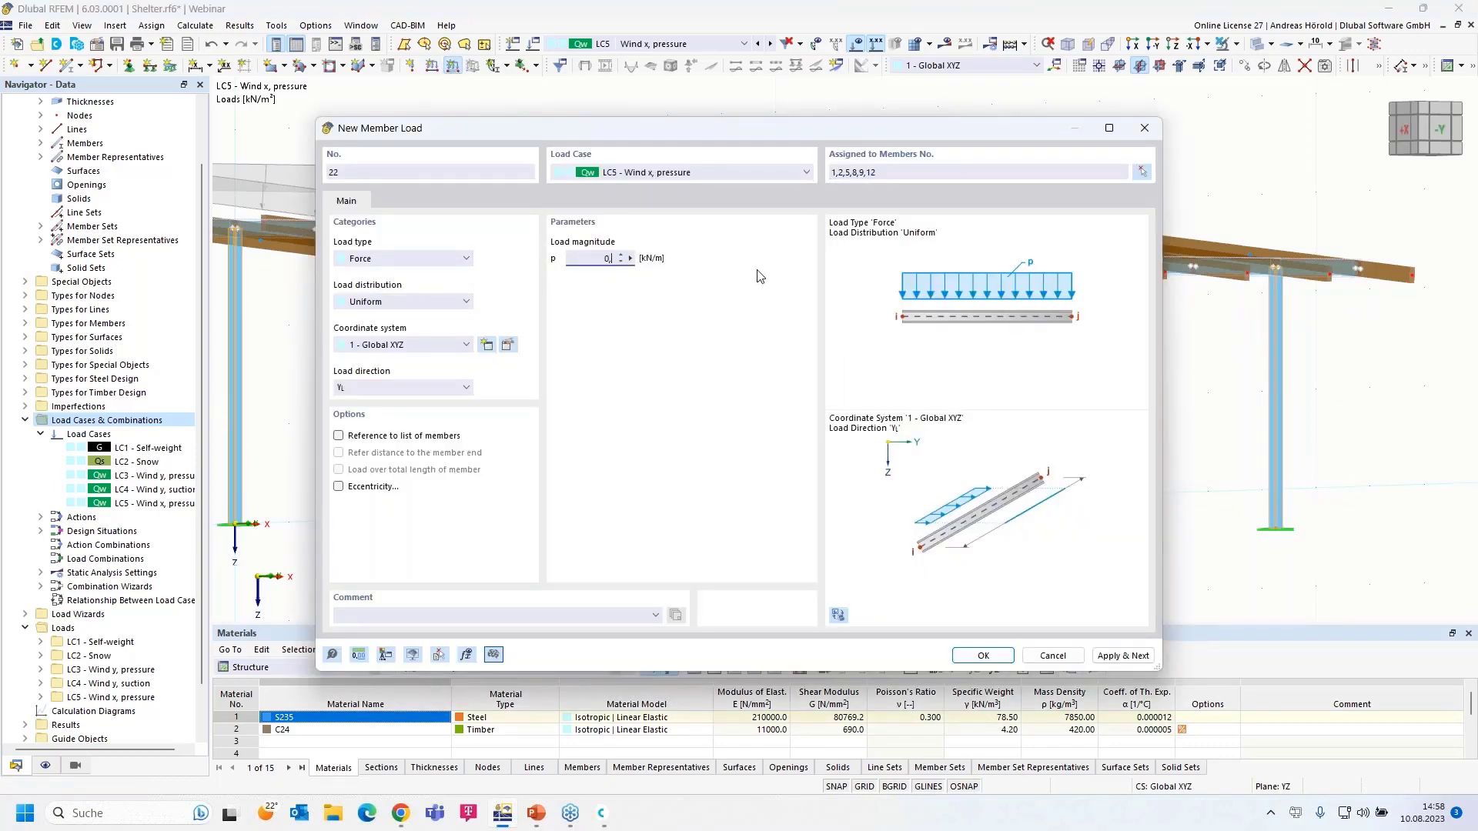
left_click(400, 395)
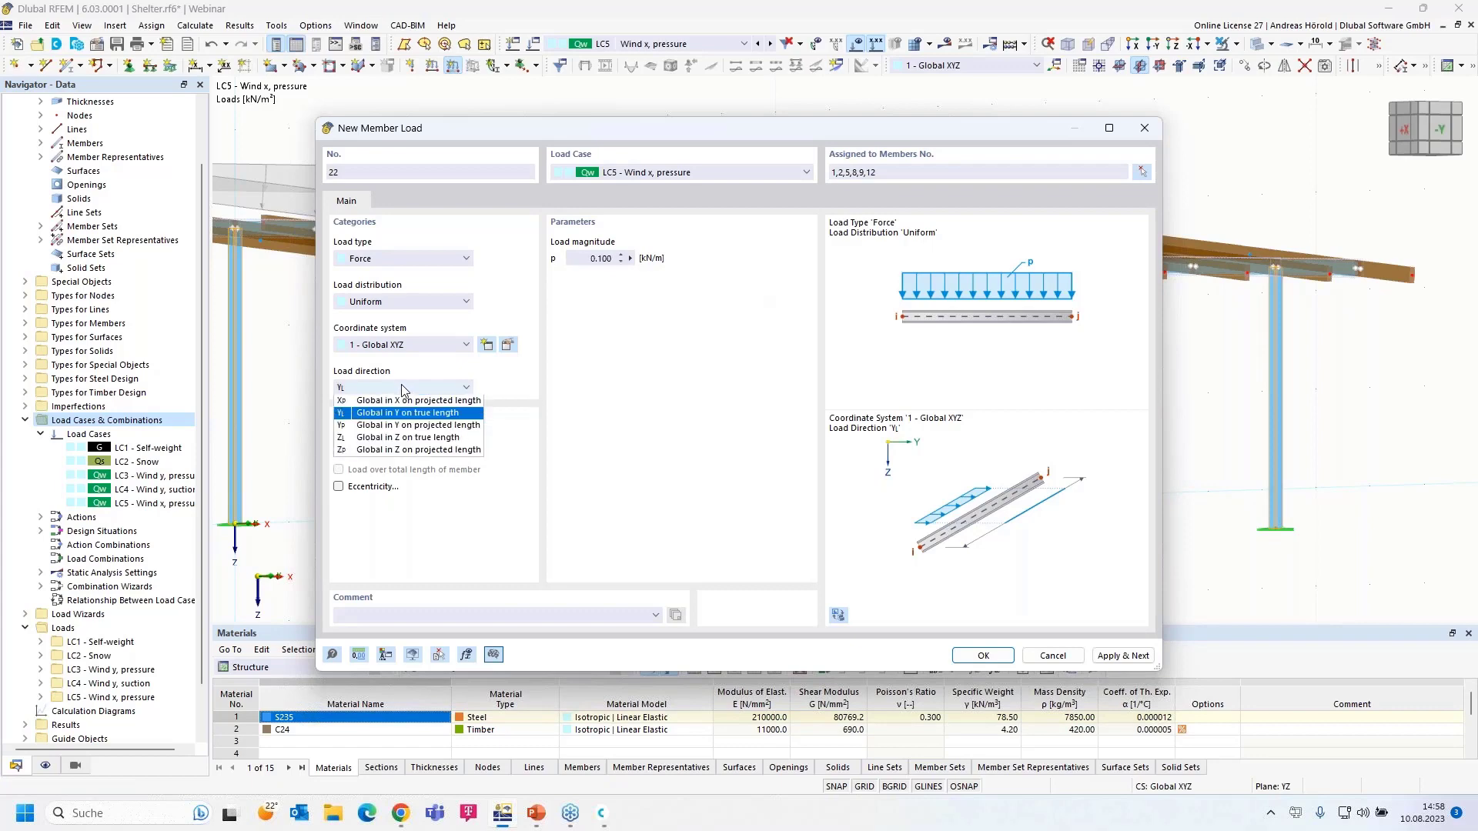
left_click(378, 398)
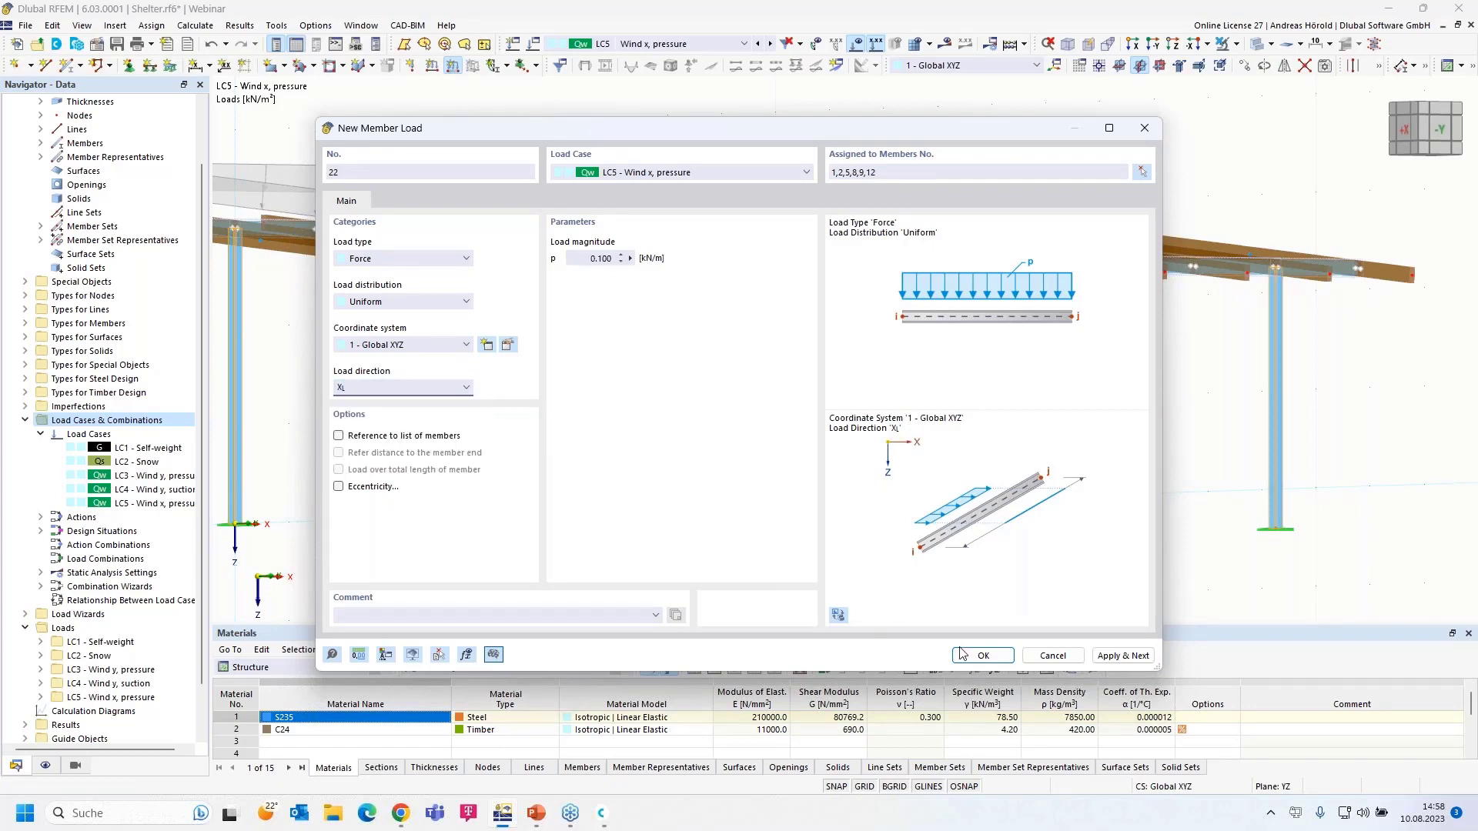
left_click(983, 655)
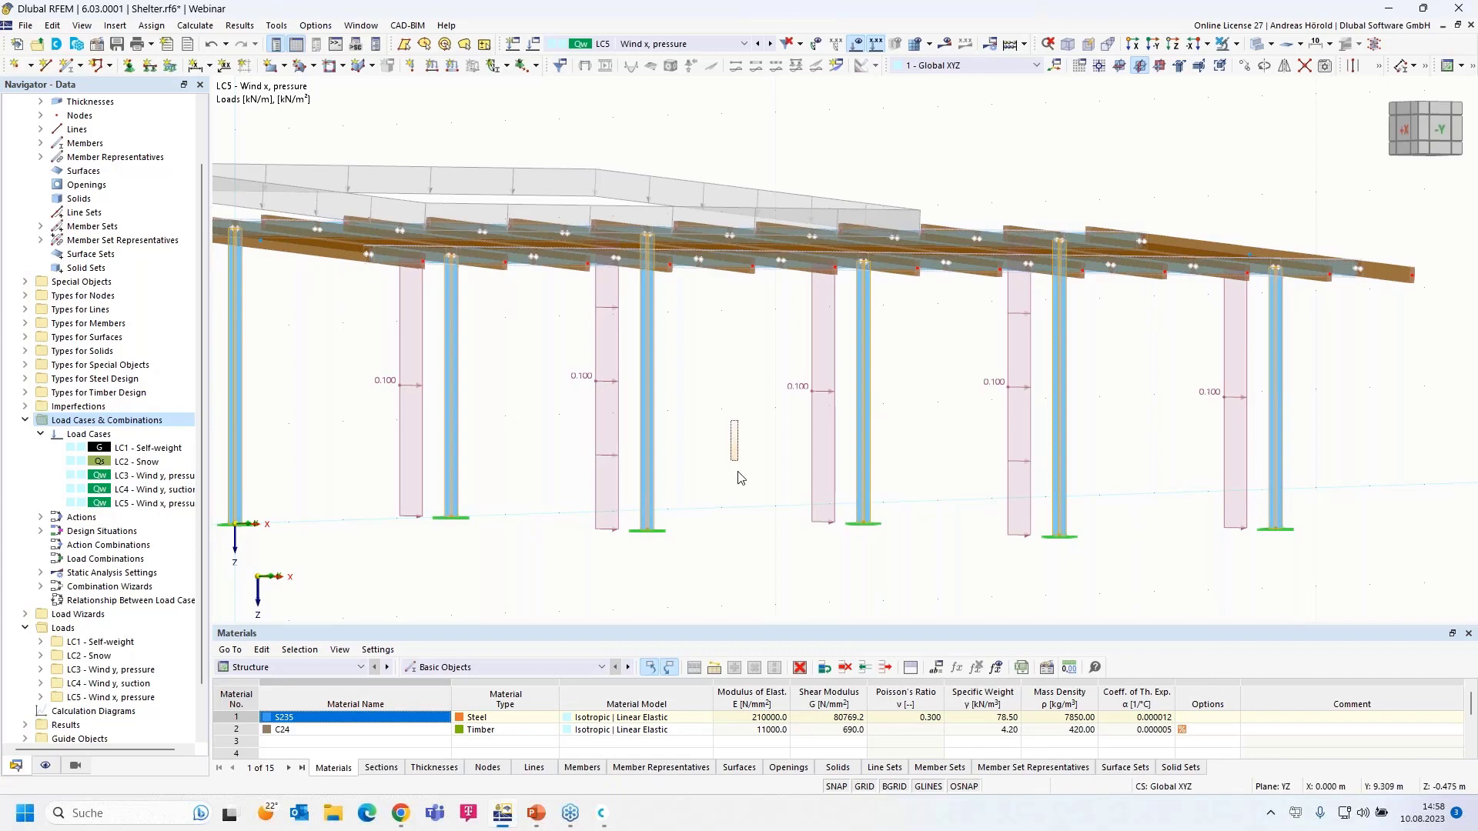
- Zoom, orbit and pan the view to inspect the loaded columns
left_click_drag(711, 456, 677, 505)
scroll(678, 504, "up", 6)
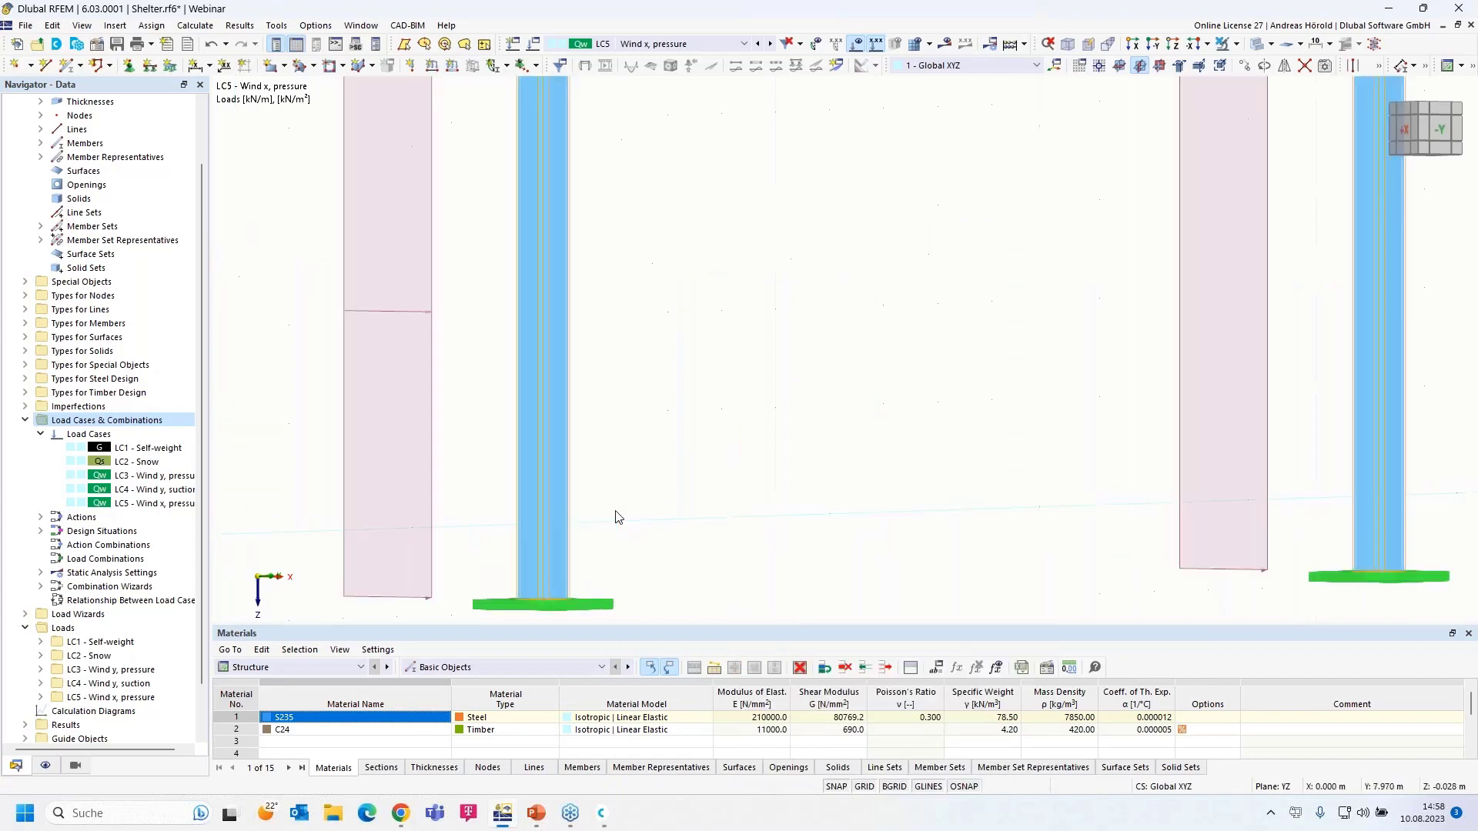
scroll(615, 509, "down", 7)
middle_click_drag(703, 488, 689, 534, "ctrl")
middle_click_drag(590, 532, 799, 490)
scroll(799, 492, "down", 2)
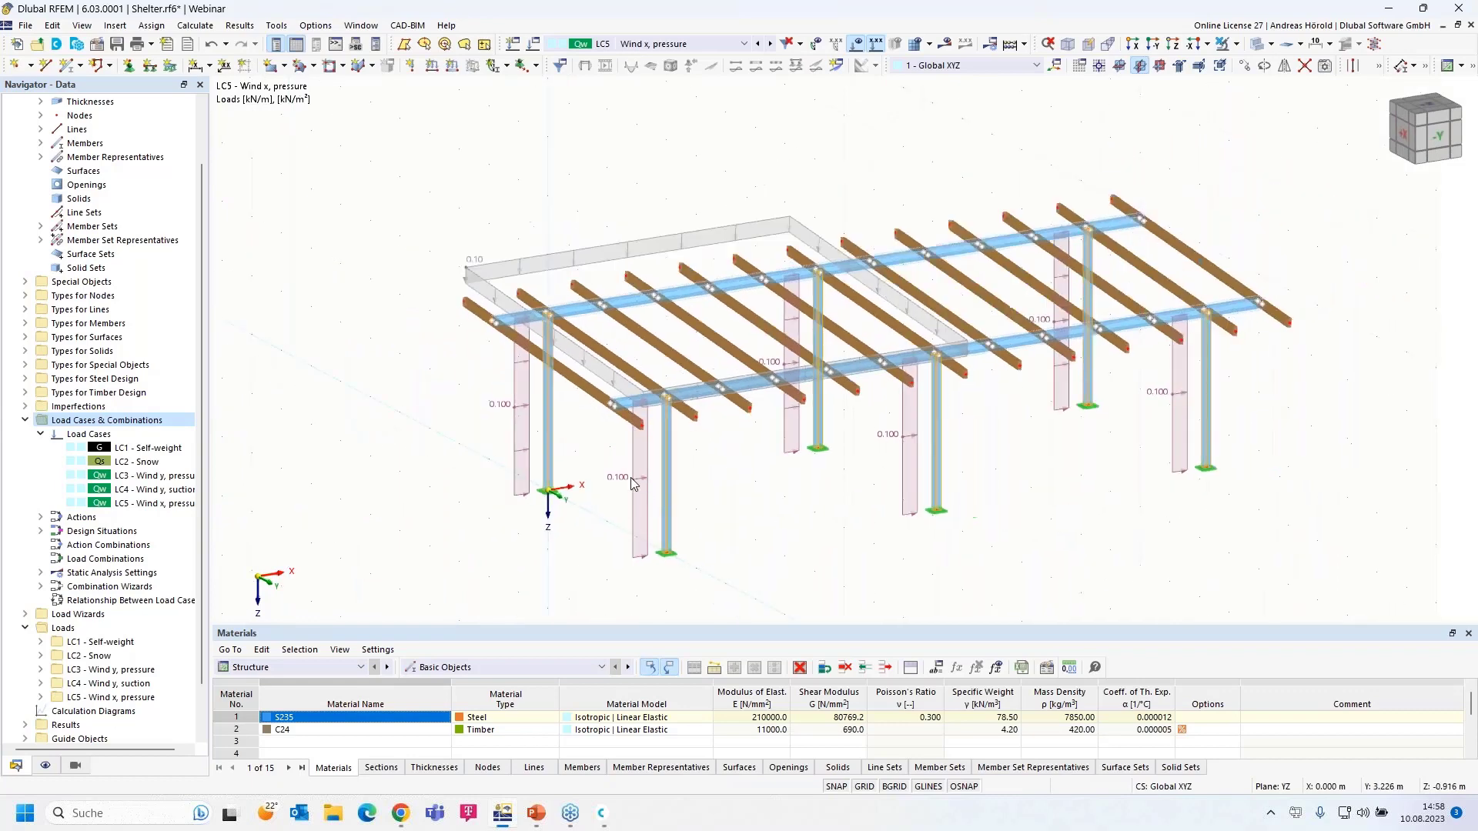
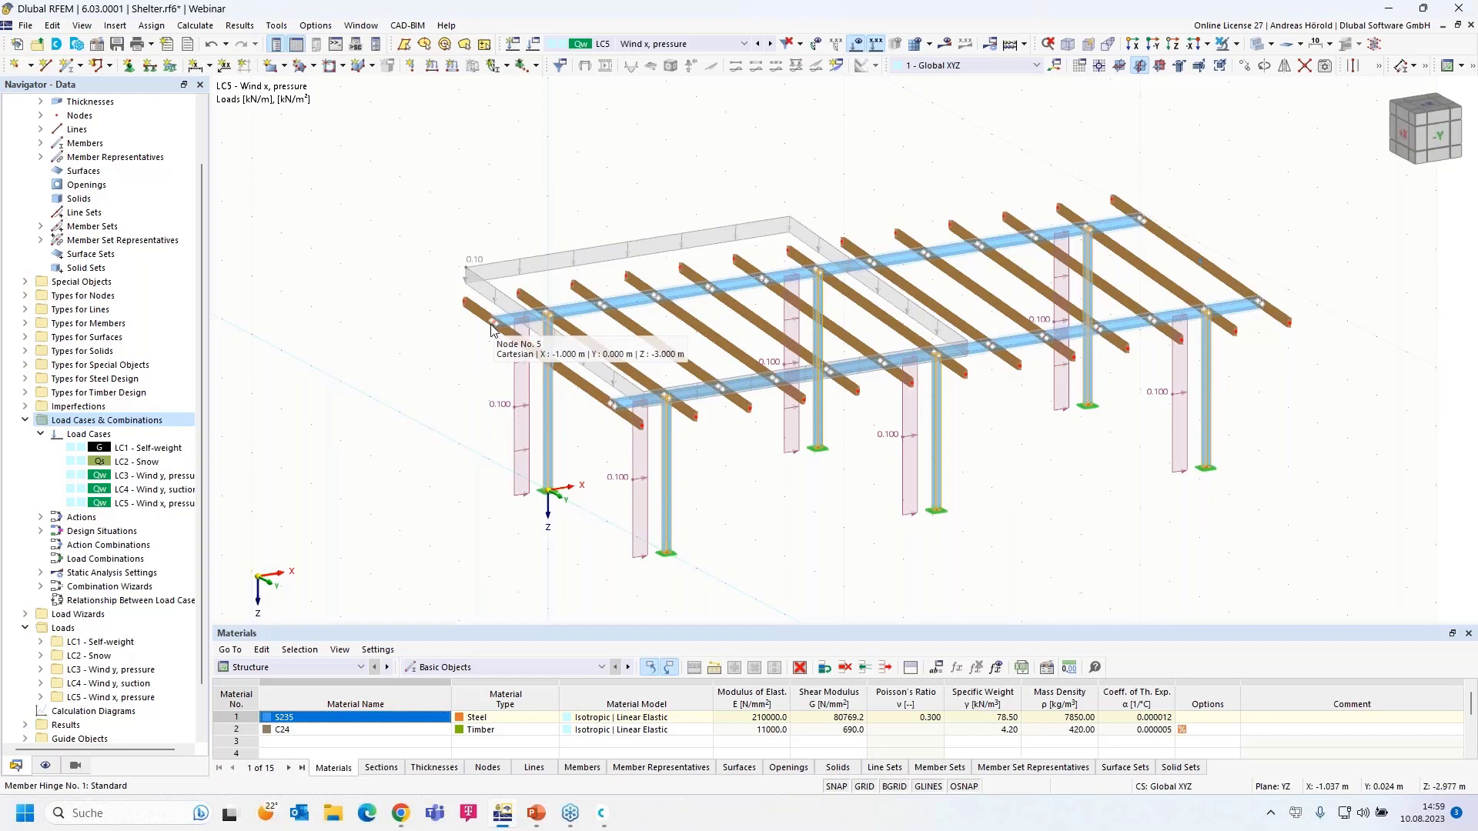
- Define a new 1.6 kN nodal force acting in global X
left_click(413, 66)
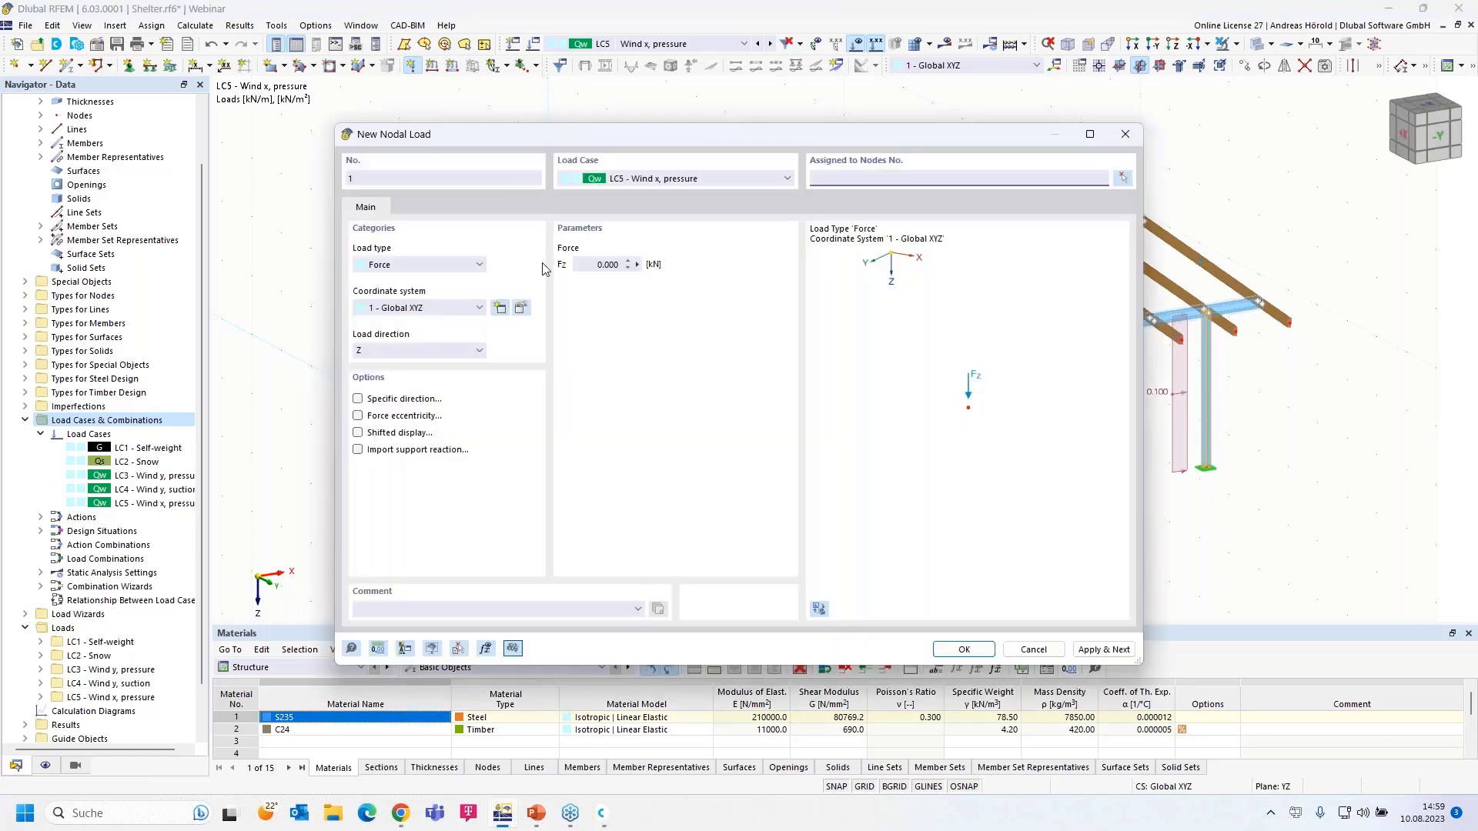
left_click(410, 353)
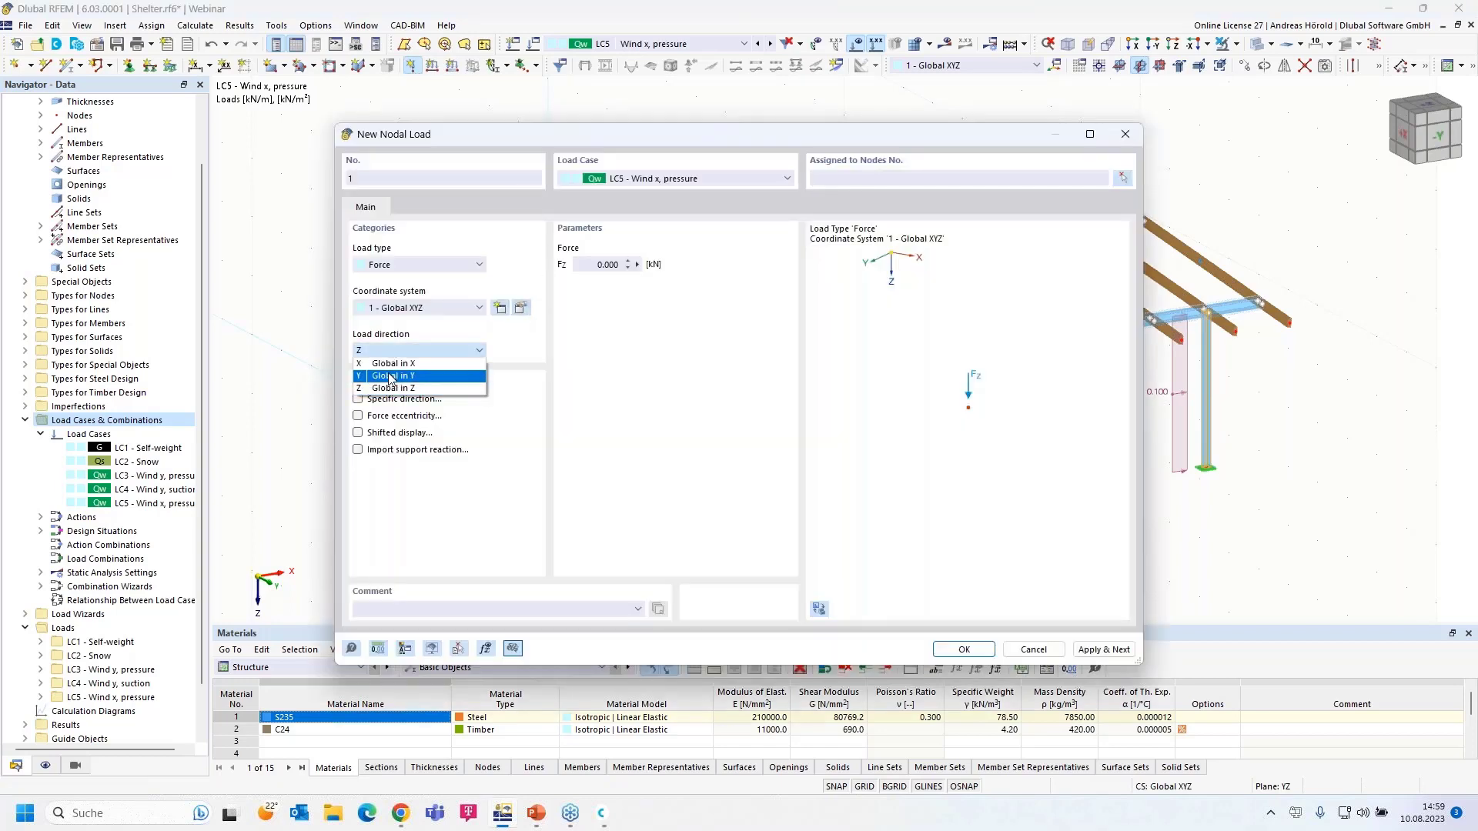
left_click(393, 371)
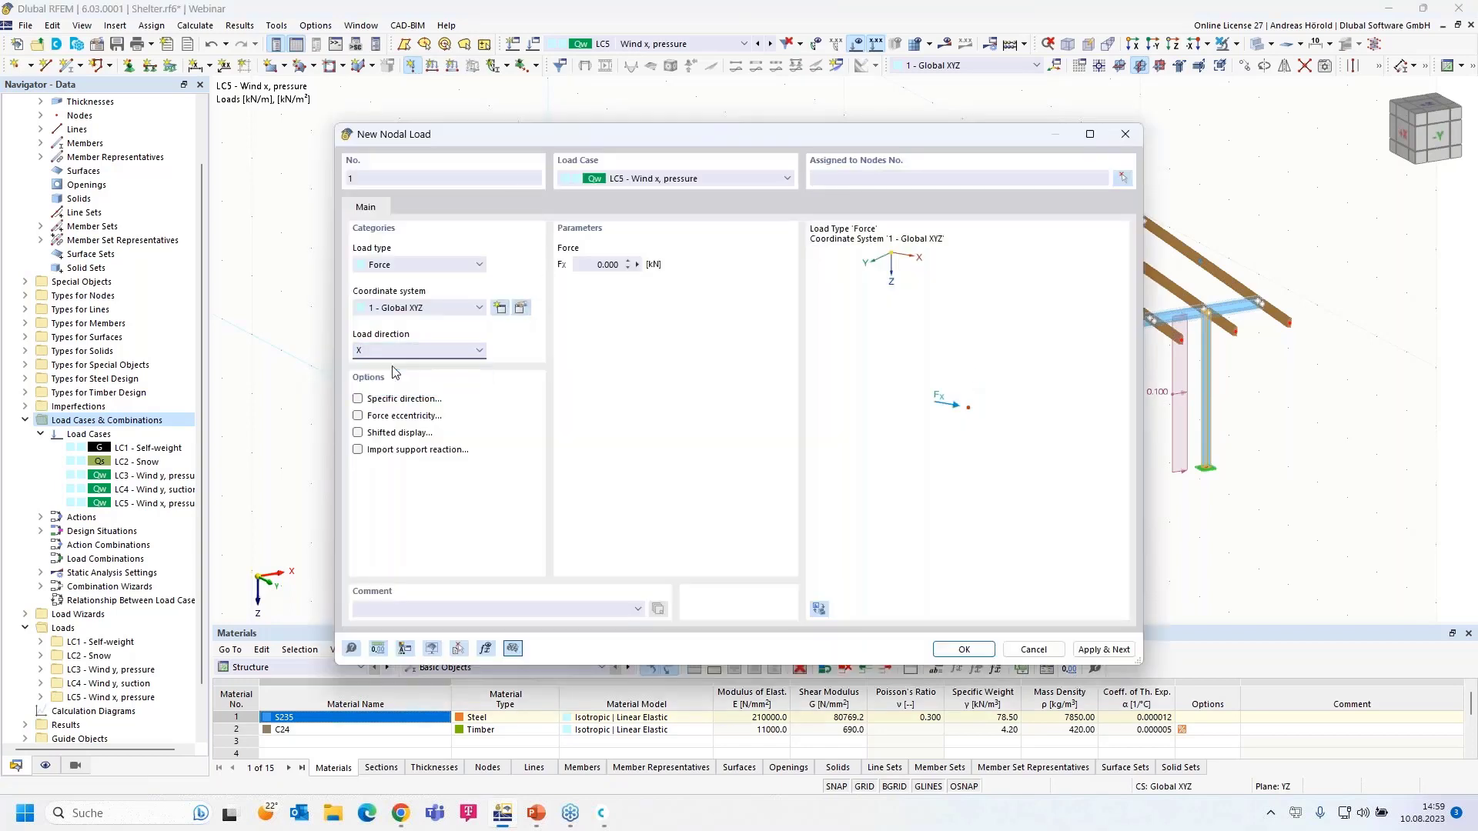
left_click(421, 265)
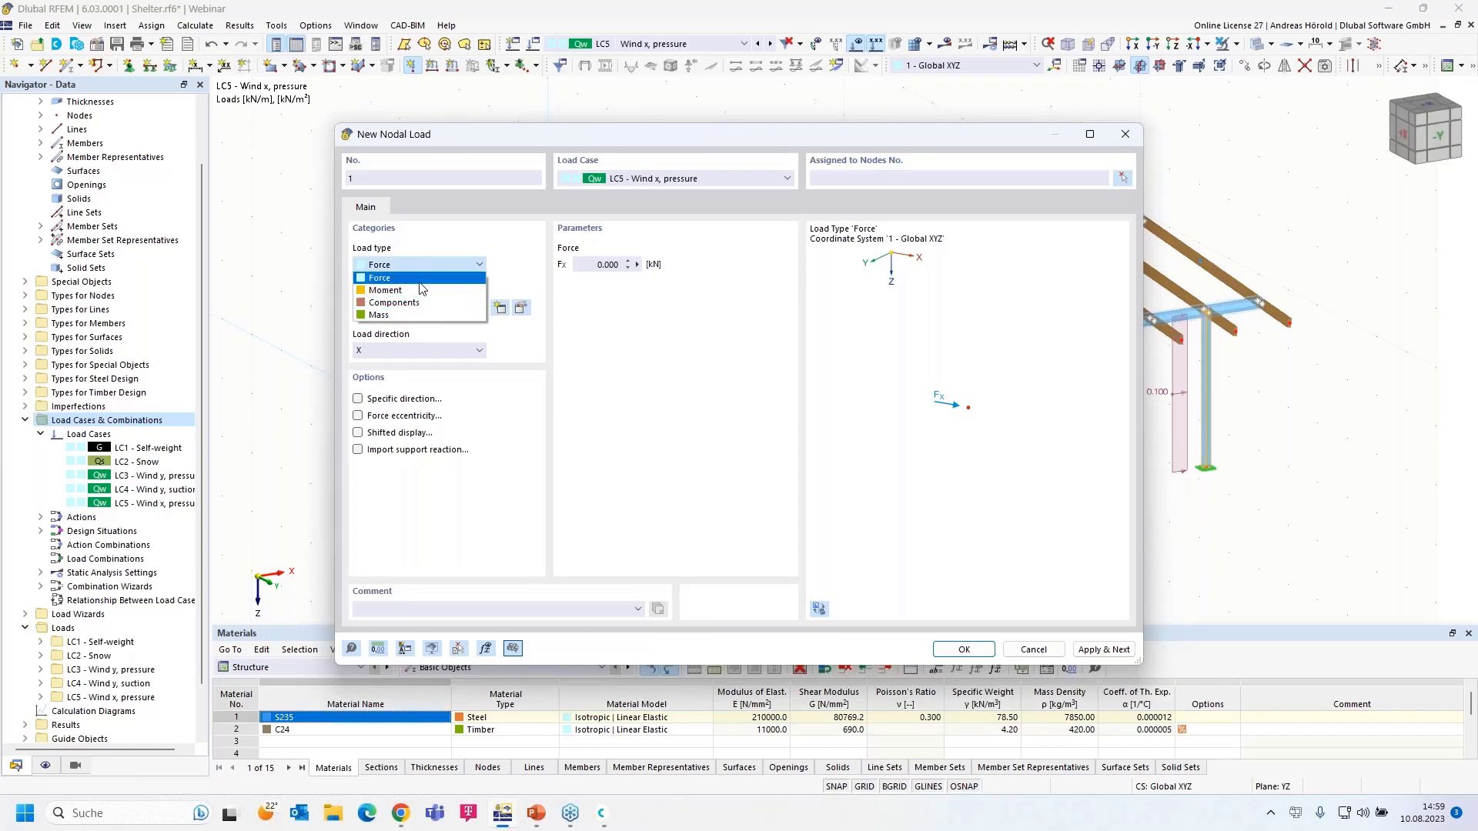
left_click(416, 277)
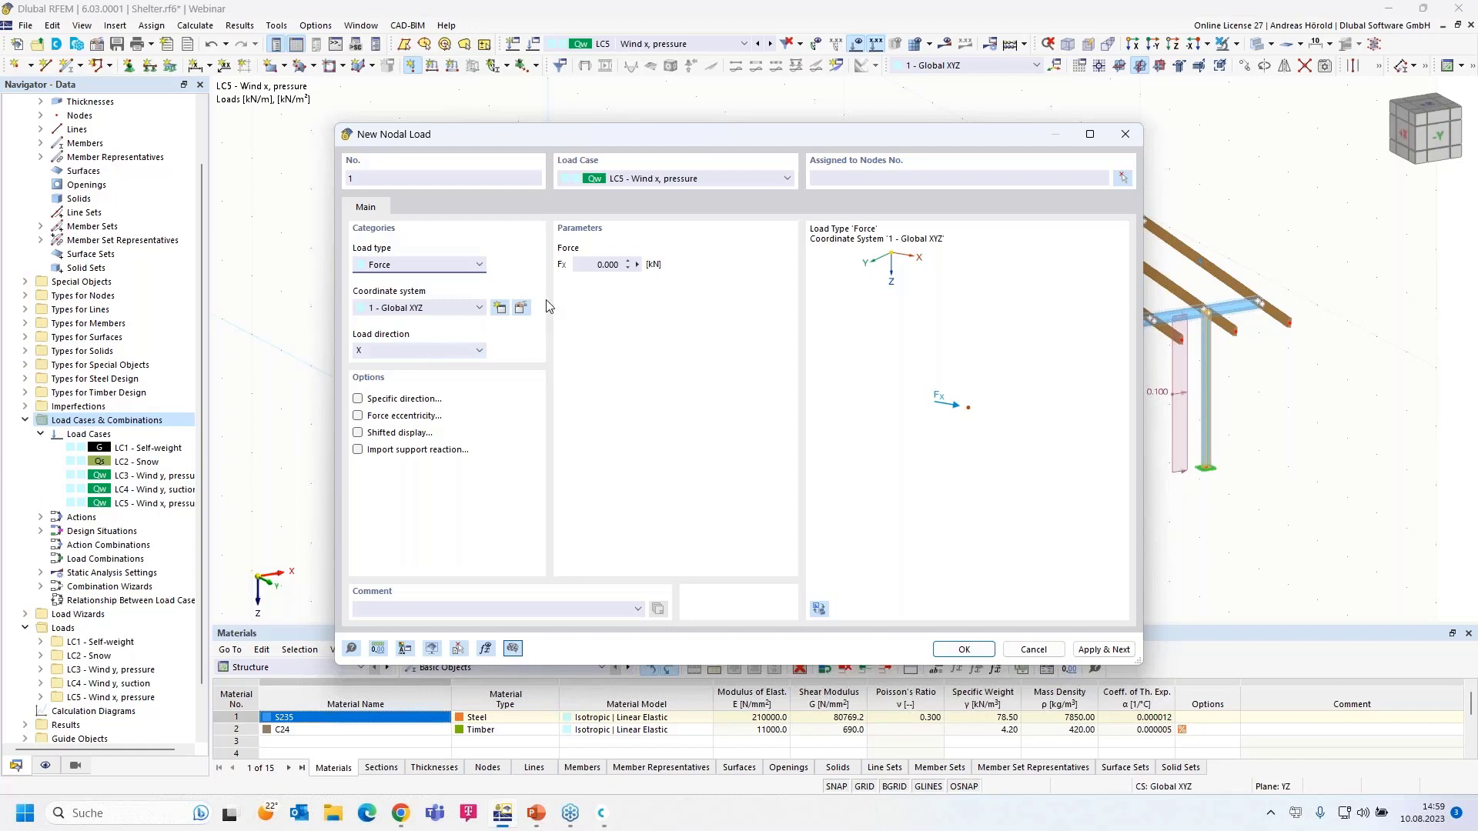
left_click(594, 263)
type("1")
type(",6")
left_click(961, 650)
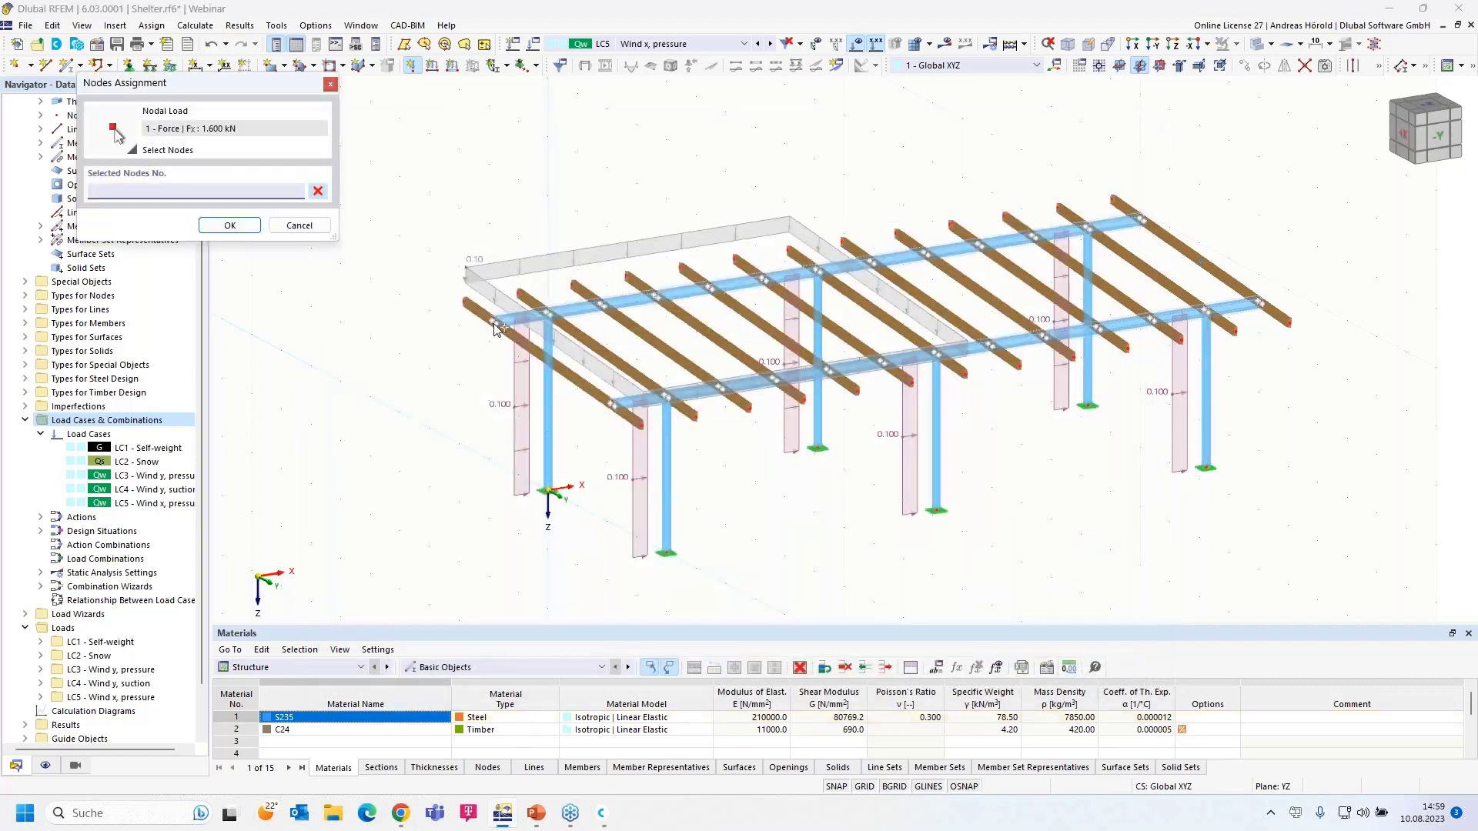
- Assign the 1.6 kN nodal force to nodes 5 and 13
left_click(633, 425)
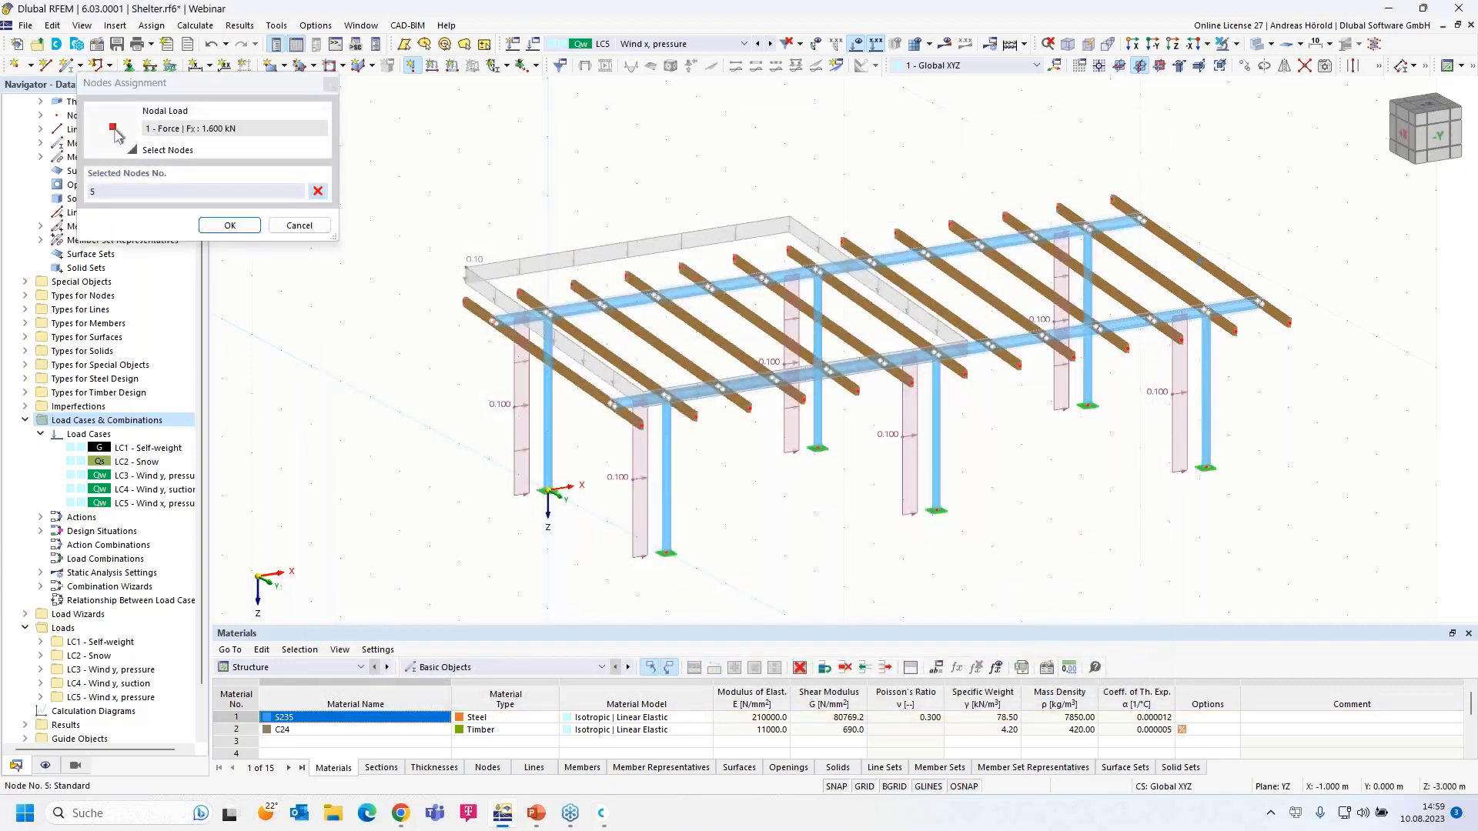
left_click(612, 404)
left_click(230, 225)
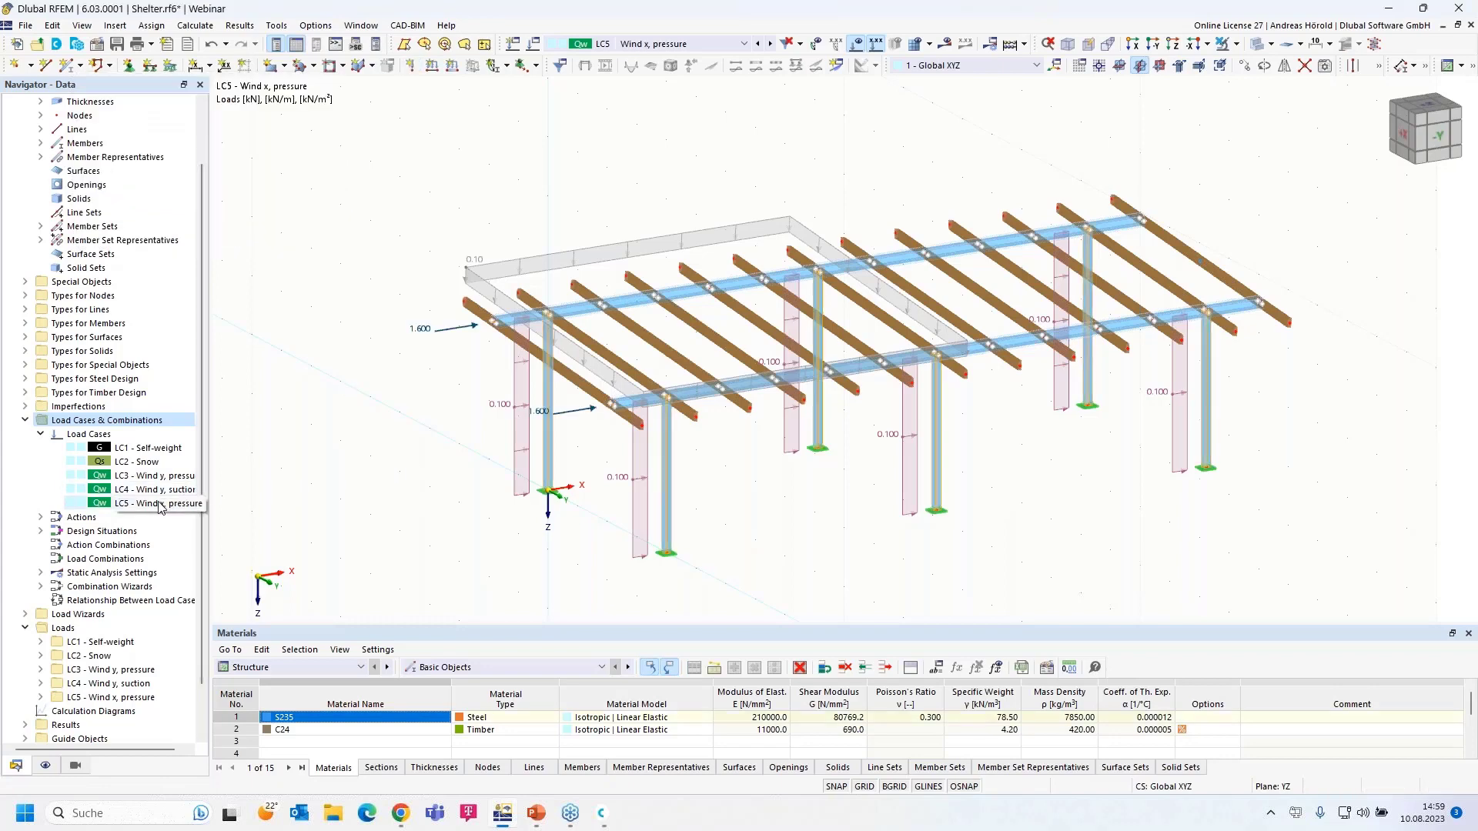
right_click(161, 504)
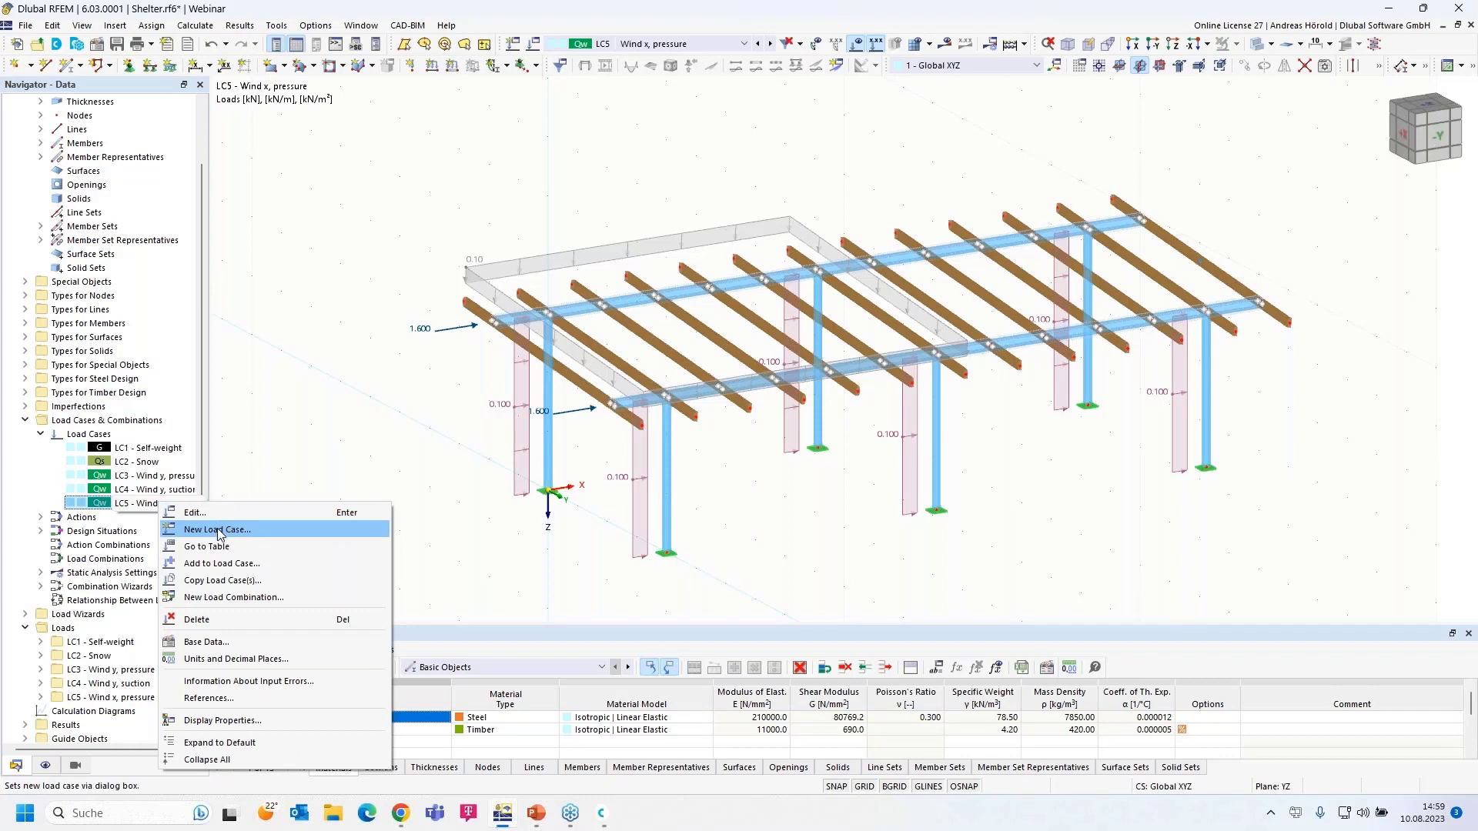
- Copy LC5 into a new load case LC6 renamed 'Wind x, suction'
left_click(194, 514)
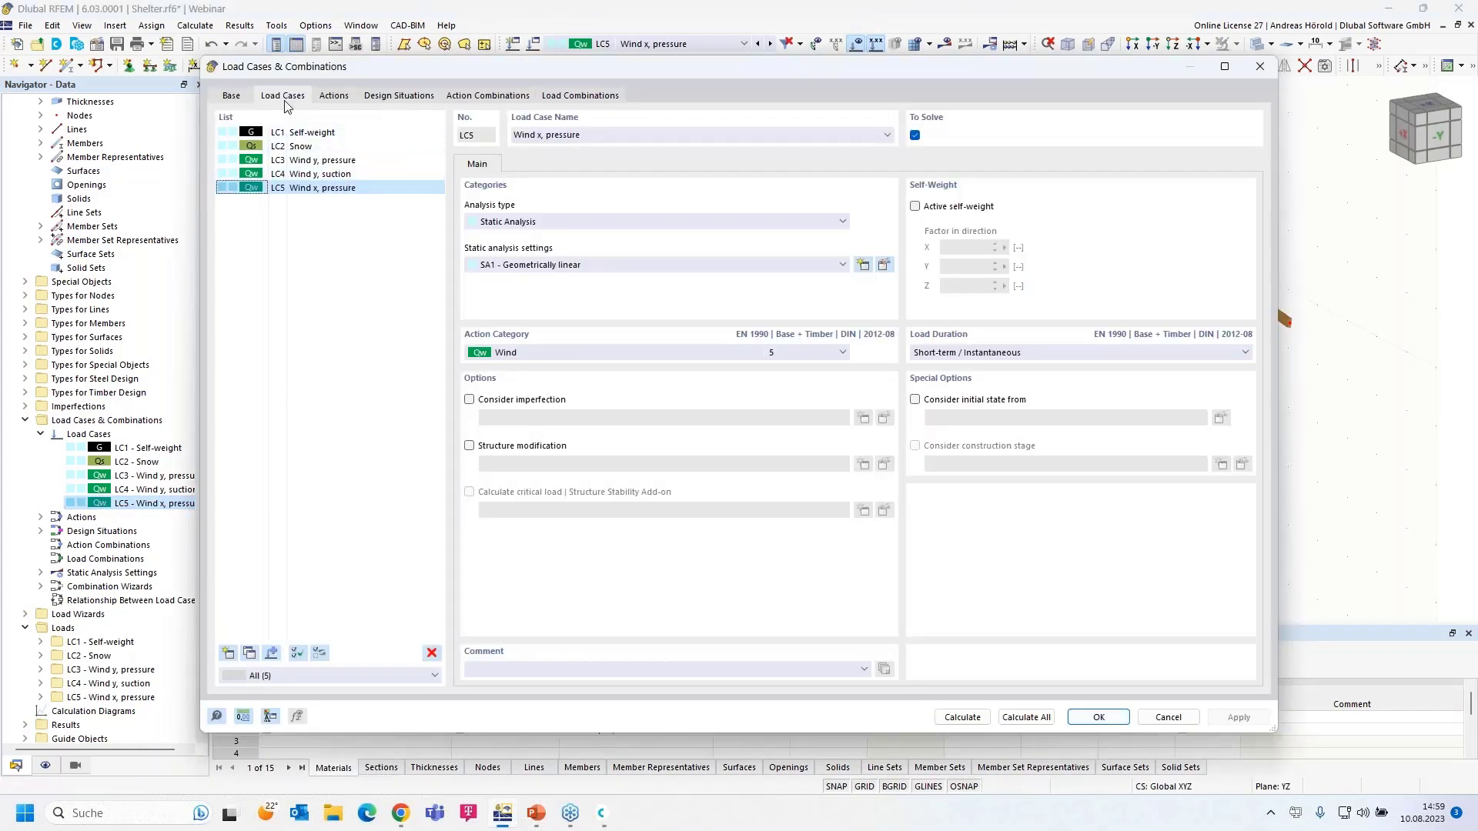
left_click(248, 653)
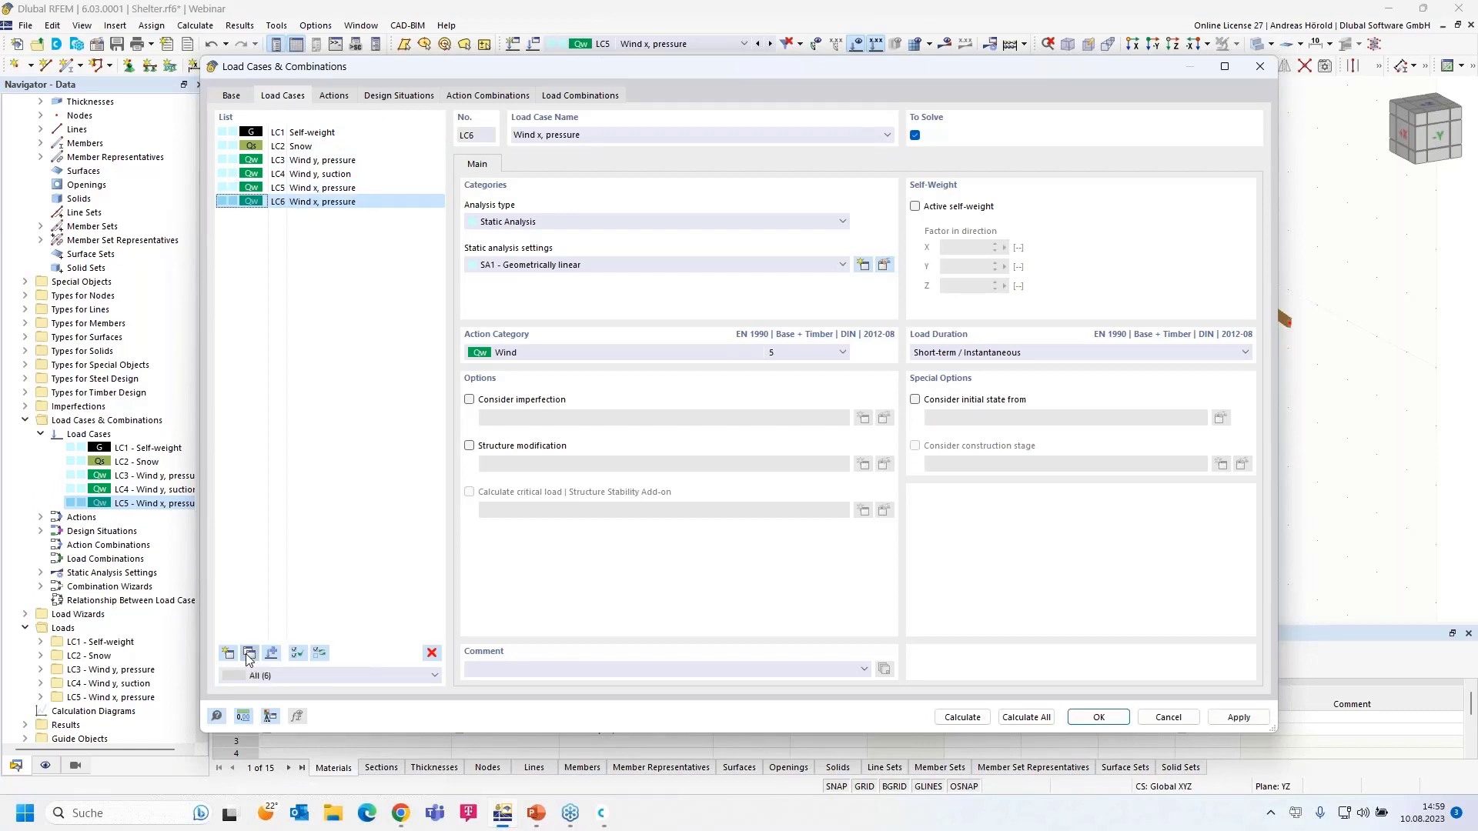
left_click_drag(546, 135, 646, 140)
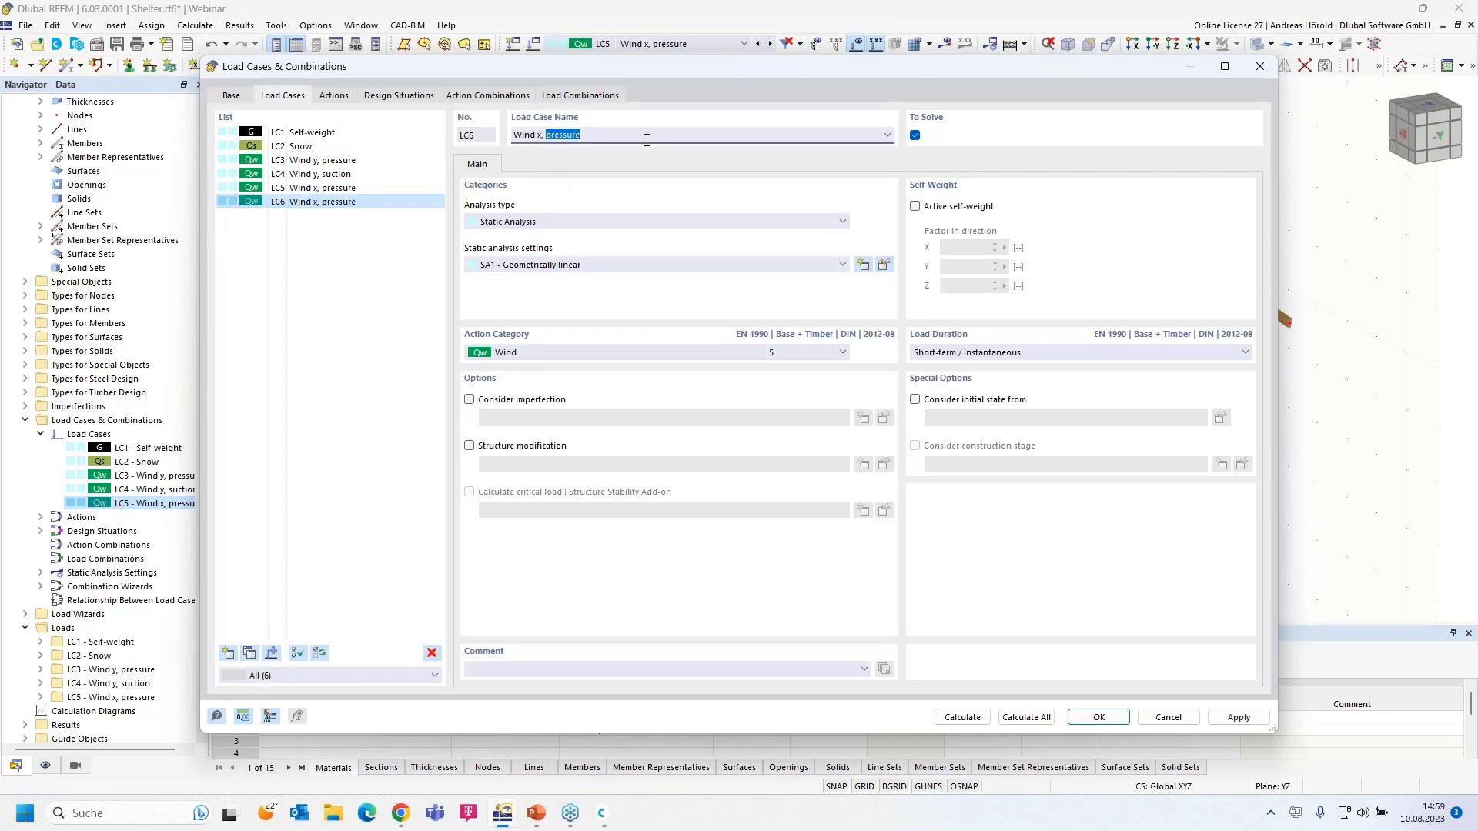
type("su")
left_click(1099, 718)
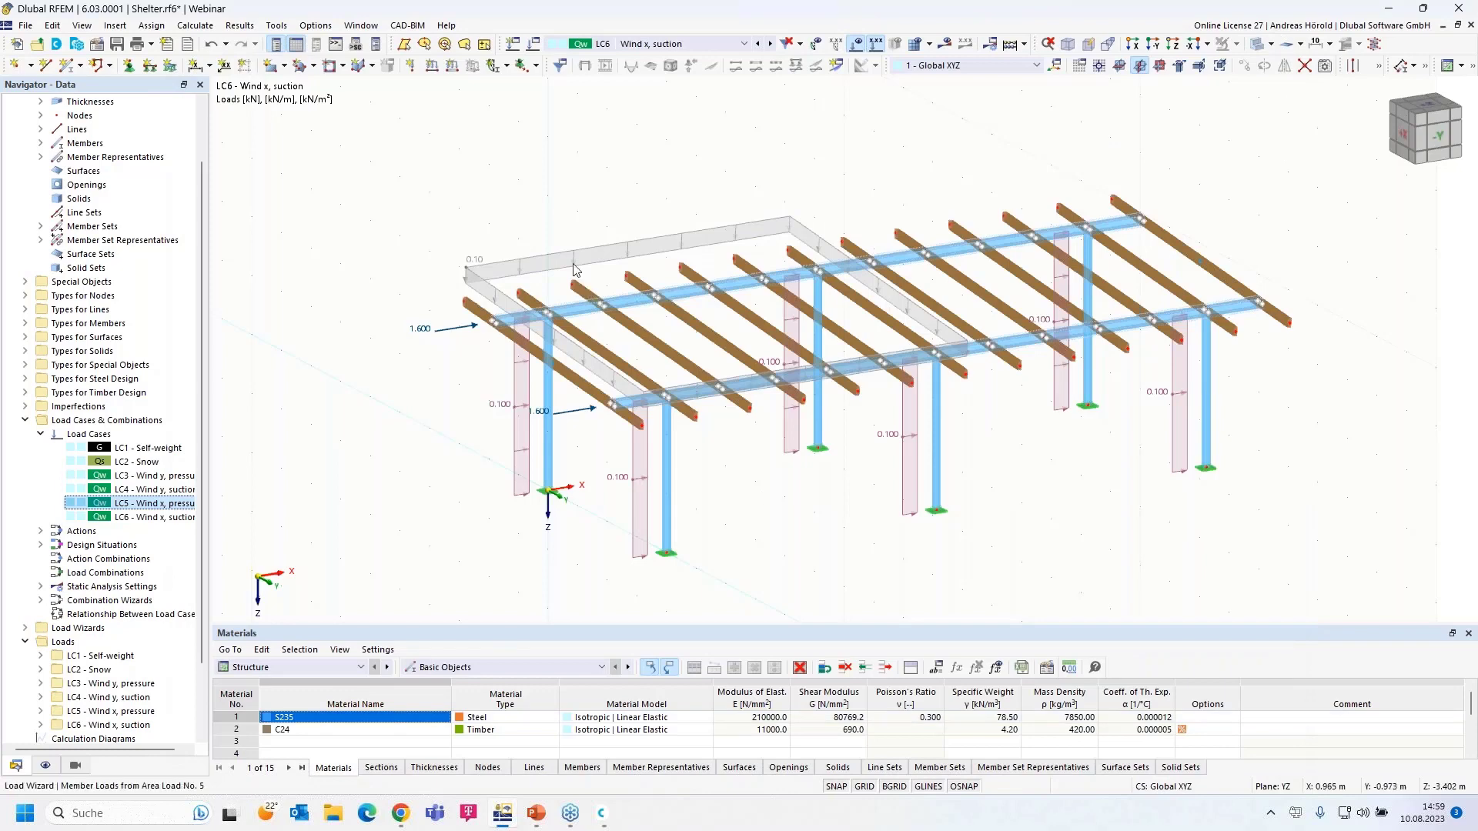
- Change the LC6 roof area load magnitude to -0.20 kN/m²
double_click(574, 257)
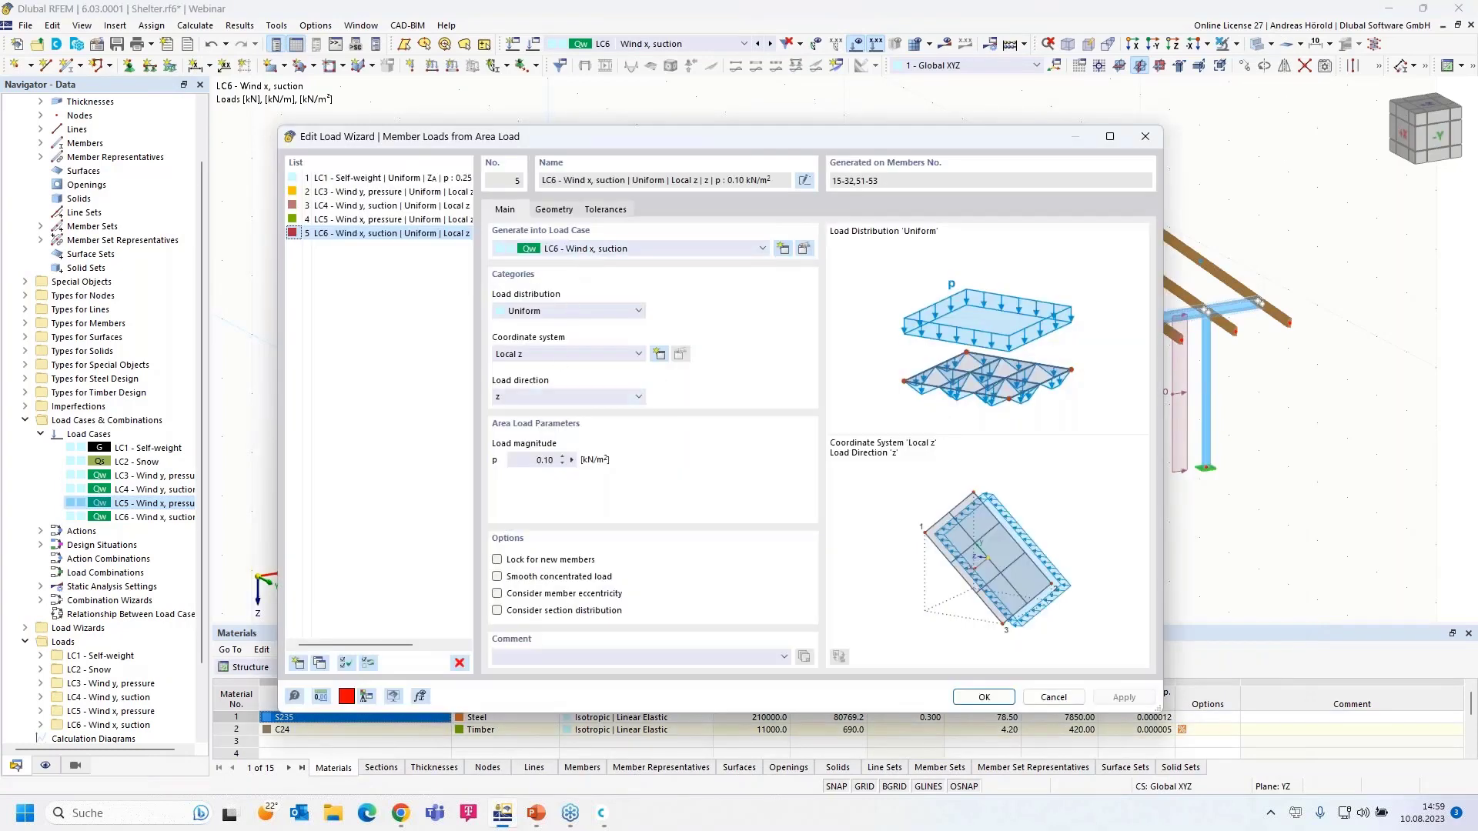
left_click(532, 464)
key("BackSpace")
left_click(982, 696)
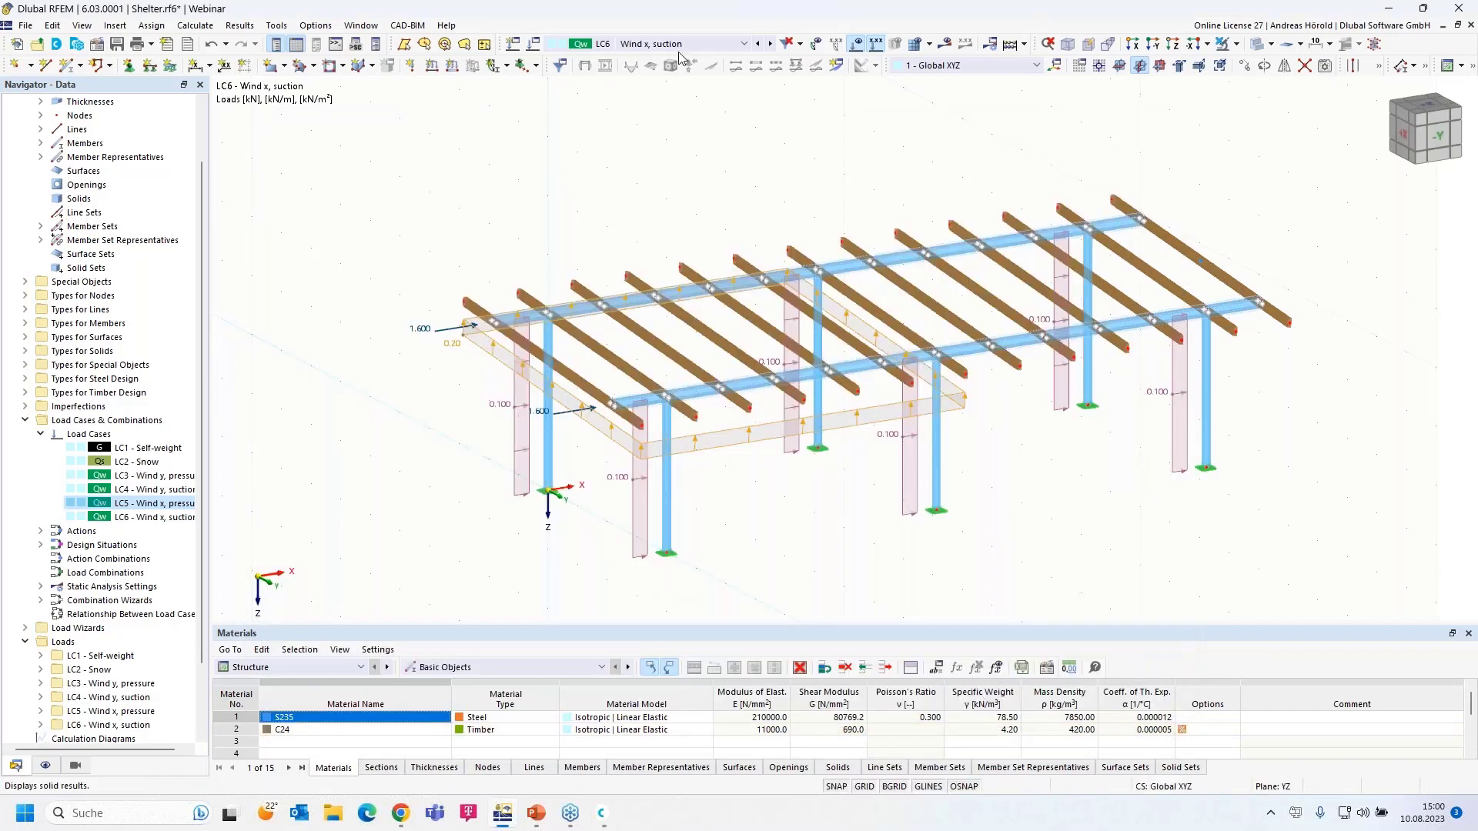
- Set the LC4 Wind y, suction roof load to -0.3 kN/m², then view LC6 again
left_click(759, 44)
left_click(758, 44)
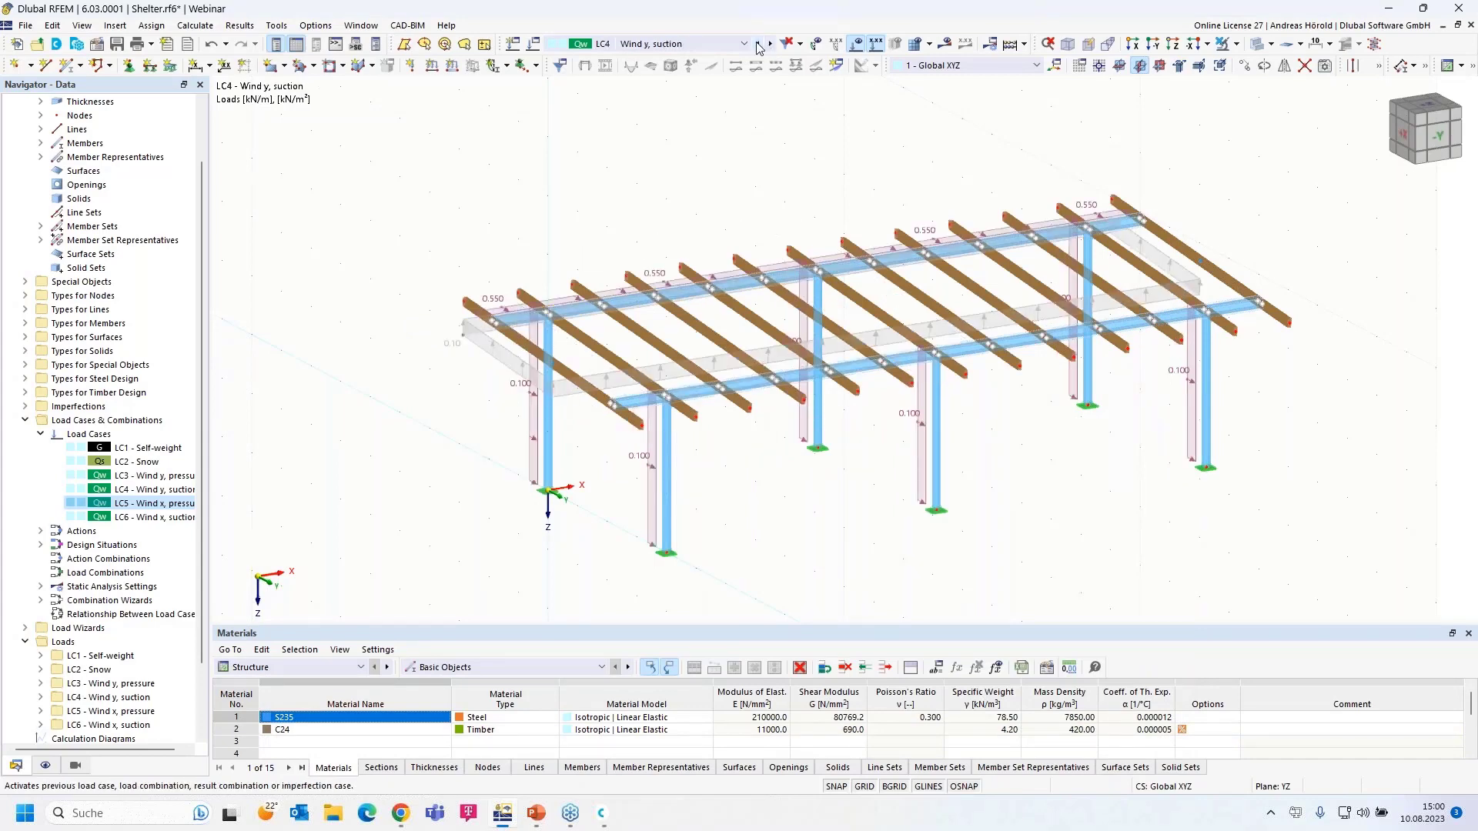
left_click(758, 45)
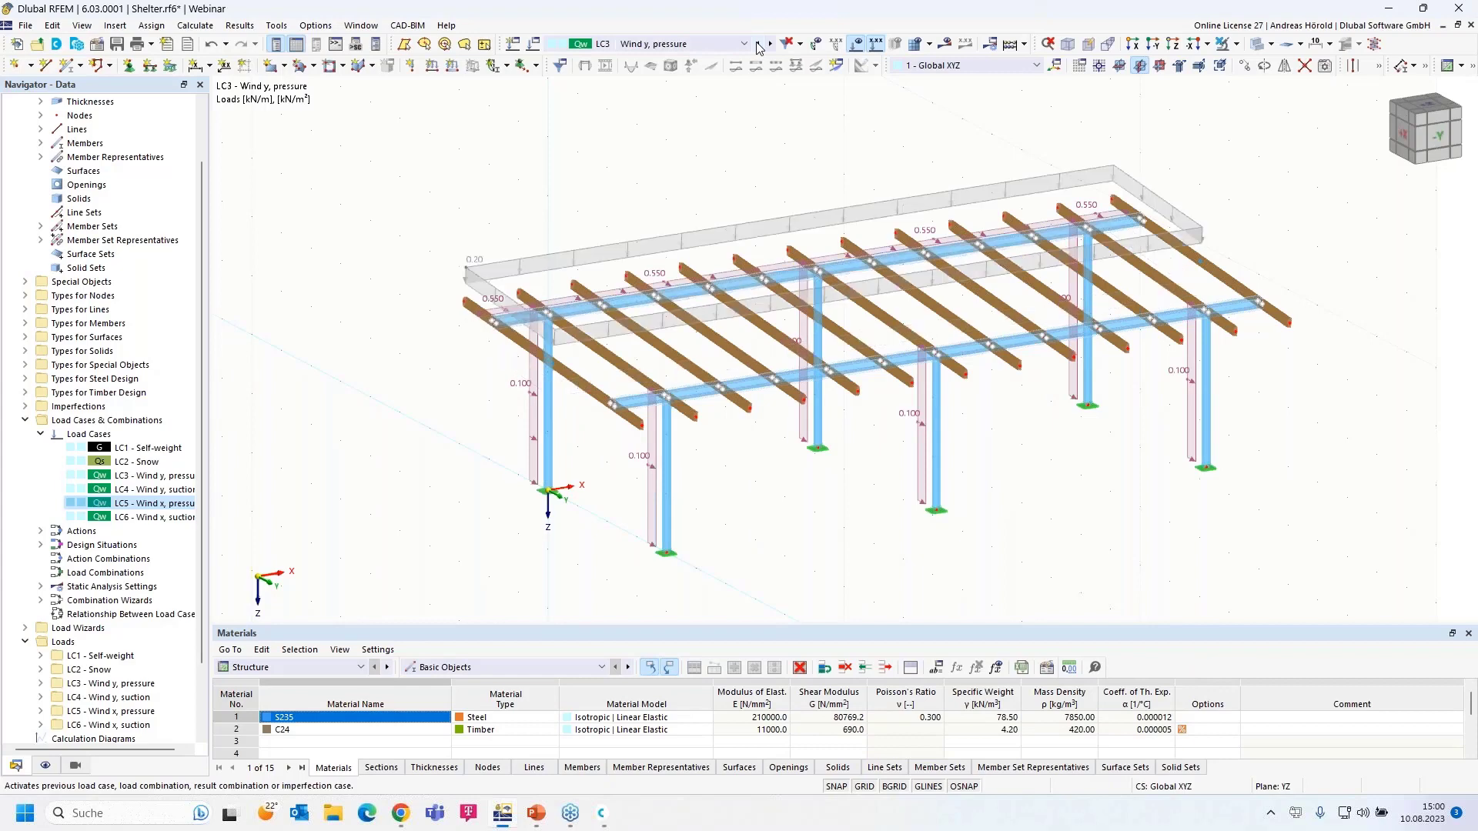
left_click(770, 44)
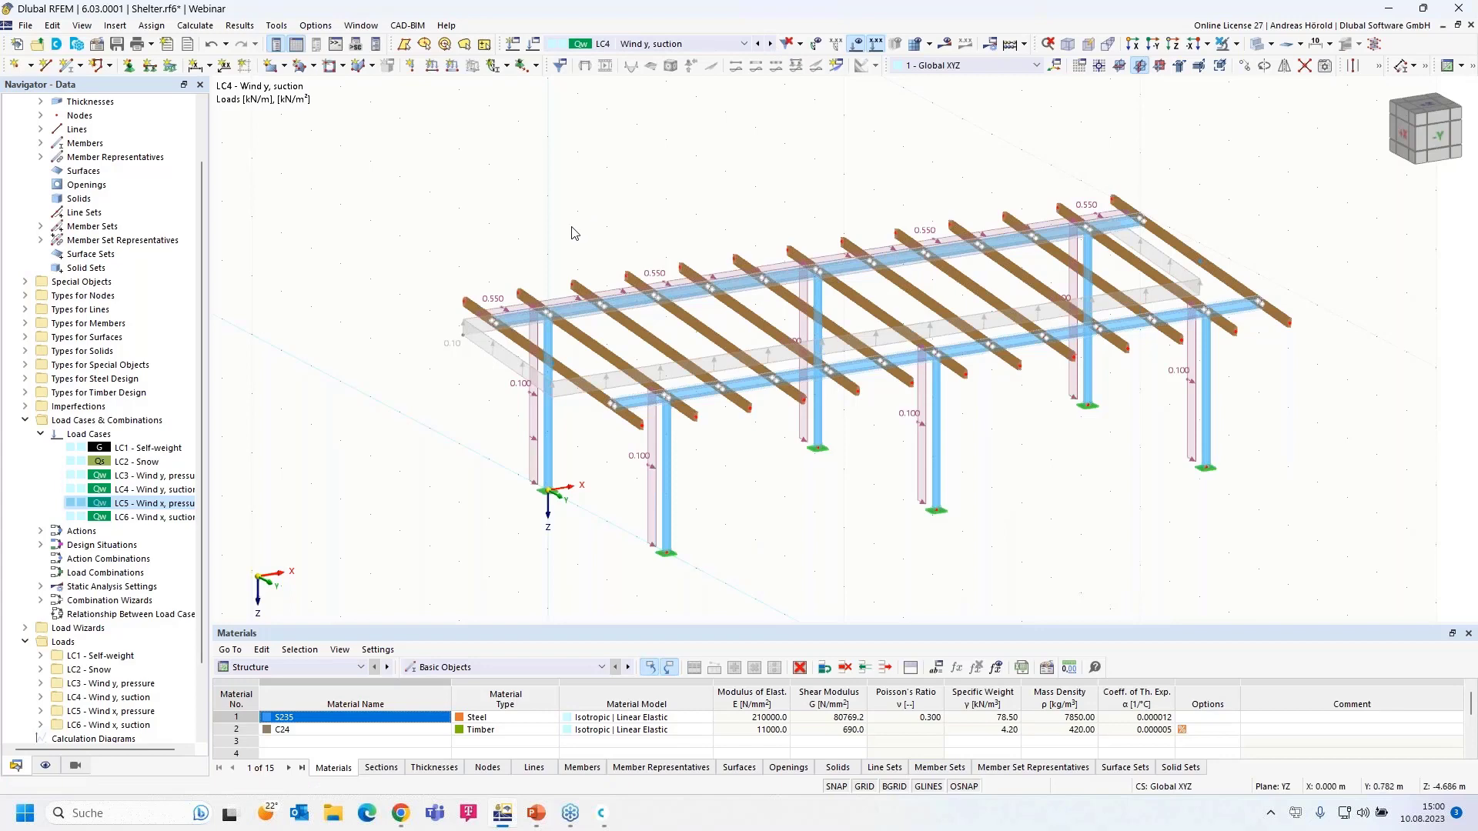
double_click(487, 341)
left_click(546, 459)
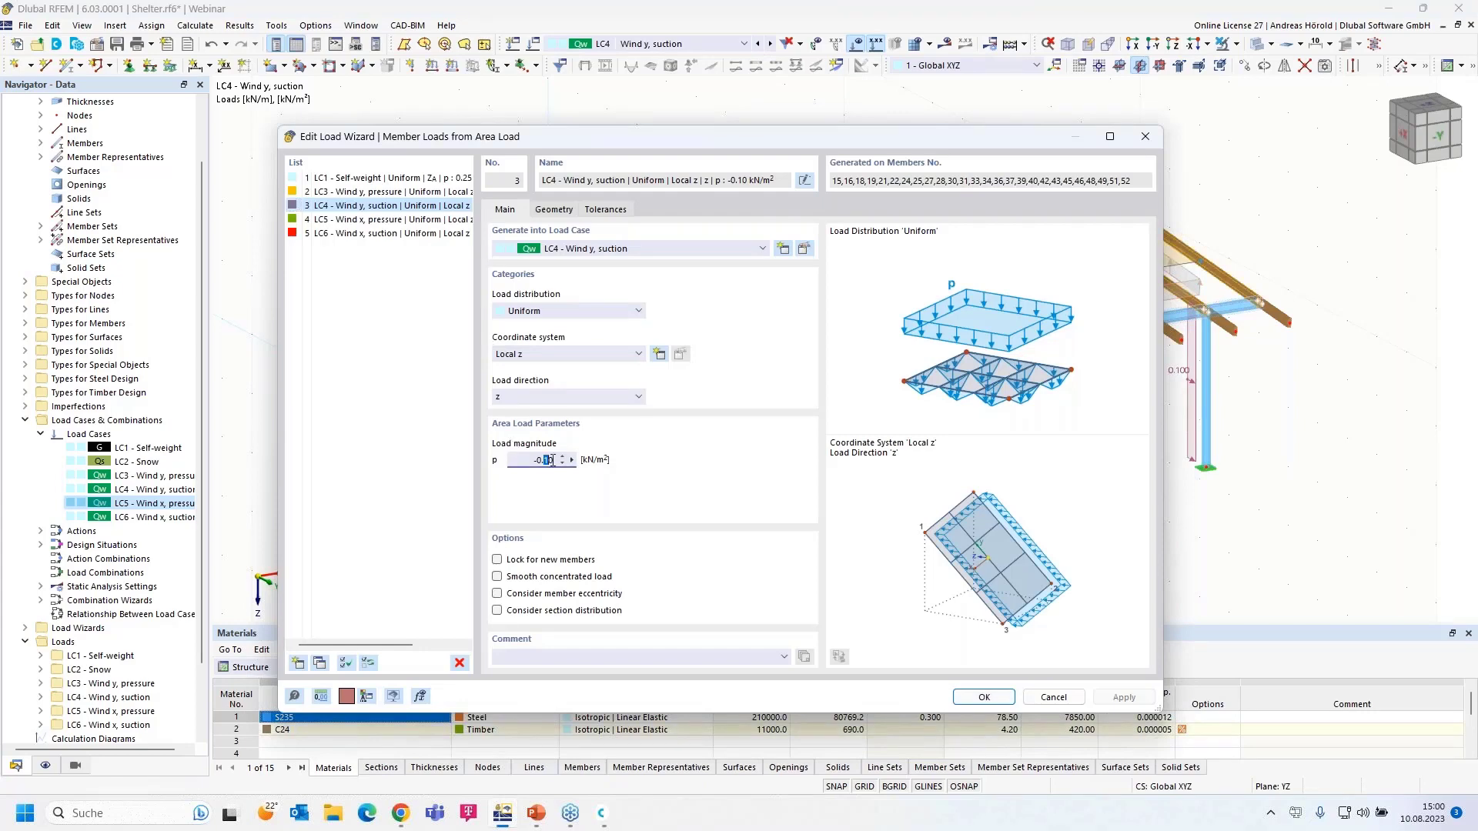
type("3")
left_click(985, 698)
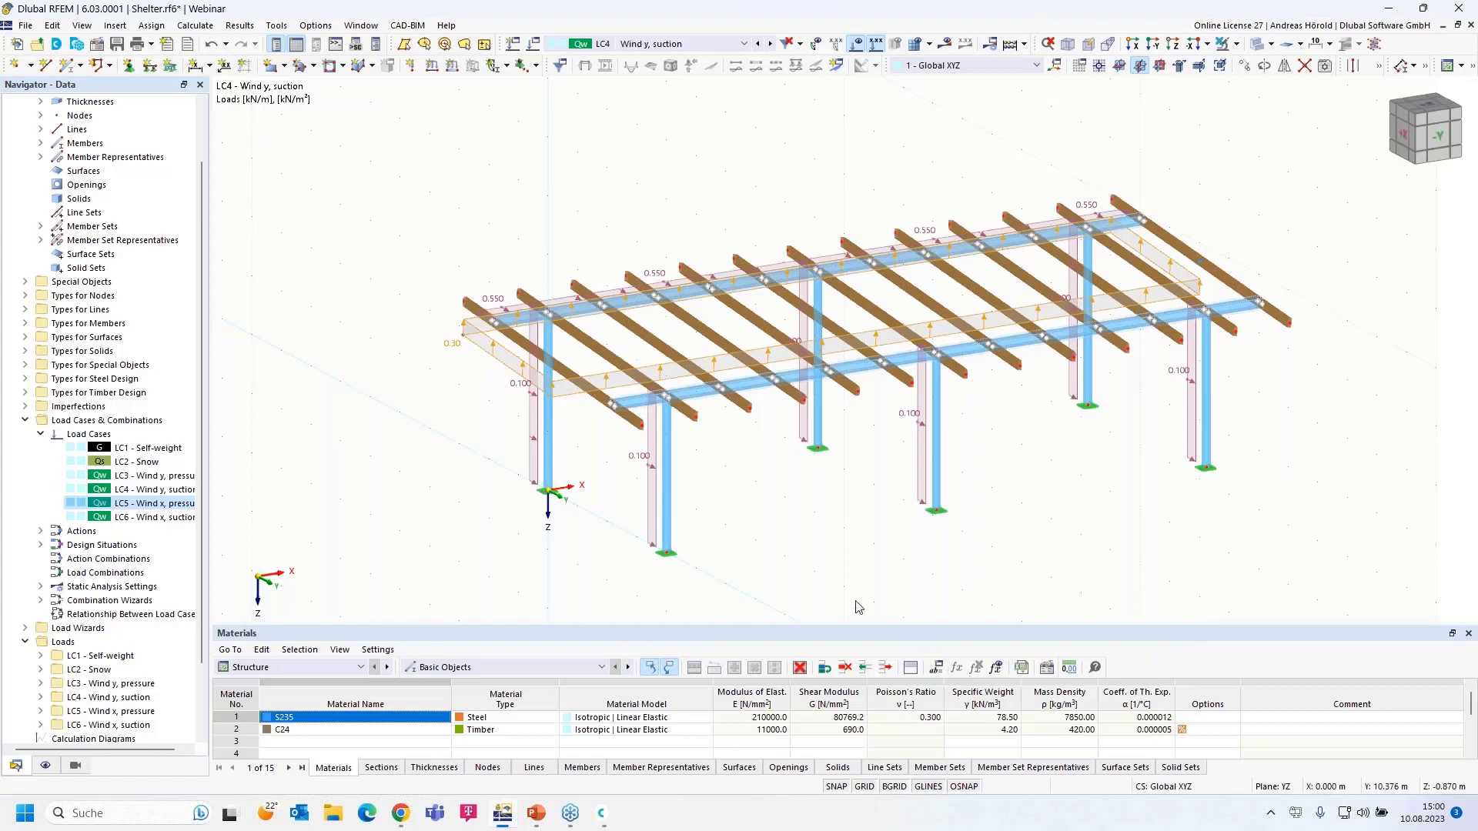
left_click(771, 44)
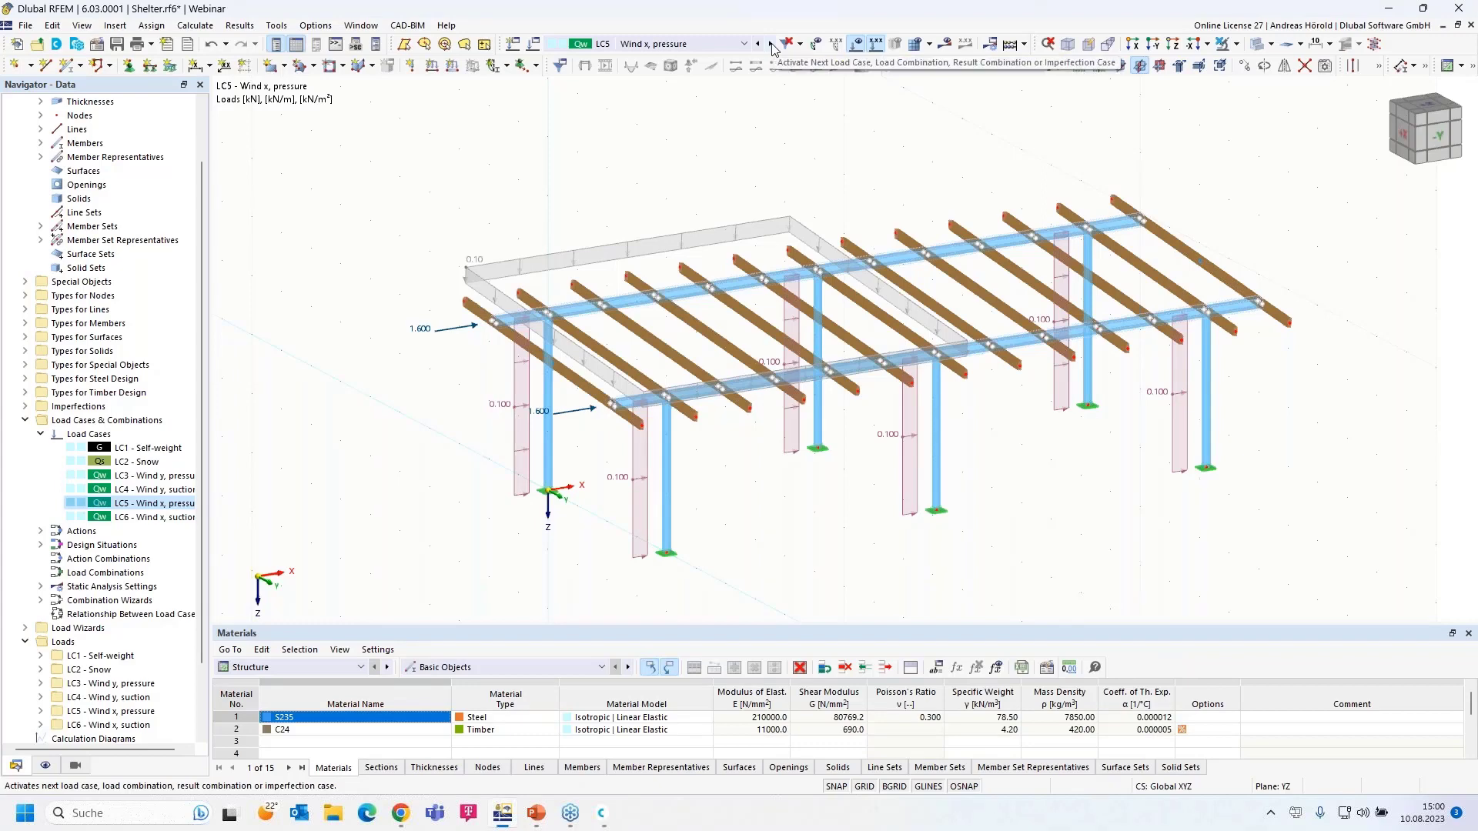
left_click(771, 44)
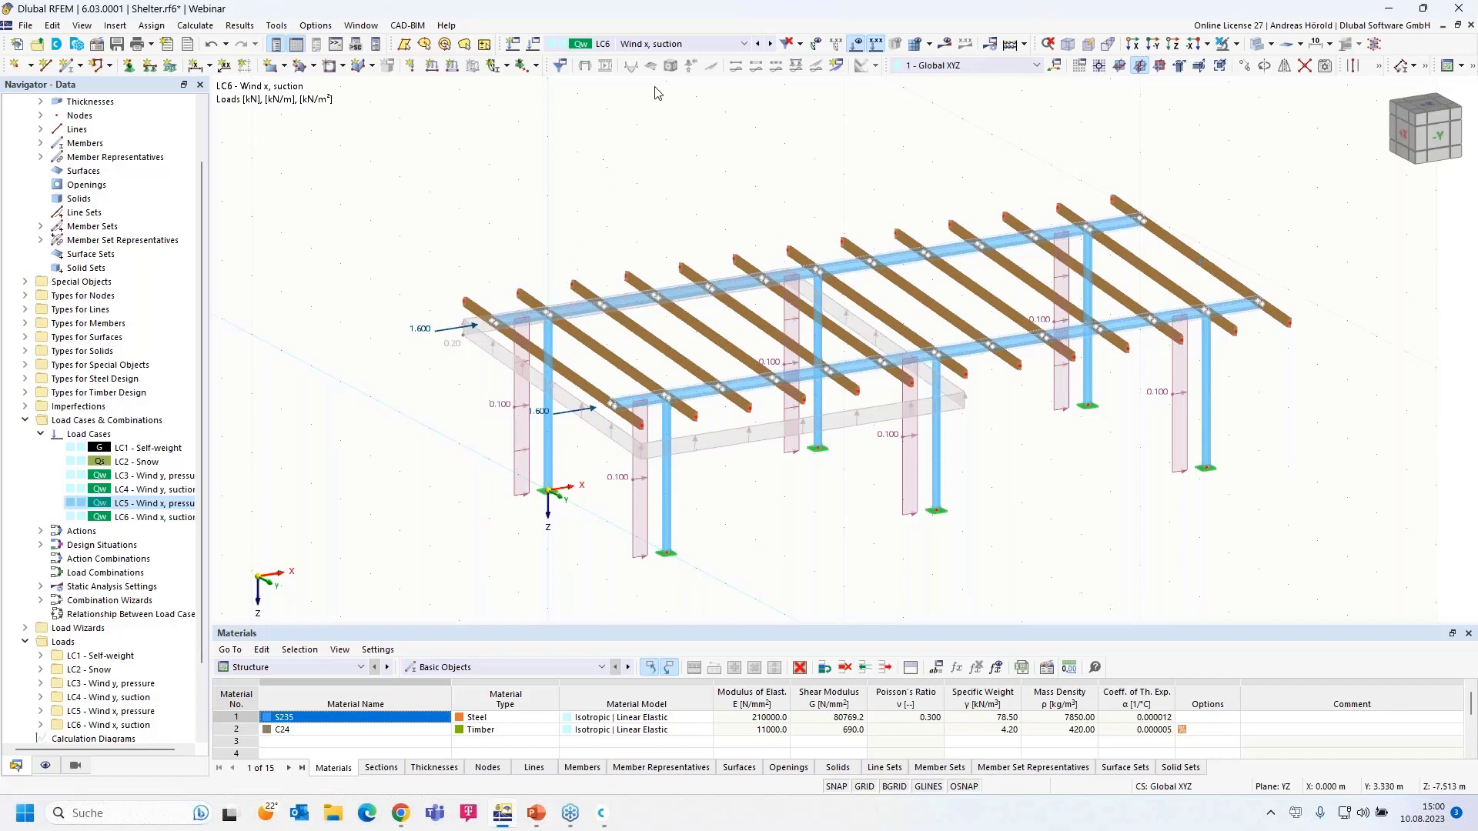
- Generate the load combinations, show LC2 Snow, and browse the CO1–CO50 list
left_click(688, 41)
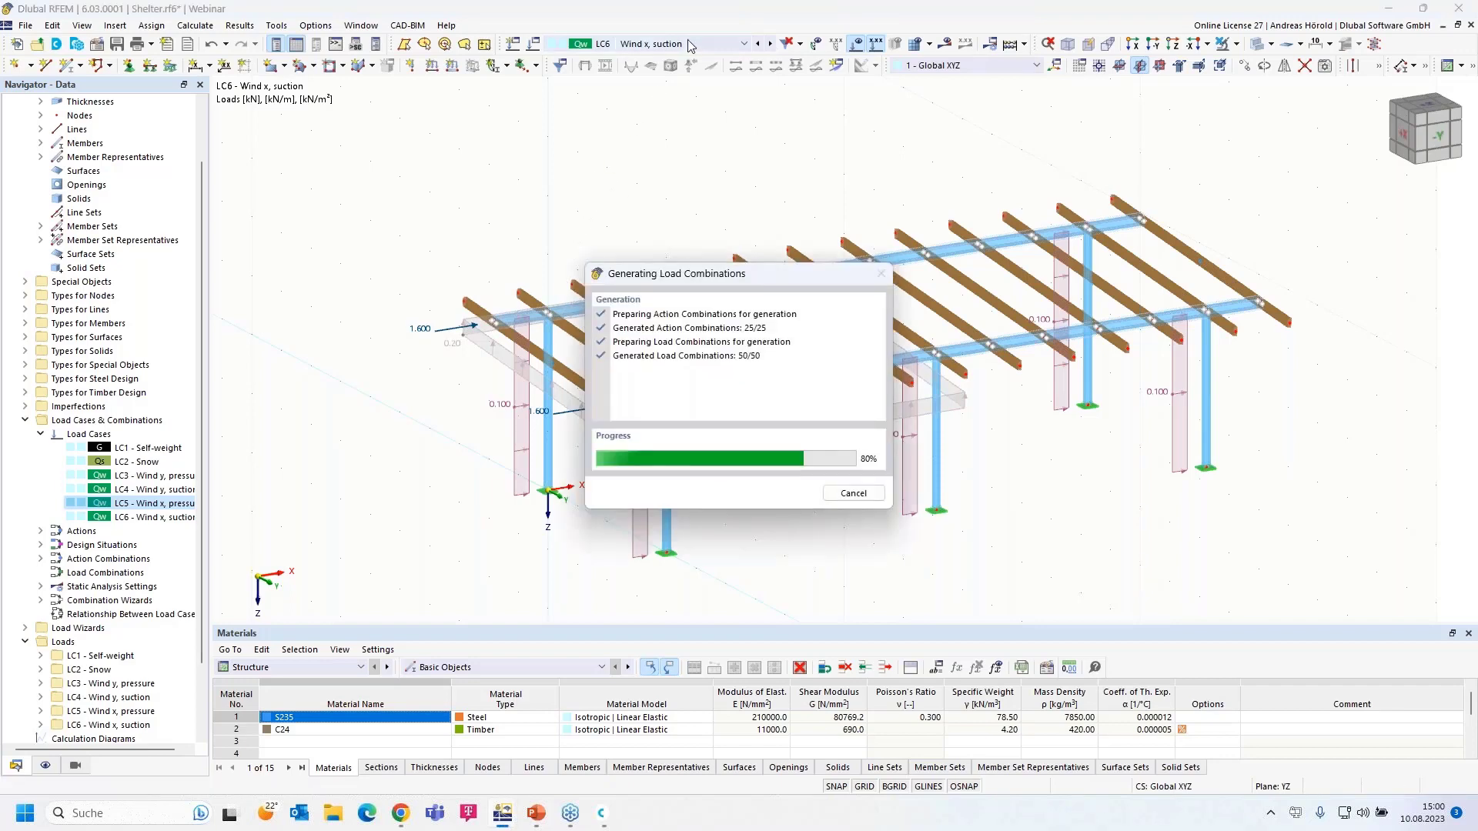
left_click(739, 54)
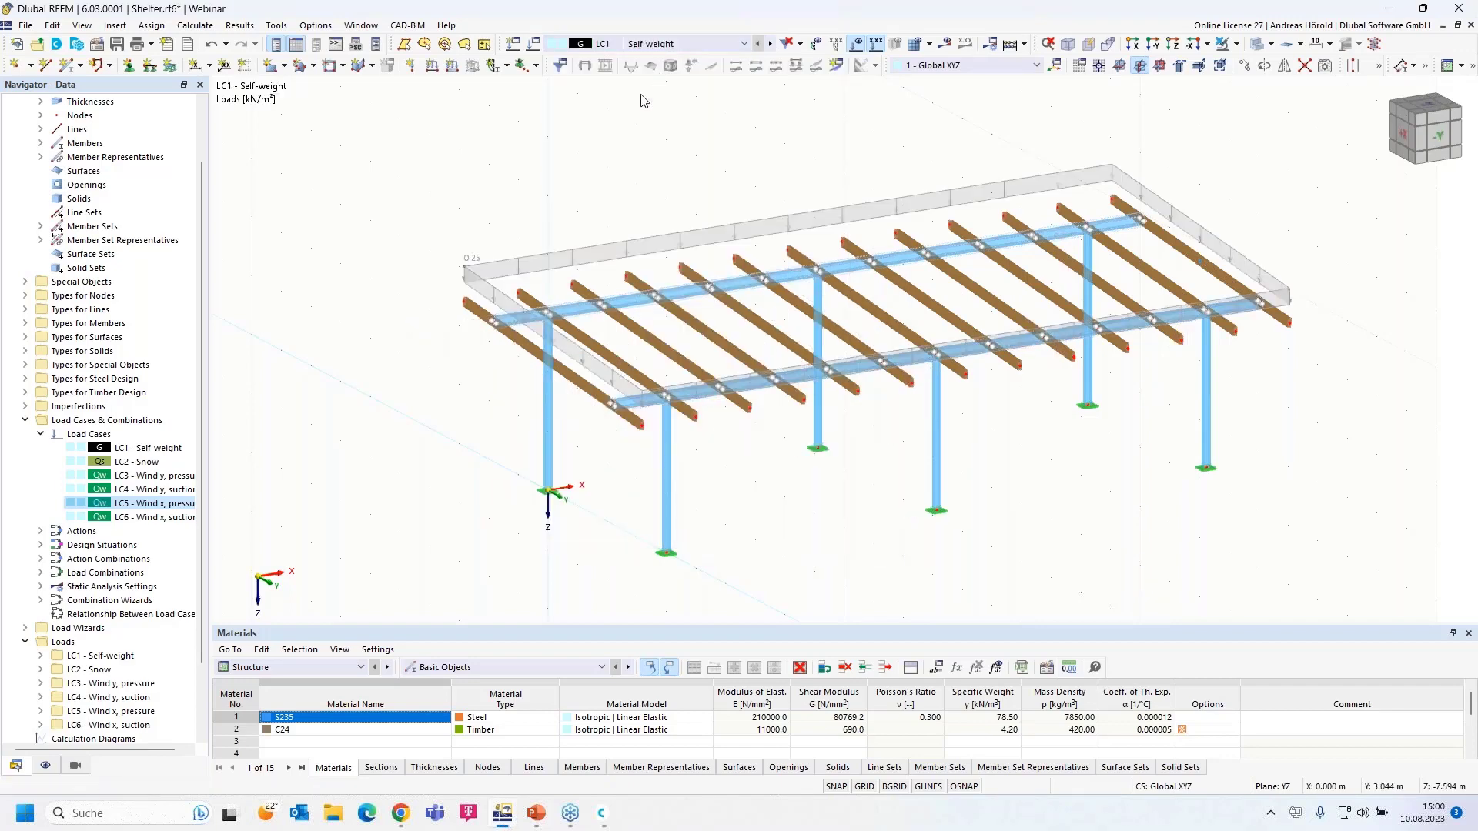
left_click(770, 44)
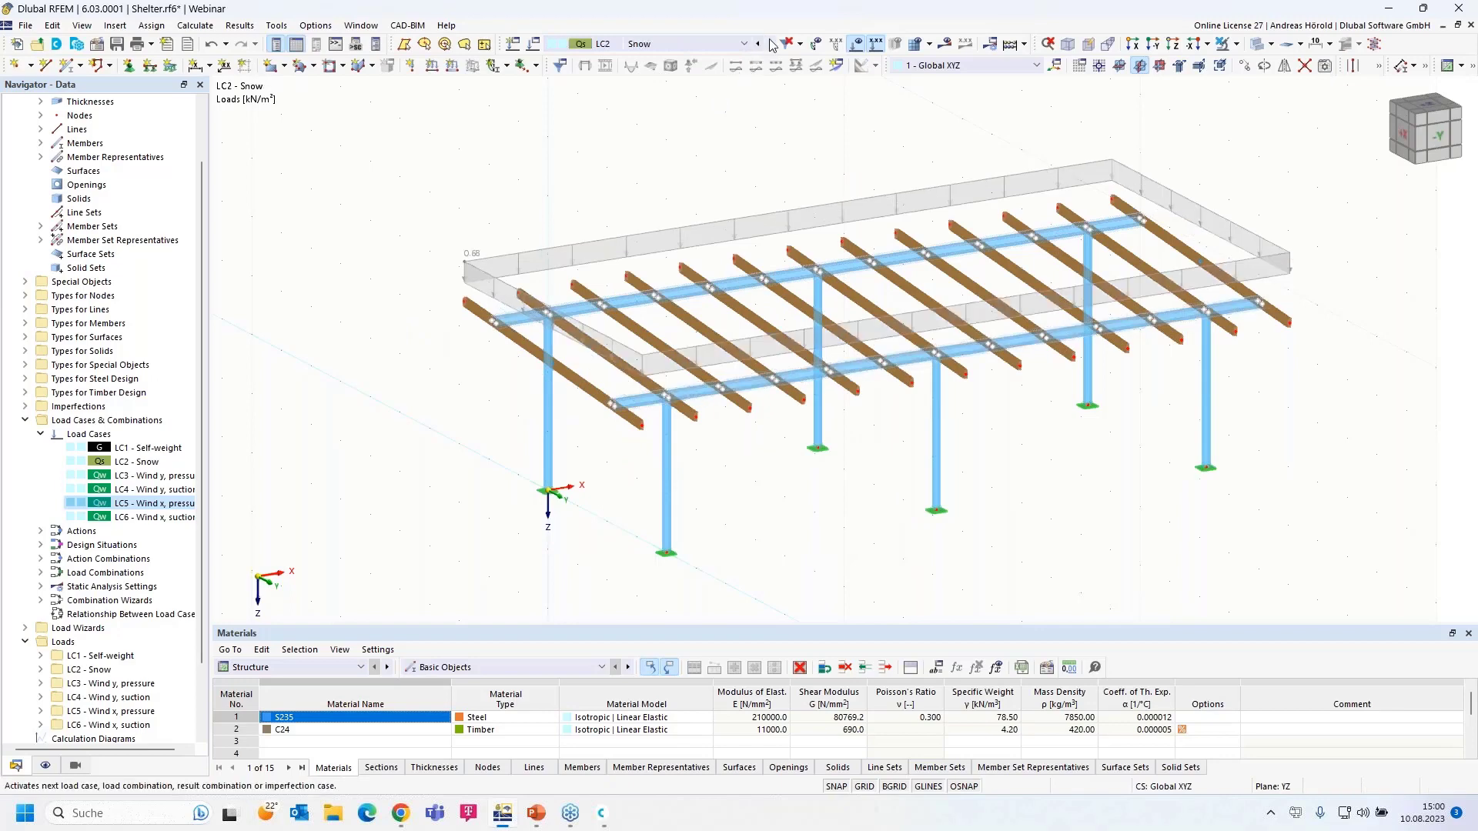
left_click(682, 44)
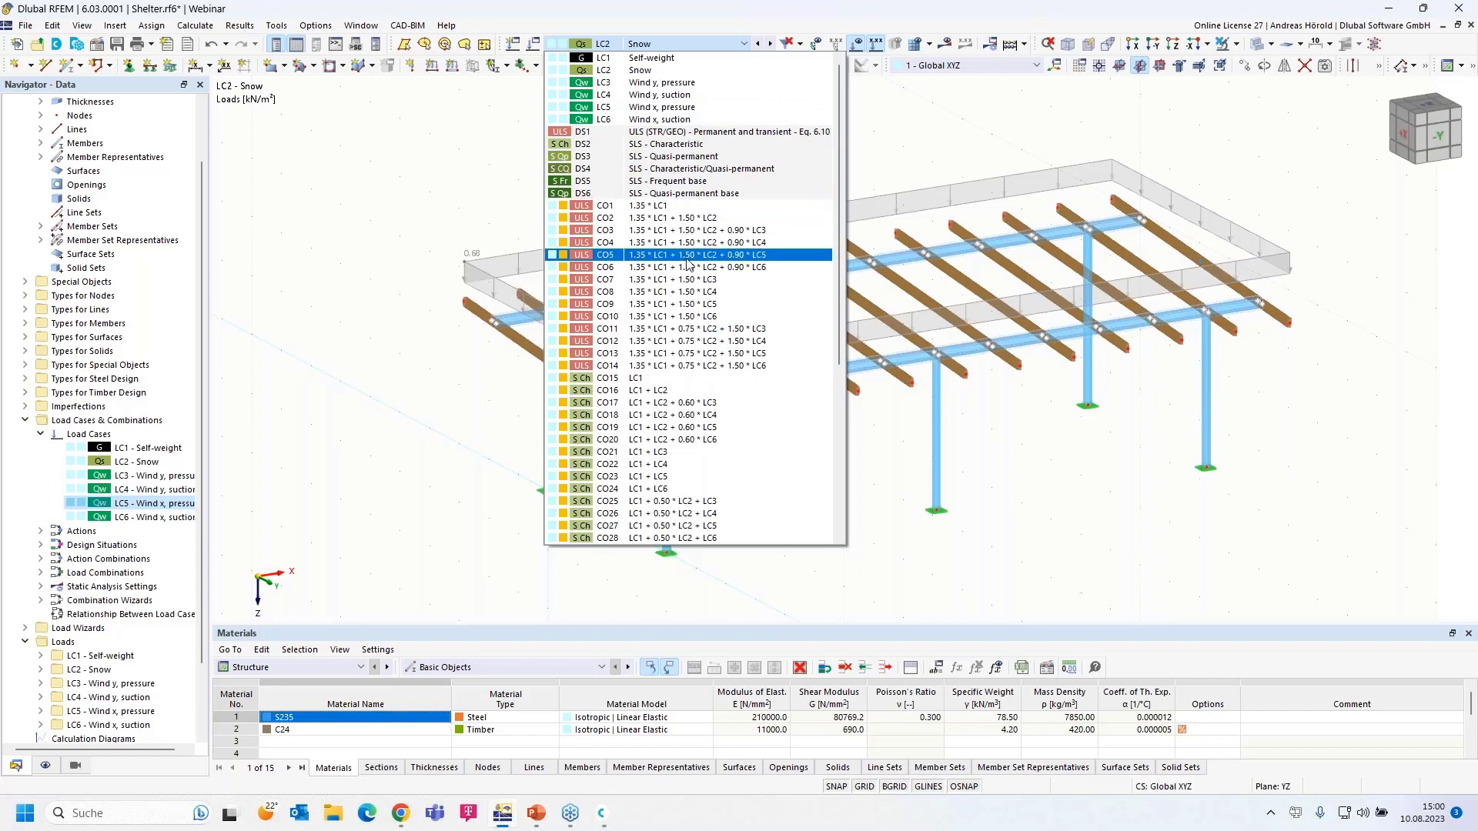
scroll(682, 319, "down", 7)
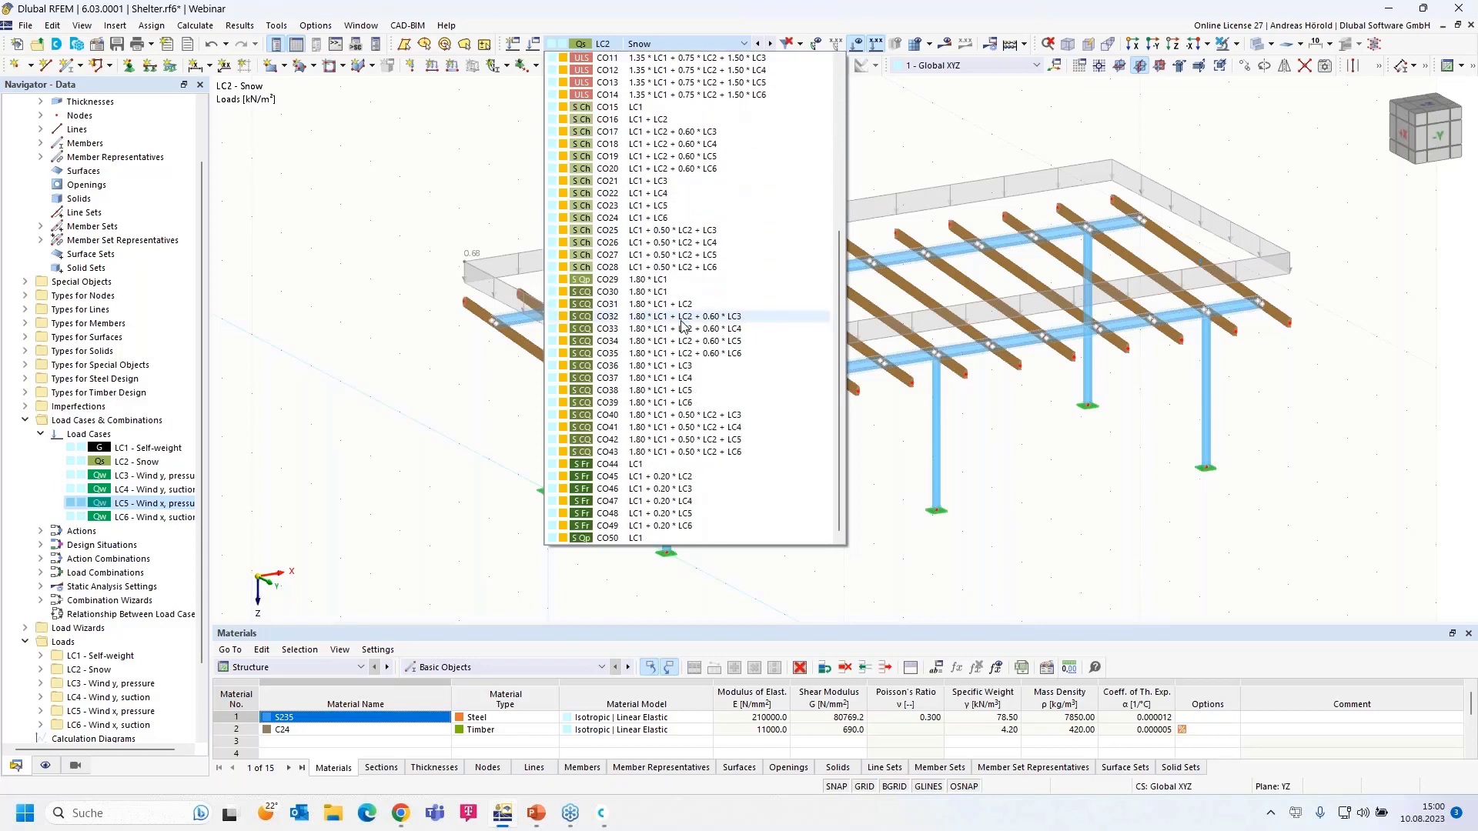
scroll(681, 323, "up", 7)
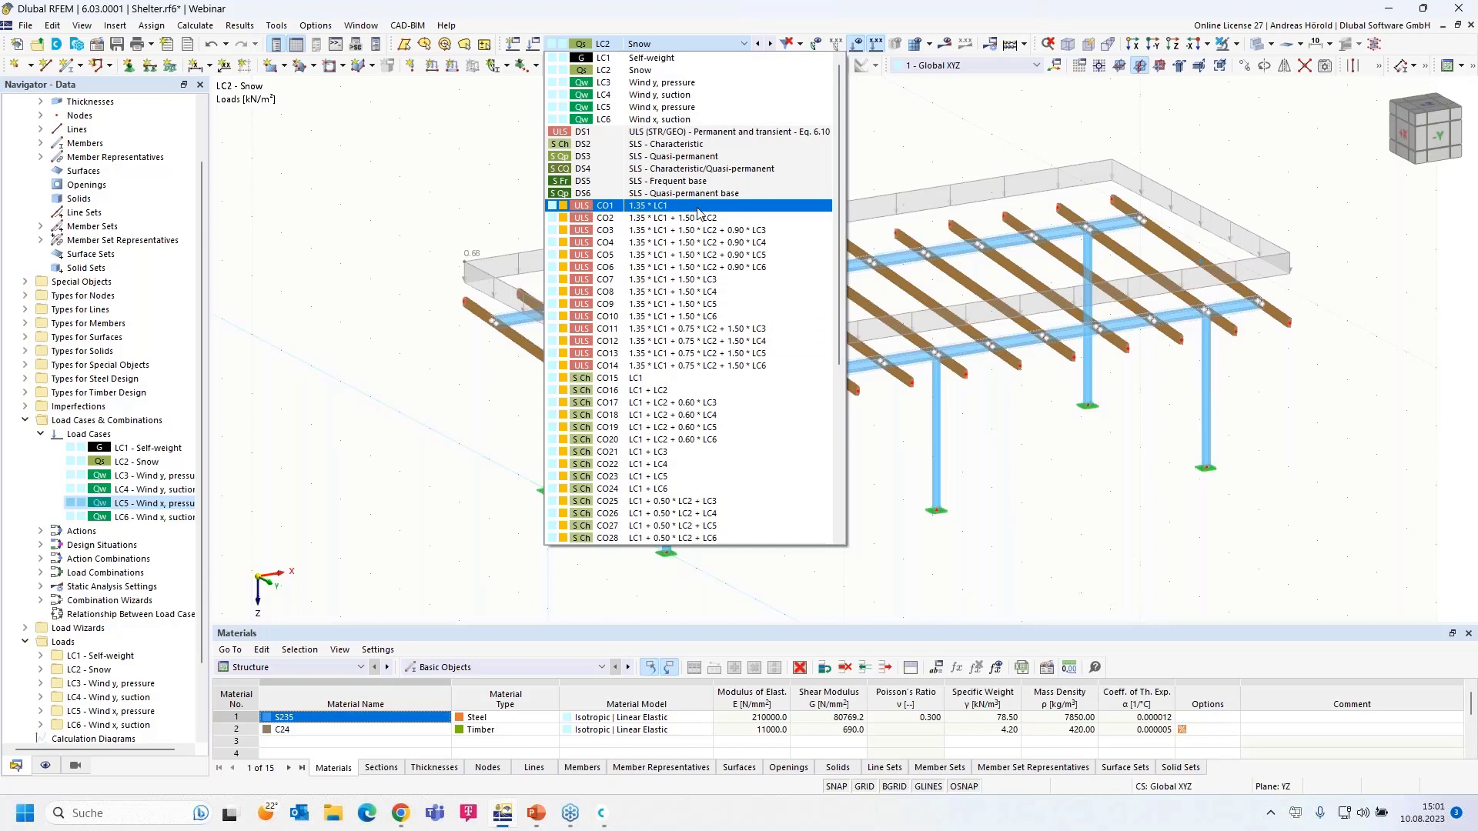
left_click(880, 149)
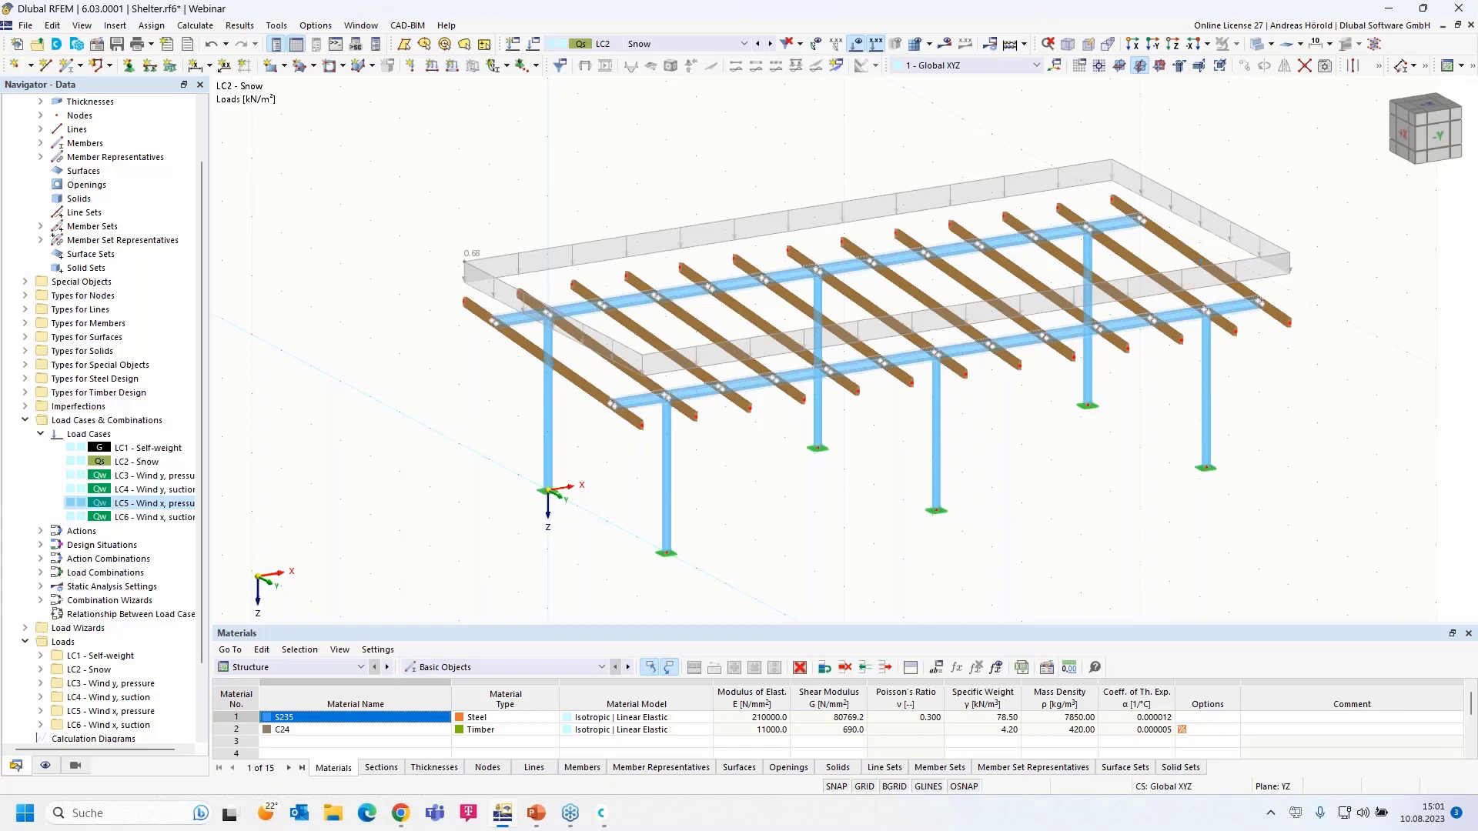
- Advance the closing slides to the free online appointment slide, then switch to Chrome
left_click(537, 813)
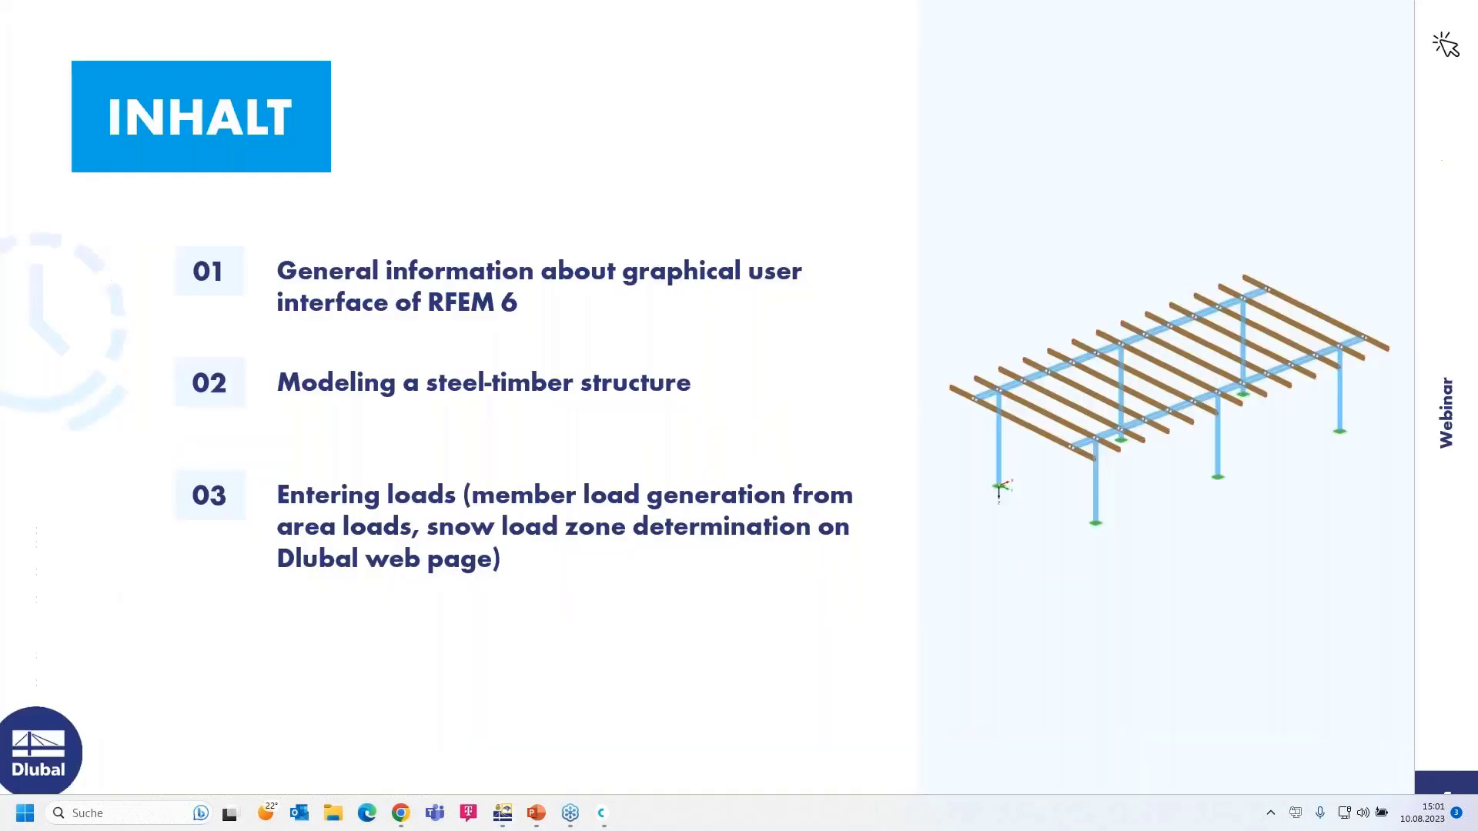
left_click(1183, 649)
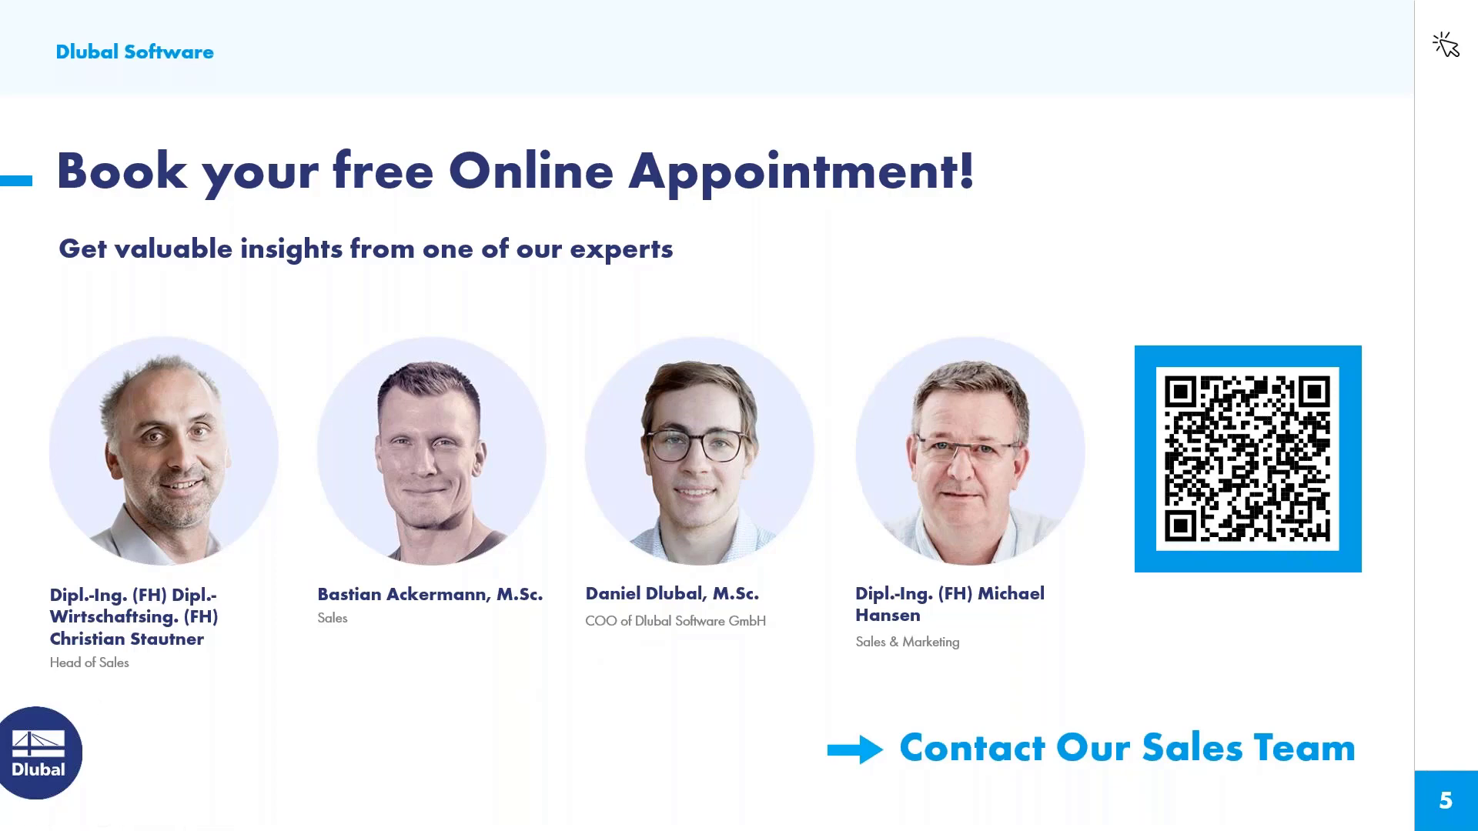
key("alt+Tab")
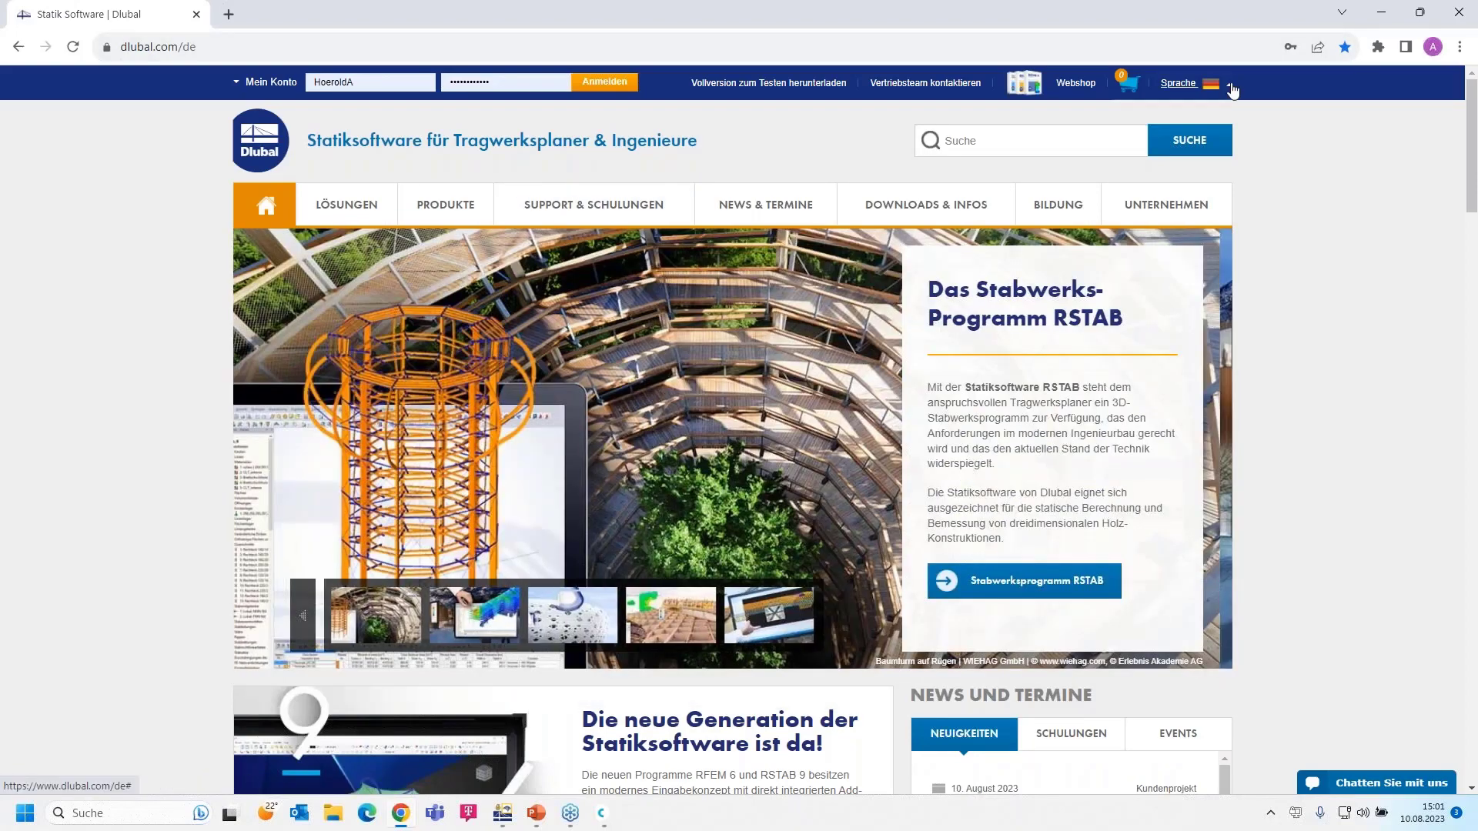
- Switch the Dlubal site to English and go to the Webinars list under NEWS & EVENTS
left_click(1232, 91)
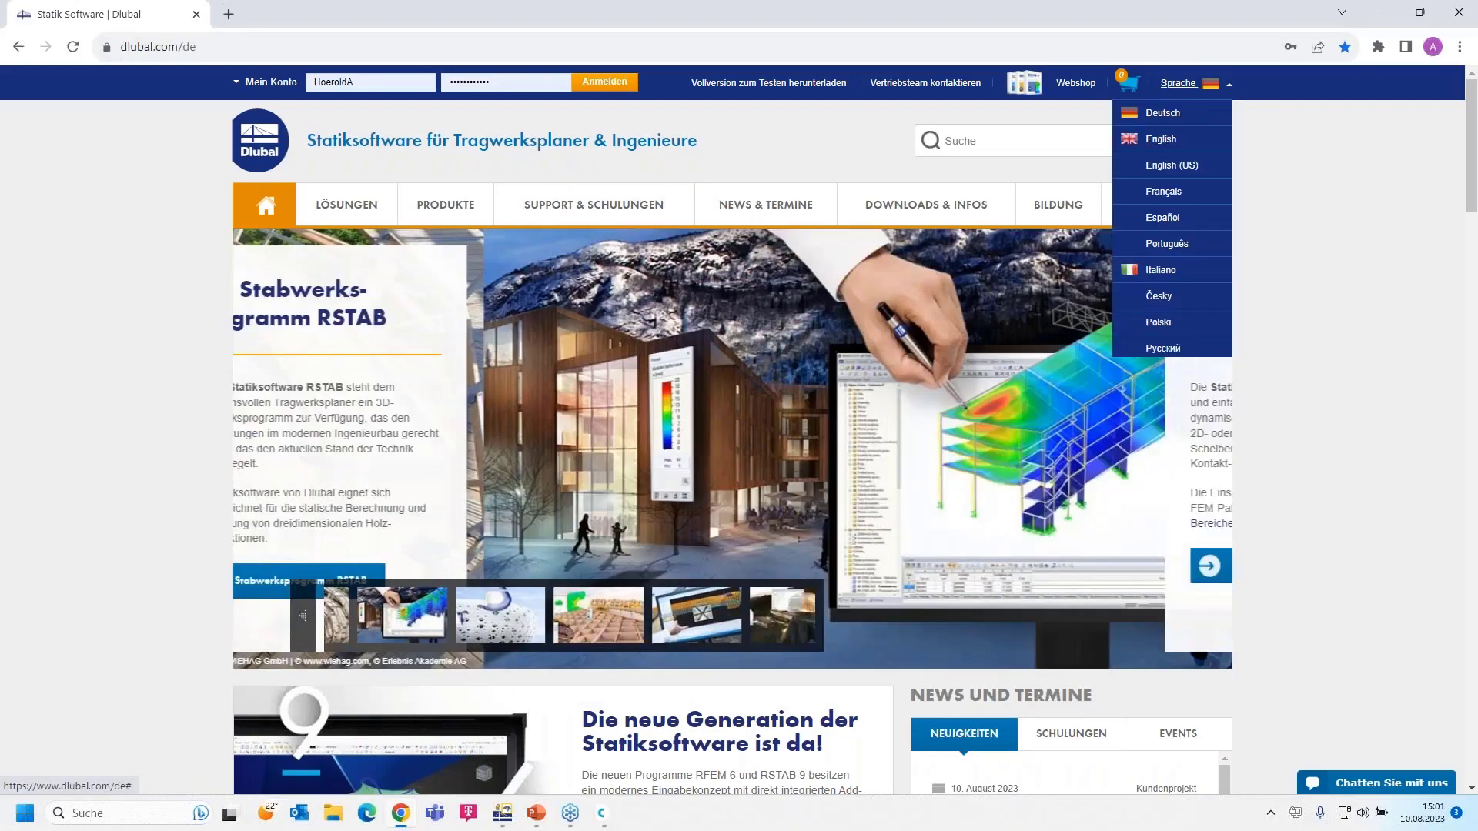
left_click(1162, 130)
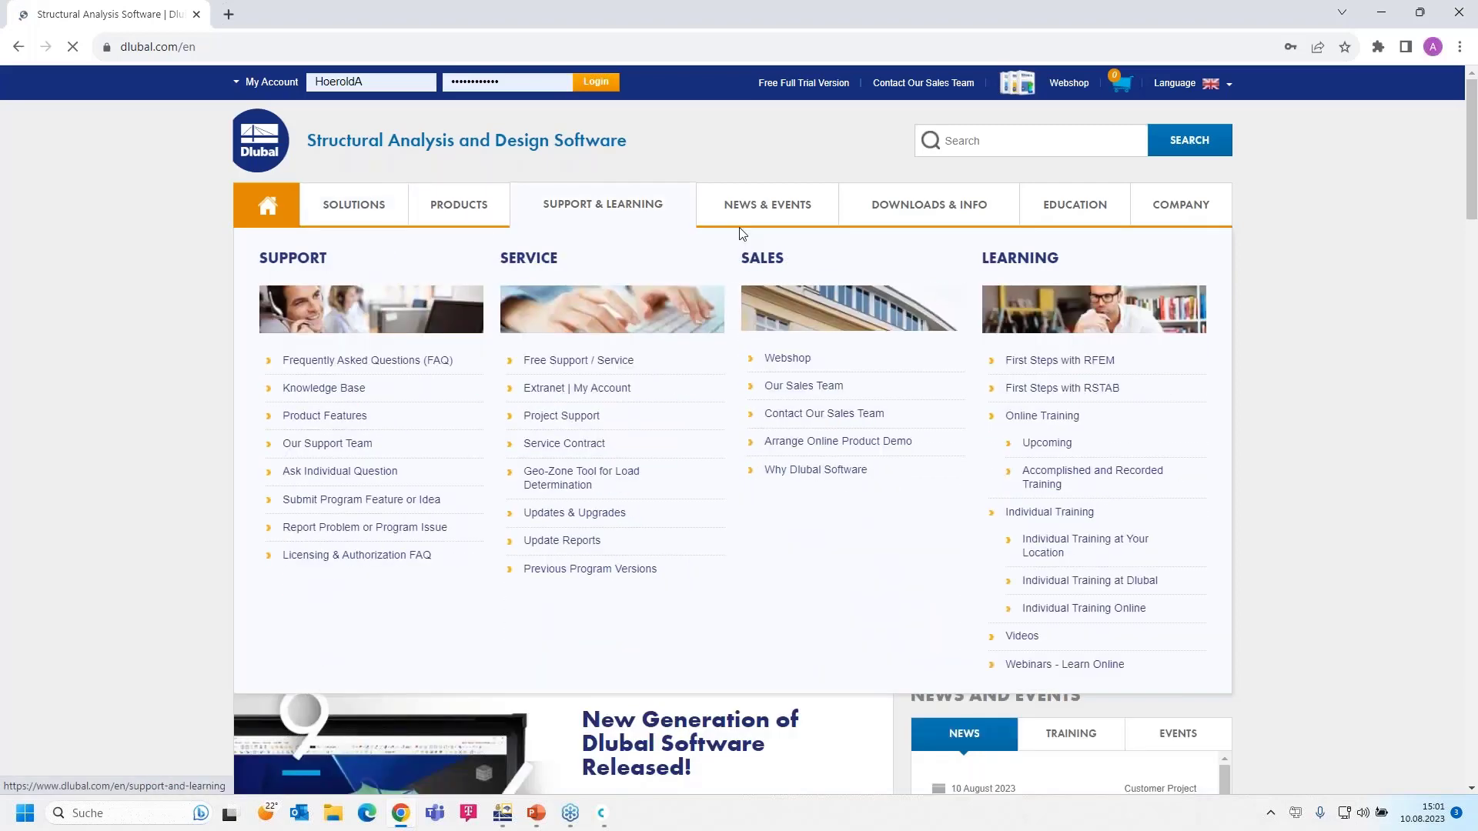
mouse_move(752, 211)
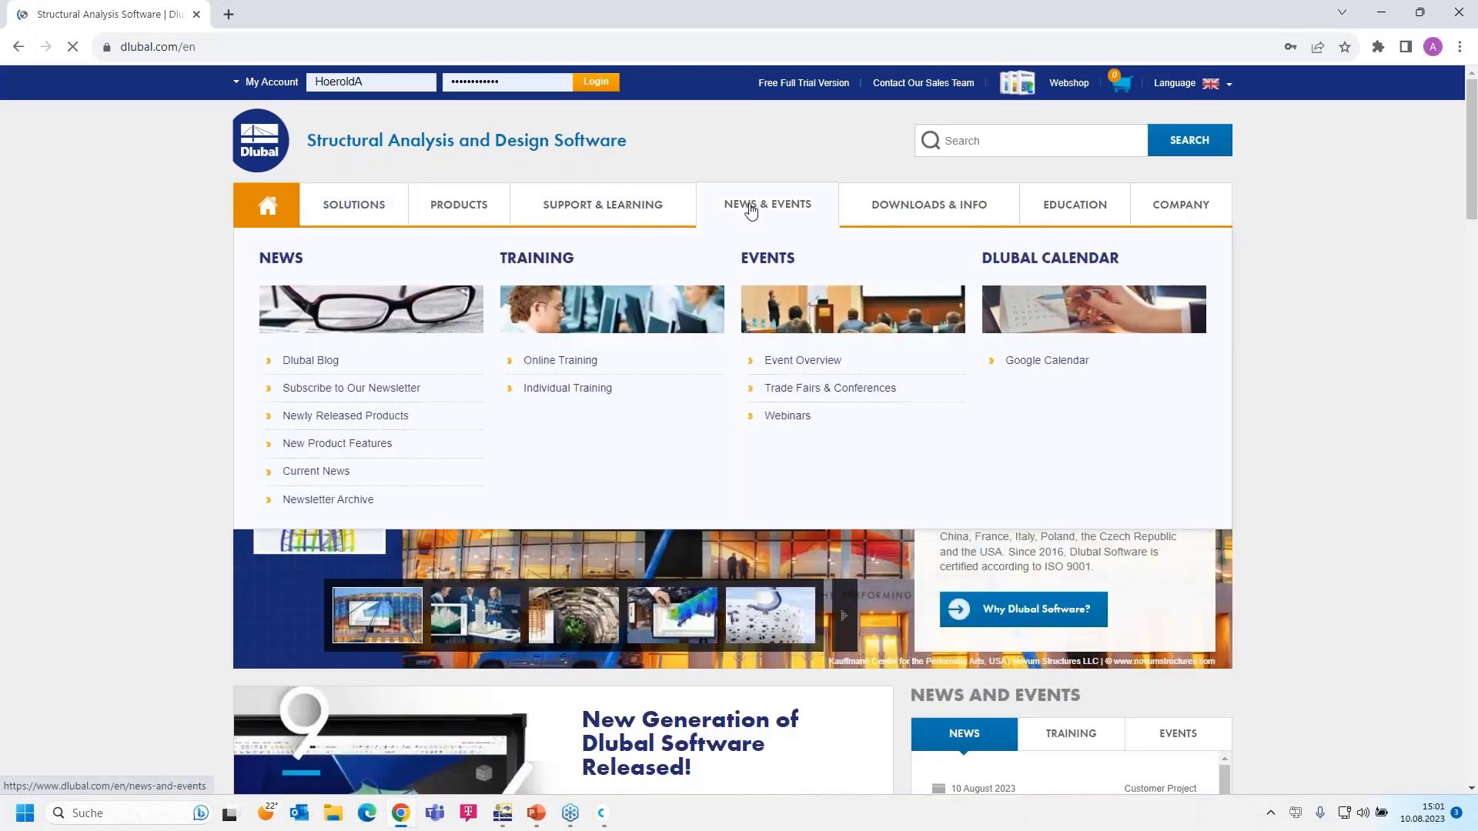
left_click(788, 417)
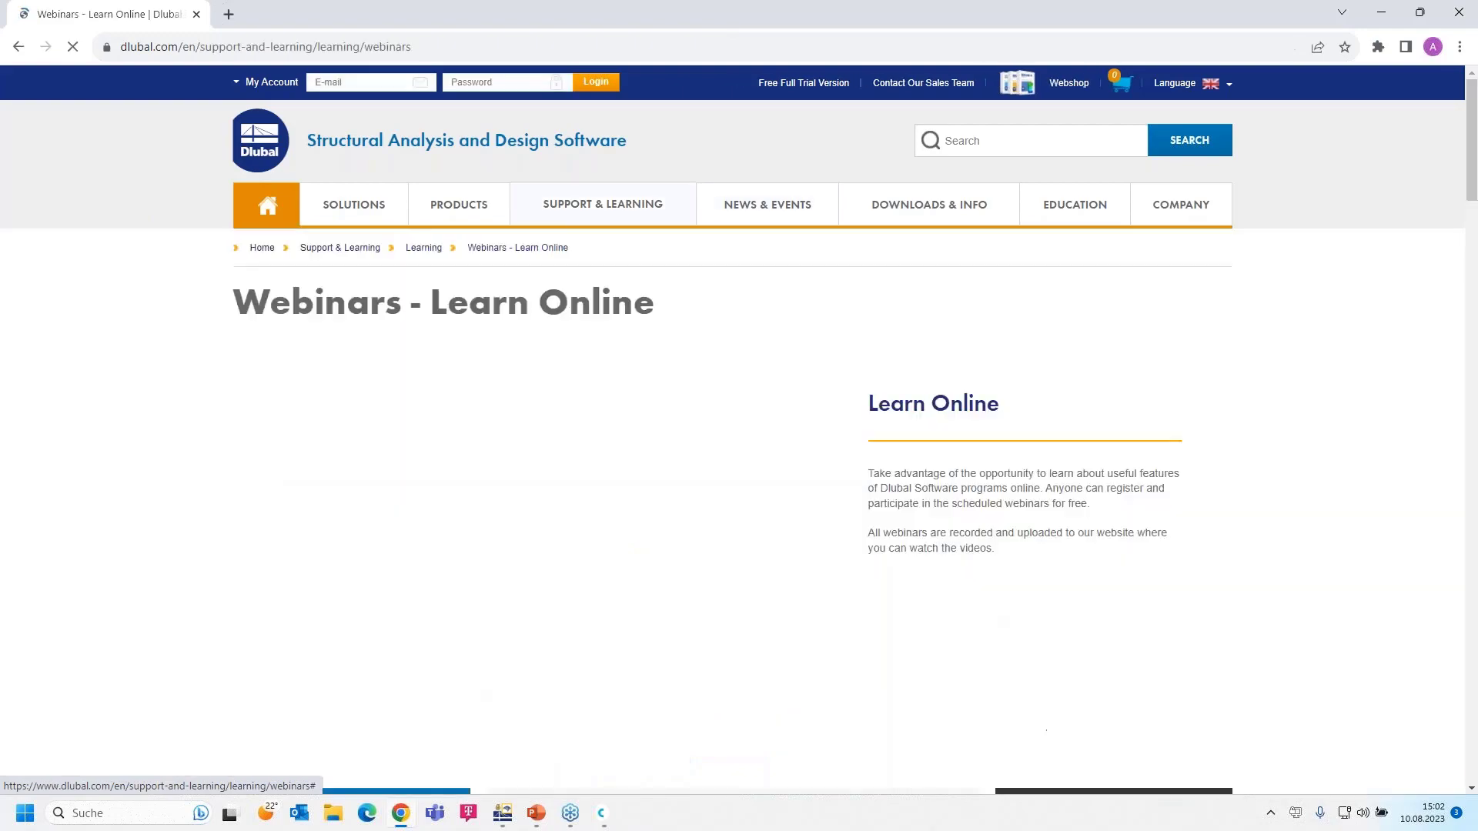
- Find and open the 'Part 1: Modeling, Load Input' webinar in the list
scroll(789, 418, "down", 8)
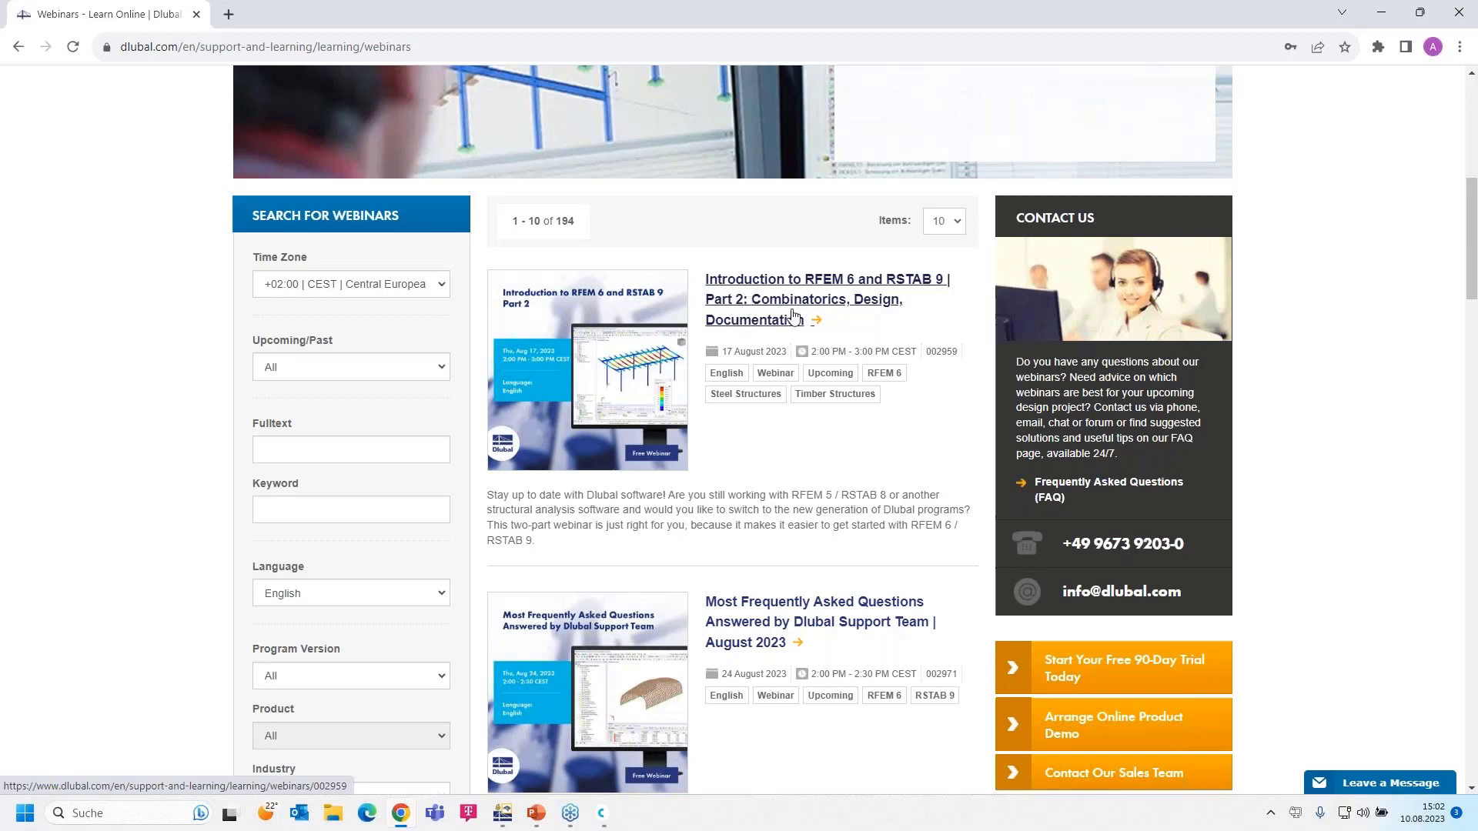
scroll(772, 358, "down", 2)
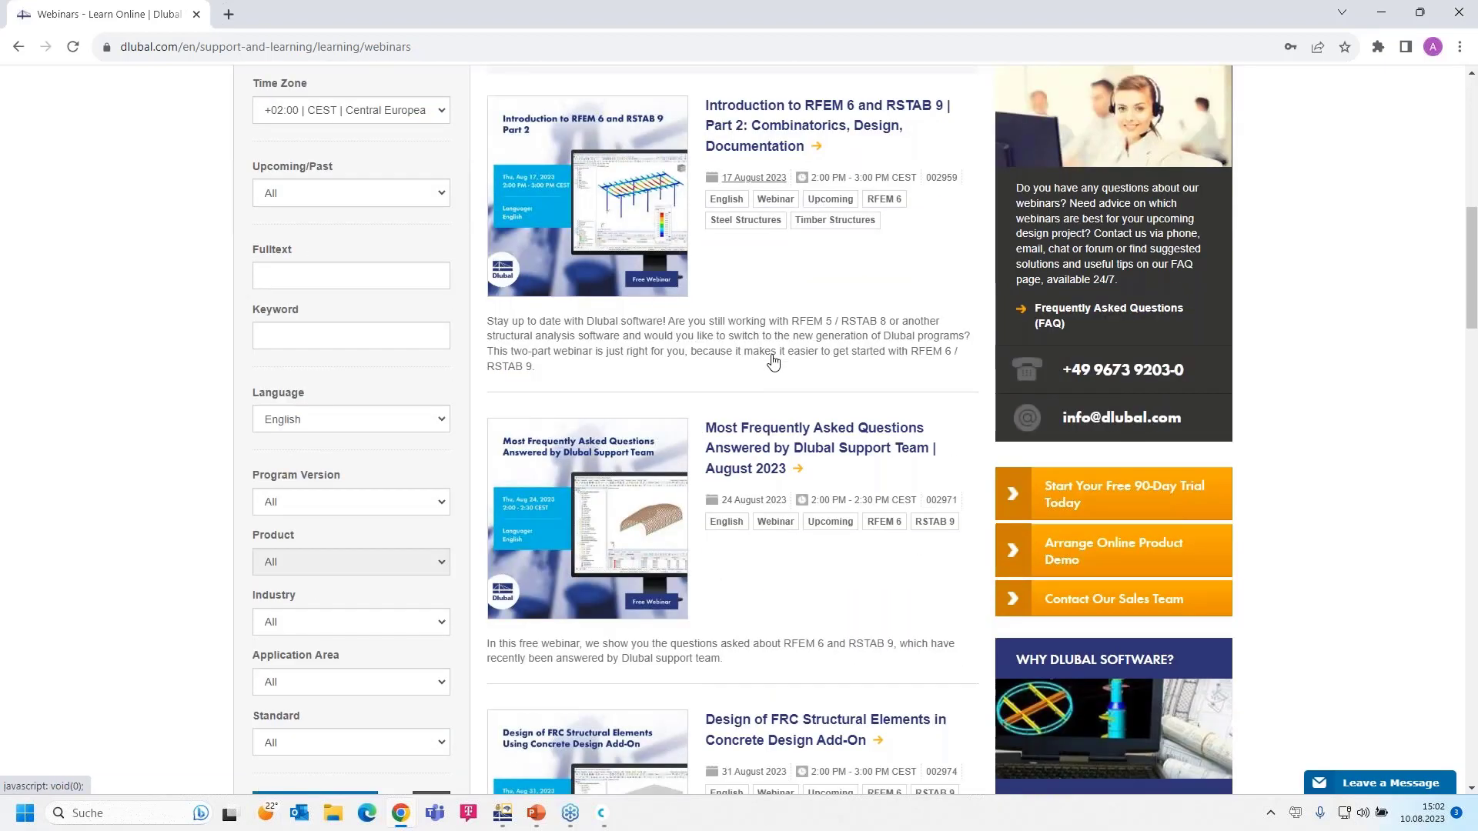
scroll(773, 360, "down", 1)
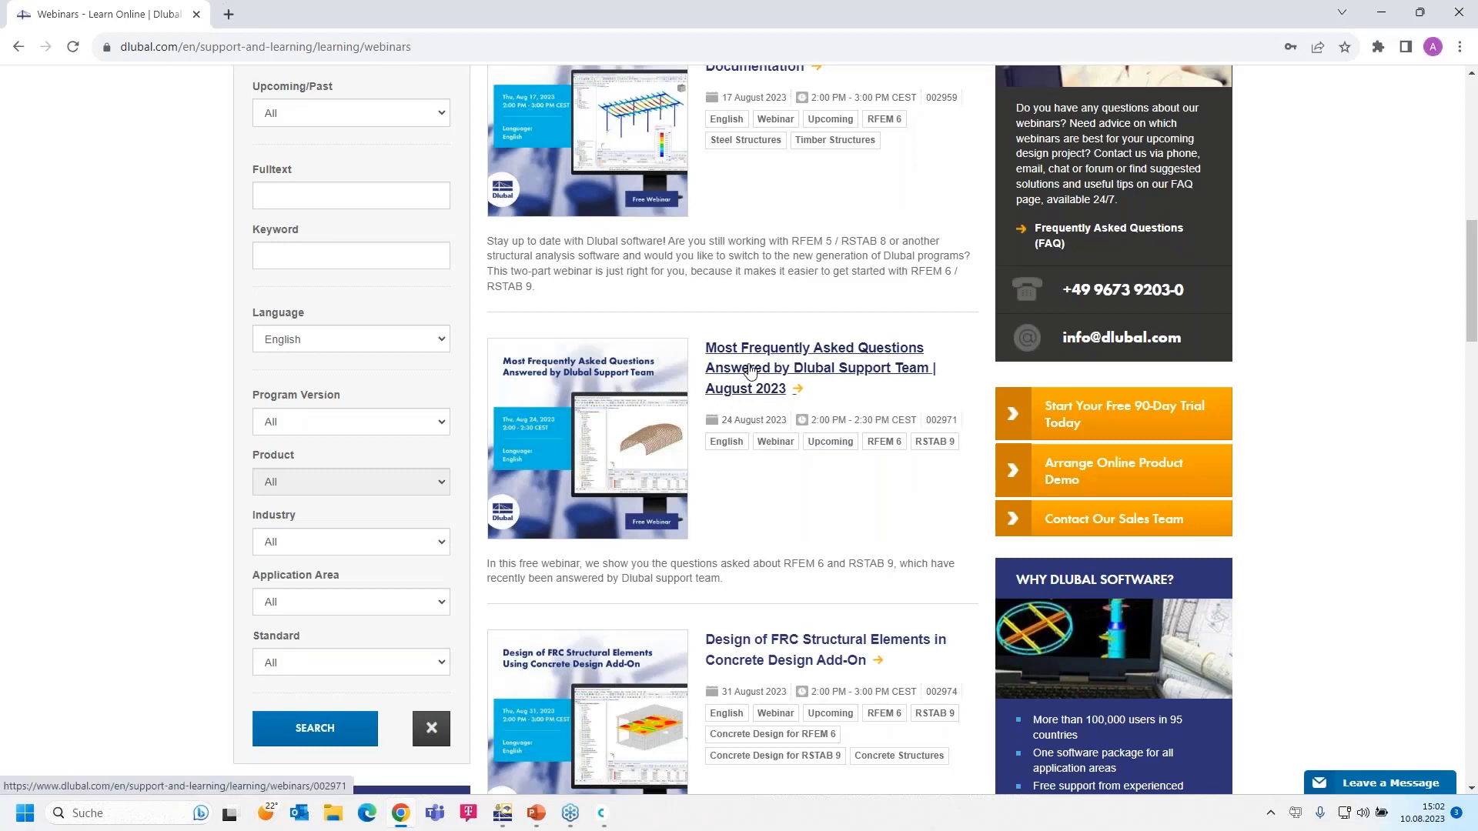
scroll(750, 371, "down", 1)
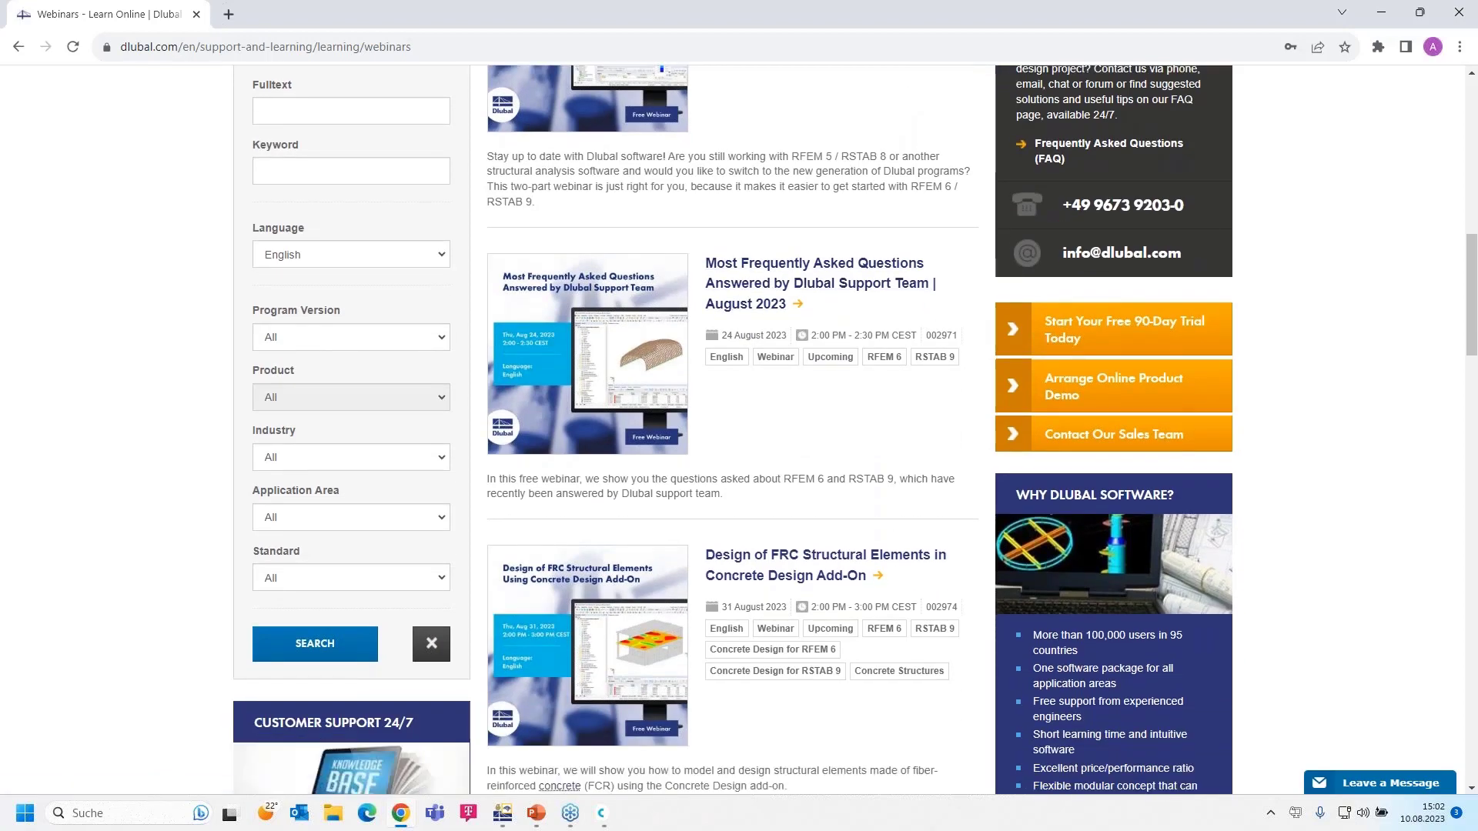
scroll(731, 336, "up", 1)
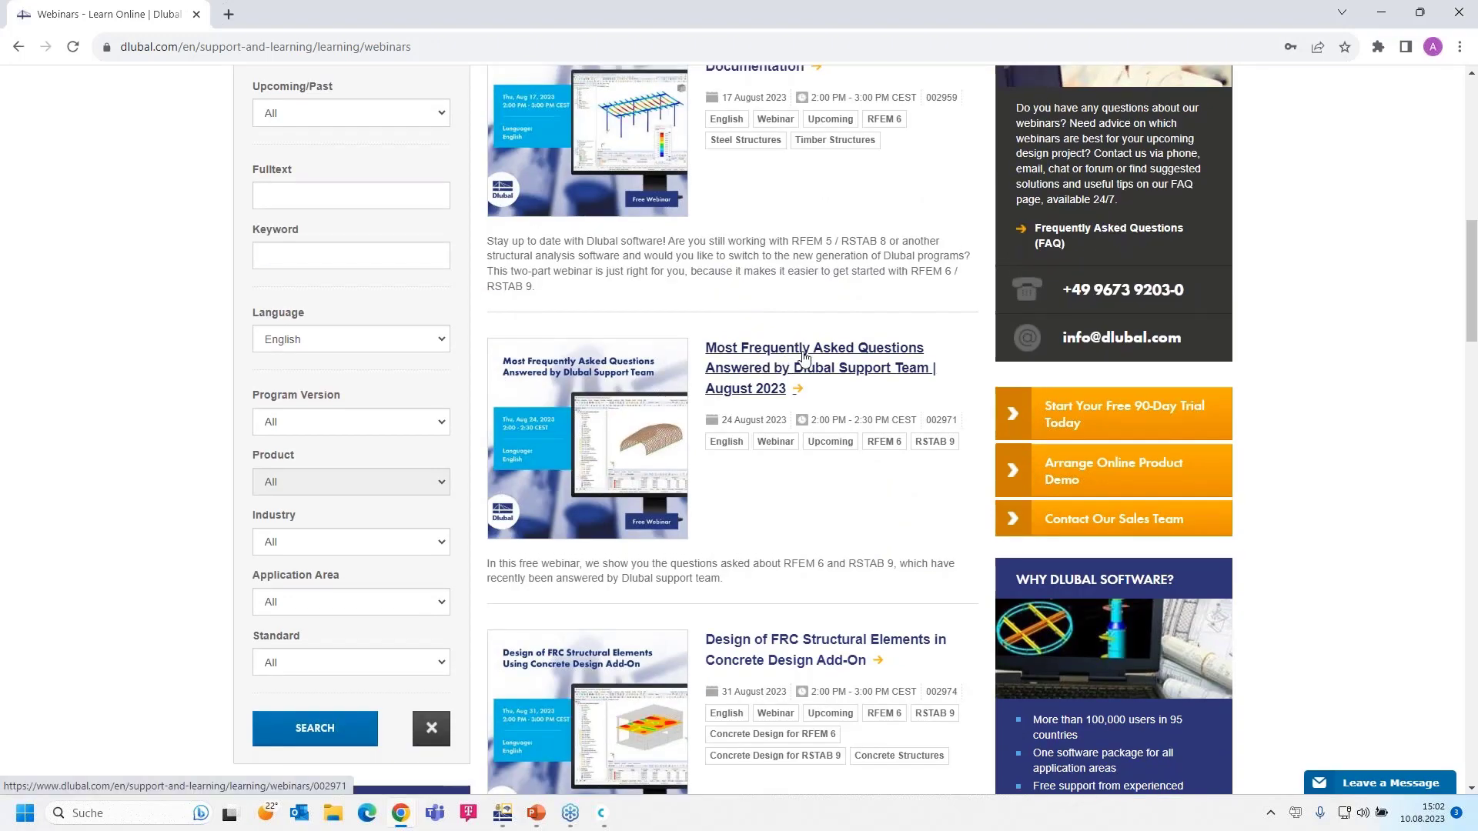
scroll(775, 416, "down", 4)
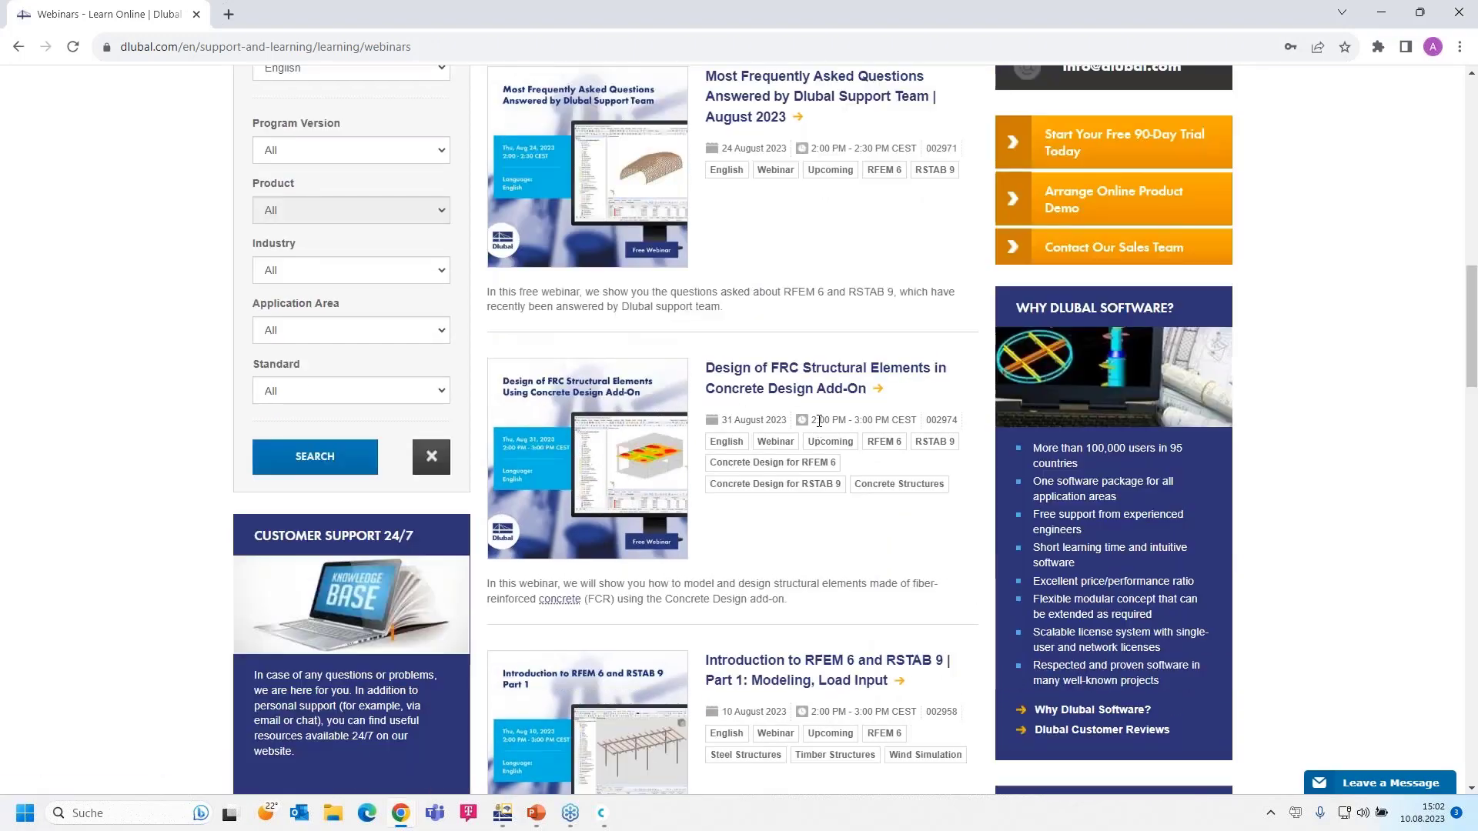
scroll(800, 376, "down", 2)
scroll(800, 375, "up", 2)
scroll(799, 375, "down", 1)
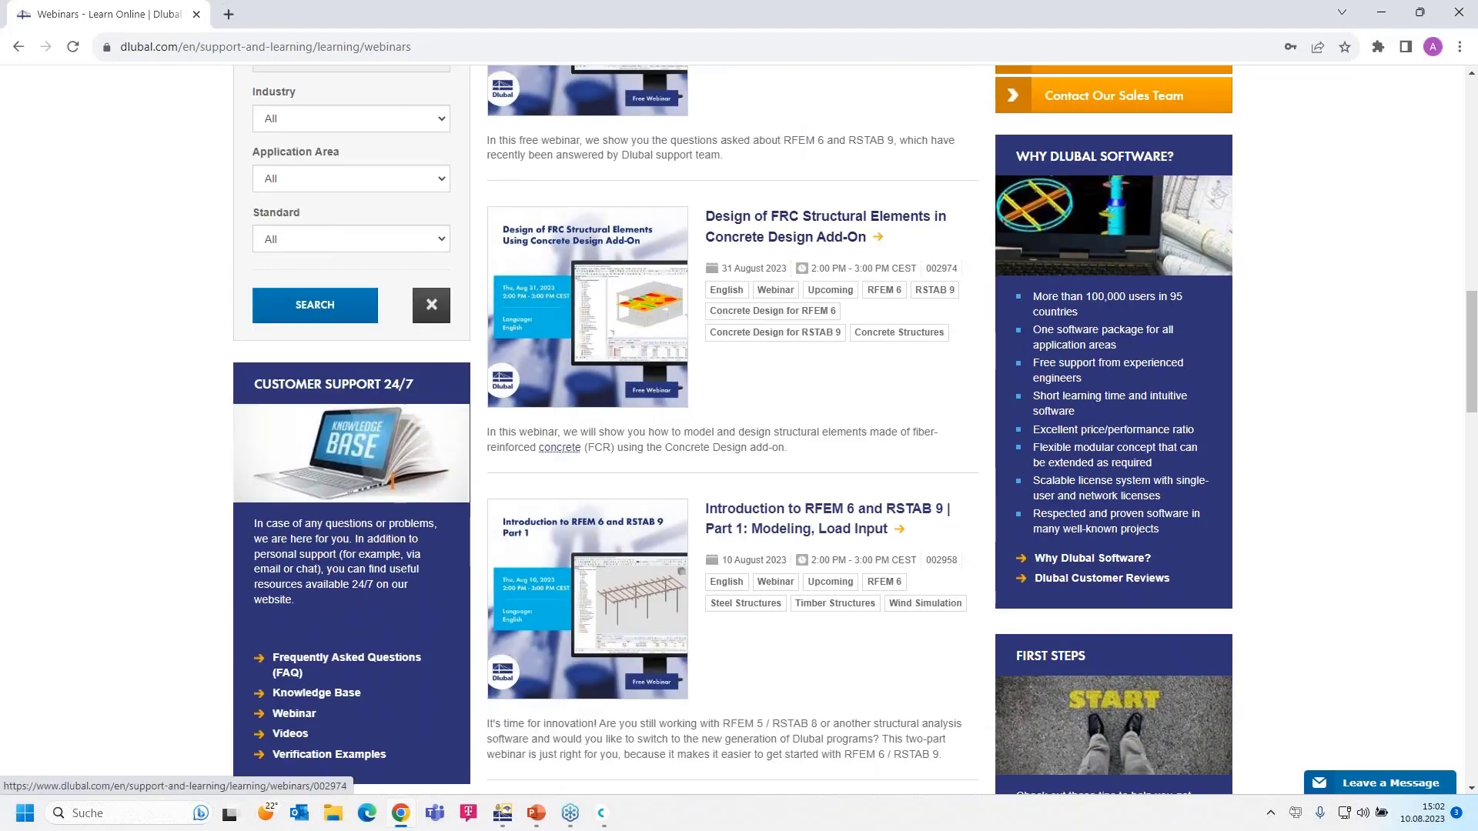
left_click(768, 512)
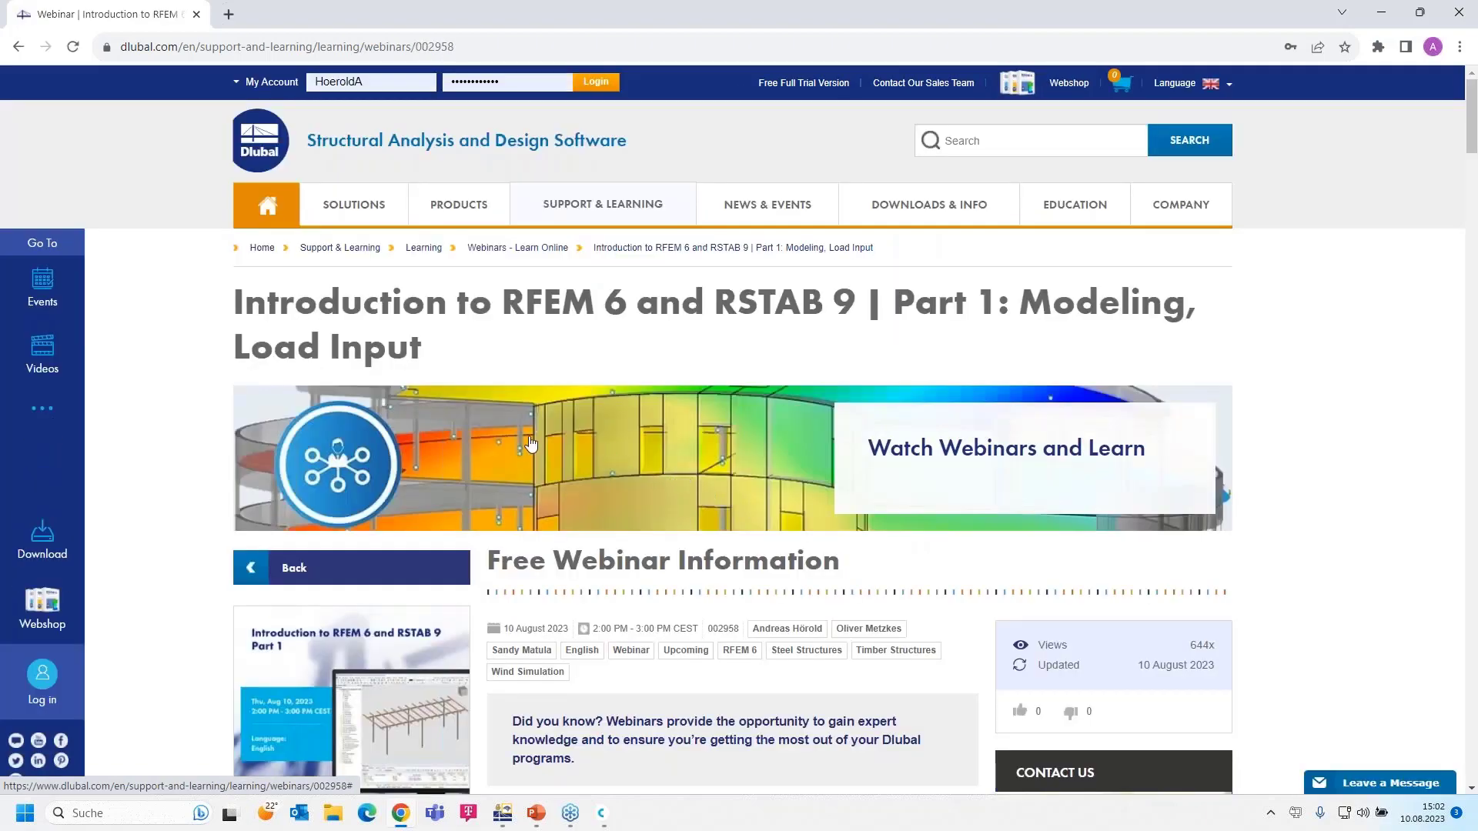
- Scroll the webinar page past the video, speakers and downloads to the Shelter model and recommended events
scroll(535, 444, "down", 1)
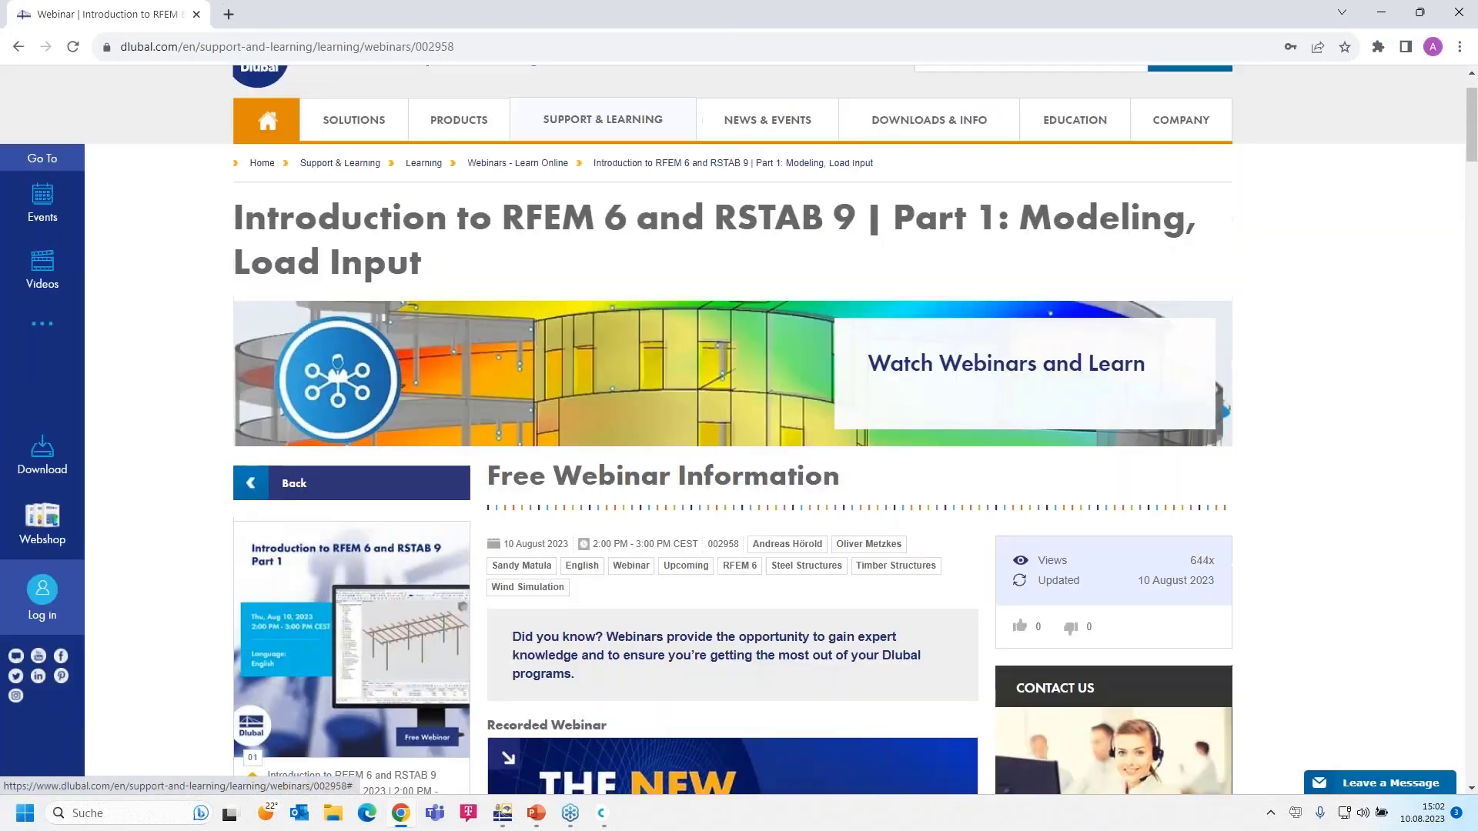
scroll(539, 438, "down", 4)
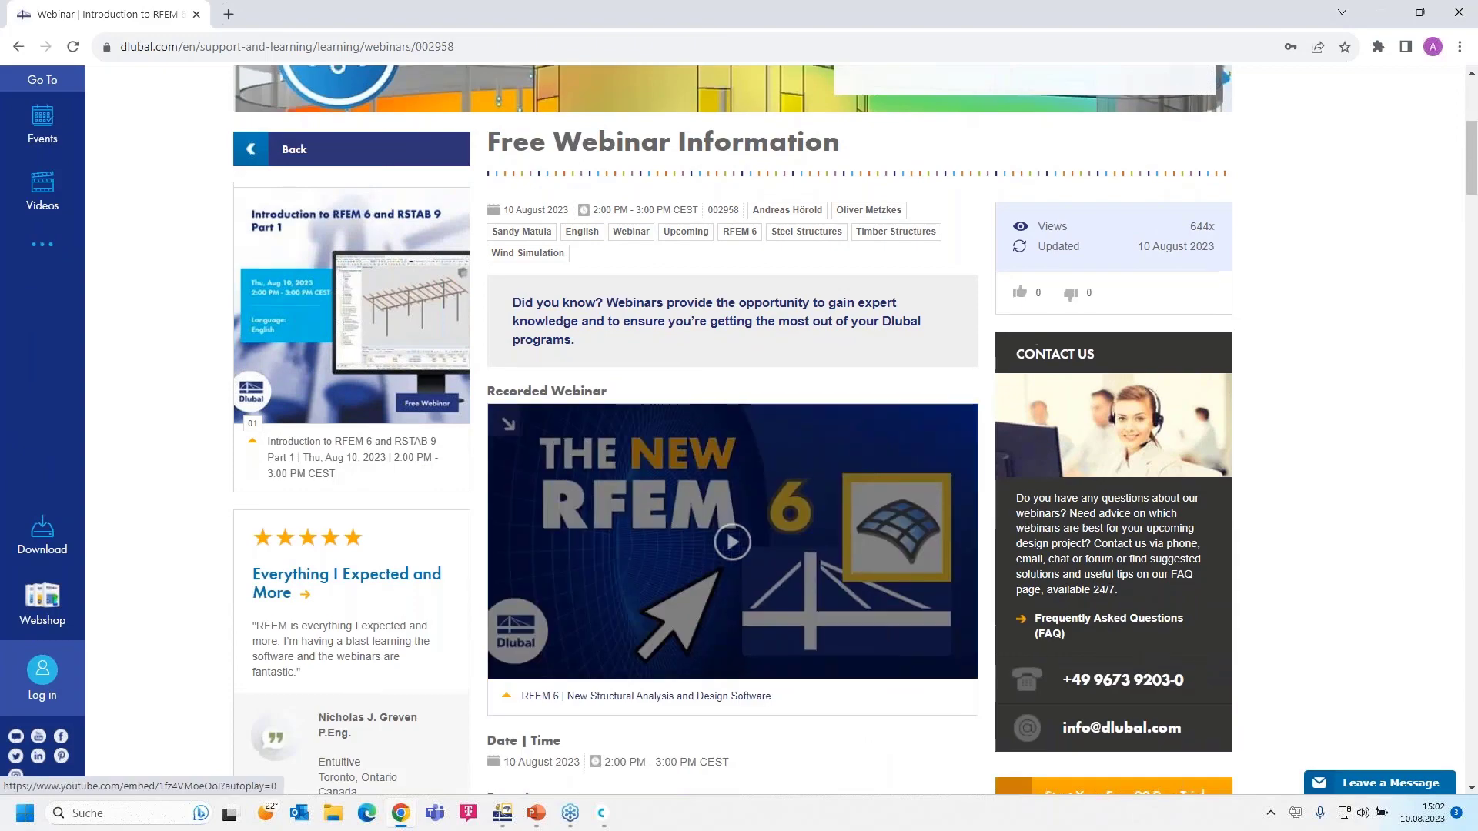
scroll(769, 679, "up", 1)
scroll(700, 627, "down", 2)
scroll(775, 640, "up", 1)
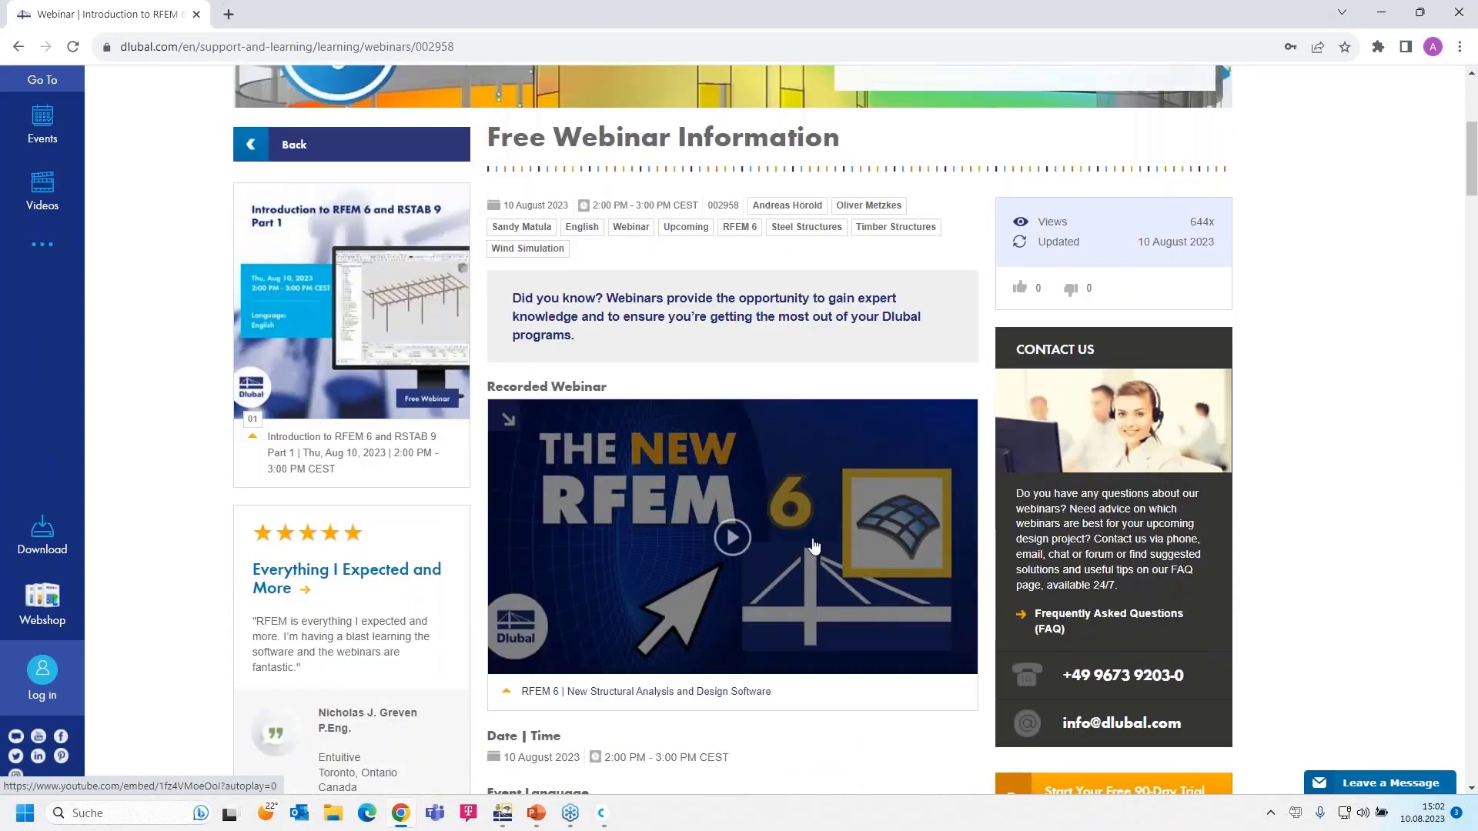
scroll(641, 553, "down", 15)
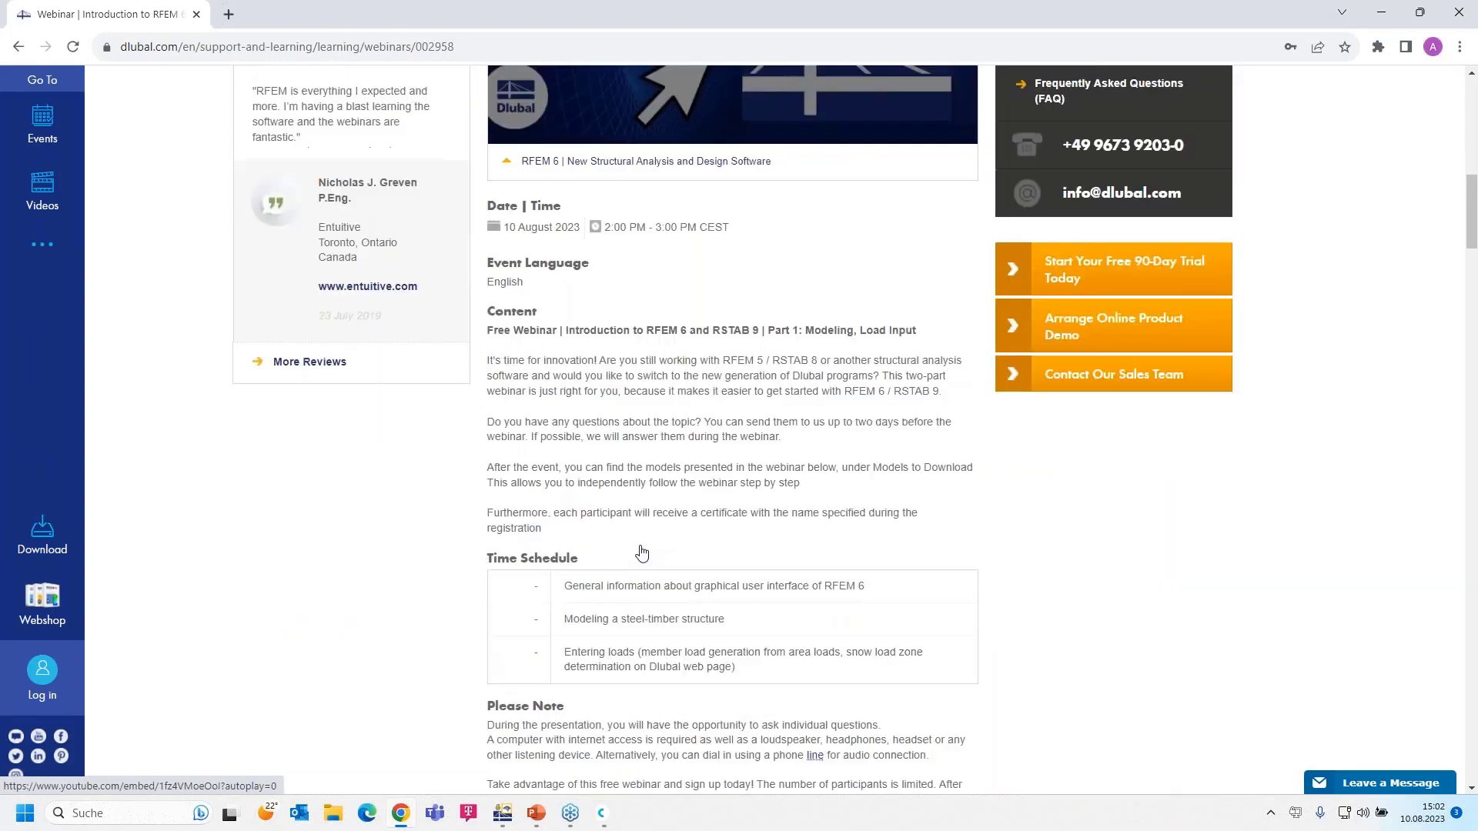
scroll(566, 620, "down", 2)
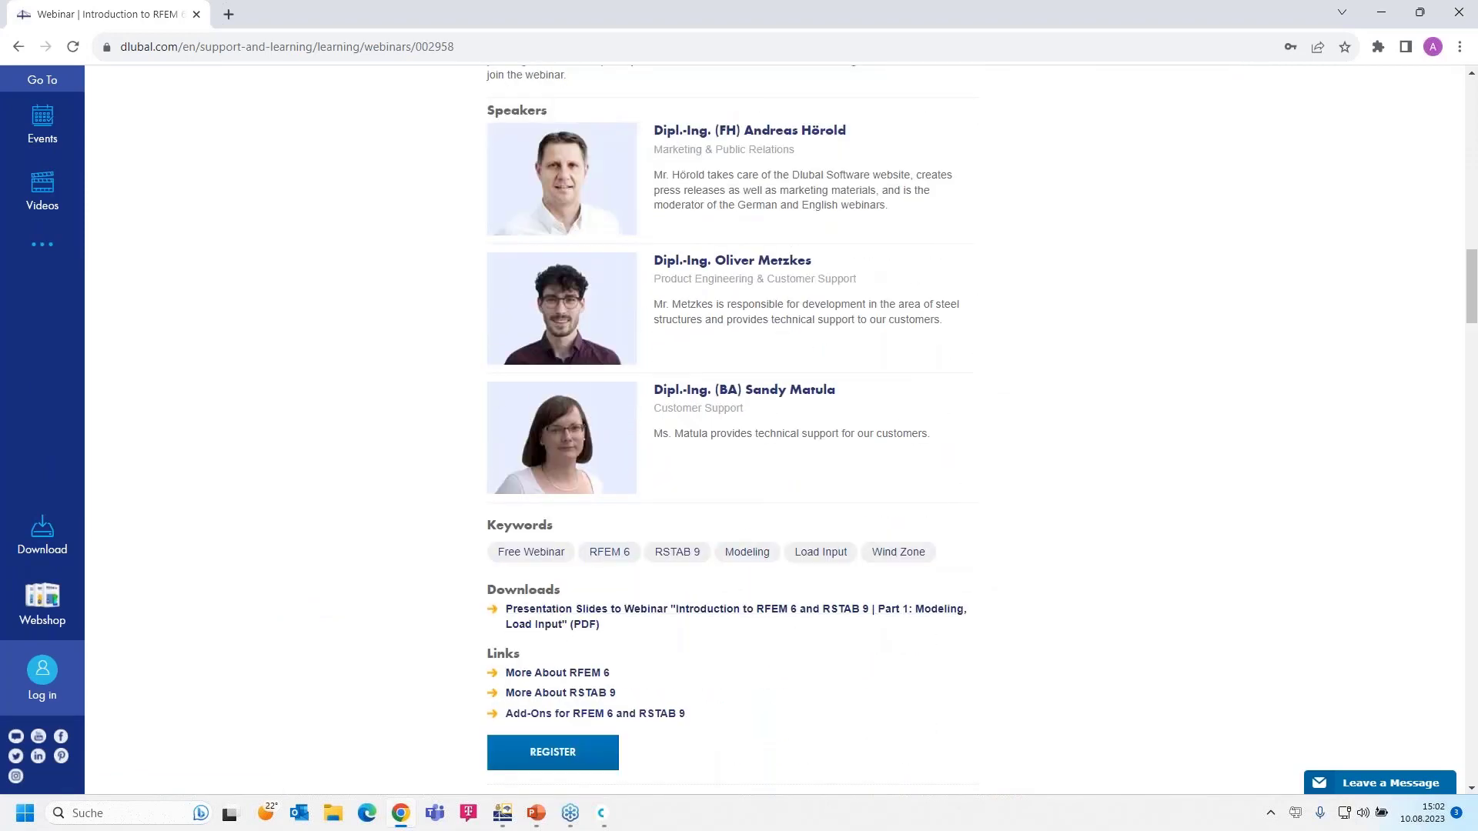
scroll(565, 616, "down", 10)
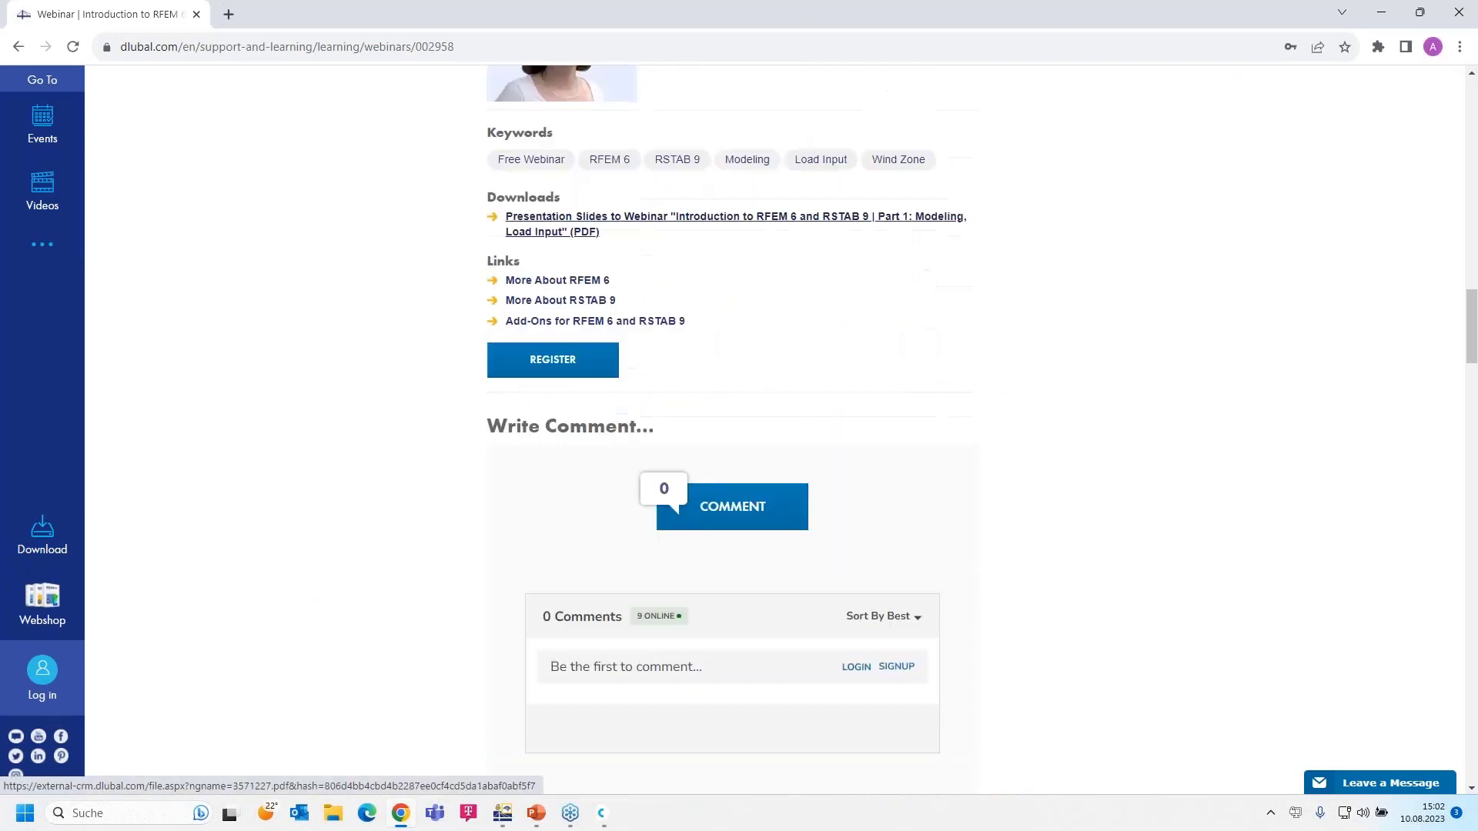
scroll(373, 592, "down", 14)
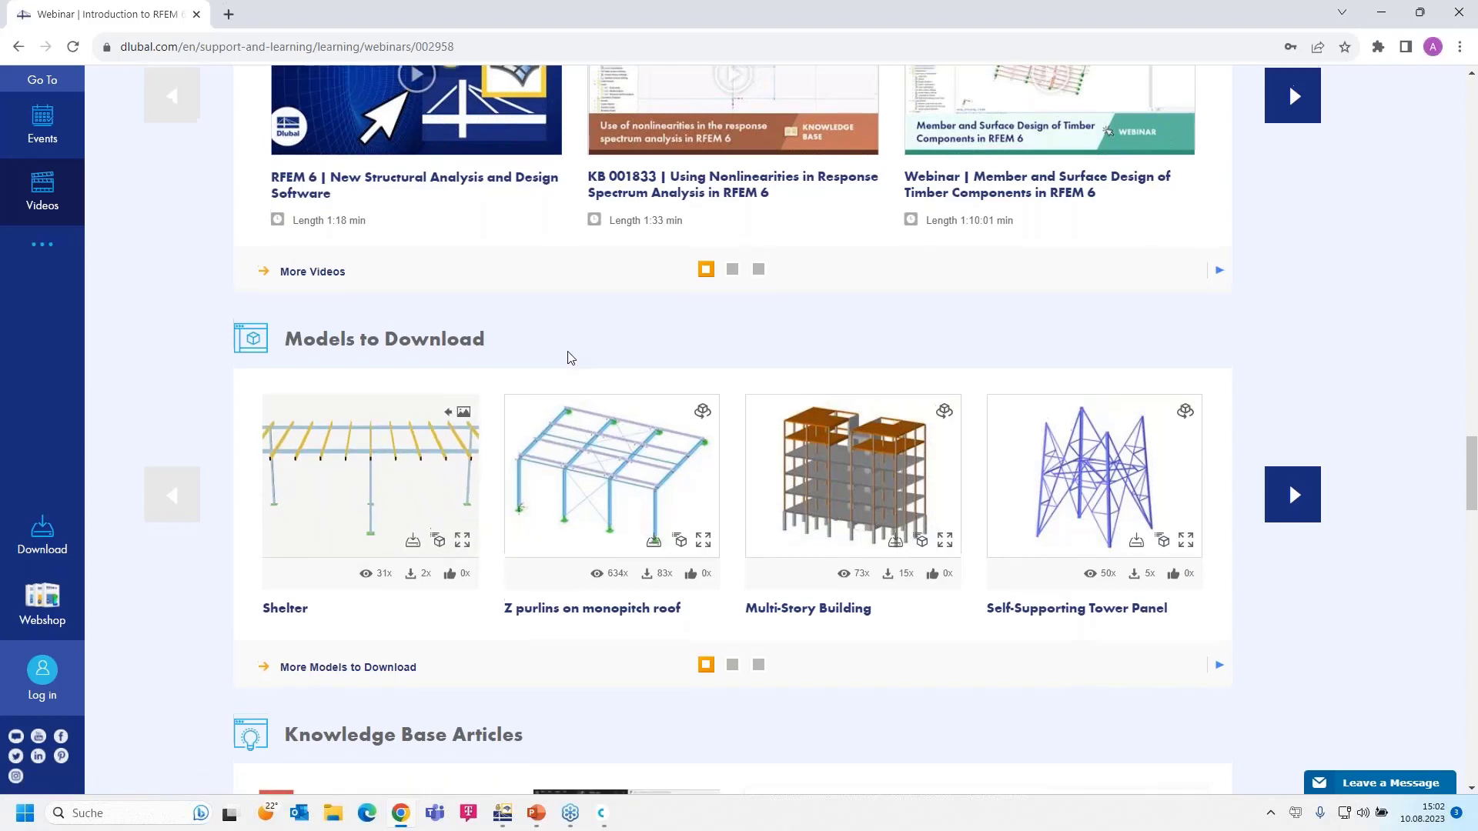
scroll(552, 377, "up", 10)
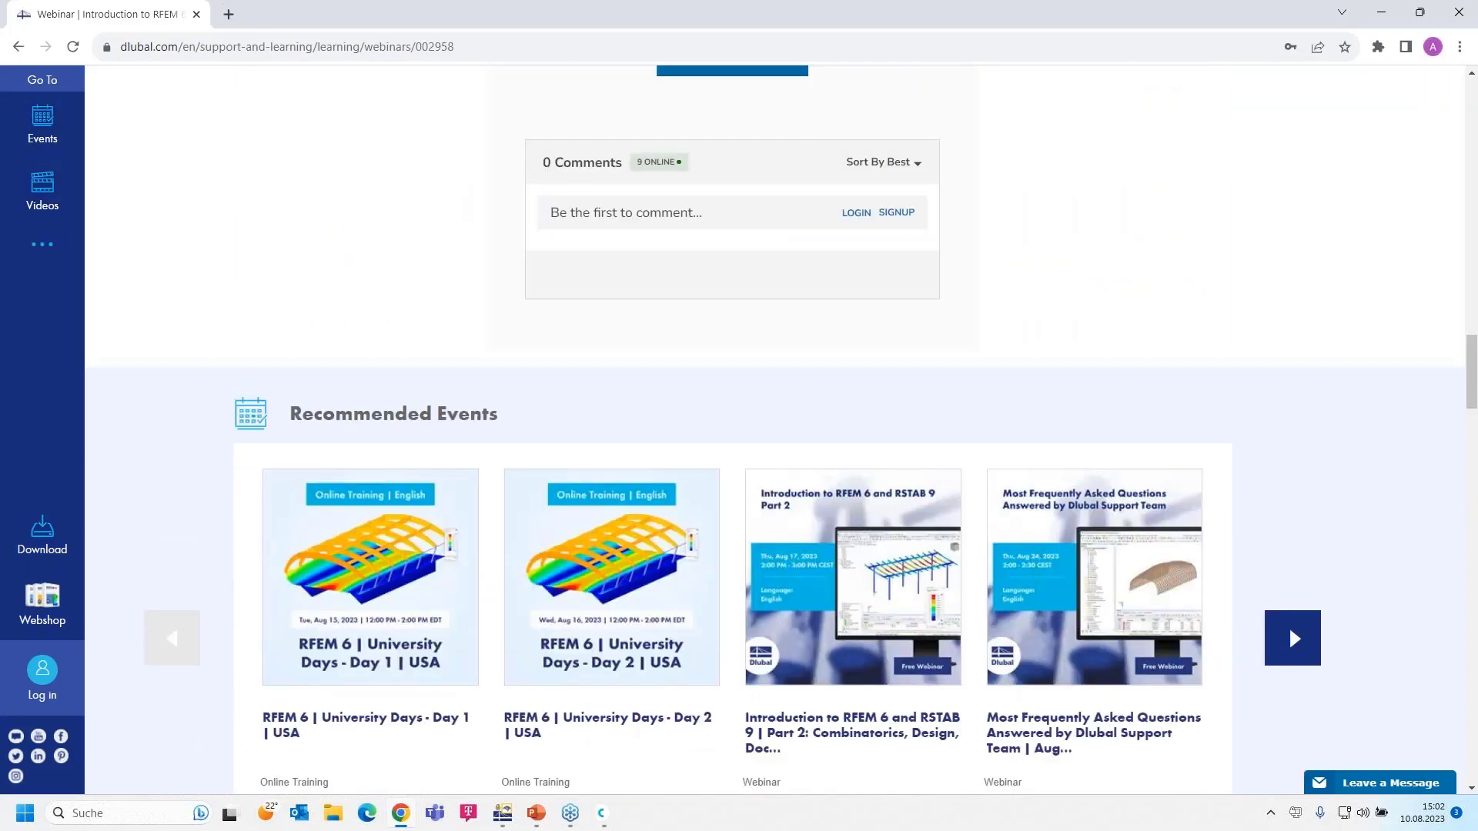